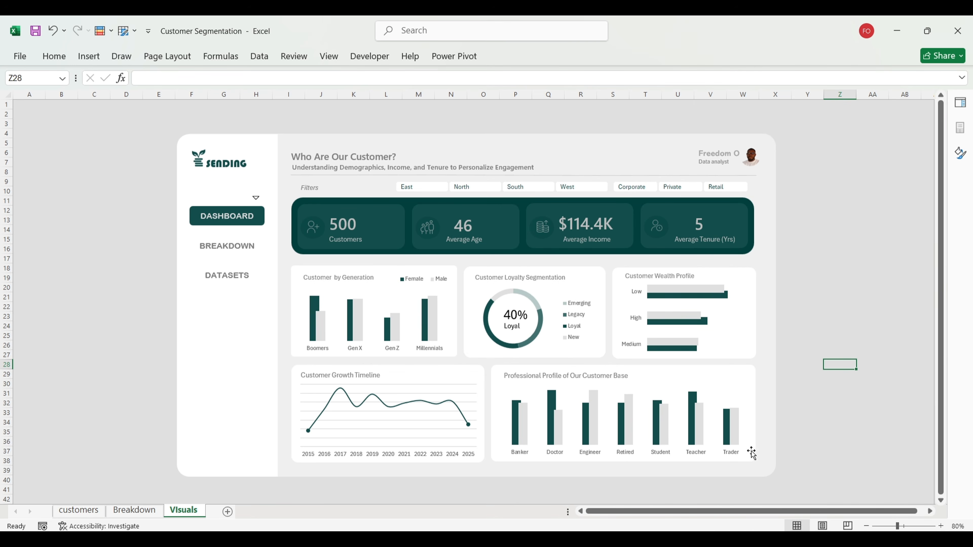
Step: Check the segmentation notes document, then return to the customer segmentation dashboard
{"action": "mouse_move", "coordinate": [643, 538]}
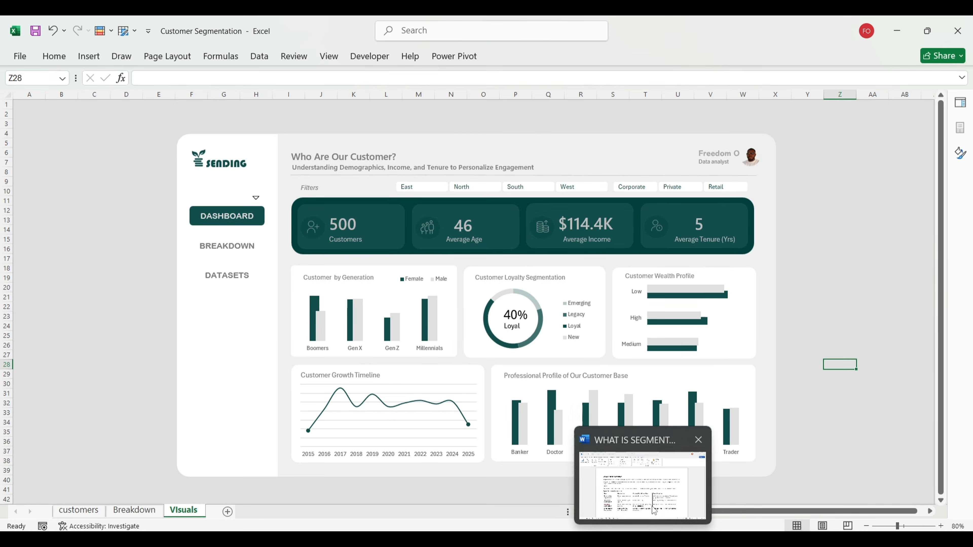
{"action": "left_click", "coordinate": [653, 503]}
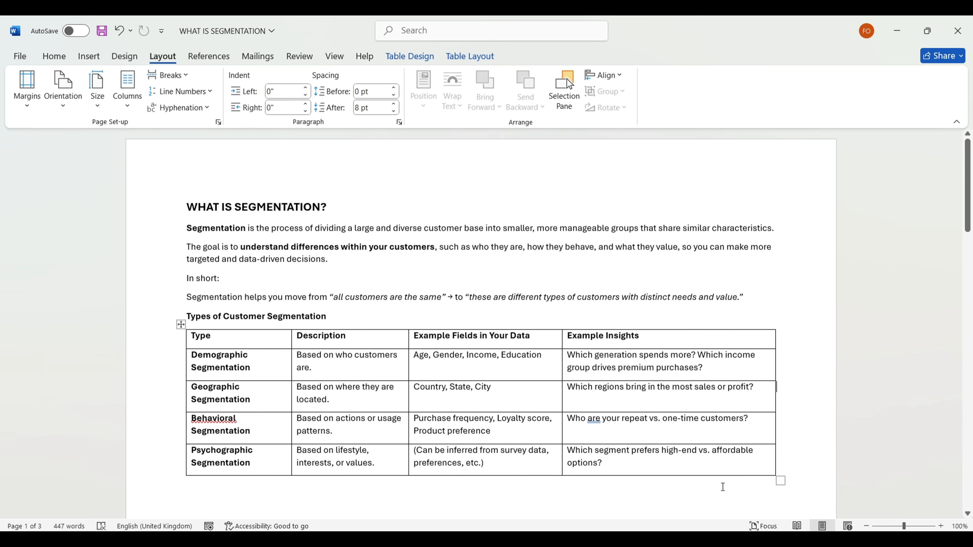
{"action": "mouse_move", "coordinate": [614, 540]}
{"action": "left_click", "coordinate": [615, 498]}
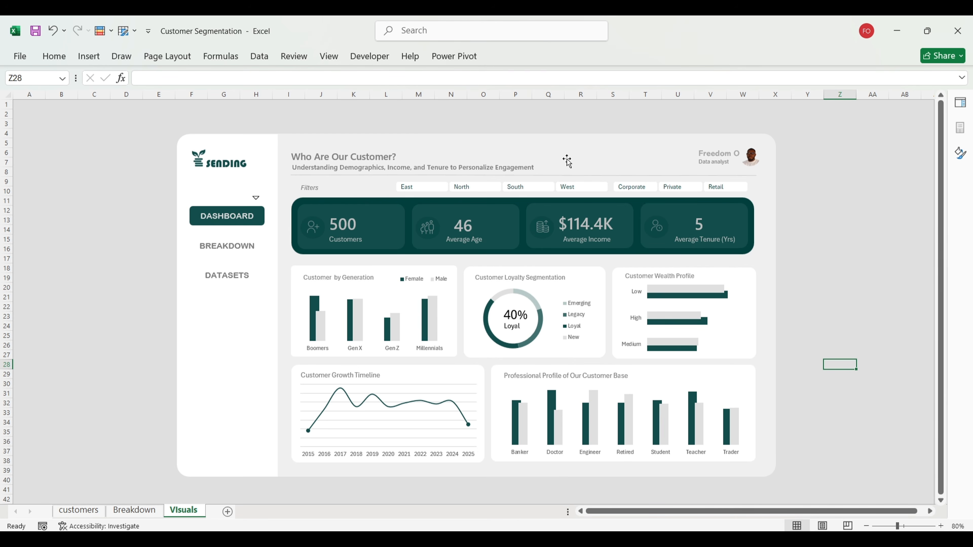
Step: Step through the East, North, South, West, Corporate, Private and Retail slicer items, ending on Retail
{"action": "left_click", "coordinate": [410, 185]}
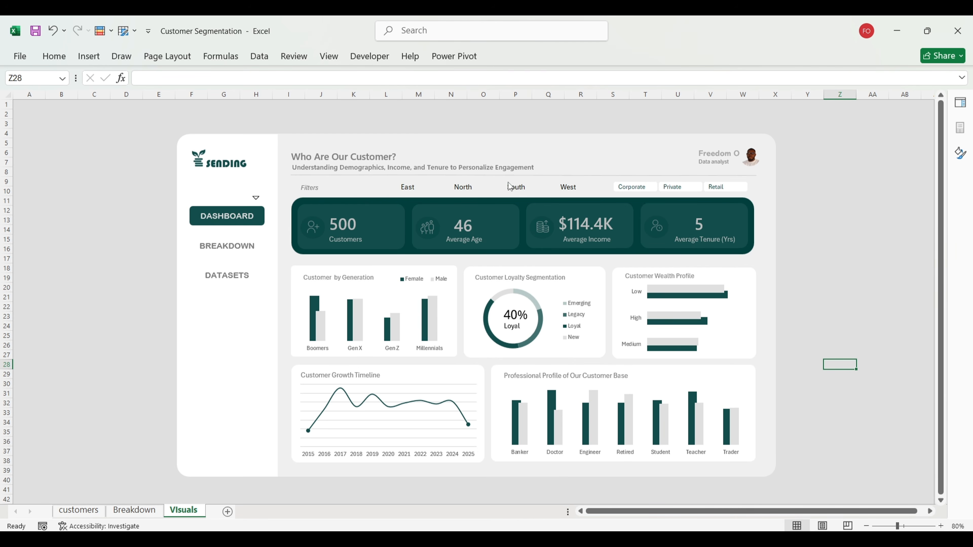
{"action": "left_click", "coordinate": [458, 188]}
{"action": "left_click", "coordinate": [526, 187]}
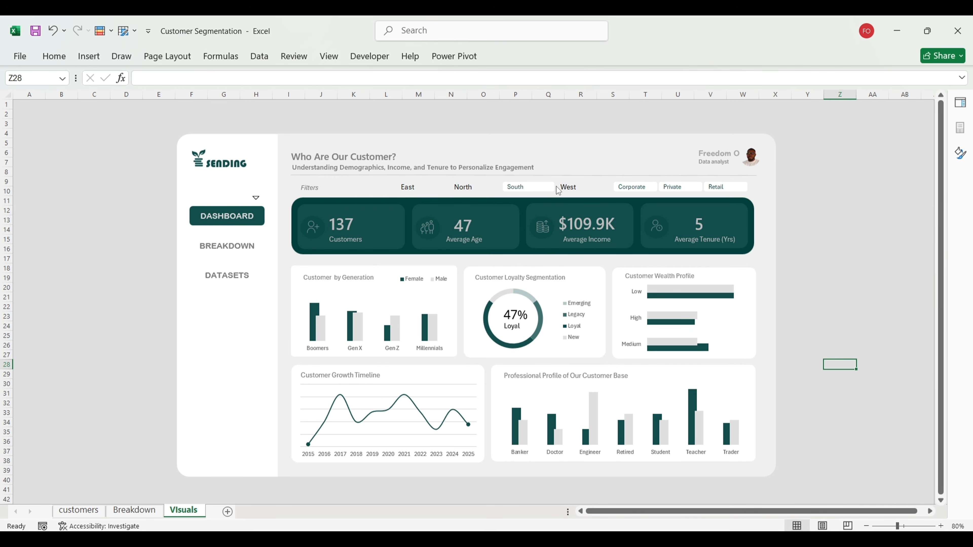
{"action": "left_click", "coordinate": [563, 188]}
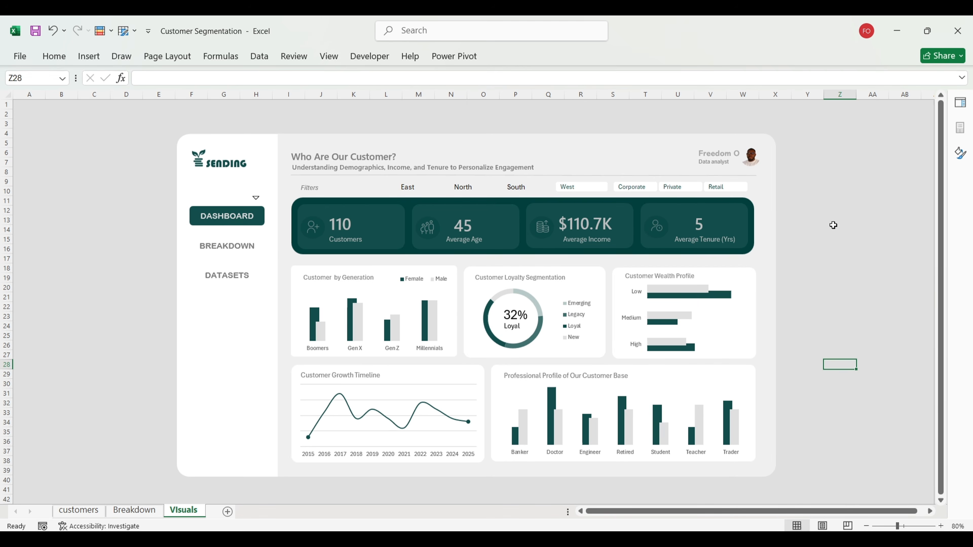
{"action": "left_click", "coordinate": [710, 186]}
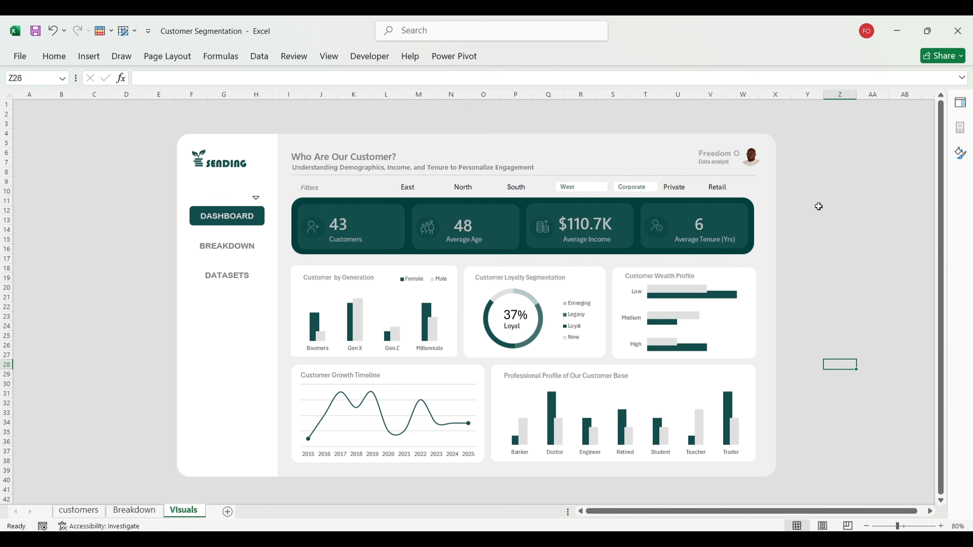
{"action": "left_click", "coordinate": [684, 187]}
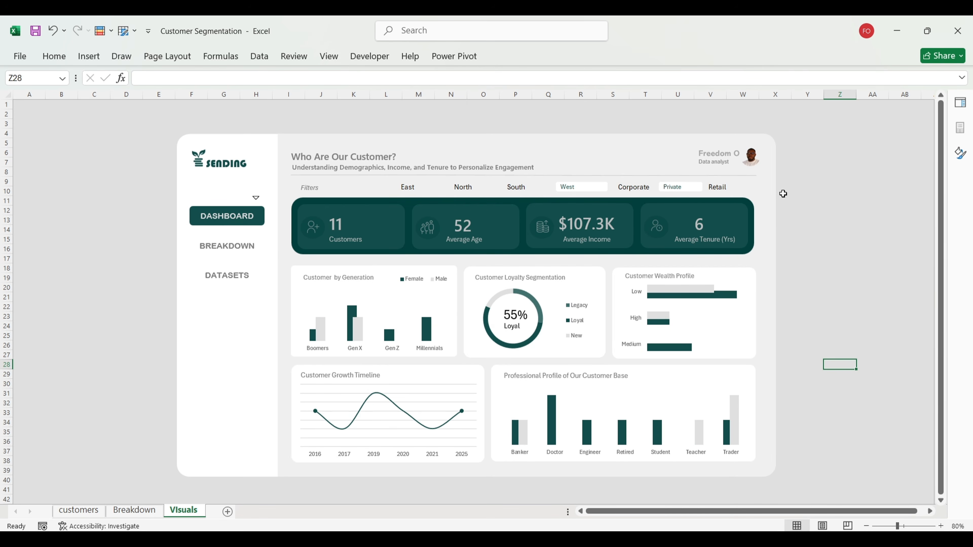
{"action": "left_click", "coordinate": [718, 188]}
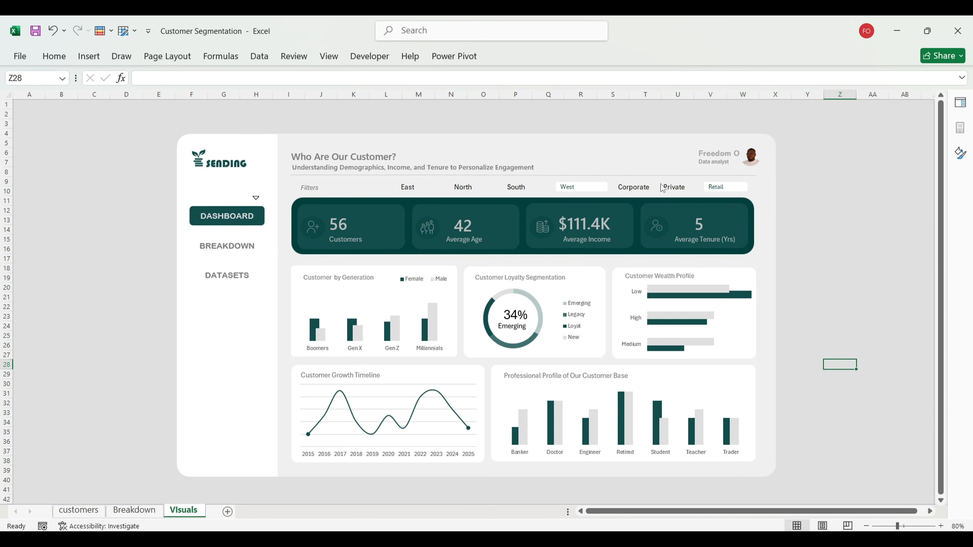
Step: Clear the Region slicer filter so all regions are included
{"action": "right_click", "coordinate": [544, 187]}
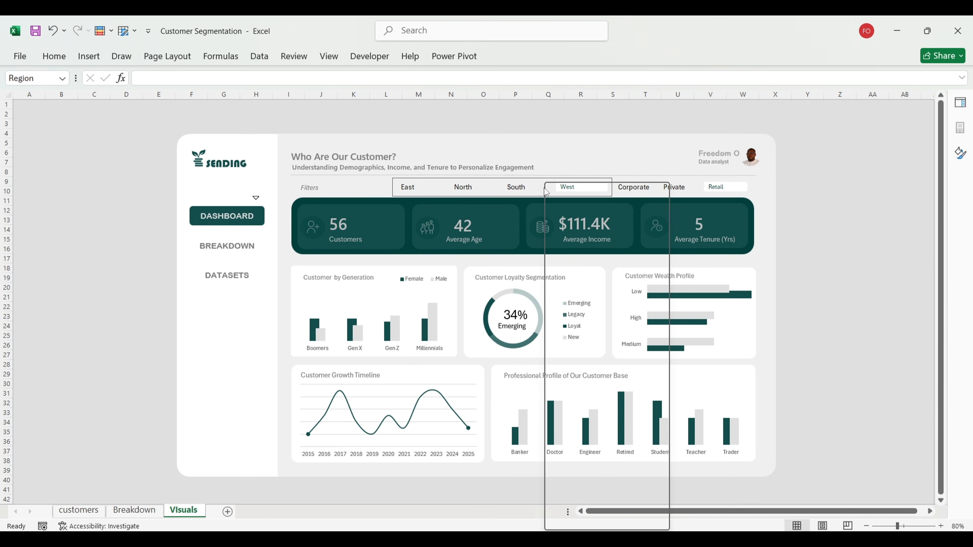
{"action": "left_click", "coordinate": [590, 330]}
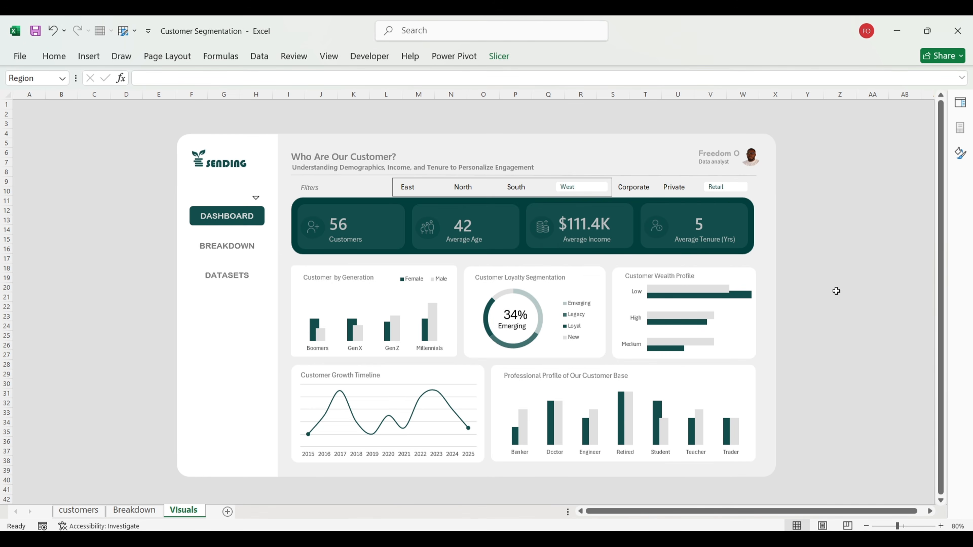
{"action": "left_click", "coordinate": [873, 294]}
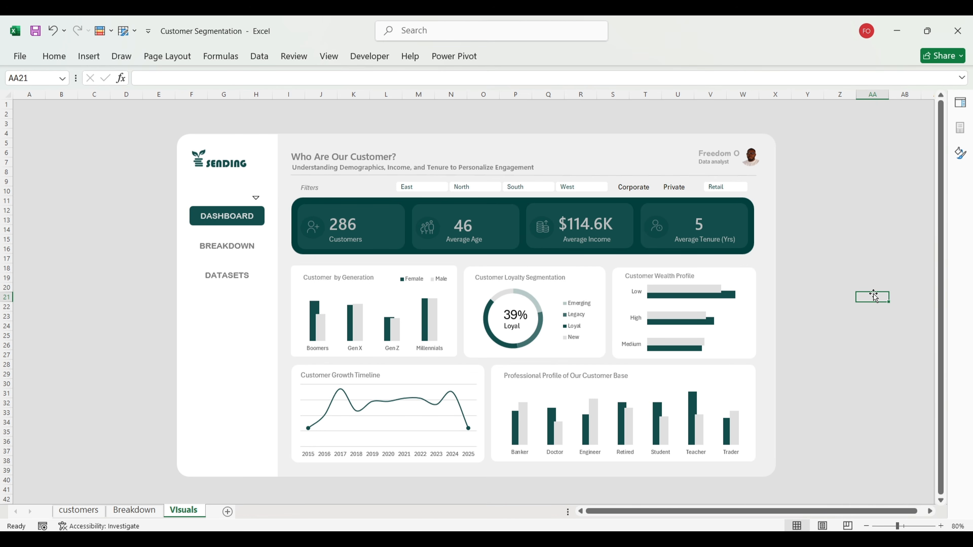
Step: Scroll through the Breakdown sheet's pivot tables, then return to the Visuals dashboard
{"action": "left_click", "coordinate": [219, 249]}
{"action": "scroll", "coordinate": [531, 354], "scroll_direction": "down", "scroll_amount": 3}
{"action": "scroll", "coordinate": [531, 355], "scroll_direction": "up", "scroll_amount": 1}
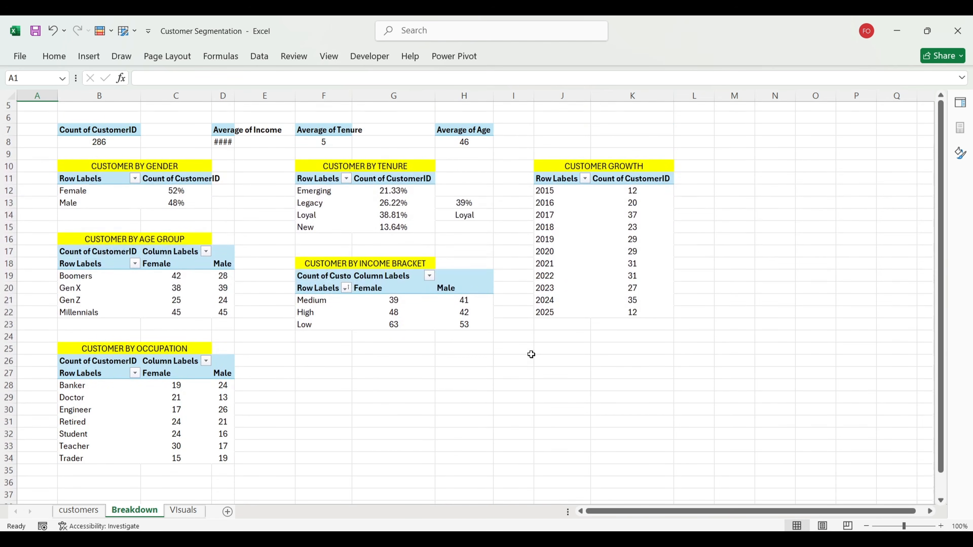
{"action": "scroll", "coordinate": [531, 354], "scroll_direction": "up", "scroll_amount": 1}
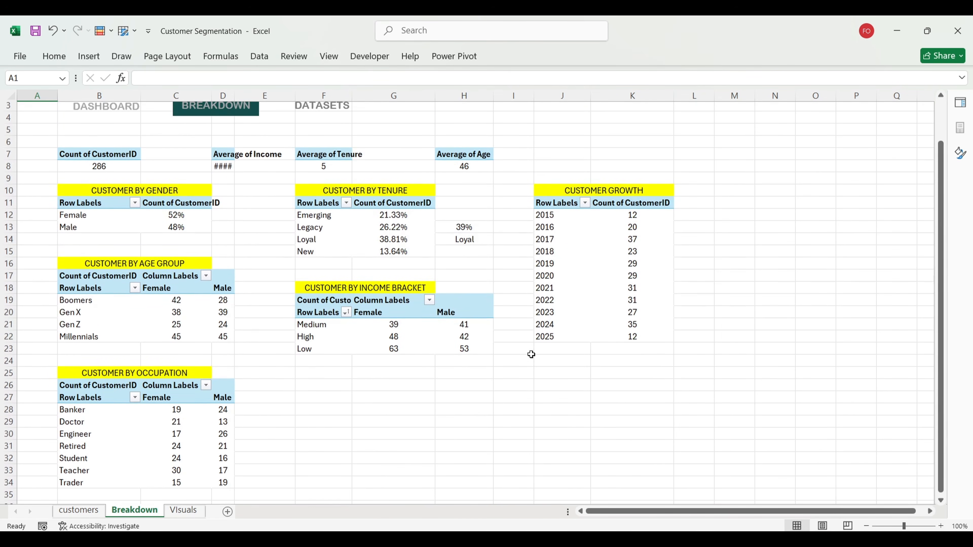
{"action": "left_click", "coordinate": [189, 512]}
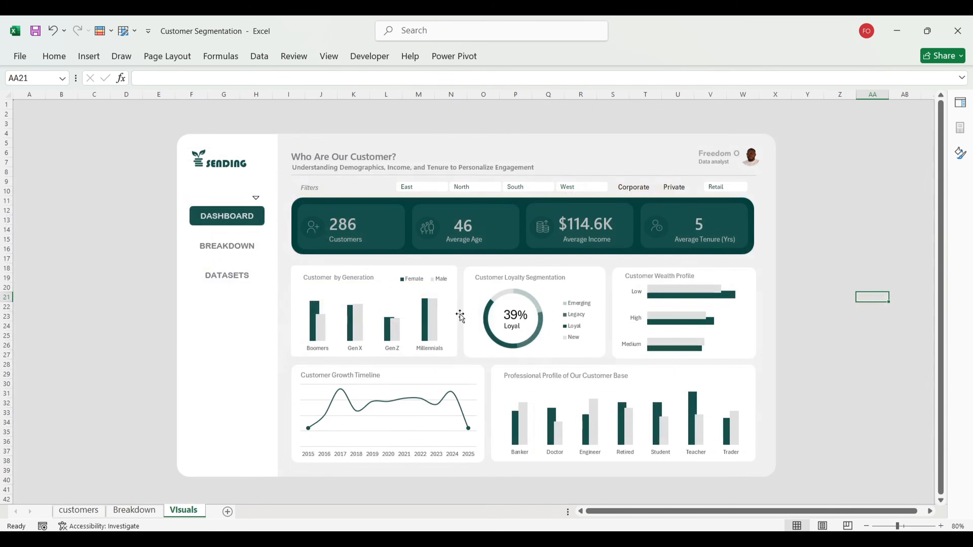
Step: View the customers data sheet, then create a new blank workbook with the ribbon expanded
{"action": "left_click", "coordinate": [238, 284]}
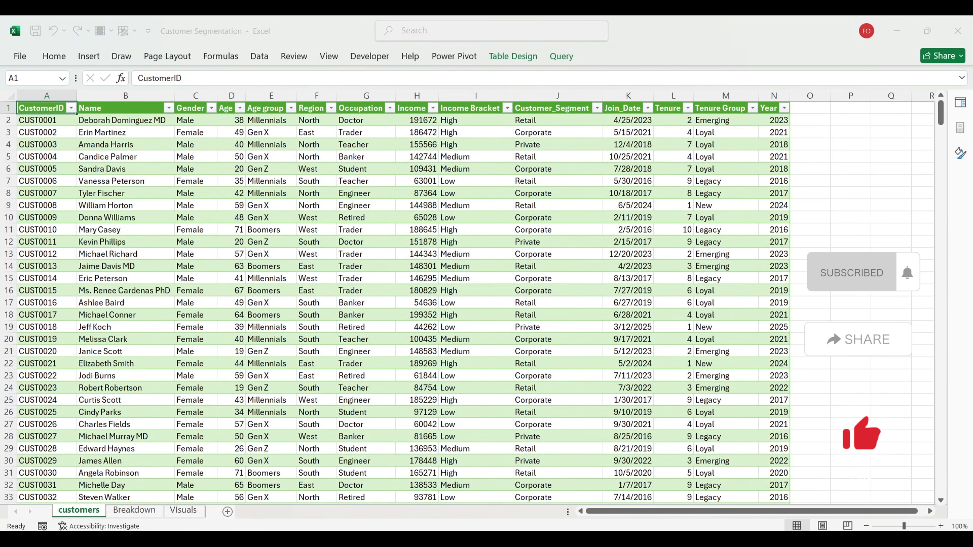
{"action": "key", "text": "ctrl+n"}
{"action": "key", "text": "ctrl+F1"}
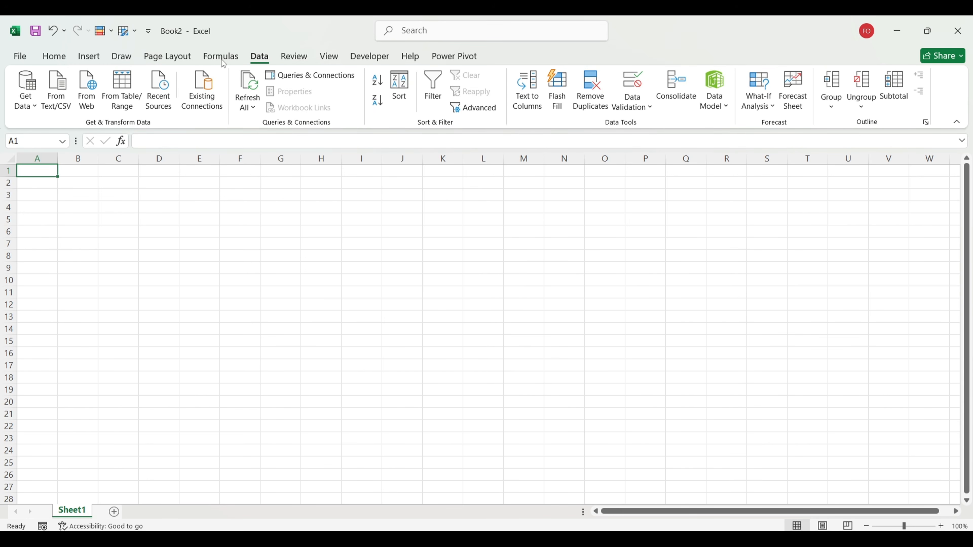
Step: Import customers.csv through Data > From Text/CSV and open it in Power Query Editor
{"action": "left_click", "coordinate": [54, 56]}
{"action": "left_click", "coordinate": [259, 57]}
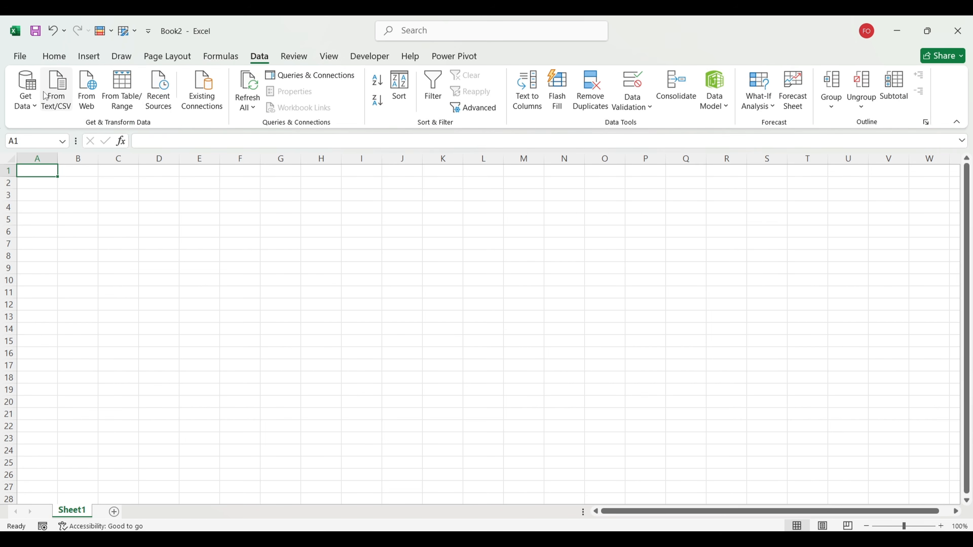
{"action": "left_click", "coordinate": [65, 91]}
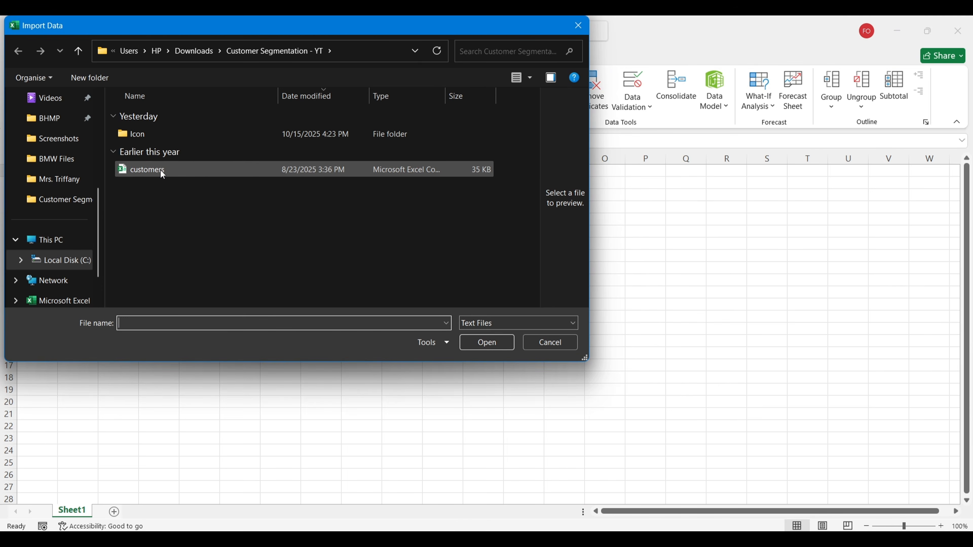
{"action": "left_click", "coordinate": [160, 169]}
{"action": "left_click", "coordinate": [486, 342]}
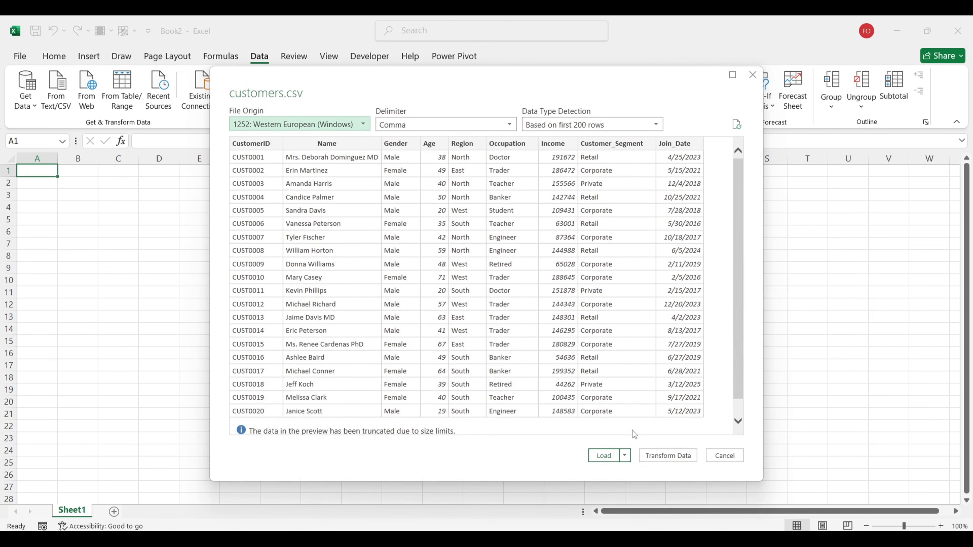
{"action": "left_click", "coordinate": [651, 455]}
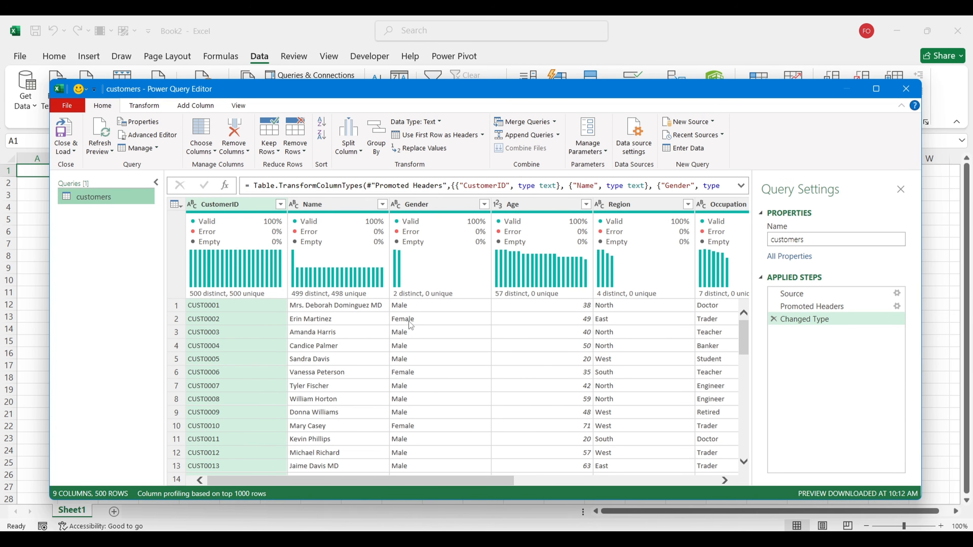
{"action": "scroll", "coordinate": [371, 332], "scroll_direction": "right", "scroll_amount": 3}
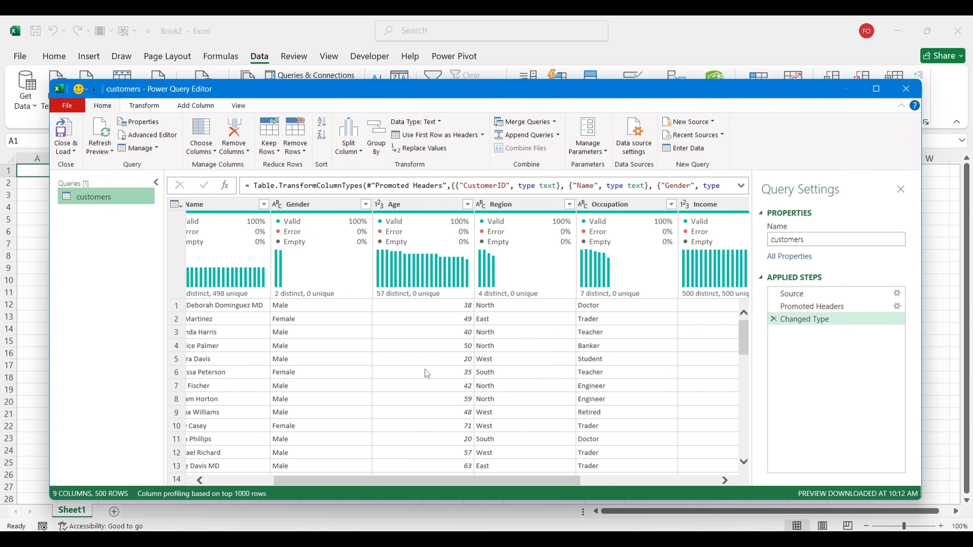
{"action": "scroll", "coordinate": [428, 373], "scroll_direction": "right", "scroll_amount": 2}
{"action": "scroll", "coordinate": [498, 370], "scroll_direction": "right", "scroll_amount": 3}
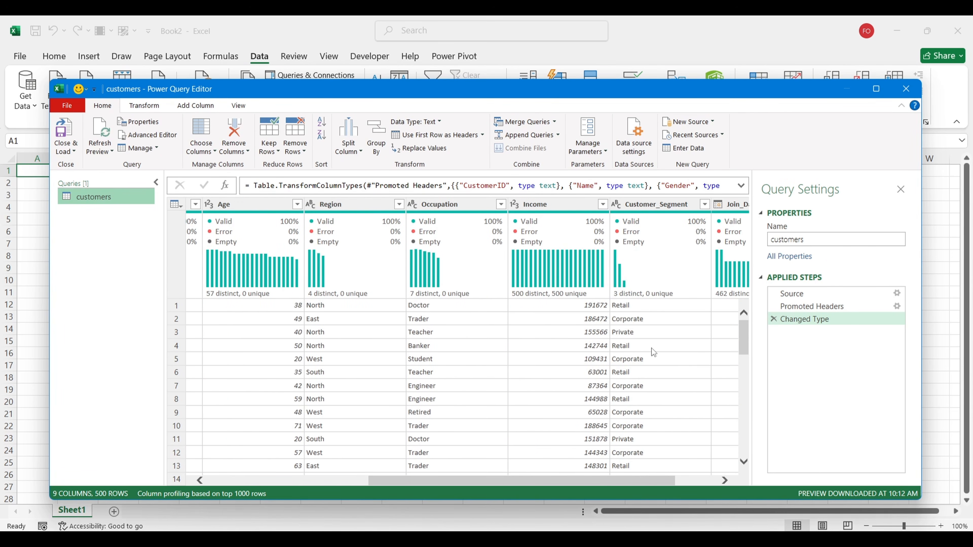
{"action": "scroll", "coordinate": [652, 349], "scroll_direction": "right", "scroll_amount": 3}
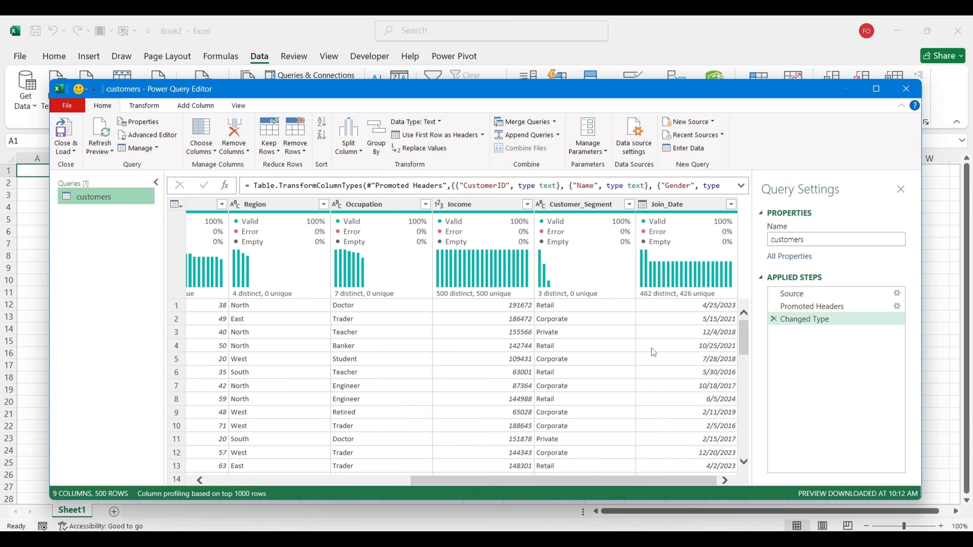
{"action": "scroll", "coordinate": [601, 364], "scroll_direction": "left", "scroll_amount": 10}
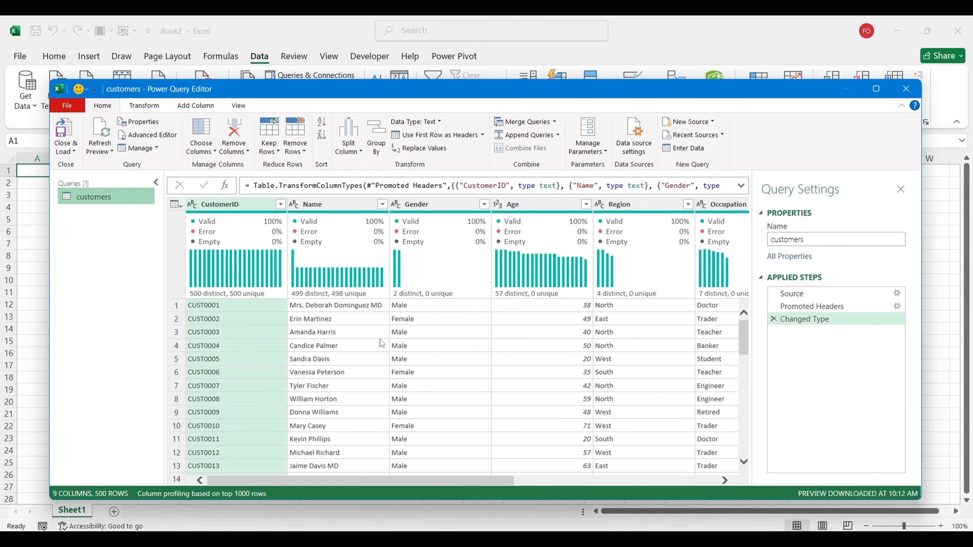
Step: Replace 'Mrs.' with nothing in the Name column
{"action": "left_click", "coordinate": [327, 207]}
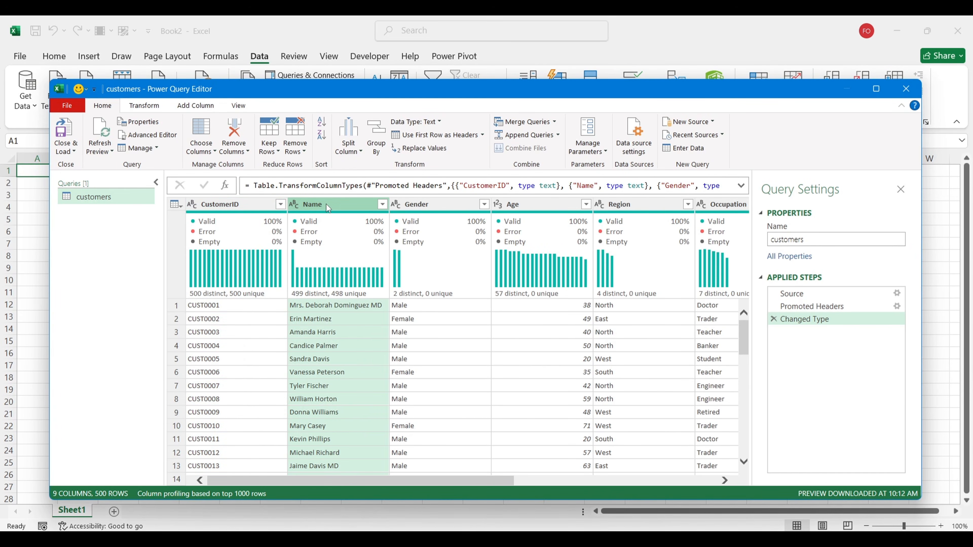
{"action": "right_click", "coordinate": [326, 204]}
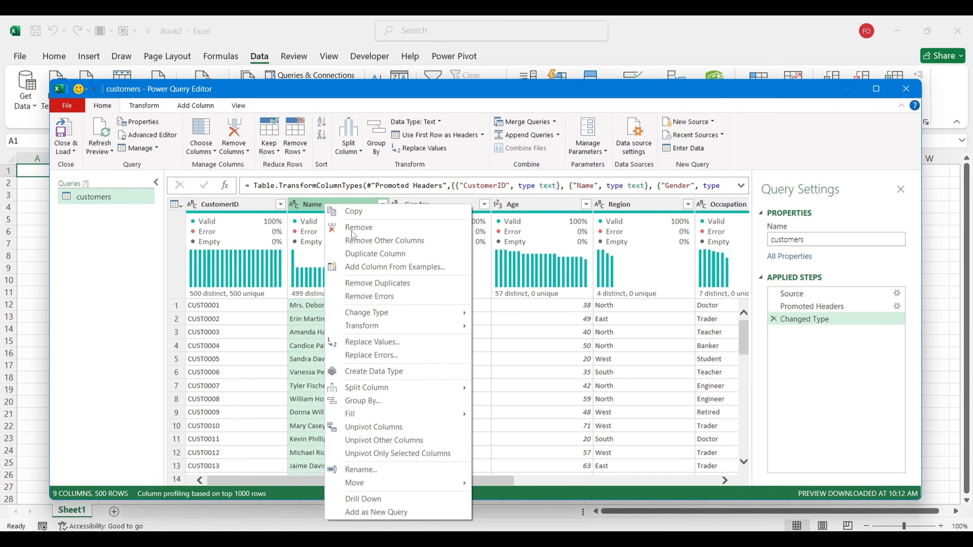
{"action": "left_click", "coordinate": [379, 342]}
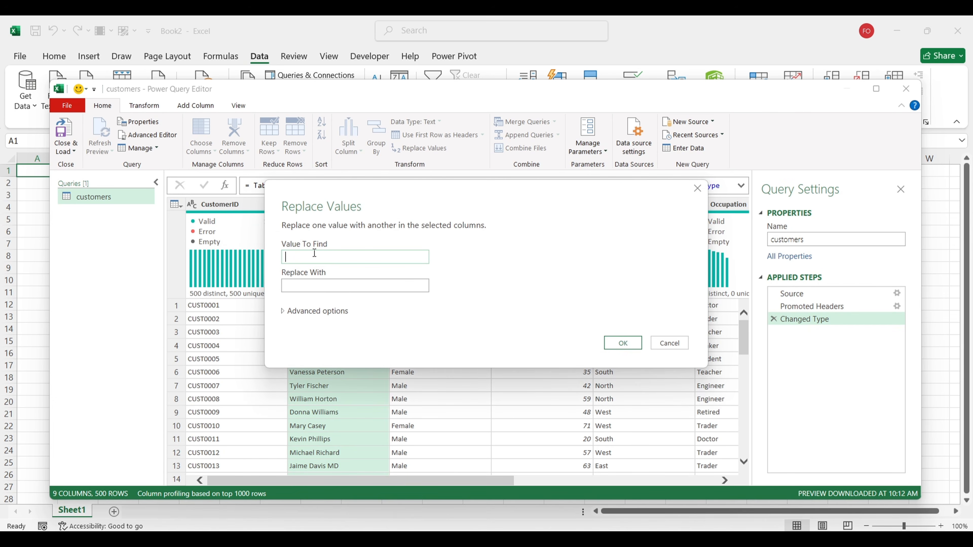
{"action": "type", "text": "Mrs."}
{"action": "left_click", "coordinate": [621, 343]}
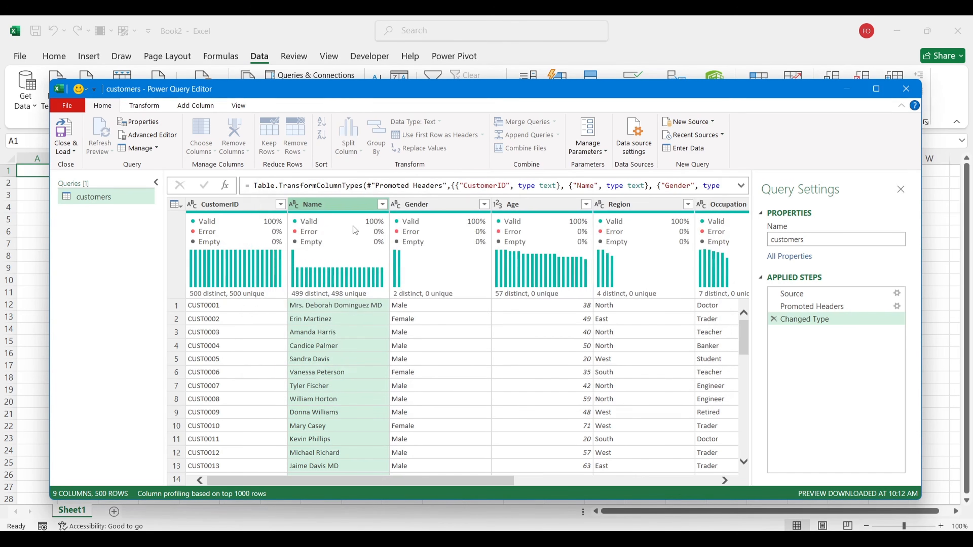
Step: Replace 'Mr.' with nothing in the Name column as well
{"action": "right_click", "coordinate": [328, 206]}
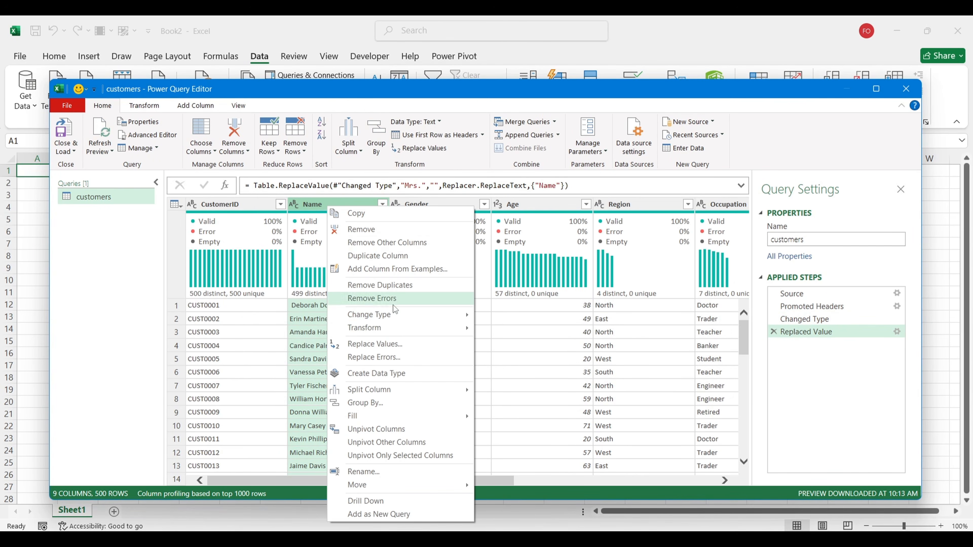
{"action": "left_click", "coordinate": [394, 332]}
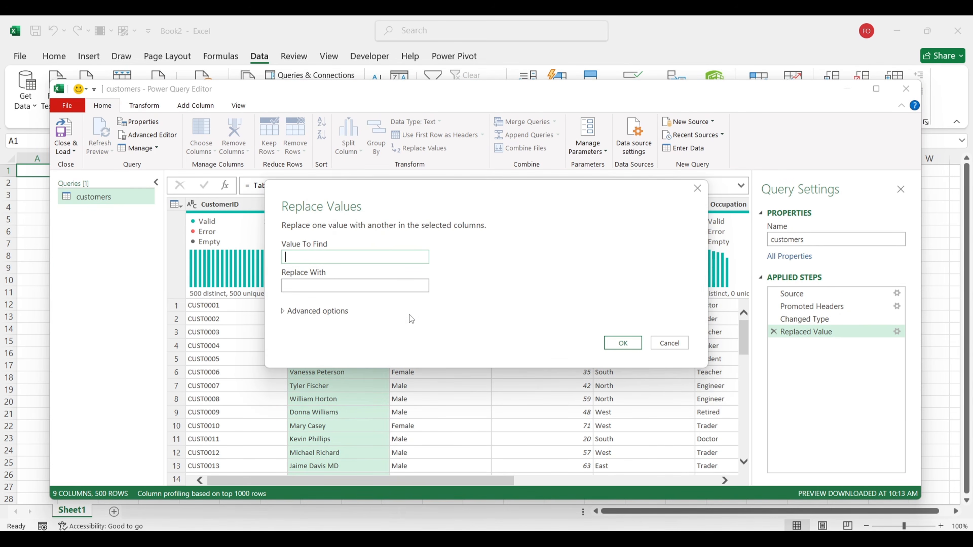
{"action": "type", "text": "Mr."}
{"action": "key", "text": "Return"}
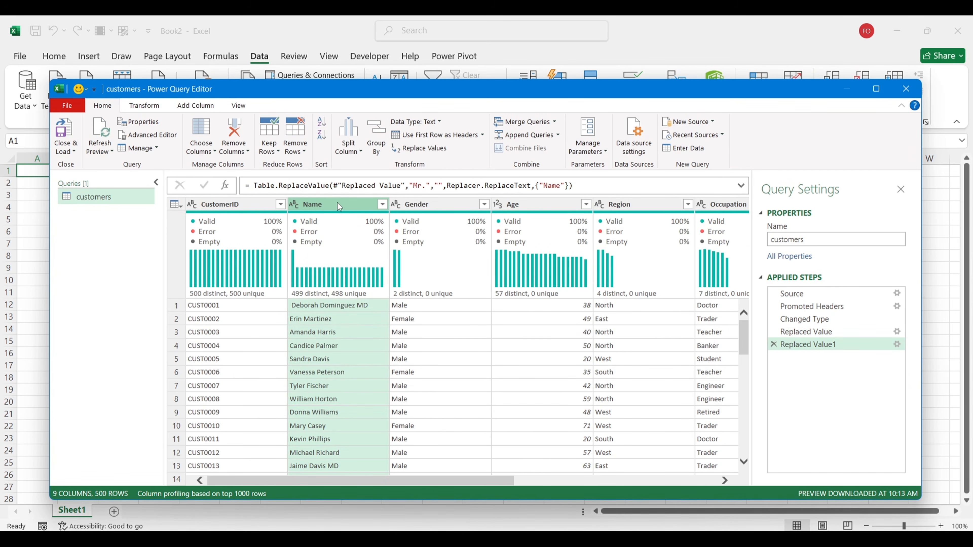
Step: Search the Name filter for 'mr' to confirm no titles remain, then close it
{"action": "left_click", "coordinate": [382, 204]}
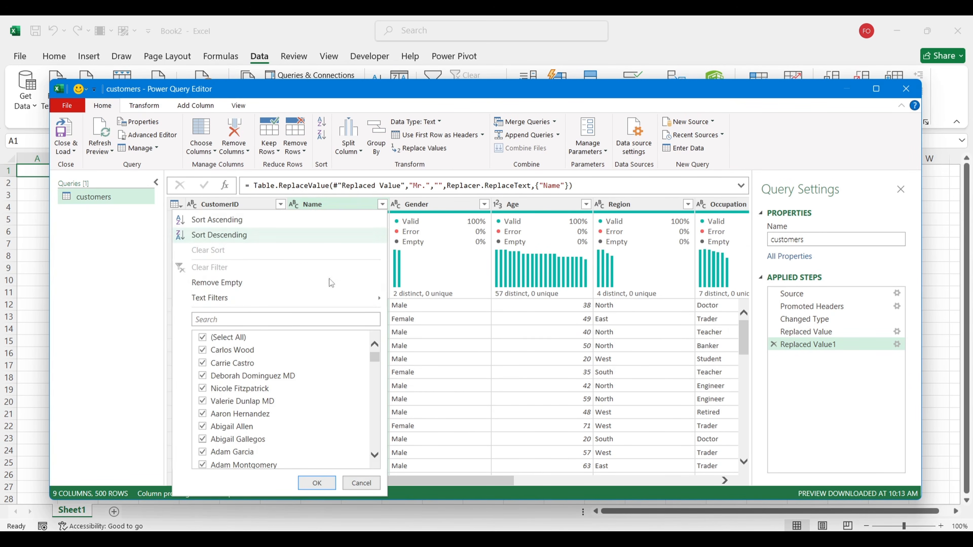
{"action": "left_click", "coordinate": [289, 317]}
{"action": "type", "text": "mr"}
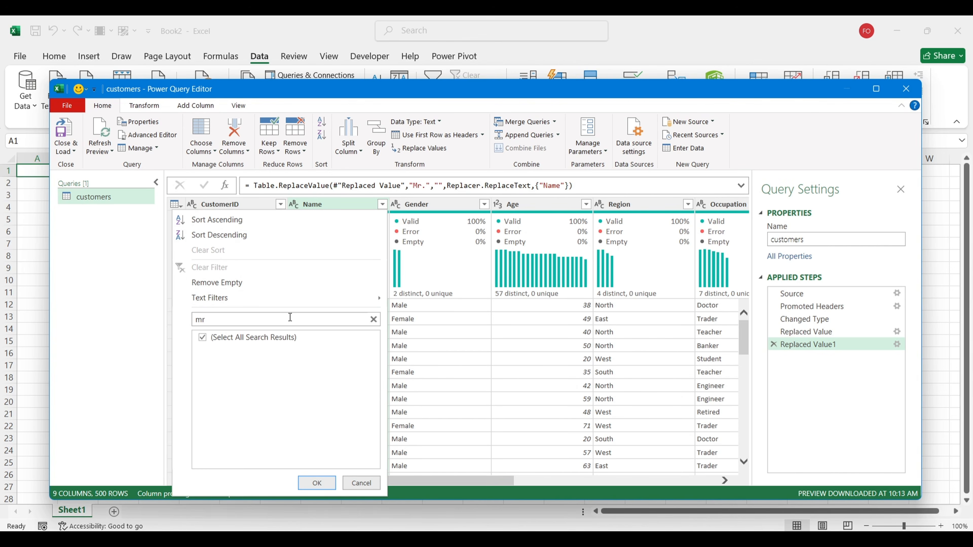
{"action": "left_click", "coordinate": [360, 483]}
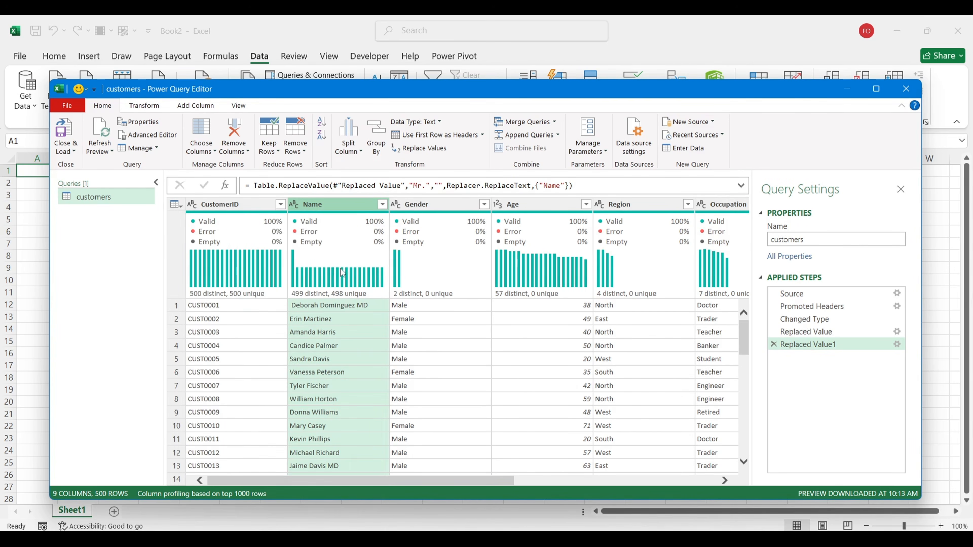
Step: Trim leading and trailing spaces from the Name column with Transform > Format > Trim
{"action": "left_click", "coordinate": [143, 107]}
{"action": "left_click", "coordinate": [441, 150]}
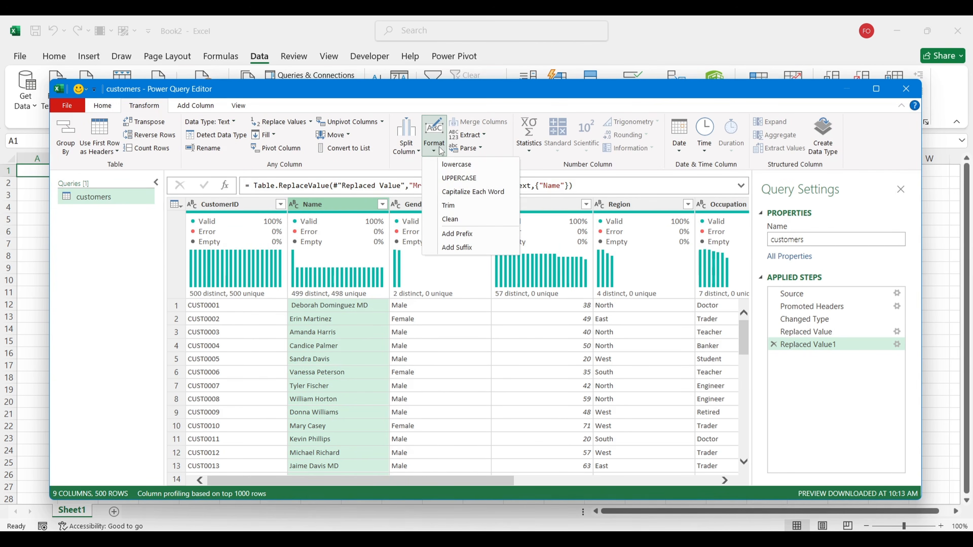
{"action": "left_click", "coordinate": [444, 205]}
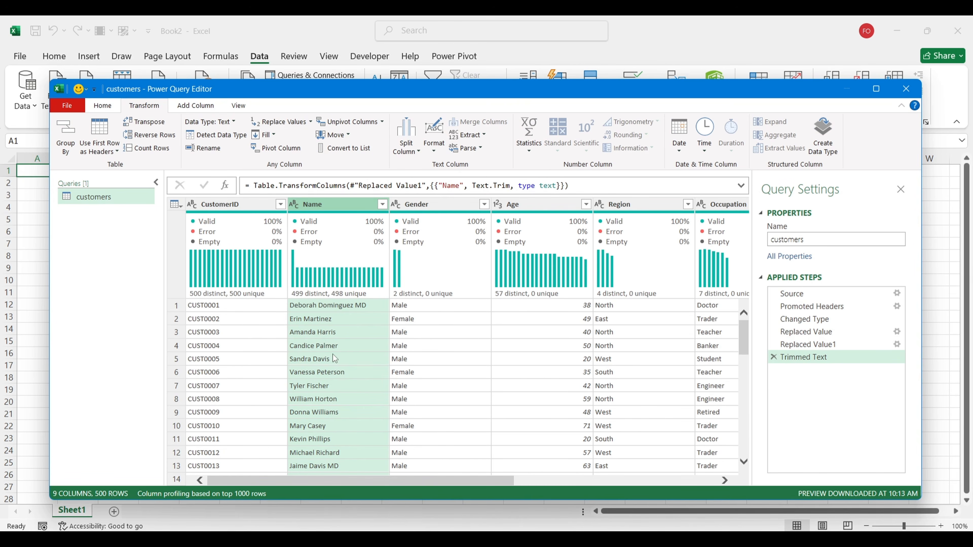
{"action": "scroll", "coordinate": [333, 354], "scroll_direction": "down", "scroll_amount": 3}
{"action": "scroll", "coordinate": [333, 355], "scroll_direction": "up", "scroll_amount": 3}
Step: Look up the generation age ranges in the Word notes, selecting 'Millennials'
{"action": "scroll", "coordinate": [466, 358], "scroll_direction": "right", "scroll_amount": 3}
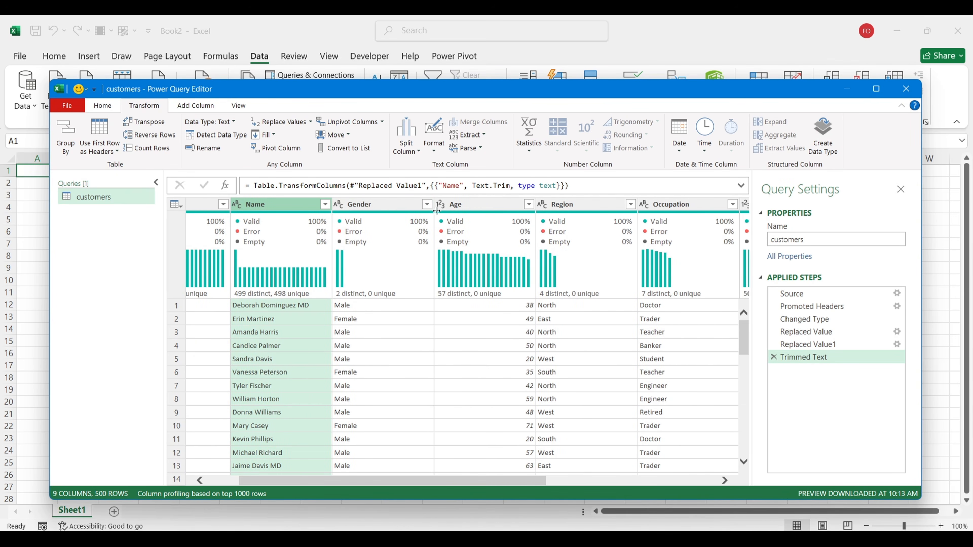
{"action": "scroll", "coordinate": [483, 345], "scroll_direction": "right", "scroll_amount": 4}
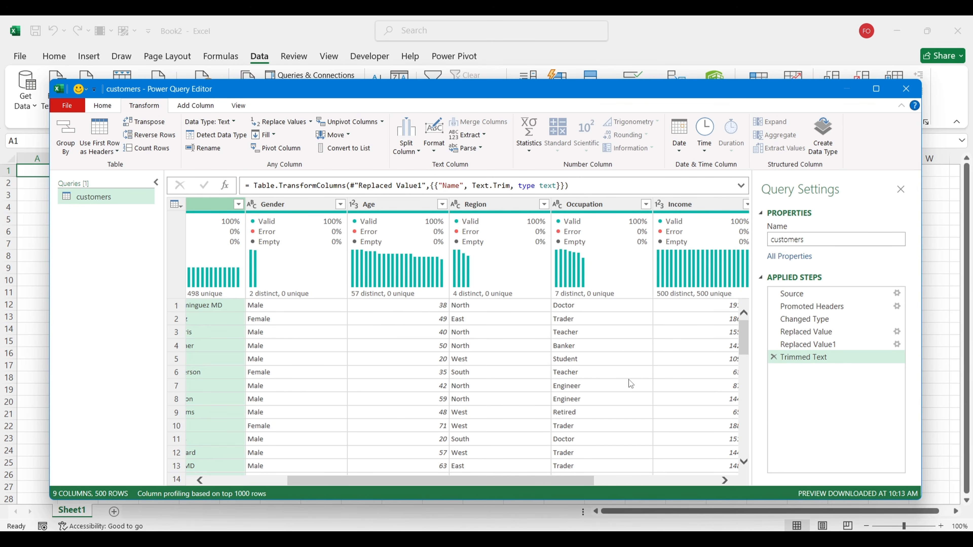
{"action": "left_click", "coordinate": [681, 447]}
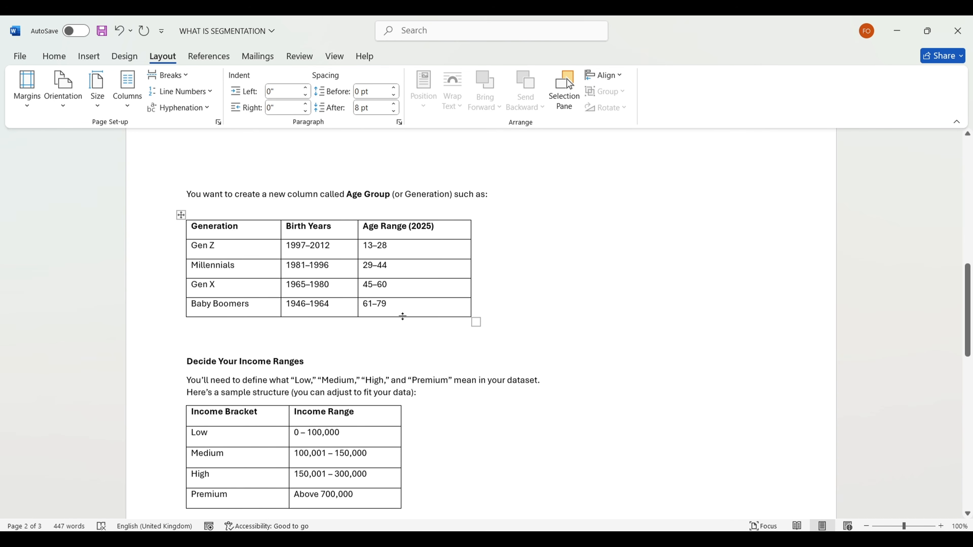
{"action": "left_click_drag", "start_coordinate": [238, 266], "coordinate": [190, 265]}
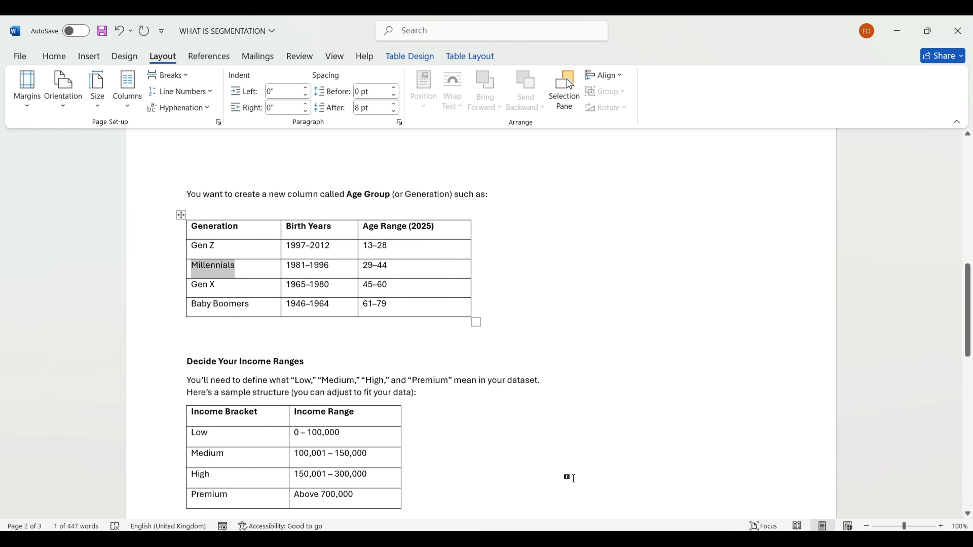
Step: Start a conditional column named Generations with the rule Age ≤ 28 → Gen Z
{"action": "left_click", "coordinate": [642, 466]}
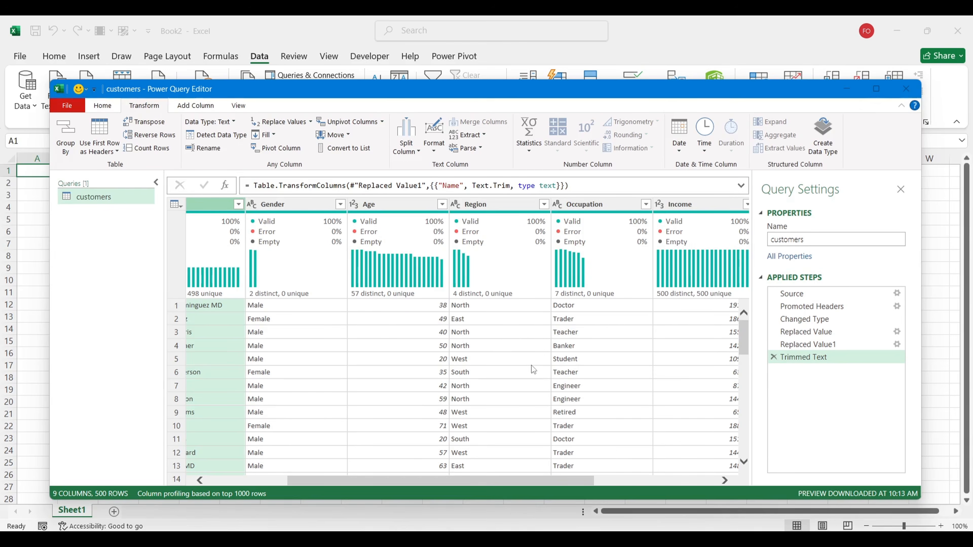
{"action": "left_click", "coordinate": [211, 110]}
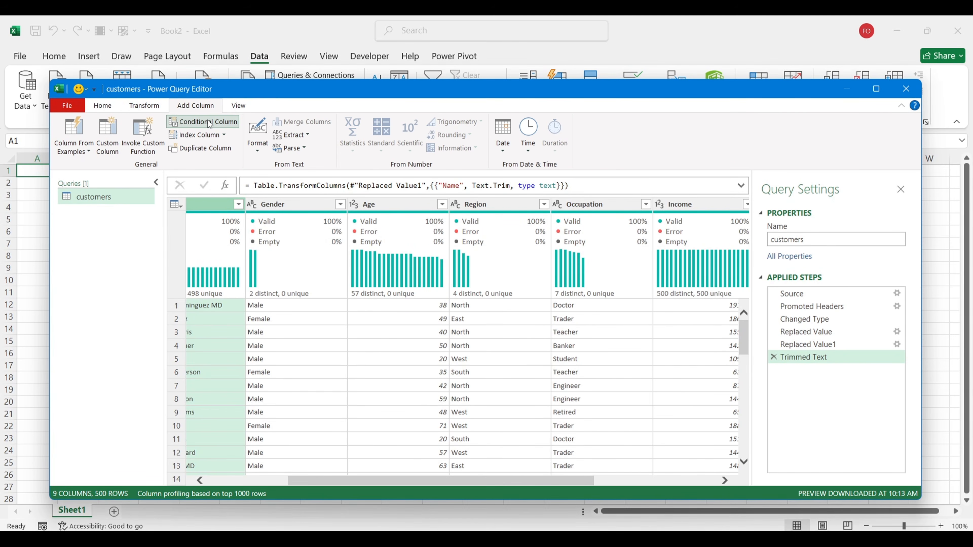
{"action": "left_click", "coordinate": [210, 123]}
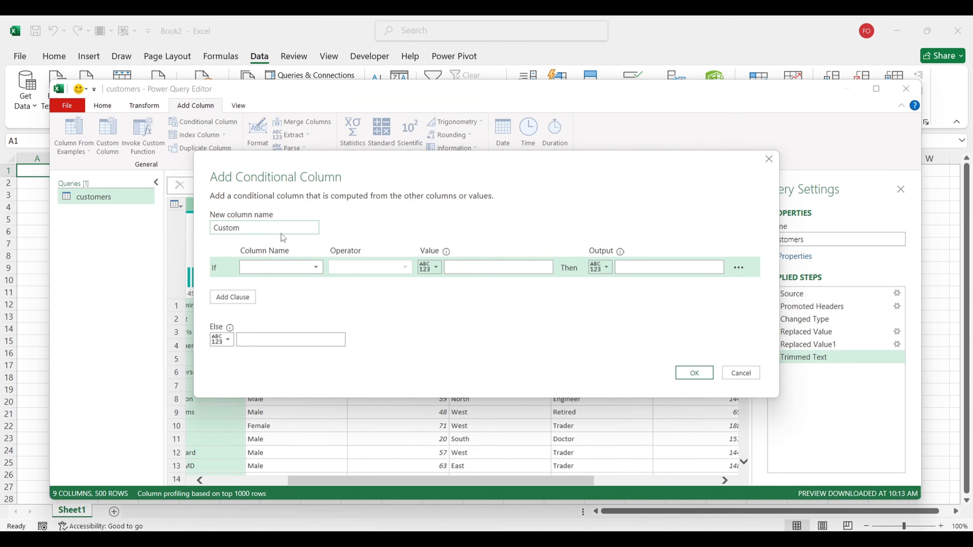
{"action": "left_click_drag", "start_coordinate": [281, 234], "coordinate": [198, 232]}
{"action": "type", "text": "Generations"}
{"action": "left_click", "coordinate": [298, 266]}
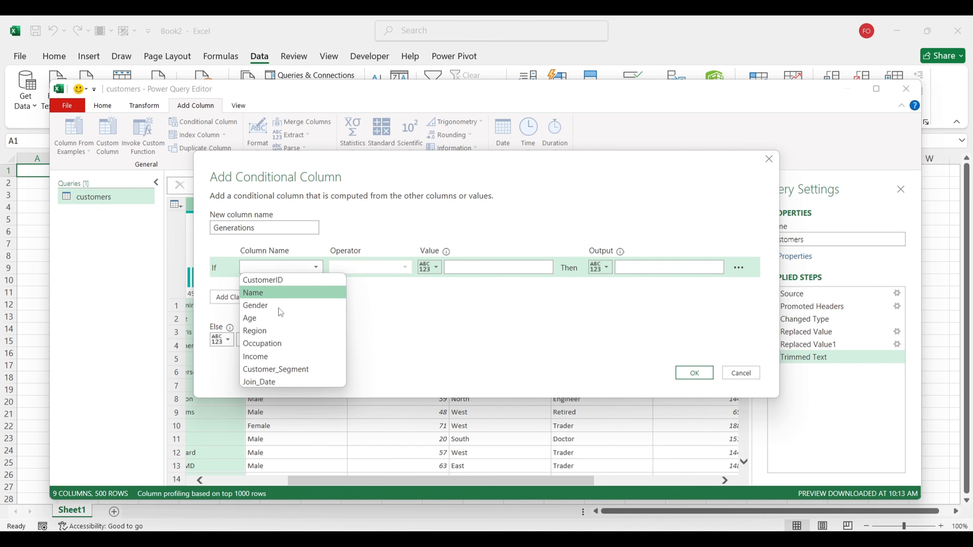
{"action": "left_click", "coordinate": [275, 319]}
{"action": "left_click", "coordinate": [372, 267]}
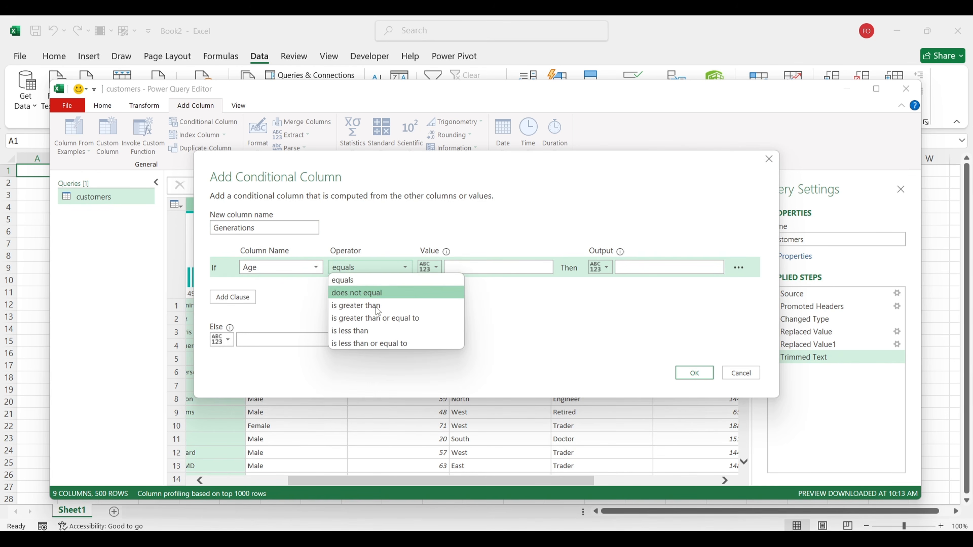
{"action": "left_click", "coordinate": [365, 342]}
{"action": "left_click", "coordinate": [468, 268]}
{"action": "type", "text": "28"}
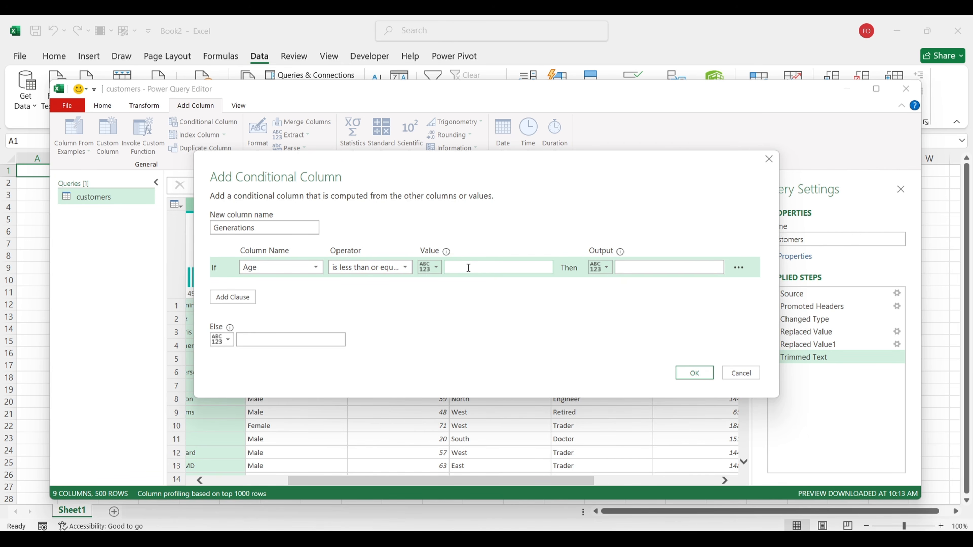
{"action": "left_click", "coordinate": [638, 266]}
{"action": "type", "text": "Gen Z"}
Step: Add a second rule: Age ≤ 44 → Millennials
{"action": "left_click", "coordinate": [253, 298]}
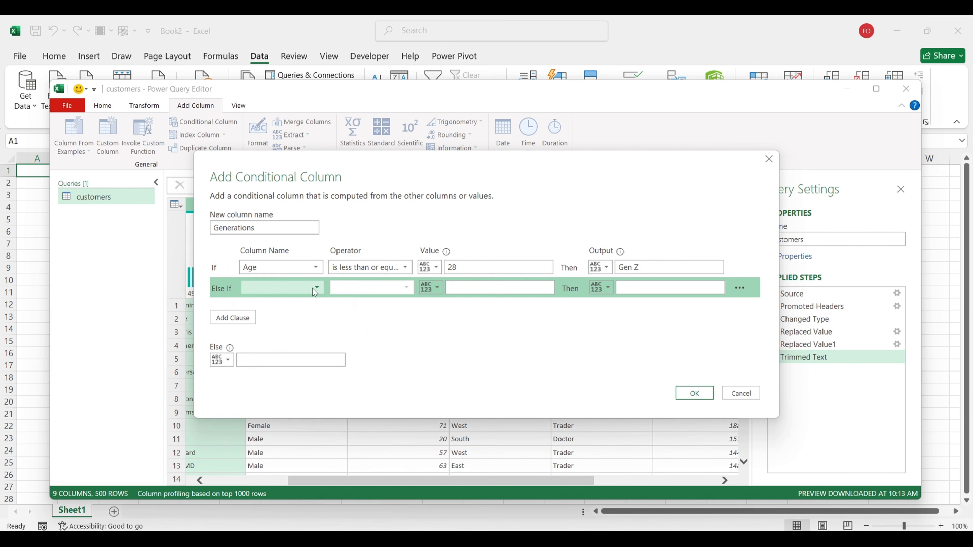
{"action": "left_click", "coordinate": [313, 287]}
{"action": "left_click", "coordinate": [289, 339]}
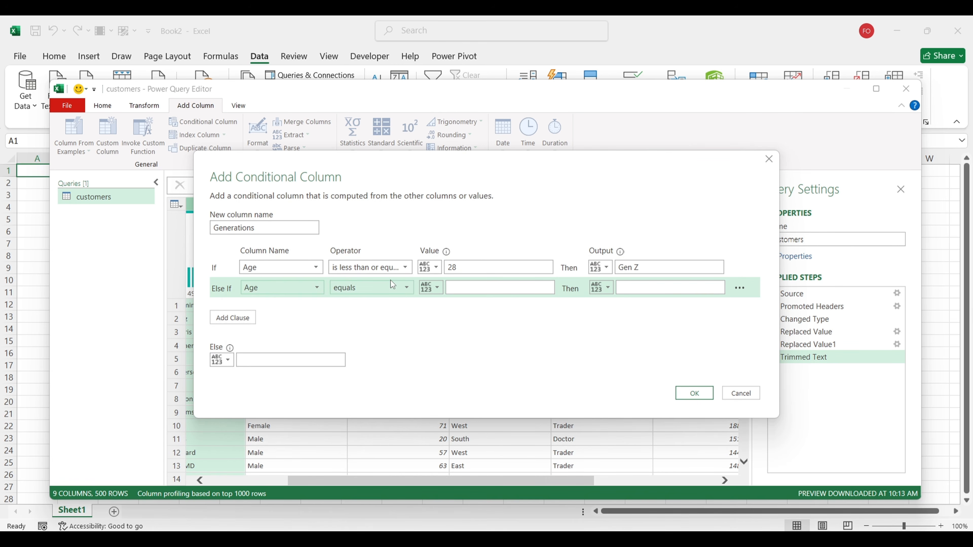
{"action": "left_click", "coordinate": [393, 285]}
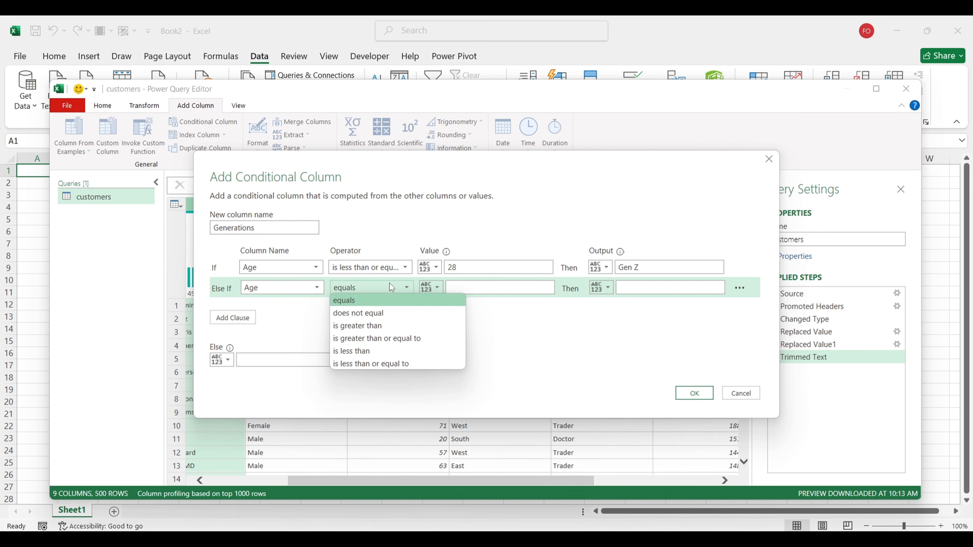
{"action": "left_click", "coordinate": [364, 363]}
{"action": "left_click", "coordinate": [475, 291]}
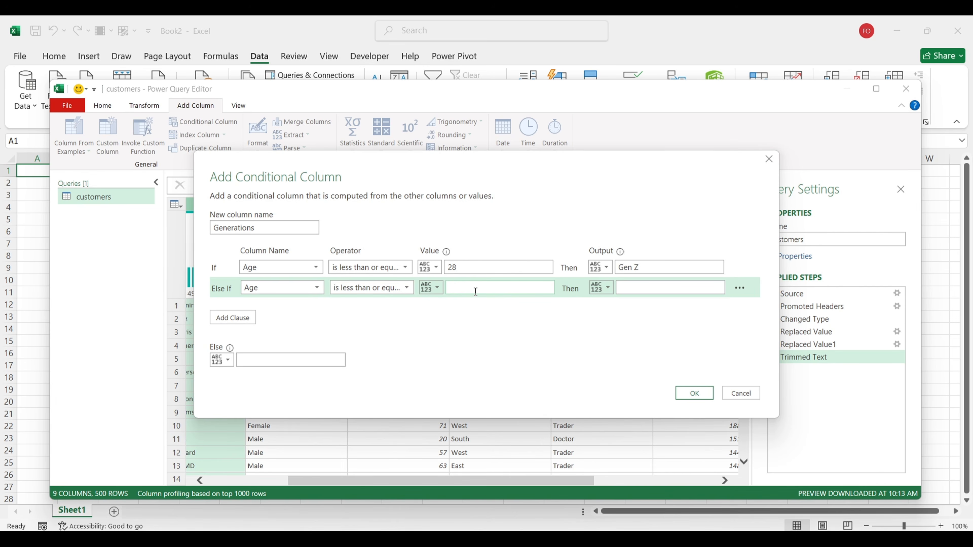
{"action": "type", "text": "44"}
{"action": "left_click", "coordinate": [627, 289]}
{"action": "type", "text": "Millennials"}
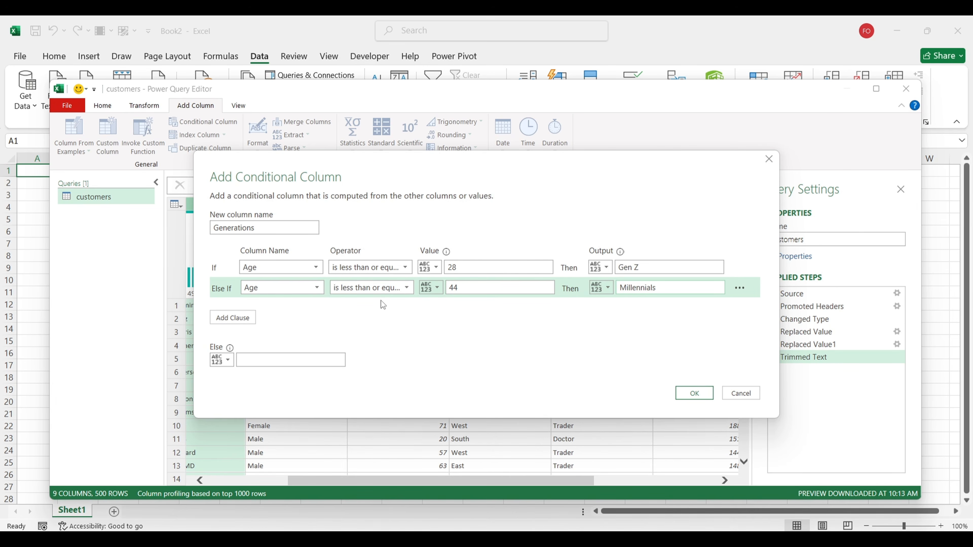
Step: Add a third rule Age ≤ 60 → Gen X and set the Else value to Boomers
{"action": "left_click", "coordinate": [236, 322]}
{"action": "left_click", "coordinate": [314, 307]}
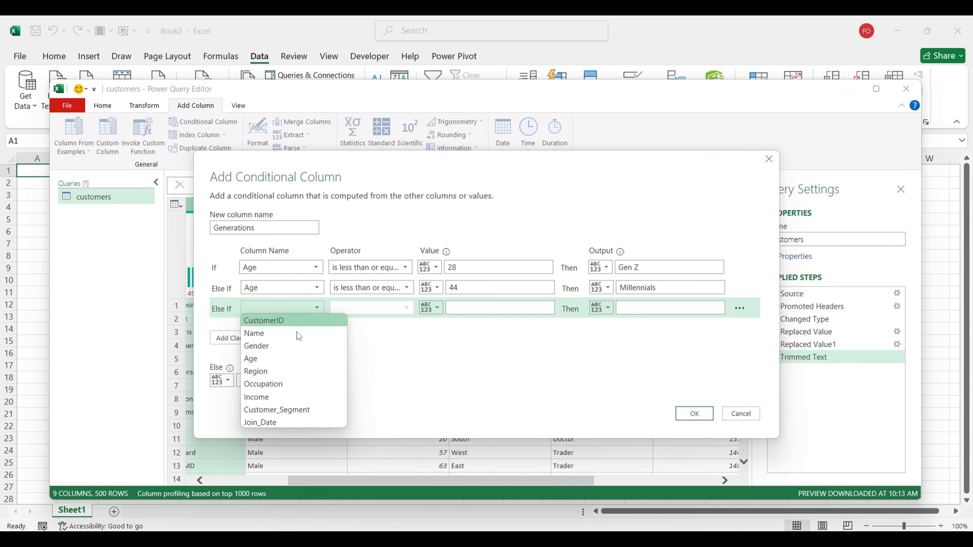
{"action": "left_click", "coordinate": [277, 359]}
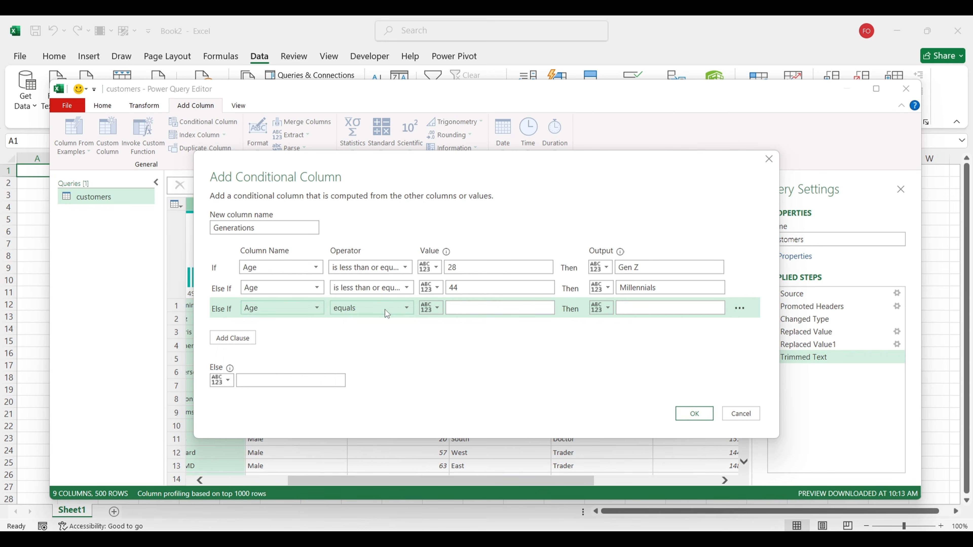
{"action": "left_click", "coordinate": [387, 309]}
{"action": "left_click", "coordinate": [370, 383]}
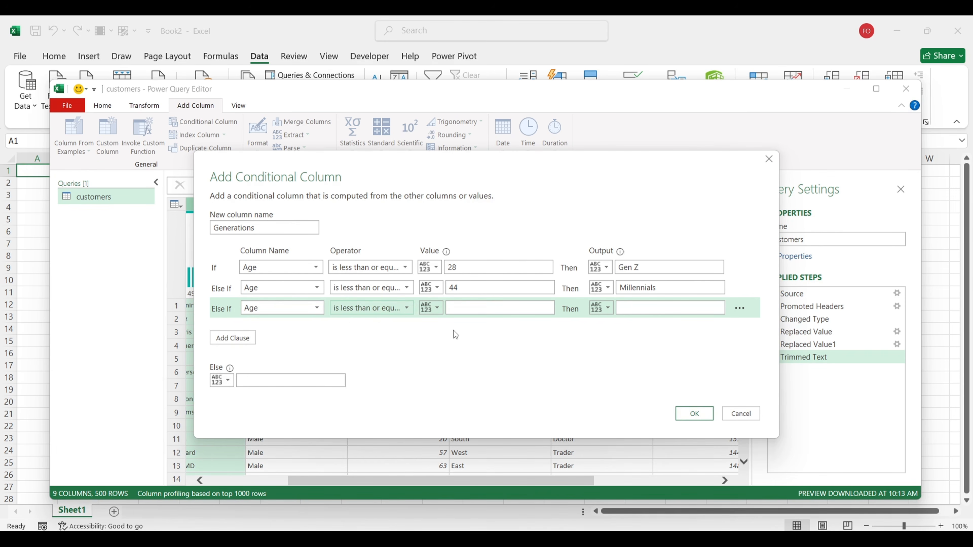
{"action": "left_click", "coordinate": [479, 307]}
{"action": "type", "text": "60"}
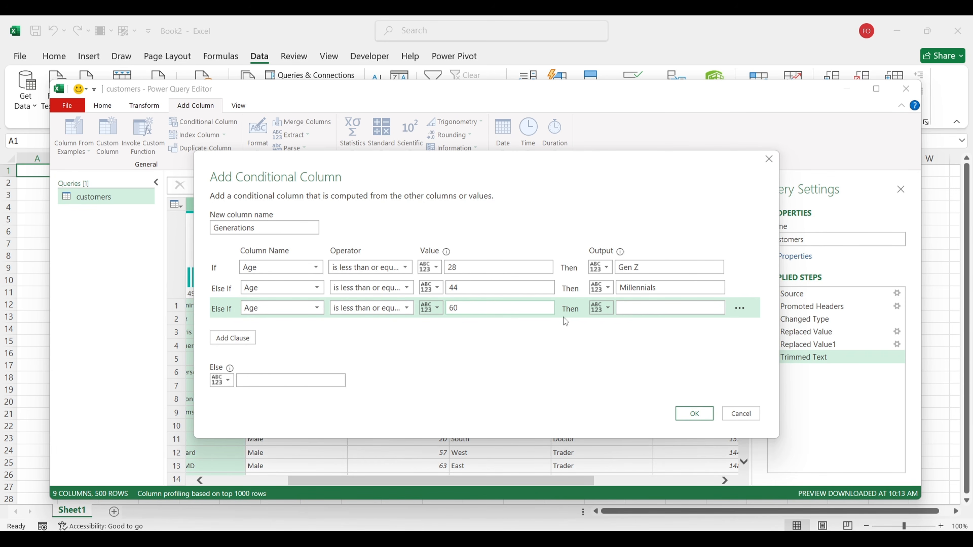
{"action": "left_click", "coordinate": [641, 305]}
{"action": "type", "text": "GE"}
{"action": "key", "text": "BackSpace"}
{"action": "type", "text": "en X"}
{"action": "left_click", "coordinate": [297, 381]}
{"action": "type", "text": "Boomers"}
Step: Create the Generations column and apply its filter with every value kept
{"action": "left_click", "coordinate": [692, 413]}
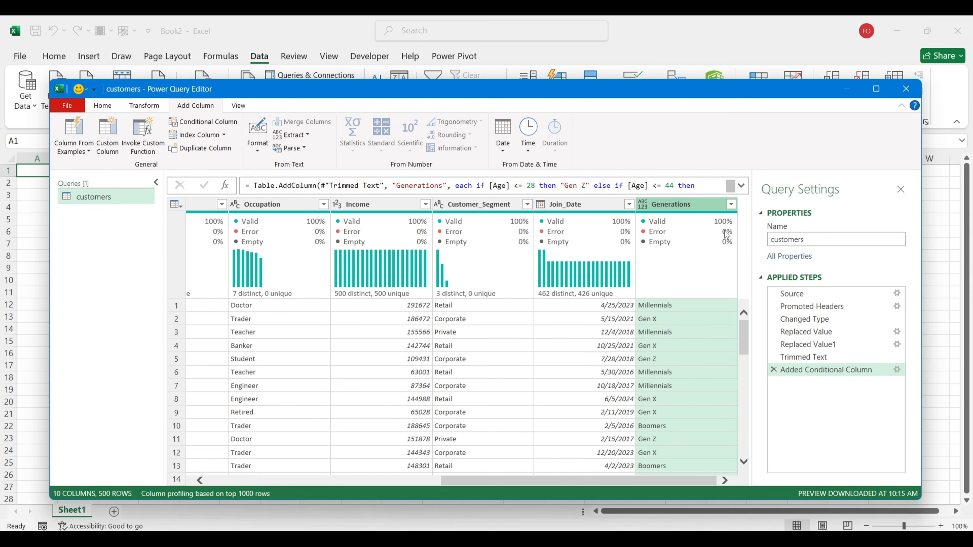
{"action": "left_click", "coordinate": [732, 204]}
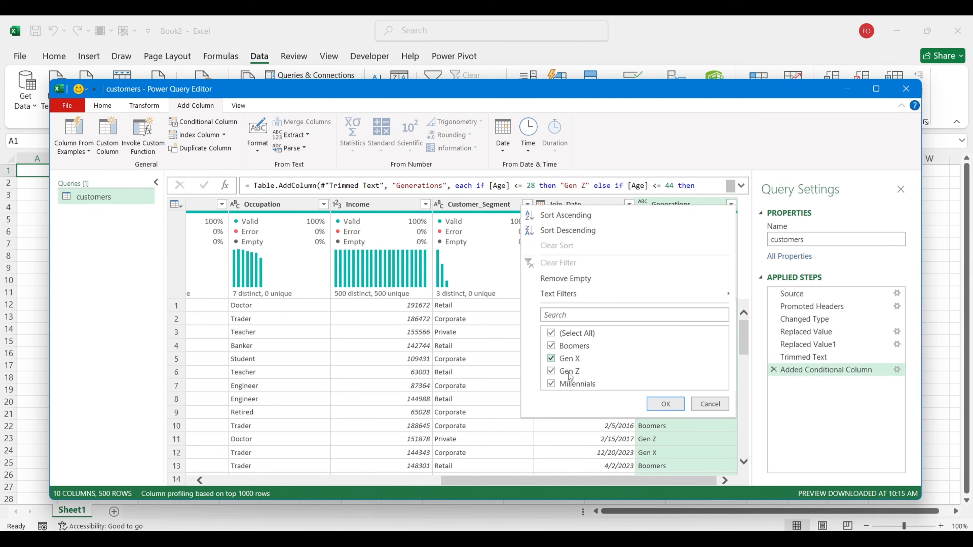
{"action": "left_click", "coordinate": [666, 404]}
Step: Move the Generations column to sit right after Age
{"action": "left_click_drag", "start_coordinate": [673, 209], "coordinate": [190, 237]}
{"action": "left_click_drag", "start_coordinate": [188, 234], "coordinate": [385, 253]}
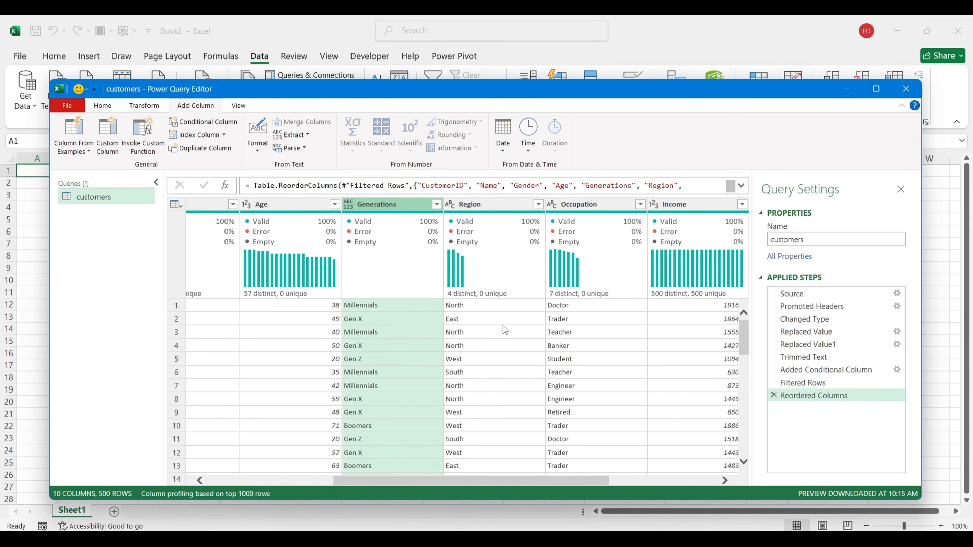
{"action": "left_click", "coordinate": [436, 204]}
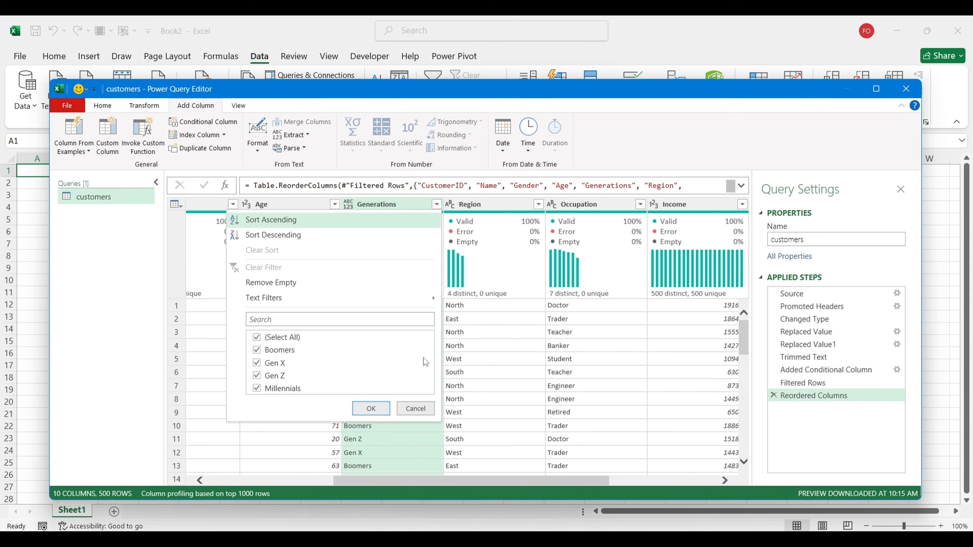
{"action": "left_click", "coordinate": [377, 410]}
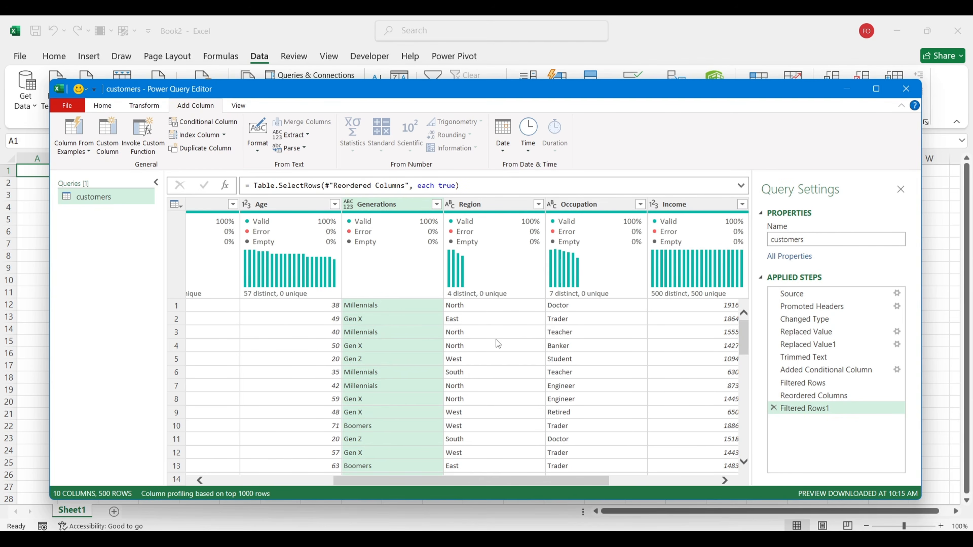
Step: Scroll right to the Income column and select it
{"action": "scroll", "coordinate": [498, 344], "scroll_direction": "right", "scroll_amount": 3}
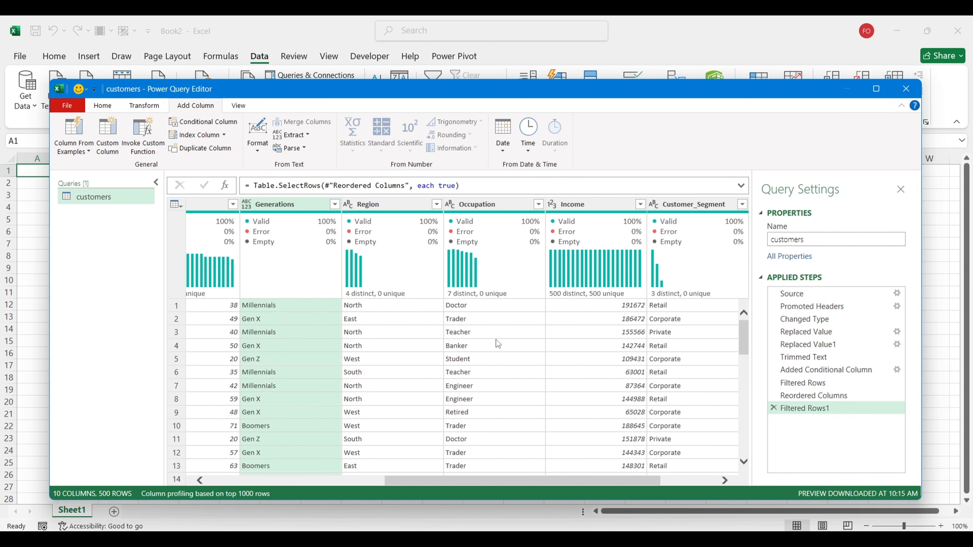
{"action": "scroll", "coordinate": [498, 344], "scroll_direction": "right", "scroll_amount": 1}
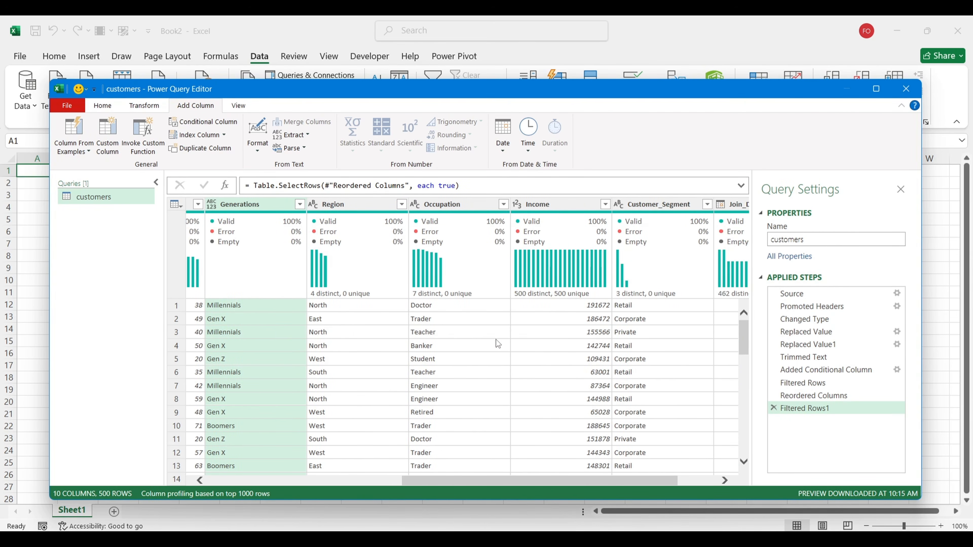
{"action": "scroll", "coordinate": [496, 339], "scroll_direction": "right", "scroll_amount": 2}
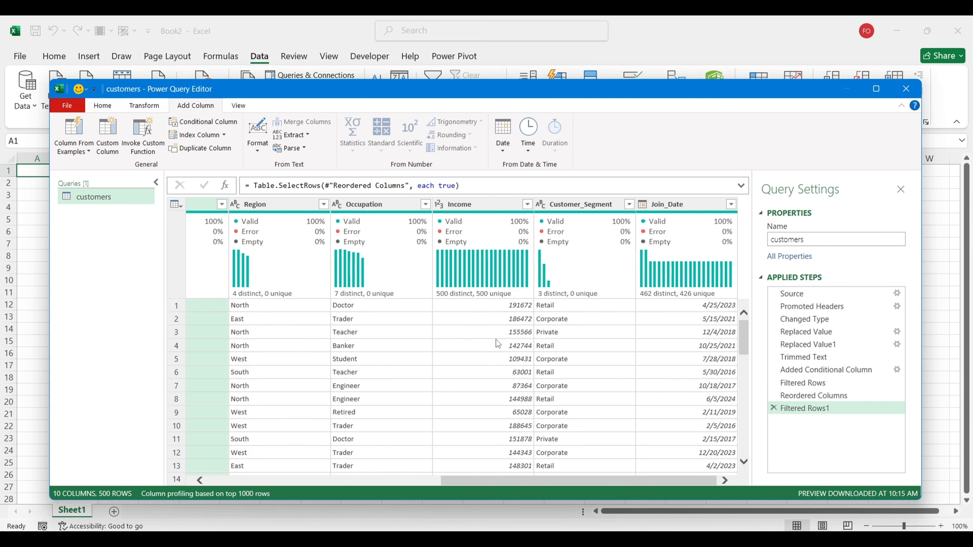
{"action": "left_click", "coordinate": [485, 206]}
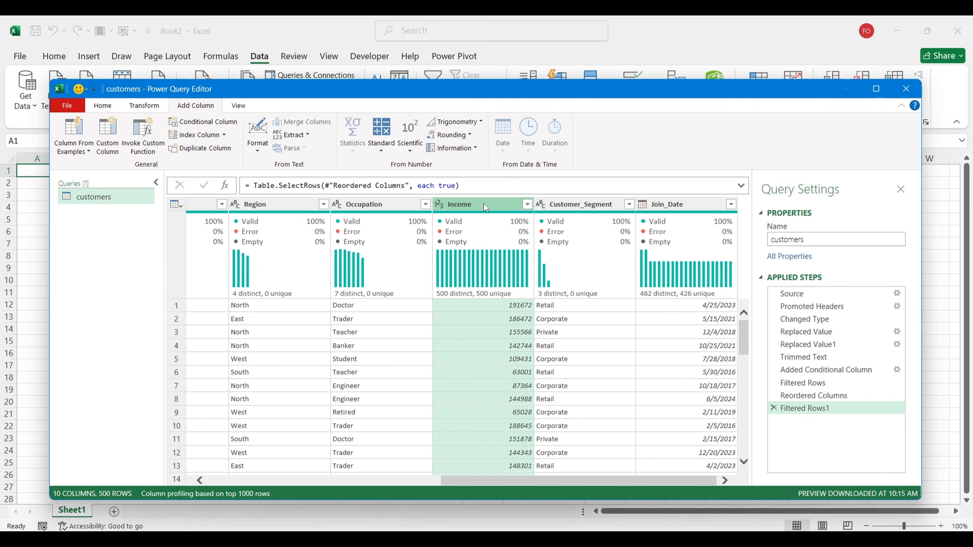
Step: Start a conditional column named Income Bracket with the rule Income ≤ 100000 → Low
{"action": "left_click", "coordinate": [210, 123]}
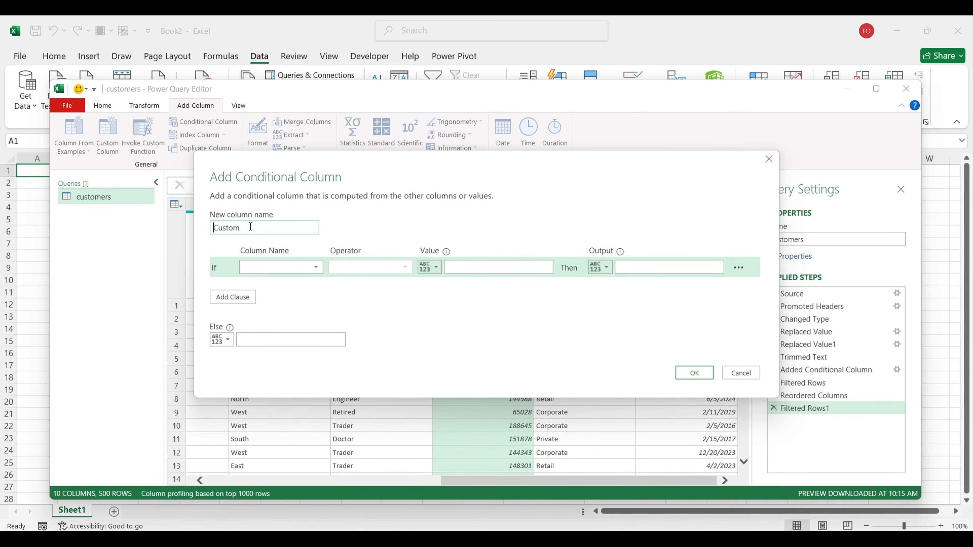
{"action": "left_click_drag", "start_coordinate": [249, 227], "coordinate": [212, 227]}
{"action": "type", "text": "Incomr"}
{"action": "key", "text": "BackSpace"}
{"action": "type", "text": "e Bracket"}
{"action": "left_click", "coordinate": [279, 266]}
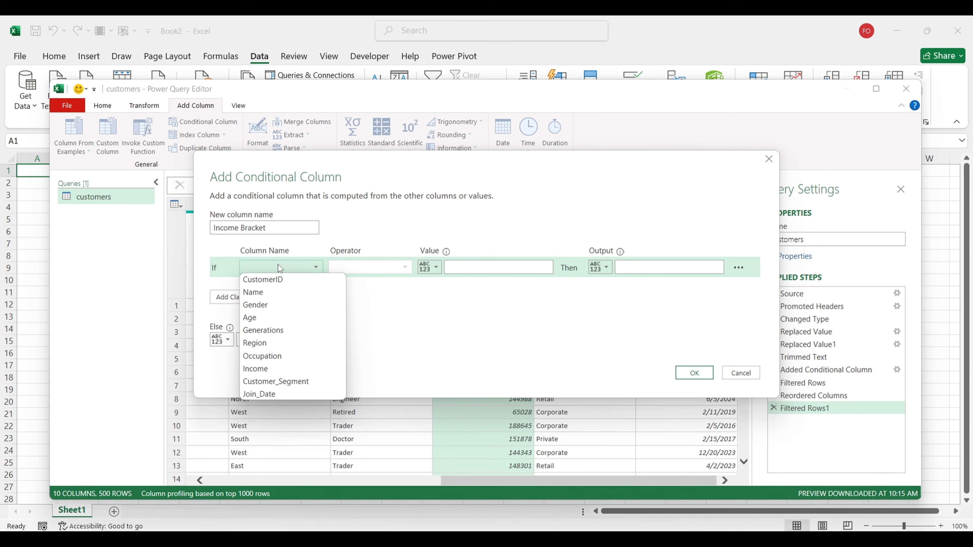
{"action": "left_click", "coordinate": [269, 369]}
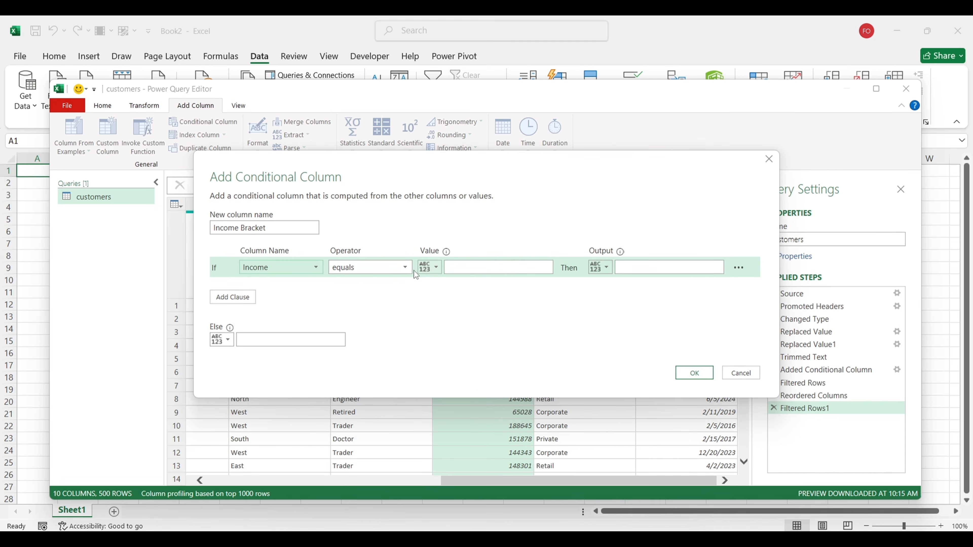
{"action": "left_click", "coordinate": [406, 269]}
{"action": "left_click", "coordinate": [389, 343]}
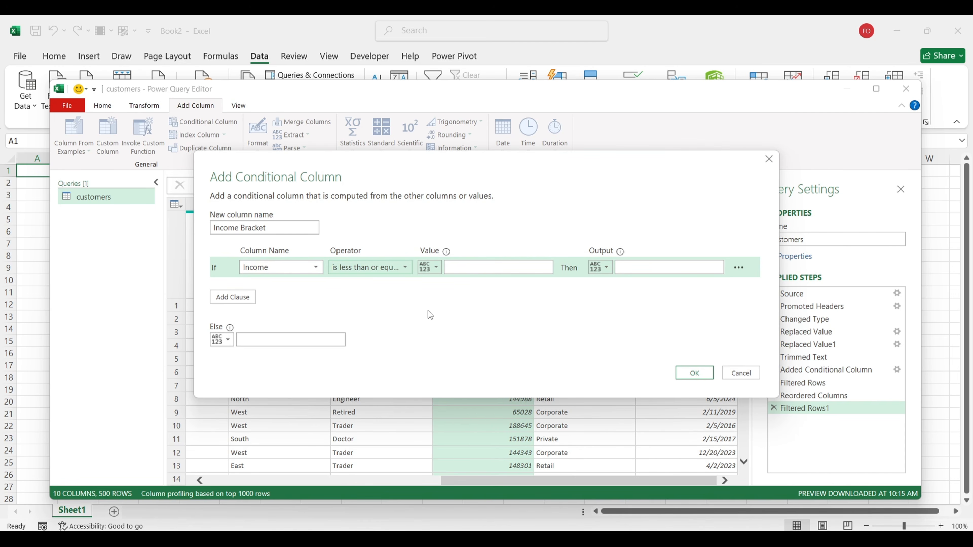
{"action": "left_click", "coordinate": [475, 267]}
{"action": "type", "text": "10000"}
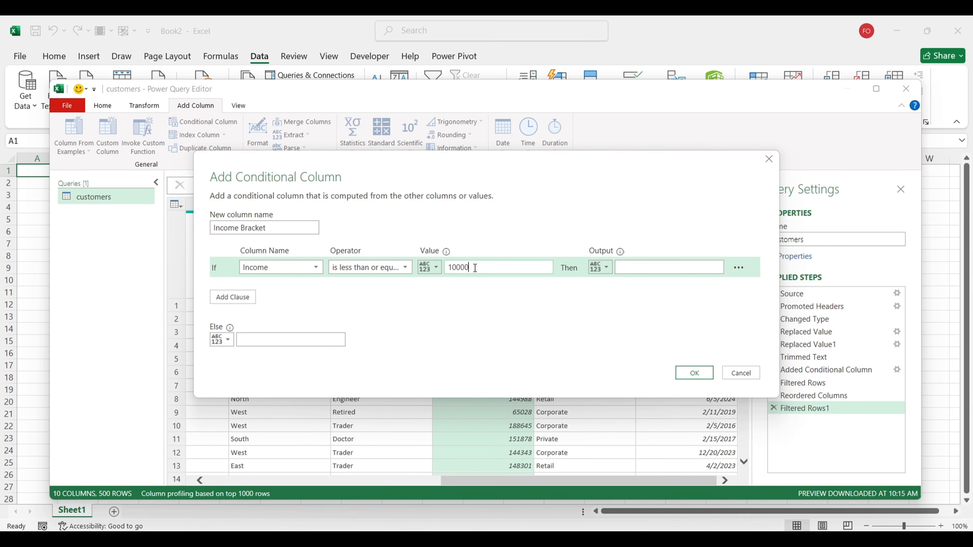
{"action": "type", "text": "0"}
{"action": "left_click", "coordinate": [646, 265]}
{"action": "type", "text": "Low"}
Step: Add a second rule: Income ≤ 150000 → Medium
{"action": "left_click", "coordinate": [247, 301]}
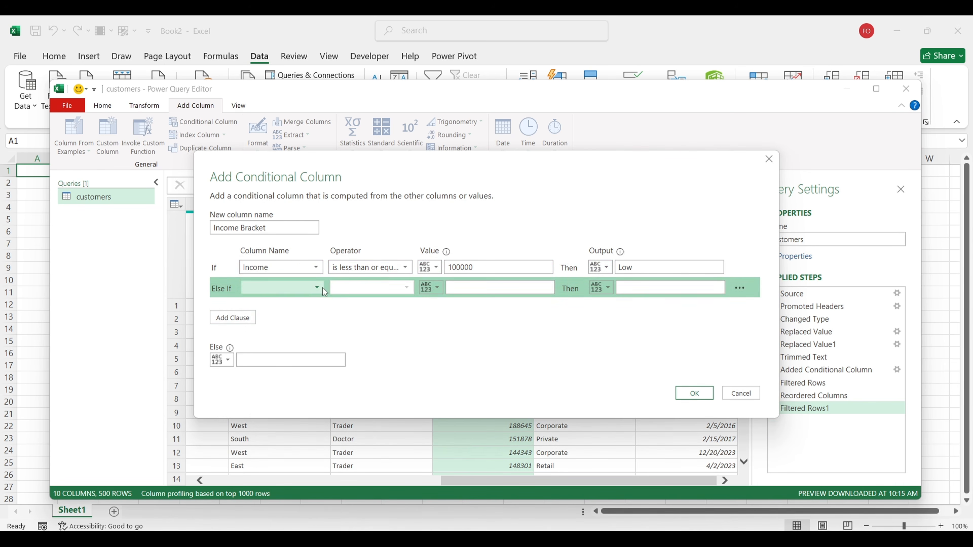
{"action": "left_click", "coordinate": [317, 287]}
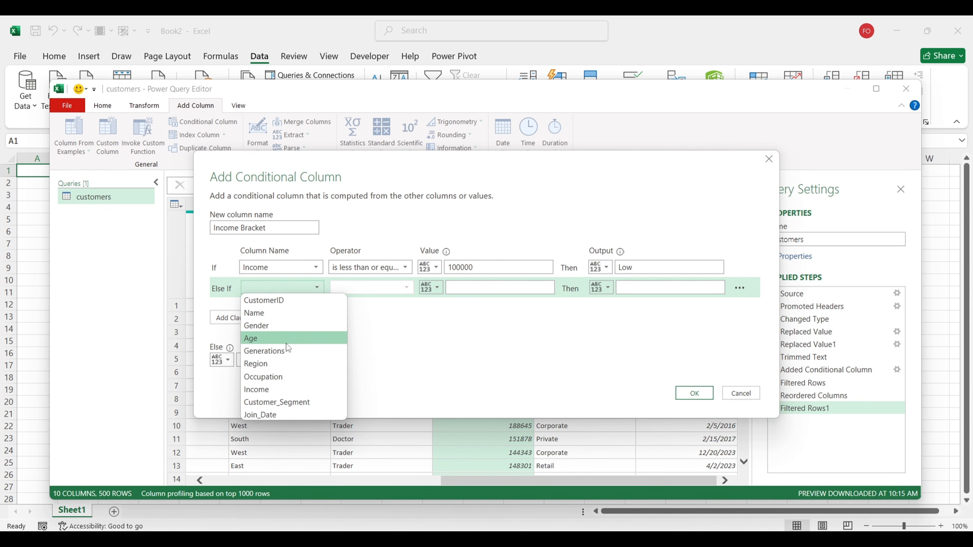
{"action": "left_click", "coordinate": [283, 390]}
{"action": "left_click", "coordinate": [406, 288]}
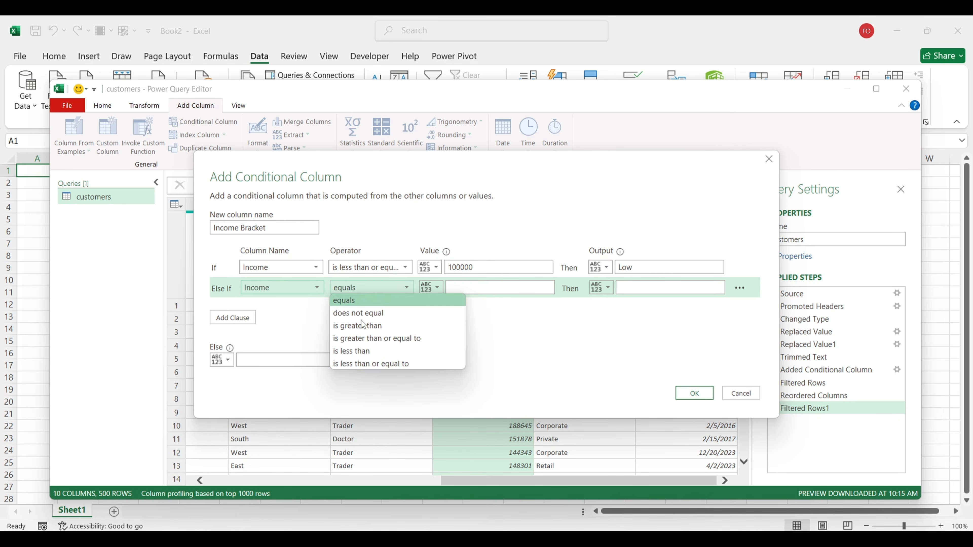
{"action": "left_click", "coordinate": [358, 363]}
{"action": "left_click", "coordinate": [461, 288]}
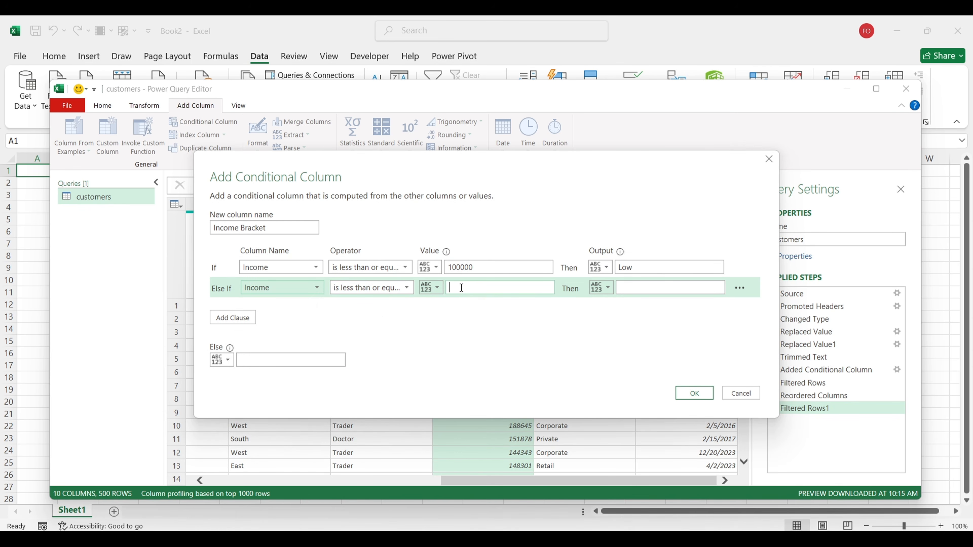
{"action": "type", "text": "150000"}
{"action": "left_click", "coordinate": [649, 289]}
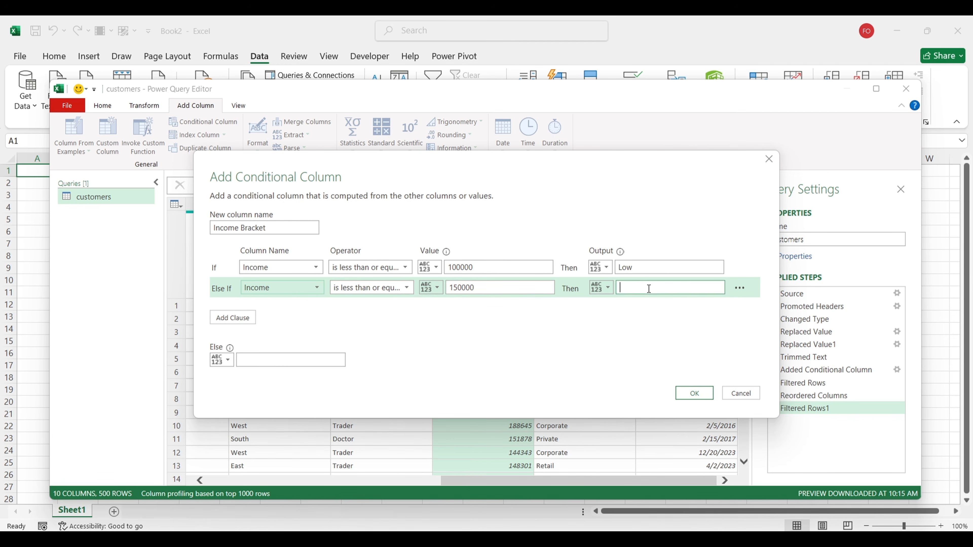
{"action": "type", "text": "Medium"}
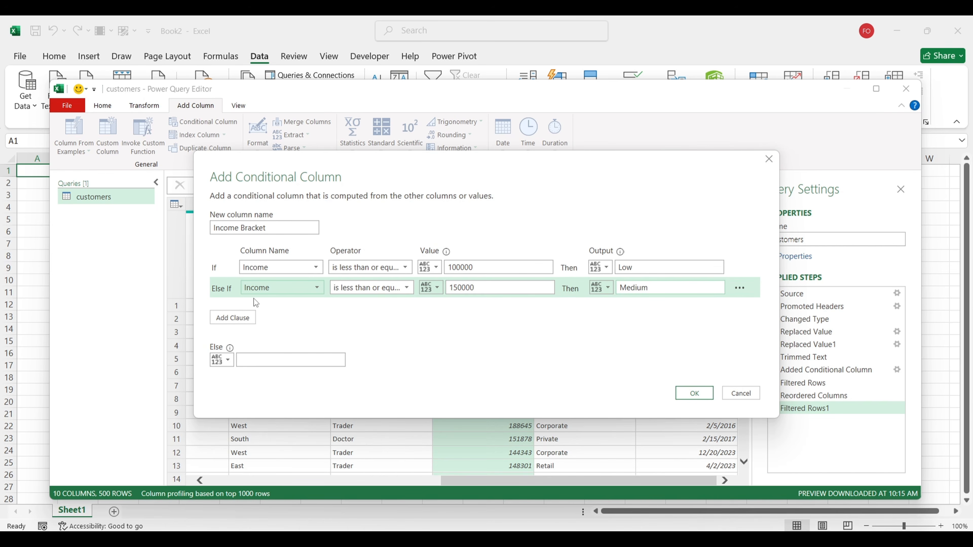
Step: Add Income ≤ 300000 → High, set Else to Premium, and create the column
{"action": "left_click", "coordinate": [236, 318]}
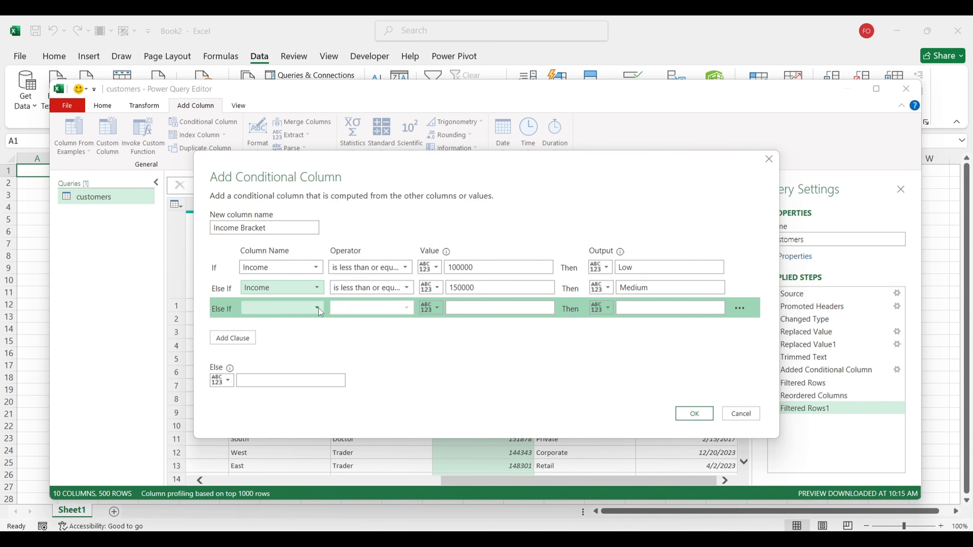
{"action": "left_click", "coordinate": [318, 308]}
{"action": "left_click", "coordinate": [279, 411]}
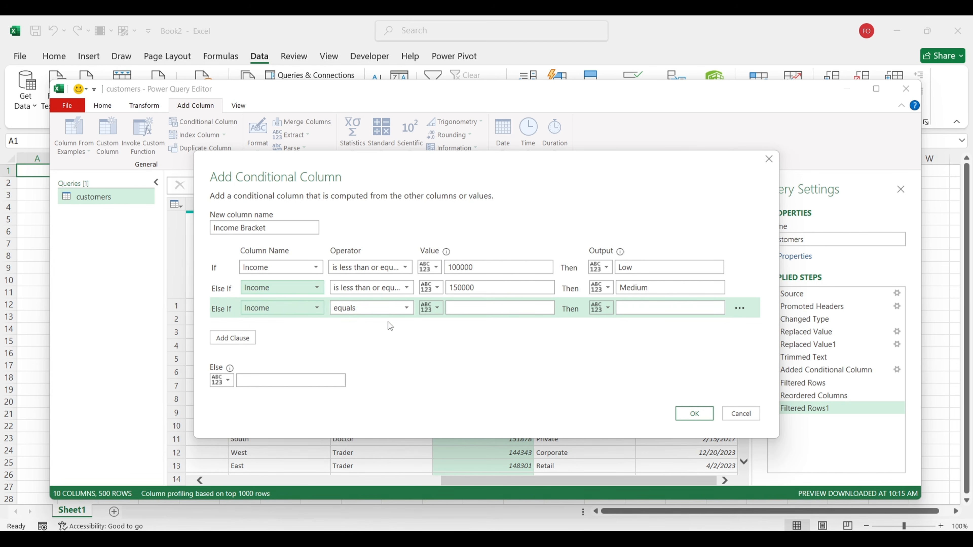
{"action": "left_click", "coordinate": [402, 309]}
{"action": "left_click", "coordinate": [382, 385]}
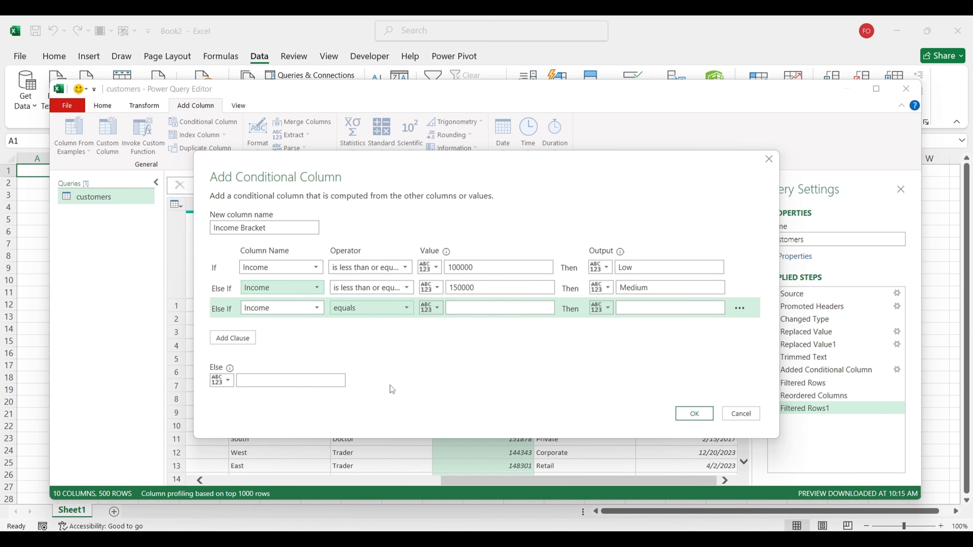
{"action": "left_click", "coordinate": [483, 308]}
{"action": "type", "text": "300000"}
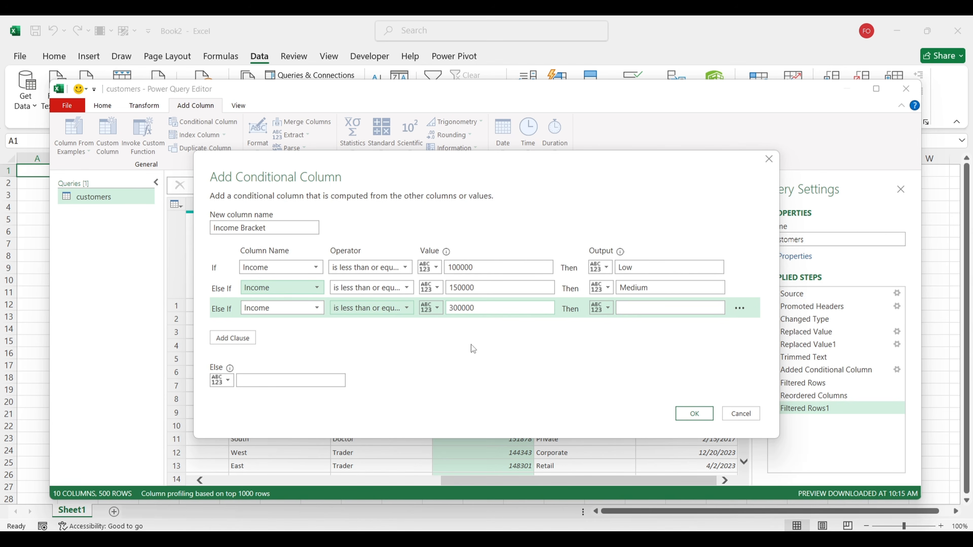
{"action": "left_click", "coordinate": [628, 309]}
{"action": "type", "text": "High"}
{"action": "left_click", "coordinate": [265, 381]}
{"action": "type", "text": "Premium"}
{"action": "left_click", "coordinate": [694, 414]}
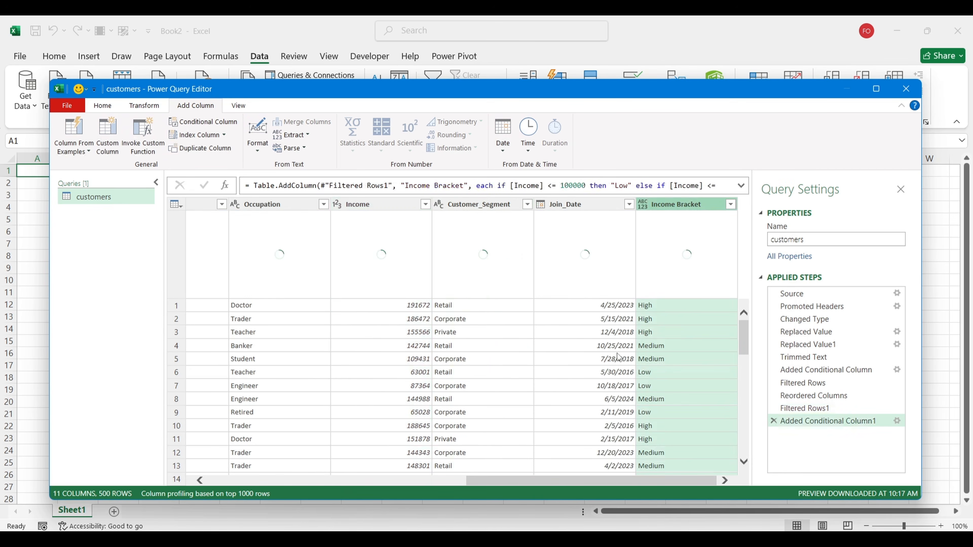
Step: Apply the Income Bracket filter keeping all, drag it after Income, then select Join_Date
{"action": "left_click", "coordinate": [731, 207]}
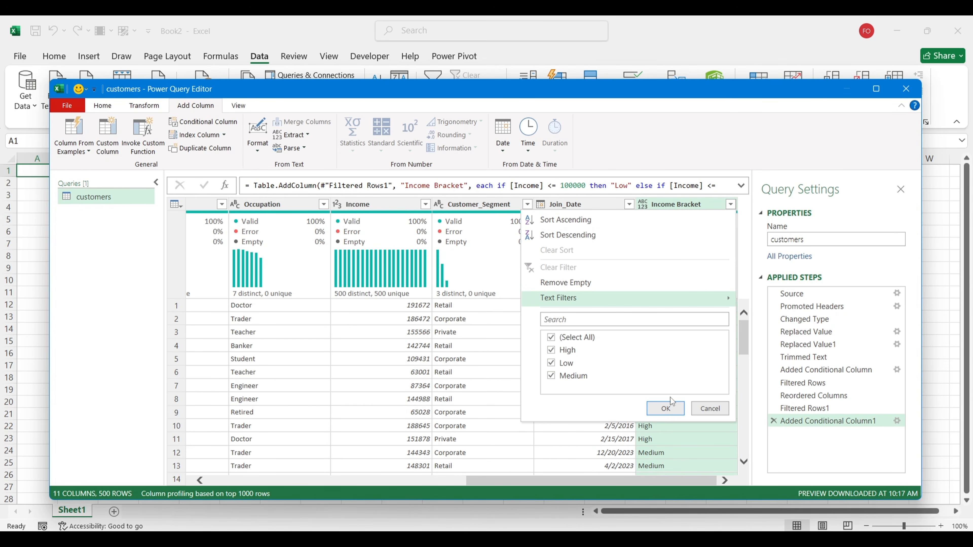
{"action": "left_click", "coordinate": [666, 409]}
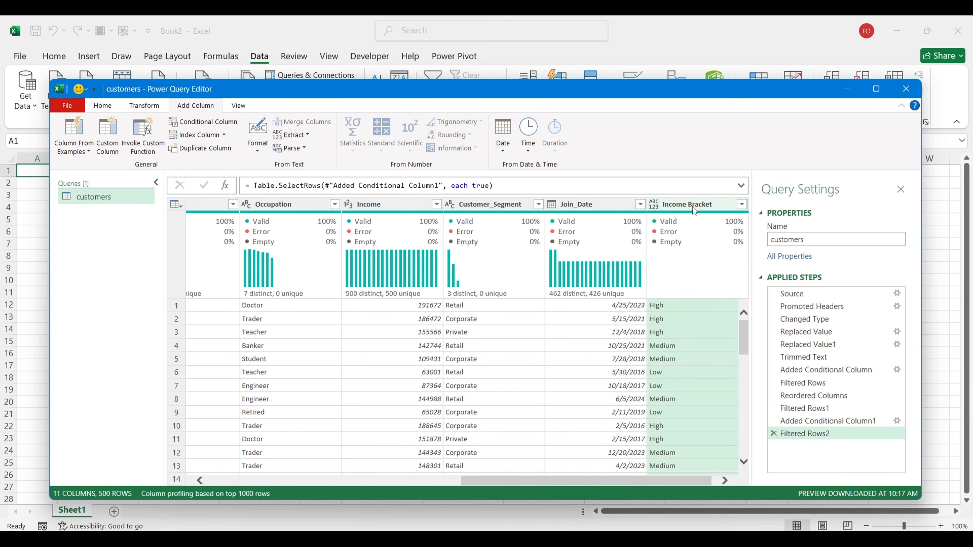
{"action": "mouse_move", "coordinate": [692, 207]}
{"action": "left_mouse_down"}
{"action": "mouse_move", "coordinate": [540, 207]}
{"action": "mouse_move", "coordinate": [512, 223]}
{"action": "mouse_move", "coordinate": [530, 231]}
{"action": "left_mouse_up"}
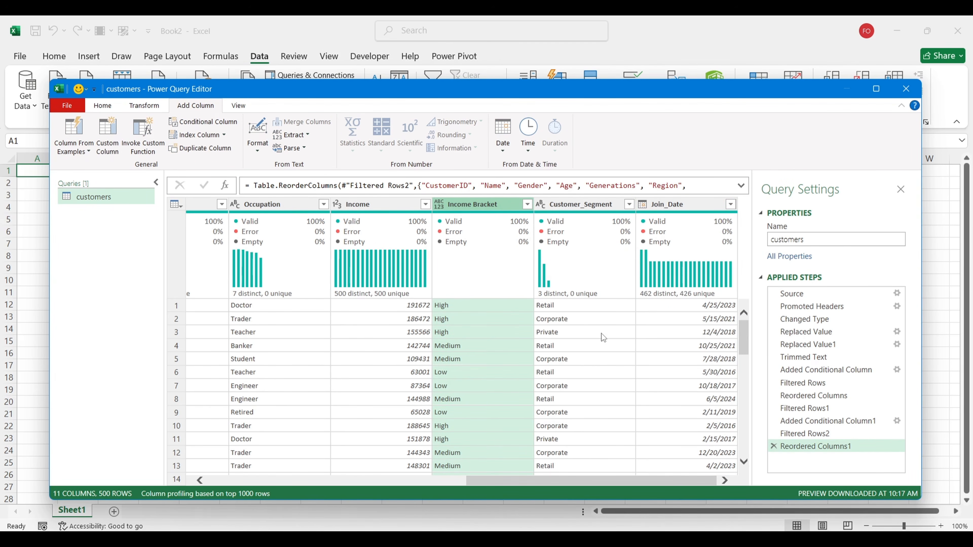
{"action": "left_click", "coordinate": [691, 204]}
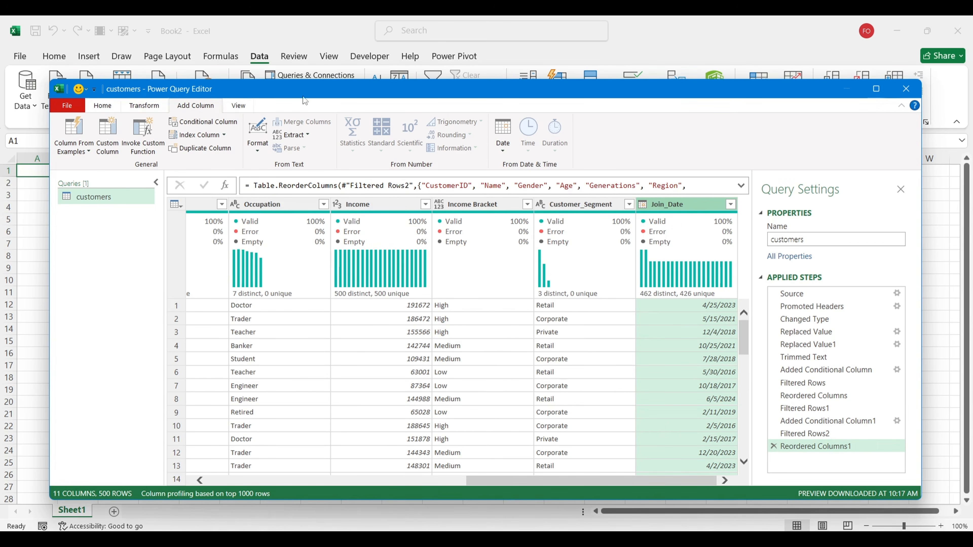
Step: Add an Age column from Join_Date, convert it to total years and make Age.1 a whole number
{"action": "left_click", "coordinate": [503, 146]}
{"action": "left_click", "coordinate": [529, 164]}
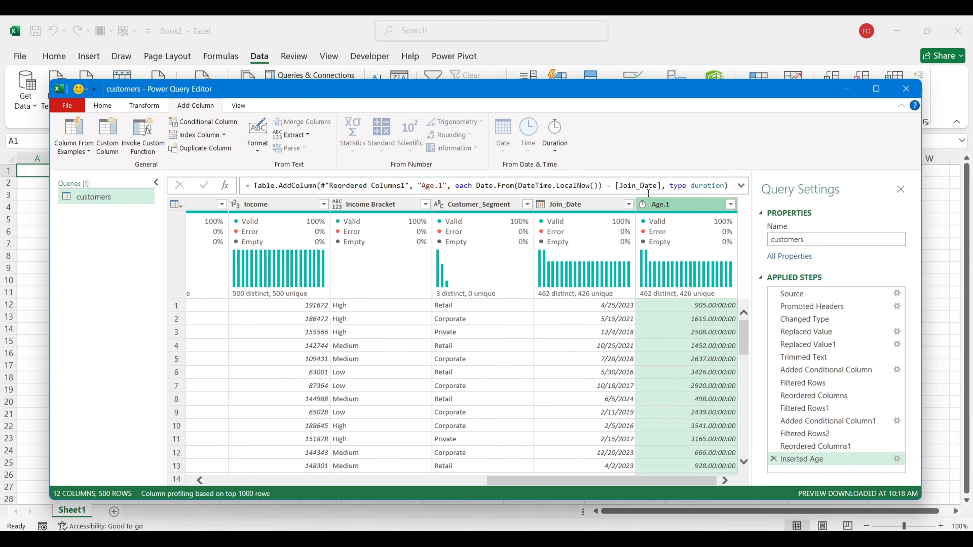
{"action": "left_click", "coordinate": [154, 107]}
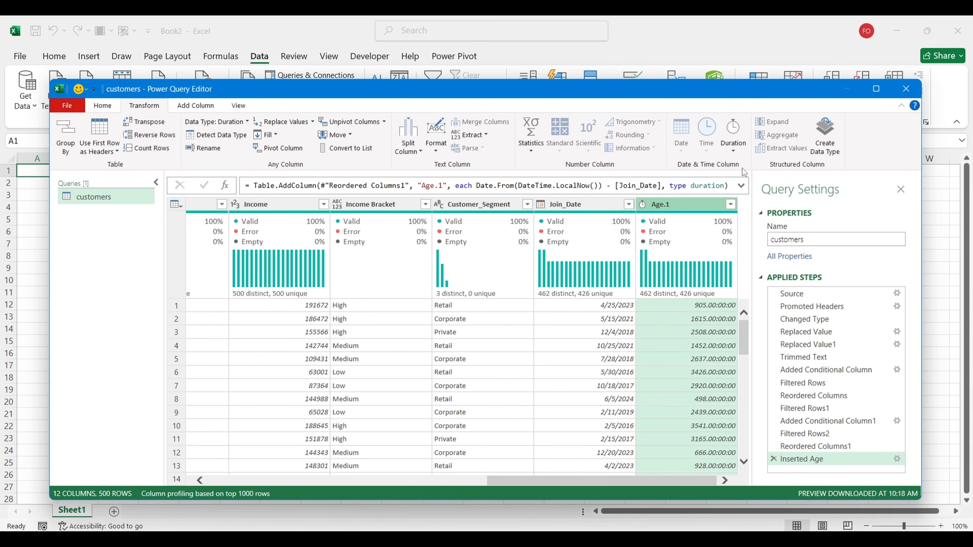
{"action": "left_click", "coordinate": [734, 150]}
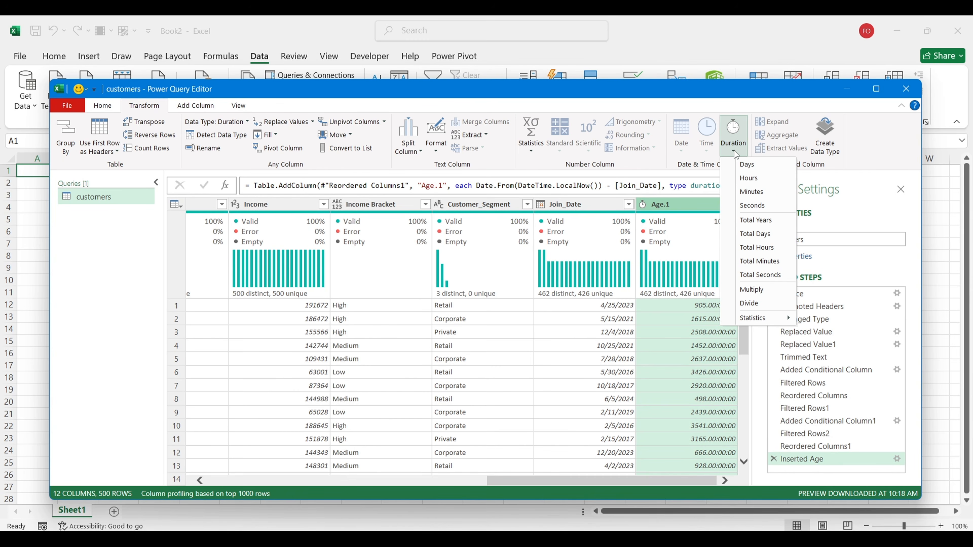
{"action": "left_click", "coordinate": [755, 221]}
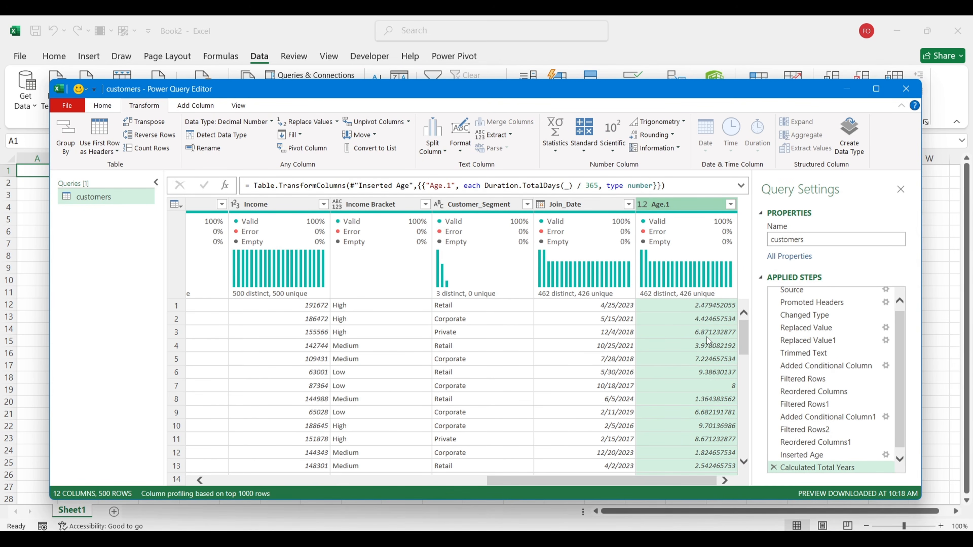
{"action": "left_click", "coordinate": [642, 205]}
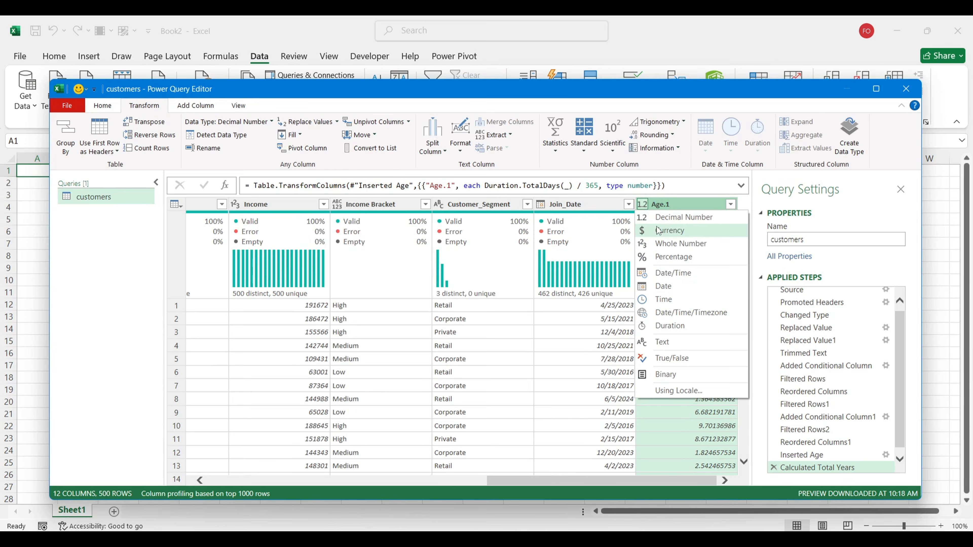
{"action": "left_click", "coordinate": [659, 244]}
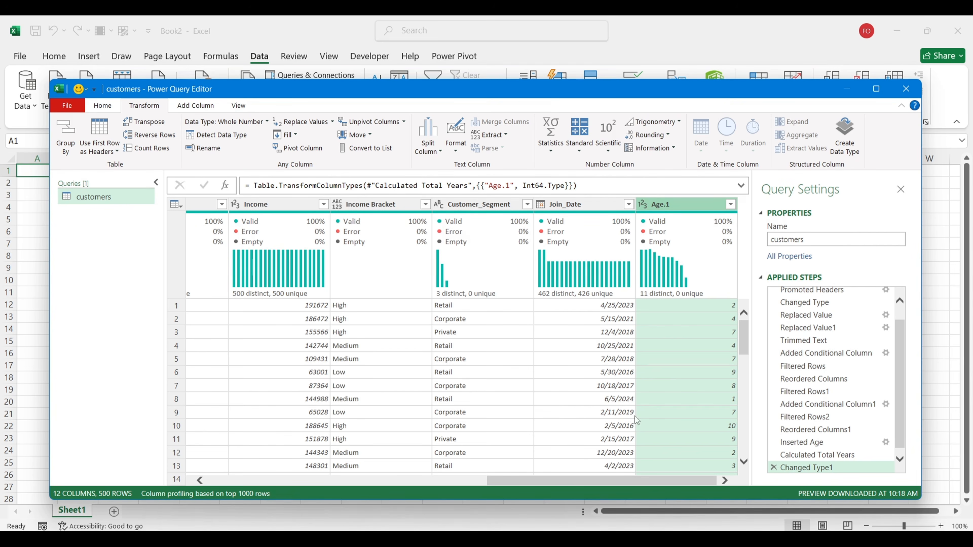
{"action": "left_click", "coordinate": [637, 492]}
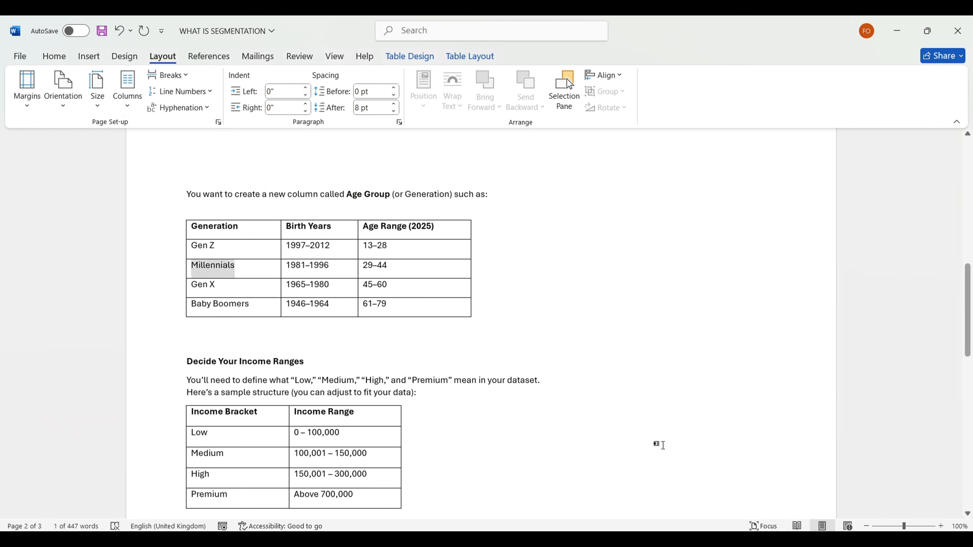
{"action": "scroll", "coordinate": [611, 372], "scroll_direction": "down", "scroll_amount": 8}
{"action": "scroll", "coordinate": [610, 374], "scroll_direction": "down", "scroll_amount": 4}
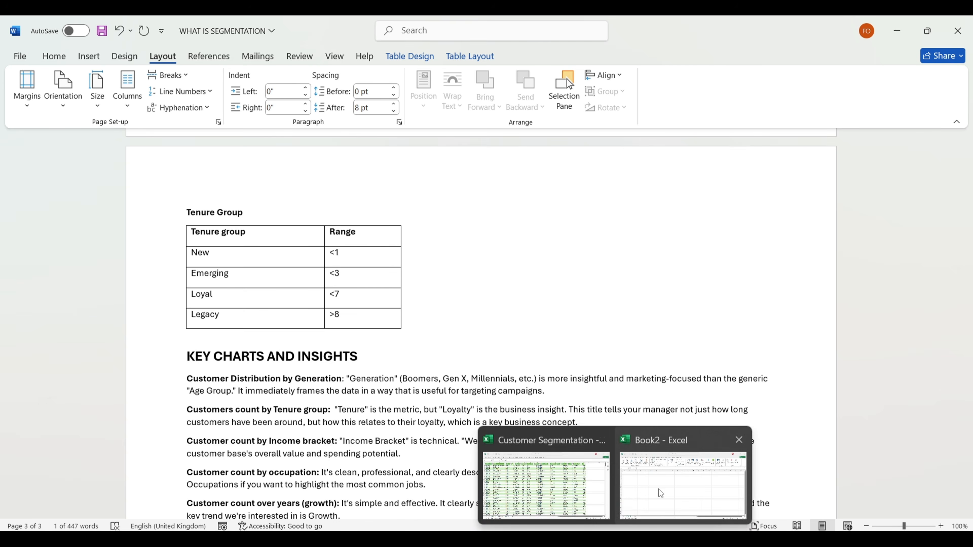
{"action": "left_click", "coordinate": [666, 493]}
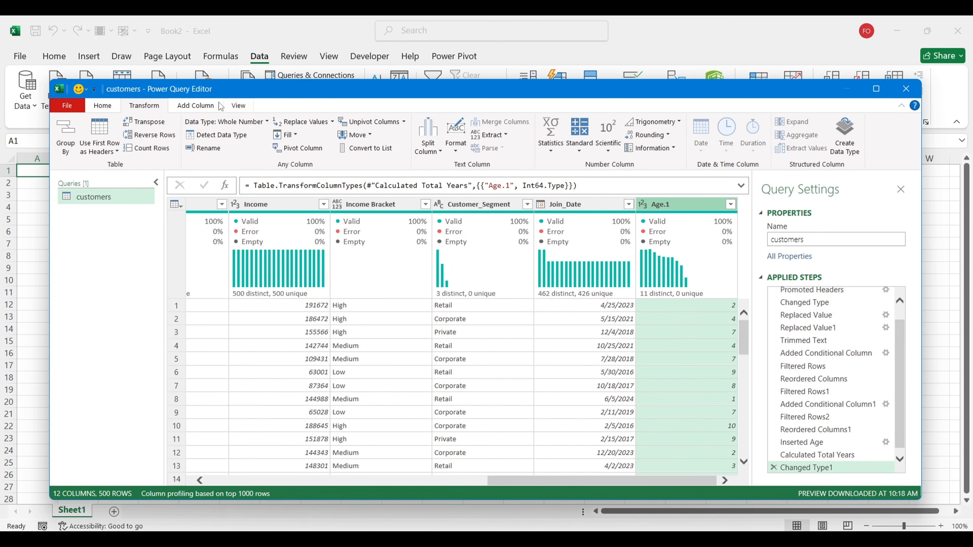
Step: Start a new conditional column named Tenure Group
{"action": "left_click", "coordinate": [195, 108]}
{"action": "left_click", "coordinate": [196, 123]}
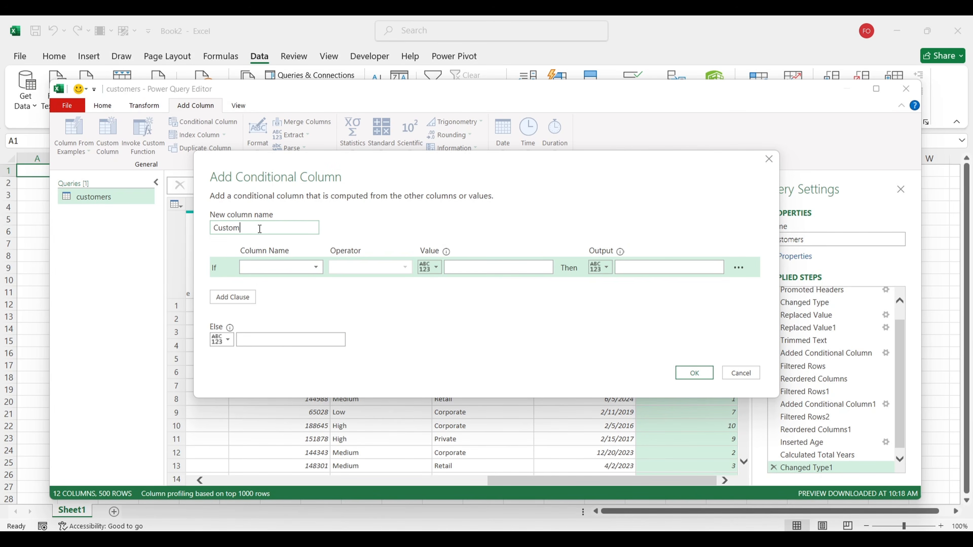
{"action": "left_click_drag", "start_coordinate": [258, 224], "coordinate": [207, 232]}
{"action": "type", "text": "Te"}
{"action": "type", "text": "nur"}
{"action": "type", "text": "e r"}
{"action": "type", "text": " Group"}
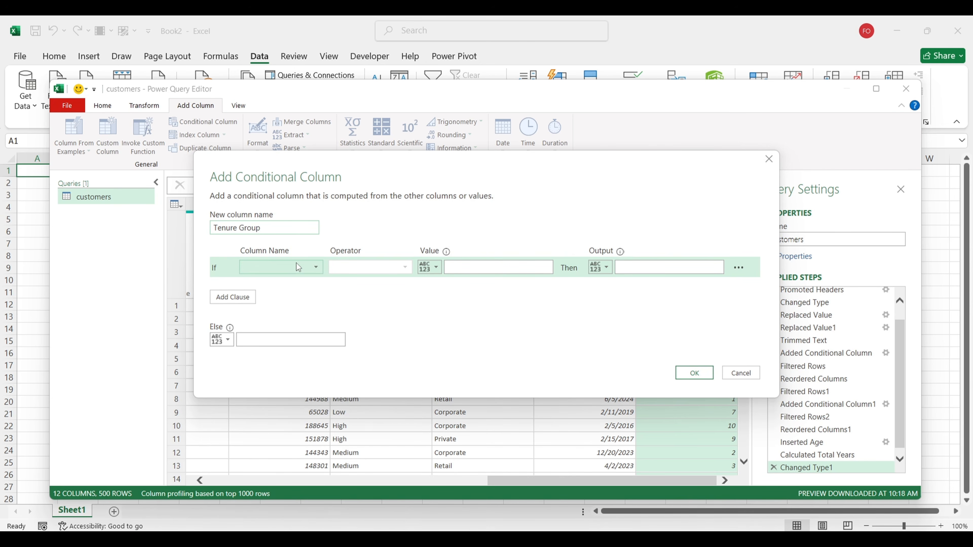
Step: Add the first rule: Age.1 less than or equal to 1 gives New
{"action": "left_click", "coordinate": [280, 267]}
{"action": "left_click", "coordinate": [274, 420]}
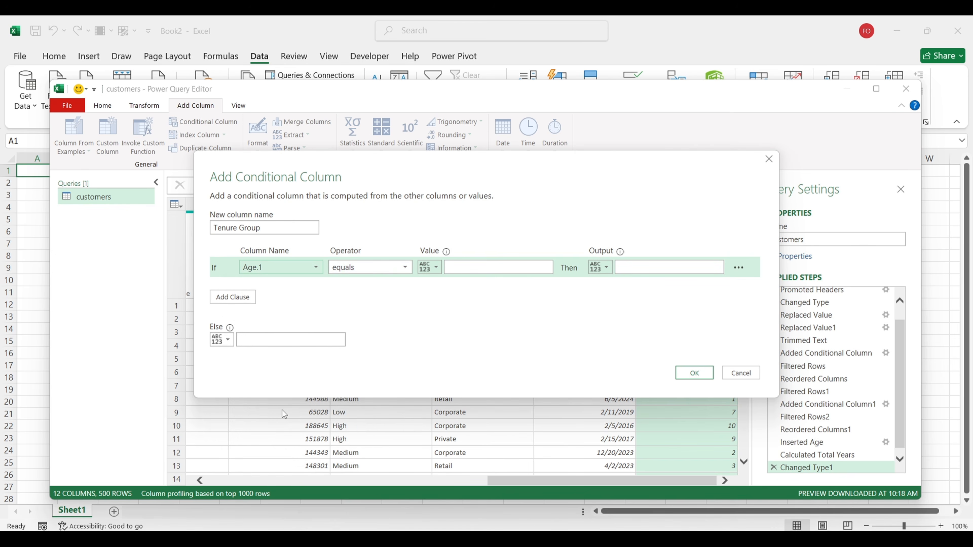
{"action": "left_click", "coordinate": [399, 269]}
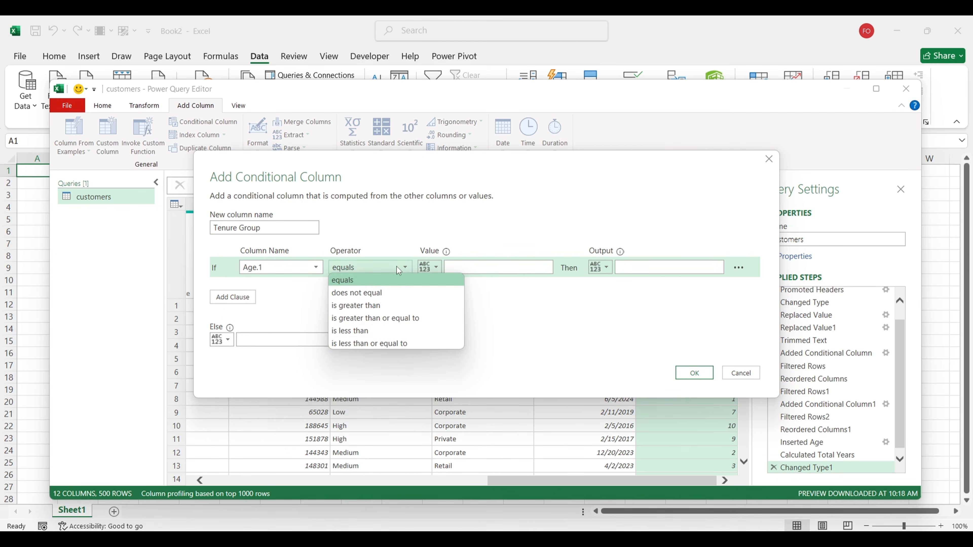
{"action": "left_click", "coordinate": [366, 343]}
{"action": "left_click", "coordinate": [464, 267]}
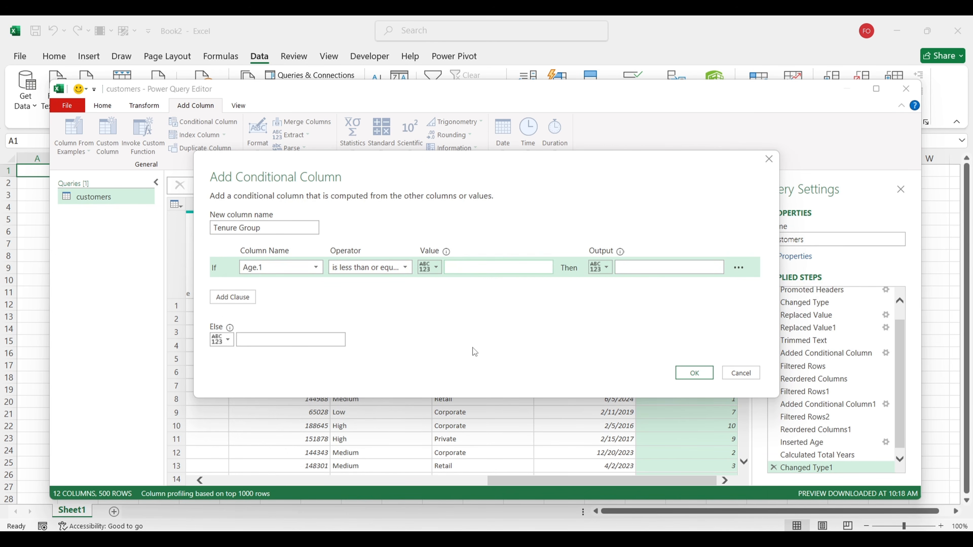
{"action": "type", "text": "3"}
{"action": "key", "text": "BackSpace"}
{"action": "left_click", "coordinate": [627, 269]}
{"action": "type", "text": "New"}
Step: Add a second rule: Age.1 less than or equal to 3 gives Emerging
{"action": "left_click", "coordinate": [233, 297]}
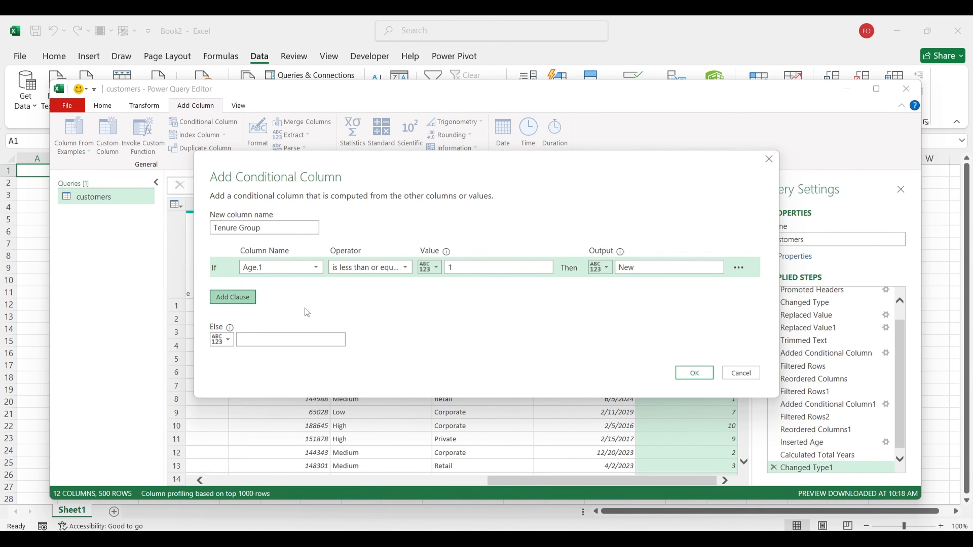
{"action": "left_click", "coordinate": [316, 287]}
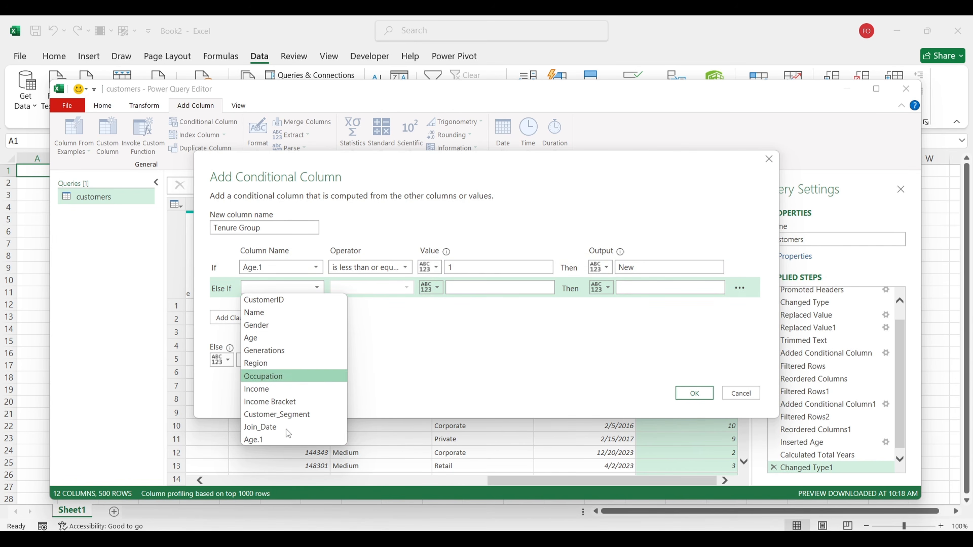
{"action": "left_click", "coordinate": [285, 439]}
{"action": "left_click", "coordinate": [366, 293]}
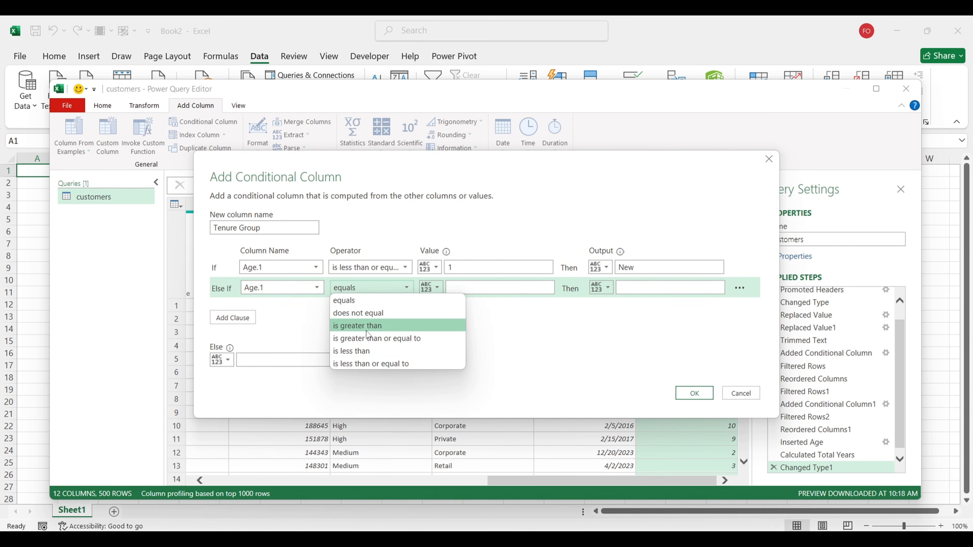
{"action": "left_click", "coordinate": [357, 364]}
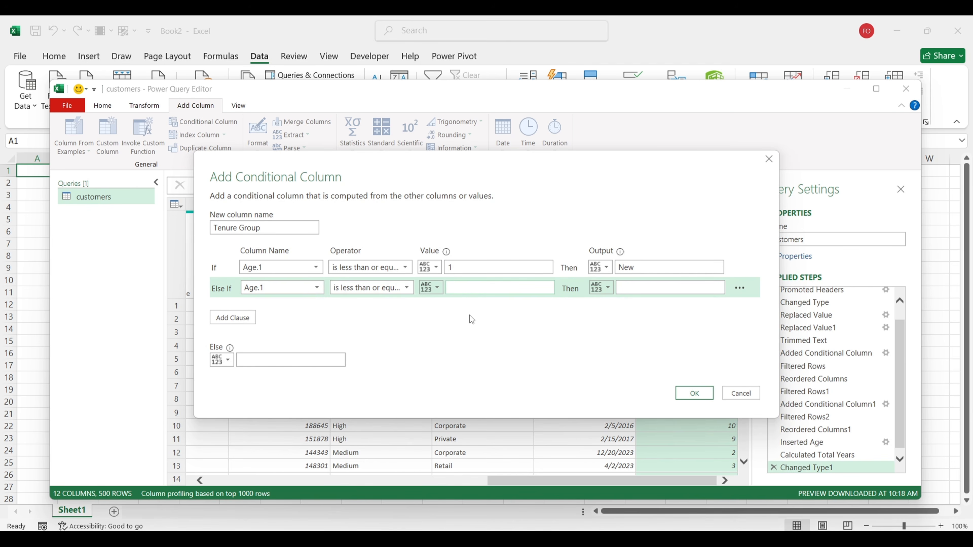
{"action": "type", "text": "3"}
{"action": "key", "text": "Tab"}
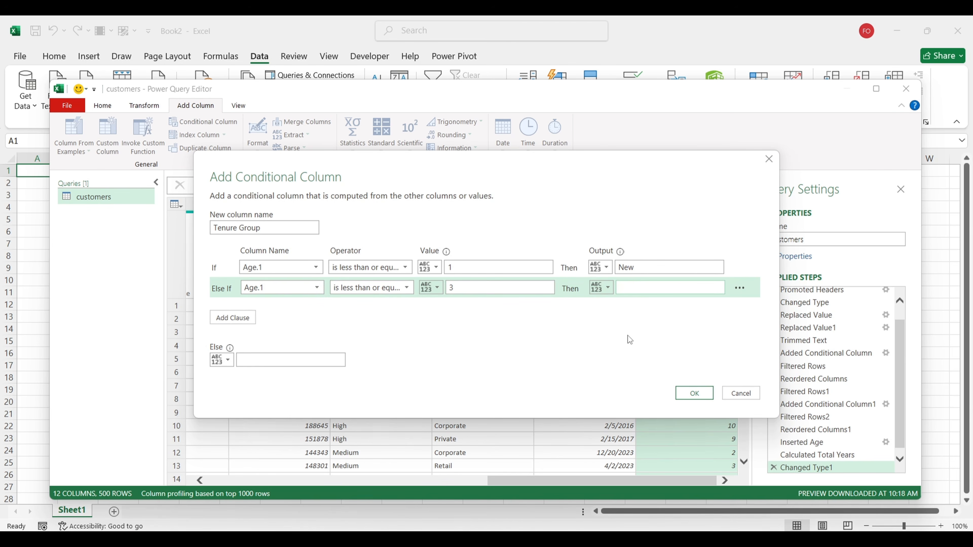
{"action": "type", "text": "Emerging"}
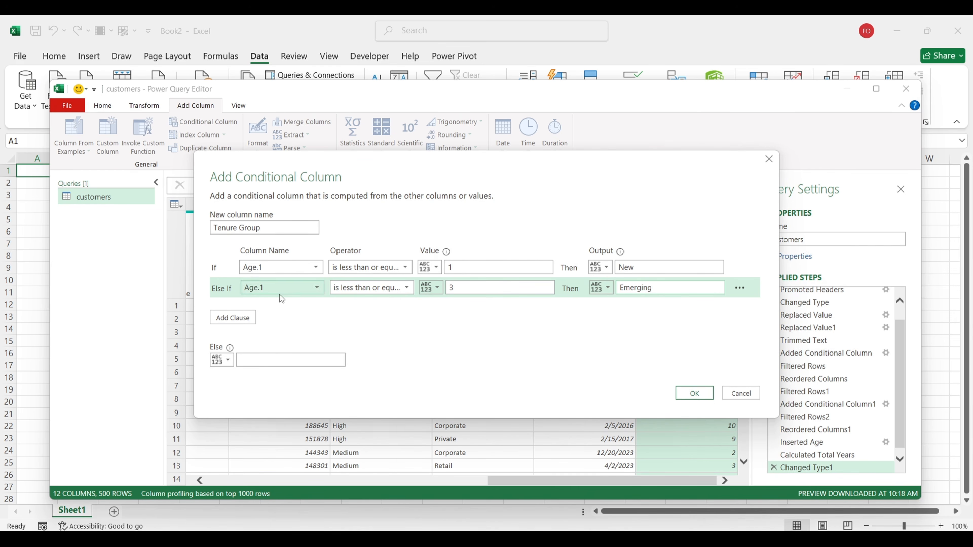
Step: Add a third rule: Age.1 less than or equal to 7 gives Loyal
{"action": "left_click", "coordinate": [232, 317]}
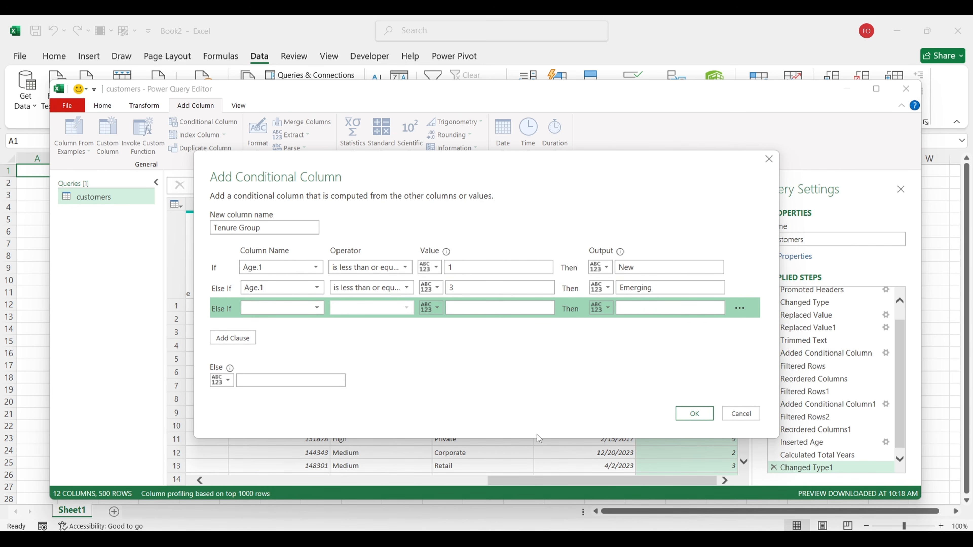
{"action": "left_click", "coordinate": [621, 495]}
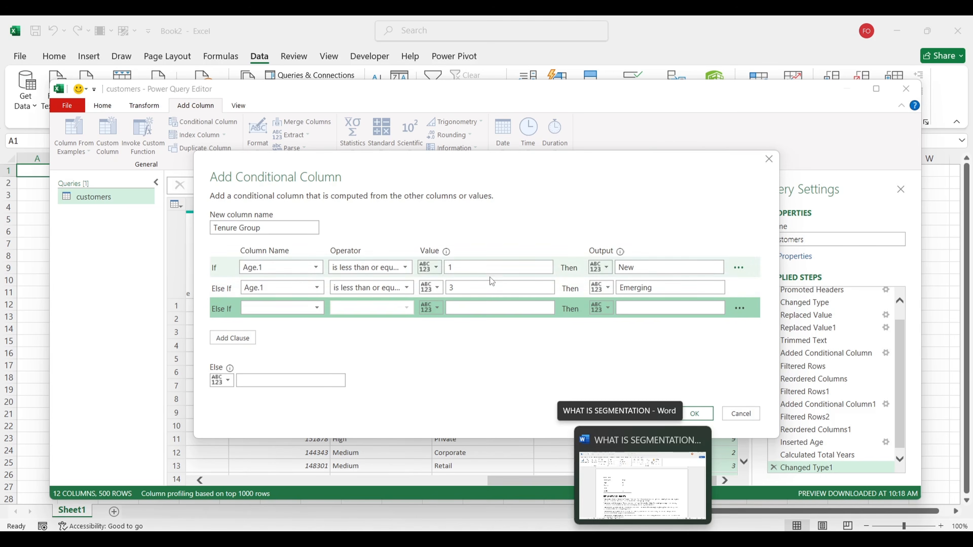
{"action": "left_click", "coordinate": [296, 312]}
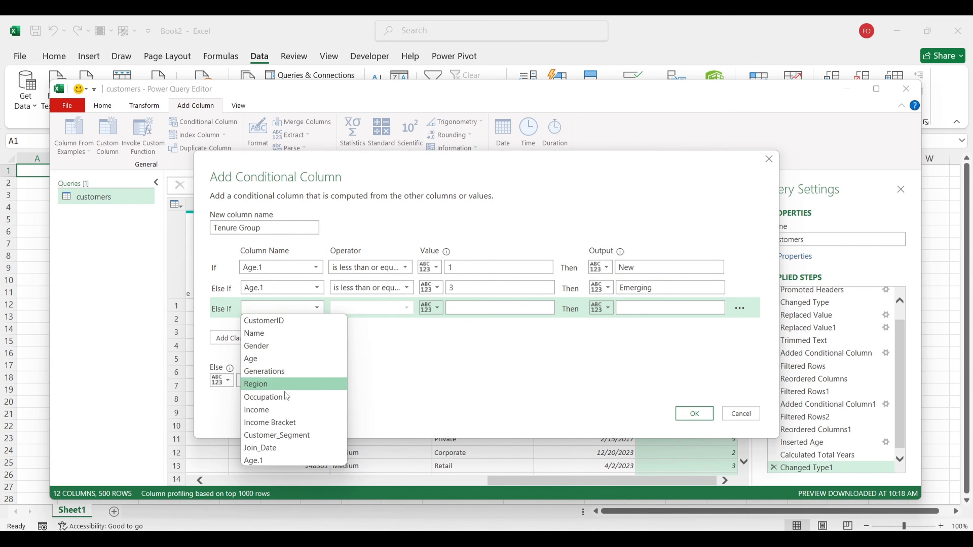
{"action": "left_click", "coordinate": [280, 457]}
{"action": "left_click", "coordinate": [379, 309]}
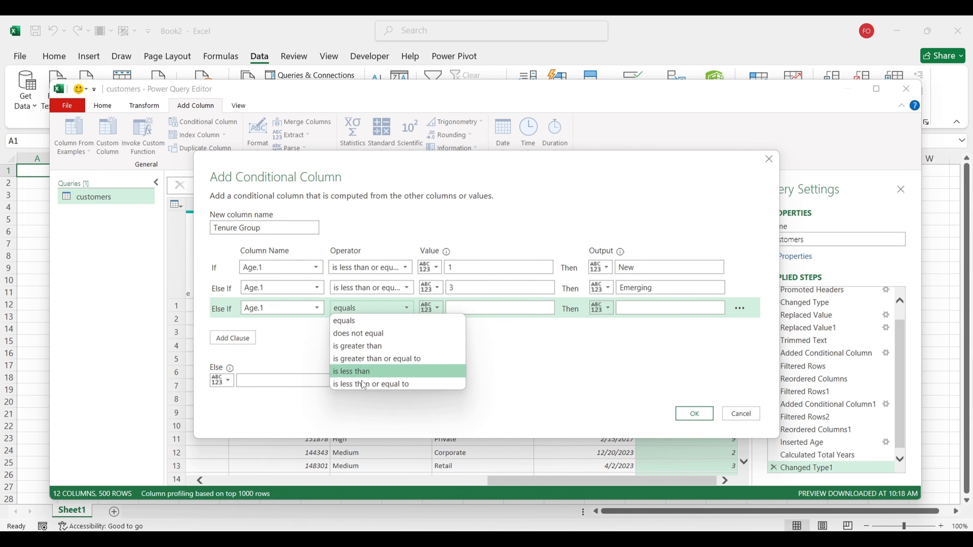
{"action": "left_click", "coordinate": [369, 382]}
{"action": "left_click", "coordinate": [462, 309]}
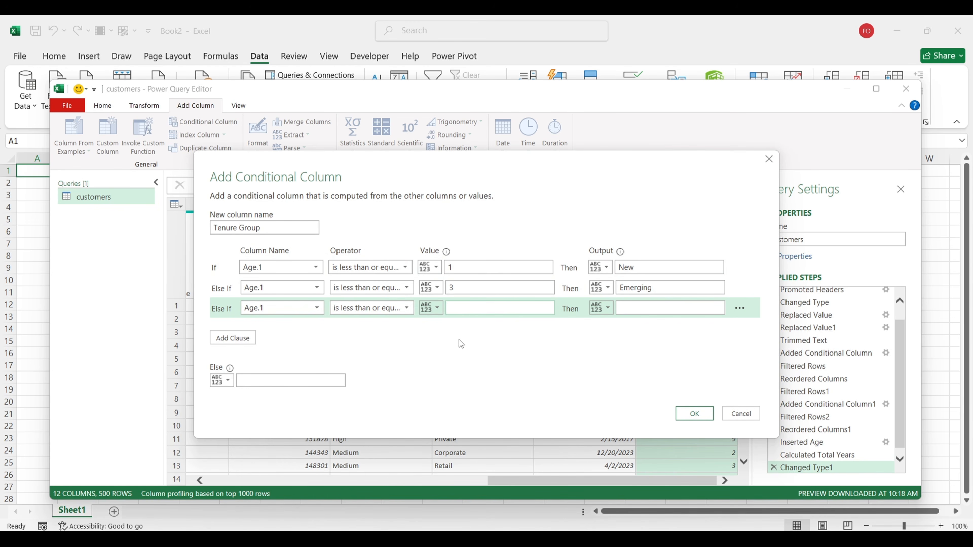
{"action": "type", "text": "7"}
{"action": "left_click", "coordinate": [656, 309]}
{"action": "type", "text": "Loyal"}
Step: Set the Else value to Legacy and create the Tenure Group column
{"action": "left_click", "coordinate": [273, 377]}
{"action": "mouse_move", "coordinate": [615, 543]}
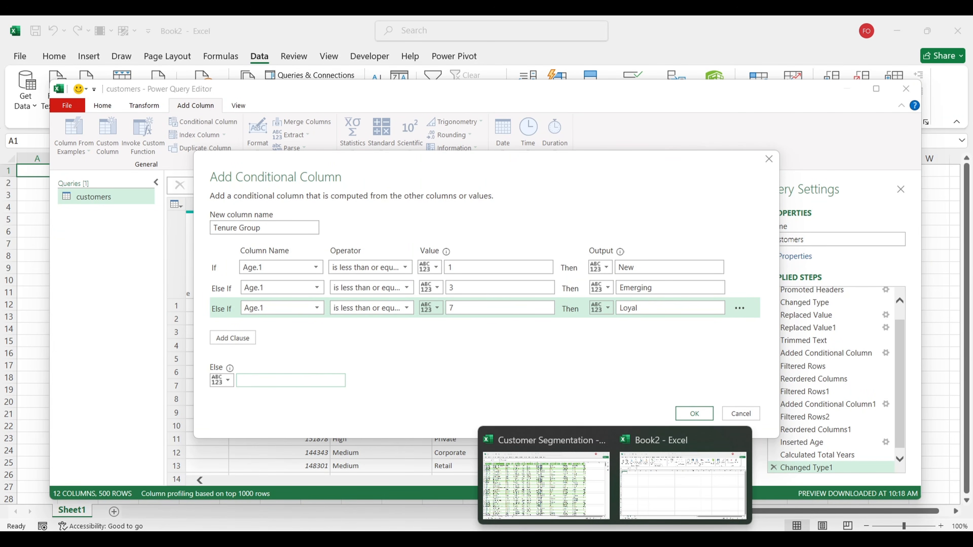
{"action": "mouse_move", "coordinate": [611, 470]}
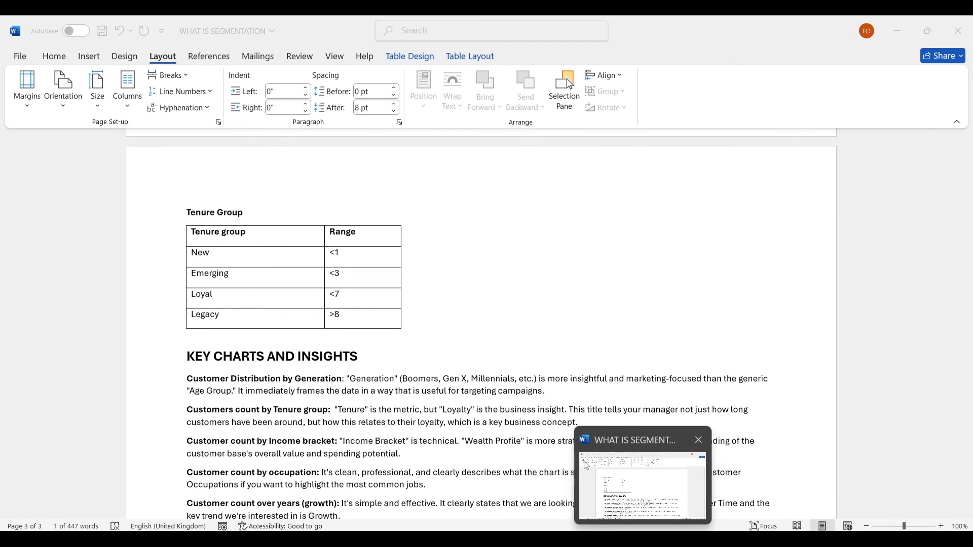
{"action": "type", "text": "L"}
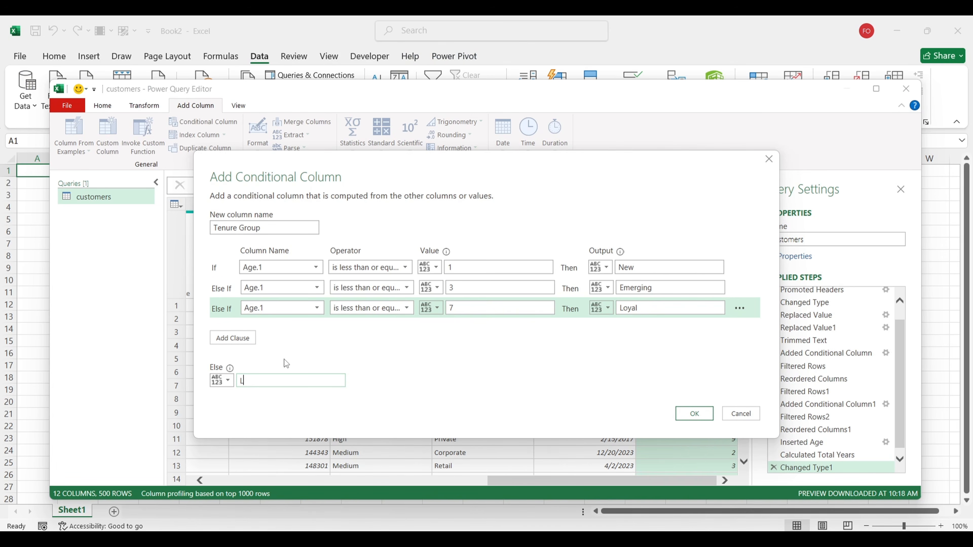
{"action": "type", "text": "egacy"}
{"action": "left_click", "coordinate": [694, 413]}
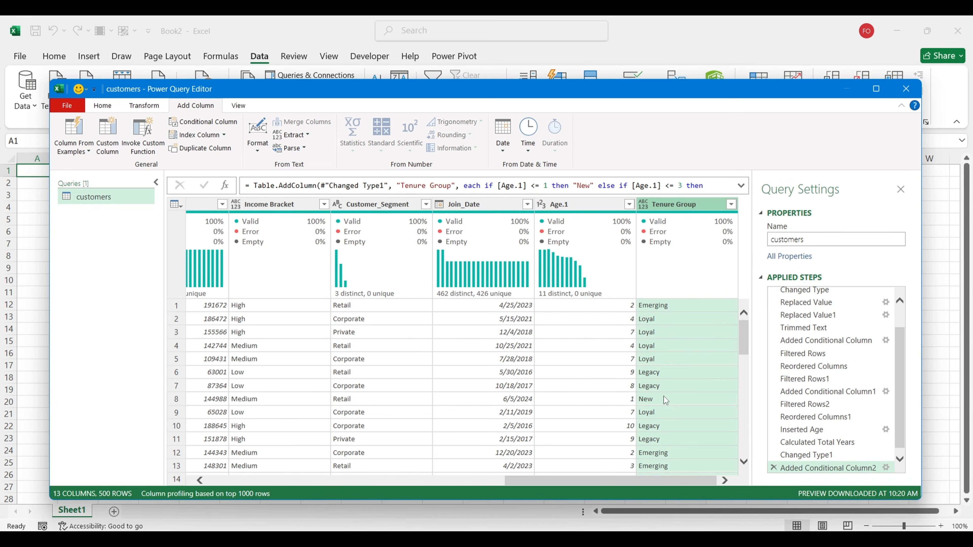
Step: Rename the Age.1 column to Tenure
{"action": "double_click", "coordinate": [567, 204]}
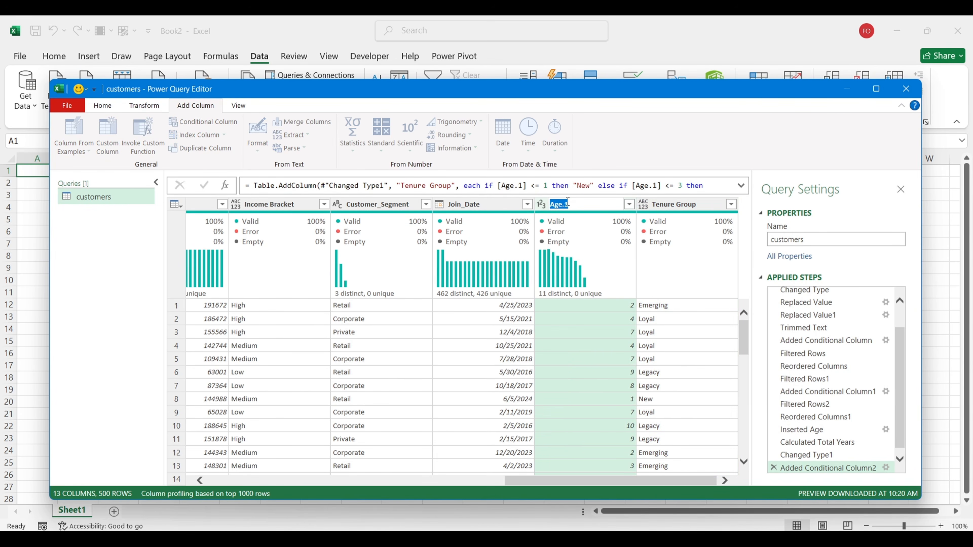
{"action": "type", "text": "Tenure"}
{"action": "key", "text": "Return"}
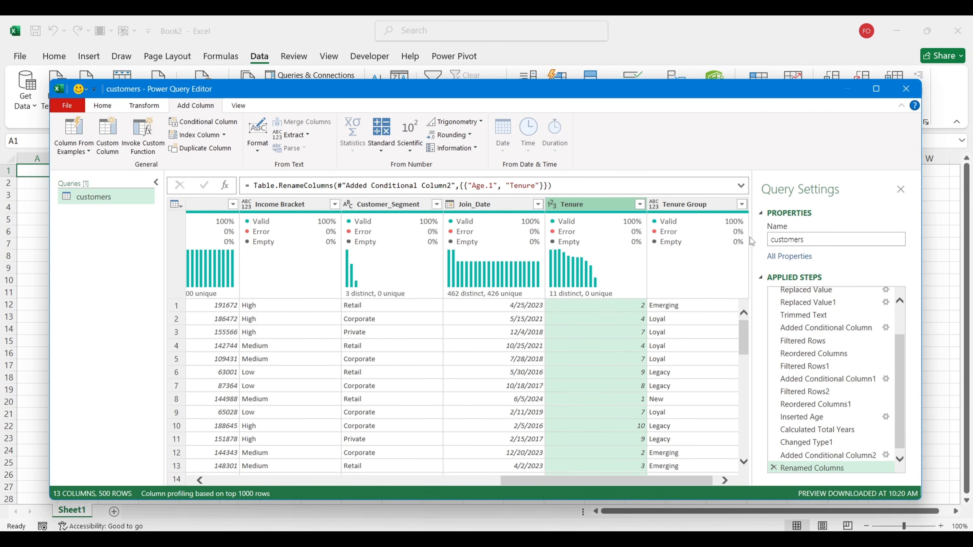
Step: Check that the Tenure Group filter lists New, Emerging, Loyal and Legacy, keeping all four
{"action": "left_click", "coordinate": [741, 209]}
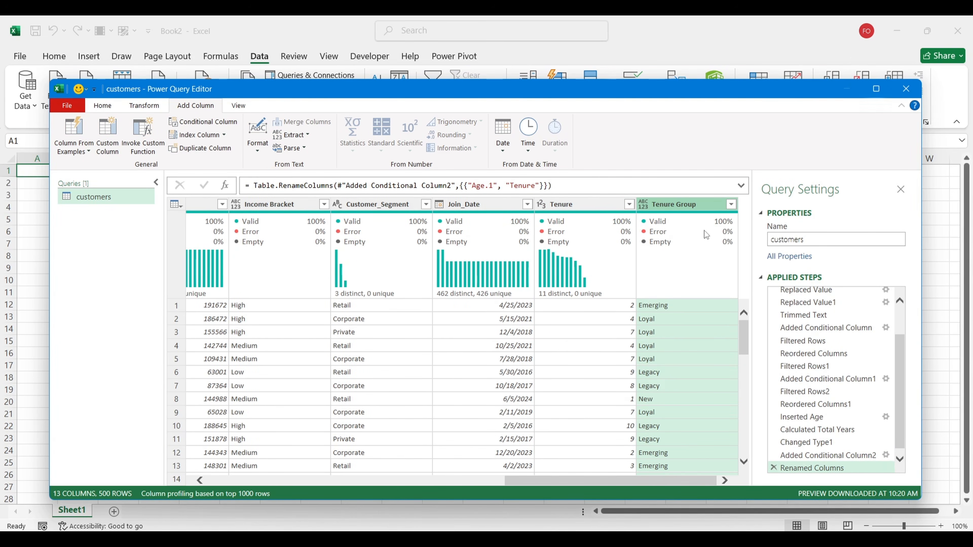
{"action": "left_click", "coordinate": [732, 204]}
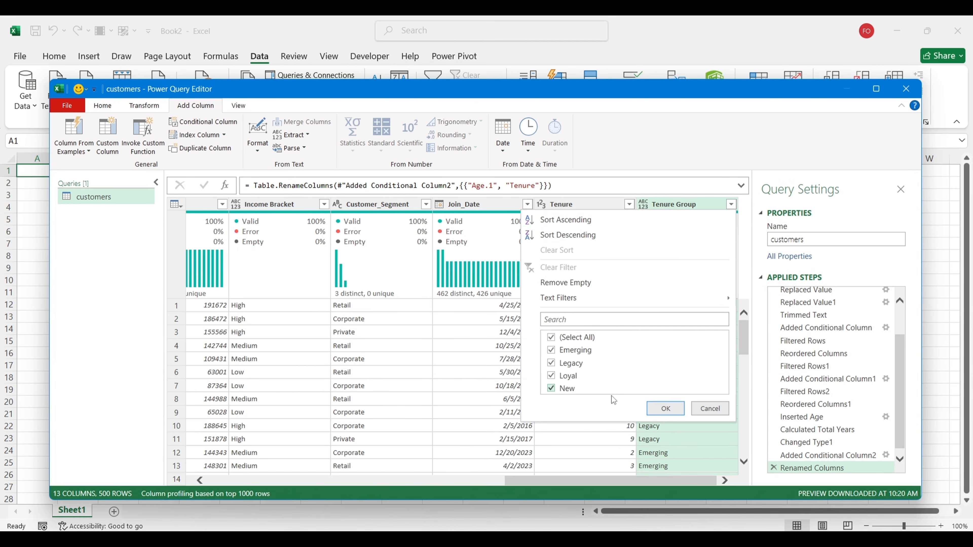
{"action": "left_click", "coordinate": [665, 409]}
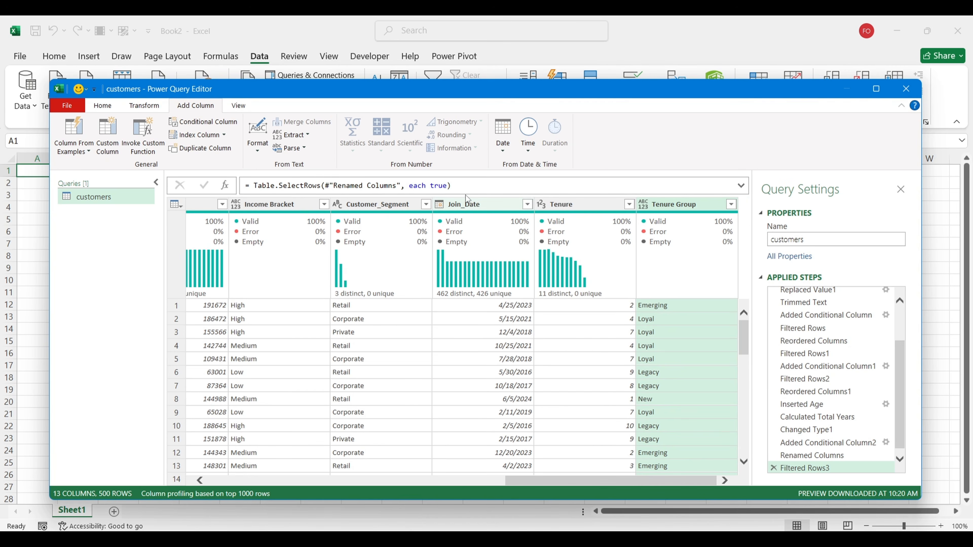
{"action": "left_click", "coordinate": [465, 204]}
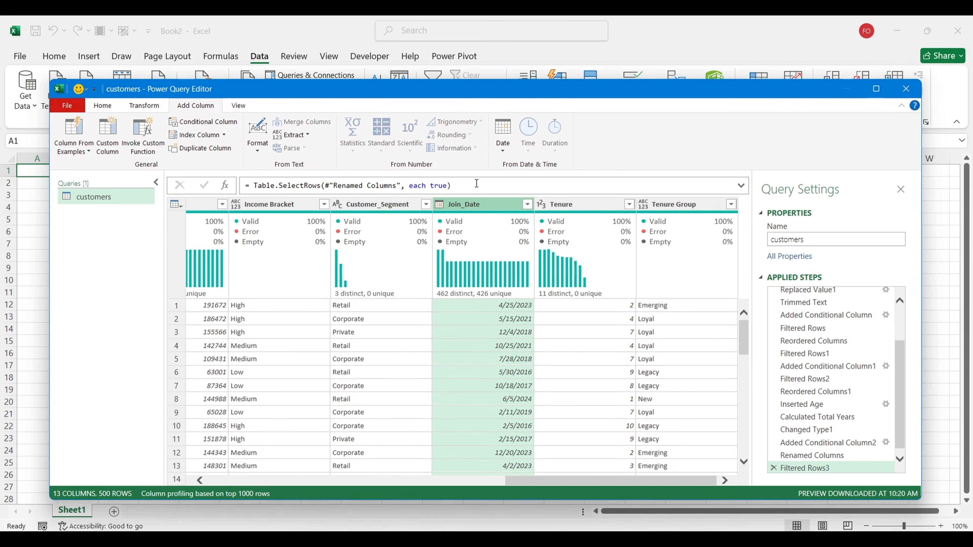
{"action": "left_click", "coordinate": [506, 152]}
{"action": "mouse_move", "coordinate": [579, 213]}
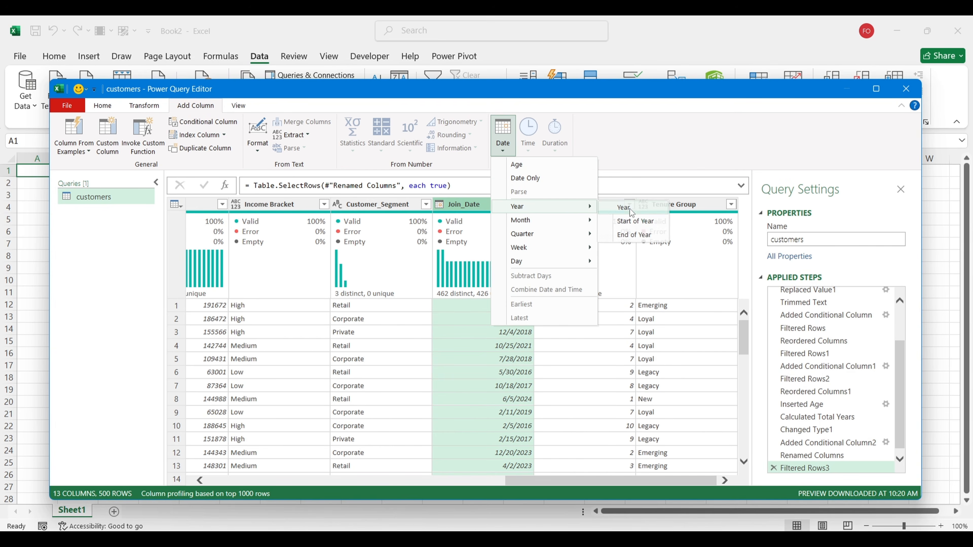
{"action": "left_click", "coordinate": [618, 208]}
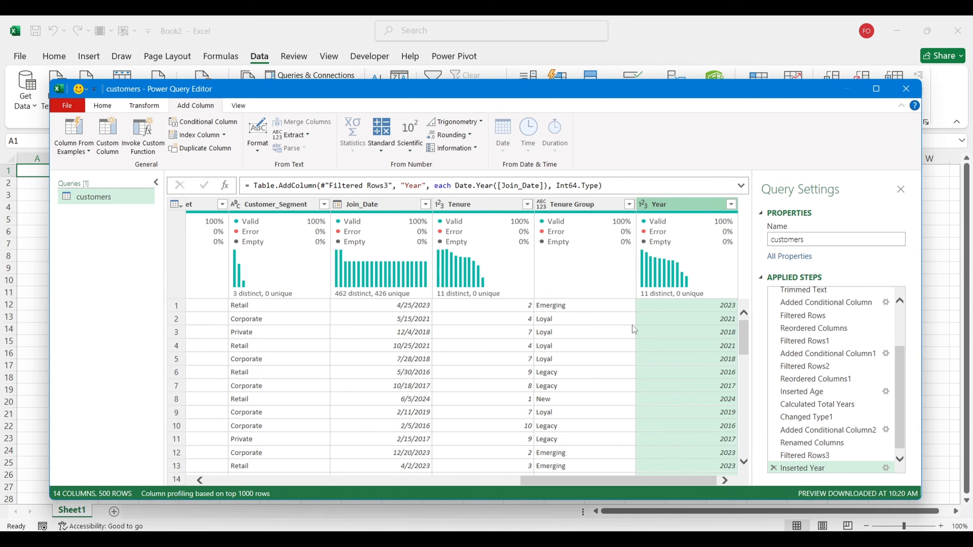
{"action": "scroll", "coordinate": [632, 325], "scroll_direction": "down", "scroll_amount": 3}
{"action": "scroll", "coordinate": [632, 326], "scroll_direction": "up", "scroll_amount": 3}
{"action": "left_click", "coordinate": [732, 205]}
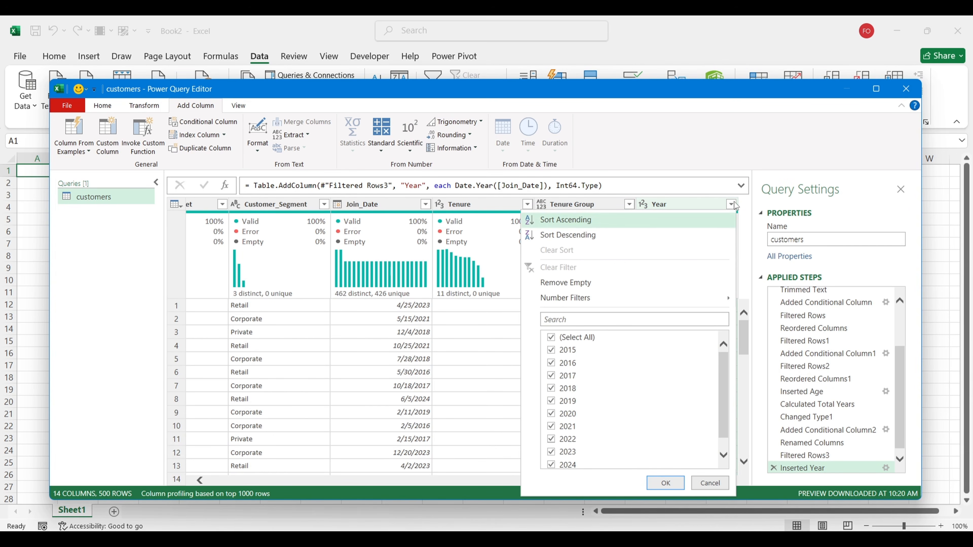
{"action": "scroll", "coordinate": [670, 420], "scroll_direction": "down", "scroll_amount": 1}
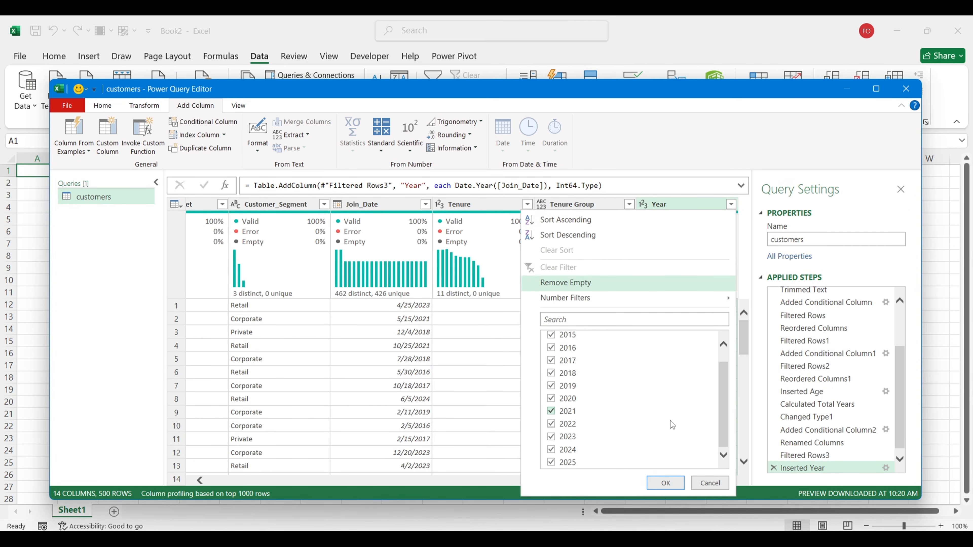
{"action": "left_click", "coordinate": [707, 484]}
{"action": "scroll", "coordinate": [623, 394], "scroll_direction": "down", "scroll_amount": 2}
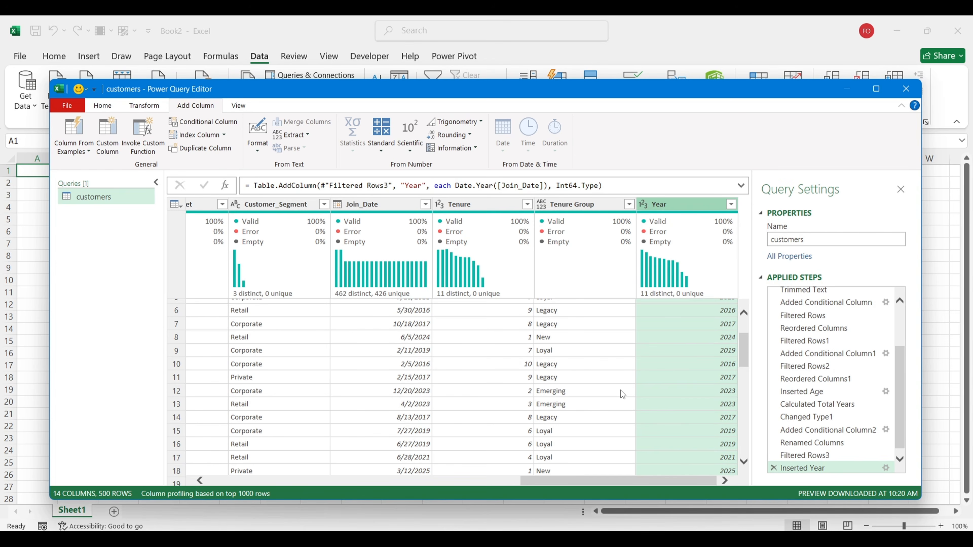
{"action": "left_click", "coordinate": [115, 106]}
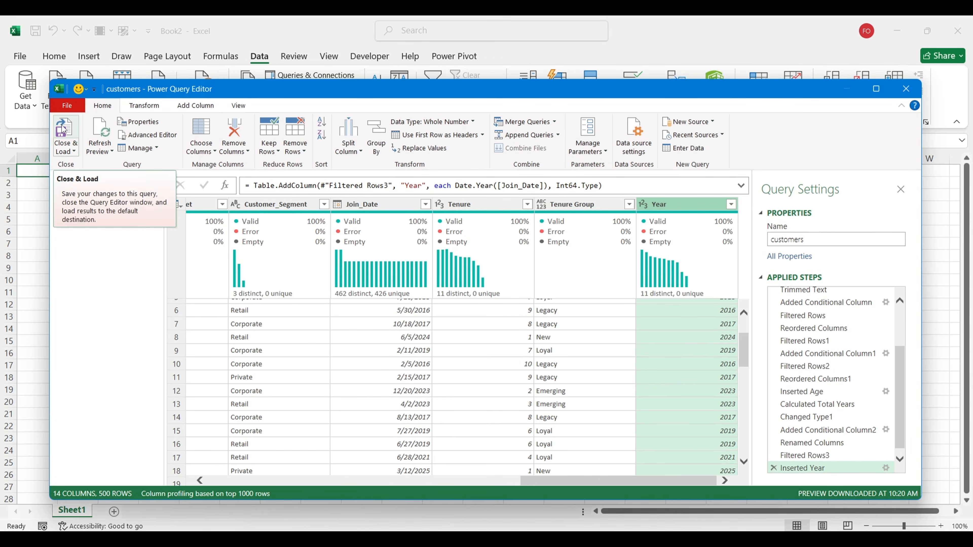
Step: Close & Load the customers query into a worksheet table and close the Queries & Connections pane
{"action": "left_click", "coordinate": [69, 151]}
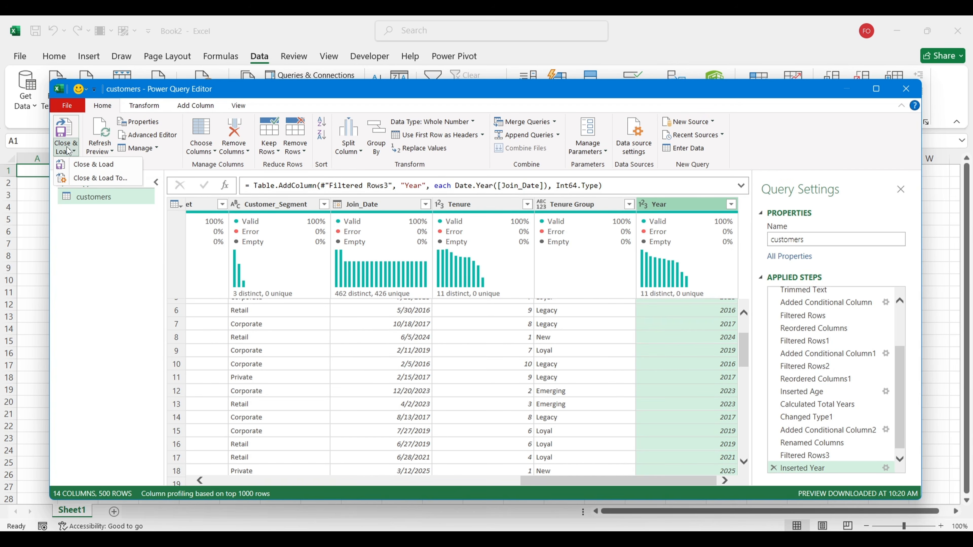
{"action": "left_click", "coordinate": [66, 129]}
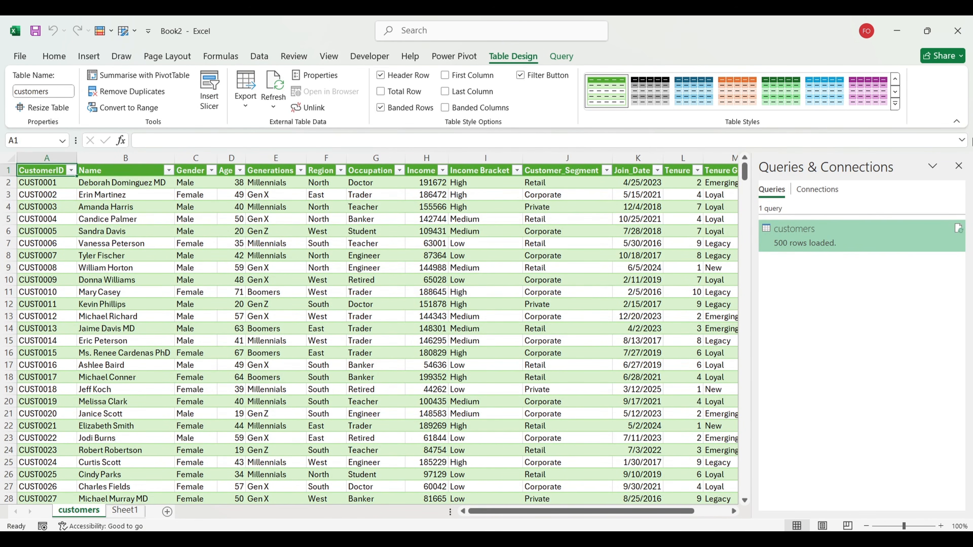
{"action": "left_click", "coordinate": [686, 230]}
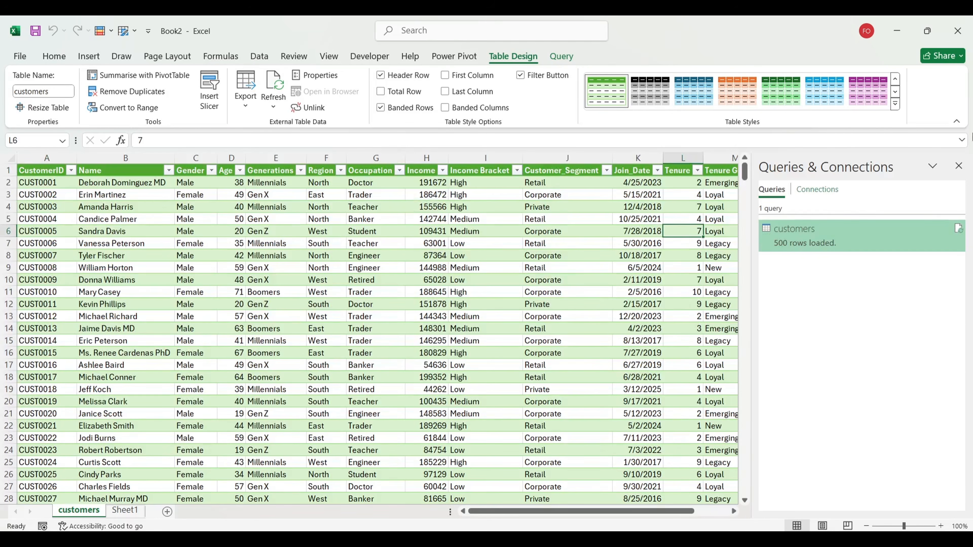
{"action": "left_click", "coordinate": [958, 166]}
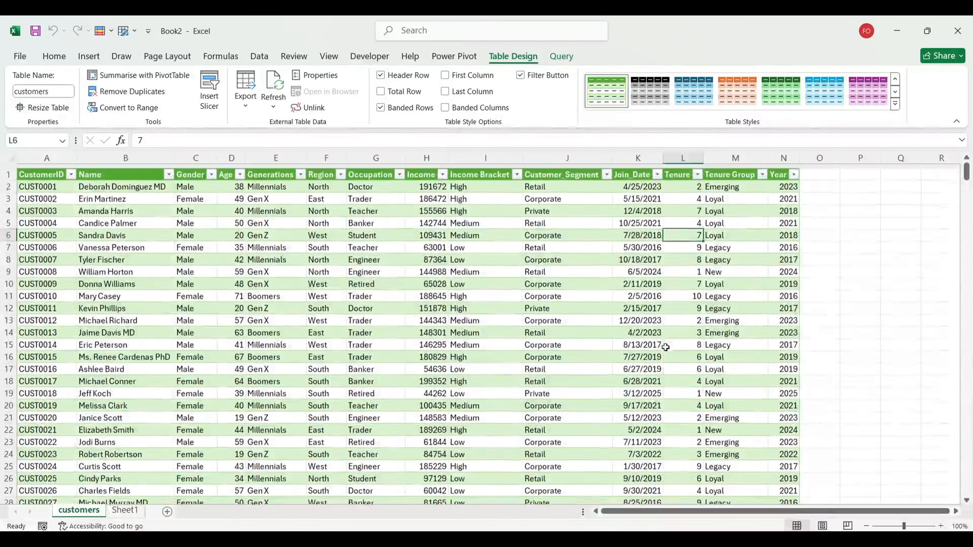
Step: Apply the White, Table Style Light 1 style to the customers table
{"action": "left_click", "coordinate": [895, 104]}
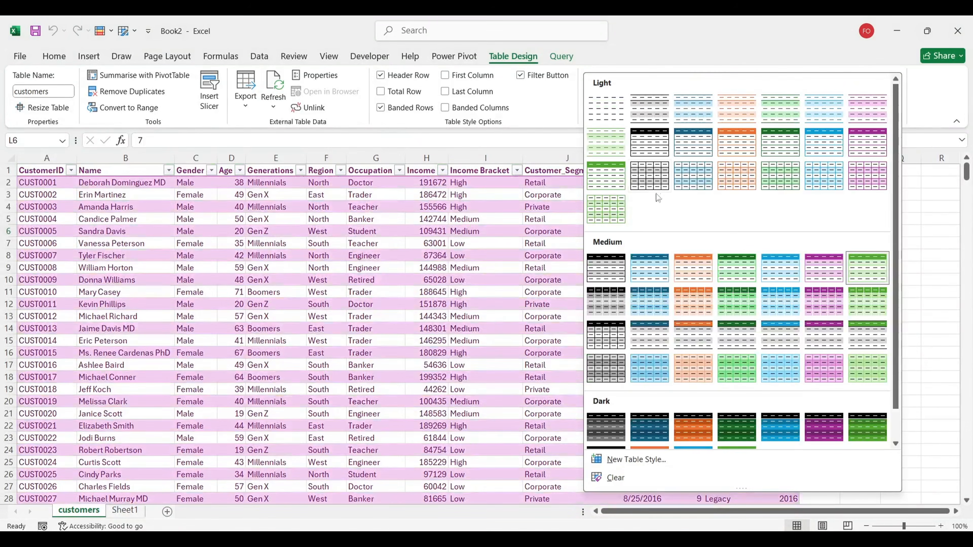
{"action": "left_click", "coordinate": [657, 110]}
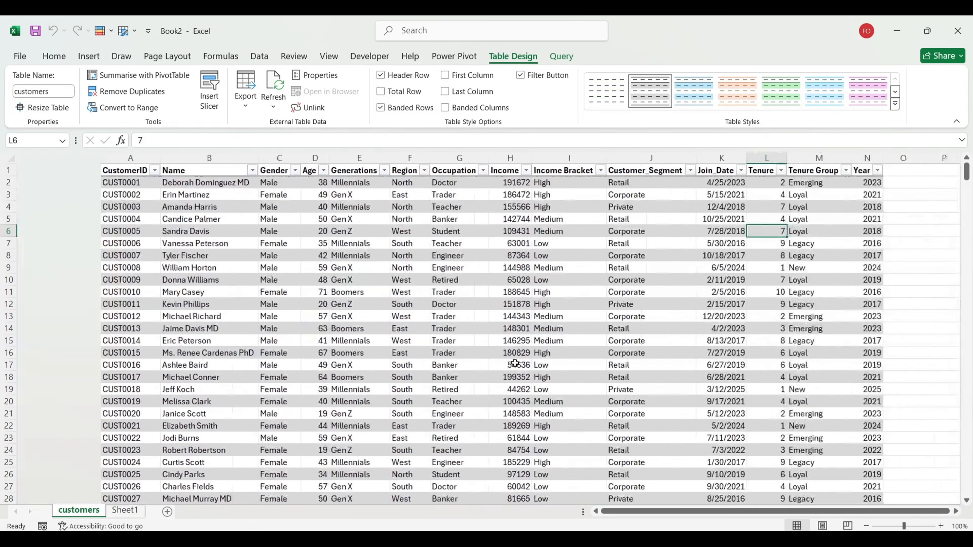
{"action": "left_click", "coordinate": [303, 391]}
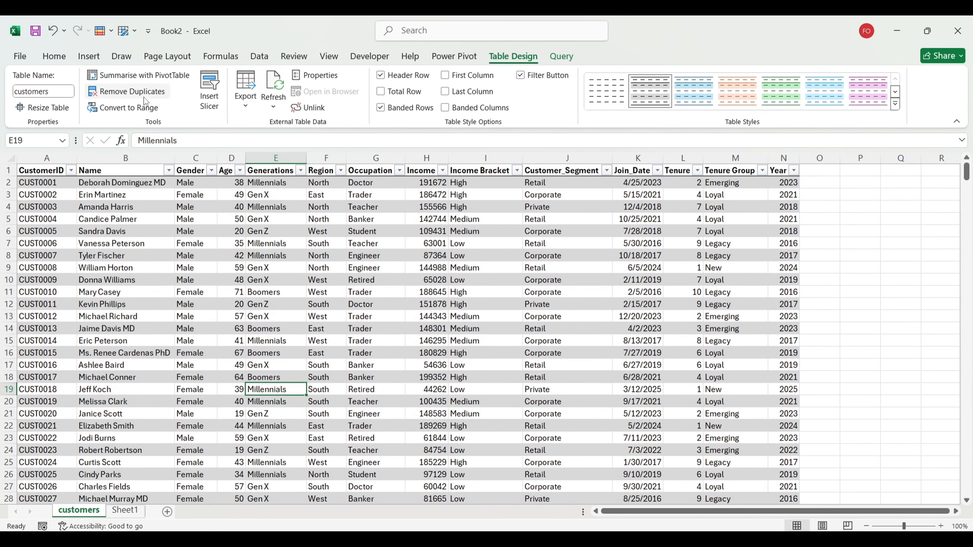
Step: Create a PivotTable at Sheet1!B4 counting CustomerID
{"action": "left_click", "coordinate": [153, 78]}
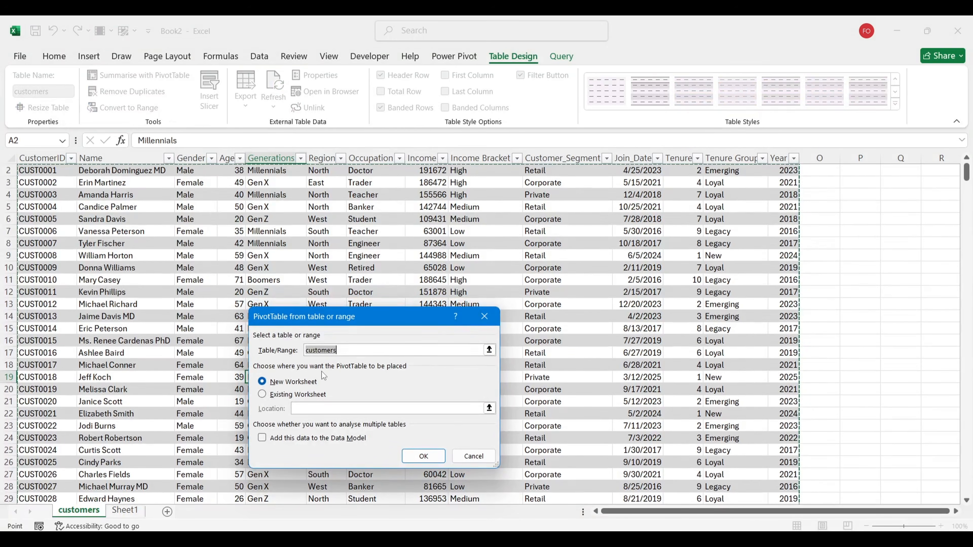
{"action": "left_click", "coordinate": [267, 398]}
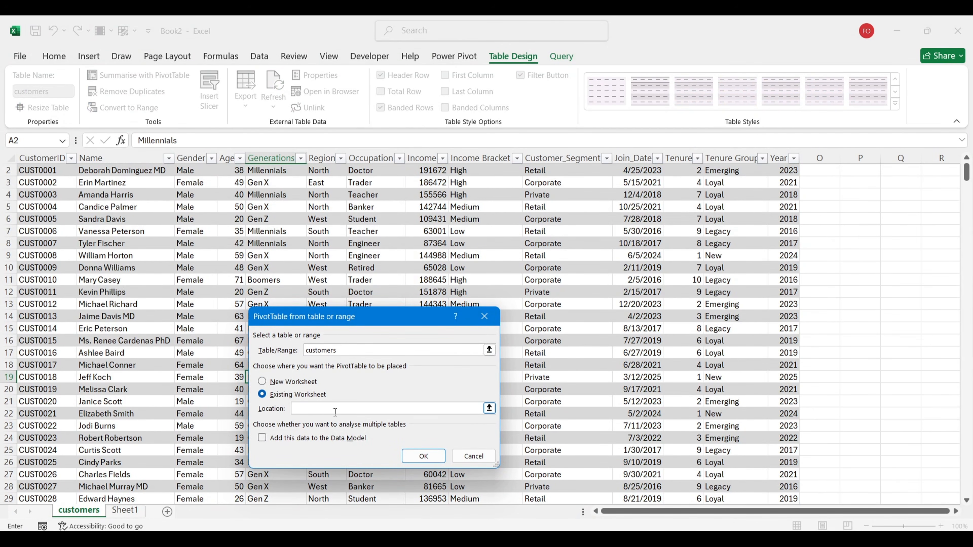
{"action": "left_click", "coordinate": [130, 512]}
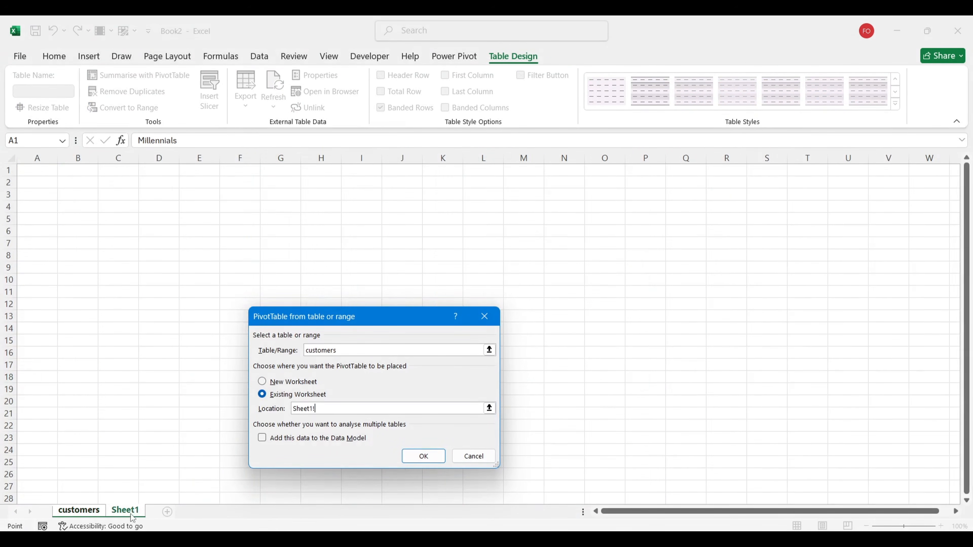
{"action": "left_click", "coordinate": [68, 208]}
{"action": "left_click", "coordinate": [427, 464]}
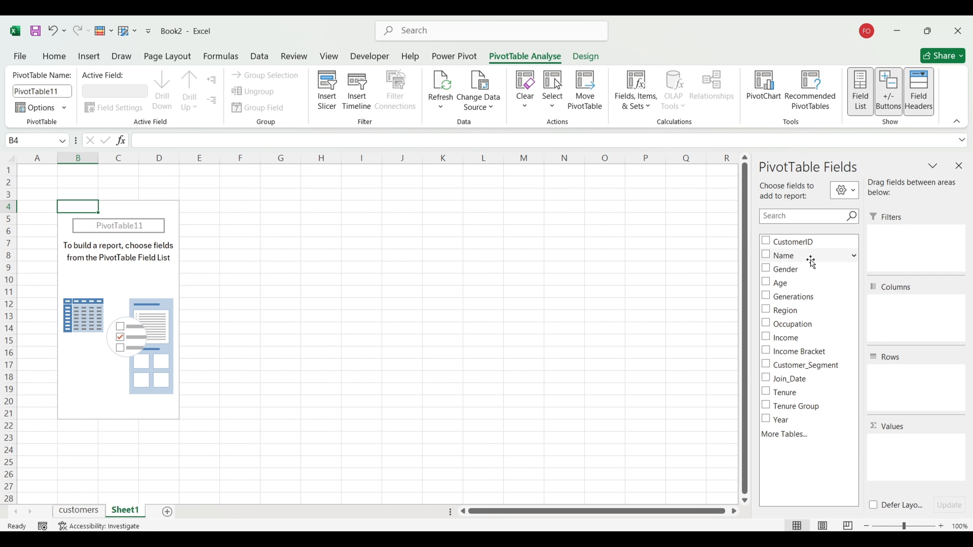
{"action": "left_click_drag", "start_coordinate": [795, 241], "coordinate": [915, 452]}
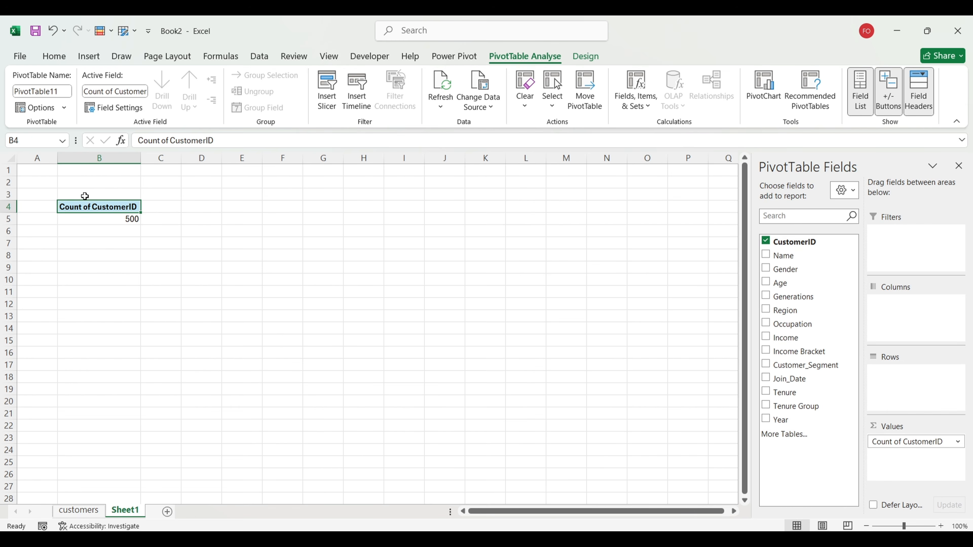
Step: Label B3 TOTAL CUSTOMER and copy the pivot cells B4:B5
{"action": "left_click", "coordinate": [95, 193]}
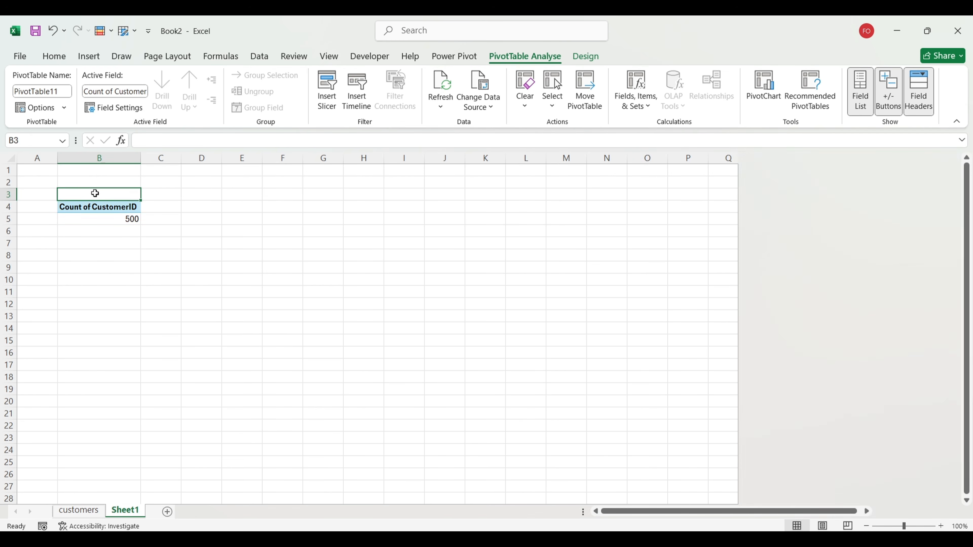
{"action": "type", "text": "TO"}
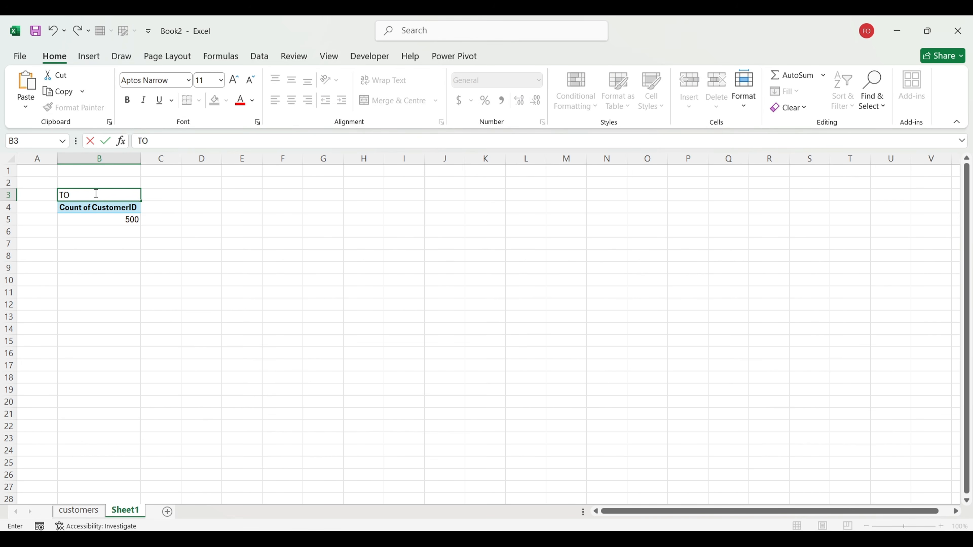
{"action": "type", "text": "TAL CUSTOMER"}
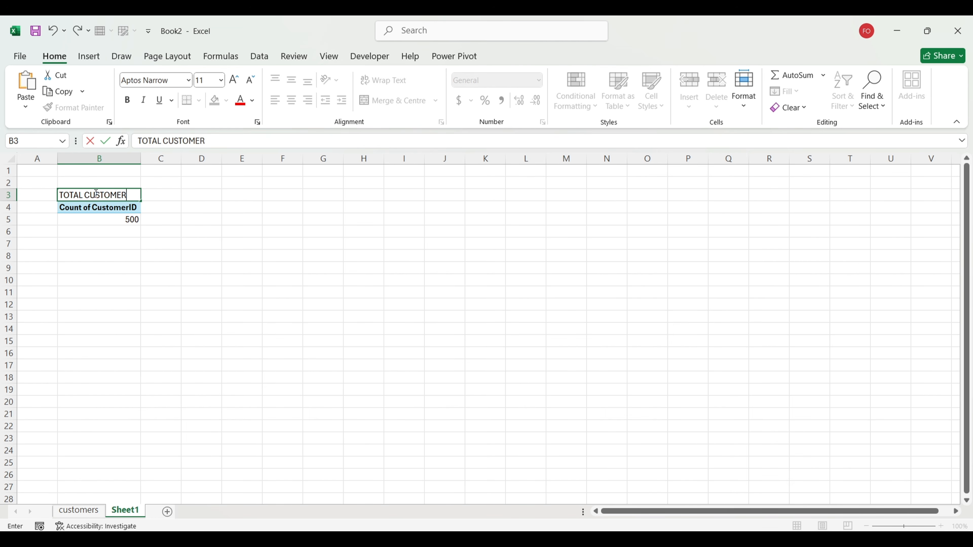
{"action": "key", "text": "Return"}
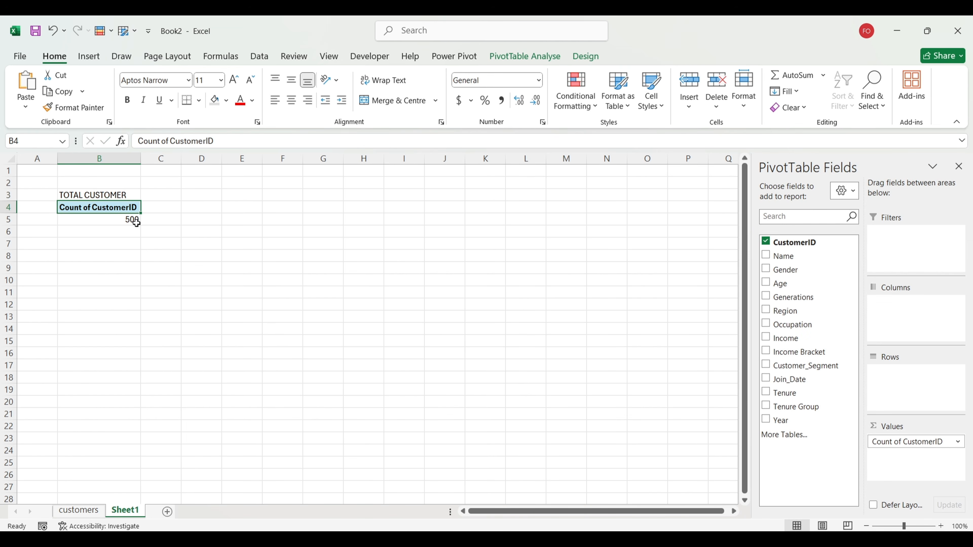
{"action": "left_click", "coordinate": [96, 219]}
{"action": "left_click_drag", "start_coordinate": [111, 207], "coordinate": [113, 219]}
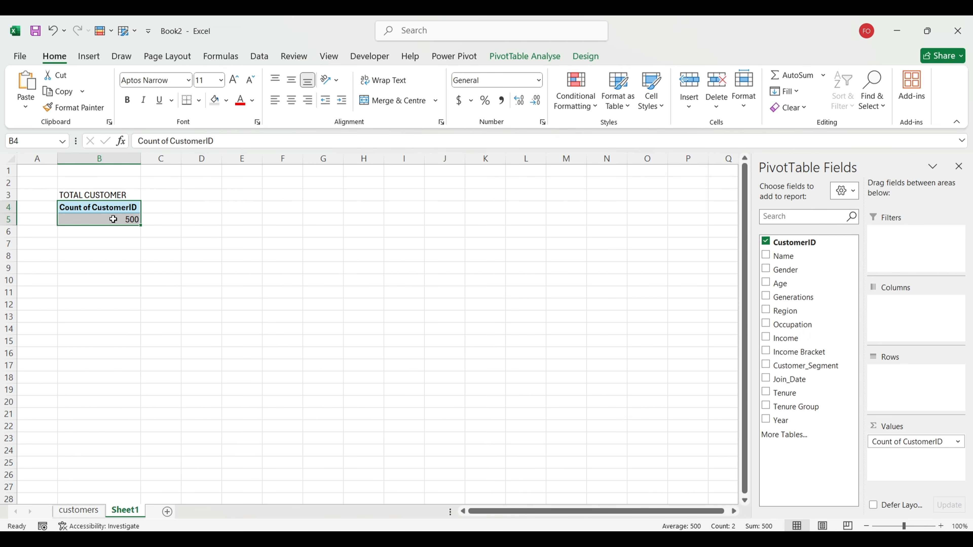
{"action": "key", "text": "ctrl+c"}
Step: Paste copies of the count pivot at D4, G4 and J4
{"action": "left_click", "coordinate": [202, 207]}
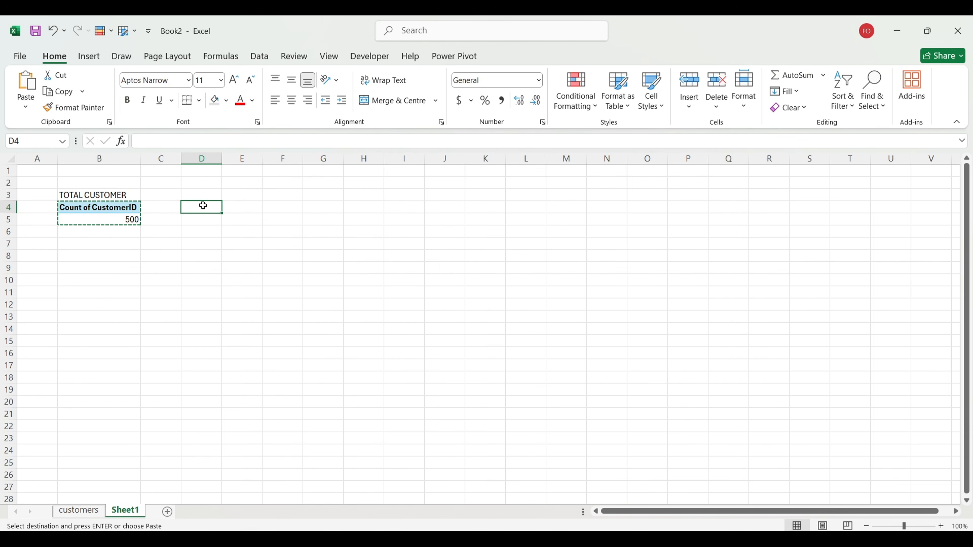
{"action": "key", "text": "ctrl+v"}
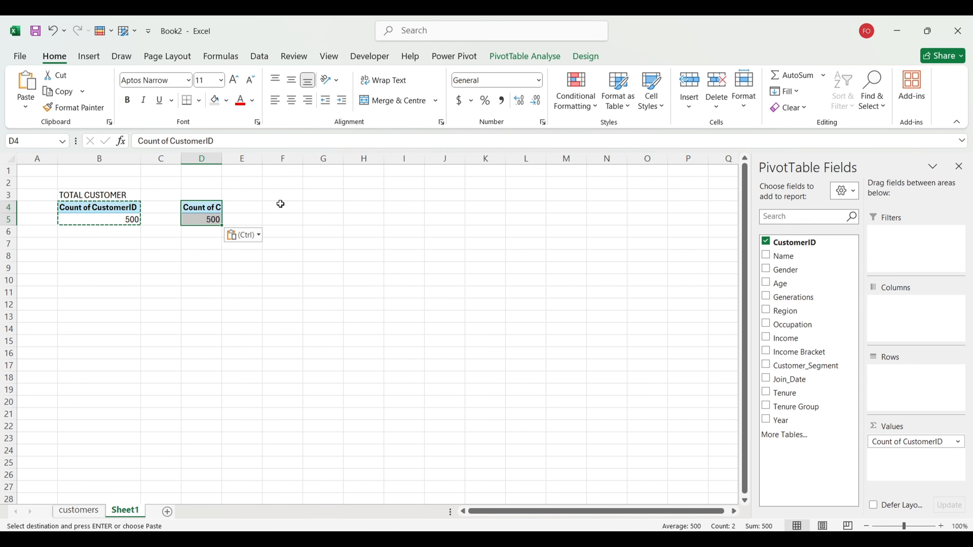
{"action": "left_click", "coordinate": [319, 207]}
{"action": "key", "text": "ctrl+v"}
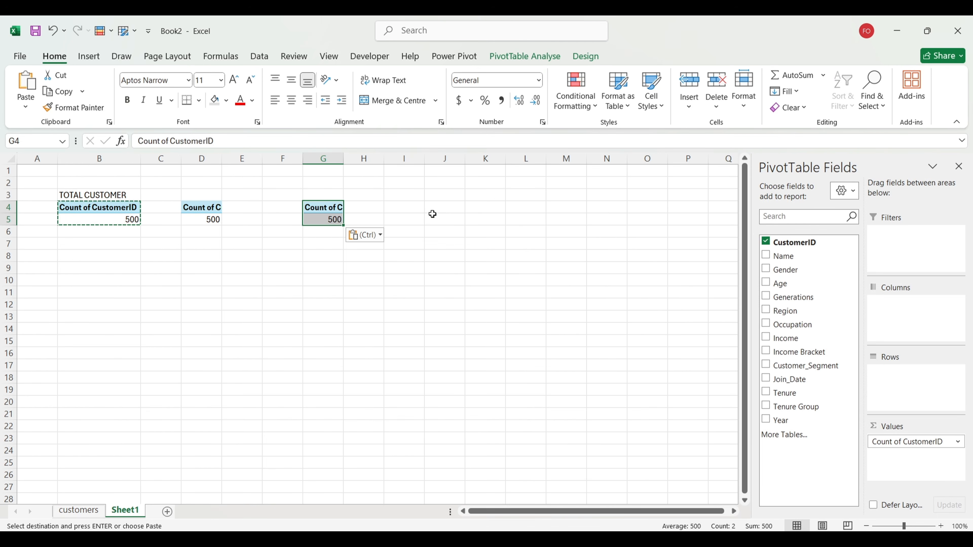
{"action": "left_click", "coordinate": [436, 208]}
{"action": "key", "text": "Return"}
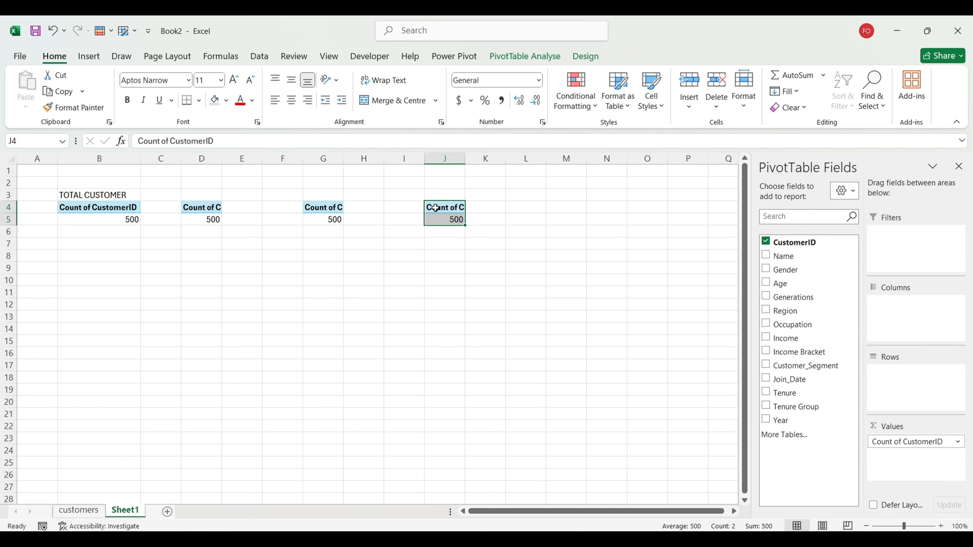
Step: Change the D4 pivot to Average of Age, rounded to a whole number
{"action": "left_click", "coordinate": [183, 211]}
{"action": "left_click", "coordinate": [202, 219]}
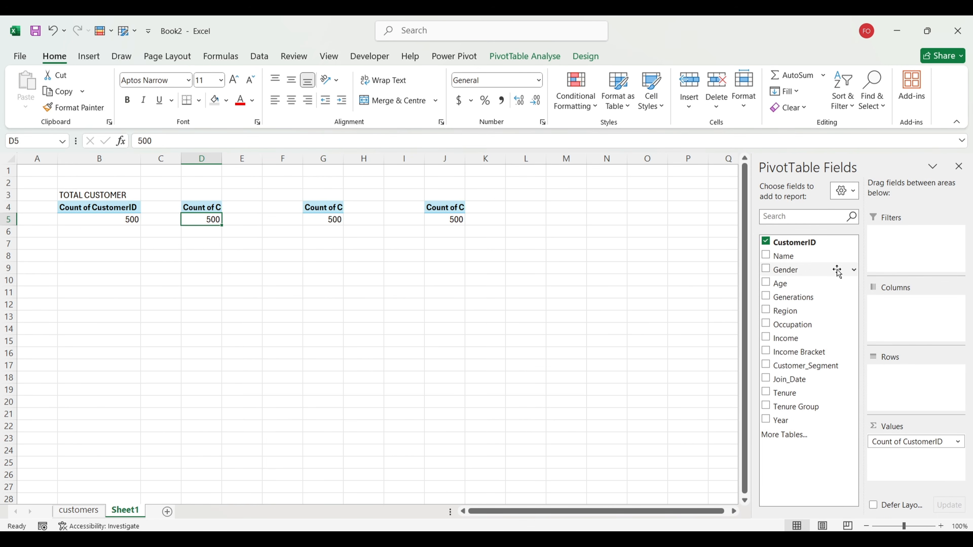
{"action": "left_click_drag", "start_coordinate": [824, 284], "coordinate": [839, 421]}
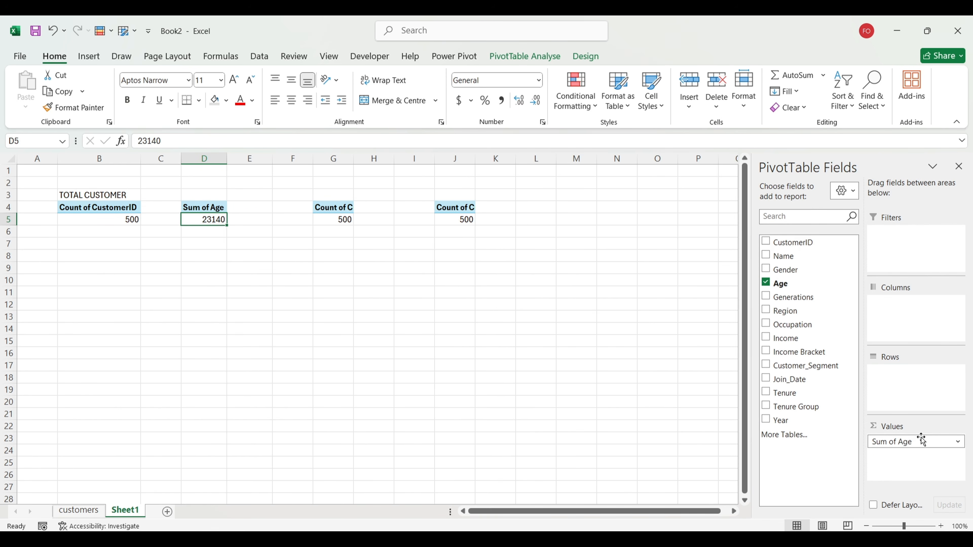
{"action": "left_click", "coordinate": [958, 443]}
{"action": "left_click", "coordinate": [912, 427]}
{"action": "left_click", "coordinate": [303, 396]}
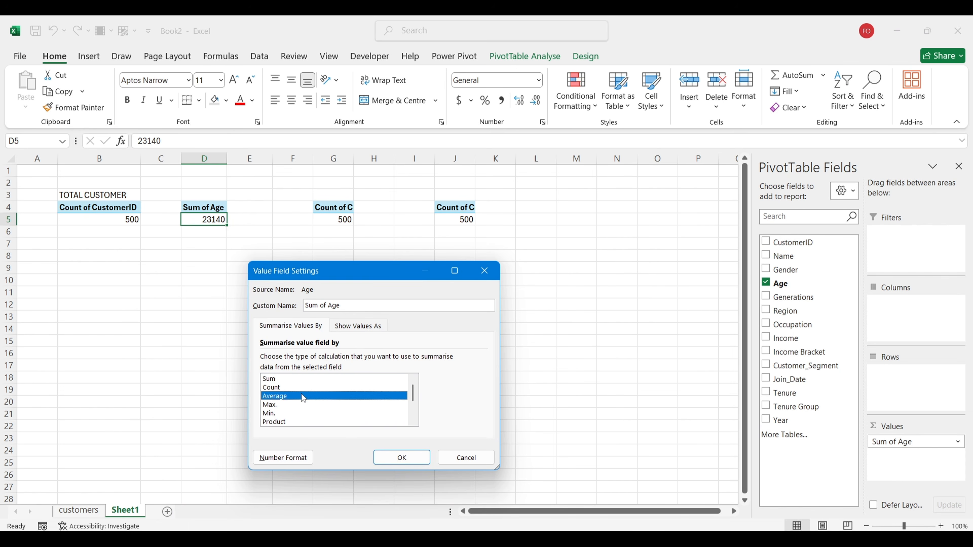
{"action": "left_click", "coordinate": [416, 459]}
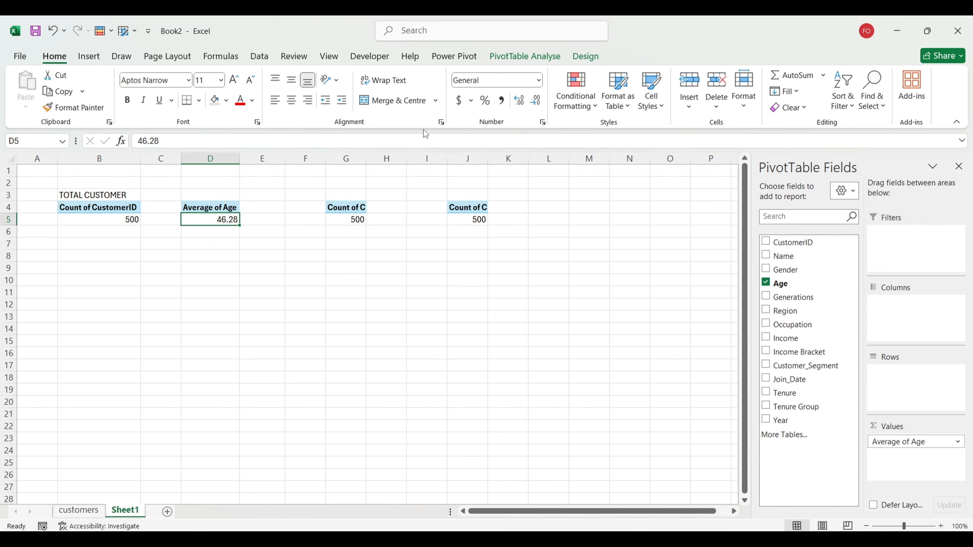
{"action": "left_click", "coordinate": [535, 108]}
{"action": "left_click", "coordinate": [536, 108]}
Step: Enter the heading AVERAGE AGE in D3
{"action": "left_click", "coordinate": [223, 197]}
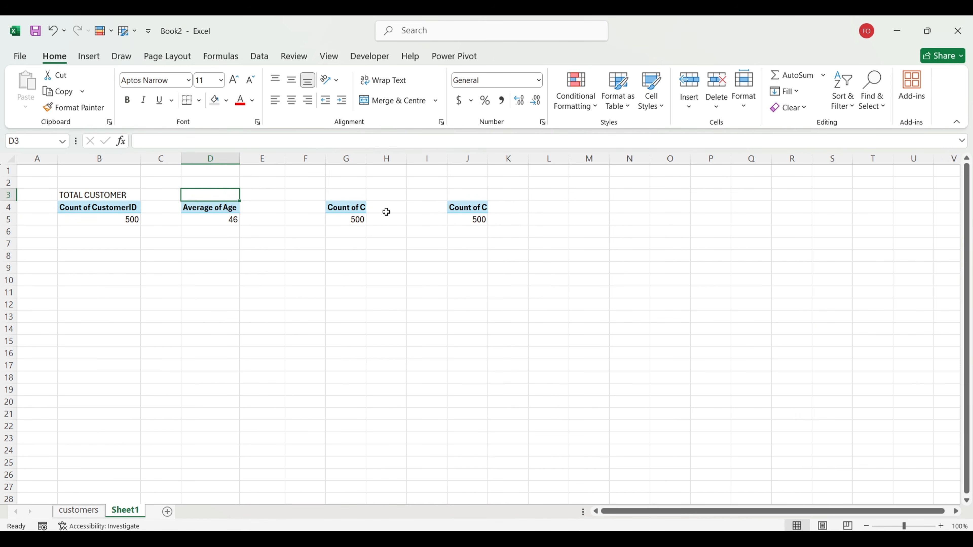
{"action": "type", "text": "ACERG"}
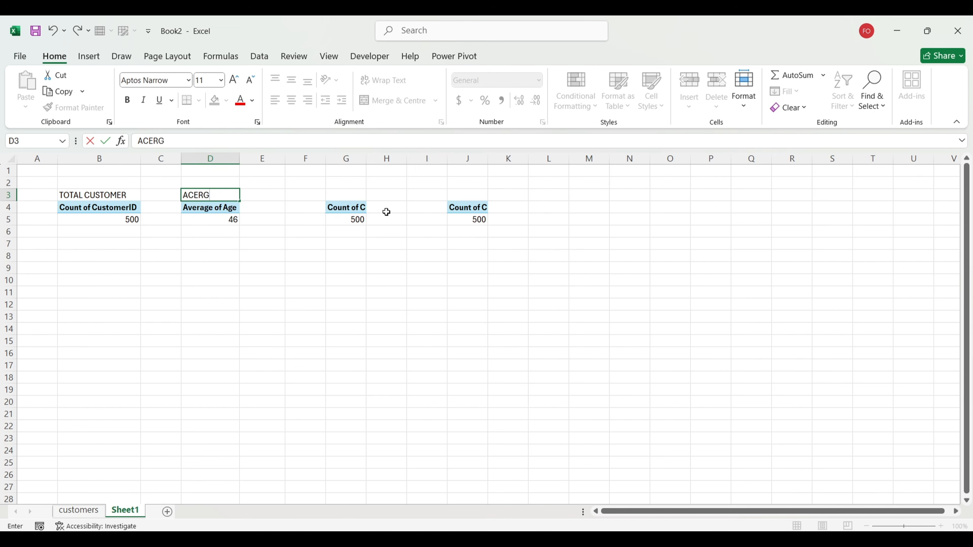
{"action": "key", "text": "BackSpace"}
{"action": "key", "text": "BackSpace"}
{"action": "key", "text": "BackSpace"}
{"action": "key", "text": "BackSpace"}
{"action": "key", "text": "BackSpace"}
{"action": "key", "text": "BackSpace"}
{"action": "key", "text": "BackSpace"}
{"action": "type", "text": "AVERAGE AGE"}
{"action": "key", "text": "Return"}
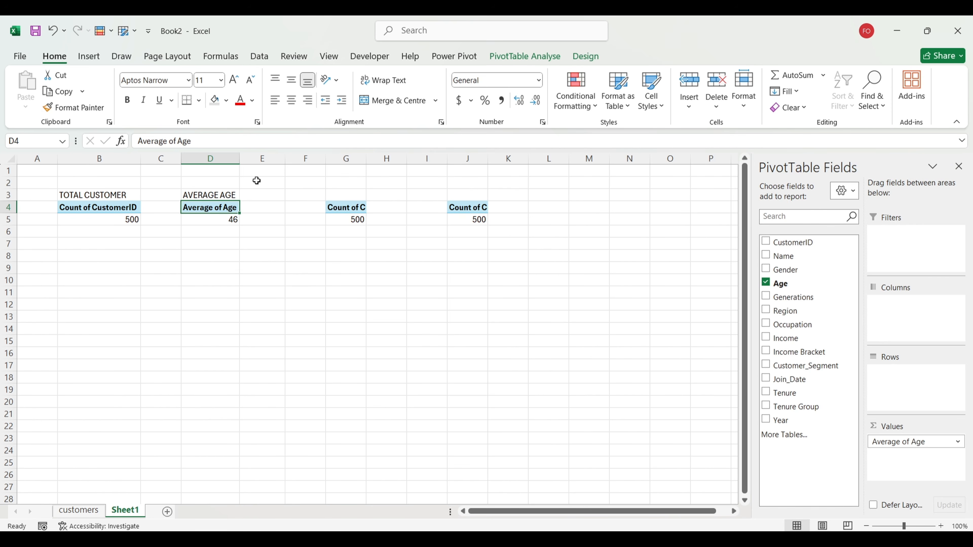
{"action": "left_click", "coordinate": [117, 197]}
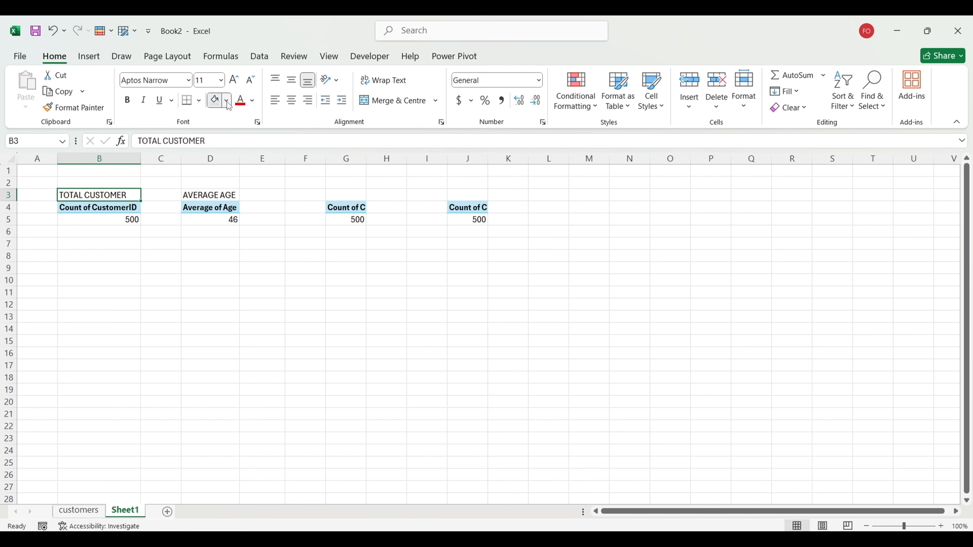
Step: Give the TOTAL CUSTOMER (B3) and AVERAGE AGE (D3) headings a yellow fill
{"action": "left_click", "coordinate": [226, 100]}
{"action": "left_click", "coordinate": [241, 220]}
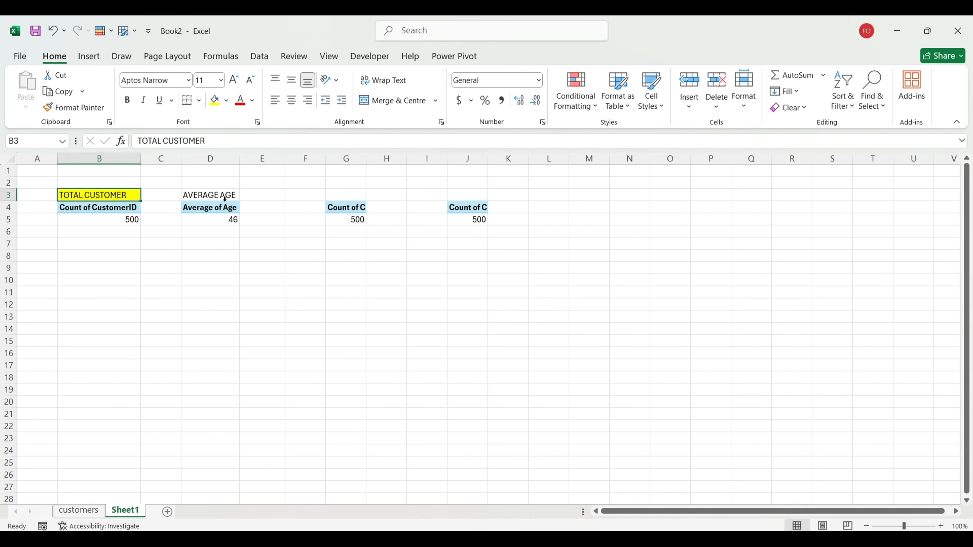
{"action": "left_click", "coordinate": [231, 207]}
{"action": "left_click", "coordinate": [213, 191]}
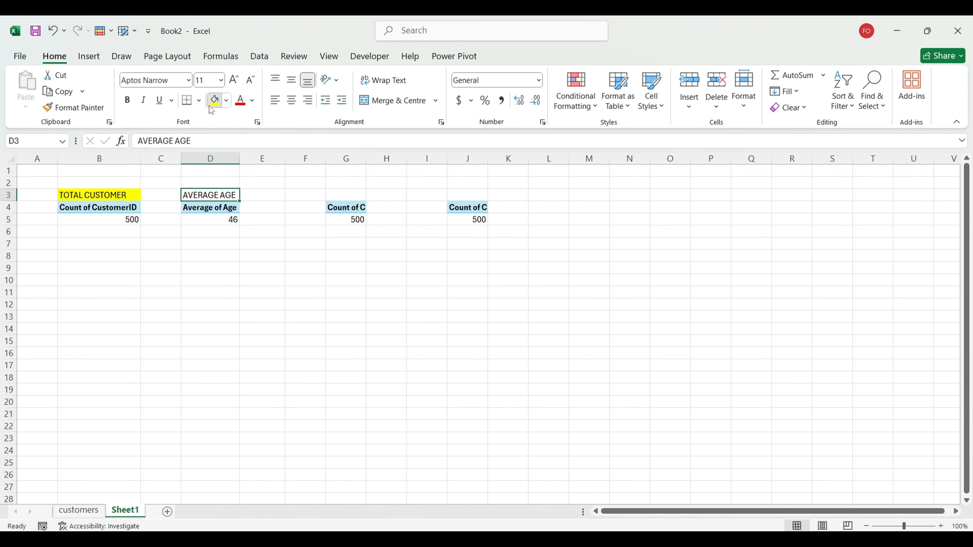
{"action": "left_click", "coordinate": [215, 101]}
{"action": "left_click", "coordinate": [346, 197]}
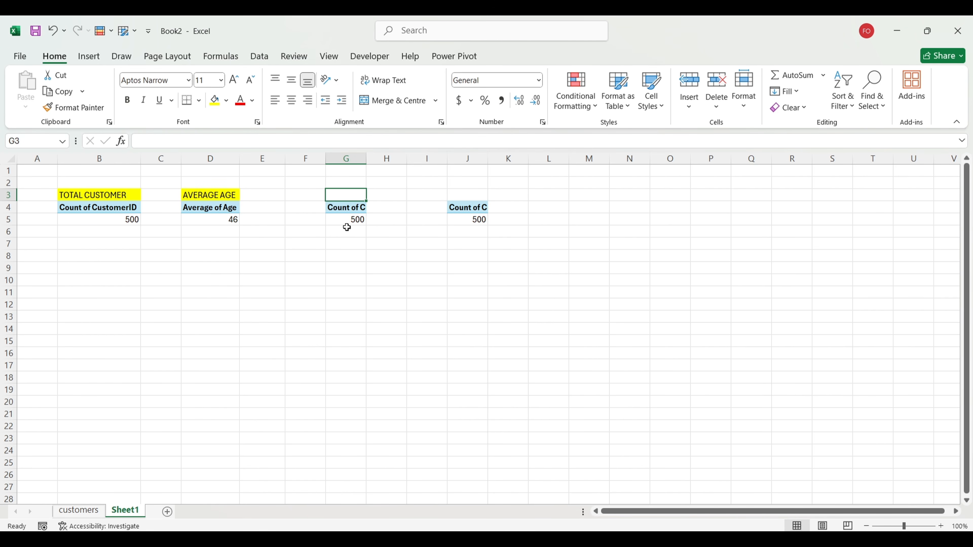
Step: Replace Count of CustomerID in the third pivot with Average of Income
{"action": "left_click", "coordinate": [356, 221]}
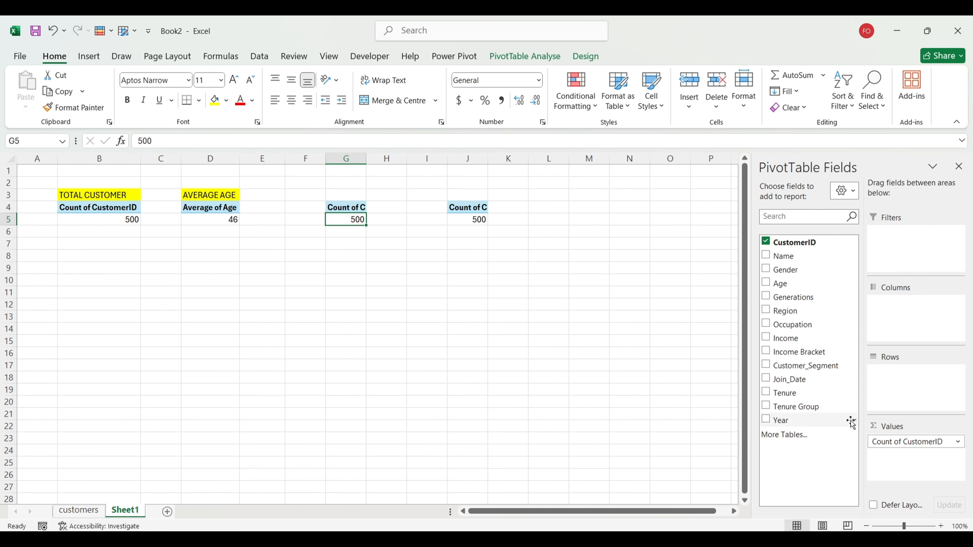
{"action": "left_click_drag", "start_coordinate": [902, 445], "coordinate": [812, 395]}
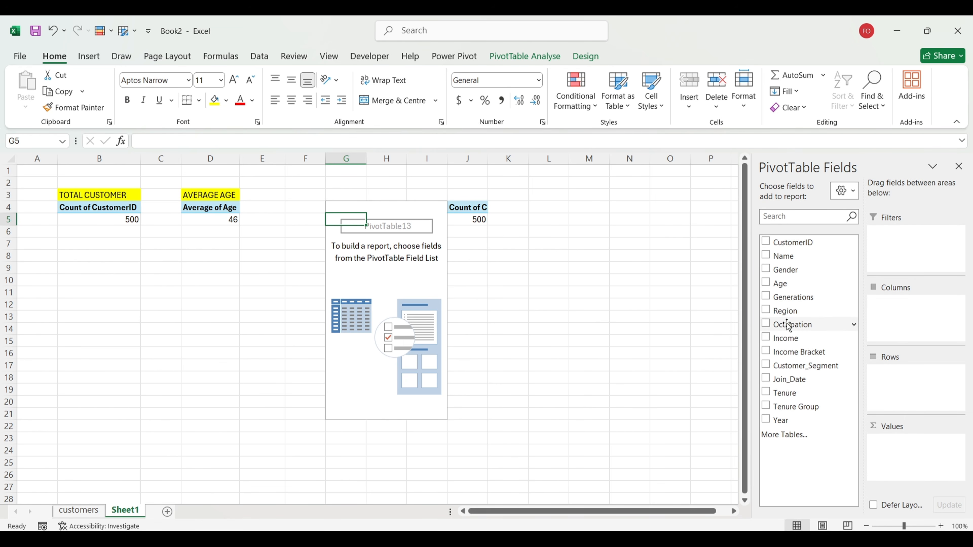
{"action": "left_click_drag", "start_coordinate": [788, 339], "coordinate": [905, 446]}
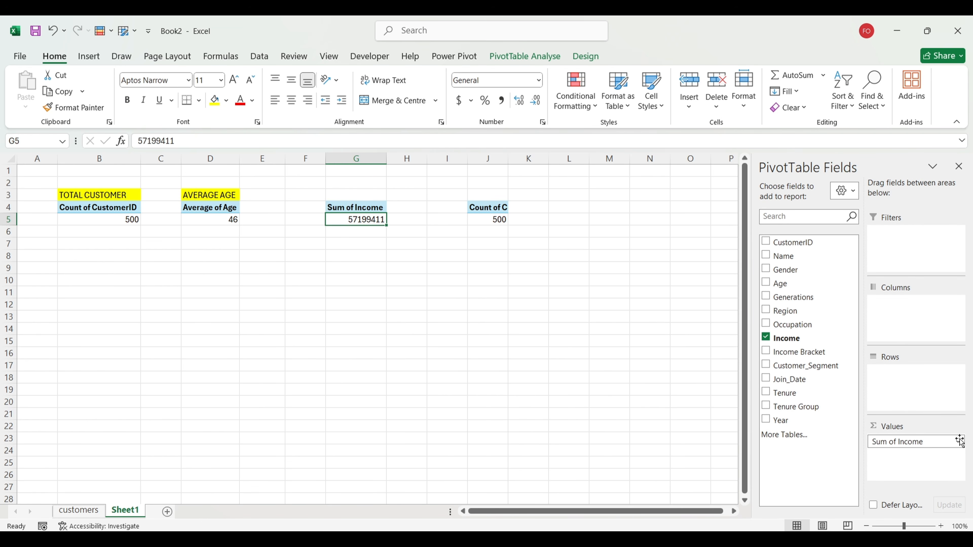
{"action": "left_click", "coordinate": [904, 443]}
{"action": "left_click", "coordinate": [896, 429]}
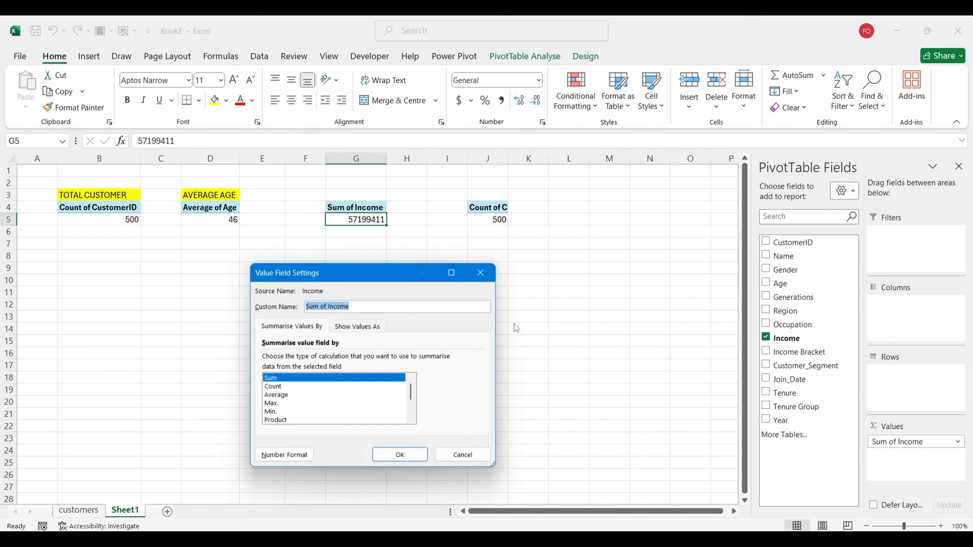
{"action": "left_click", "coordinate": [277, 396]}
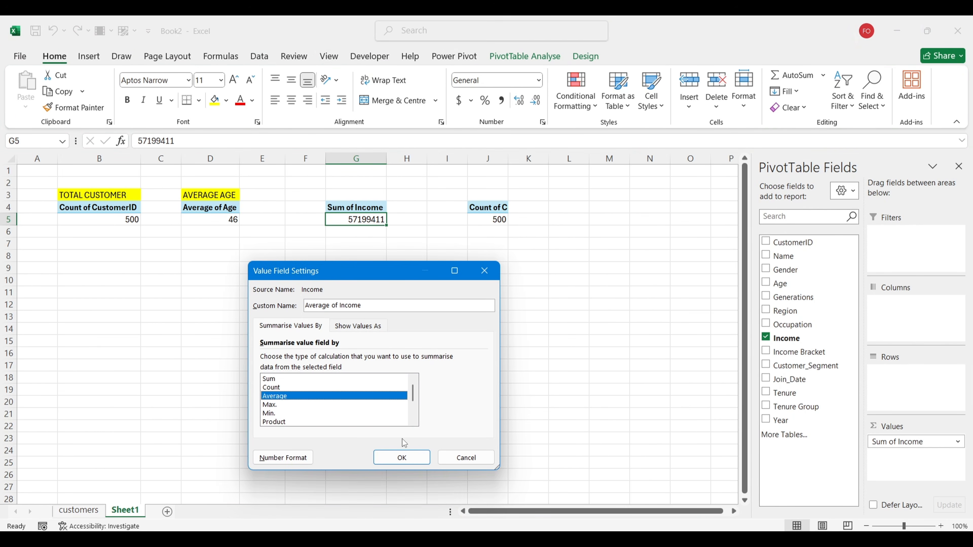
{"action": "left_click", "coordinate": [401, 457]}
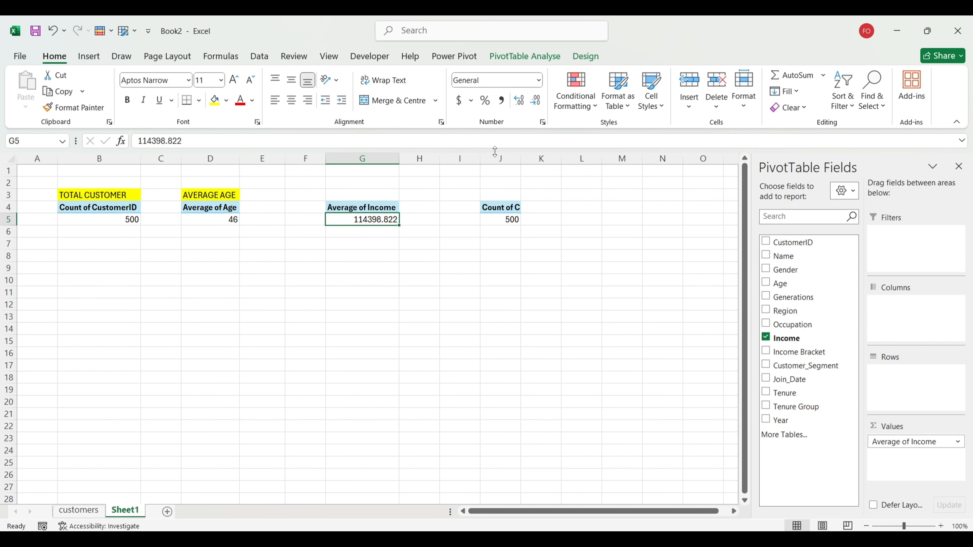
Step: Format the average income in Accounting style with no decimals ($ 114,399)
{"action": "left_click", "coordinate": [497, 102]}
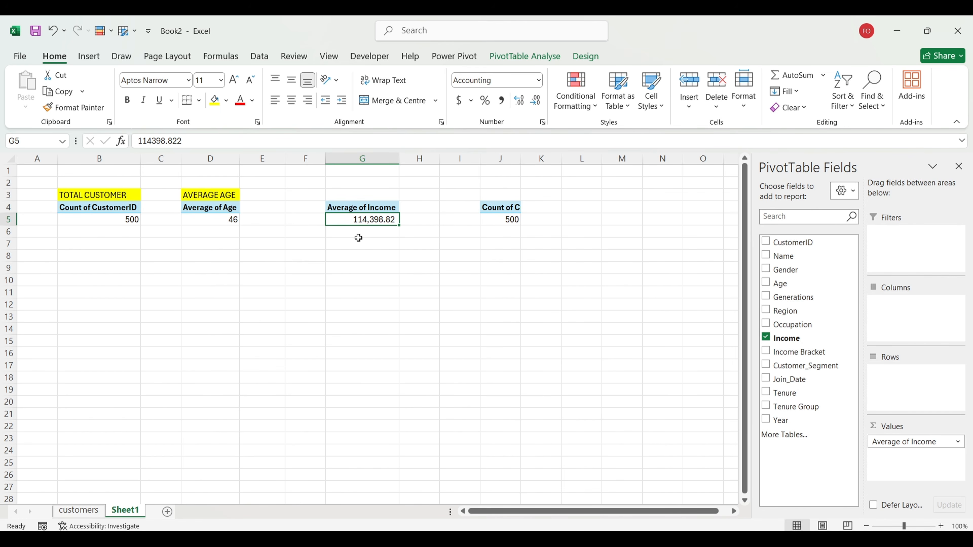
{"action": "left_click", "coordinate": [459, 101]}
{"action": "left_click", "coordinate": [536, 100]}
{"action": "left_click", "coordinate": [537, 100]}
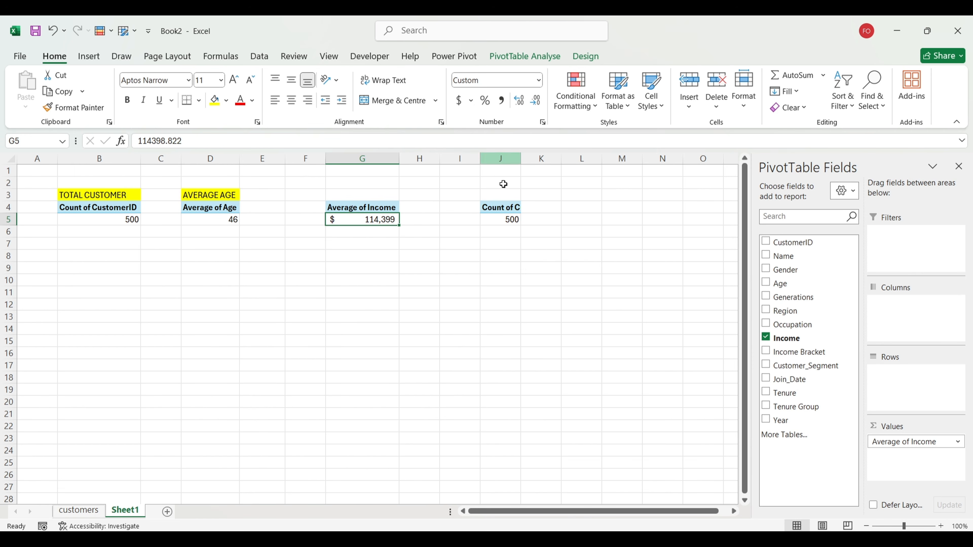
{"action": "left_click", "coordinate": [434, 255]}
{"action": "left_click", "coordinate": [503, 221]}
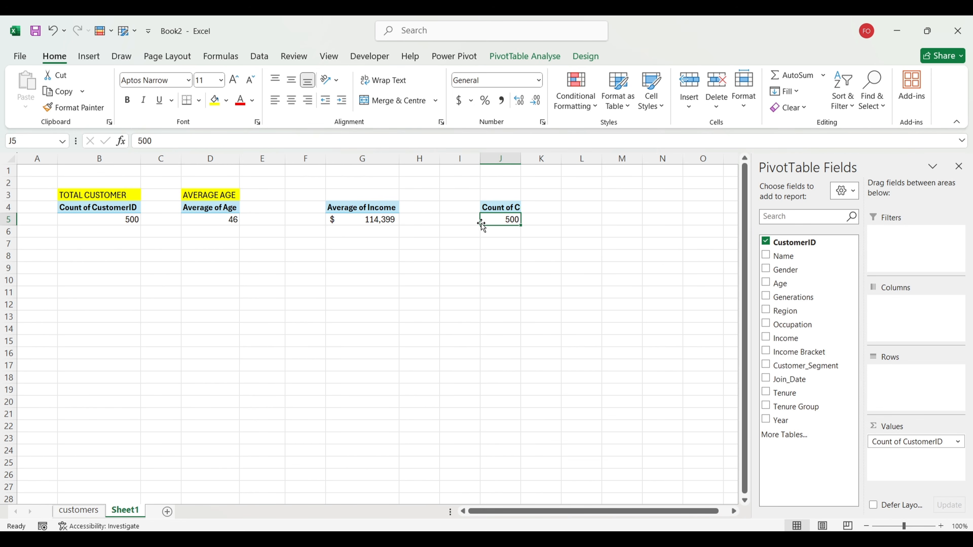
Step: Change the fourth pivot to Average of Tenure, rounded to a whole number (5)
{"action": "mouse_move", "coordinate": [881, 439]}
{"action": "left_mouse_down"}
{"action": "mouse_move", "coordinate": [789, 393]}
{"action": "mouse_move", "coordinate": [874, 428]}
{"action": "mouse_move", "coordinate": [885, 443]}
{"action": "left_mouse_up"}
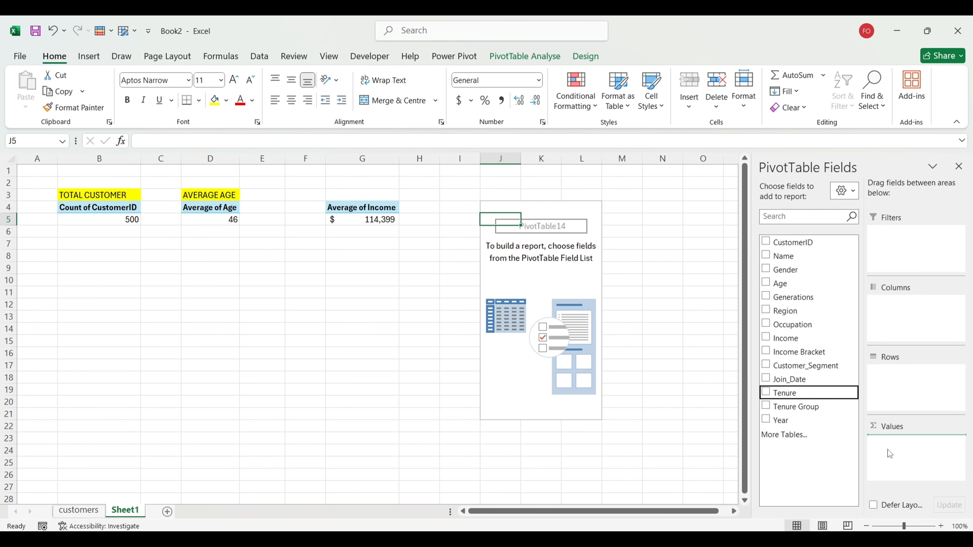
{"action": "left_click", "coordinate": [960, 443]}
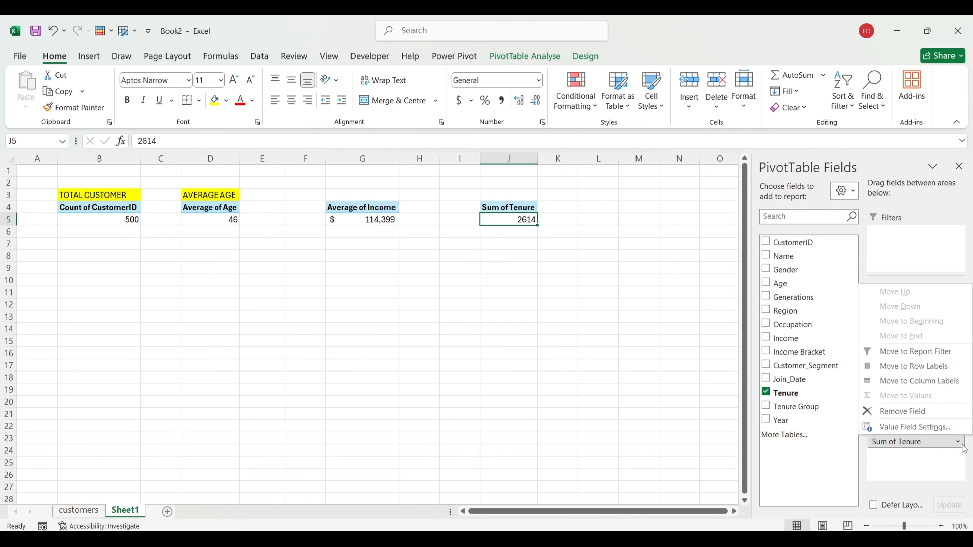
{"action": "left_click", "coordinate": [892, 426]}
{"action": "left_click", "coordinate": [368, 396]}
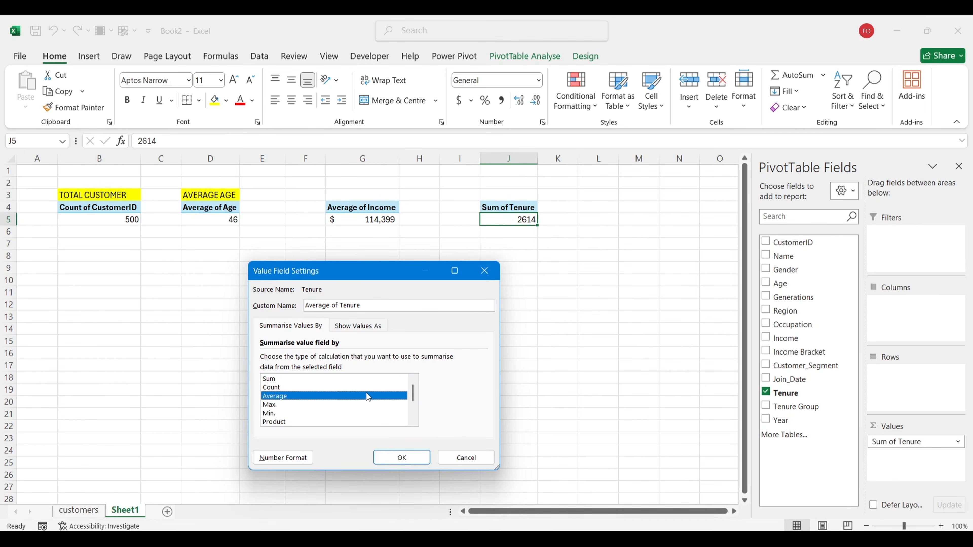
{"action": "left_click", "coordinate": [401, 457]}
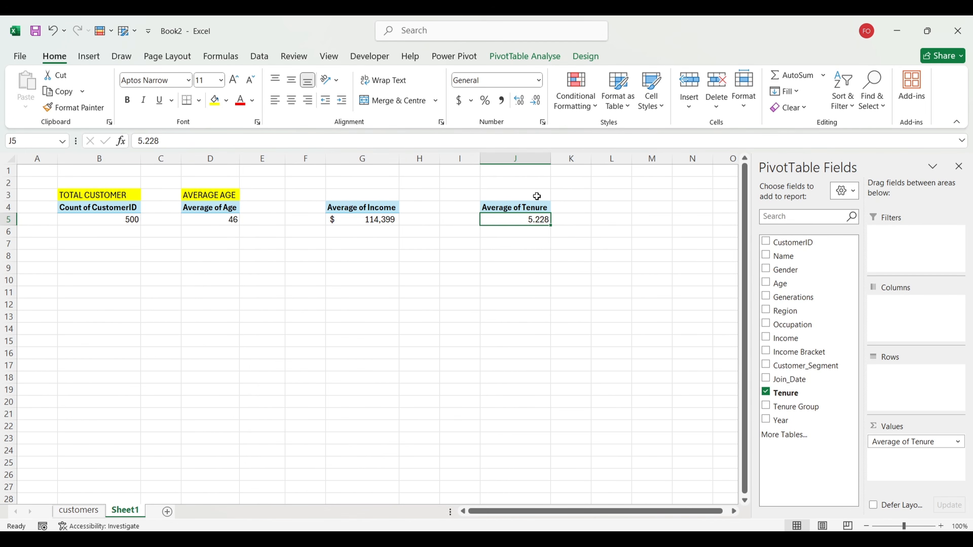
{"action": "left_click", "coordinate": [536, 100]}
{"action": "left_click", "coordinate": [535, 100]}
Step: Enter headings AVG TENURE in J3 and AVG INCOME in G3
{"action": "left_click", "coordinate": [507, 195]}
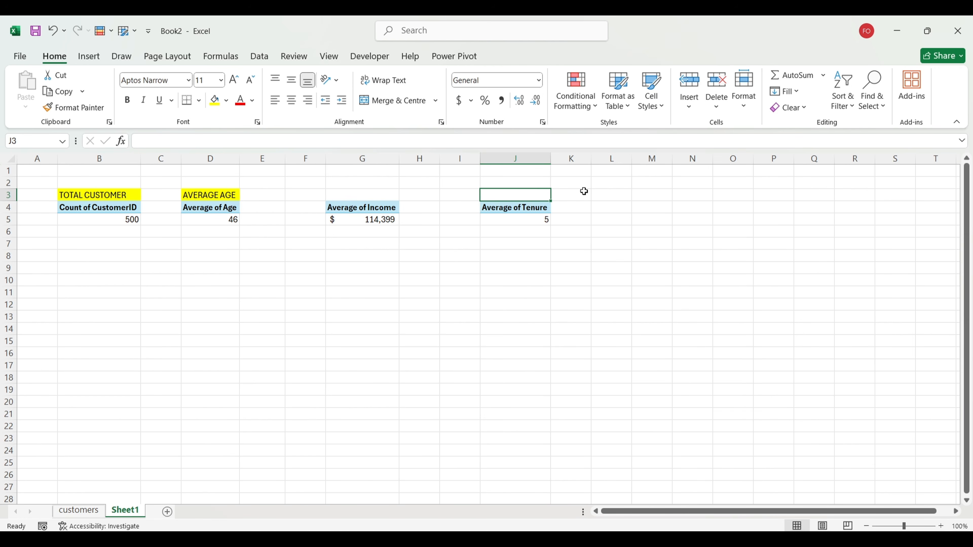
{"action": "type", "text": "AV"}
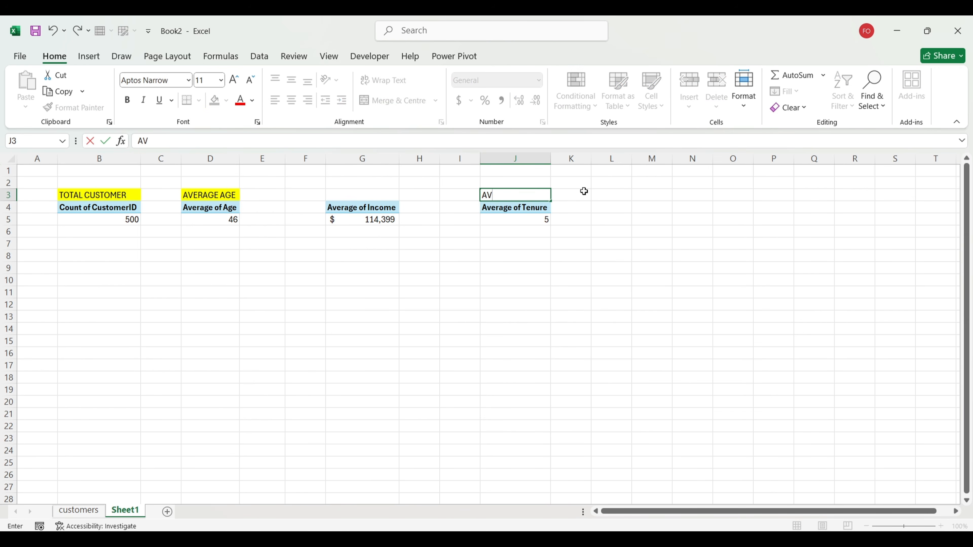
{"action": "type", "text": "G TENURE"}
{"action": "key", "text": "Return"}
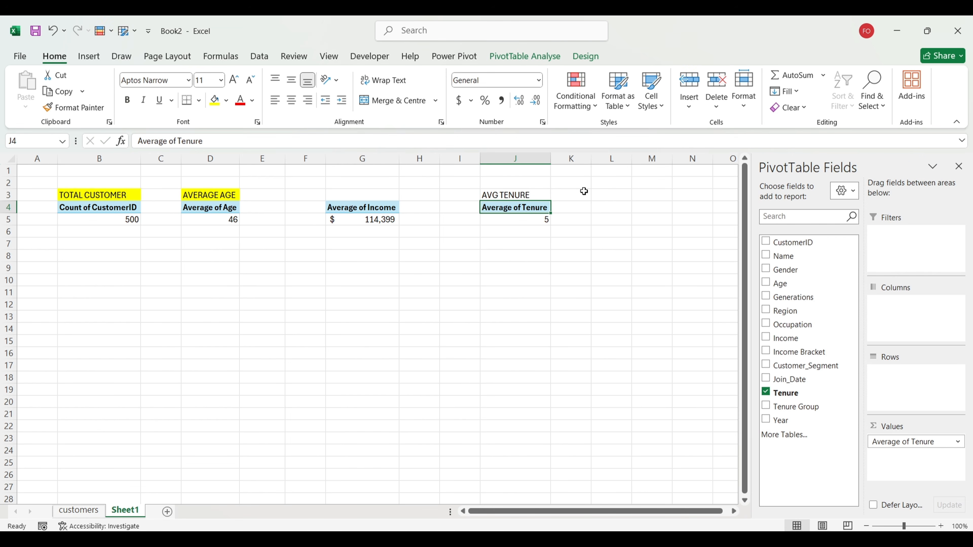
{"action": "left_click", "coordinate": [375, 198]}
{"action": "type", "text": "AVG"}
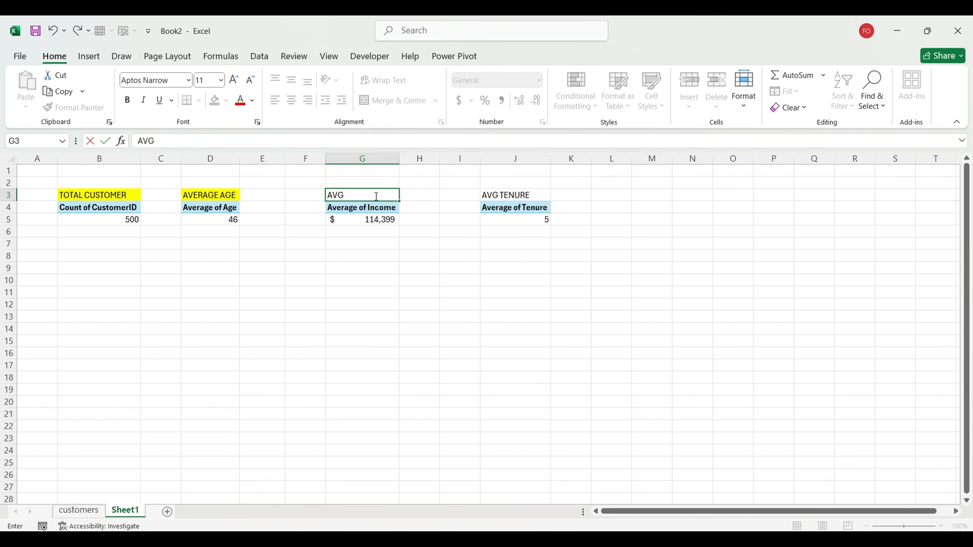
{"action": "type", "text": " INCOME"}
{"action": "key", "text": "Return"}
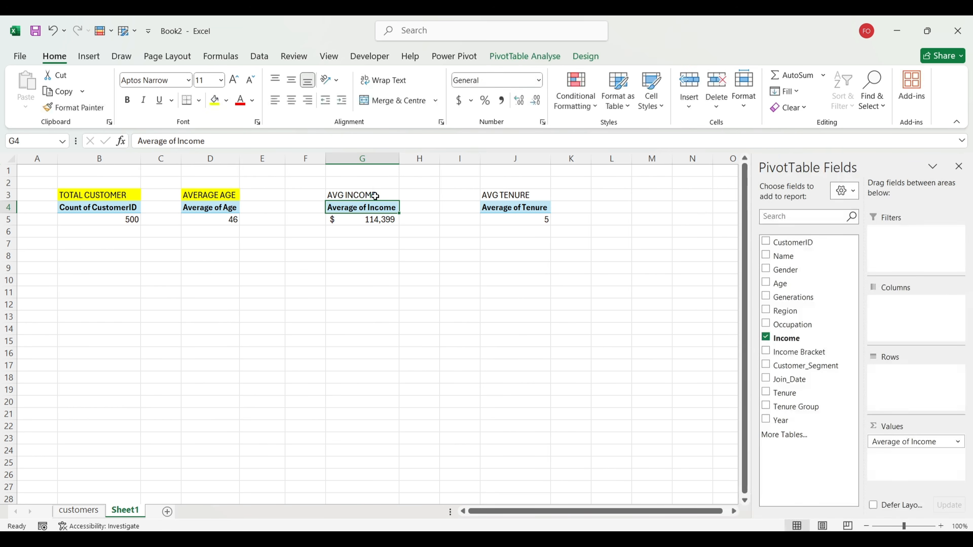
Step: Fill the AVG INCOME and AVG TENURE headings yellow
{"action": "left_click", "coordinate": [375, 195]}
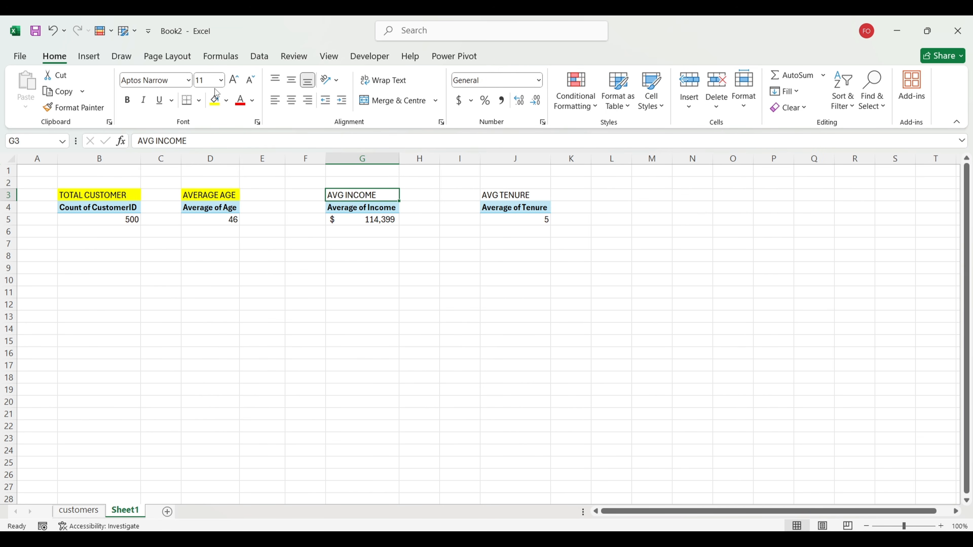
{"action": "left_click", "coordinate": [215, 101]}
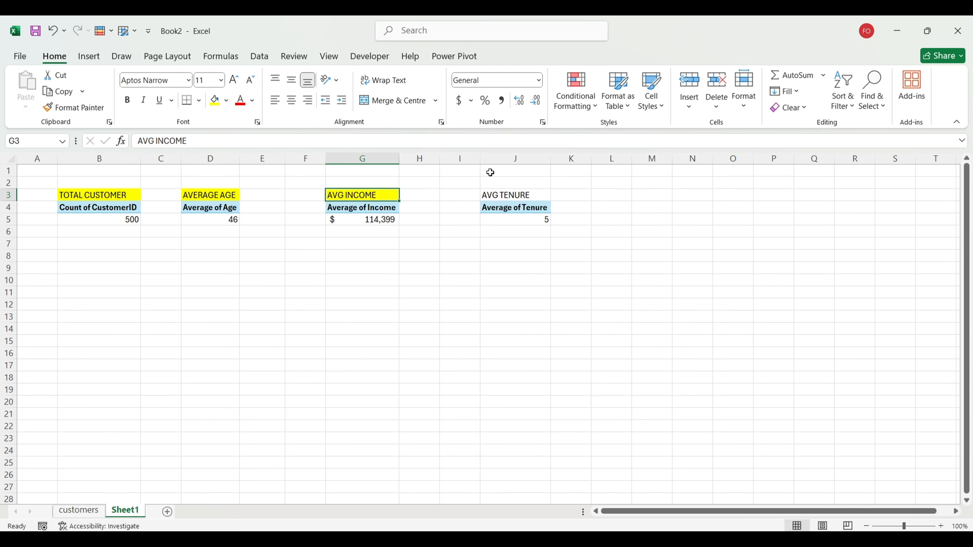
{"action": "left_click", "coordinate": [505, 191]}
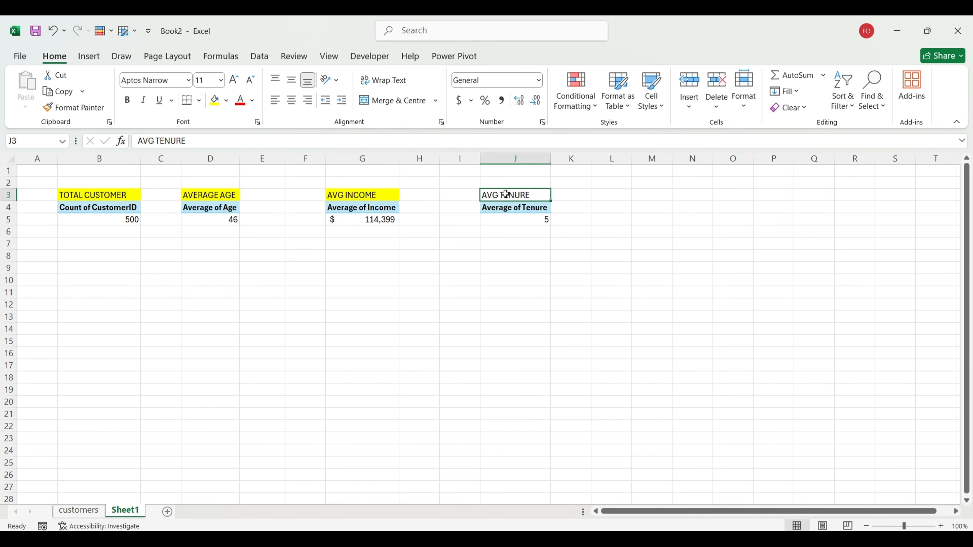
{"action": "left_click", "coordinate": [214, 101]}
{"action": "left_click", "coordinate": [667, 342]}
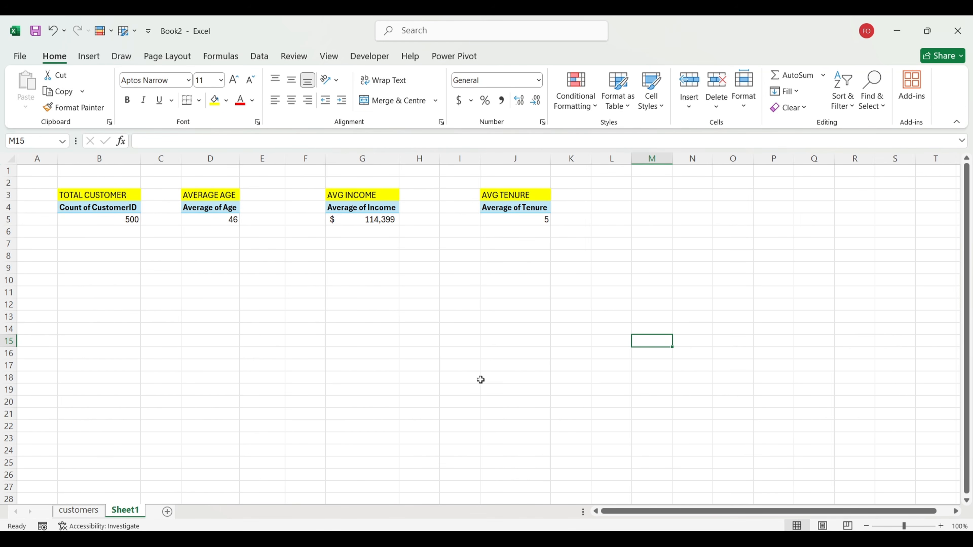
Step: Bring up the Customer Segmentation workbook from the taskbar and go to its Breakdown sheet
{"action": "mouse_move", "coordinate": [613, 538]}
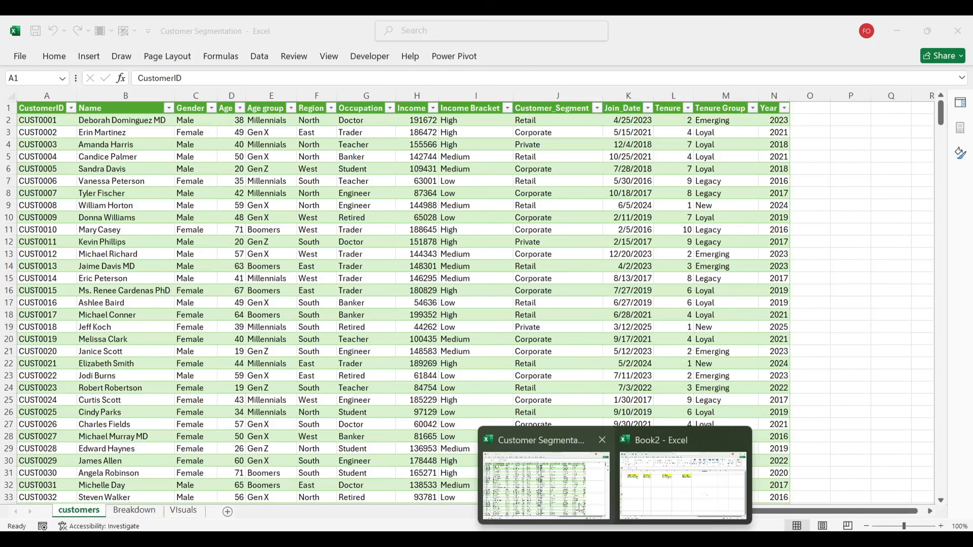
{"action": "left_click", "coordinate": [576, 500]}
{"action": "left_click", "coordinate": [109, 513]}
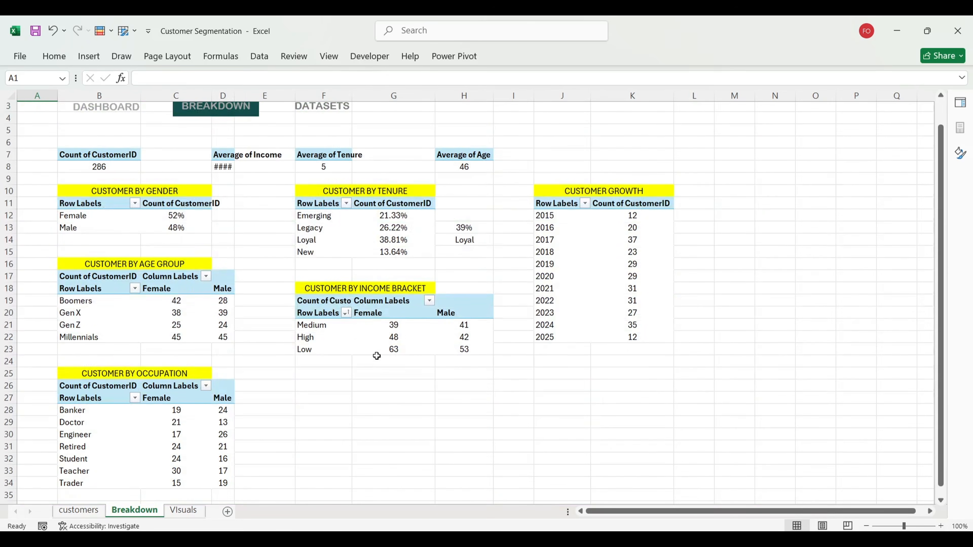
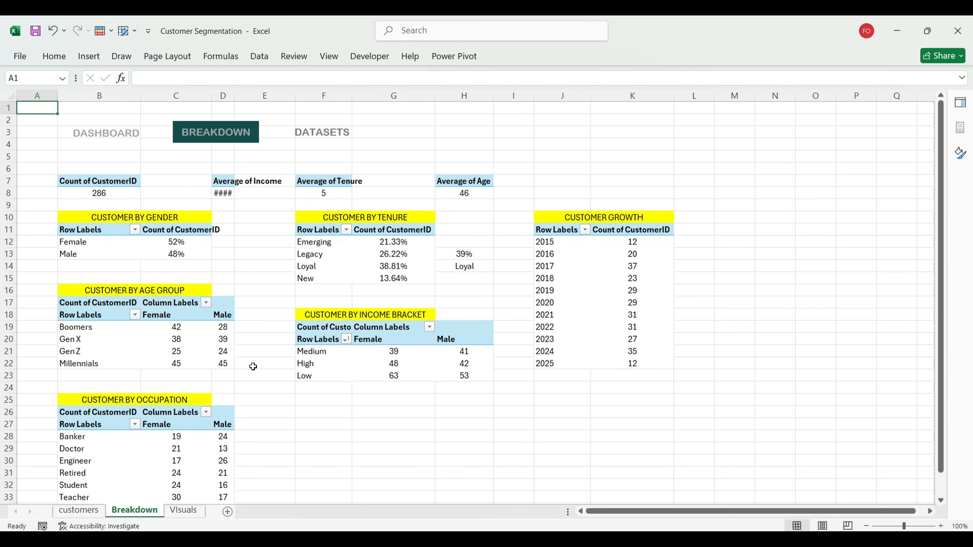
Step: Copy the CUSTOMER BY AGE GROUP header into Book2's B10 and the total-customer pivot into B11
{"action": "left_click", "coordinate": [144, 291]}
{"action": "key", "text": "ctrl+c"}
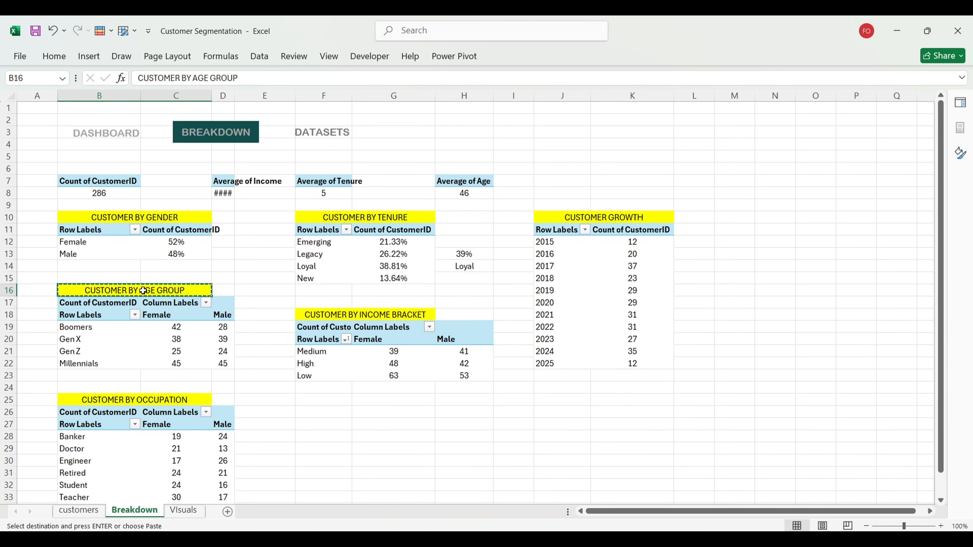
{"action": "mouse_move", "coordinate": [623, 528]}
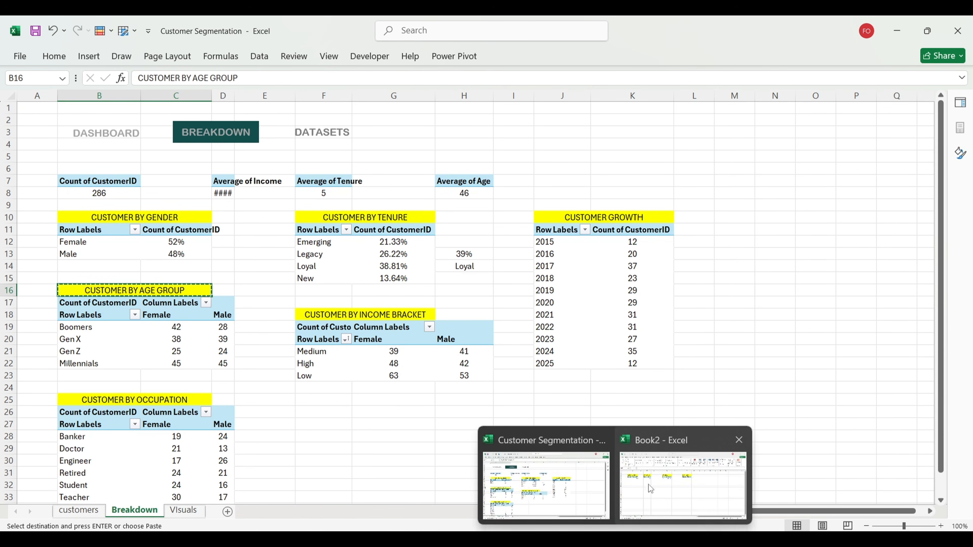
{"action": "left_click", "coordinate": [684, 479]}
{"action": "left_click", "coordinate": [70, 278]}
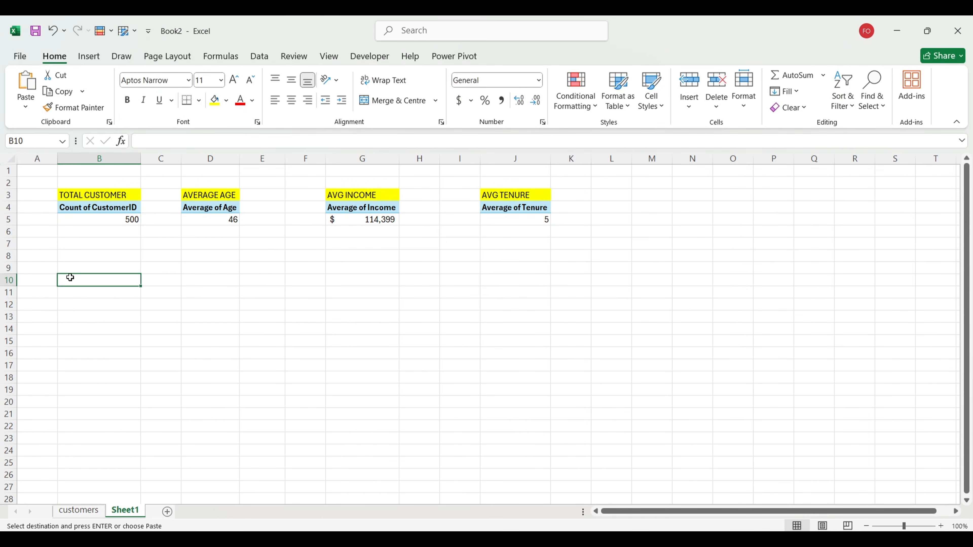
{"action": "key", "text": "ctrl+v"}
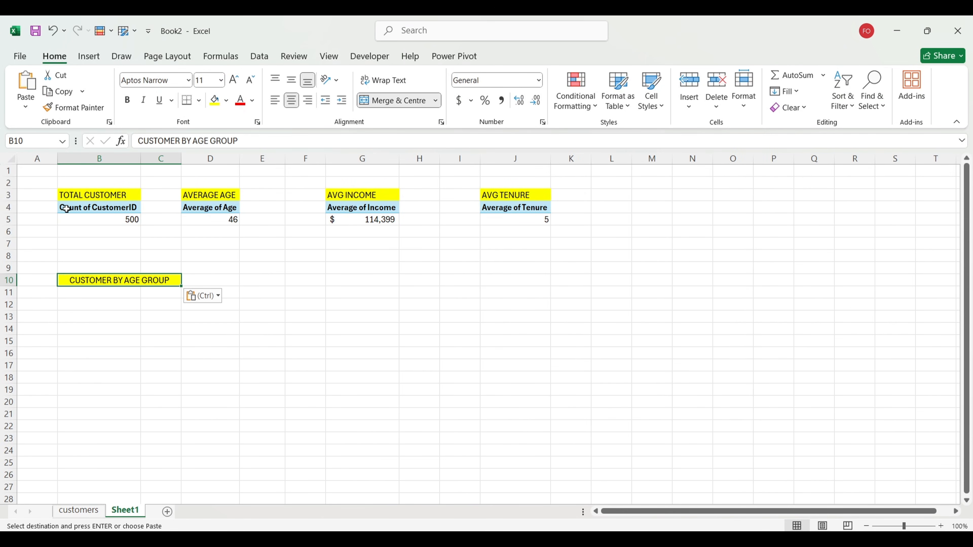
{"action": "left_click_drag", "start_coordinate": [66, 209], "coordinate": [112, 219]}
{"action": "key", "text": "ctrl+c"}
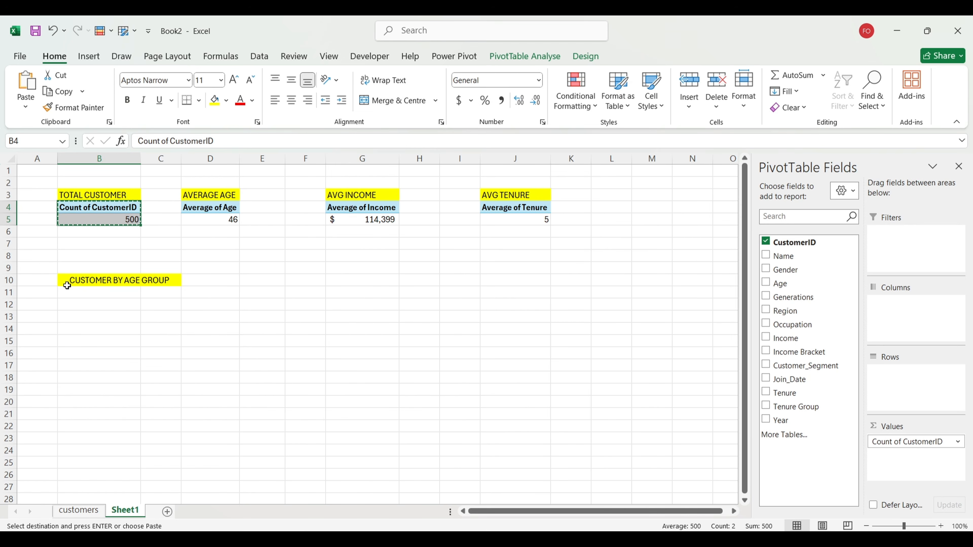
{"action": "left_click", "coordinate": [72, 293]}
{"action": "key", "text": "ctrl+v"}
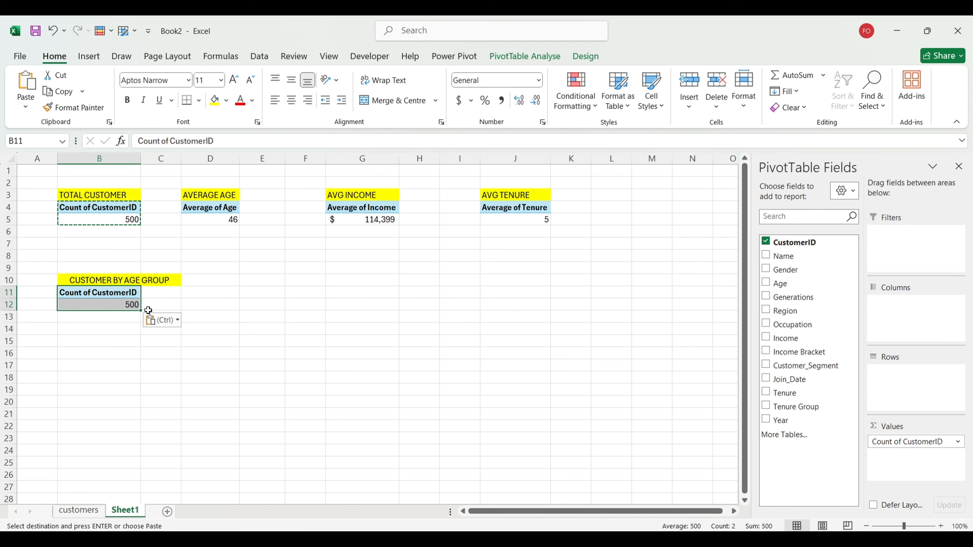
Step: Set the pasted pivot to Generations in Rows and Gender in Columns, with grand totals off
{"action": "left_click", "coordinate": [105, 306]}
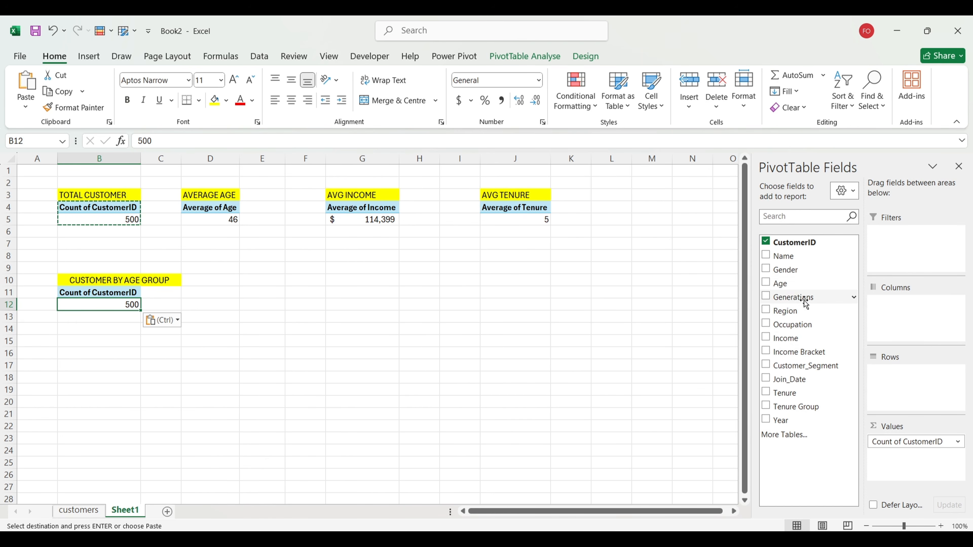
{"action": "left_click_drag", "start_coordinate": [806, 301], "coordinate": [917, 395]}
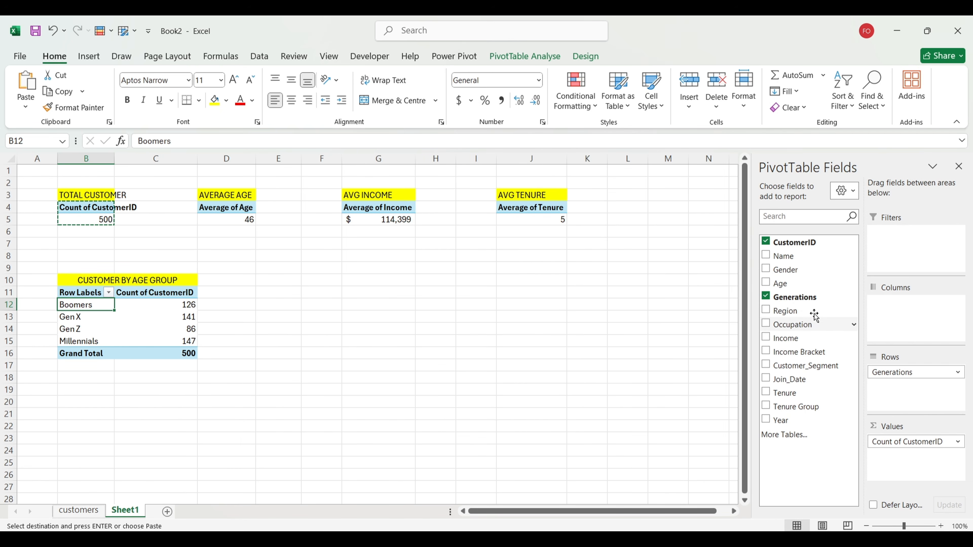
{"action": "left_click_drag", "start_coordinate": [798, 271], "coordinate": [909, 329]}
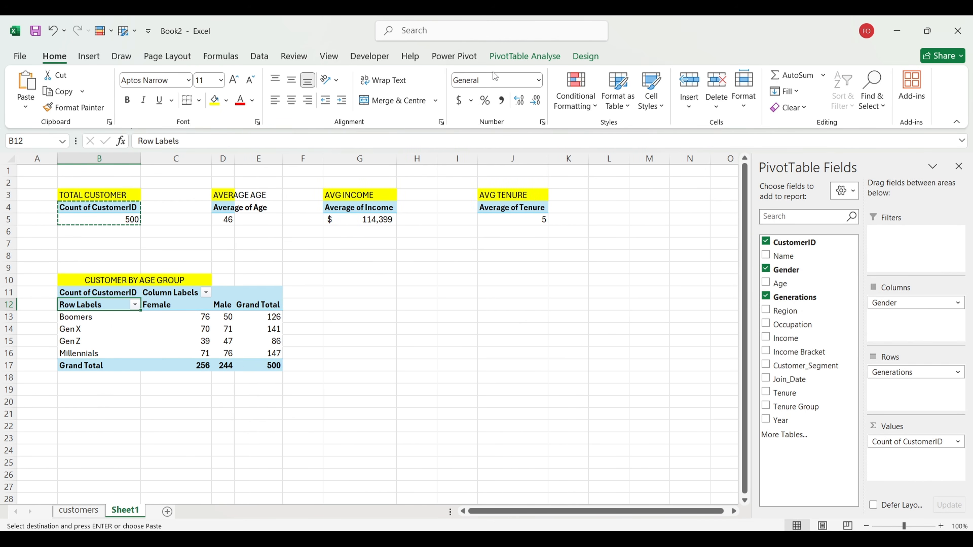
{"action": "left_click", "coordinate": [546, 56]}
{"action": "left_click", "coordinate": [592, 57]}
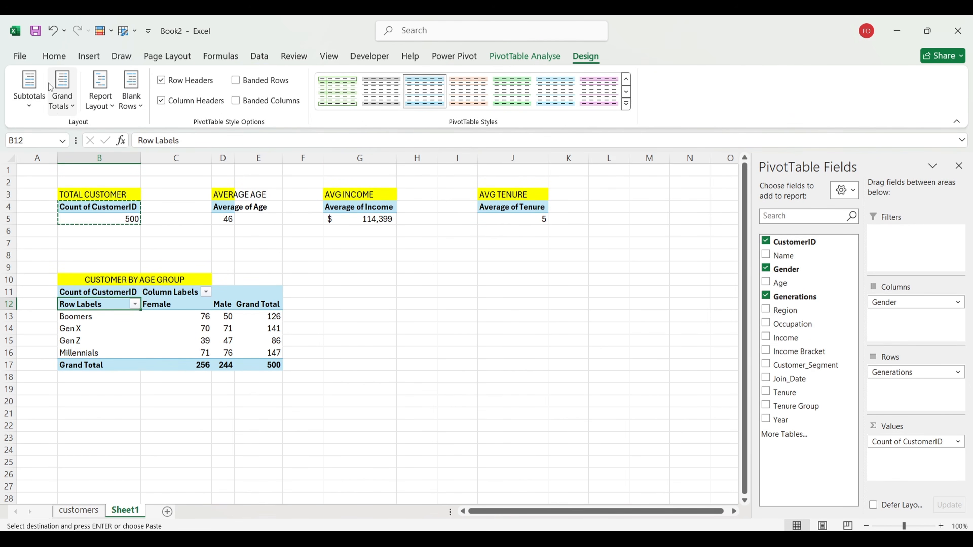
{"action": "left_click", "coordinate": [61, 92]}
{"action": "left_click", "coordinate": [112, 133]}
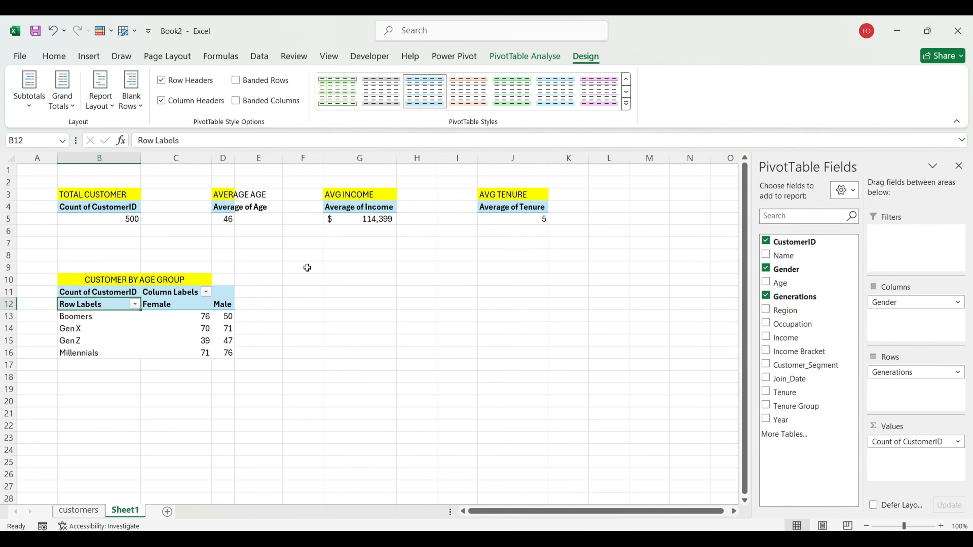
{"action": "left_click", "coordinate": [301, 377]}
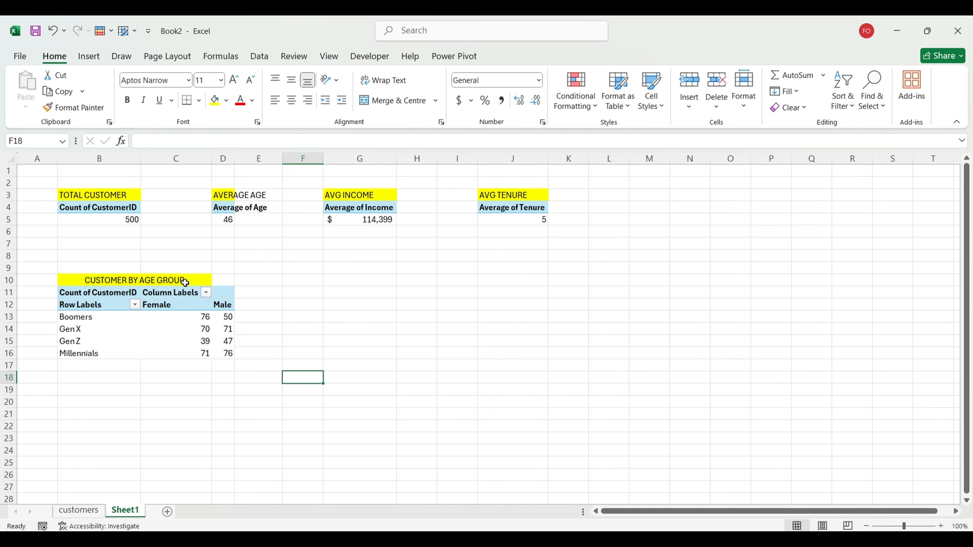
Step: Check the merged age-group header, then return to the Customer Segmentation workbook
{"action": "left_click", "coordinate": [106, 278]}
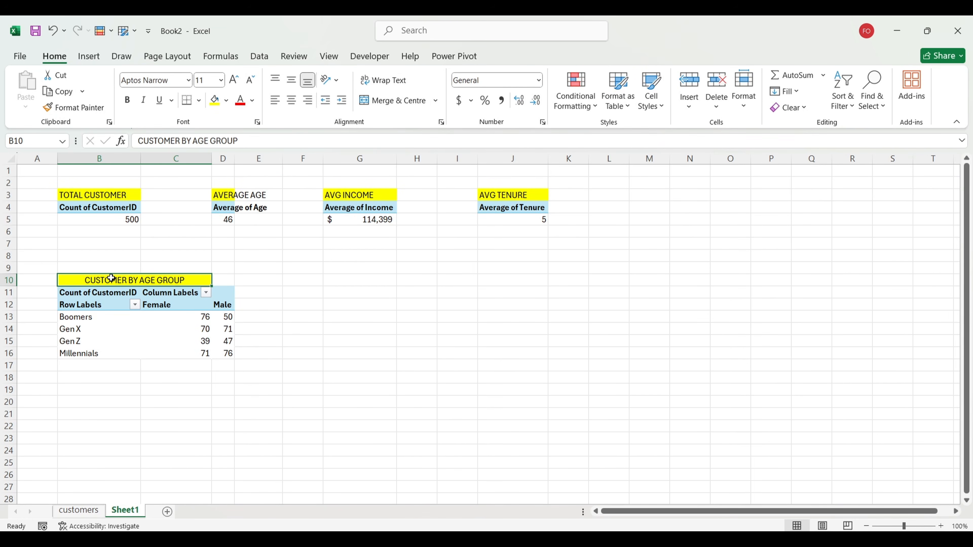
{"action": "left_click", "coordinate": [357, 355]}
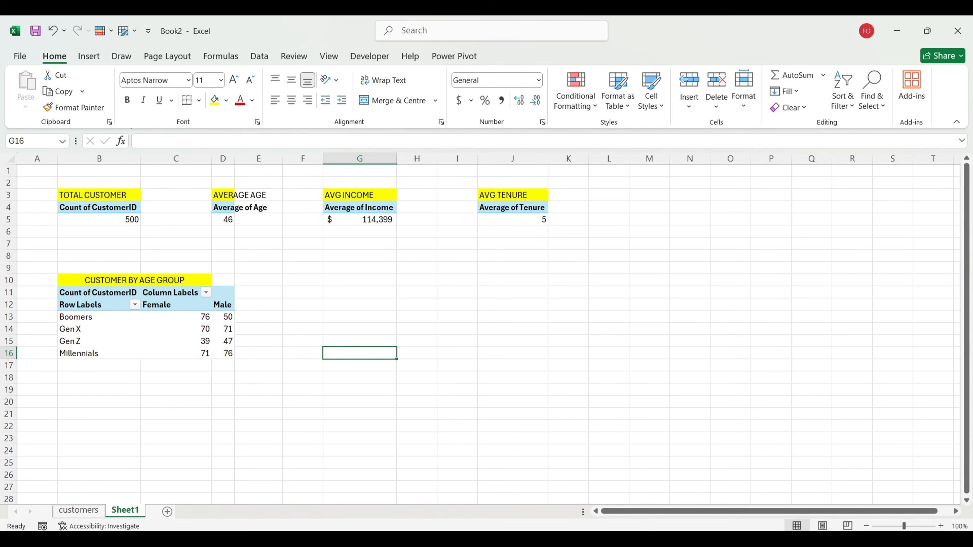
{"action": "left_click", "coordinate": [585, 496]}
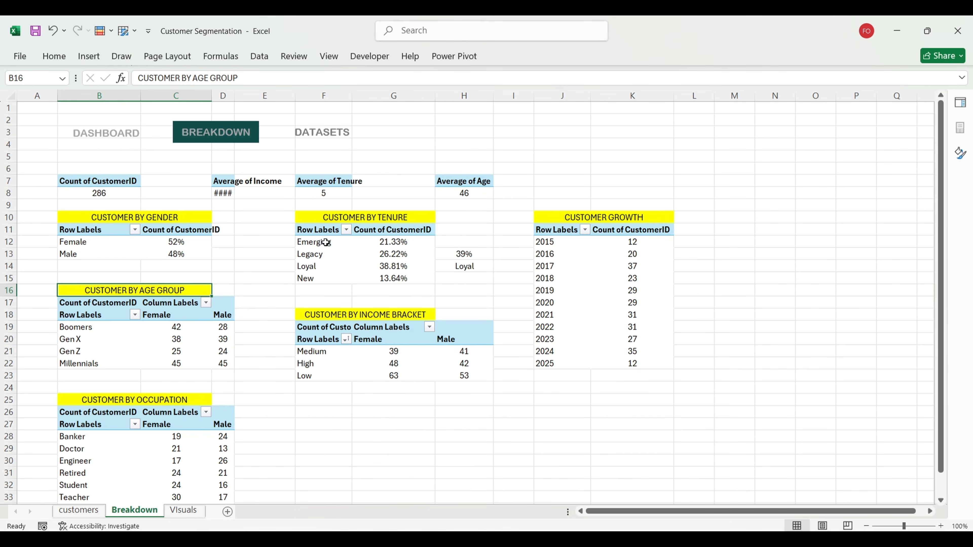
Step: Copy the CUSTOMER BY TENURE header into Book2's G10 and the average-age pivot into G11
{"action": "left_click", "coordinate": [333, 218]}
{"action": "key", "text": "ctrl+c"}
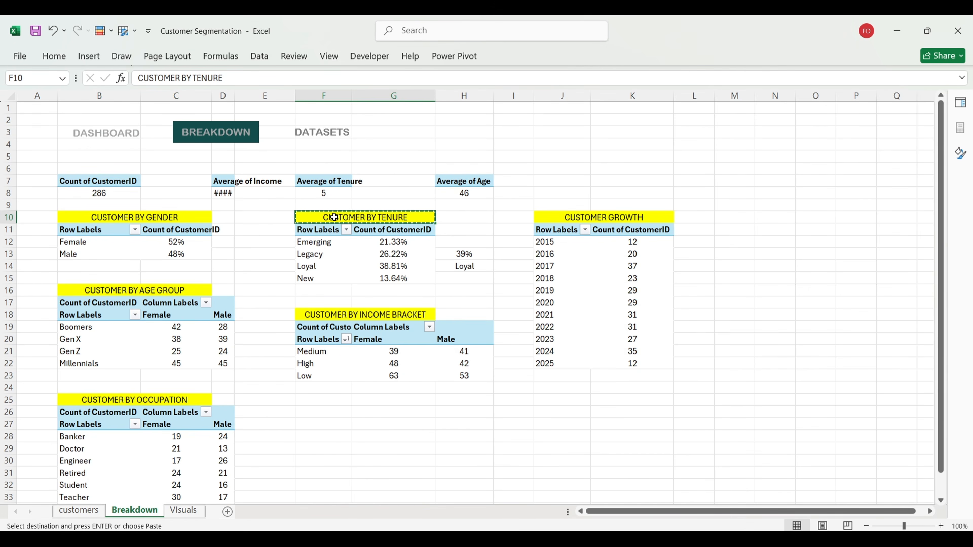
{"action": "mouse_move", "coordinate": [643, 540]}
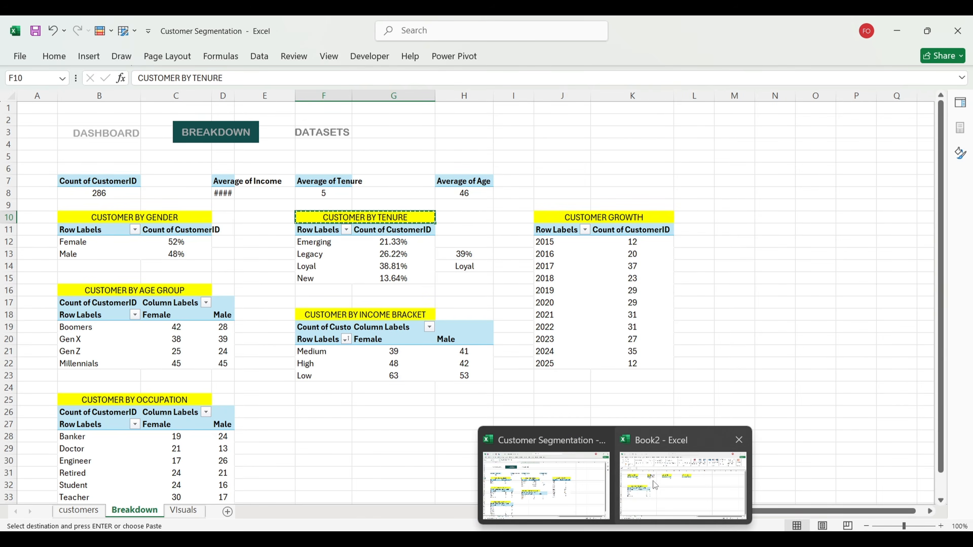
{"action": "left_click", "coordinate": [684, 489]}
{"action": "left_click", "coordinate": [367, 278]}
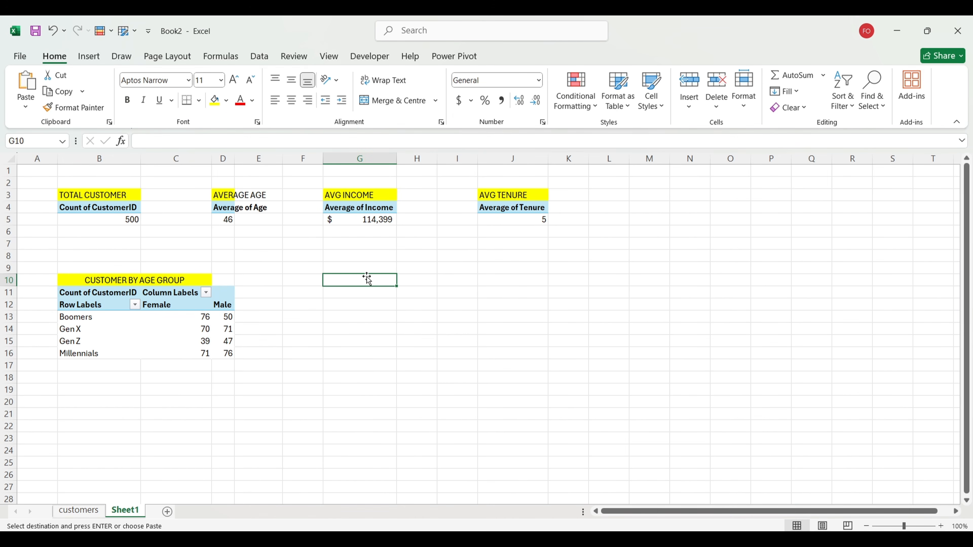
{"action": "key", "text": "ctrl+v"}
{"action": "left_click", "coordinate": [360, 293]}
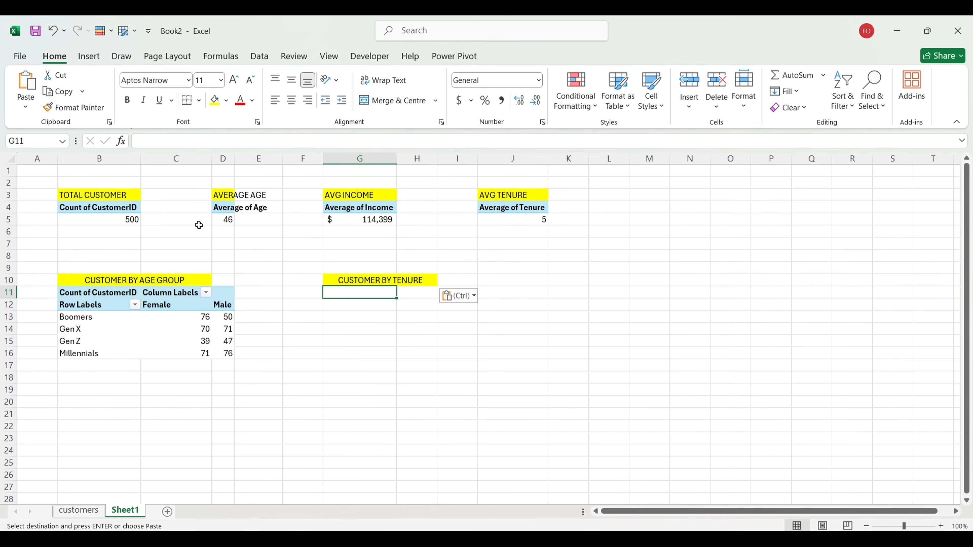
{"action": "left_click_drag", "start_coordinate": [222, 207], "coordinate": [225, 219]}
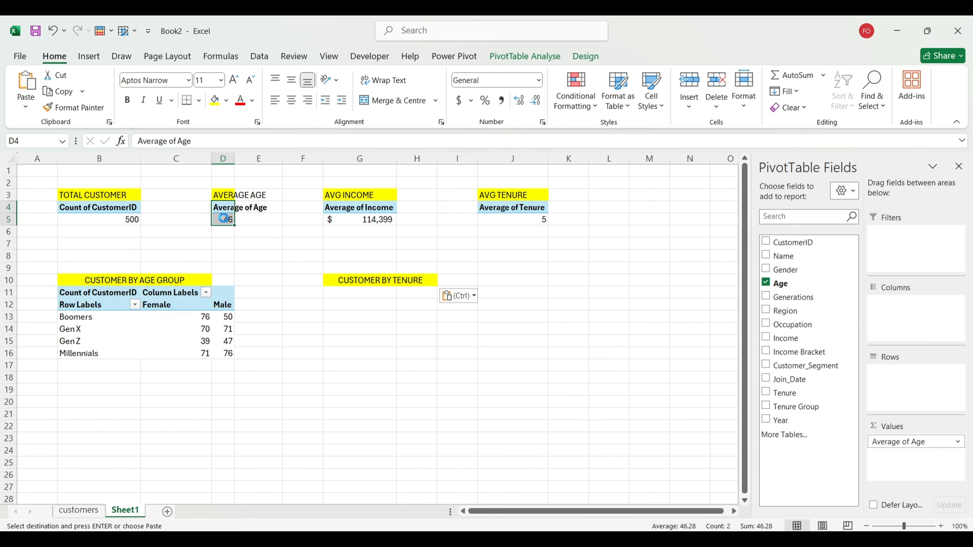
{"action": "key", "text": "ctrl+c"}
{"action": "left_click", "coordinate": [347, 289]}
{"action": "key", "text": "ctrl+v"}
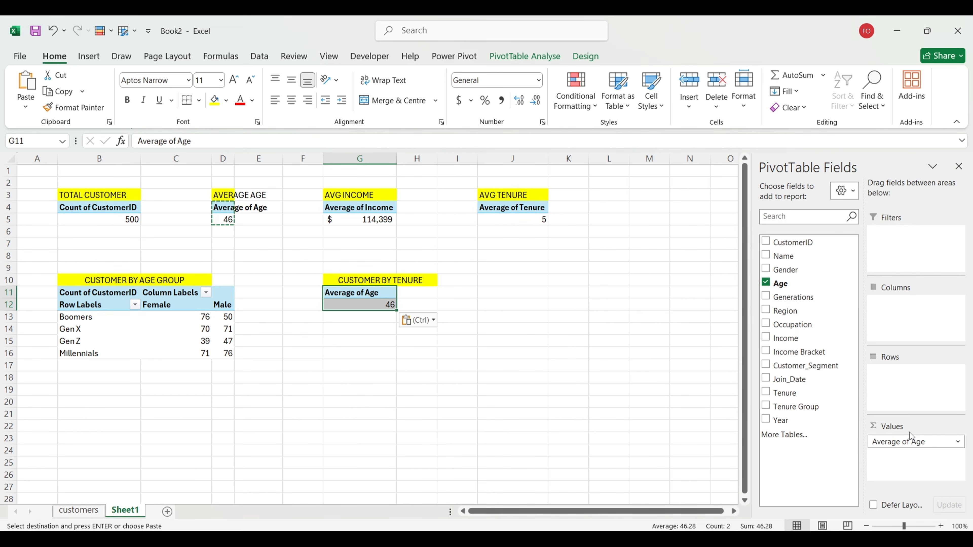
Step: Replace Average of Age with Tenure Group rows, showing counts as percentages of the total
{"action": "mouse_move", "coordinate": [912, 441]}
{"action": "left_mouse_down"}
{"action": "mouse_move", "coordinate": [827, 411]}
{"action": "mouse_move", "coordinate": [798, 219]}
{"action": "mouse_move", "coordinate": [843, 426]}
{"action": "mouse_move", "coordinate": [905, 441]}
{"action": "left_mouse_up"}
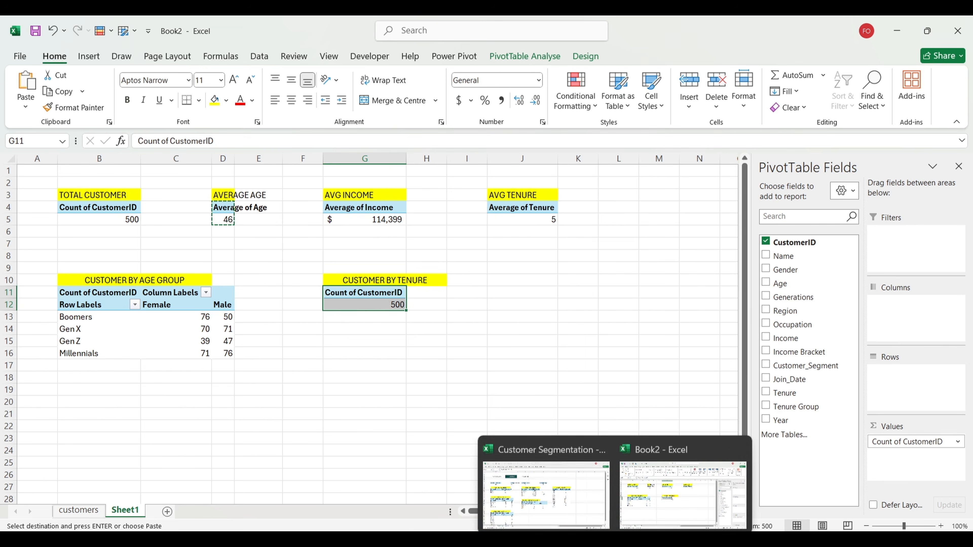
{"action": "mouse_move", "coordinate": [587, 494]}
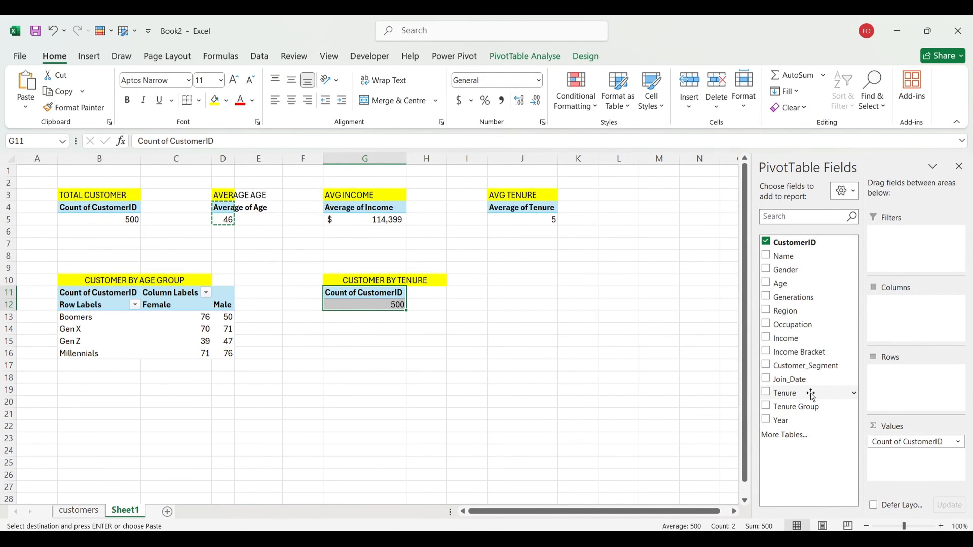
{"action": "left_click_drag", "start_coordinate": [804, 406], "coordinate": [927, 389]}
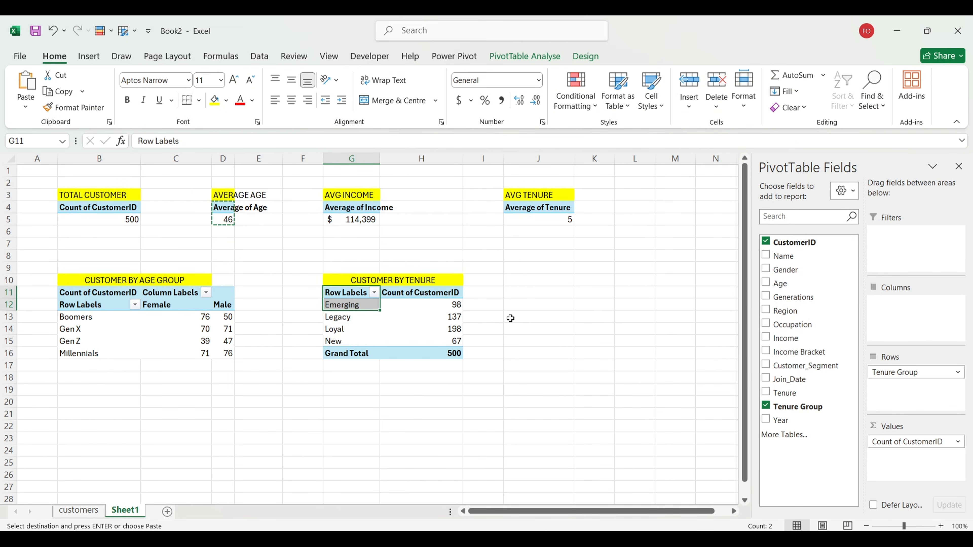
{"action": "left_click", "coordinate": [448, 315]}
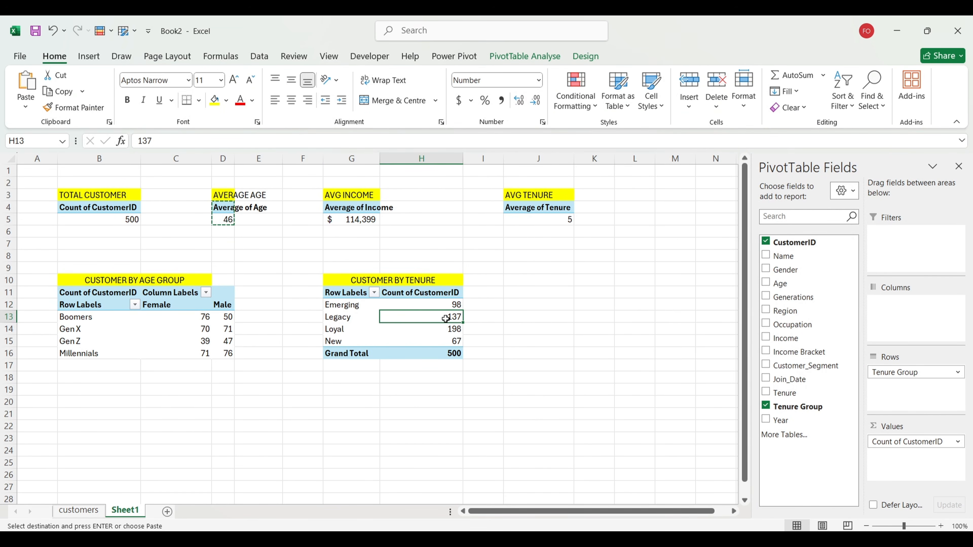
{"action": "right_click", "coordinate": [446, 320]}
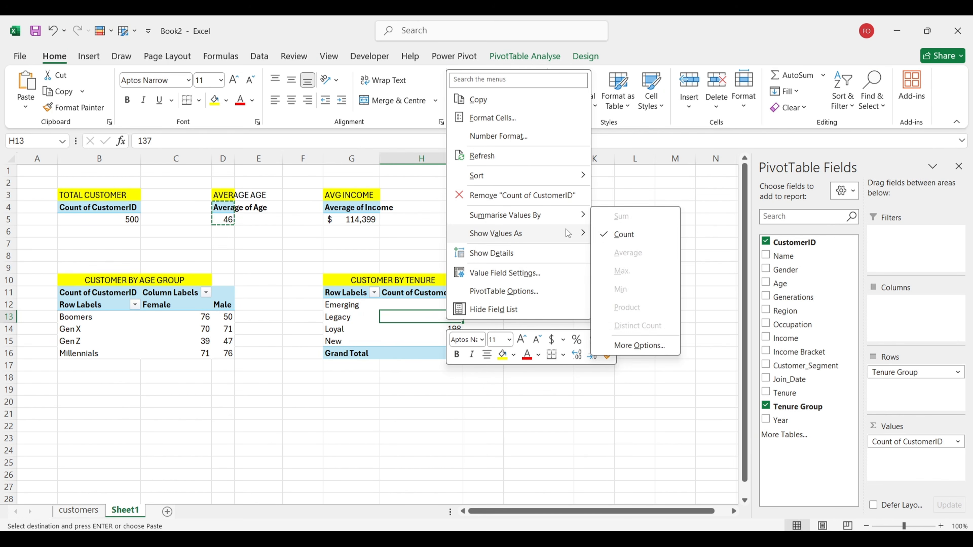
{"action": "left_click", "coordinate": [622, 259]}
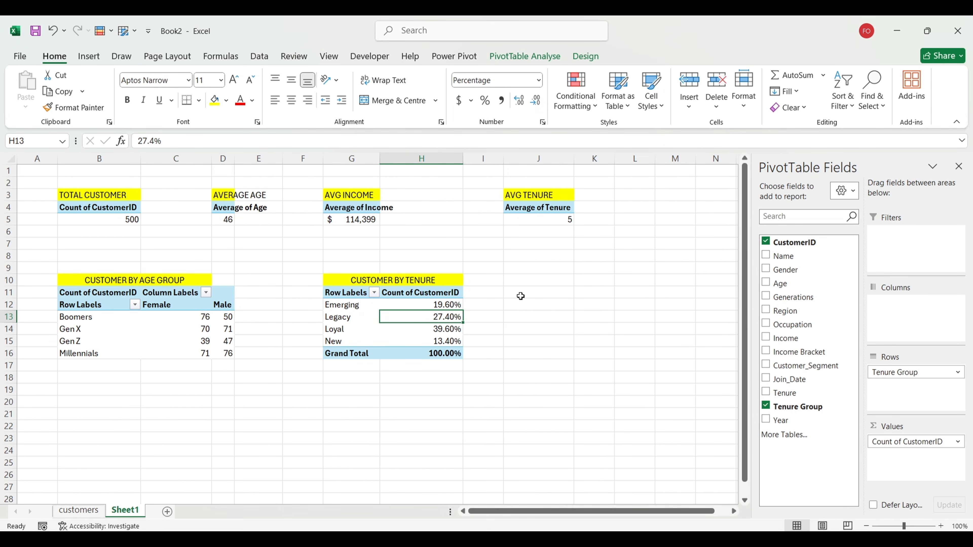
Step: Turn off grand totals for rows and columns in the tenure pivot
{"action": "left_click", "coordinate": [434, 355]}
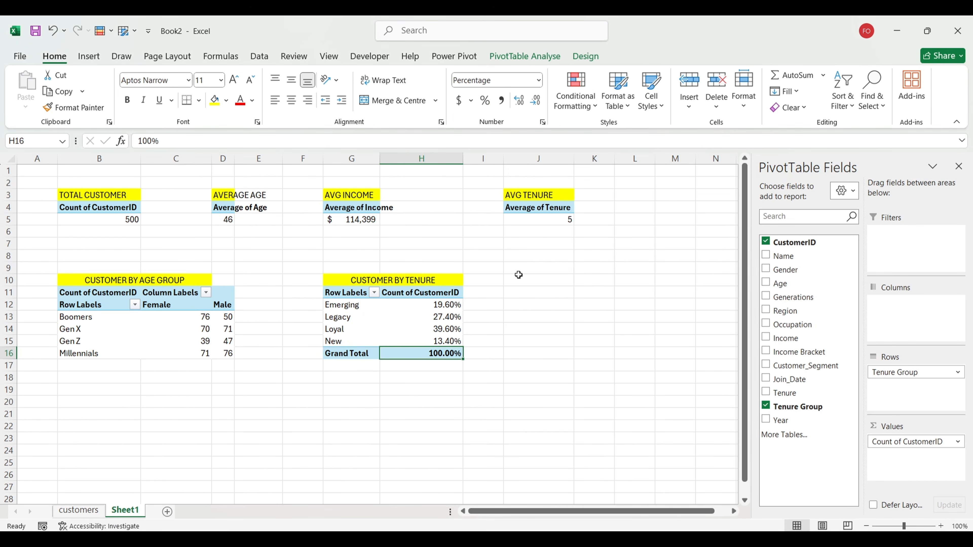
{"action": "left_click", "coordinate": [583, 56]}
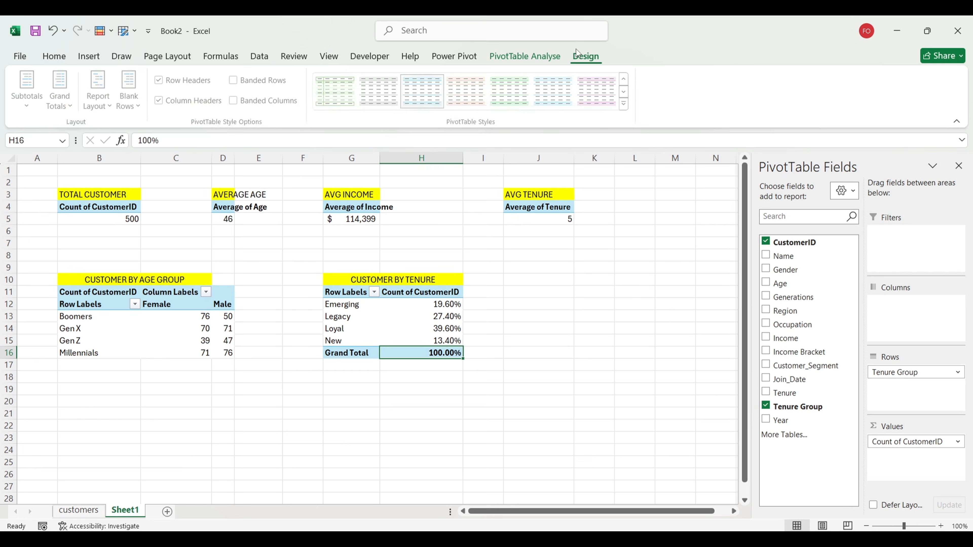
{"action": "left_click", "coordinate": [60, 111]}
{"action": "left_click", "coordinate": [77, 130]}
{"action": "left_click", "coordinate": [495, 356]}
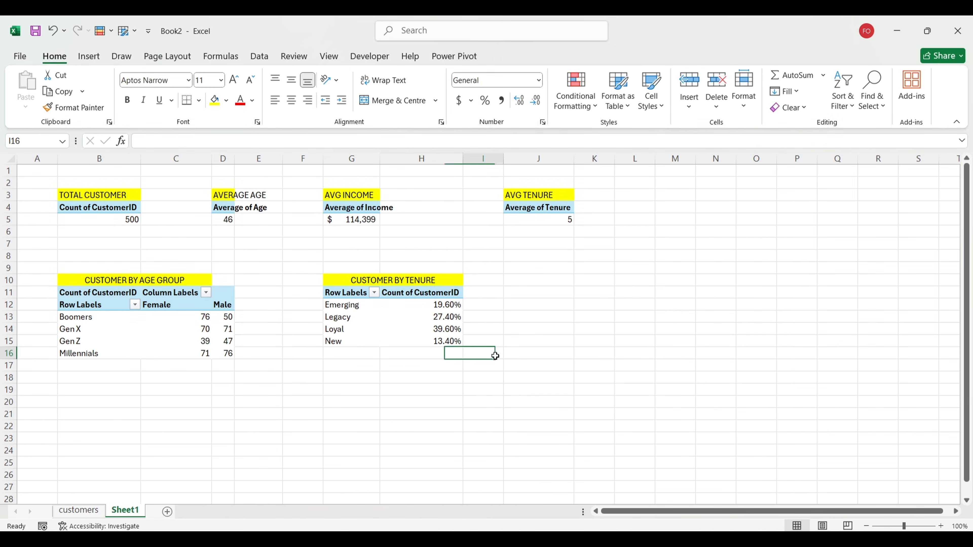
{"action": "scroll", "coordinate": [381, 402], "scroll_direction": "down", "scroll_amount": 3}
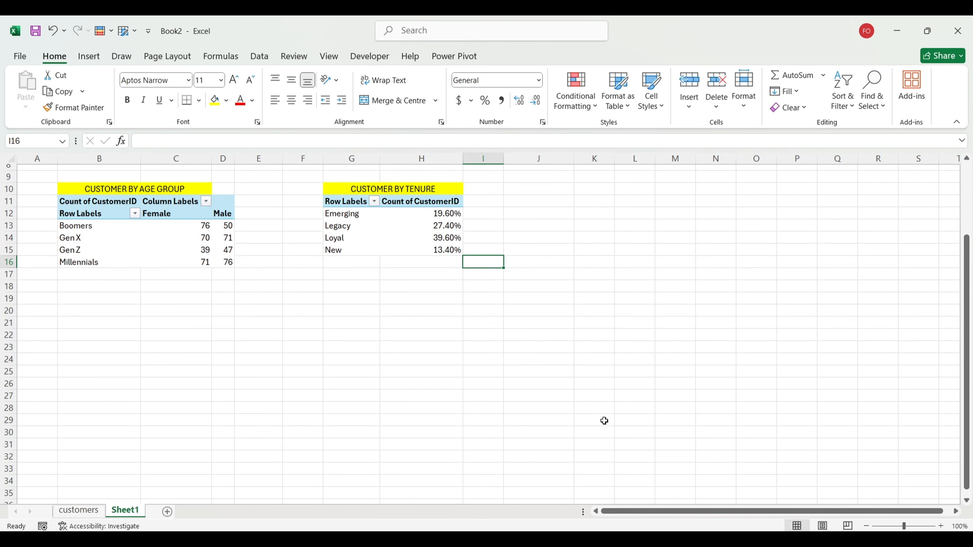
Step: Copy the CUSTOMER BY OCCUPATION heading from Customer Segmentation into Book2's B20
{"action": "left_click", "coordinate": [544, 483]}
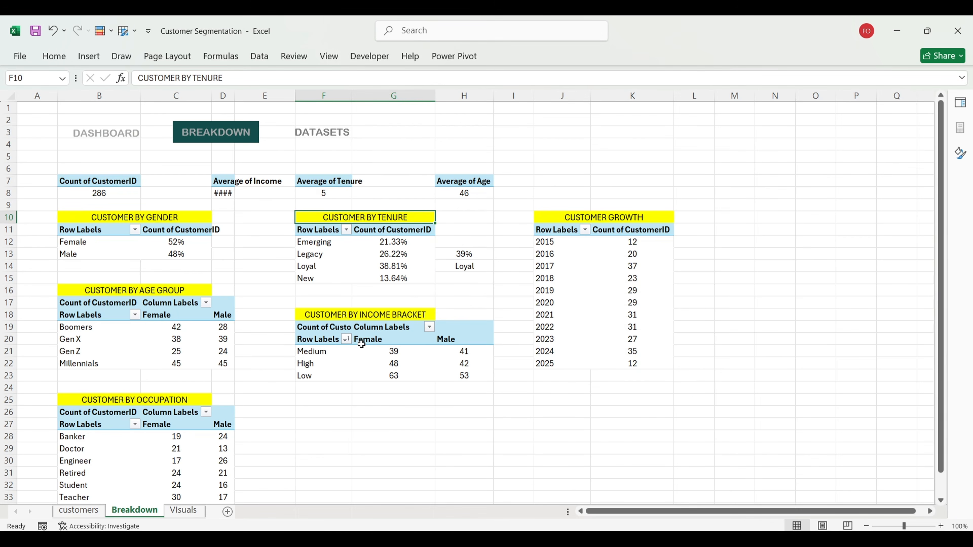
{"action": "scroll", "coordinate": [144, 436], "scroll_direction": "down", "scroll_amount": 2}
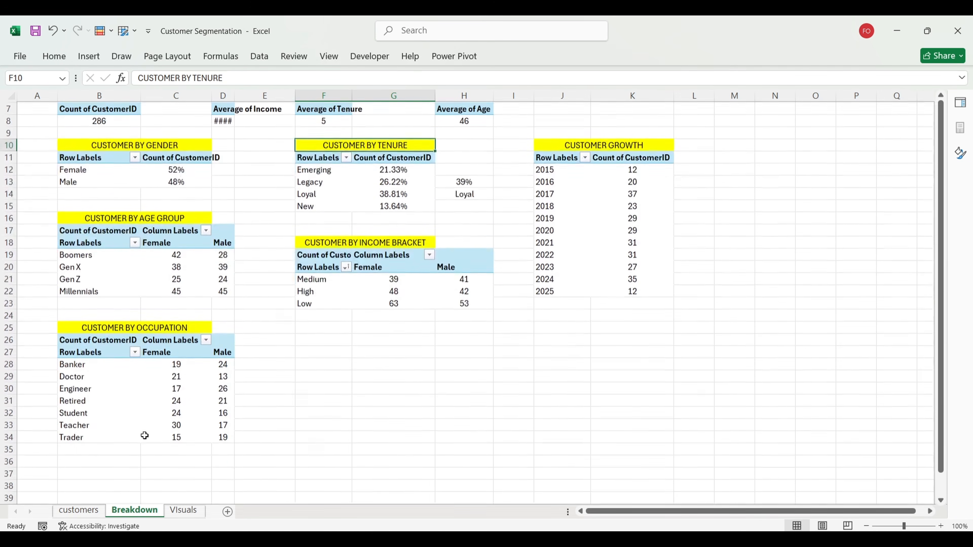
{"action": "left_click", "coordinate": [82, 330]}
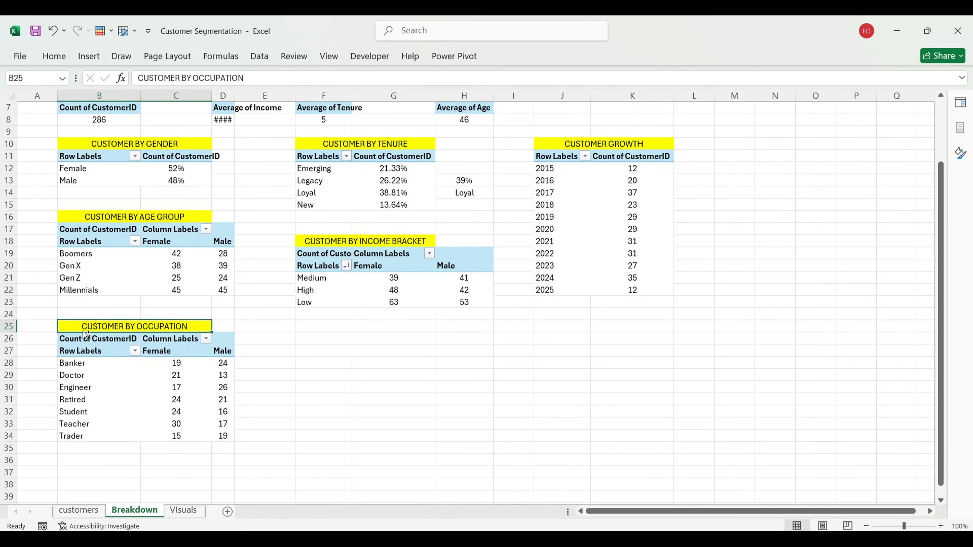
{"action": "key", "text": "ctrl+c"}
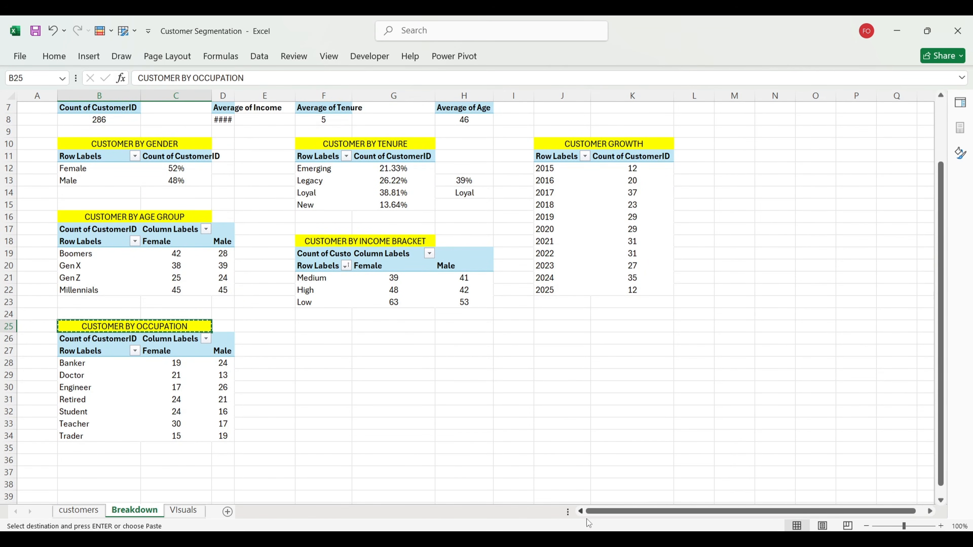
{"action": "mouse_move", "coordinate": [615, 539]}
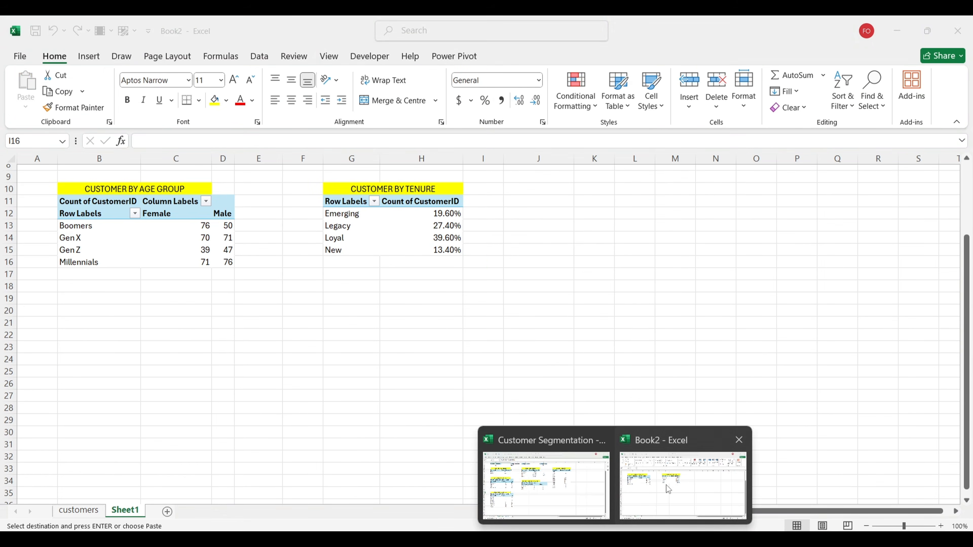
{"action": "left_click", "coordinate": [668, 490]}
{"action": "left_click", "coordinate": [84, 306]}
{"action": "key", "text": "ctrl+v"}
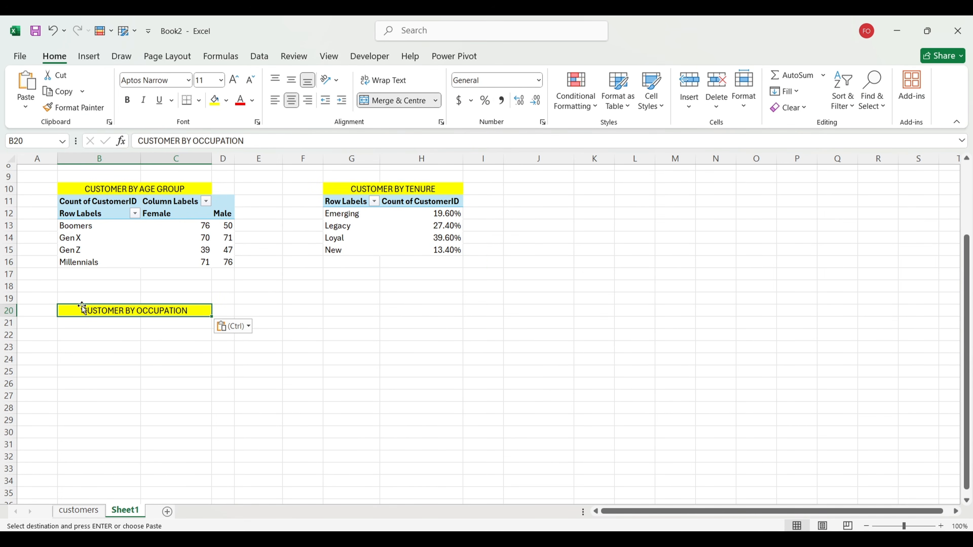
{"action": "left_click", "coordinate": [93, 333]}
Step: Copy the age-group pivot to B21 under the occupation heading
{"action": "left_click", "coordinate": [317, 212]}
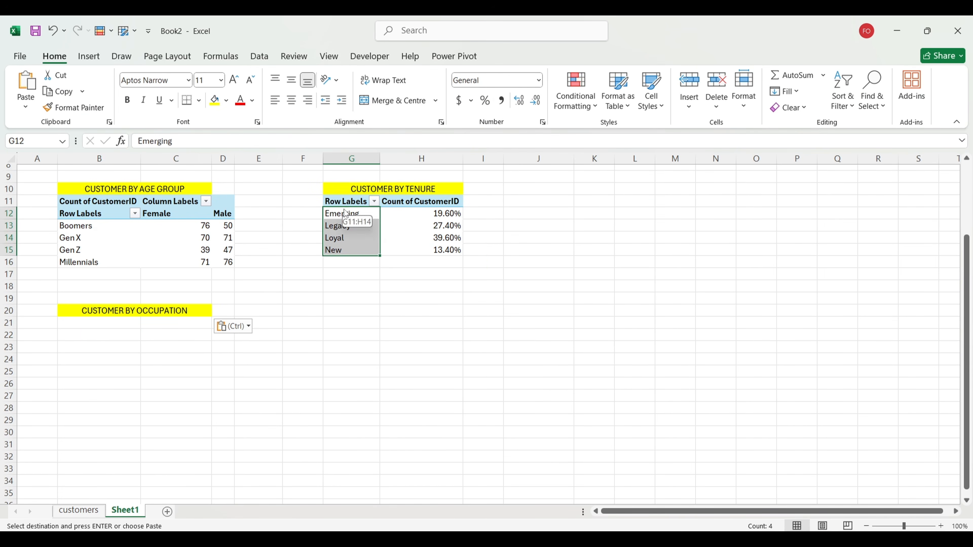
{"action": "left_click", "coordinate": [278, 251]}
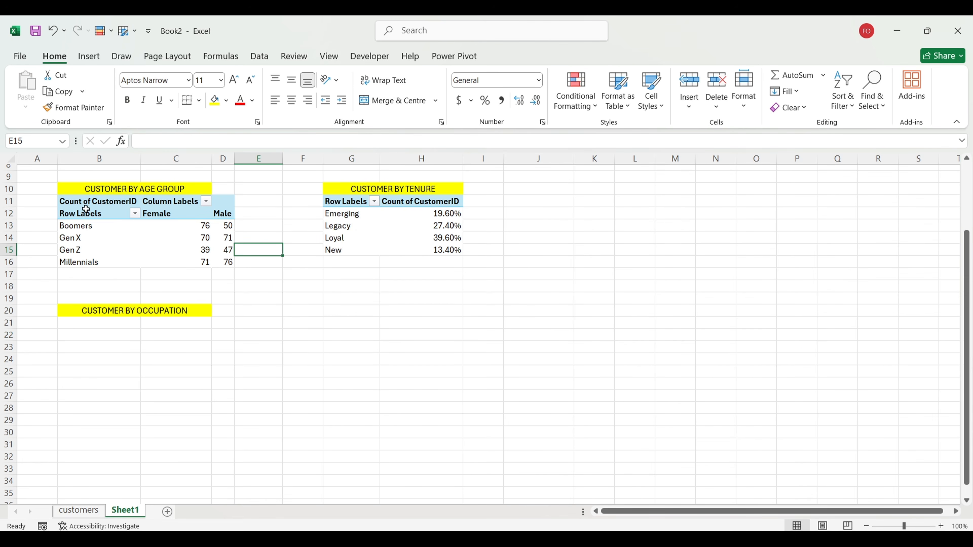
{"action": "left_click_drag", "start_coordinate": [86, 211], "coordinate": [185, 234]}
{"action": "left_click", "coordinate": [94, 199]}
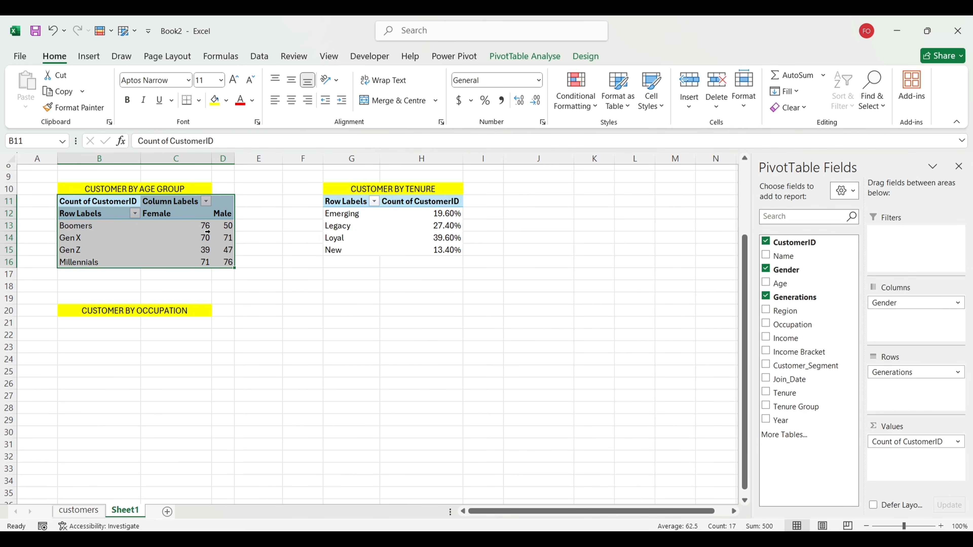
{"action": "key", "text": "ctrl+c"}
{"action": "left_click", "coordinate": [70, 323]}
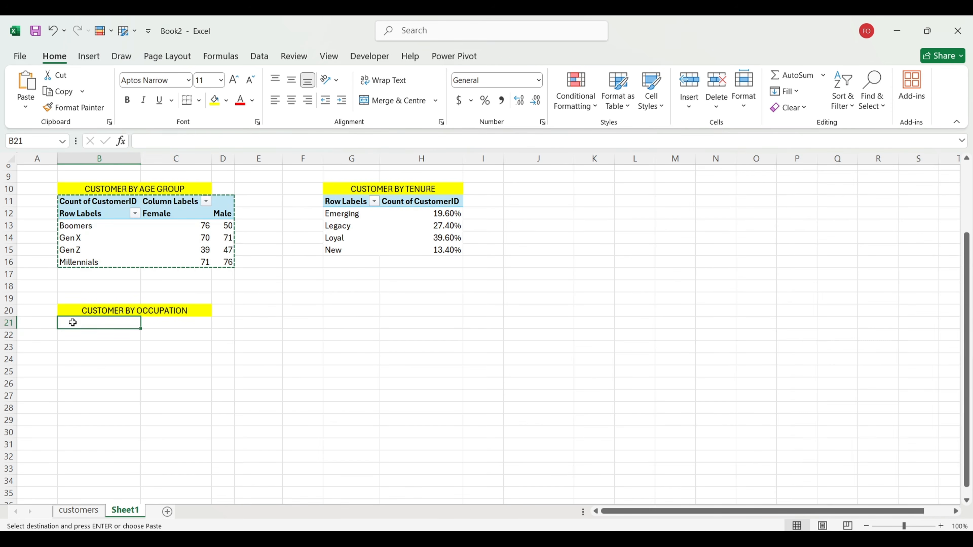
{"action": "key", "text": "ctrl+v"}
Step: Swap Generations for Occupation in the B21 pivot's rows and paste another pivot copy at G21
{"action": "left_click", "coordinate": [133, 359]}
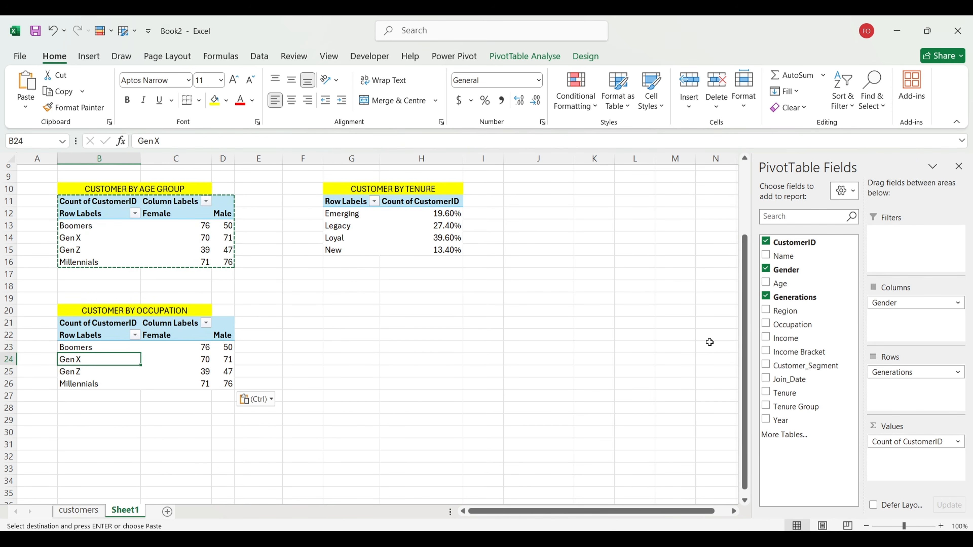
{"action": "mouse_move", "coordinate": [893, 372]}
{"action": "left_mouse_down"}
{"action": "mouse_move", "coordinate": [793, 366]}
{"action": "mouse_move", "coordinate": [793, 354]}
{"action": "mouse_move", "coordinate": [896, 381]}
{"action": "left_mouse_up"}
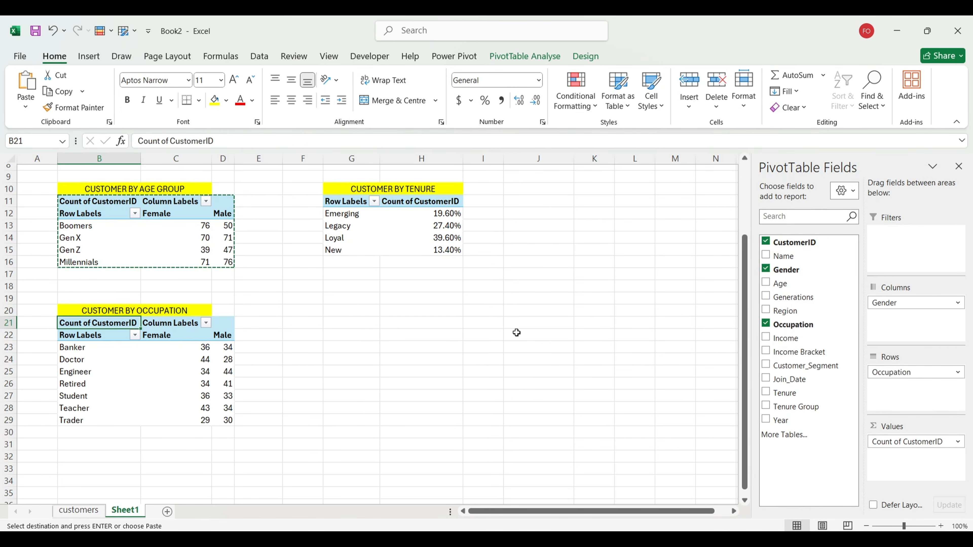
{"action": "left_click", "coordinate": [396, 344]}
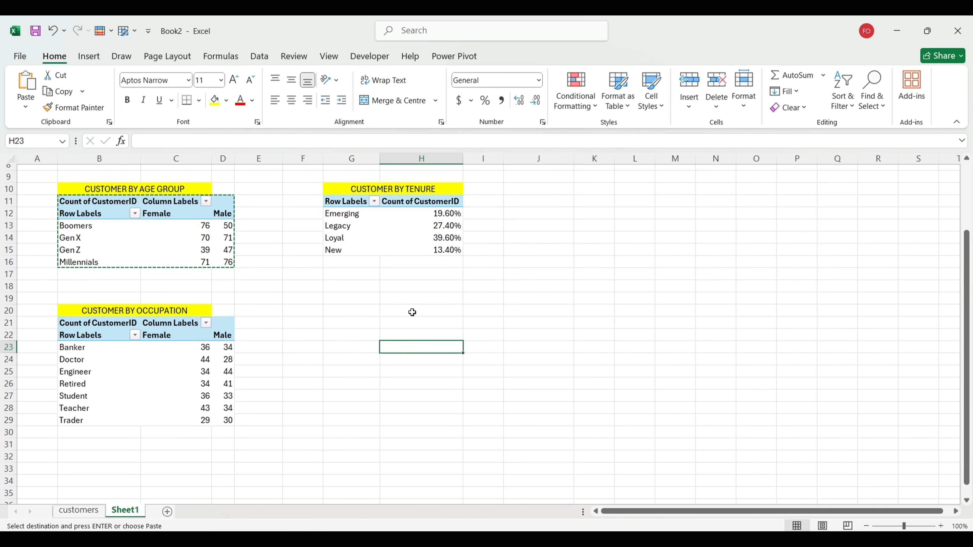
{"action": "left_click", "coordinate": [350, 322]}
{"action": "key", "text": "ctrl+v"}
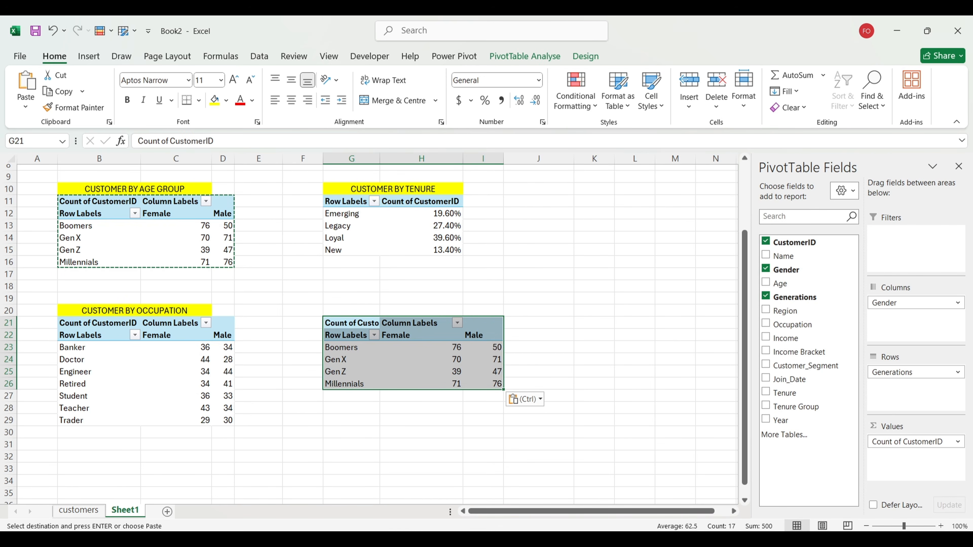
Step: Copy the CUSTOMER BY INCOME BRACKET heading from Customer Segmentation and return to Book2
{"action": "left_click", "coordinate": [555, 458]}
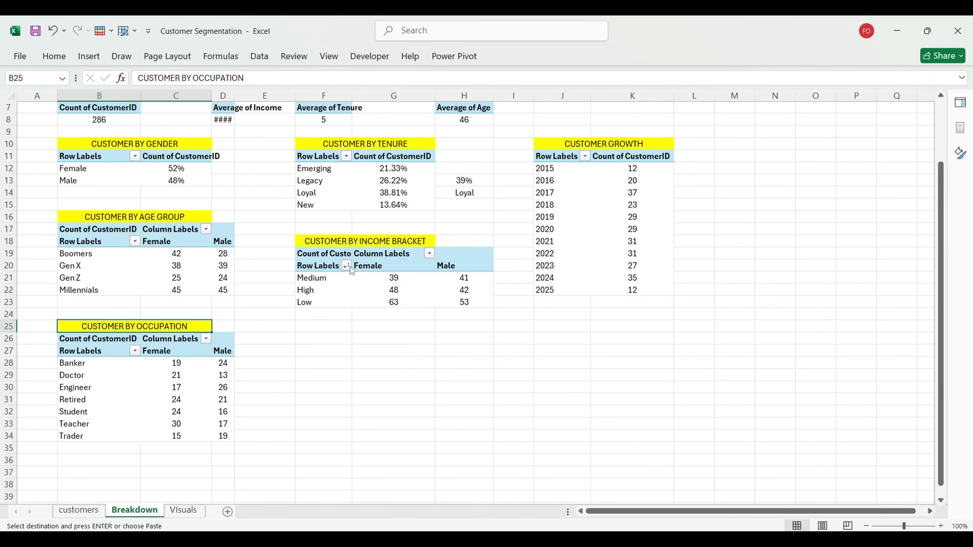
{"action": "left_click", "coordinate": [334, 239]}
{"action": "key", "text": "ctrl+c"}
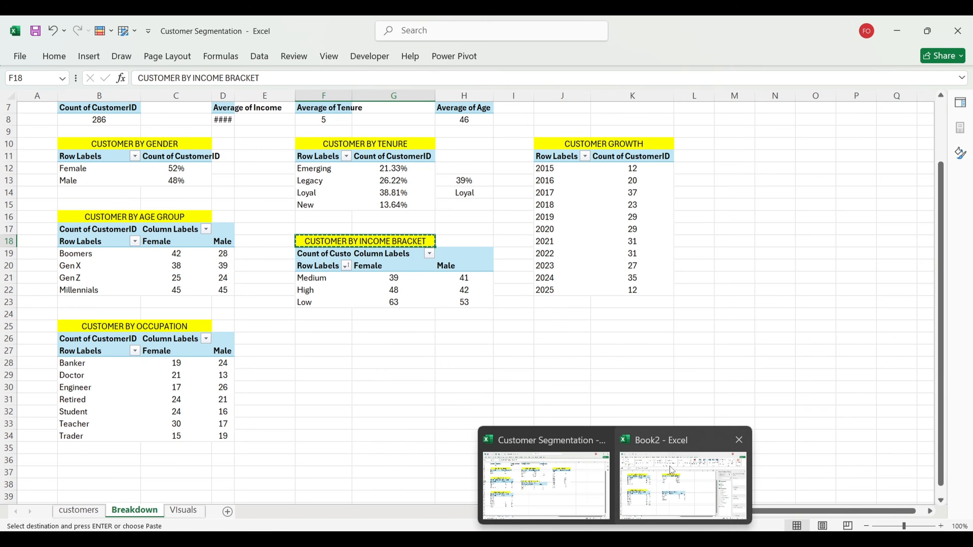
{"action": "left_click", "coordinate": [677, 480]}
Step: Paste the income bracket heading at G20 and group the G21 pivot by Income Bracket instead of Generations
{"action": "left_click", "coordinate": [362, 310]}
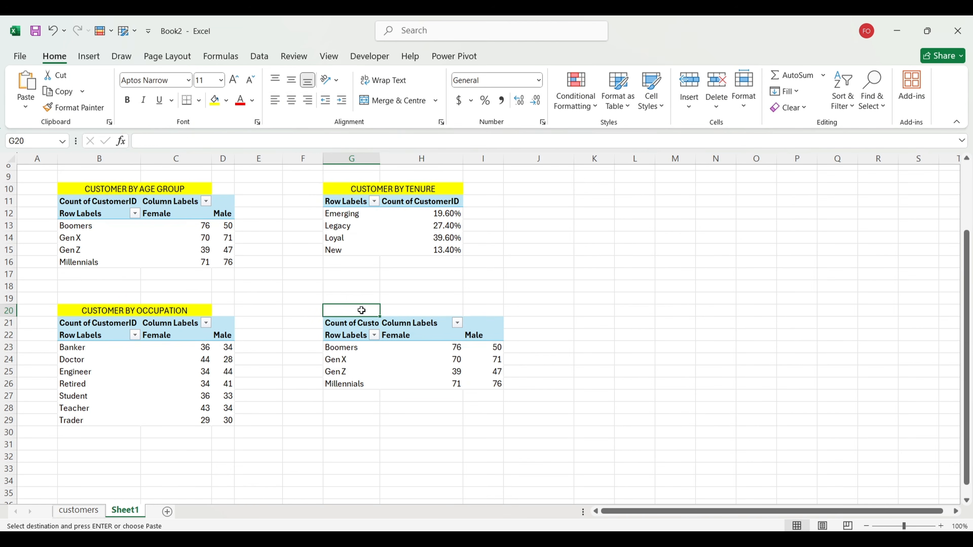
{"action": "key", "text": "ctrl+v"}
{"action": "left_click", "coordinate": [360, 359]}
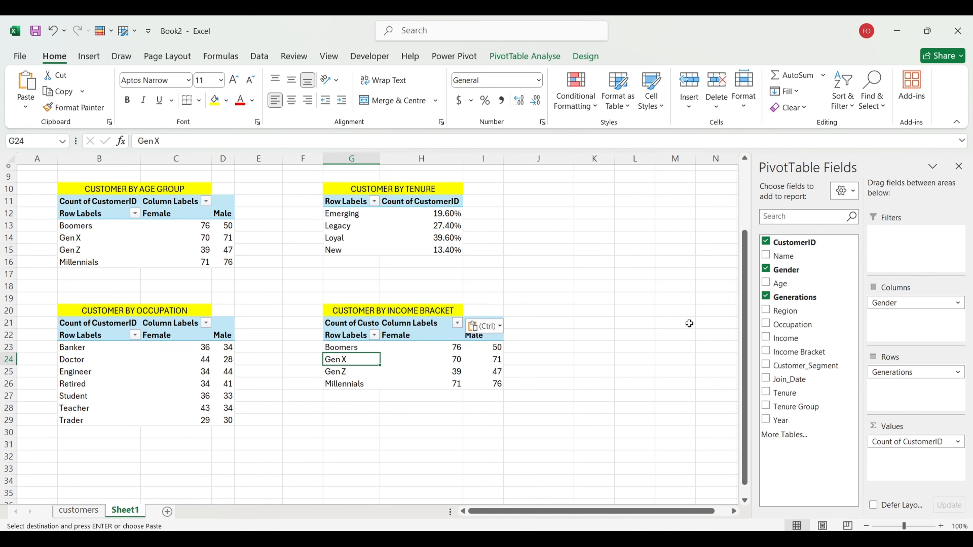
{"action": "mouse_move", "coordinate": [896, 374]}
{"action": "left_mouse_down"}
{"action": "mouse_move", "coordinate": [823, 368]}
{"action": "mouse_move", "coordinate": [938, 408]}
{"action": "mouse_move", "coordinate": [908, 389]}
{"action": "left_mouse_up"}
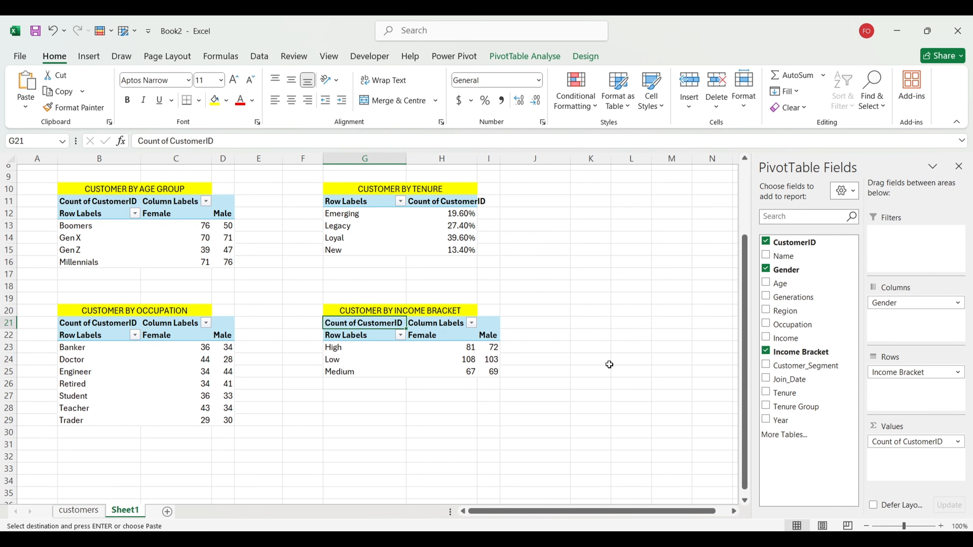
{"action": "left_click", "coordinate": [568, 384]}
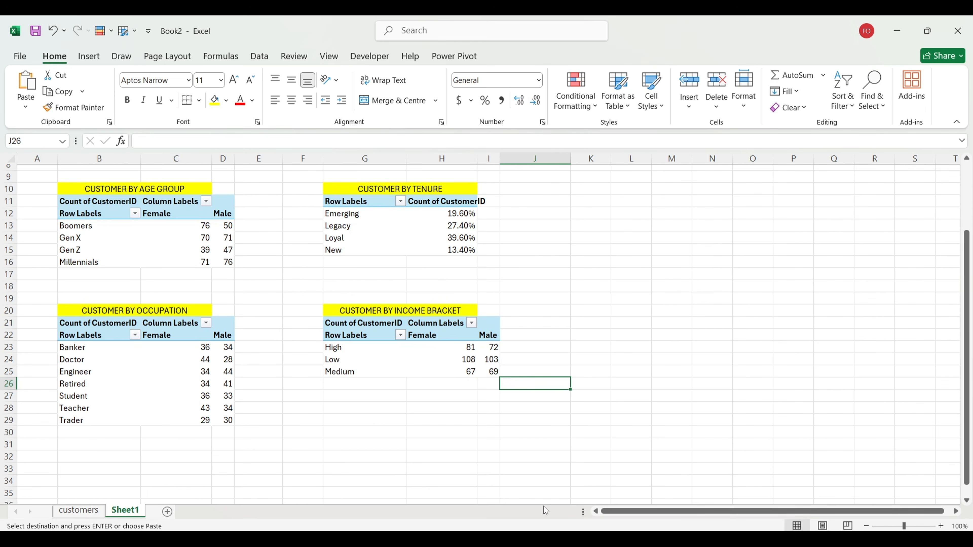
Step: Copy the CUSTOMER GROWTH heading from Customer Segmentation into Book2's L10
{"action": "mouse_move", "coordinate": [615, 539]}
{"action": "left_click", "coordinate": [547, 480]}
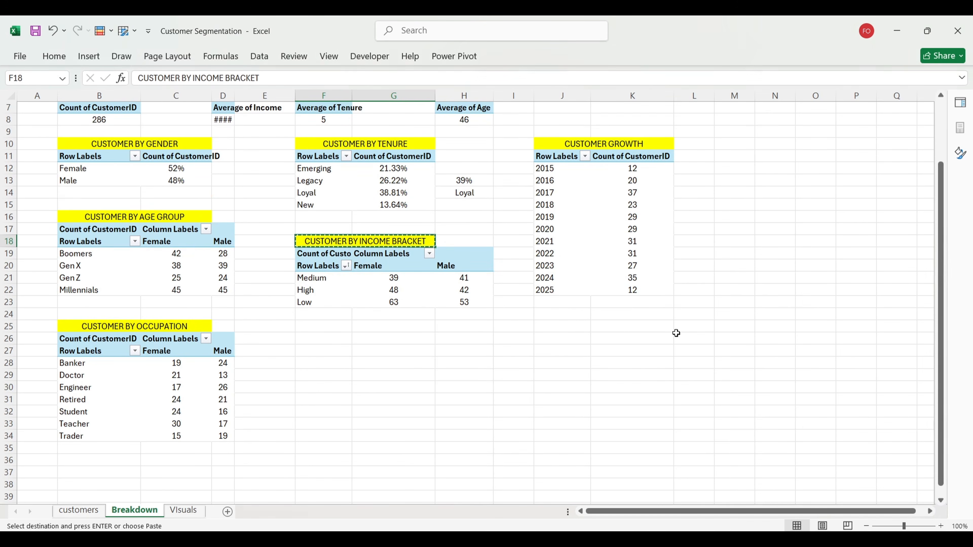
{"action": "left_click", "coordinate": [562, 141]}
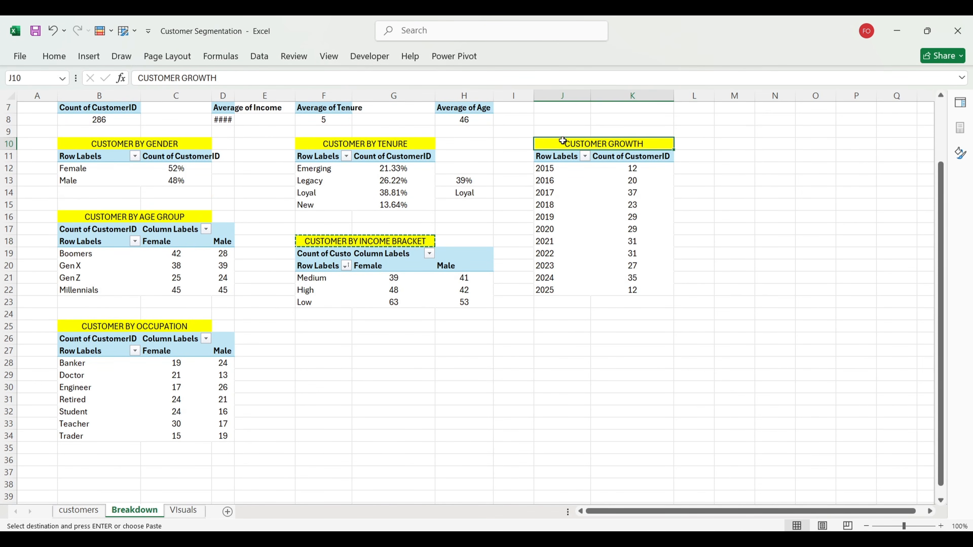
{"action": "key", "text": "ctrl+c"}
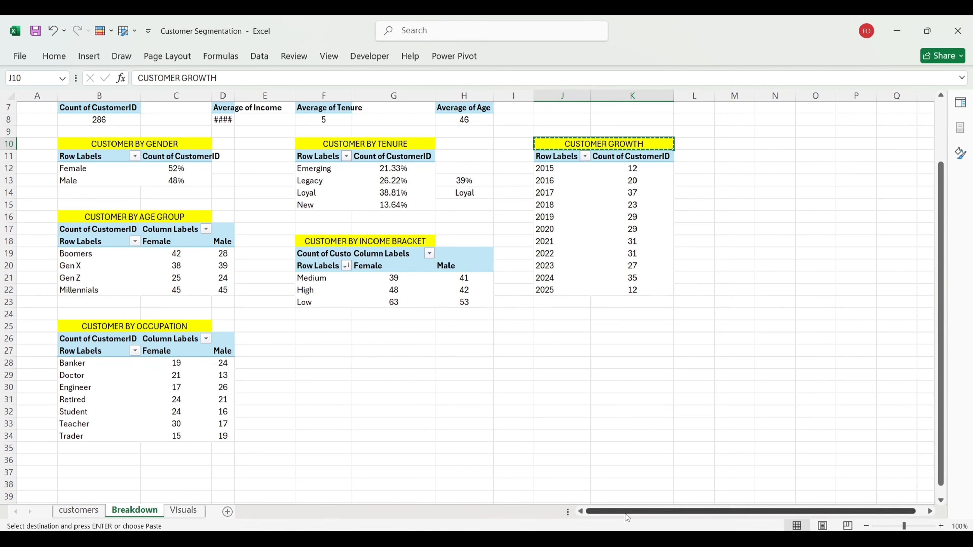
{"action": "mouse_move", "coordinate": [615, 539]}
{"action": "left_click", "coordinate": [651, 478]}
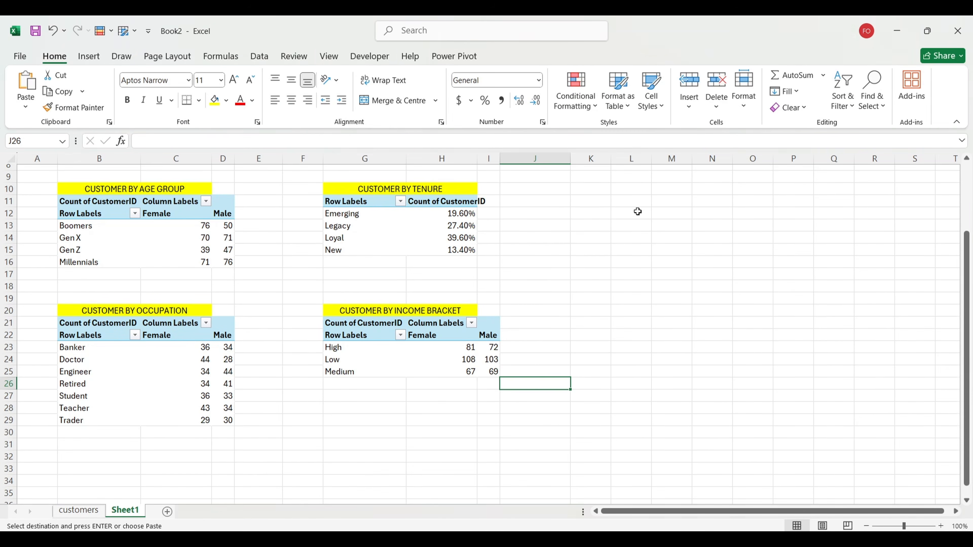
{"action": "left_click", "coordinate": [628, 191]}
{"action": "key", "text": "ctrl+v"}
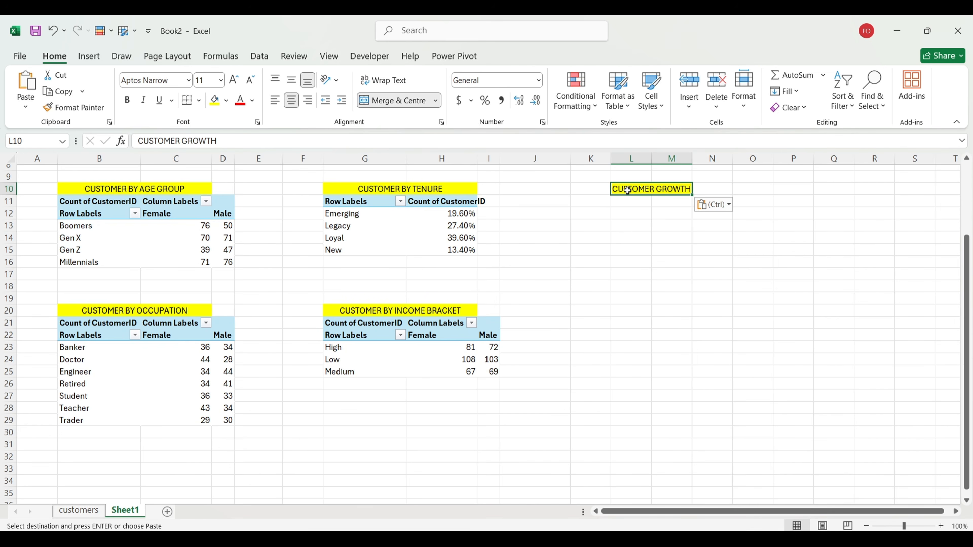
{"action": "key", "text": "Down"}
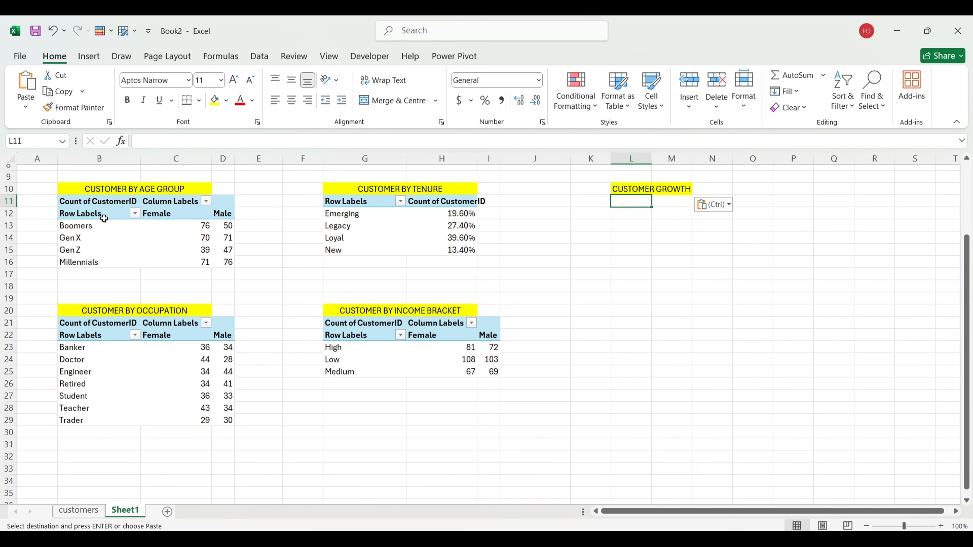
Step: Copy the age-group pivot to L11 under the growth heading
{"action": "left_click_drag", "start_coordinate": [95, 206], "coordinate": [223, 257]}
{"action": "key", "text": "ctrl+c"}
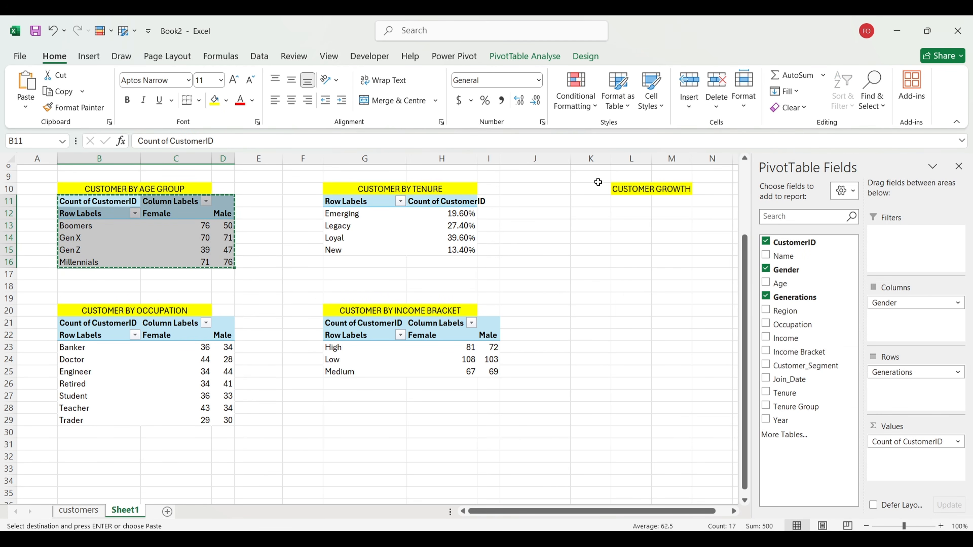
{"action": "left_click", "coordinate": [622, 203]}
{"action": "key", "text": "ctrl+v"}
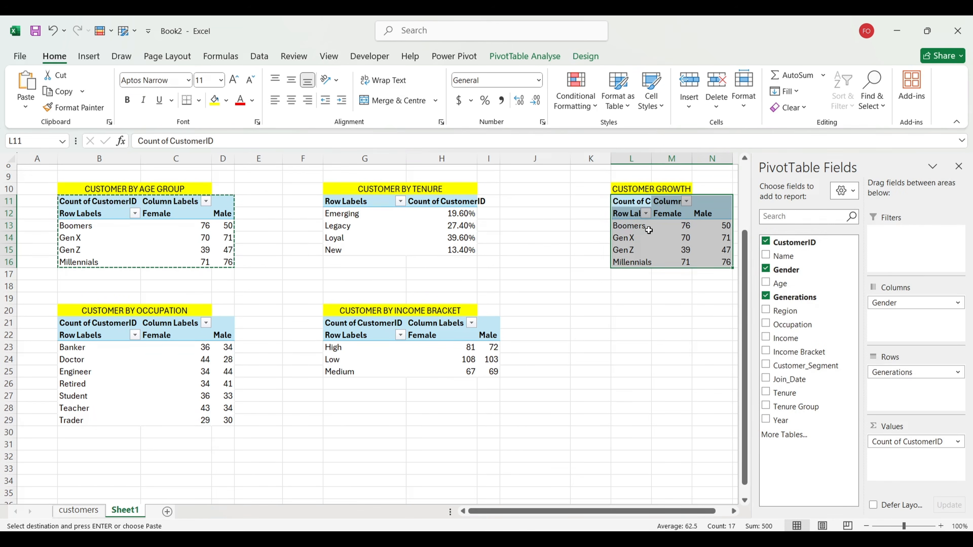
Step: Replace Gender and Generations with Year in Rows, counting customers per year 2015–2025
{"action": "left_click", "coordinate": [631, 238]}
{"action": "left_click_drag", "start_coordinate": [909, 303], "coordinate": [831, 329]}
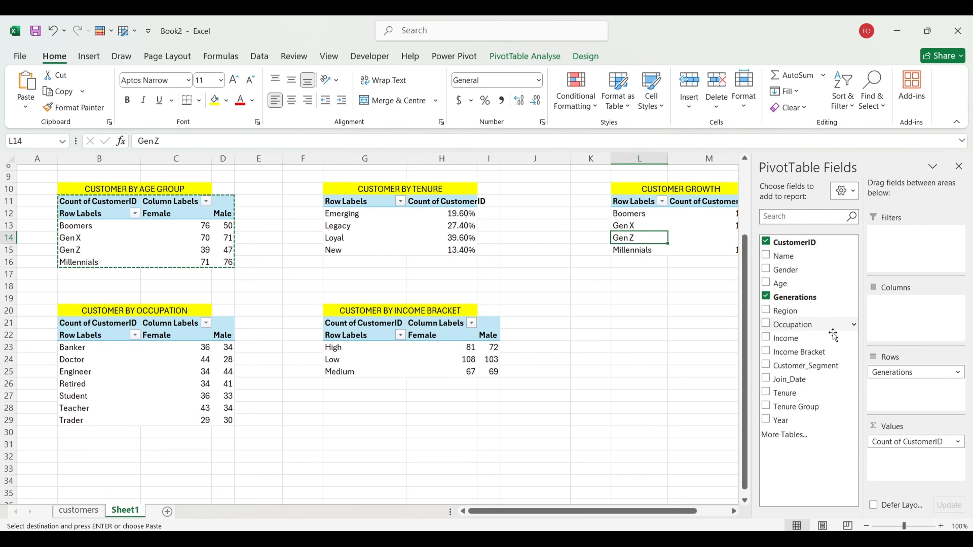
{"action": "left_click_drag", "start_coordinate": [892, 373], "coordinate": [789, 380]}
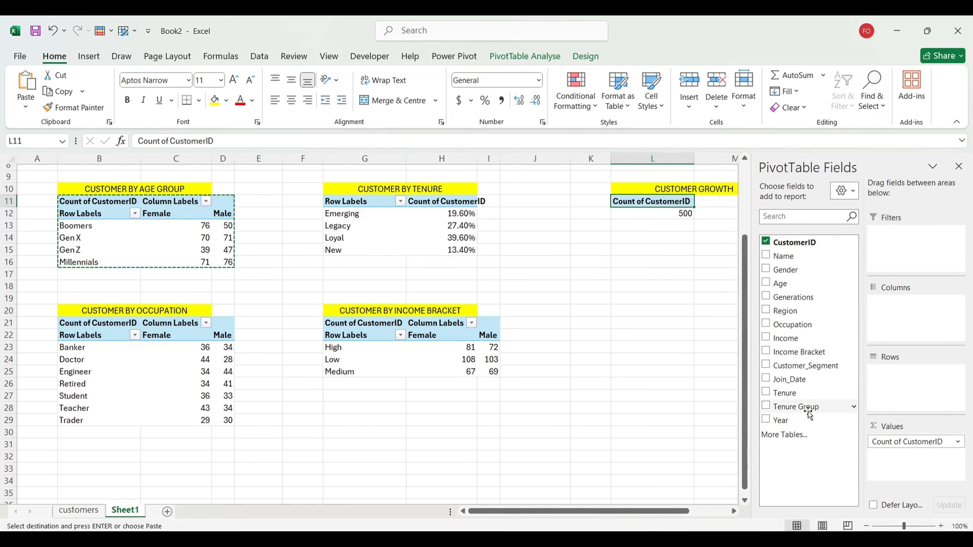
{"action": "left_click_drag", "start_coordinate": [807, 420], "coordinate": [898, 384]}
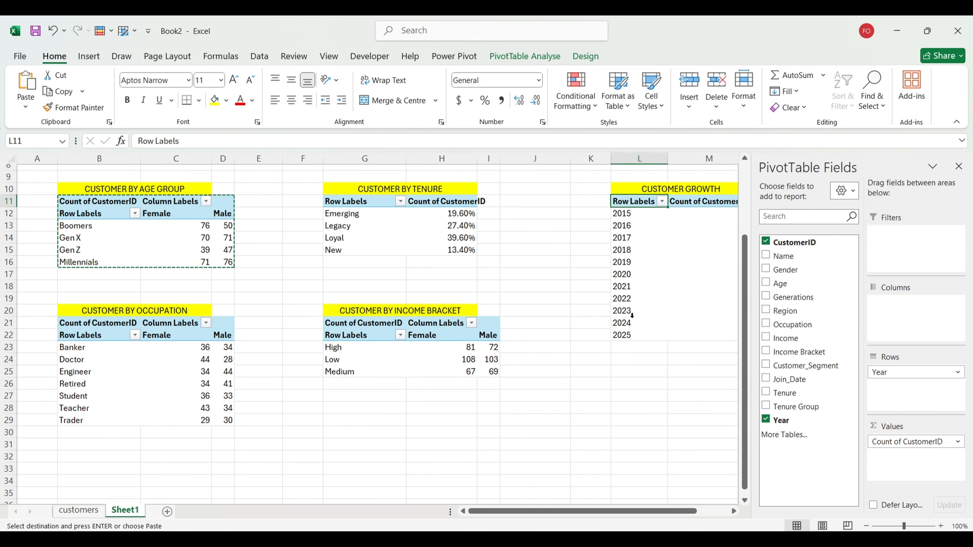
{"action": "scroll", "coordinate": [632, 316], "scroll_direction": "right", "scroll_amount": 5}
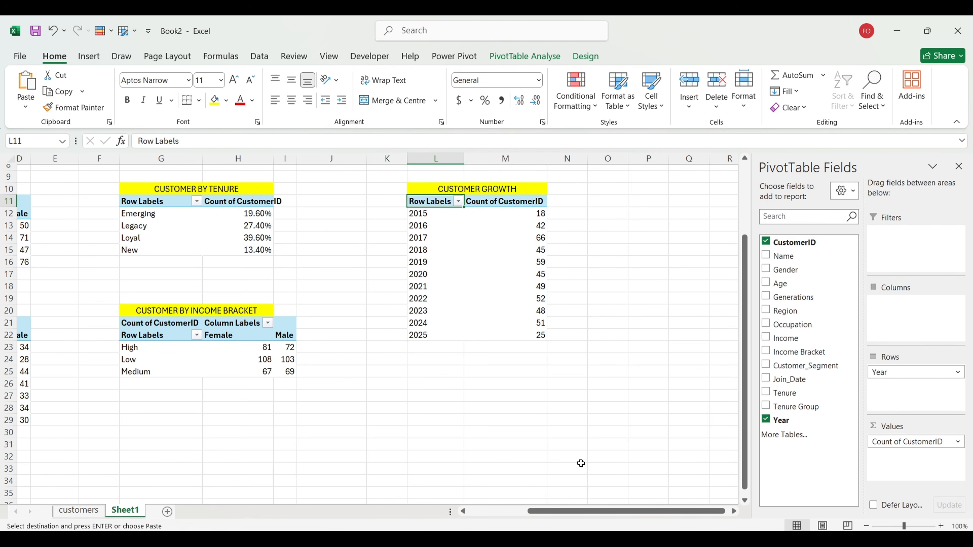
{"action": "scroll", "coordinate": [535, 326], "scroll_direction": "left", "scroll_amount": 3}
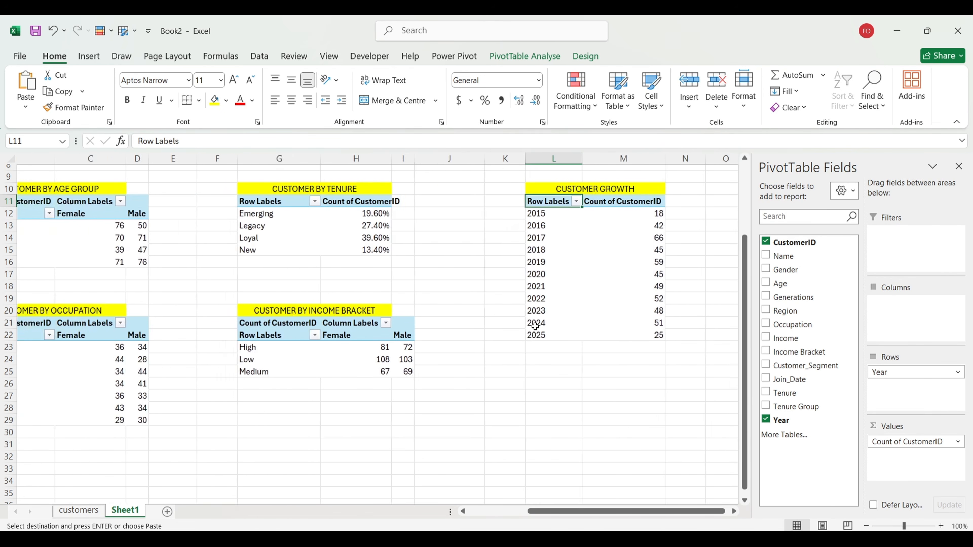
{"action": "scroll", "coordinate": [535, 326], "scroll_direction": "up", "scroll_amount": 3}
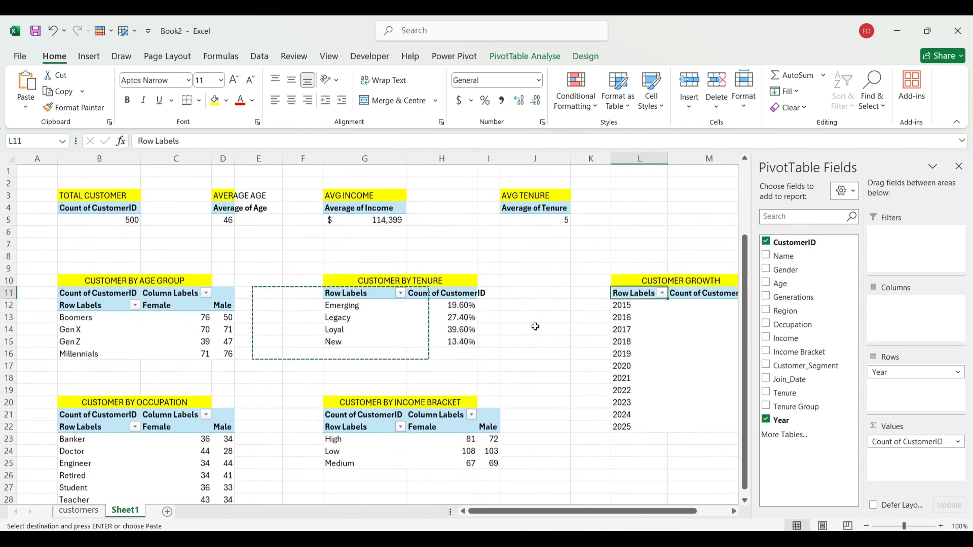
{"action": "left_click", "coordinate": [533, 265]}
Step: Enter =INDEX(G12:G15,MATCH(MAX(H12:H15),H12:H15,0)) in J13 so it returns Loyal
{"action": "key", "text": "BackSpace"}
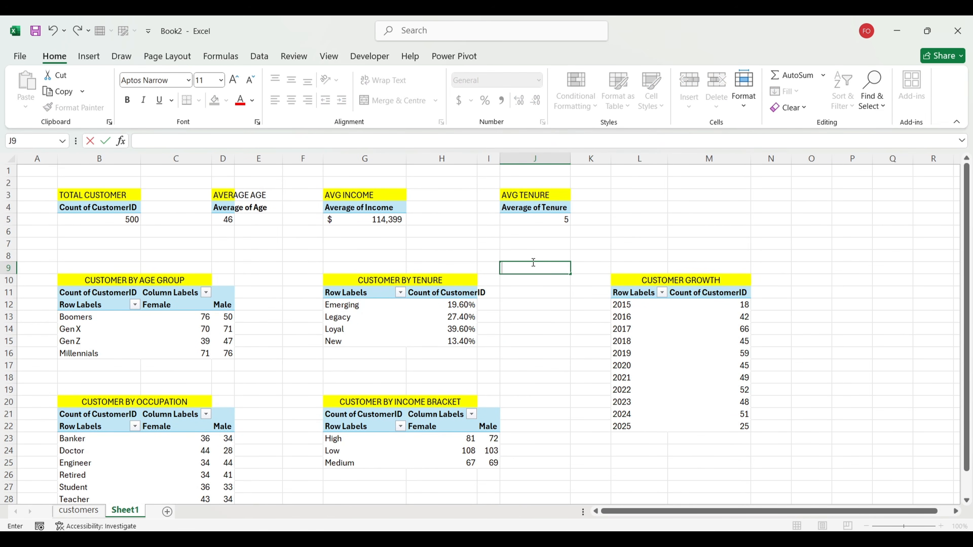
{"action": "key", "text": "Return"}
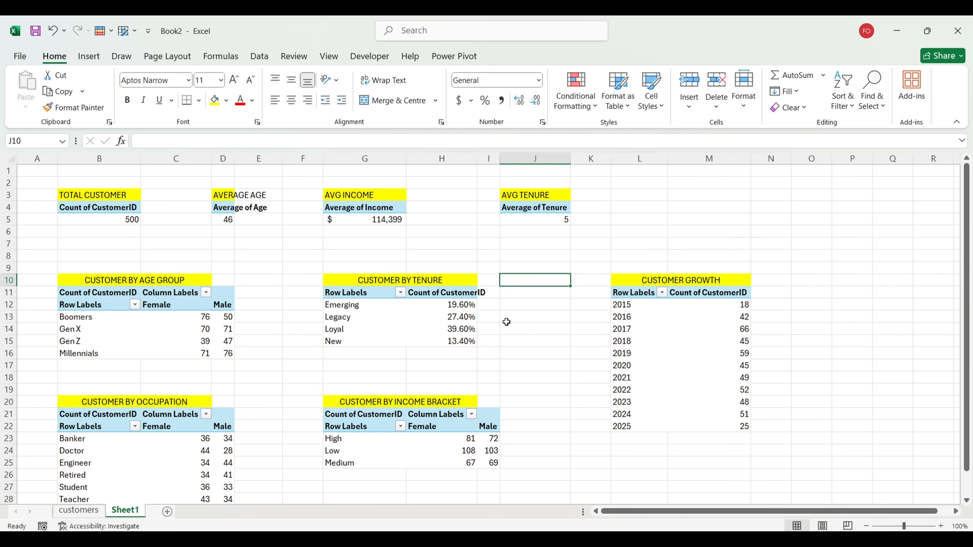
{"action": "left_click", "coordinate": [517, 319]}
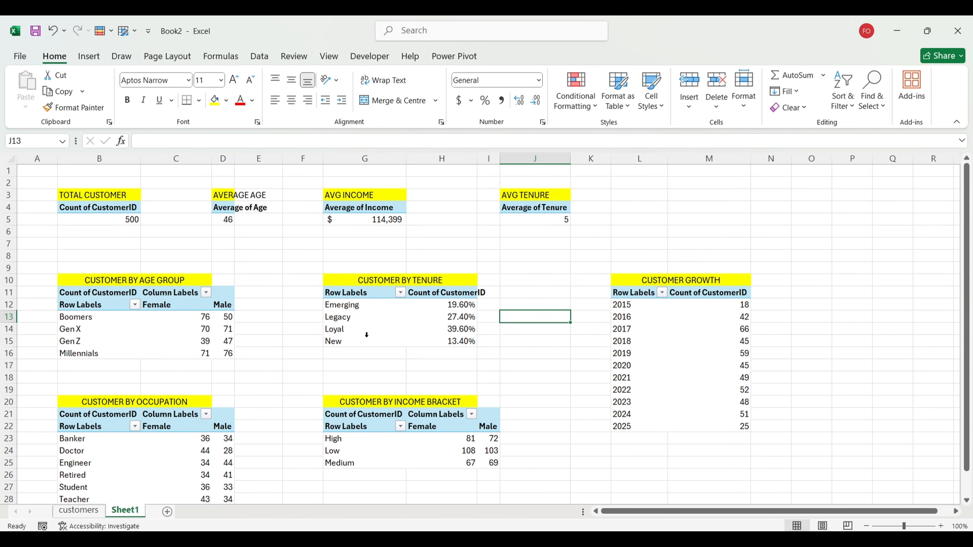
{"action": "mouse_move", "coordinate": [466, 326]}
{"action": "type", "text": "="}
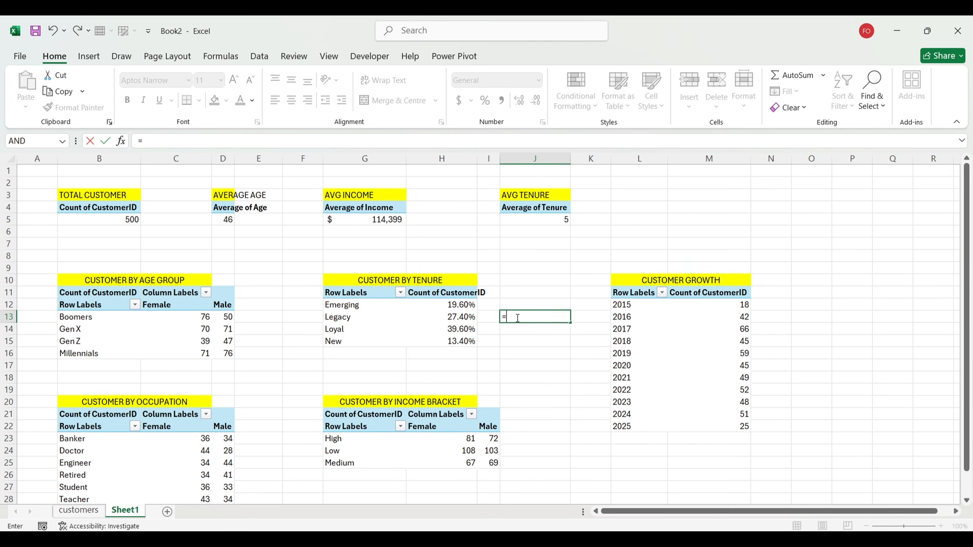
{"action": "type", "text": "INDEX"}
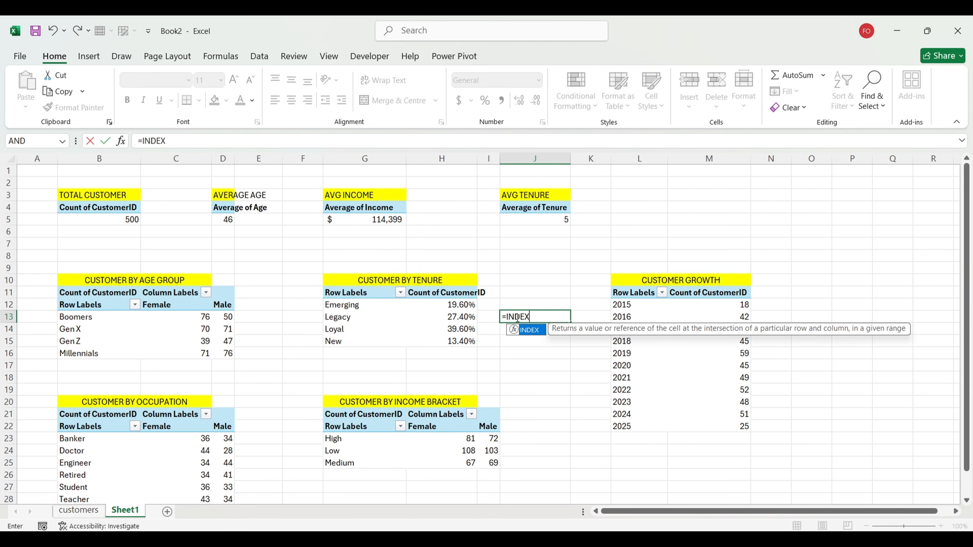
{"action": "type", "text": "("}
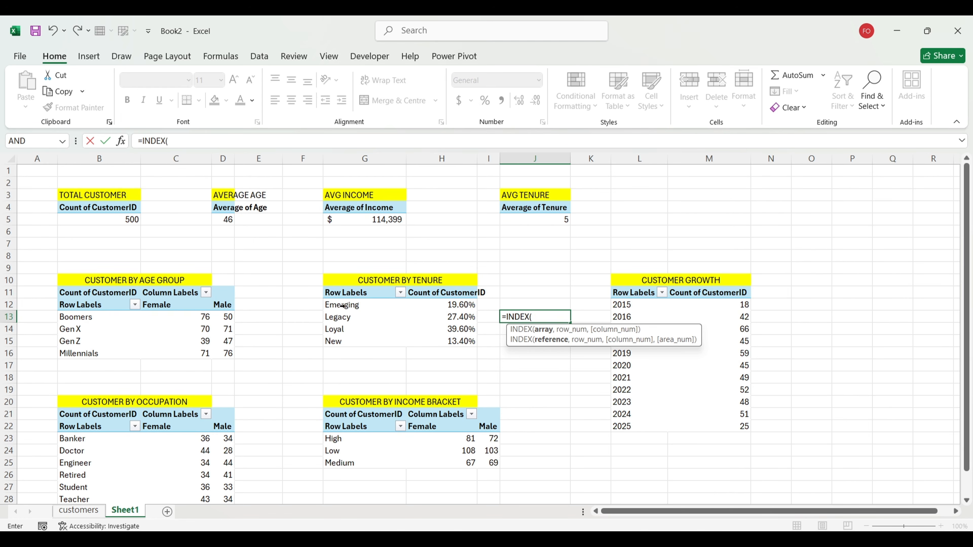
{"action": "left_click_drag", "start_coordinate": [342, 306], "coordinate": [352, 335]}
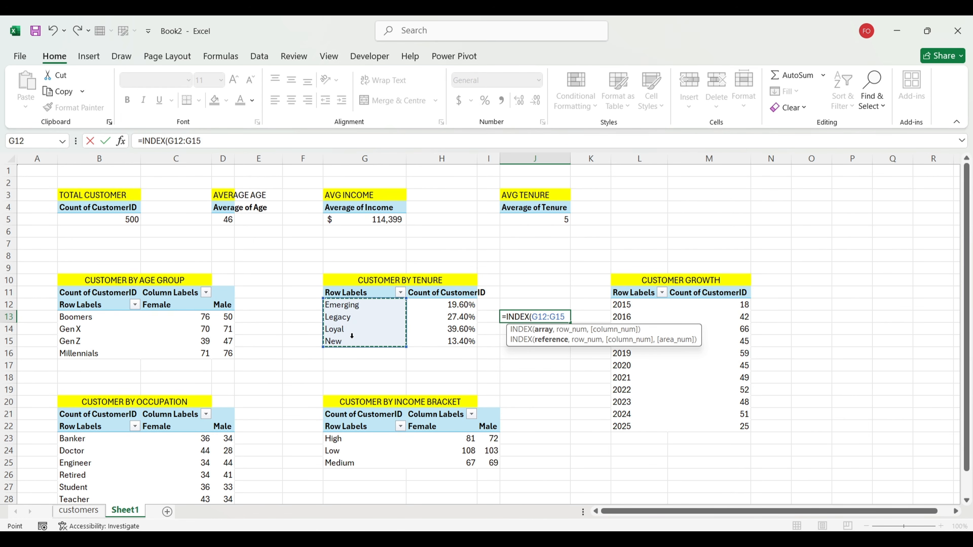
{"action": "type", "text": ","}
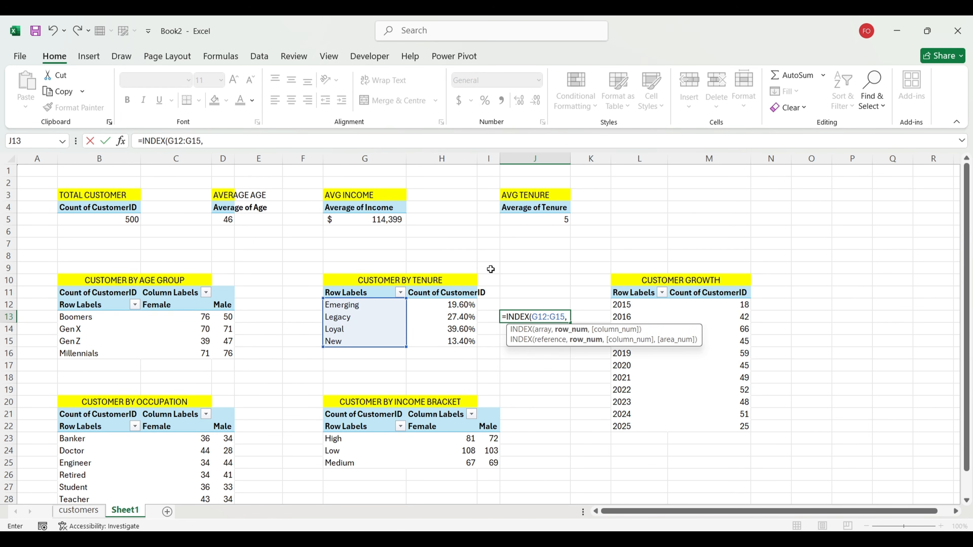
{"action": "type", "text": "MATCH"}
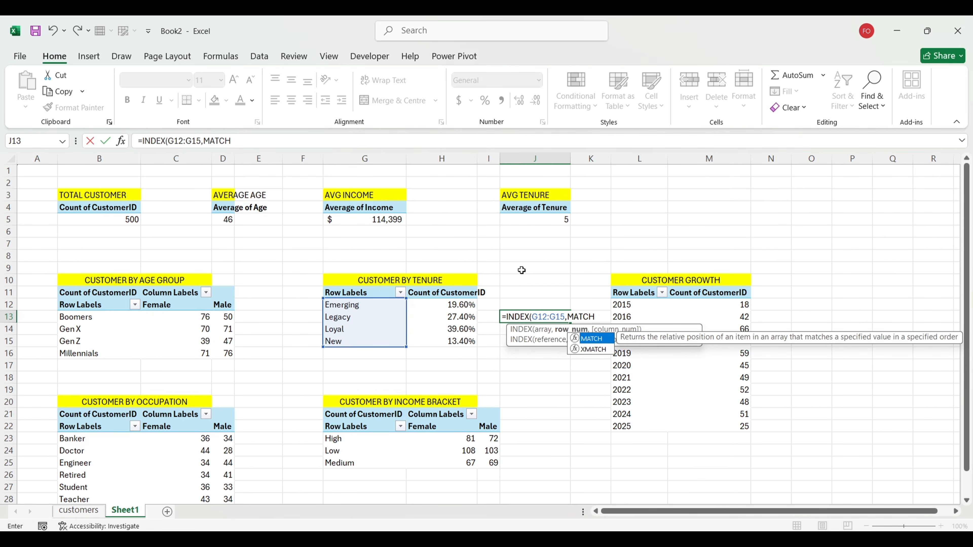
{"action": "type", "text": "(MAX("}
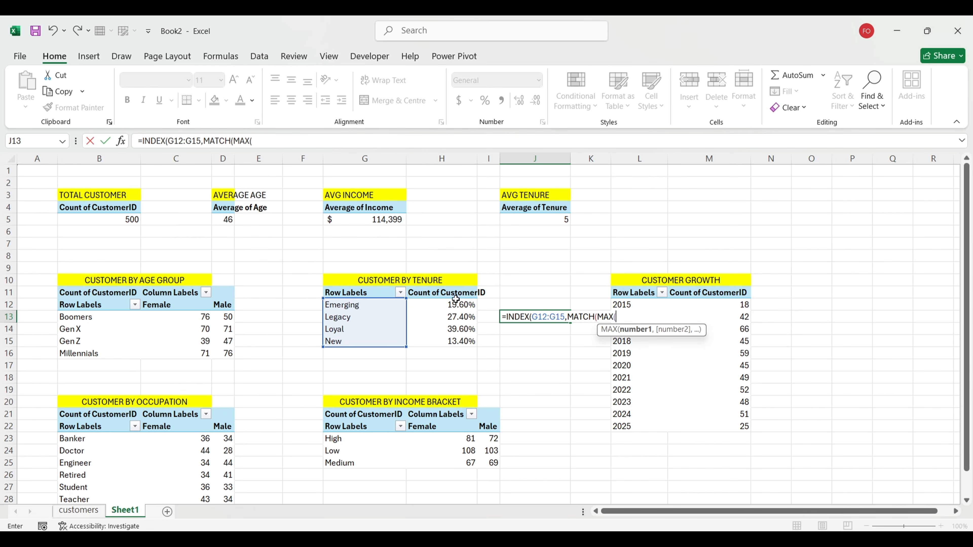
{"action": "left_click_drag", "start_coordinate": [447, 306], "coordinate": [446, 336]}
{"action": "type", "text": "),"}
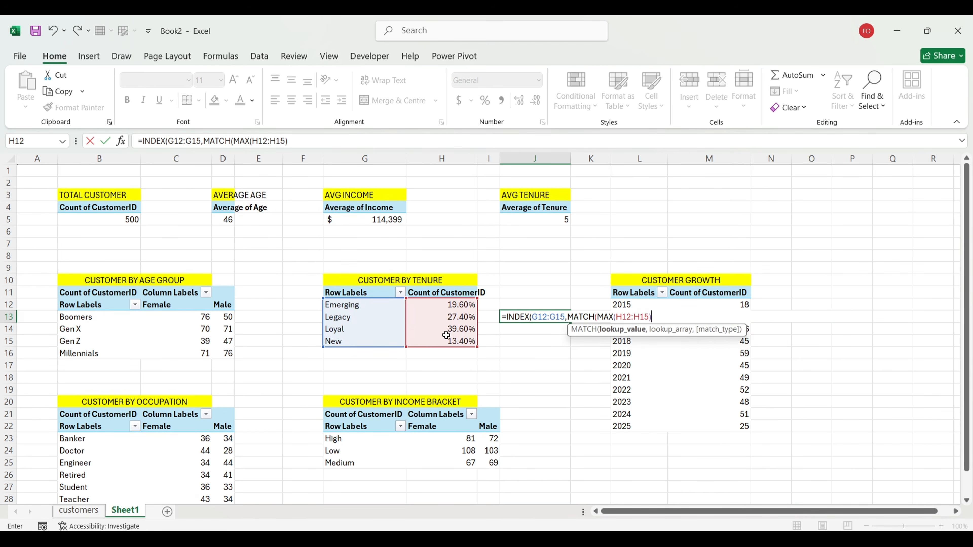
{"action": "left_click_drag", "start_coordinate": [451, 303], "coordinate": [449, 338]}
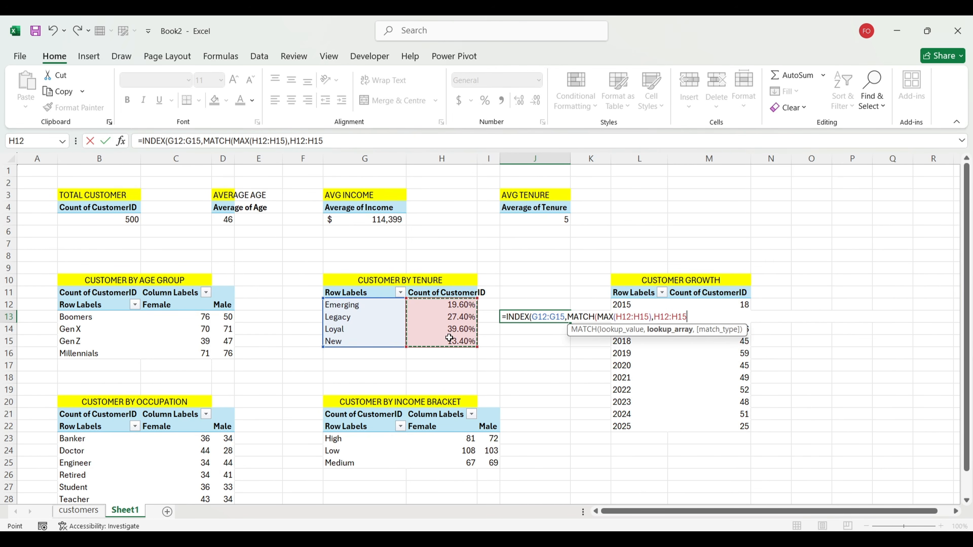
{"action": "type", "text": ","}
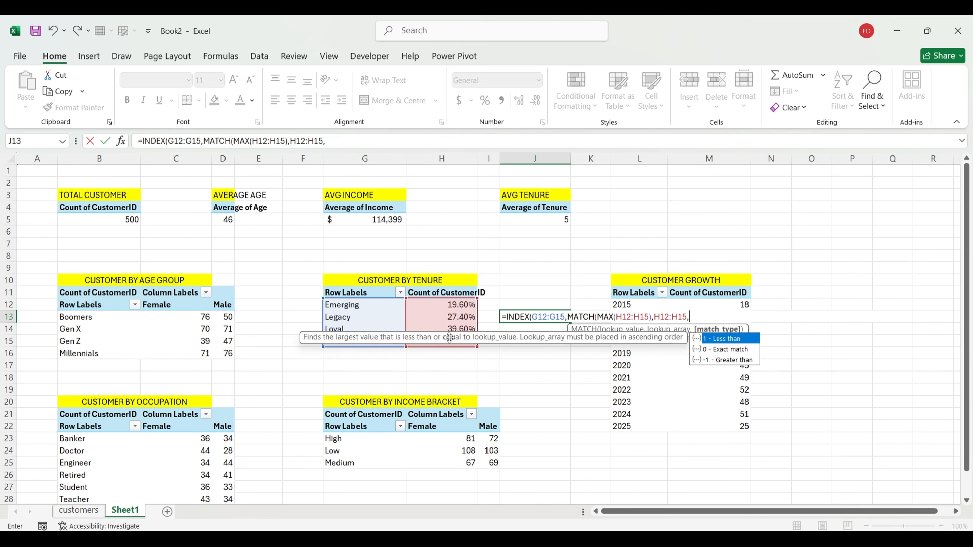
{"action": "type", "text": "0))"}
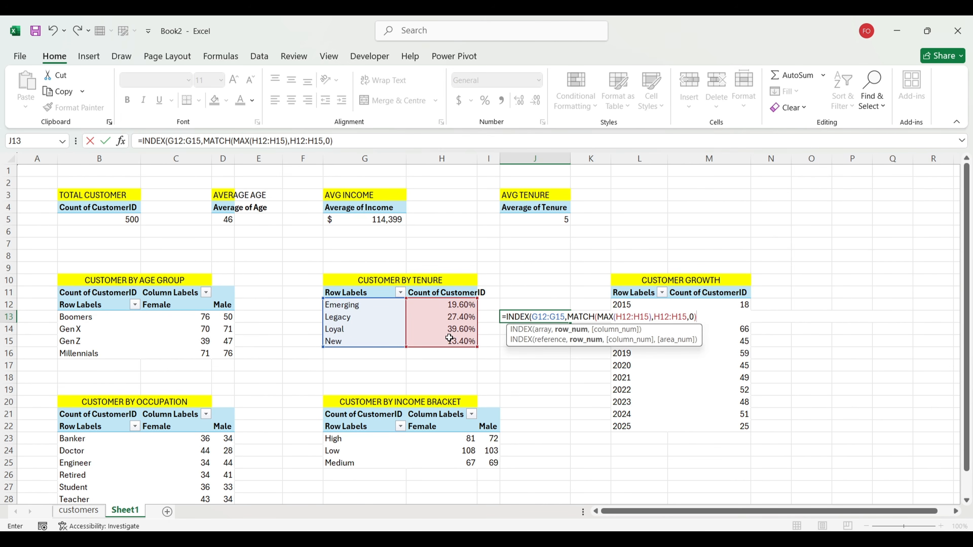
{"action": "key", "text": "Return"}
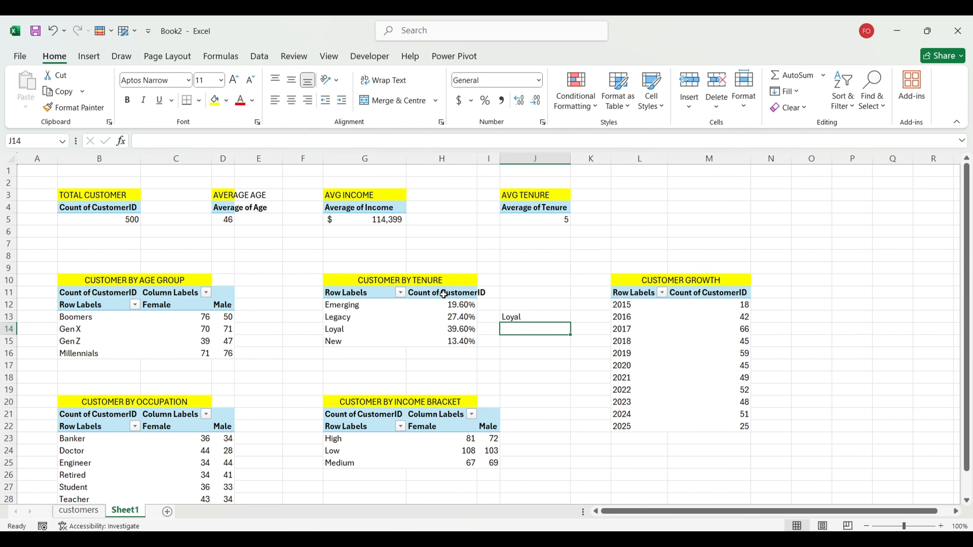
Step: Enter =MAX(H12:H15) in J12 to show the top tenure share of 39.60%
{"action": "left_click", "coordinate": [520, 301]}
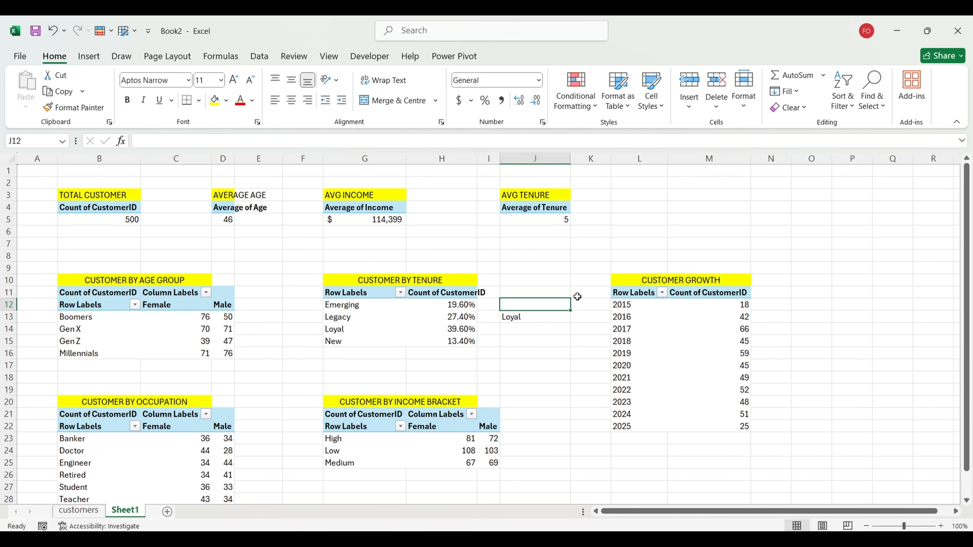
{"action": "type", "text": "M"}
{"action": "key", "text": "BackSpace"}
{"action": "type", "text": "-"}
{"action": "key", "text": "BackSpace"}
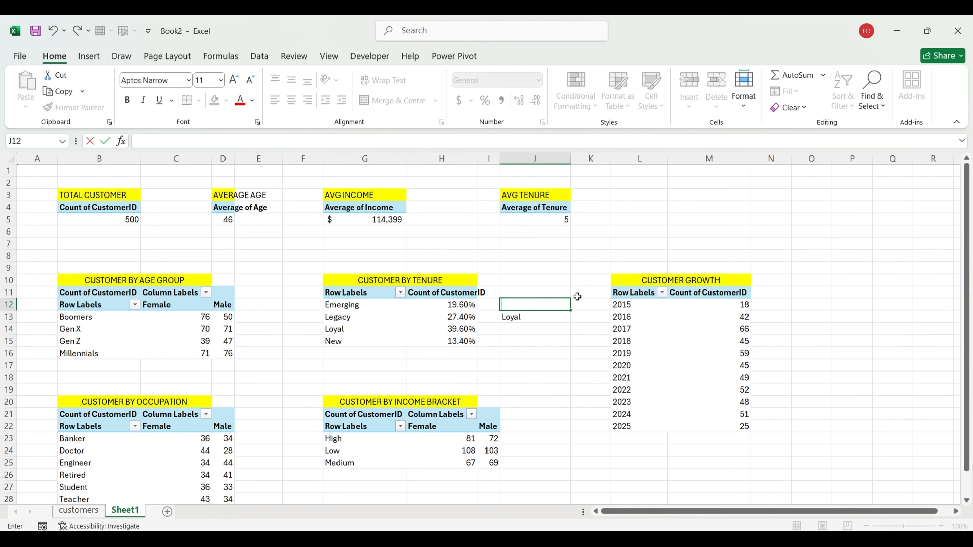
{"action": "type", "text": "=MAX"}
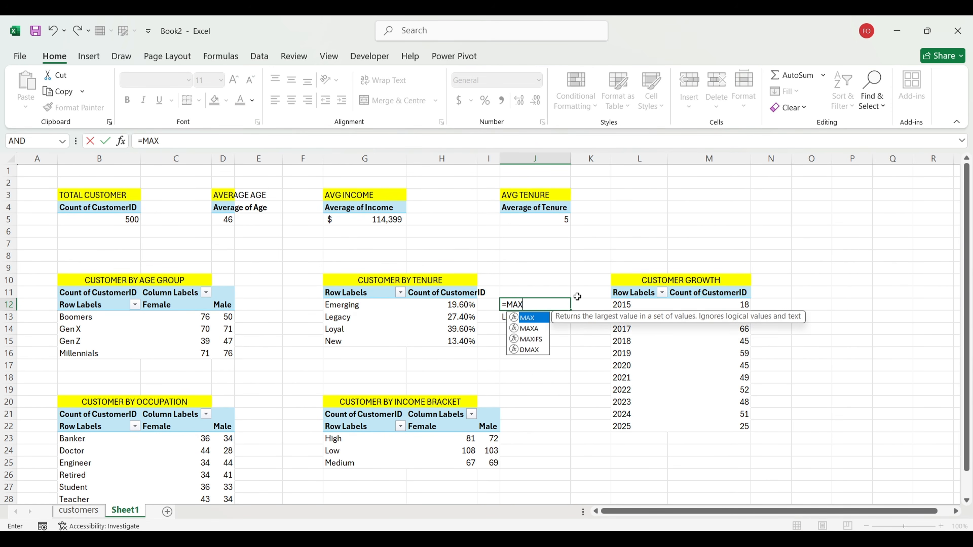
{"action": "type", "text": "("}
{"action": "left_click_drag", "start_coordinate": [458, 303], "coordinate": [457, 340]}
{"action": "type", "text": ")"}
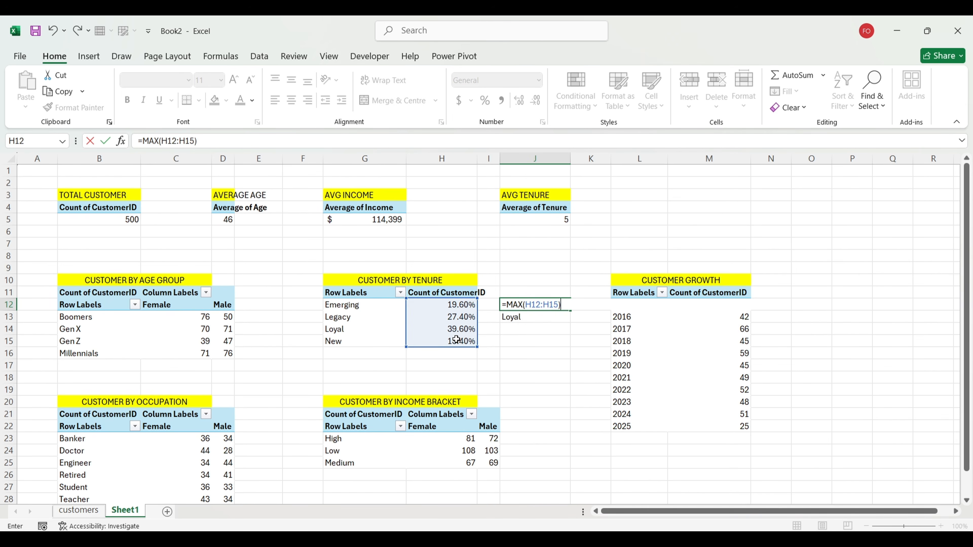
{"action": "key", "text": "Return"}
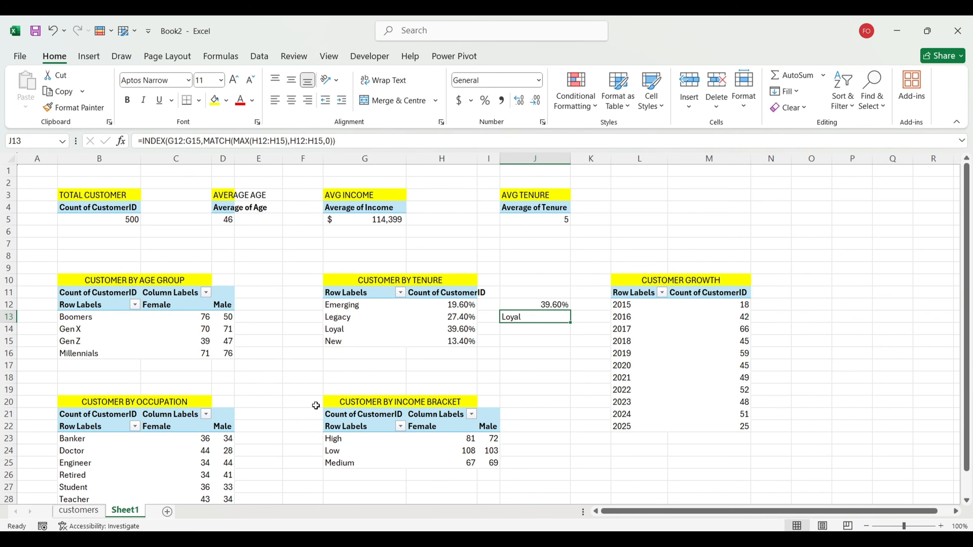
{"action": "double_click", "coordinate": [128, 511]}
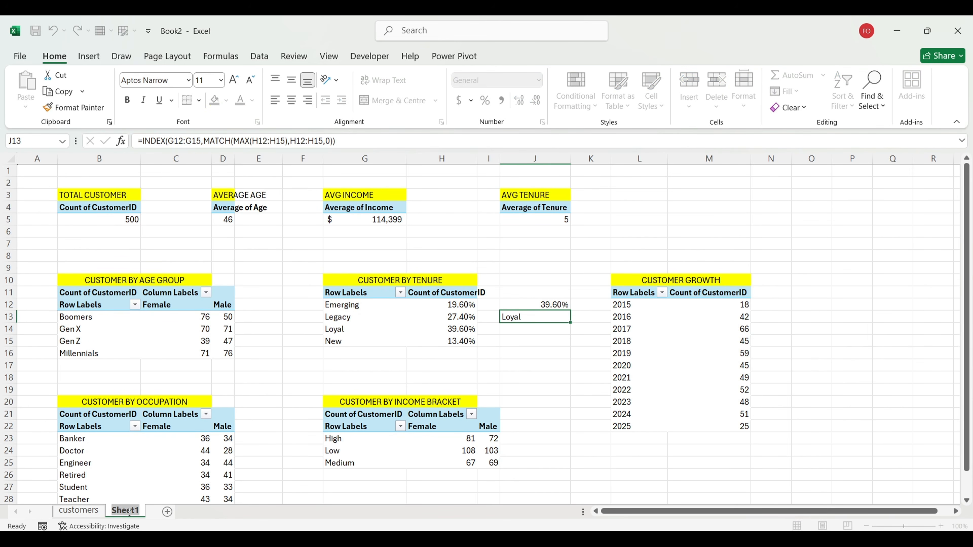
Step: Name the pivot sheet Breakdown and add a new sheet named Visuals
{"action": "type", "text": "Breakdo"}
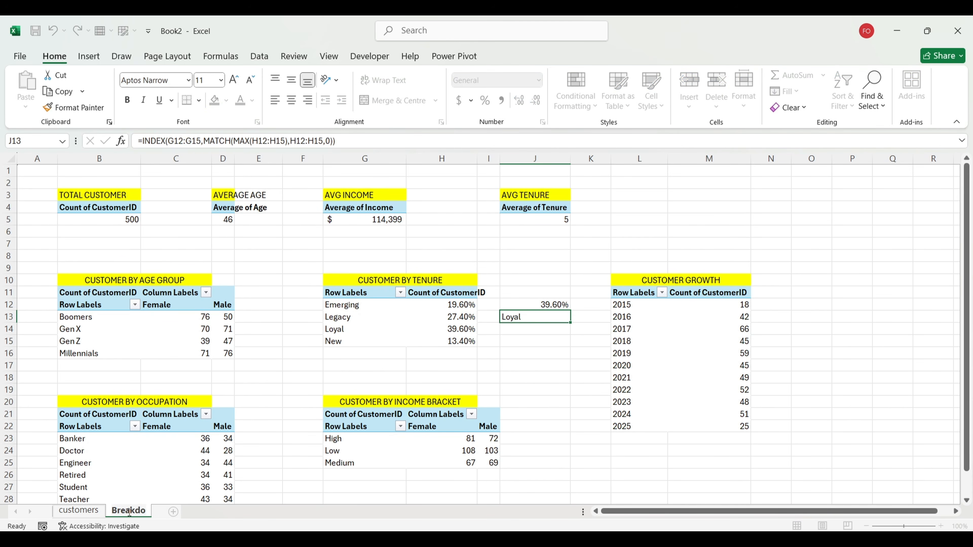
{"action": "type", "text": "wn"}
{"action": "key", "text": "Return"}
{"action": "left_click", "coordinate": [187, 512]}
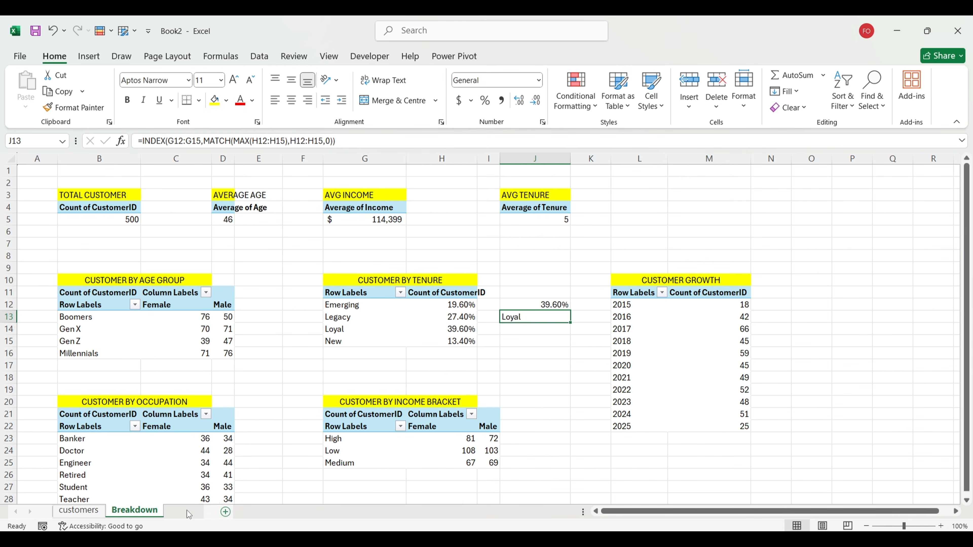
{"action": "double_click", "coordinate": [180, 512]}
{"action": "type", "text": "V"}
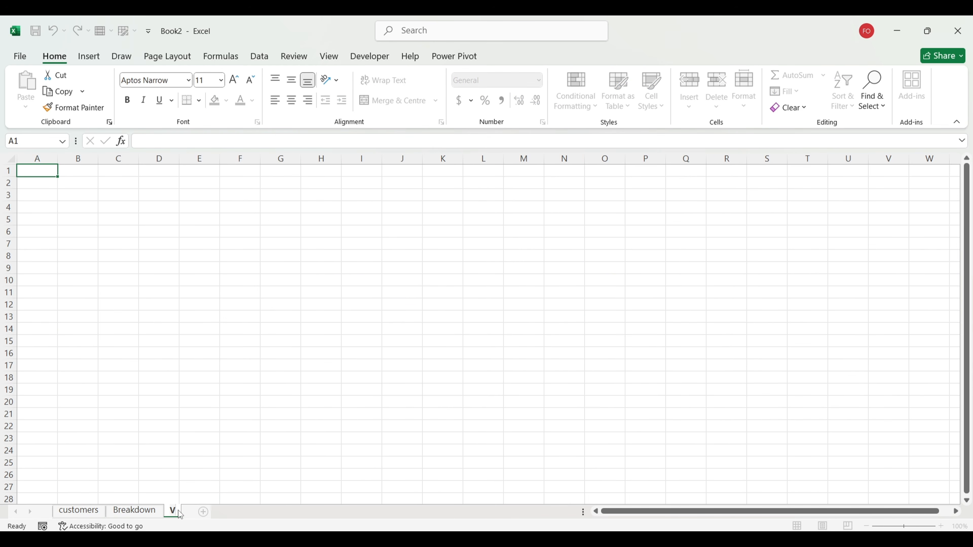
{"action": "type", "text": "isuals"}
{"action": "key", "text": "Return"}
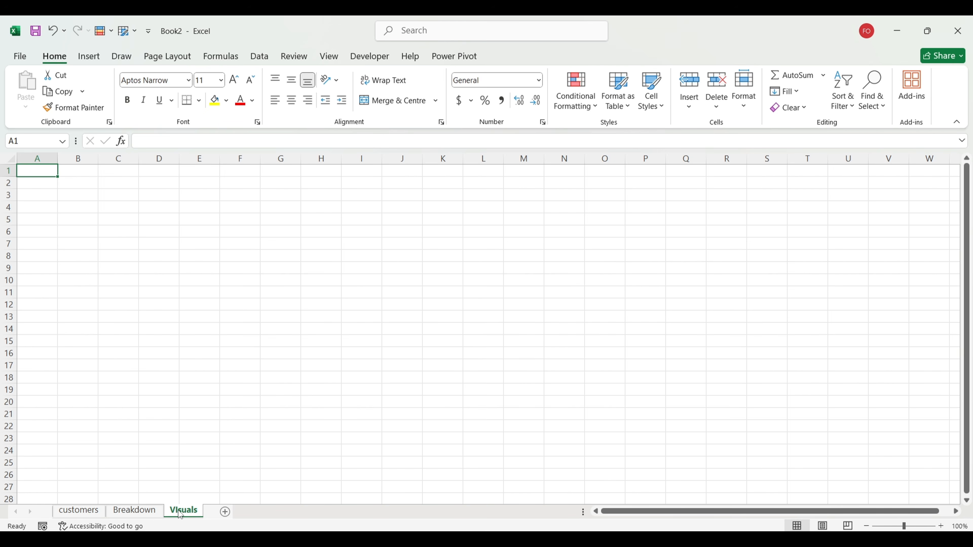
Step: Hide the Visuals sheet's gridlines, then return to the Breakdown sheet
{"action": "left_click", "coordinate": [327, 288]}
{"action": "left_click", "coordinate": [329, 56]}
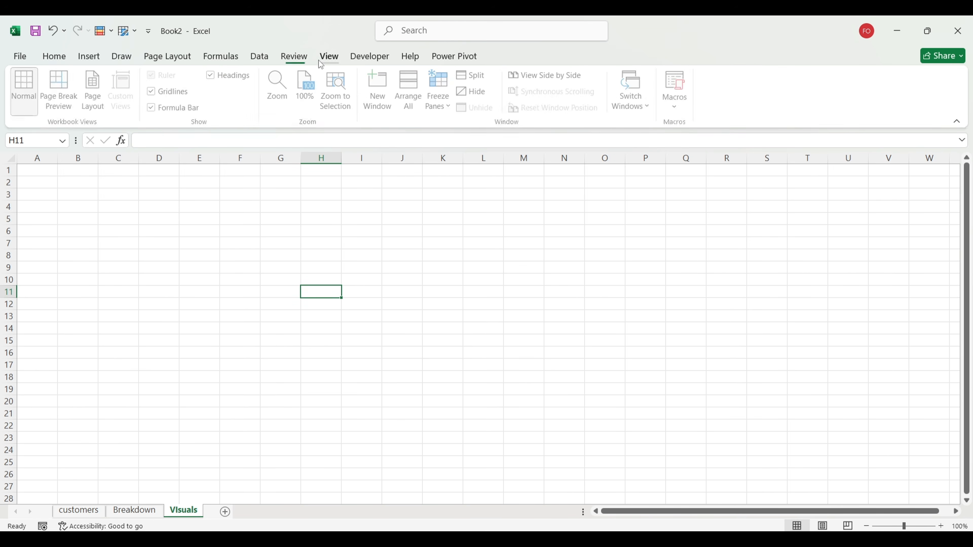
{"action": "left_click", "coordinate": [161, 94]}
{"action": "left_click", "coordinate": [276, 294]}
{"action": "left_click", "coordinate": [140, 510]}
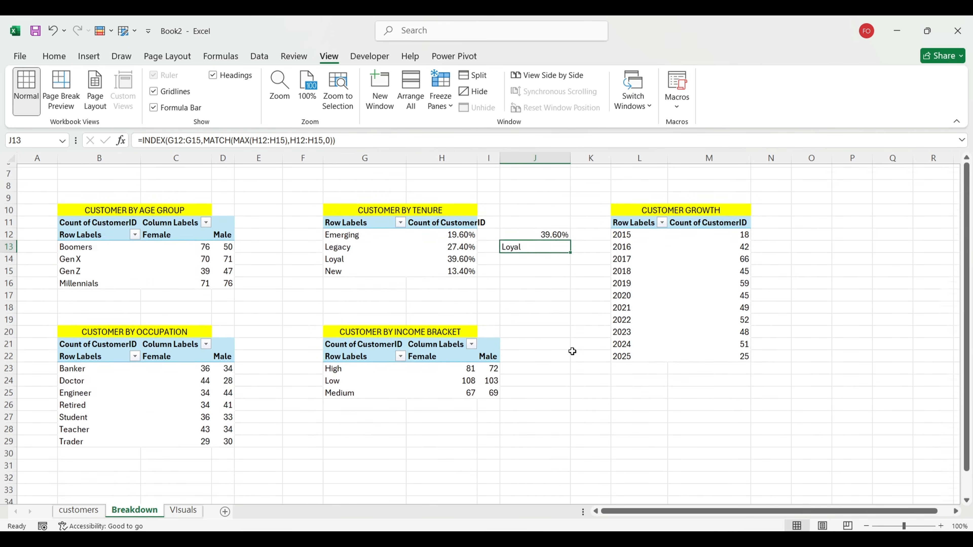
Step: Name B5 'cus' and D5 'avgage' via the Name Box, then begin naming G5
{"action": "left_click", "coordinate": [114, 220]}
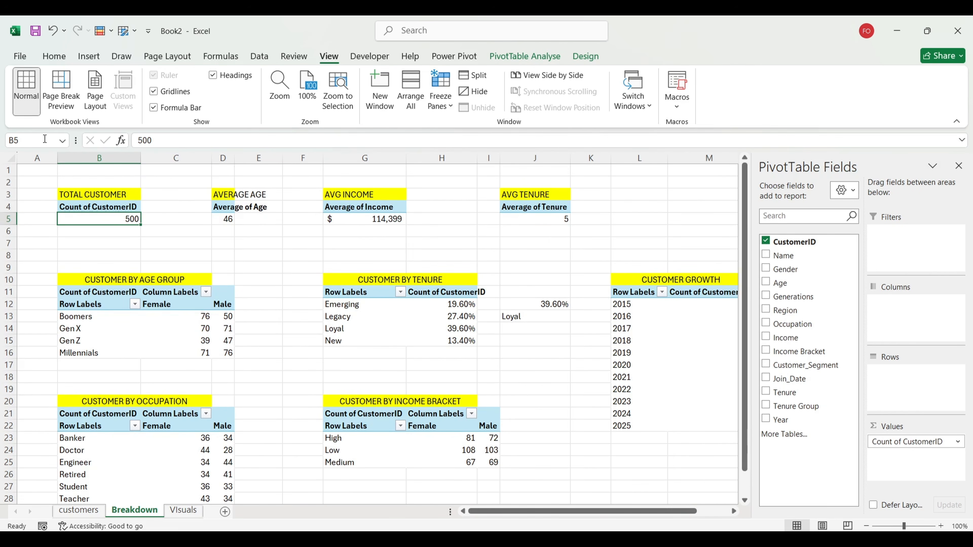
{"action": "left_click", "coordinate": [24, 139]}
{"action": "type", "text": "customert"}
{"action": "key", "text": "Return"}
{"action": "left_click", "coordinate": [235, 217]}
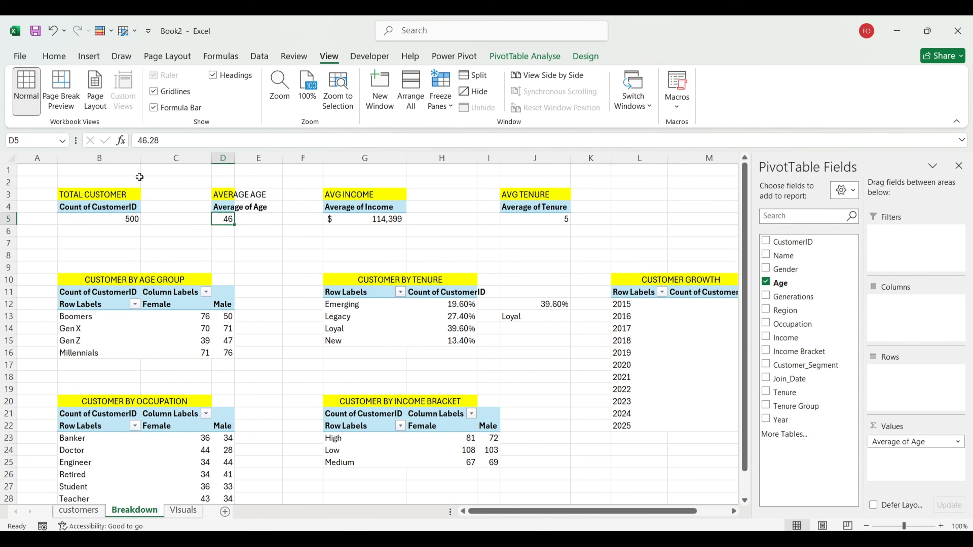
{"action": "left_click", "coordinate": [37, 142]}
{"action": "type", "text": "avgage"}
{"action": "key", "text": "Return"}
{"action": "left_click", "coordinate": [332, 218]}
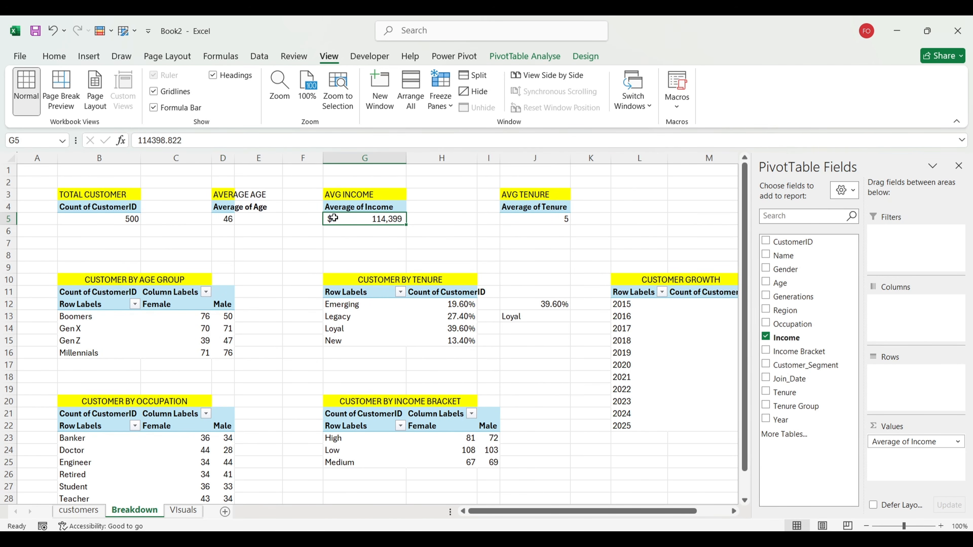
{"action": "left_click", "coordinate": [31, 136]}
Step: Name G5 'income' and the average tenure cell J5 'tenure' via the Name Box
{"action": "type", "text": "income"}
{"action": "key", "text": "Return"}
{"action": "left_click", "coordinate": [519, 222]}
{"action": "type", "text": "t"}
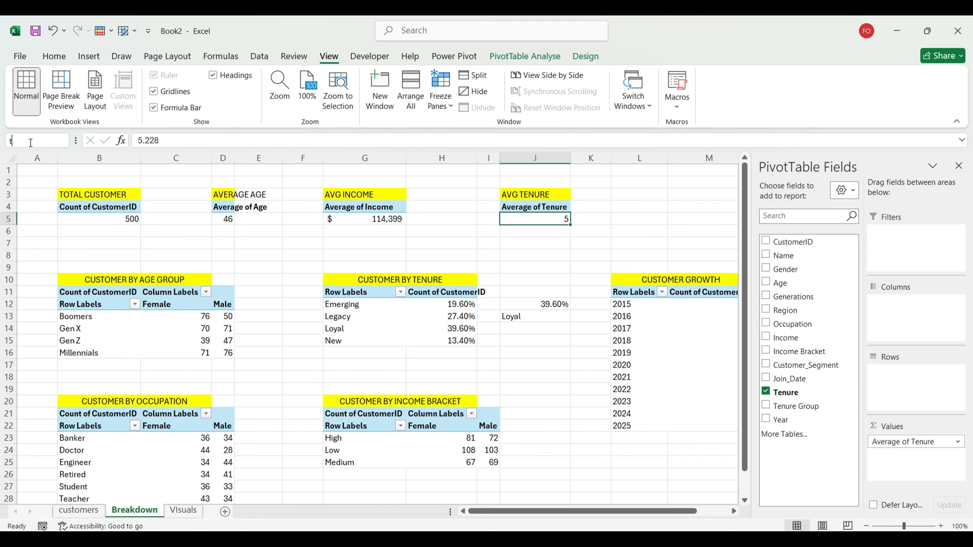
{"action": "type", "text": "enure"}
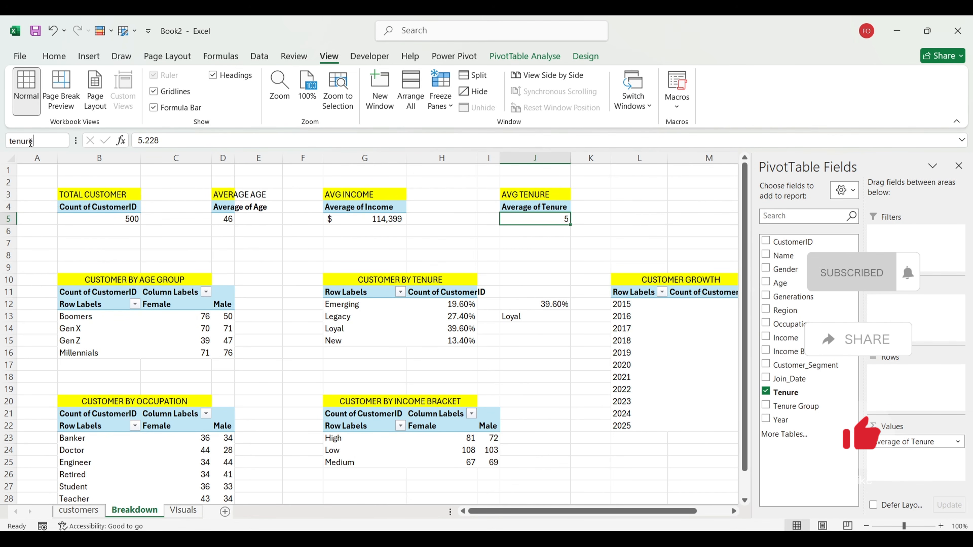
{"action": "key", "text": "Return"}
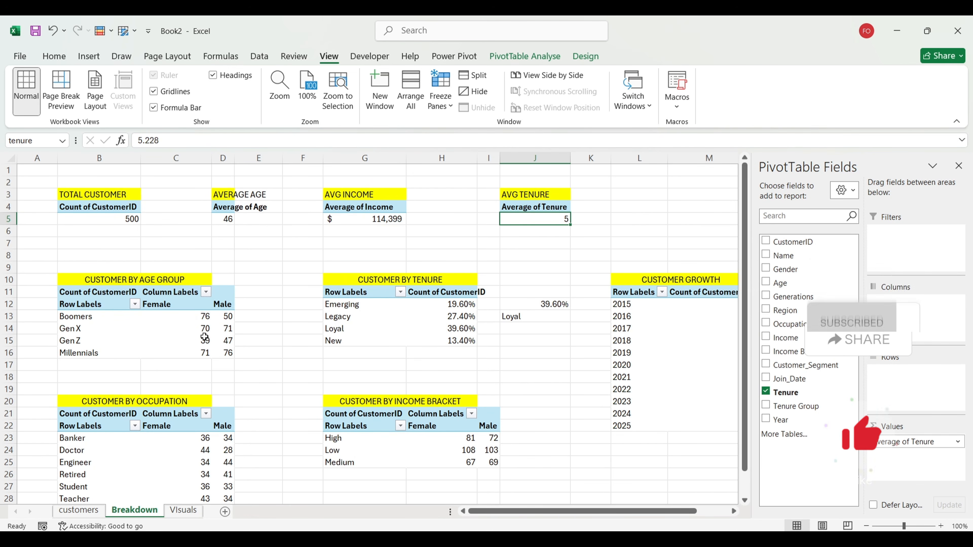
Step: Close the PivotTable Fields pane, deselect the pivots, and return to the Home ribbon
{"action": "scroll", "coordinate": [339, 385], "scroll_direction": "down", "scroll_amount": 4}
{"action": "scroll", "coordinate": [339, 384], "scroll_direction": "up", "scroll_amount": 4}
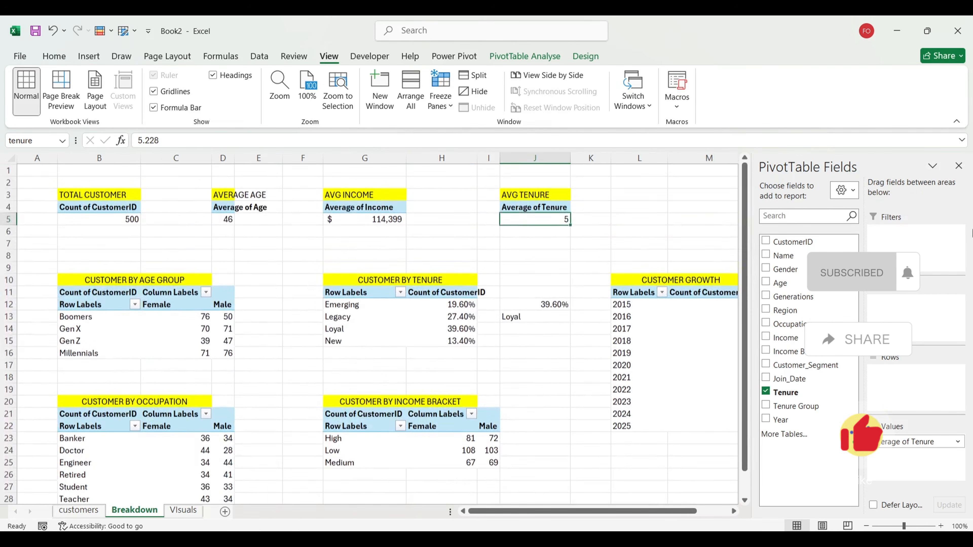
{"action": "left_click", "coordinate": [959, 165]}
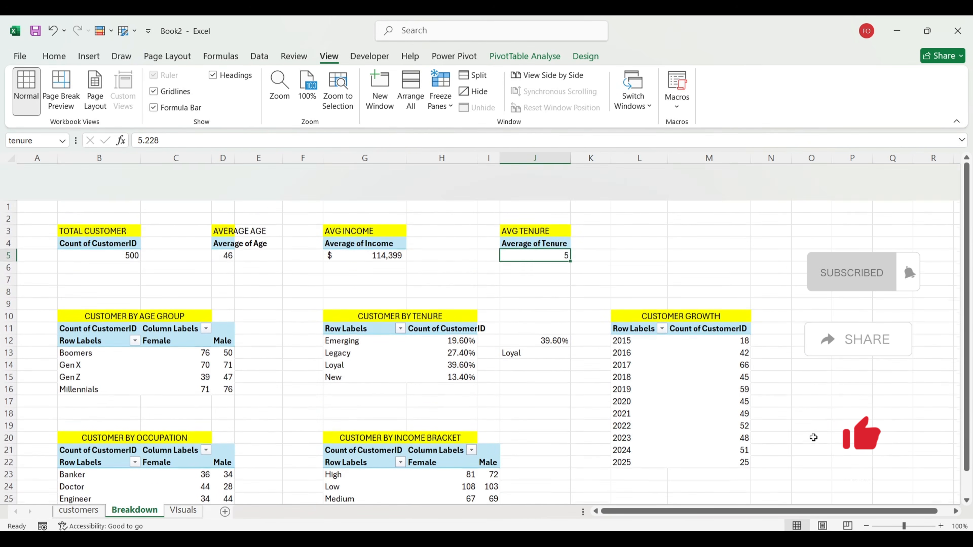
{"action": "left_click", "coordinate": [849, 391]}
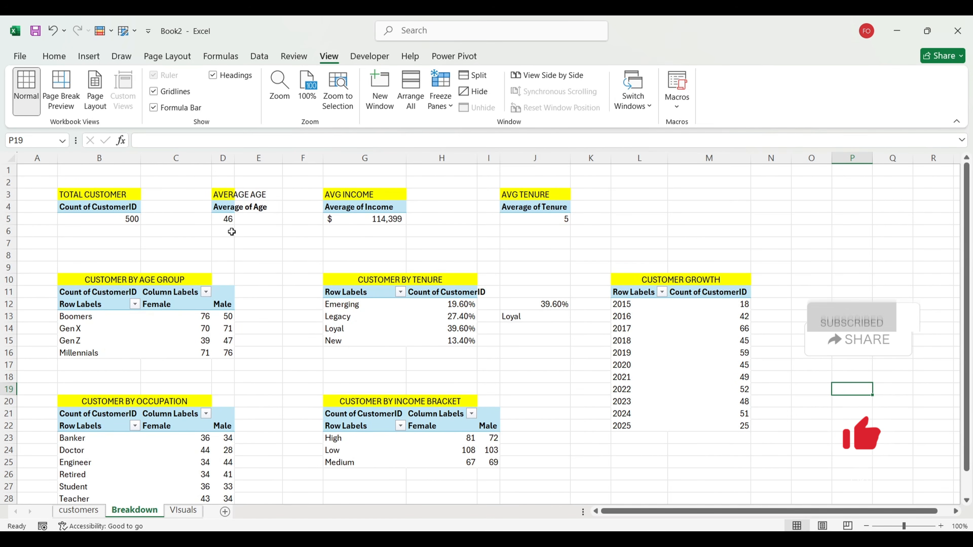
{"action": "left_click", "coordinate": [54, 57]}
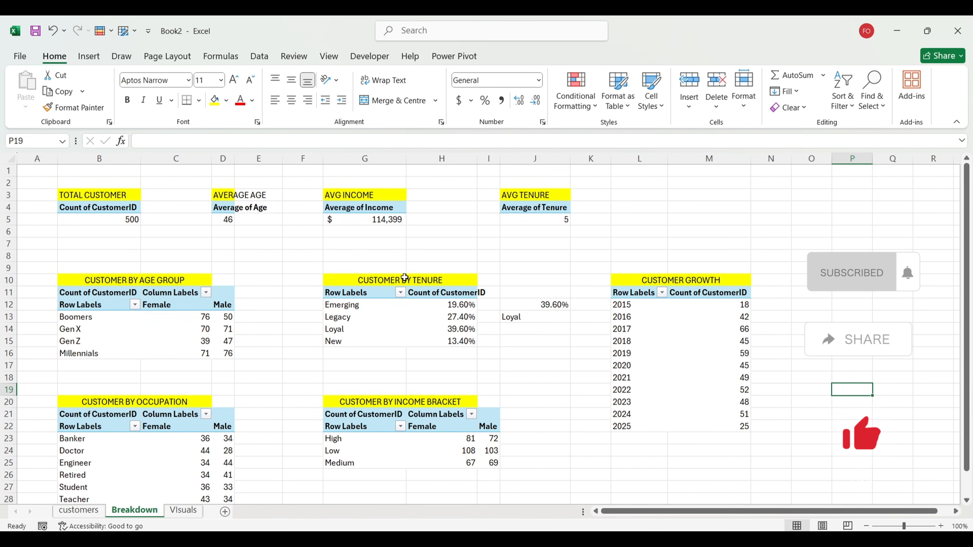
Step: Go to the Visuals sheet, then view the finished Customer Segmentation dashboard workbook
{"action": "left_click", "coordinate": [184, 510]}
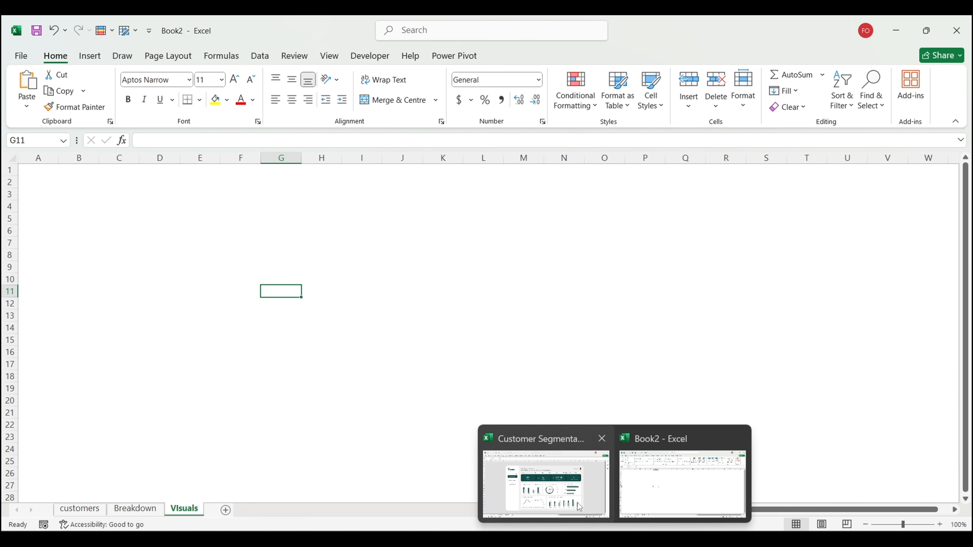
{"action": "left_click", "coordinate": [580, 506]}
{"action": "left_click", "coordinate": [836, 363]}
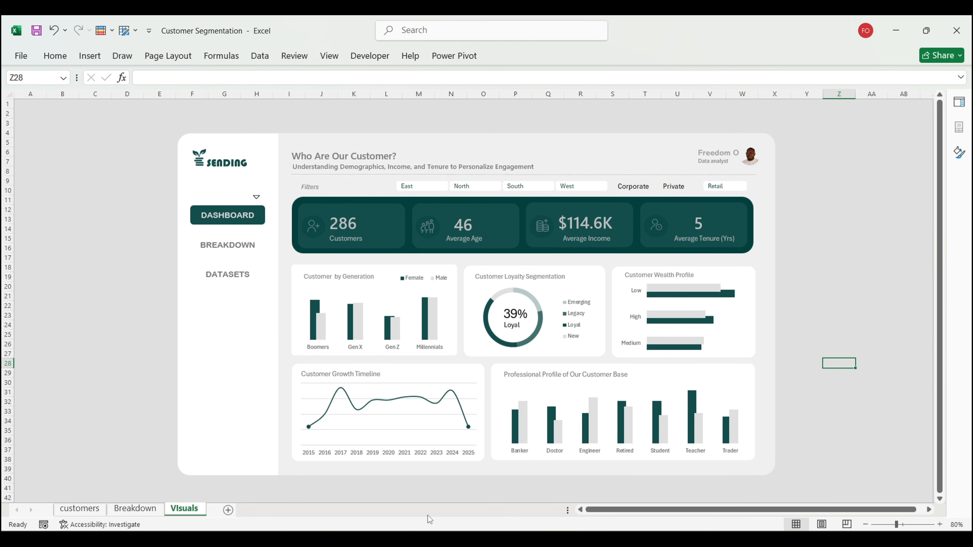
Step: Open imagecolorpicker.com in a new Chrome tab and choose to use your own image
{"action": "mouse_move", "coordinate": [409, 502]}
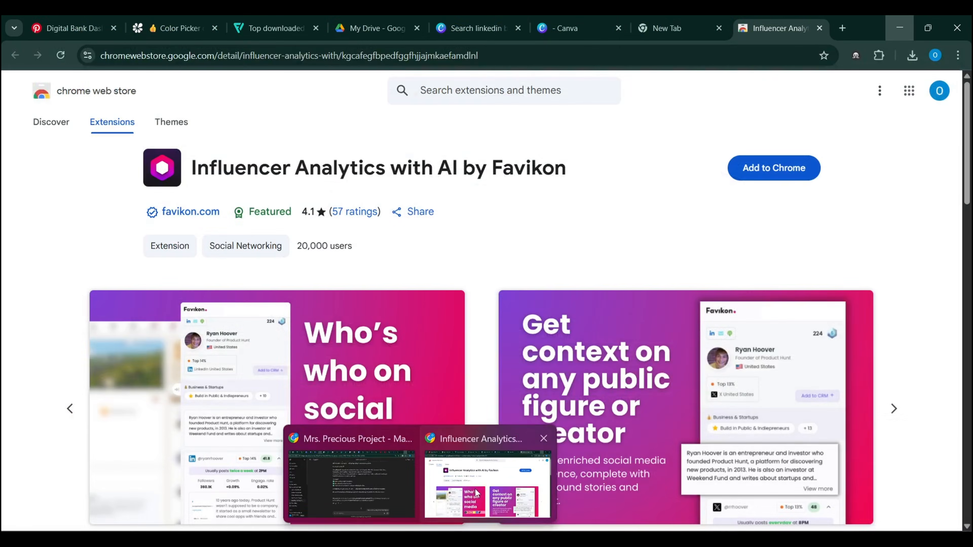
{"action": "left_click", "coordinate": [476, 494]}
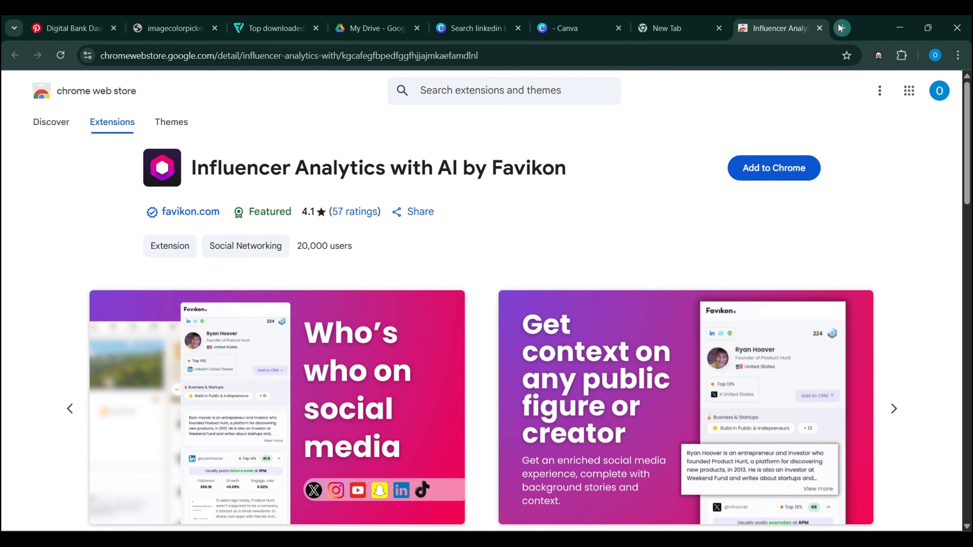
{"action": "left_click", "coordinate": [842, 28]}
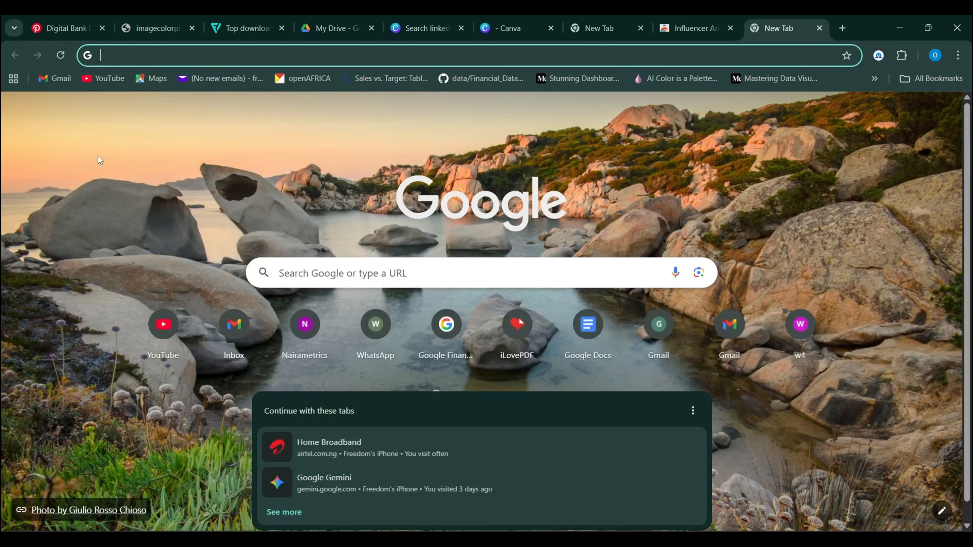
{"action": "type", "text": "im"}
{"action": "key", "text": "Return"}
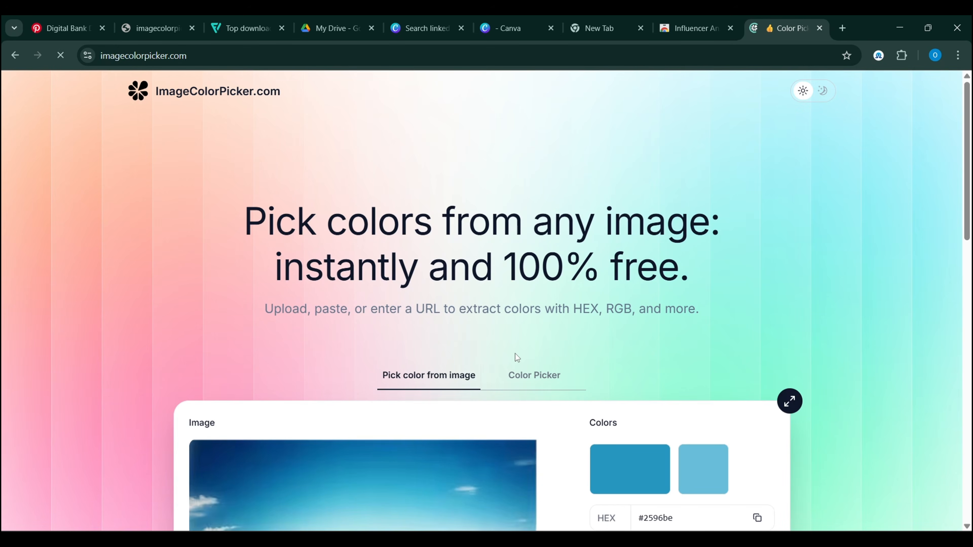
{"action": "scroll", "coordinate": [515, 354], "scroll_direction": "down", "scroll_amount": 5}
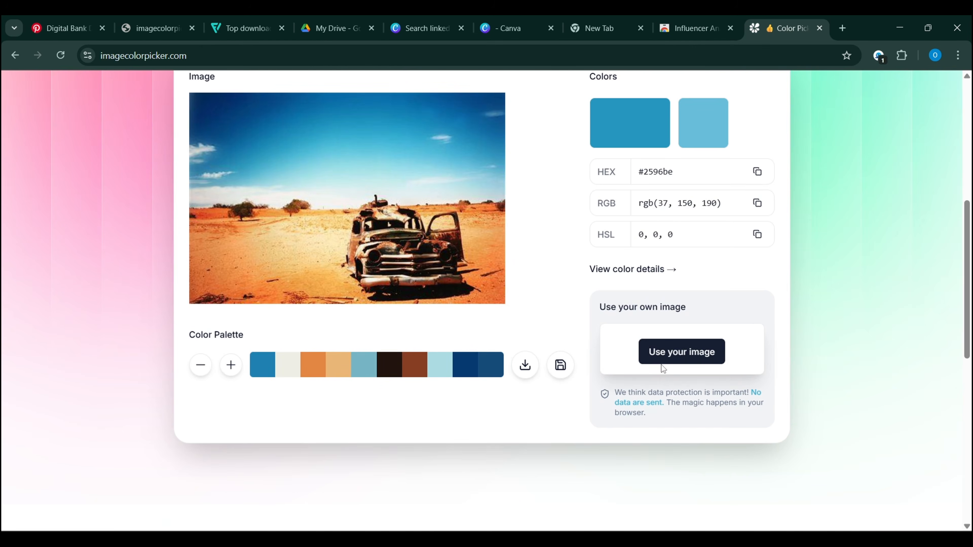
{"action": "left_click", "coordinate": [661, 363]}
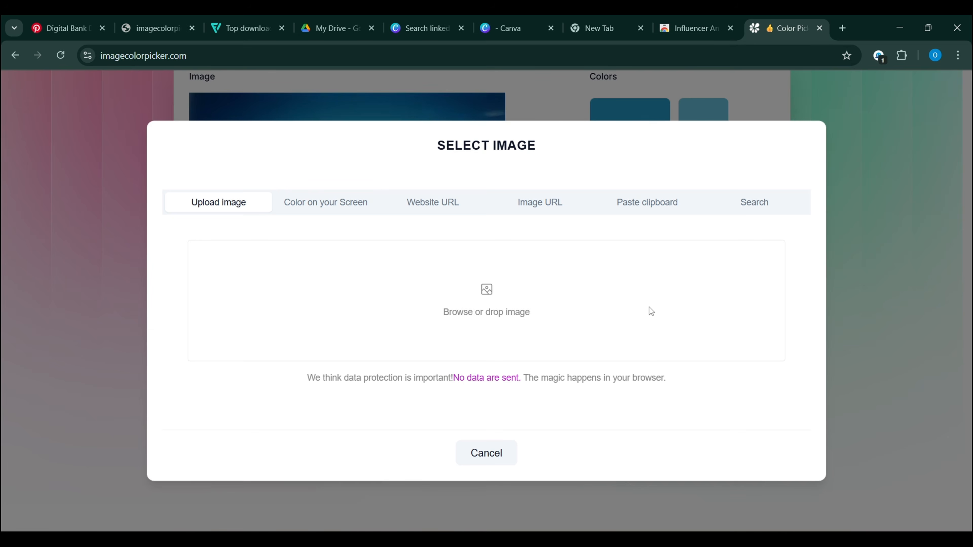
{"action": "left_click", "coordinate": [657, 308]}
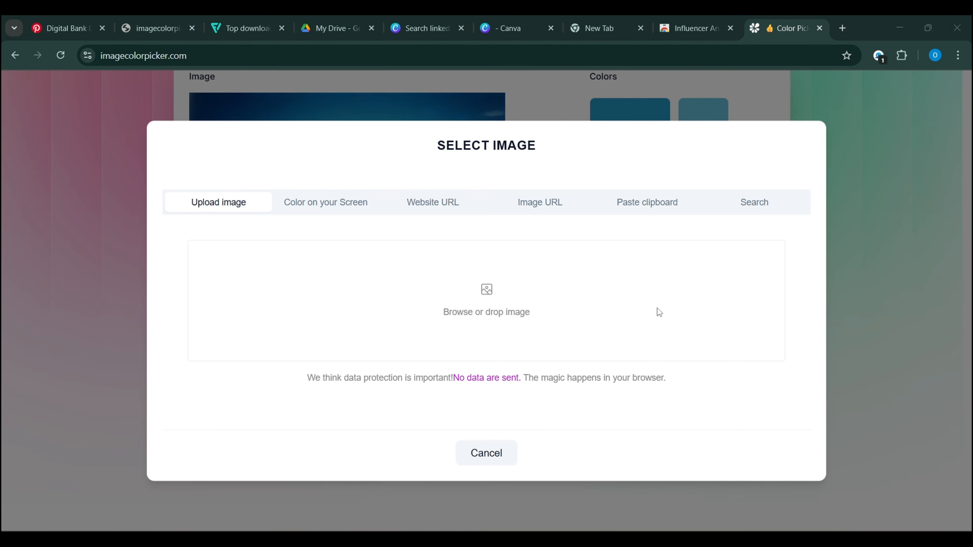
{"action": "left_click", "coordinate": [523, 298]}
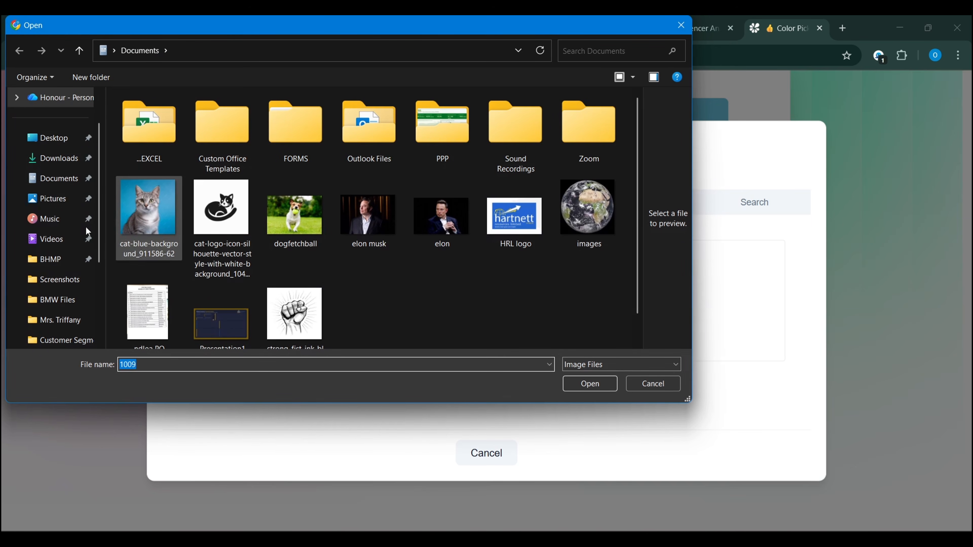
{"action": "left_click", "coordinate": [47, 200]}
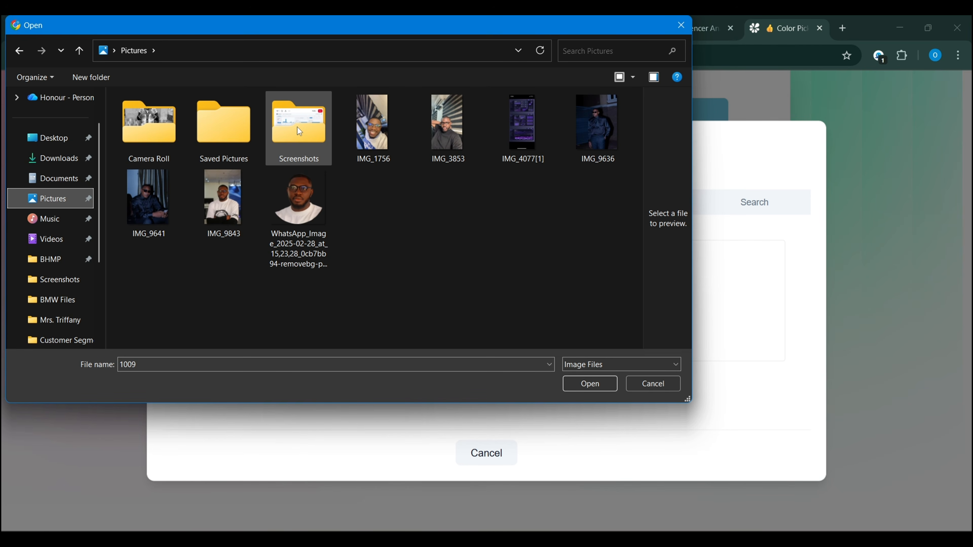
{"action": "double_click", "coordinate": [299, 131]}
{"action": "left_click_drag", "start_coordinate": [637, 103], "coordinate": [639, 325]}
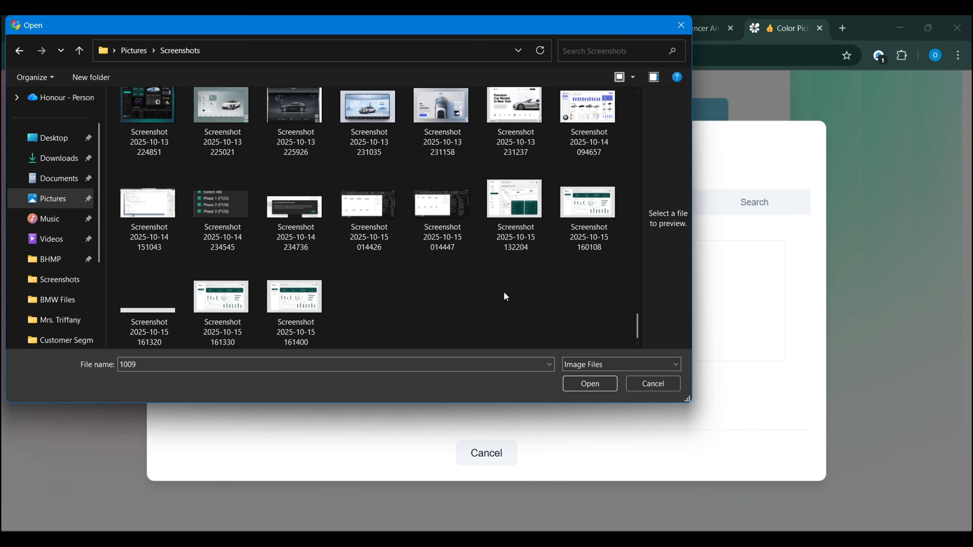
{"action": "left_click", "coordinate": [513, 215]}
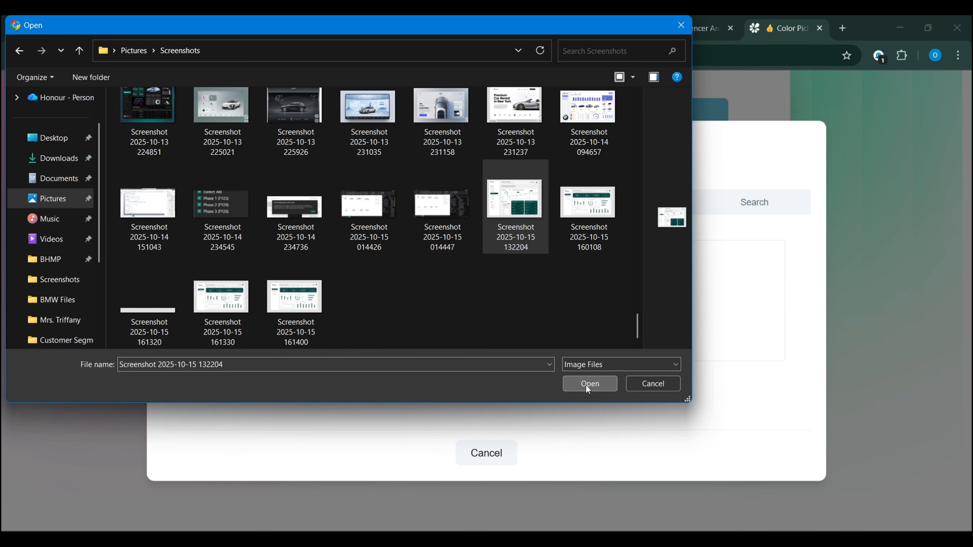
{"action": "left_click", "coordinate": [586, 384]}
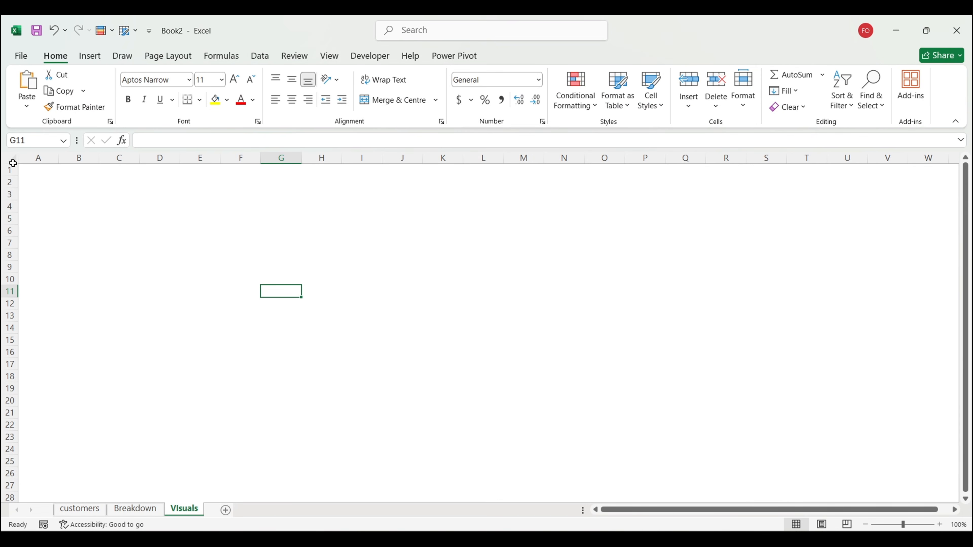
Step: Draw a large rounded rectangle on the Visuals sheet from Insert > Shapes
{"action": "left_click", "coordinate": [12, 162]}
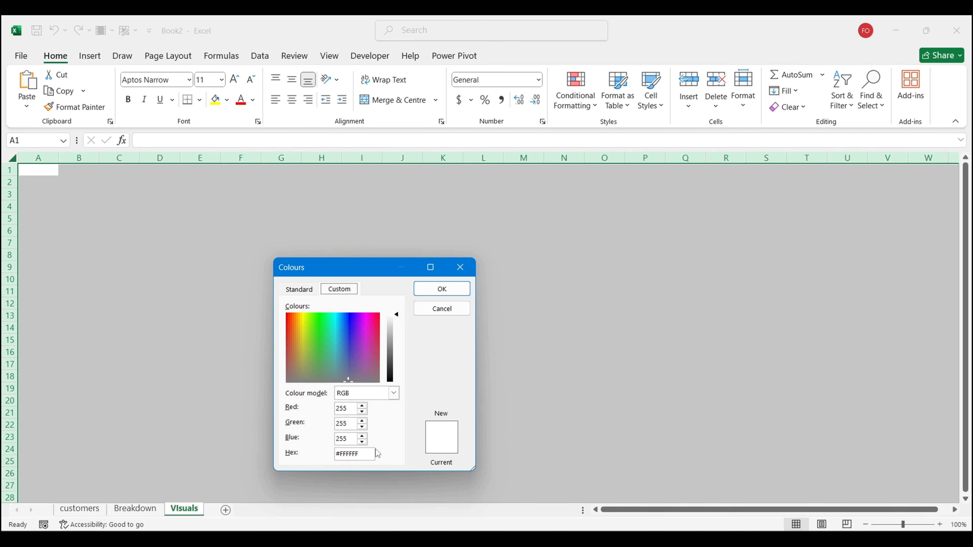
{"action": "left_click", "coordinate": [360, 454]}
{"action": "key", "text": "ctrl+a"}
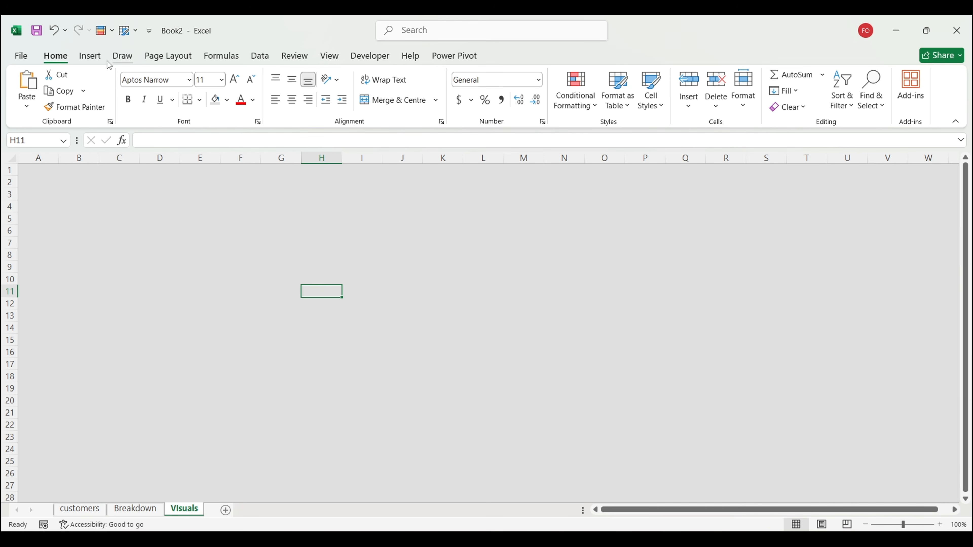
{"action": "left_click", "coordinate": [91, 56]}
{"action": "left_click", "coordinate": [185, 90]}
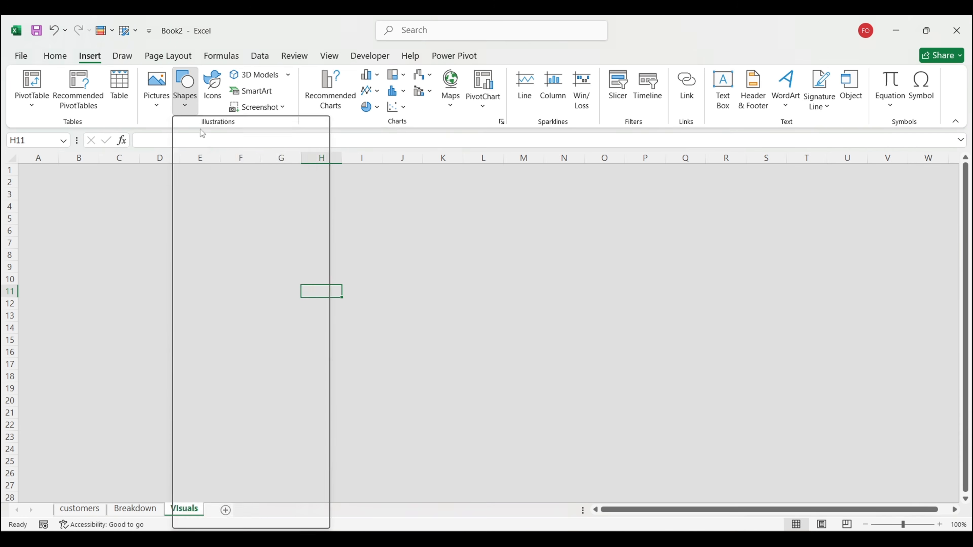
{"action": "left_click", "coordinate": [252, 142]}
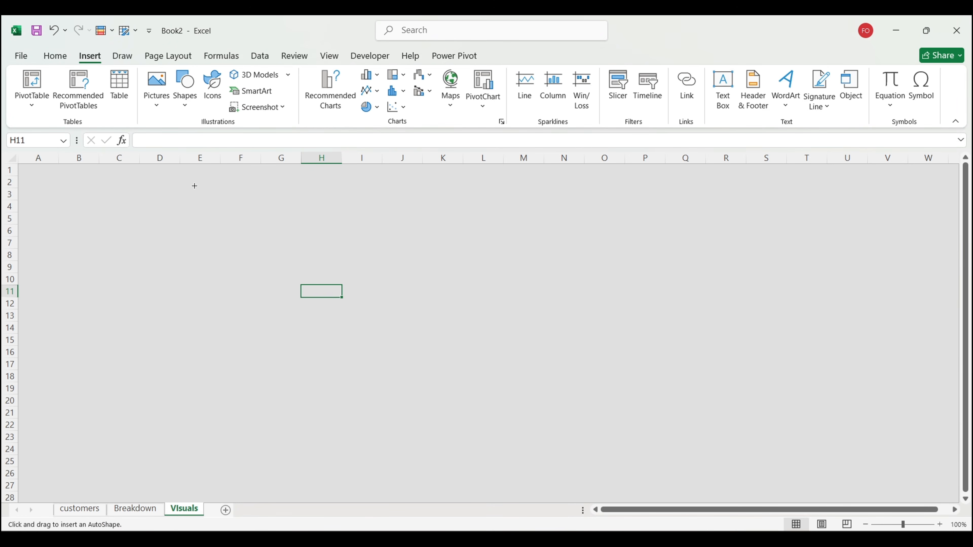
{"action": "left_click_drag", "start_coordinate": [181, 185], "coordinate": [735, 485]}
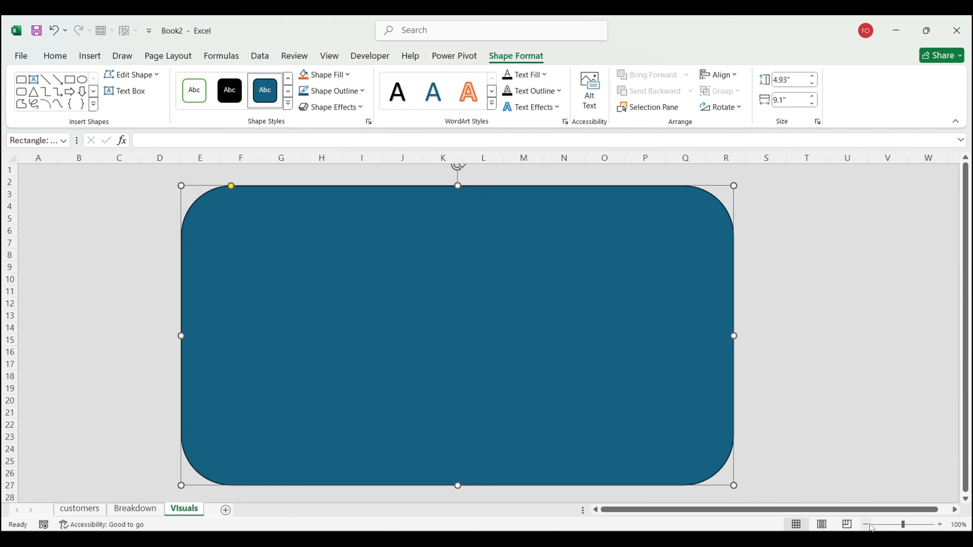
Step: Zoom to 80%, soften the corners, and fit the rectangle to columns E–X, rows 4–39
{"action": "left_click", "coordinate": [866, 524]}
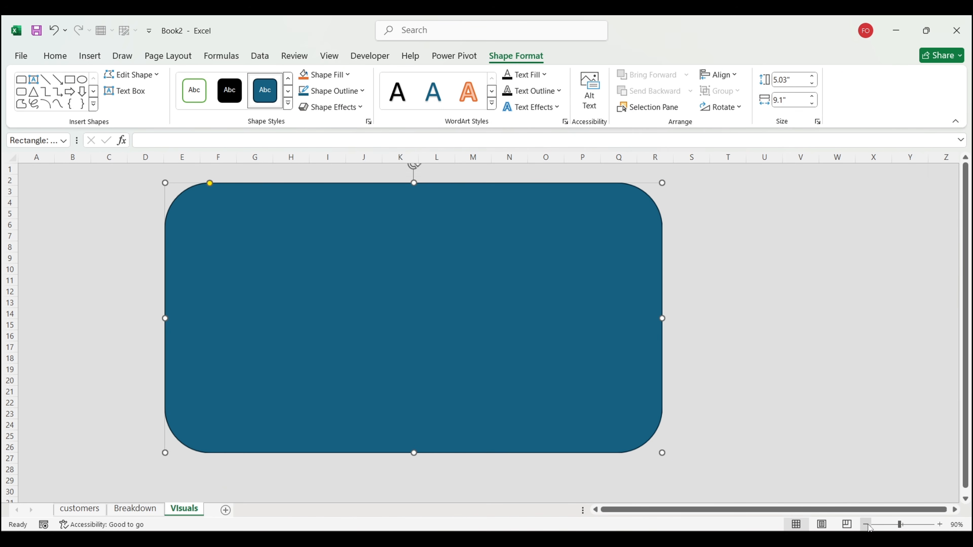
{"action": "left_click", "coordinate": [866, 524]}
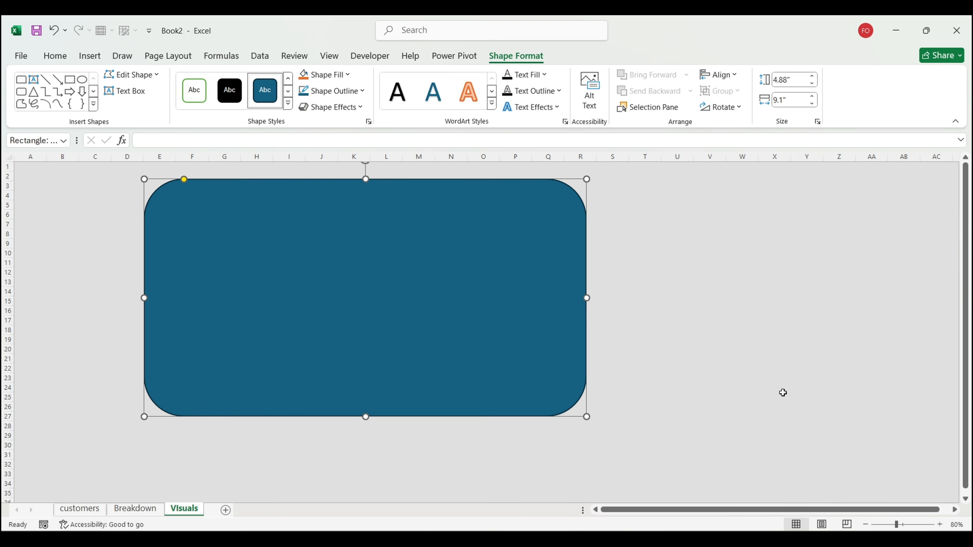
{"action": "left_click_drag", "start_coordinate": [586, 417], "coordinate": [750, 493]}
{"action": "left_click_drag", "start_coordinate": [196, 179], "coordinate": [156, 180]}
{"action": "left_click_drag", "start_coordinate": [314, 240], "coordinate": [335, 239]}
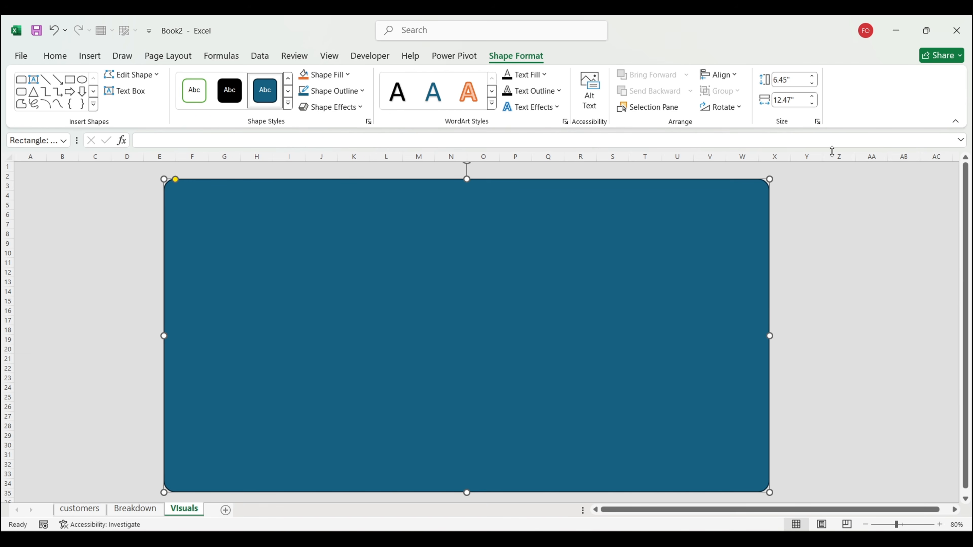
{"action": "left_click", "coordinate": [955, 121]}
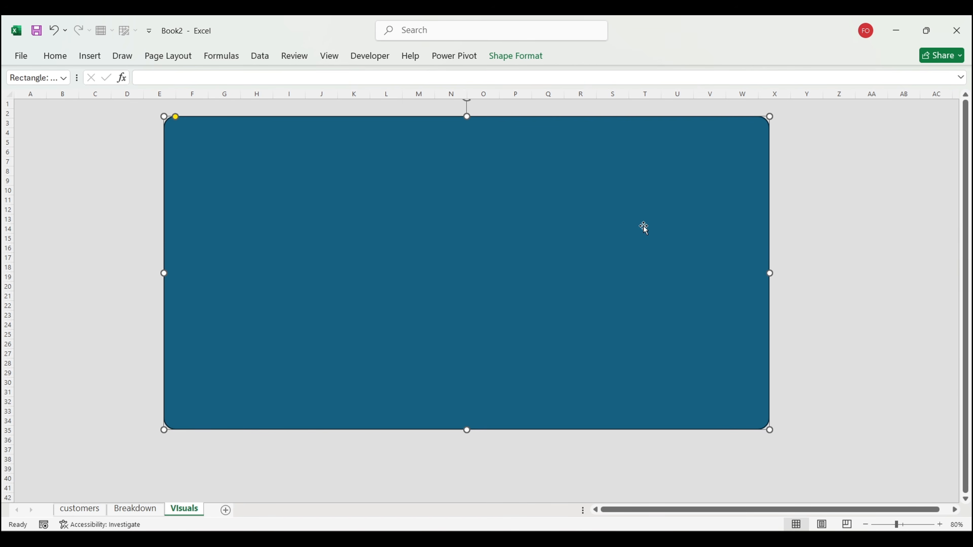
{"action": "left_click_drag", "start_coordinate": [623, 226], "coordinate": [625, 251]}
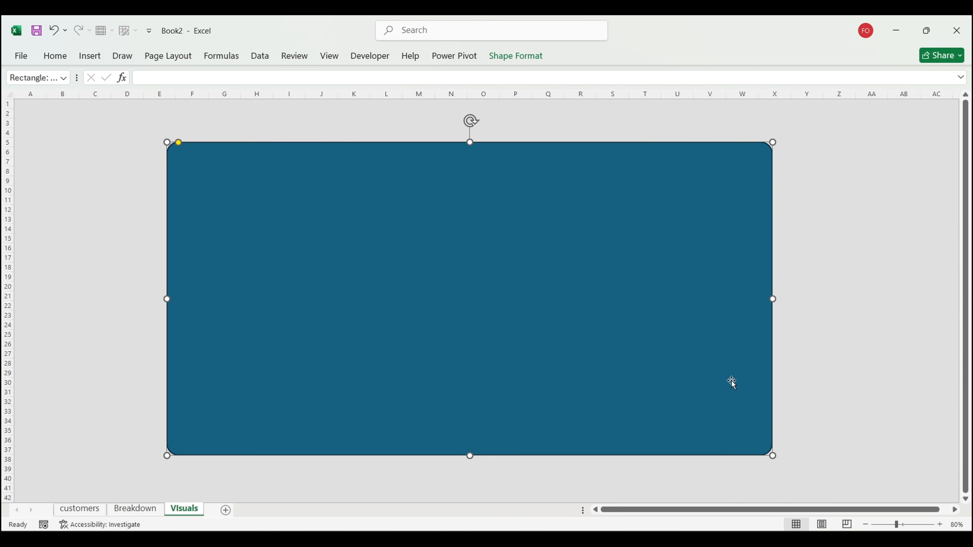
{"action": "left_click_drag", "start_coordinate": [771, 455], "coordinate": [788, 475]}
{"action": "mouse_move", "coordinate": [604, 345]}
{"action": "left_mouse_down"}
{"action": "mouse_move", "coordinate": [613, 345]}
{"action": "mouse_move", "coordinate": [608, 337]}
{"action": "left_mouse_up"}
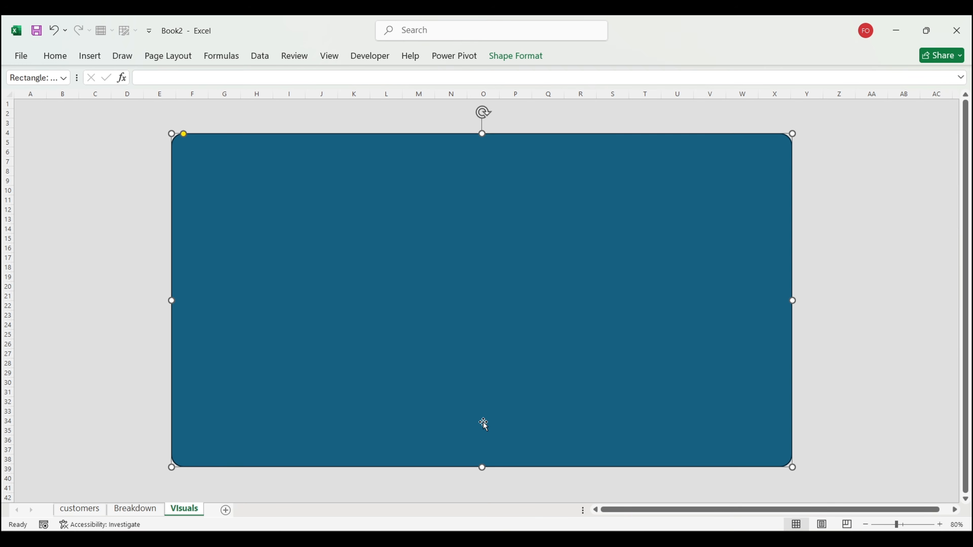
Step: Remove the rectangle's outline and open the custom fill colour dialog
{"action": "left_click", "coordinate": [530, 56]}
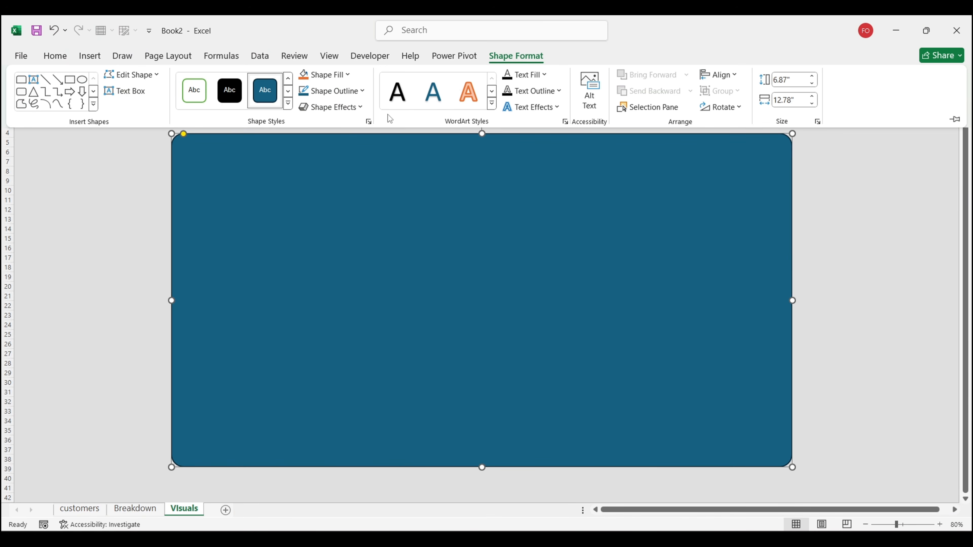
{"action": "key", "text": "ctrl+1"}
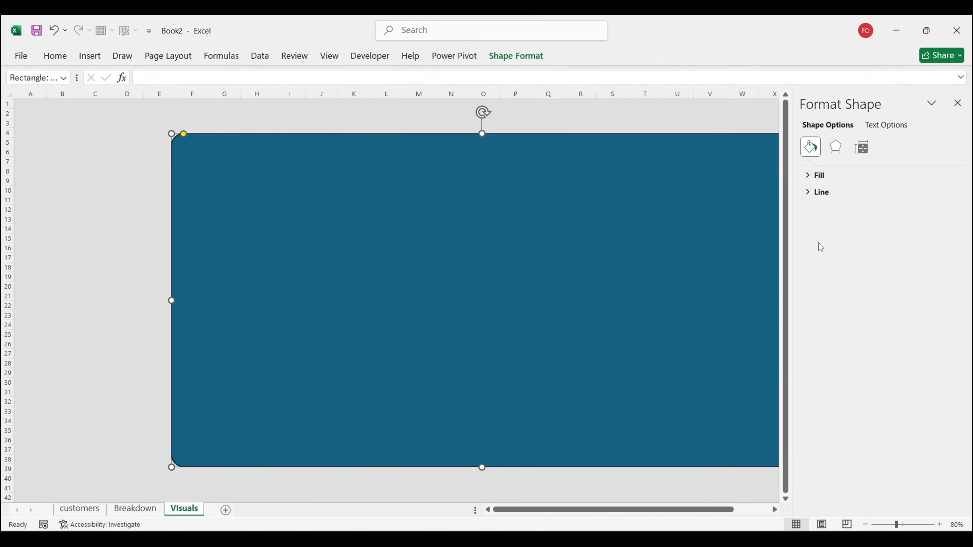
{"action": "left_click", "coordinate": [819, 193]}
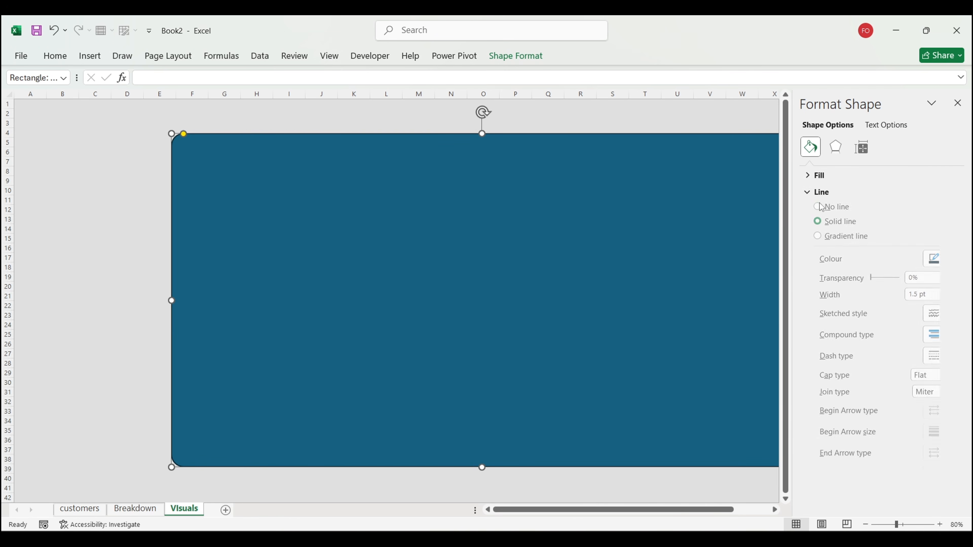
{"action": "left_click", "coordinate": [819, 211]}
{"action": "left_click", "coordinate": [818, 175]}
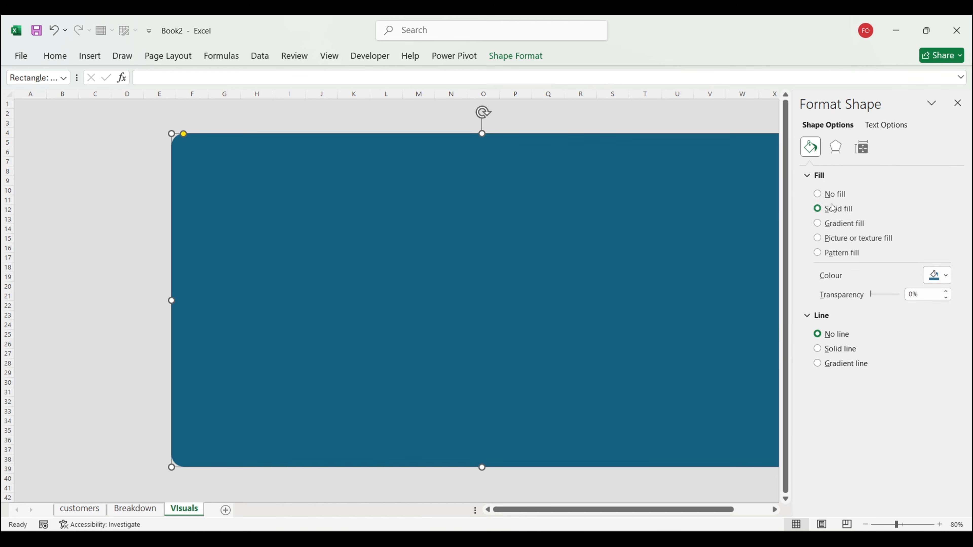
{"action": "left_click", "coordinate": [937, 281]}
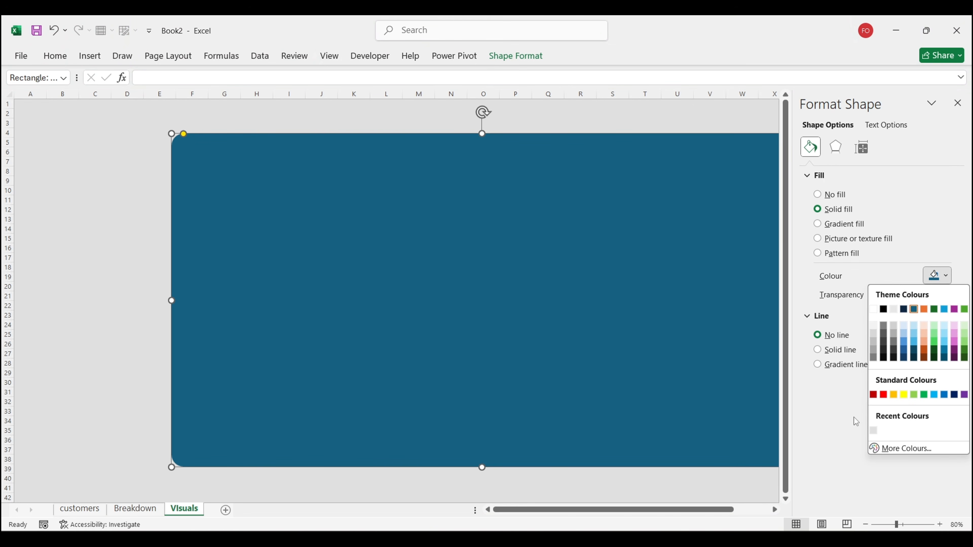
{"action": "left_click", "coordinate": [887, 449]}
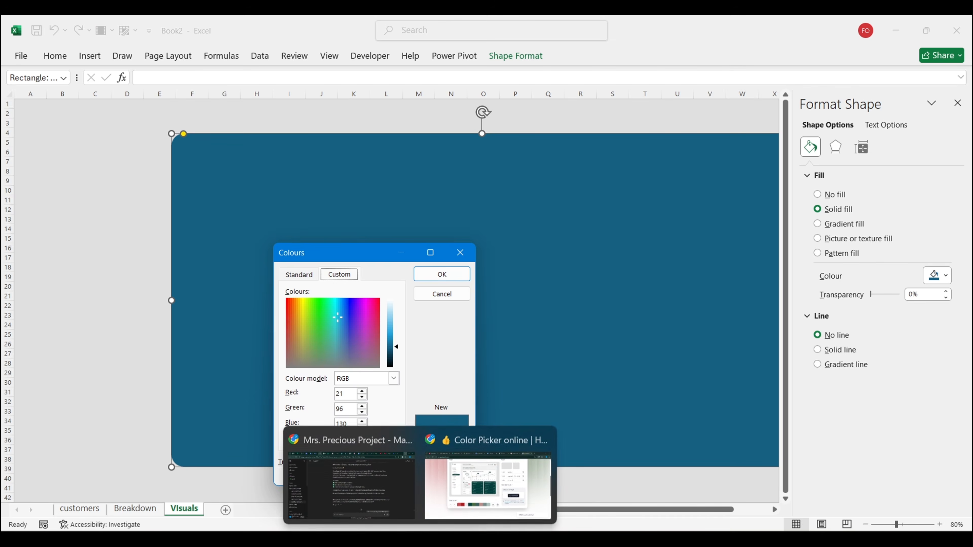
Step: Sample #f0f0f0 from the reference image and apply it as the rectangle's hex fill
{"action": "left_click", "coordinate": [489, 474]}
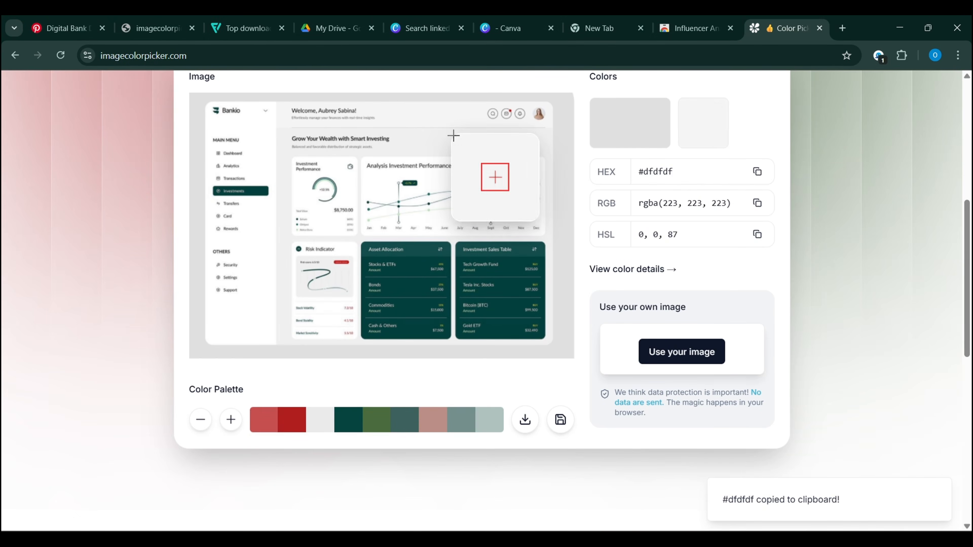
{"action": "left_click", "coordinate": [458, 142]}
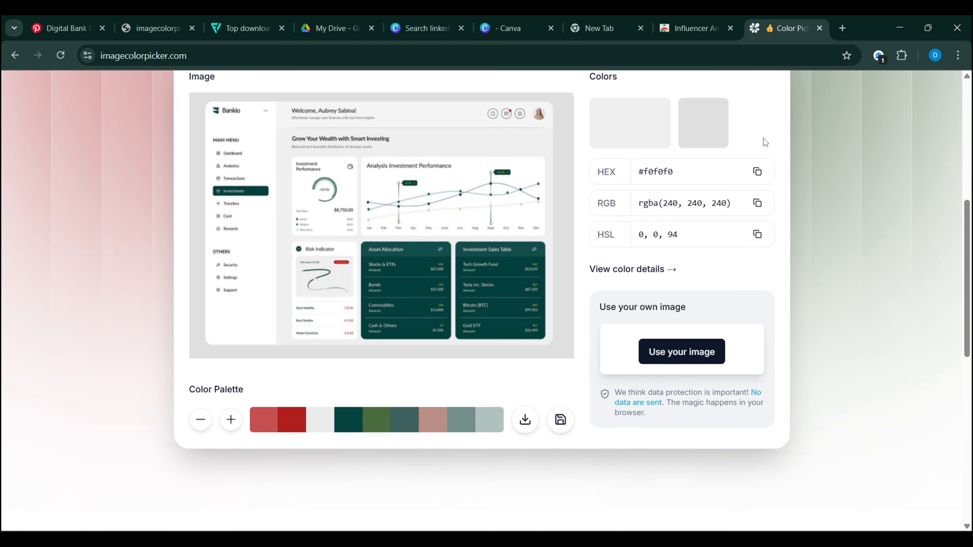
{"action": "left_click", "coordinate": [756, 174]}
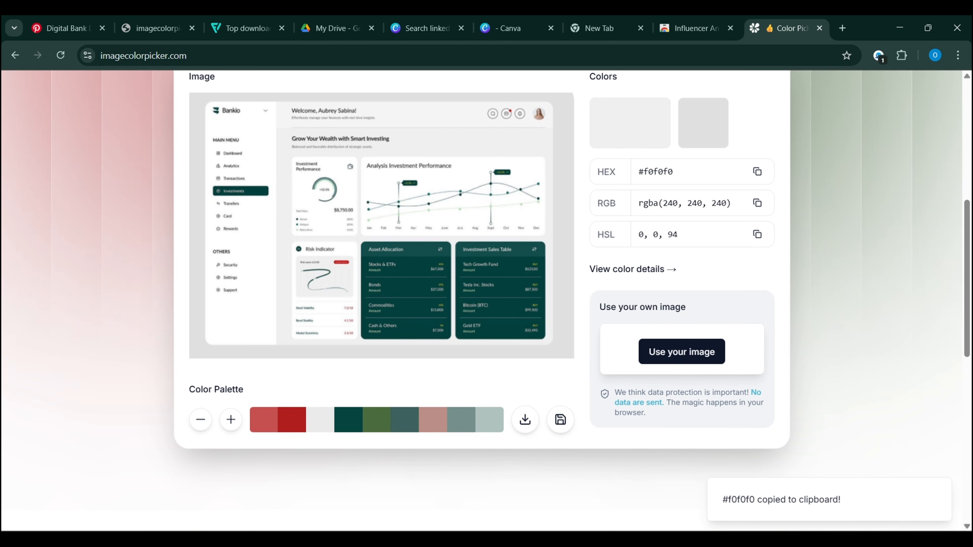
{"action": "key", "text": "alt+Tab"}
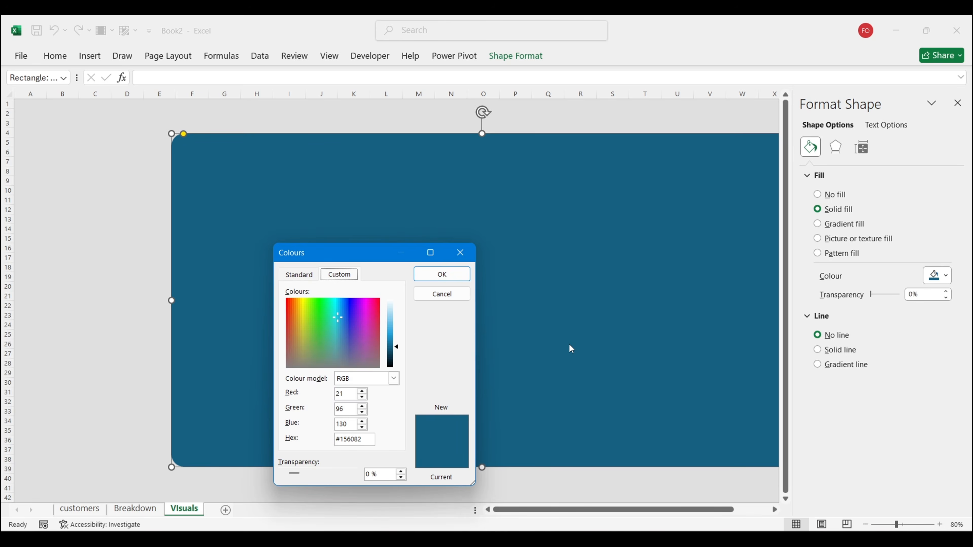
{"action": "left_click_drag", "start_coordinate": [367, 439], "coordinate": [313, 440]}
{"action": "key", "text": "ctrl+v"}
{"action": "left_click", "coordinate": [441, 274]}
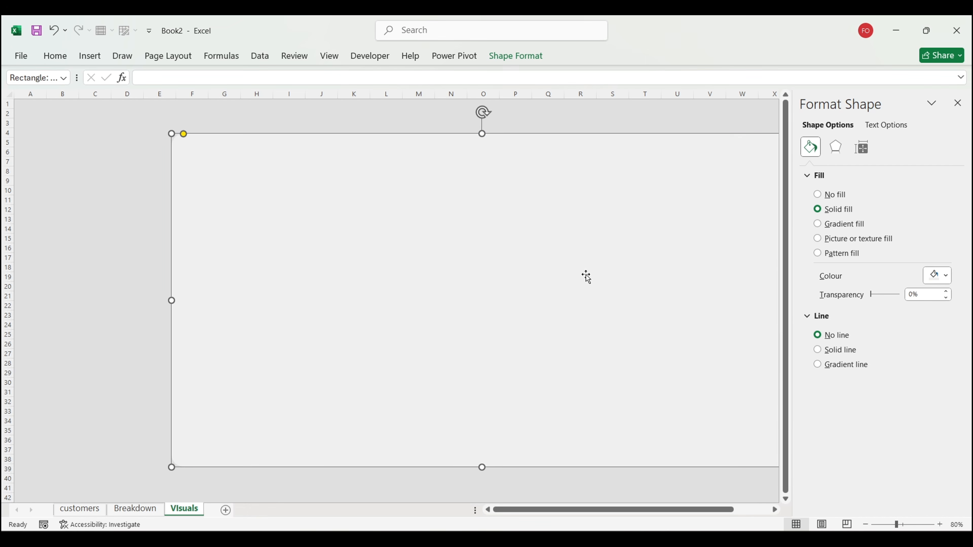
{"action": "left_click", "coordinate": [124, 278]}
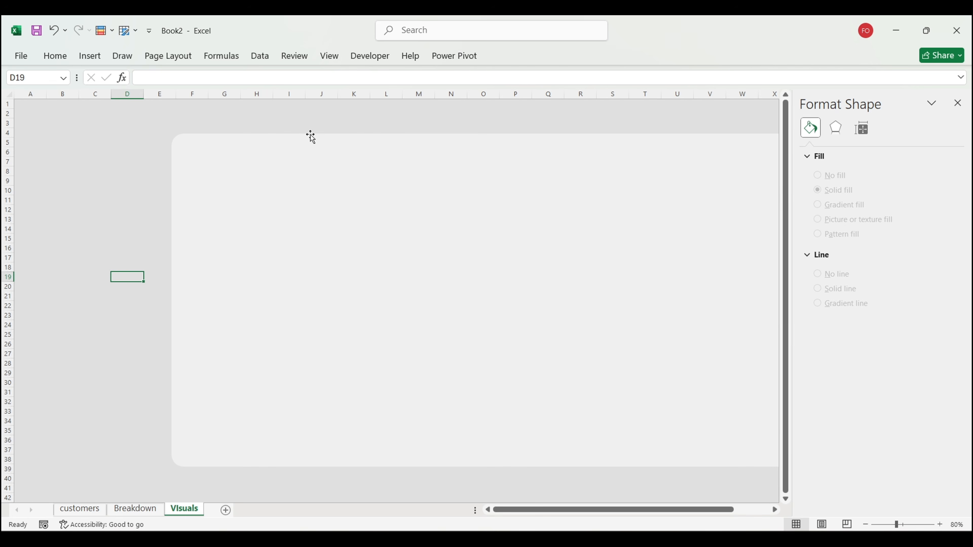
Step: Draw a tall rounded rectangle along the grey frame's left edge with less corner rounding
{"action": "left_click", "coordinate": [91, 61]}
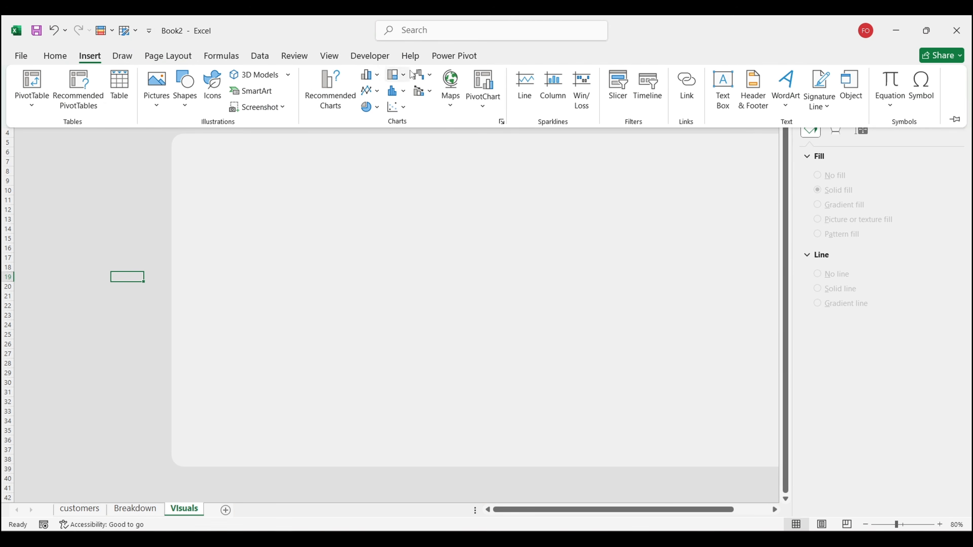
{"action": "left_click", "coordinate": [187, 103]}
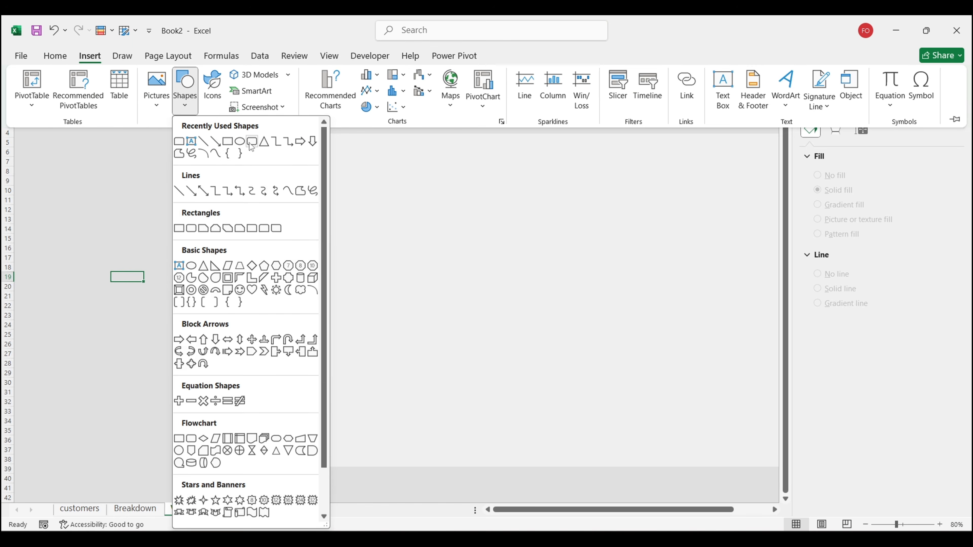
{"action": "left_click", "coordinate": [178, 142]}
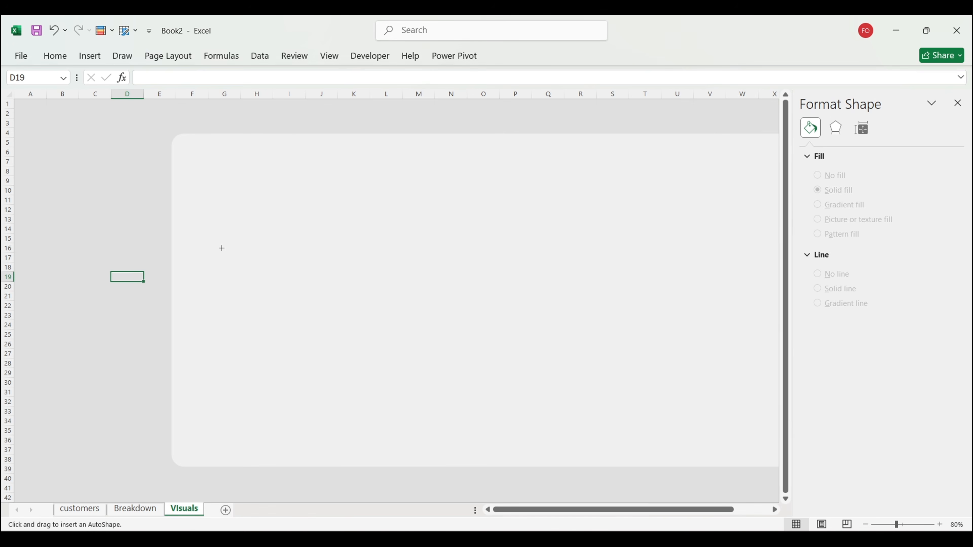
{"action": "left_click_drag", "start_coordinate": [237, 211], "coordinate": [375, 213]}
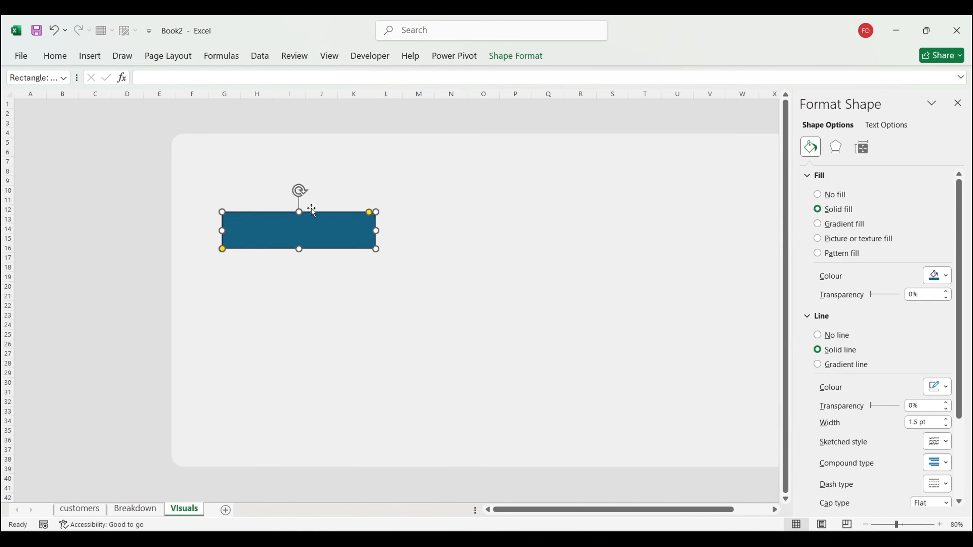
{"action": "left_click_drag", "start_coordinate": [299, 190], "coordinate": [237, 218]}
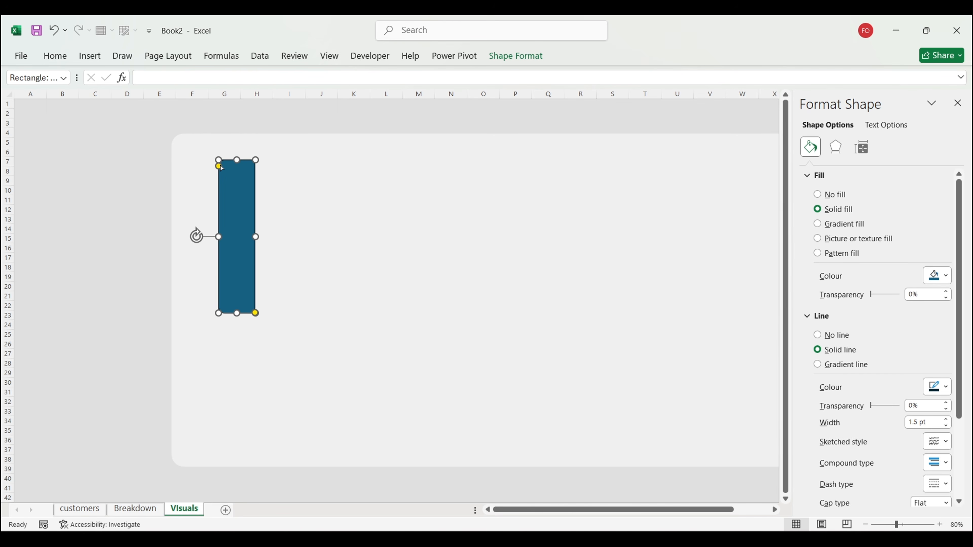
{"action": "left_click_drag", "start_coordinate": [217, 160], "coordinate": [218, 173]}
{"action": "left_click_drag", "start_coordinate": [239, 309], "coordinate": [222, 469]}
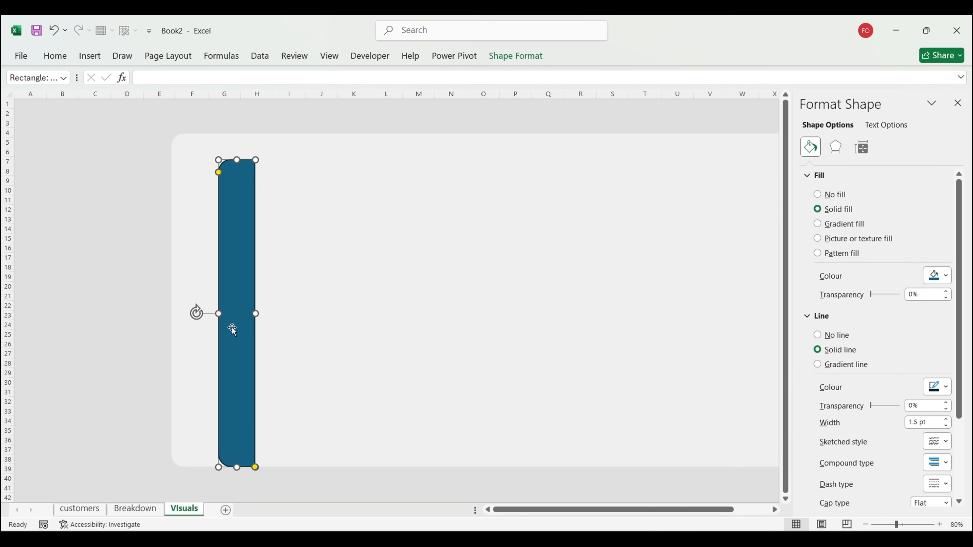
{"action": "left_click_drag", "start_coordinate": [237, 155], "coordinate": [238, 135]}
{"action": "left_click_drag", "start_coordinate": [227, 202], "coordinate": [182, 202]}
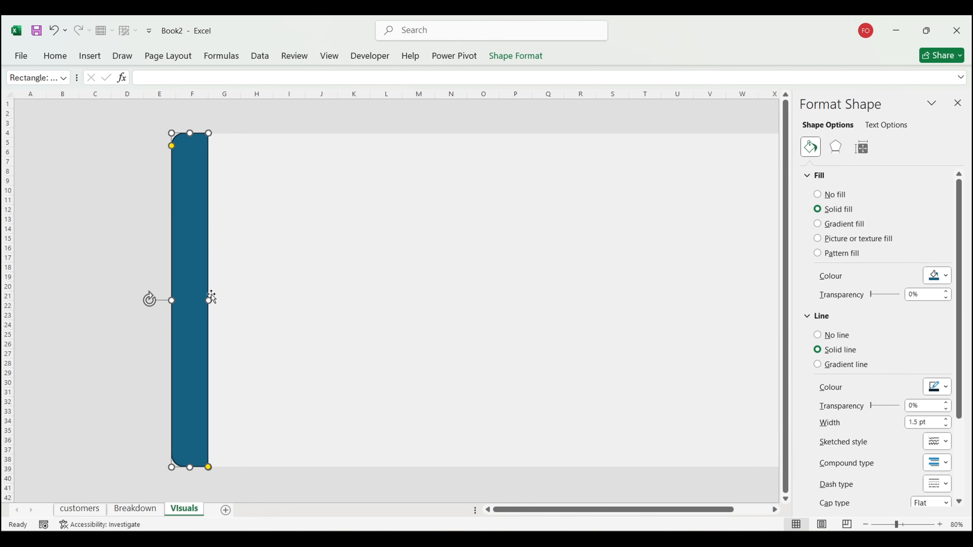
{"action": "left_click_drag", "start_coordinate": [209, 300], "coordinate": [258, 299]}
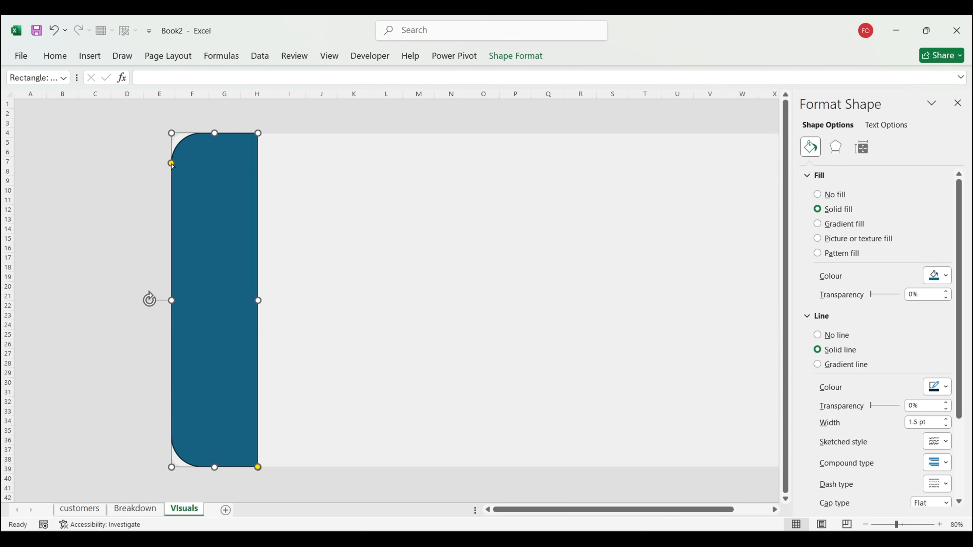
{"action": "left_click_drag", "start_coordinate": [171, 164], "coordinate": [171, 145]}
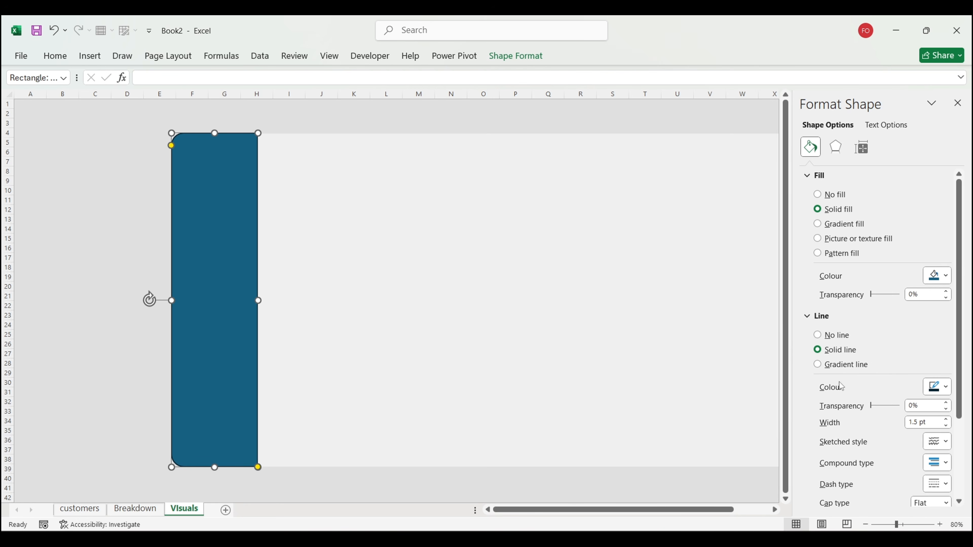
Step: Fill the tall sidebar panel white and remove its outline
{"action": "left_click", "coordinate": [938, 276]}
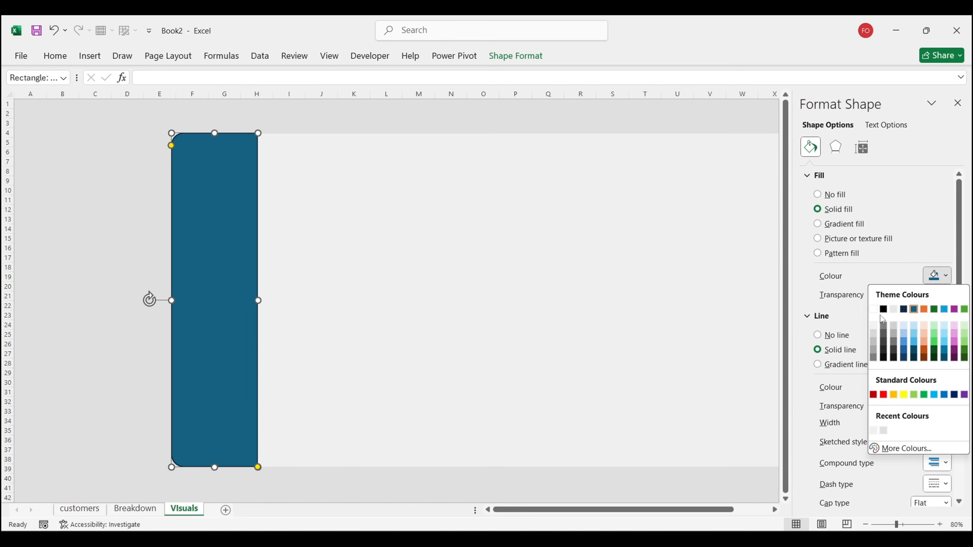
{"action": "left_click", "coordinate": [874, 310]}
{"action": "left_click", "coordinate": [125, 267]}
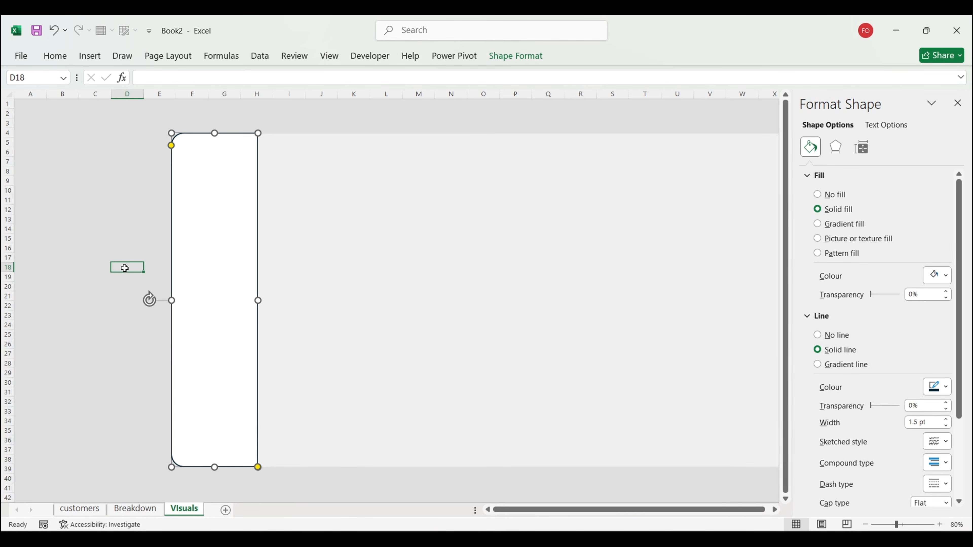
{"action": "left_click", "coordinate": [202, 285]}
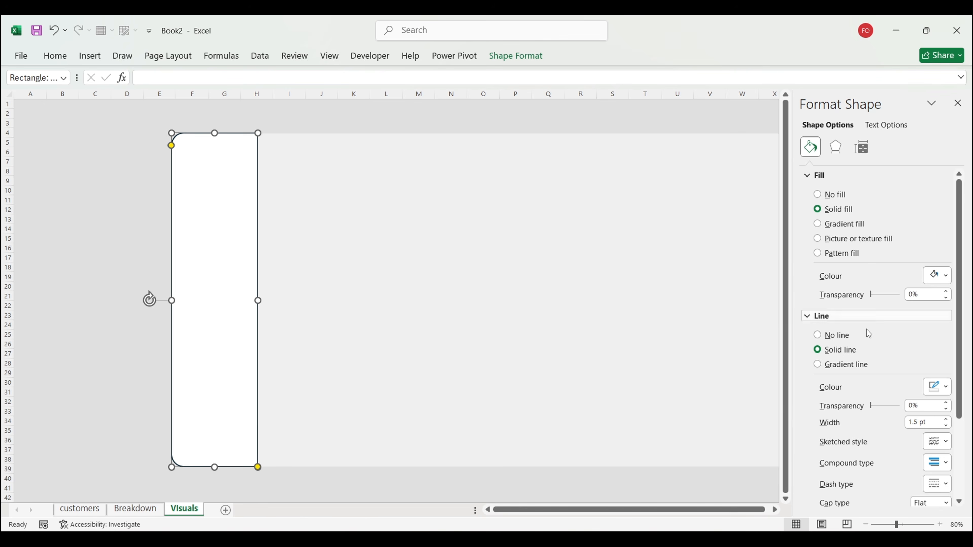
{"action": "left_click", "coordinate": [836, 335]}
{"action": "left_click", "coordinate": [113, 241]}
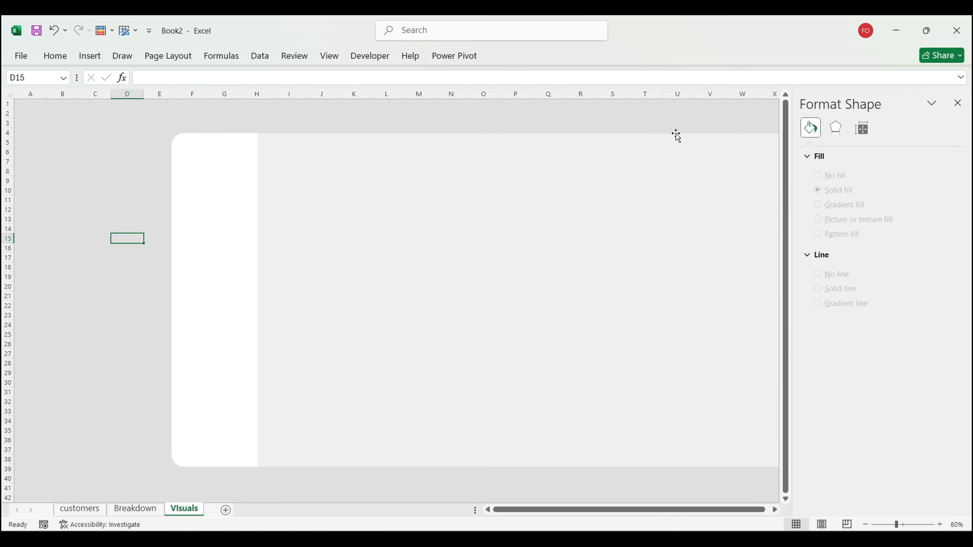
Step: Select the SENDING logo icon and text on the Customer Segmentation dashboard
{"action": "left_click", "coordinate": [661, 126]}
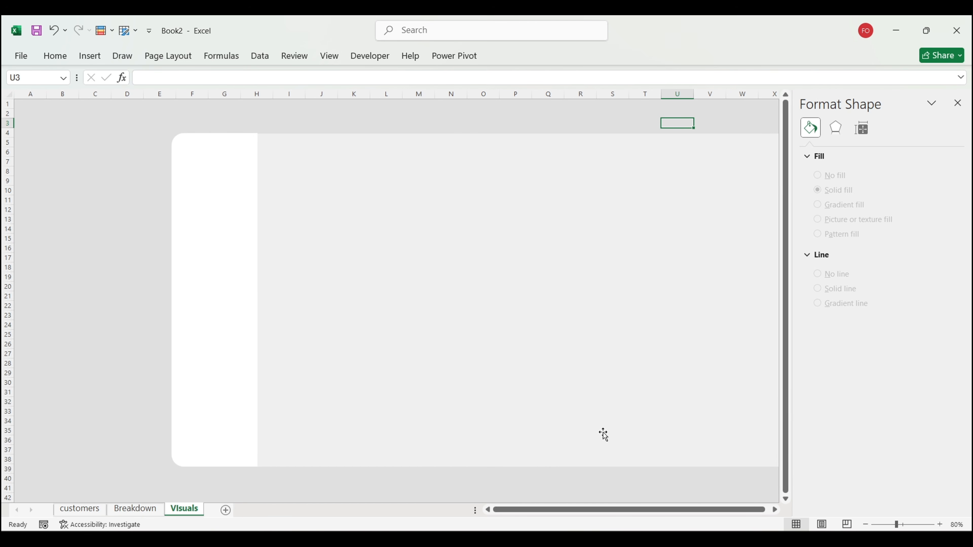
{"action": "mouse_move", "coordinate": [615, 540]}
{"action": "left_click", "coordinate": [563, 490]}
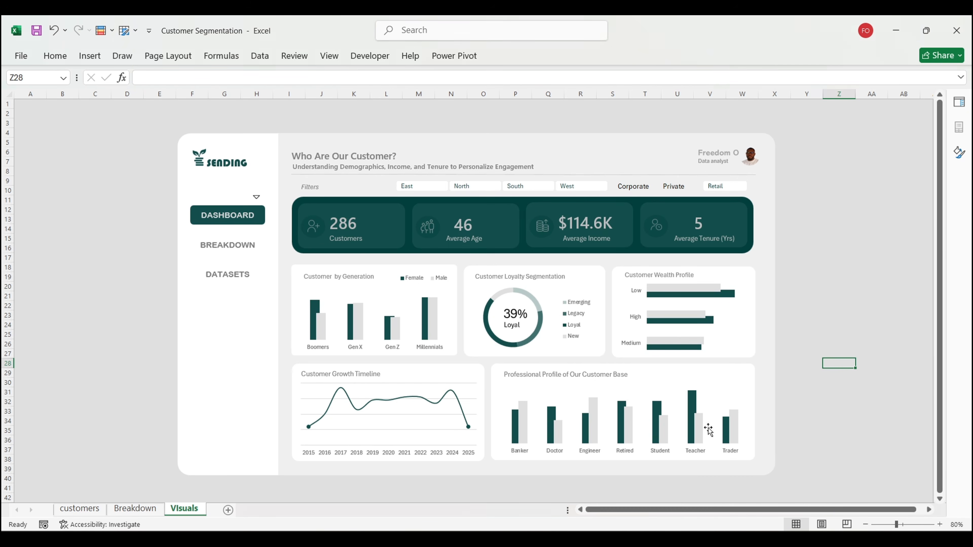
{"action": "left_click", "coordinate": [109, 163]}
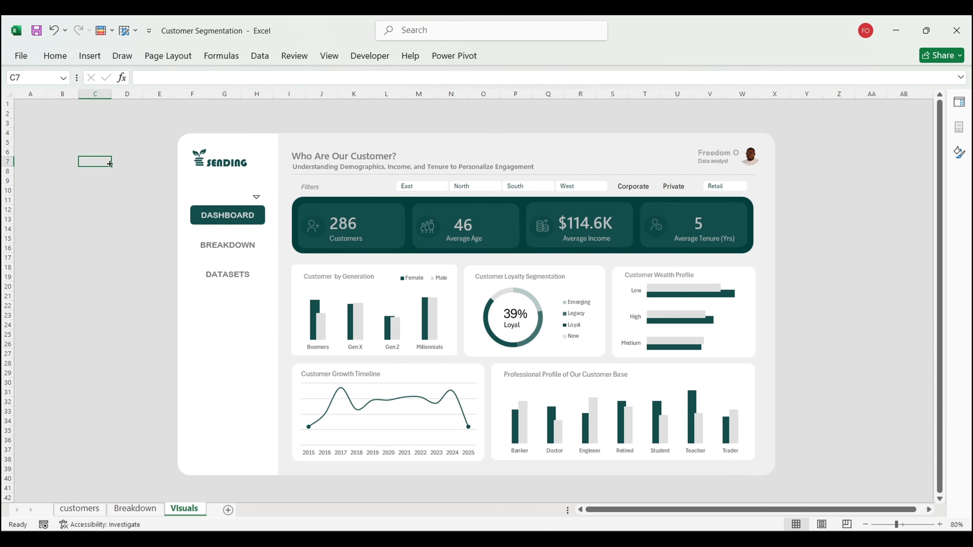
{"action": "left_click", "coordinate": [200, 158]}
{"action": "left_click", "coordinate": [232, 163], "text": "shift"}
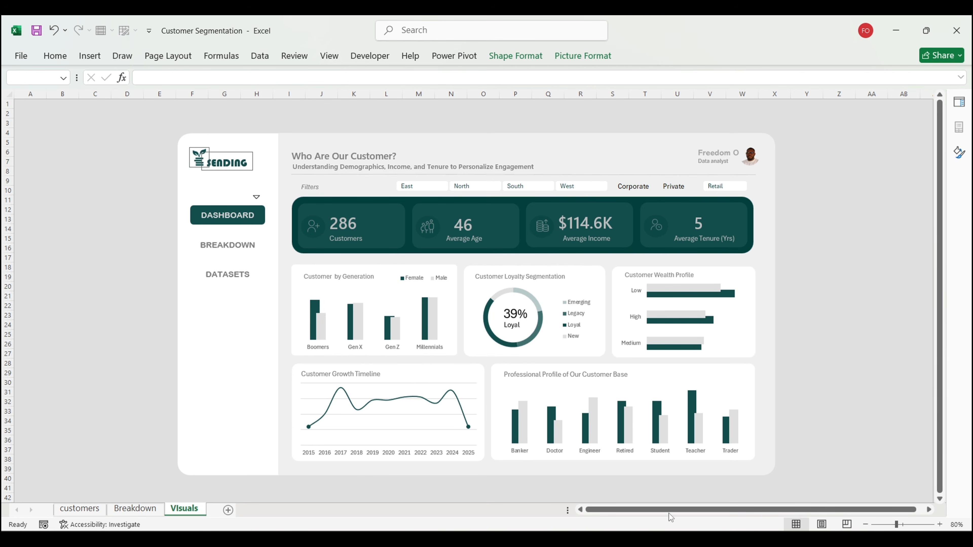
Step: Paste the SENDING logo into Book2 and place it at the sidebar's top-left
{"action": "mouse_move", "coordinate": [660, 483]}
{"action": "left_click", "coordinate": [689, 468]}
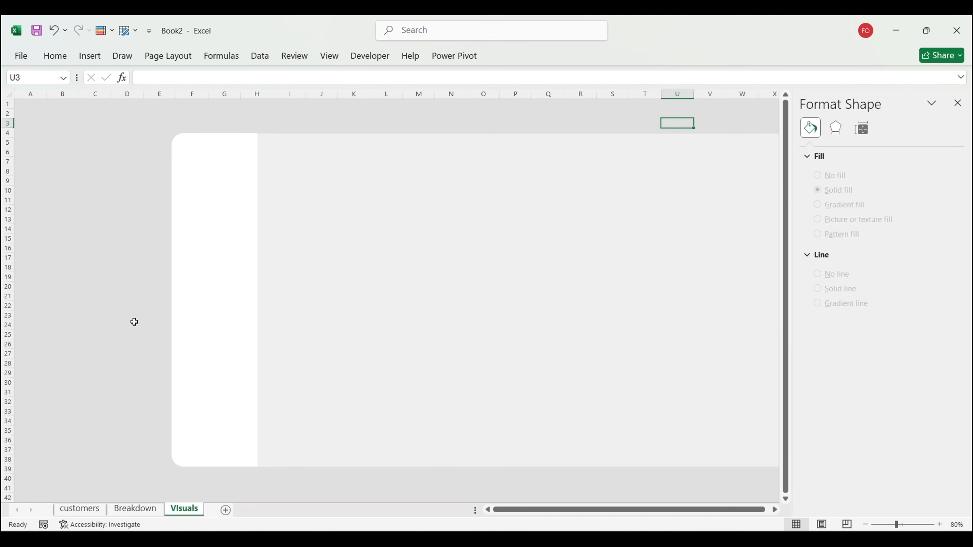
{"action": "left_click", "coordinate": [117, 316]}
{"action": "key", "text": "ctrl+v"}
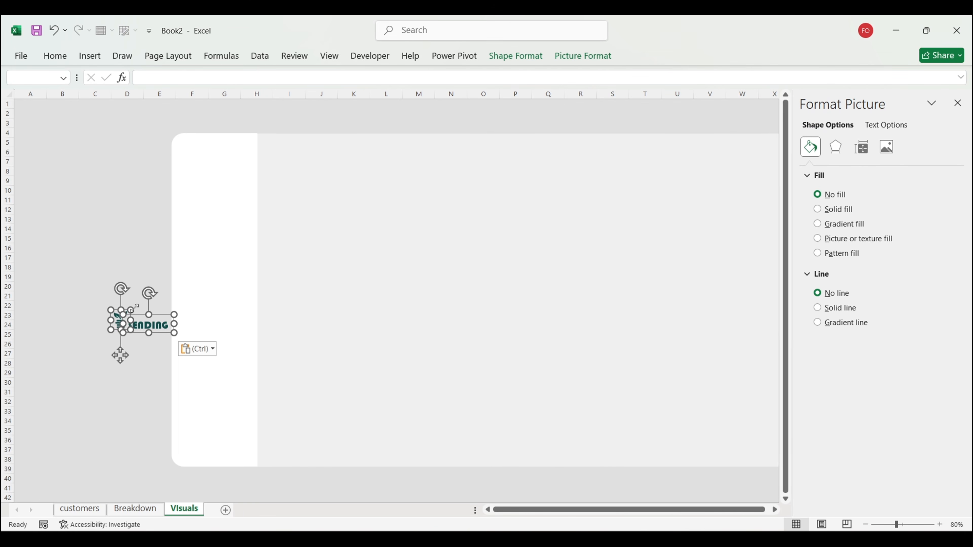
{"action": "left_click_drag", "start_coordinate": [161, 334], "coordinate": [233, 170]}
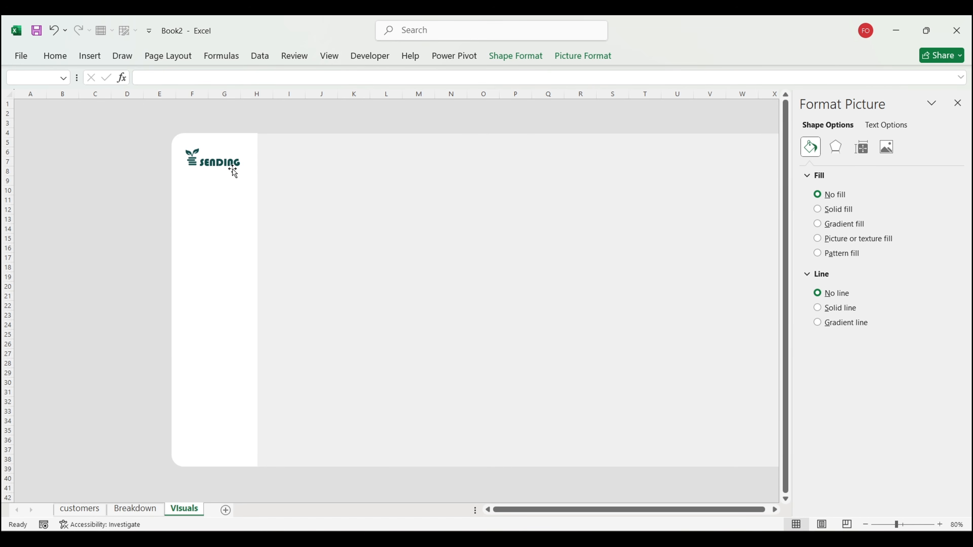
{"action": "left_click", "coordinate": [114, 208]}
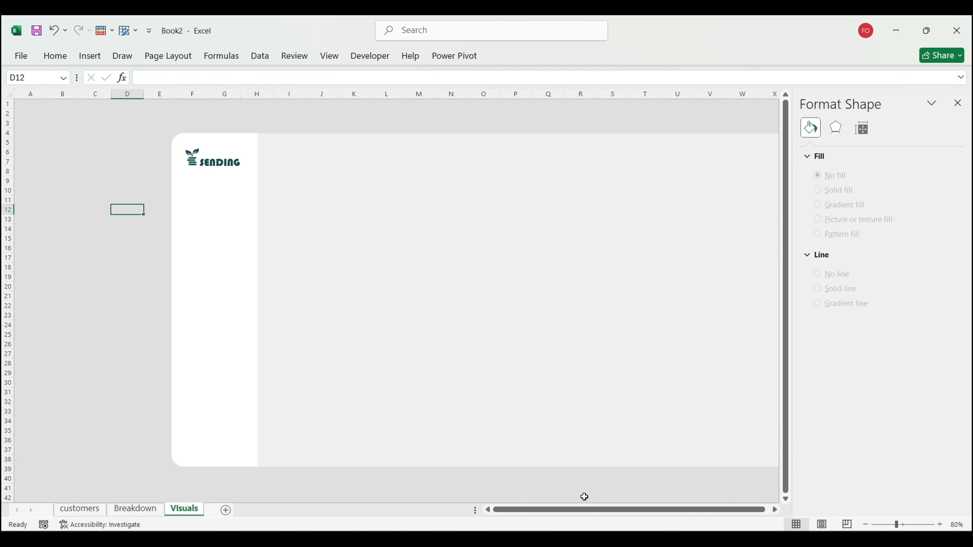
Step: Copy the analyst name badge and photo into Book2's card's upper-right corner
{"action": "left_click", "coordinate": [544, 481]}
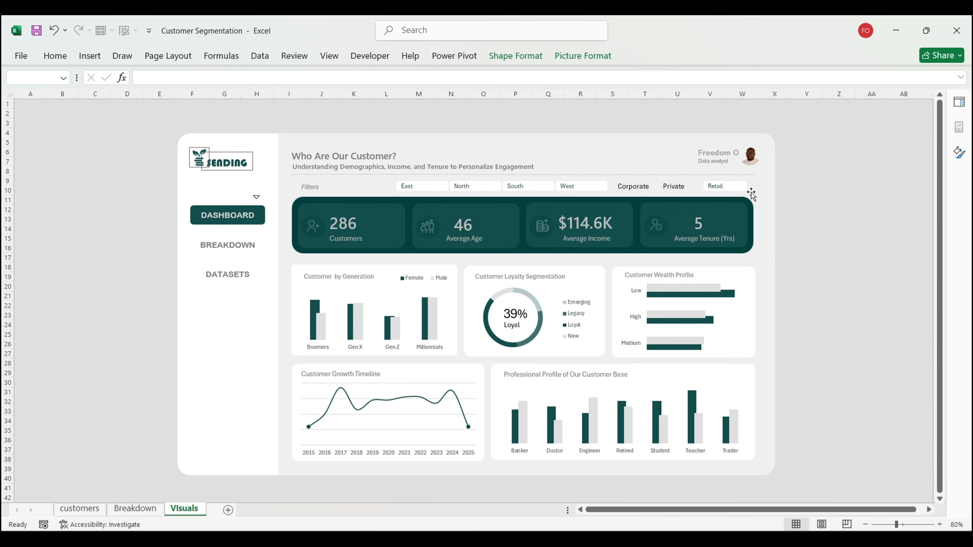
{"action": "left_click", "coordinate": [721, 161]}
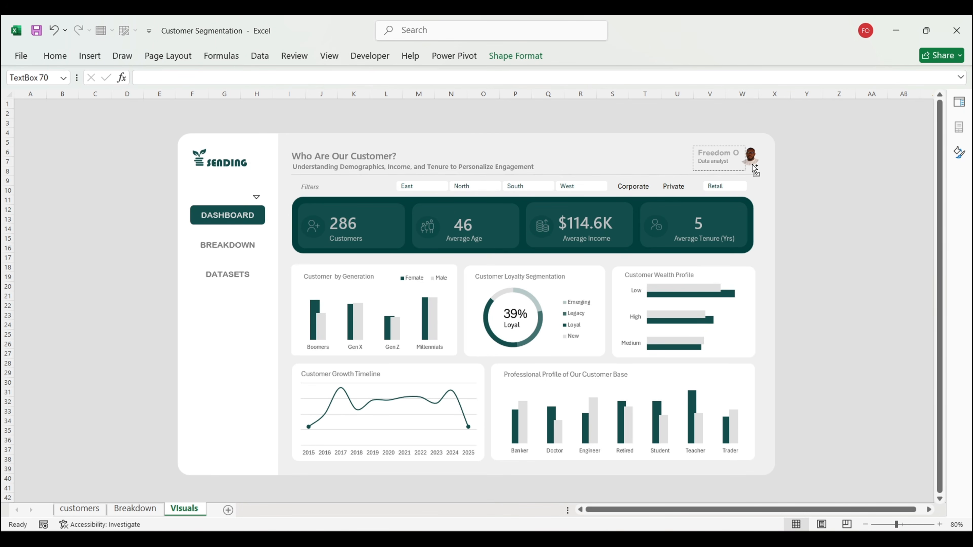
{"action": "left_click", "coordinate": [752, 164], "text": "ctrl"}
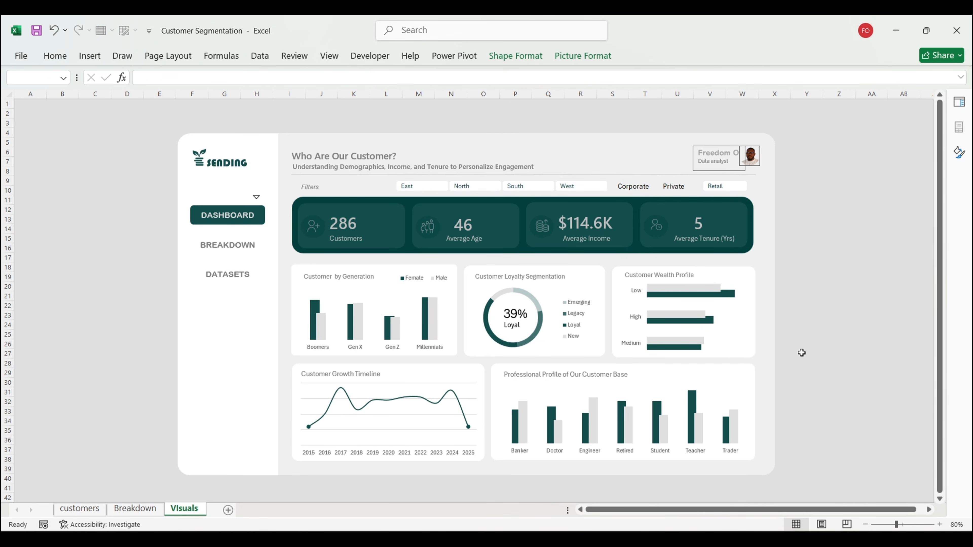
{"action": "left_click", "coordinate": [699, 490]}
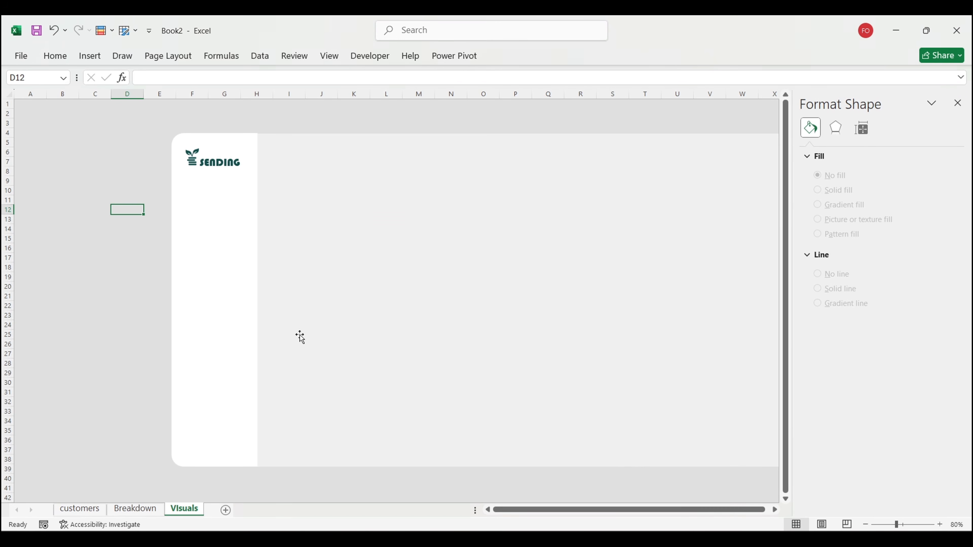
{"action": "key", "text": "ctrl+v"}
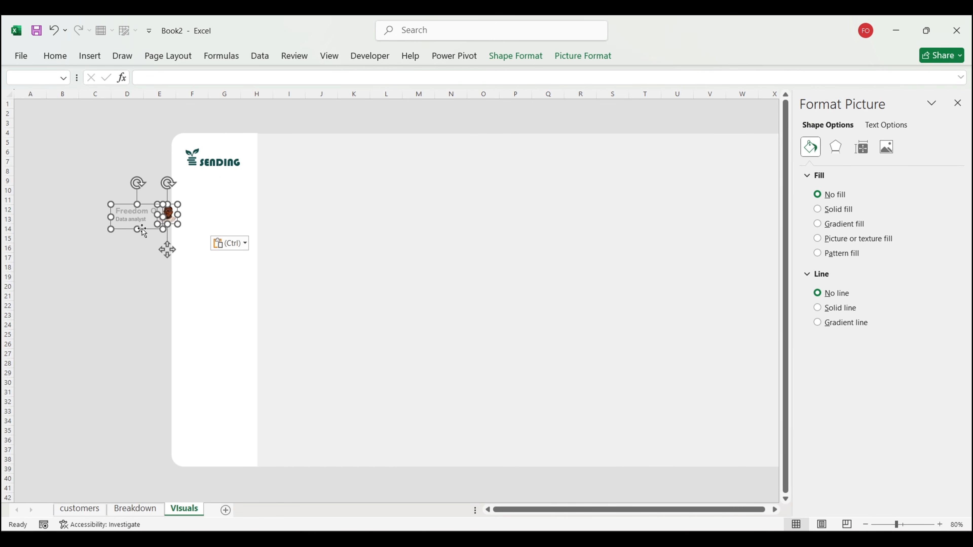
{"action": "left_click_drag", "start_coordinate": [142, 230], "coordinate": [656, 168]}
{"action": "scroll", "coordinate": [646, 181], "scroll_direction": "right", "scroll_amount": 2}
{"action": "left_click", "coordinate": [733, 209]}
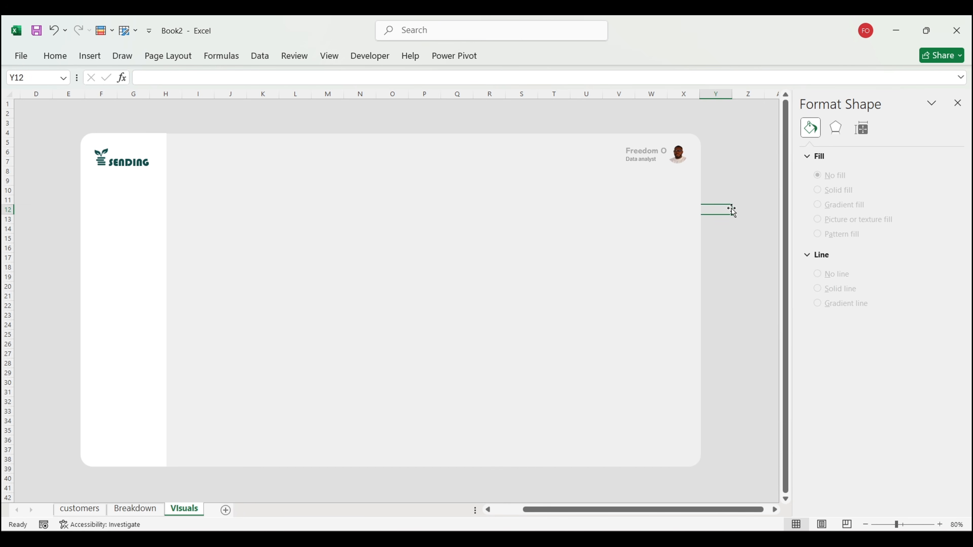
{"action": "scroll", "coordinate": [732, 210], "scroll_direction": "left", "scroll_amount": 3}
{"action": "left_click", "coordinate": [732, 150]}
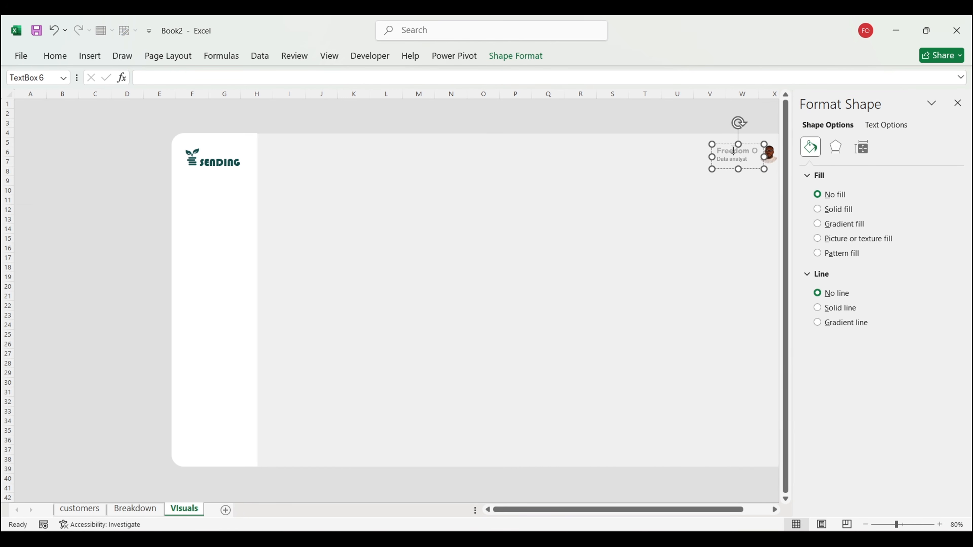
{"action": "left_click", "coordinate": [698, 124]}
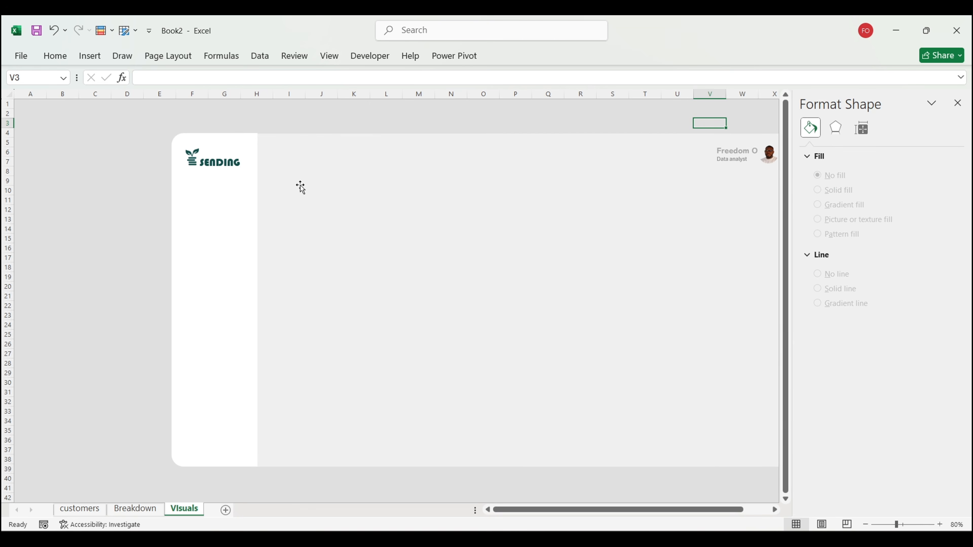
Step: Check the SENDING text box's font list, leaving the font unchanged
{"action": "left_click", "coordinate": [241, 164]}
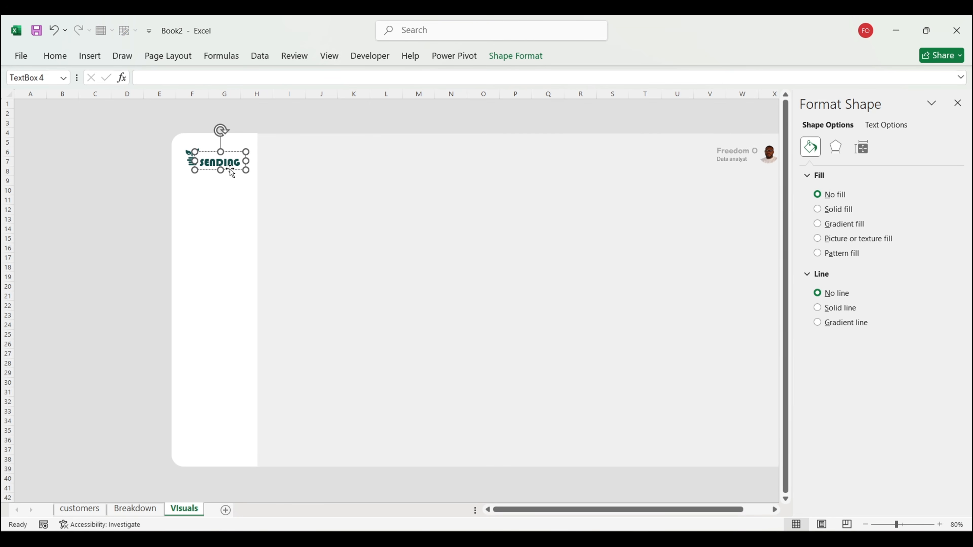
{"action": "left_click", "coordinate": [61, 56]}
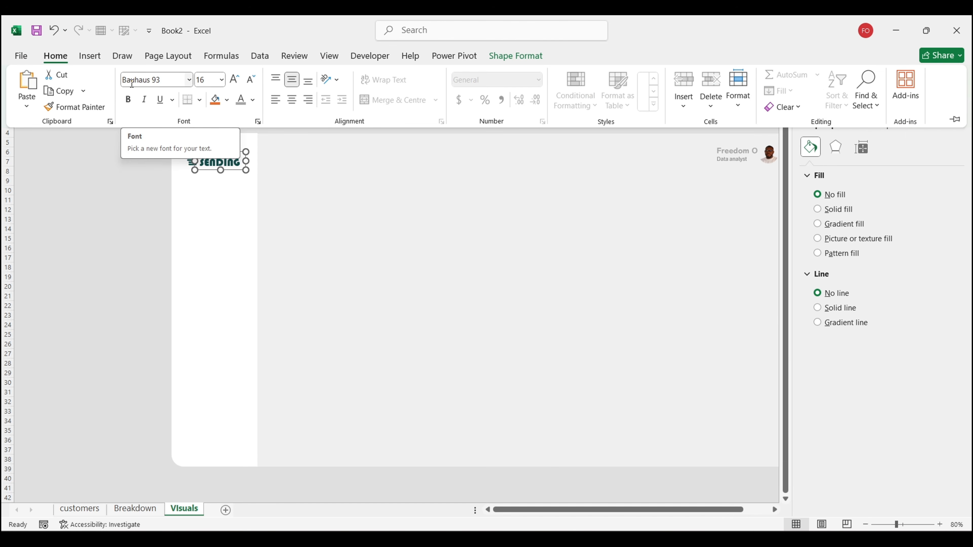
{"action": "left_click", "coordinate": [189, 80]}
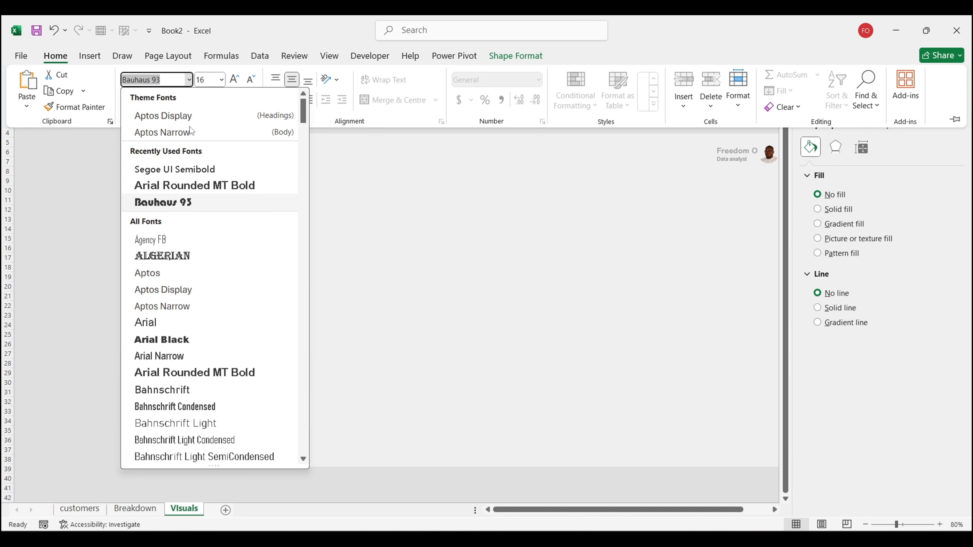
{"action": "left_click", "coordinate": [44, 208]}
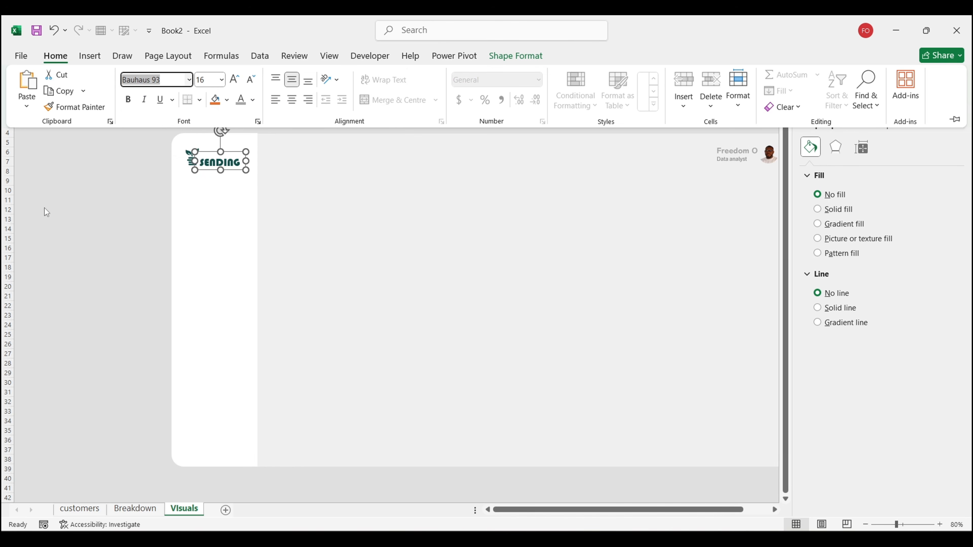
{"action": "left_click", "coordinate": [105, 203]}
{"action": "left_click", "coordinate": [105, 203]}
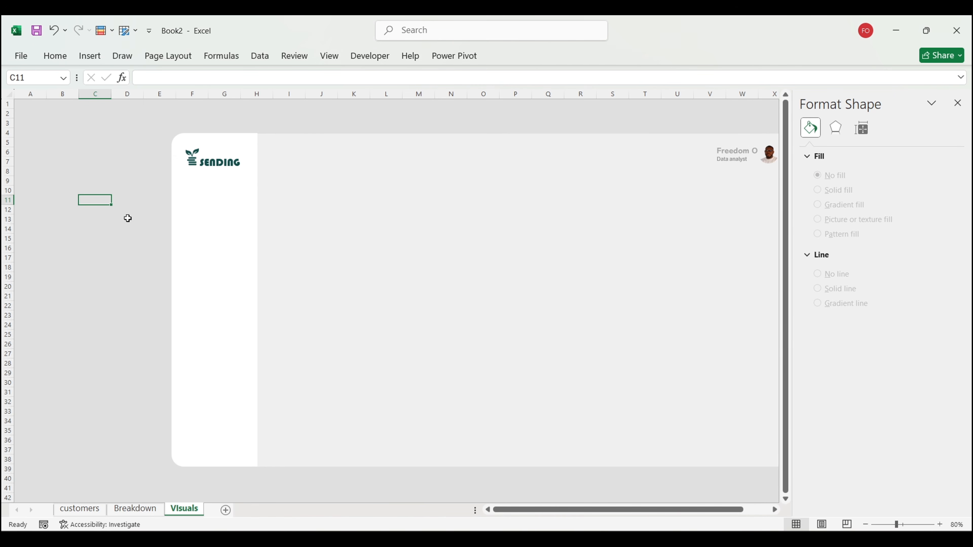
Step: Draw a horizontal divider line across the card at its top edge
{"action": "left_click", "coordinate": [92, 56]}
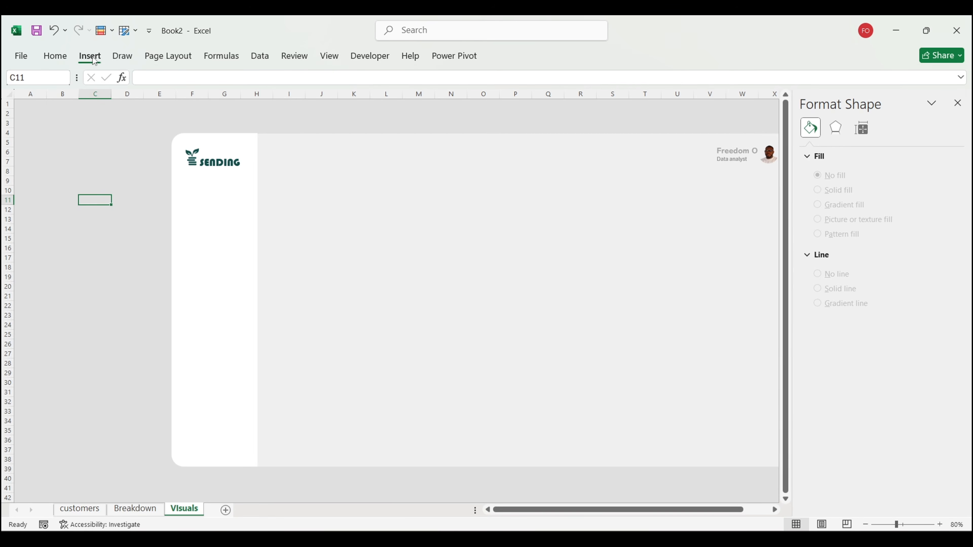
{"action": "left_click", "coordinate": [187, 108]}
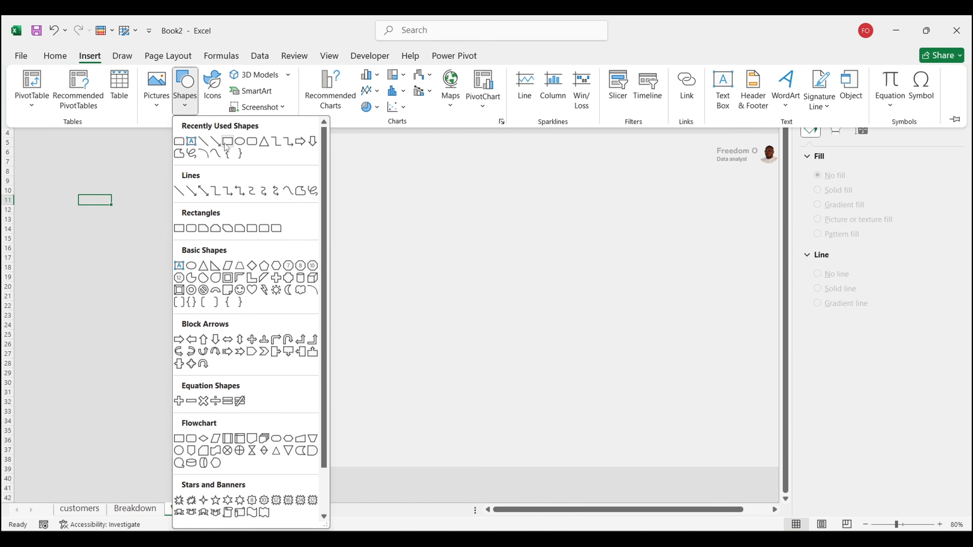
{"action": "left_click", "coordinate": [211, 145]}
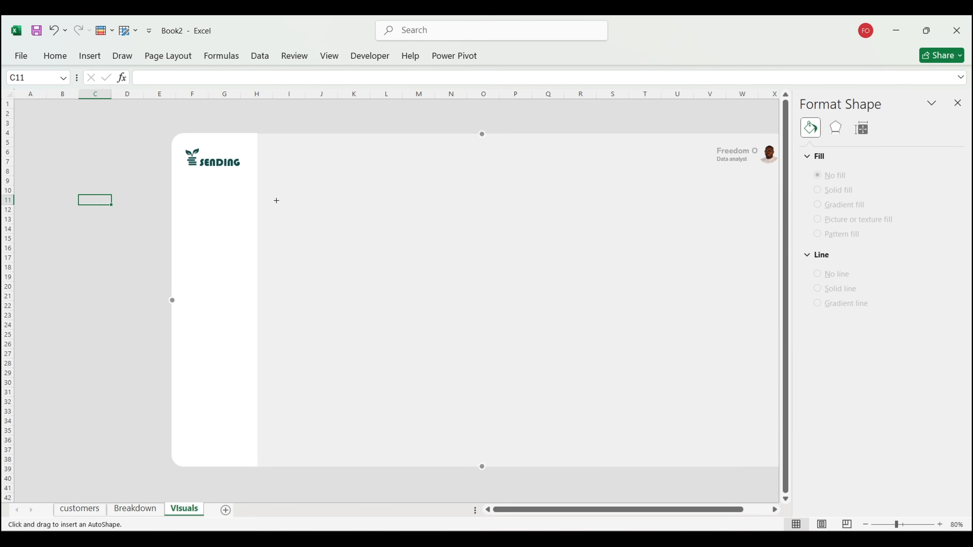
{"action": "left_click_drag", "start_coordinate": [273, 182], "coordinate": [737, 184]}
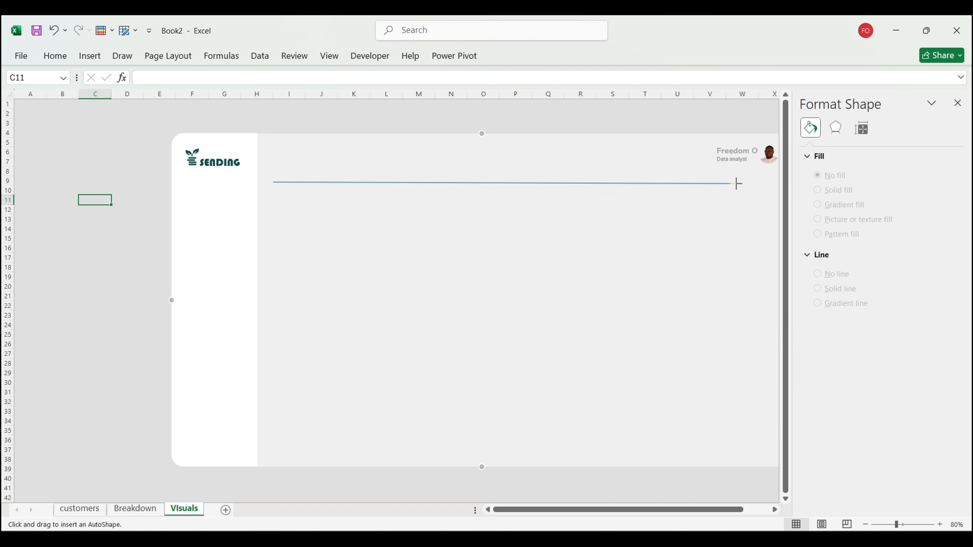
{"action": "left_click_drag", "start_coordinate": [737, 184], "coordinate": [737, 183]}
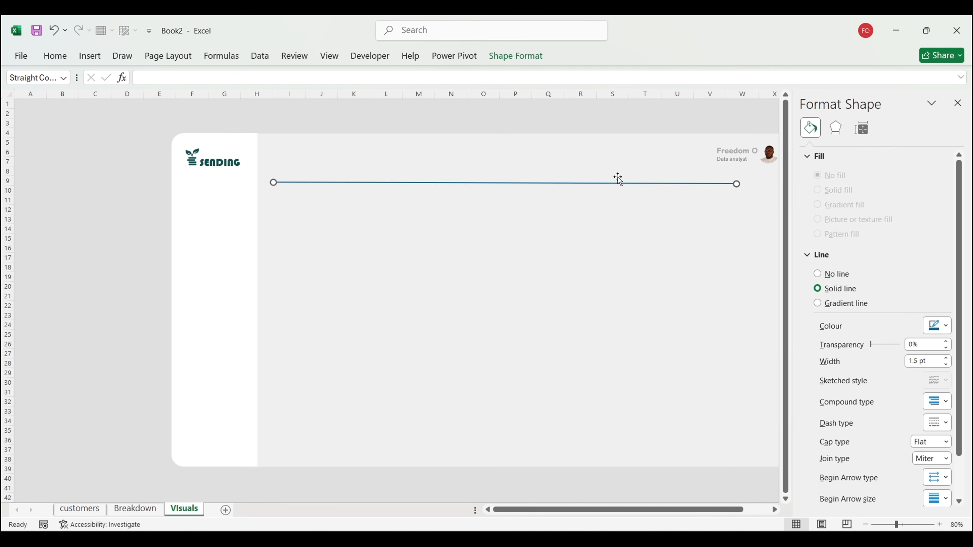
{"action": "left_click_drag", "start_coordinate": [590, 184], "coordinate": [586, 132]}
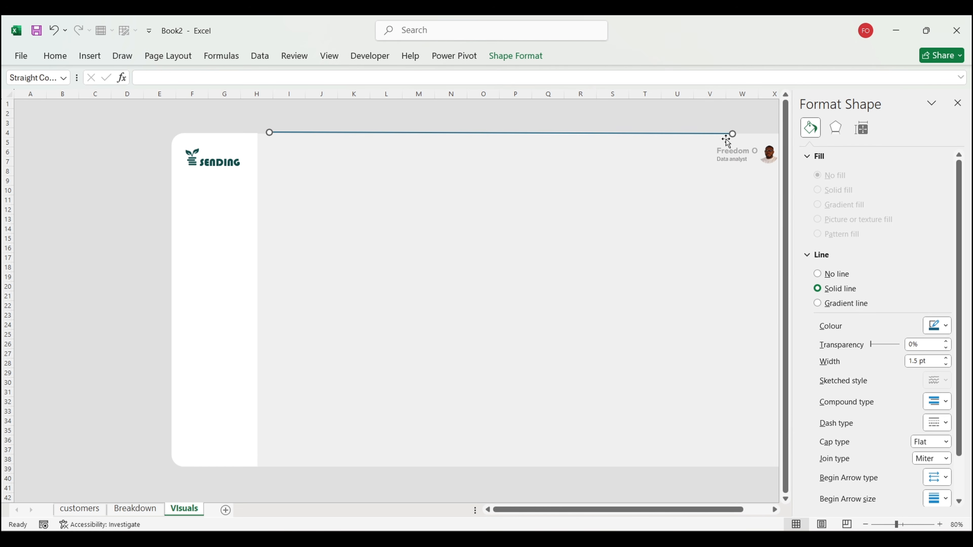
{"action": "left_click_drag", "start_coordinate": [732, 134], "coordinate": [734, 133]}
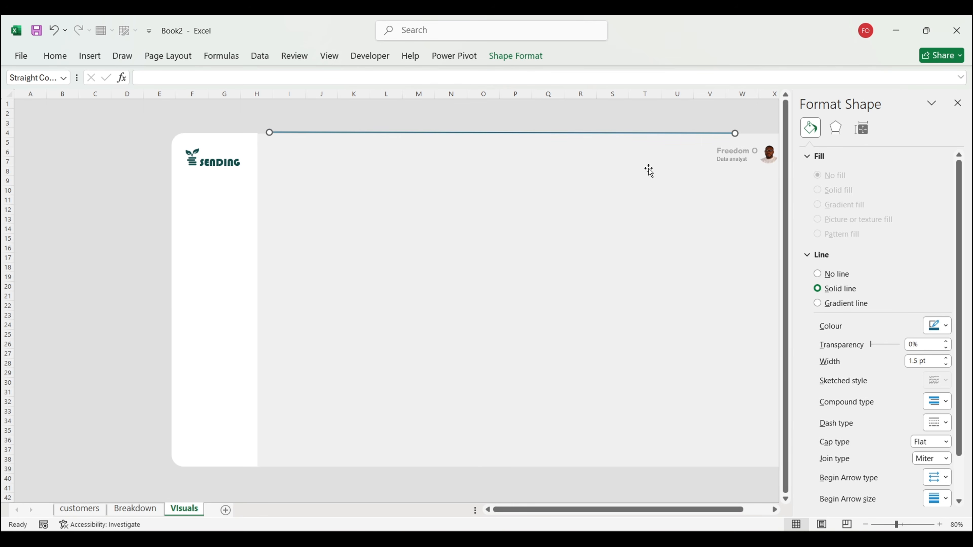
Step: Thin the line to 0.25 pt, colour it pale, and move it below the header
{"action": "left_click", "coordinate": [946, 364]}
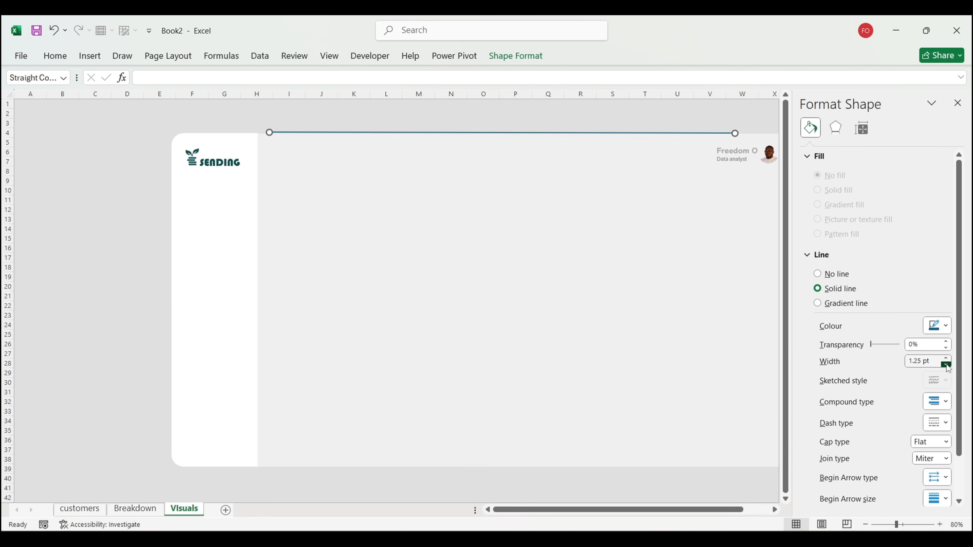
{"action": "left_click", "coordinate": [946, 364]}
{"action": "left_click", "coordinate": [946, 364]}
{"action": "left_click", "coordinate": [946, 364]}
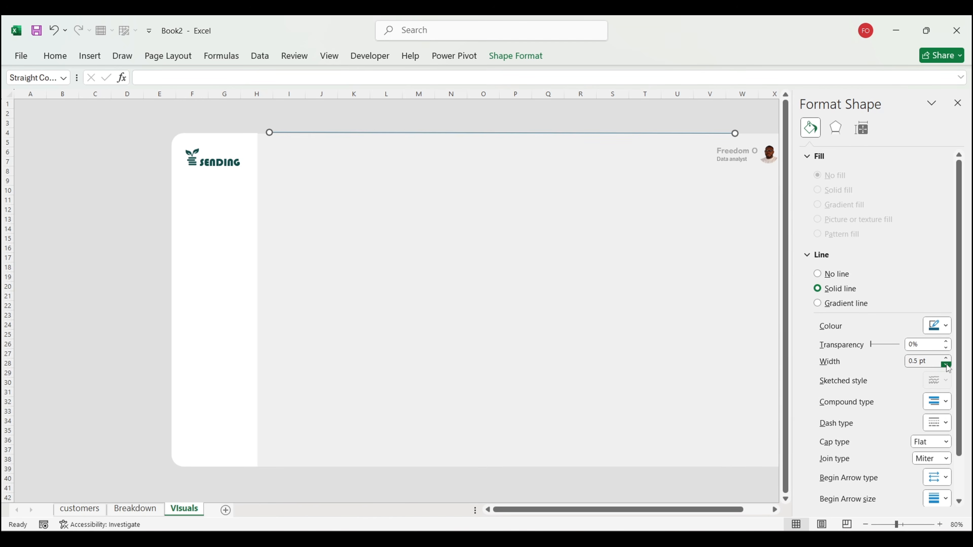
{"action": "left_click", "coordinate": [946, 364]}
{"action": "left_click", "coordinate": [939, 326]}
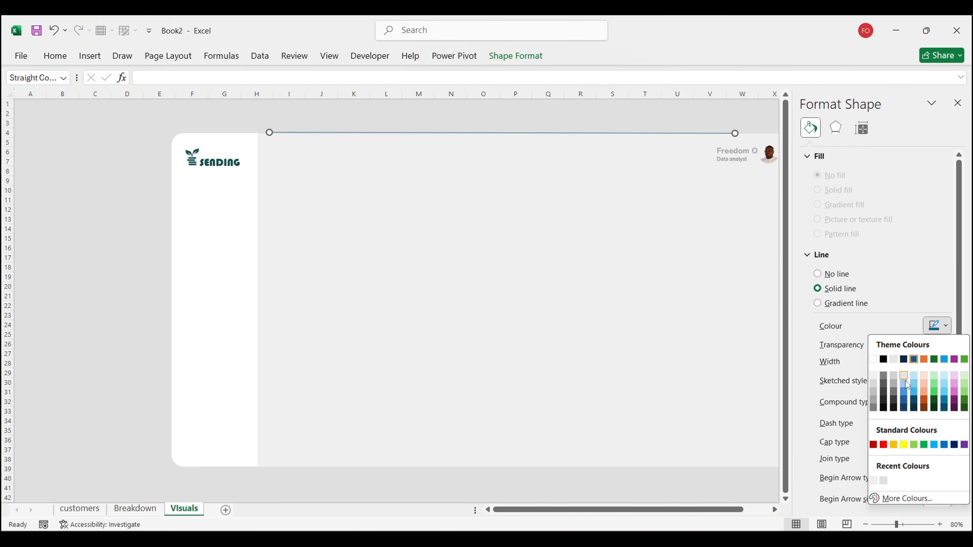
{"action": "left_click", "coordinate": [884, 480]}
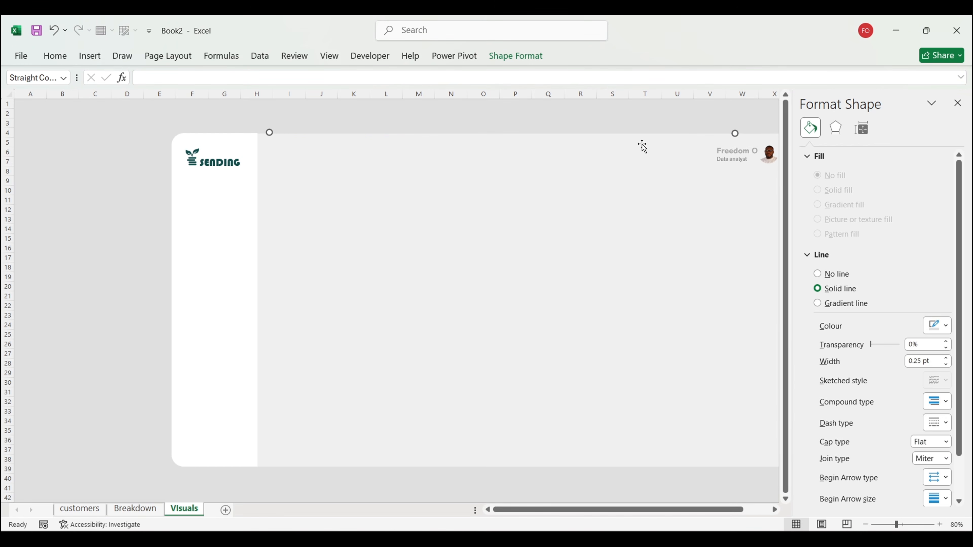
{"action": "left_click_drag", "start_coordinate": [642, 132], "coordinate": [662, 179]}
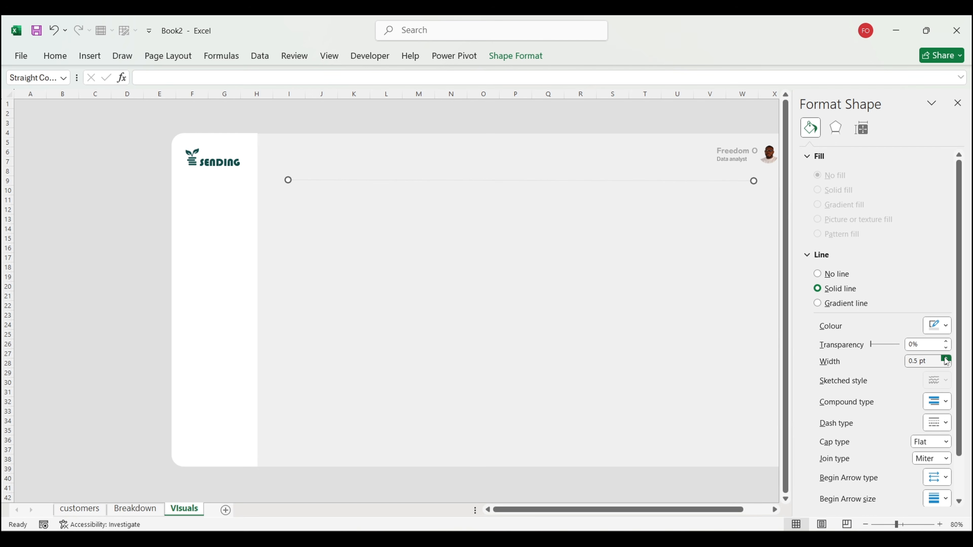
Step: Give the divider a darker grey colour, 0.25 pt width and 10% transparency
{"action": "left_click", "coordinate": [936, 324]}
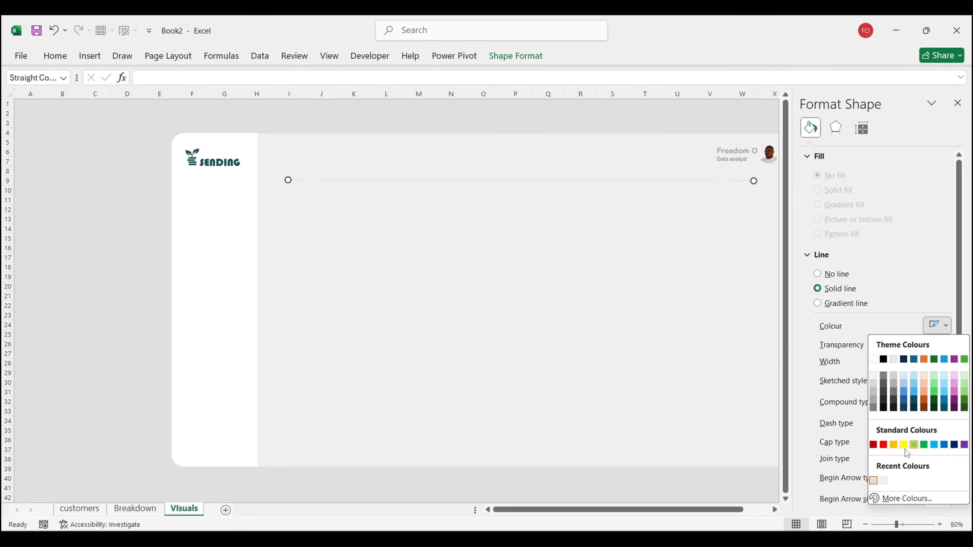
{"action": "left_click", "coordinate": [873, 400]}
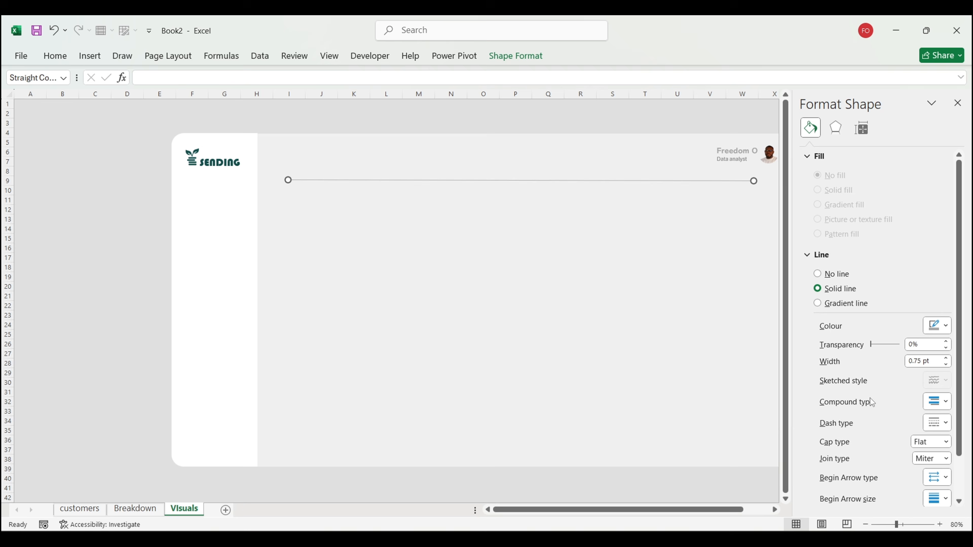
{"action": "left_click", "coordinate": [946, 364]}
{"action": "left_click", "coordinate": [946, 364]}
{"action": "left_click_drag", "start_coordinate": [869, 344], "coordinate": [872, 347]}
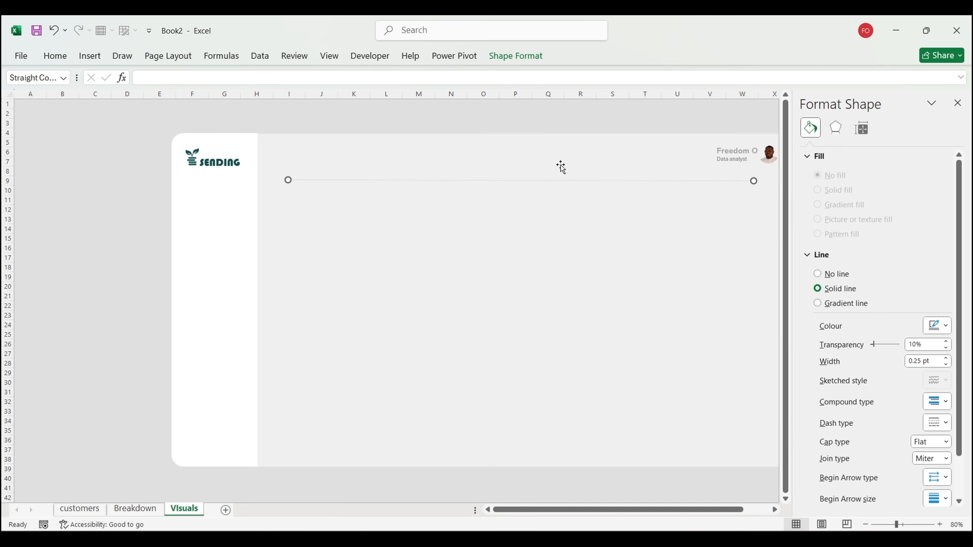
Step: Extend the divider's right end and nudge it slightly lower beneath the header
{"action": "left_click_drag", "start_coordinate": [557, 179], "coordinate": [557, 177]}
{"action": "left_click_drag", "start_coordinate": [743, 178], "coordinate": [763, 176]}
{"action": "left_click", "coordinate": [130, 207]}
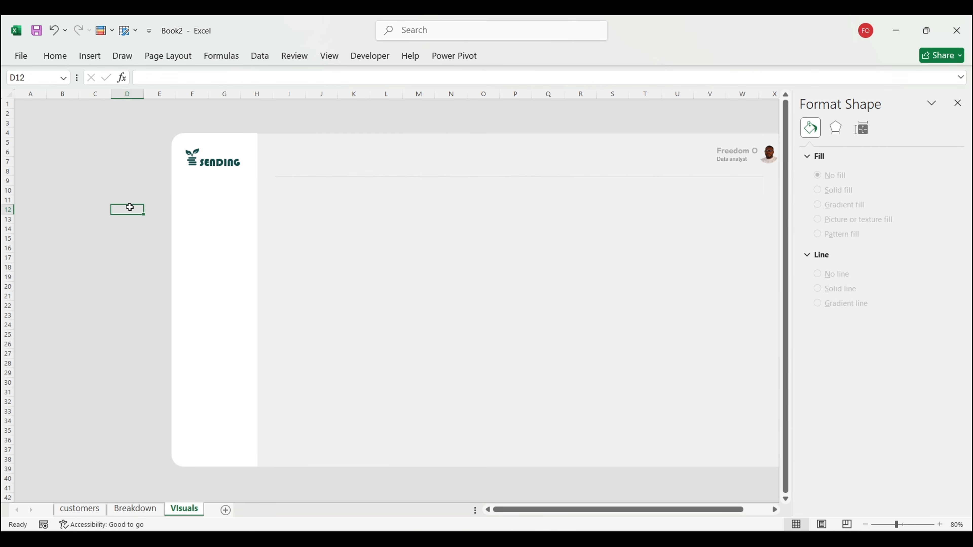
{"action": "left_click", "coordinate": [434, 177]}
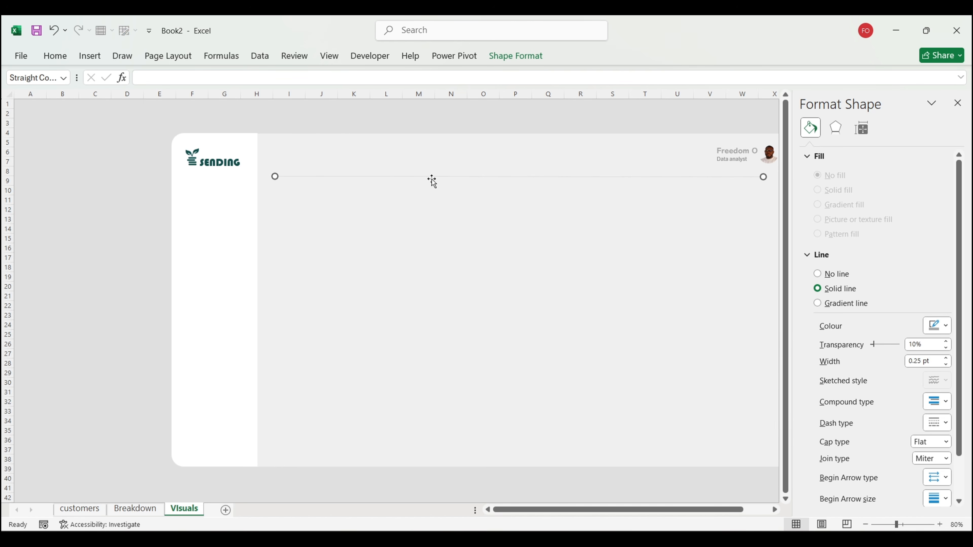
{"action": "left_click_drag", "start_coordinate": [436, 177], "coordinate": [437, 182]}
{"action": "left_click", "coordinate": [75, 198]}
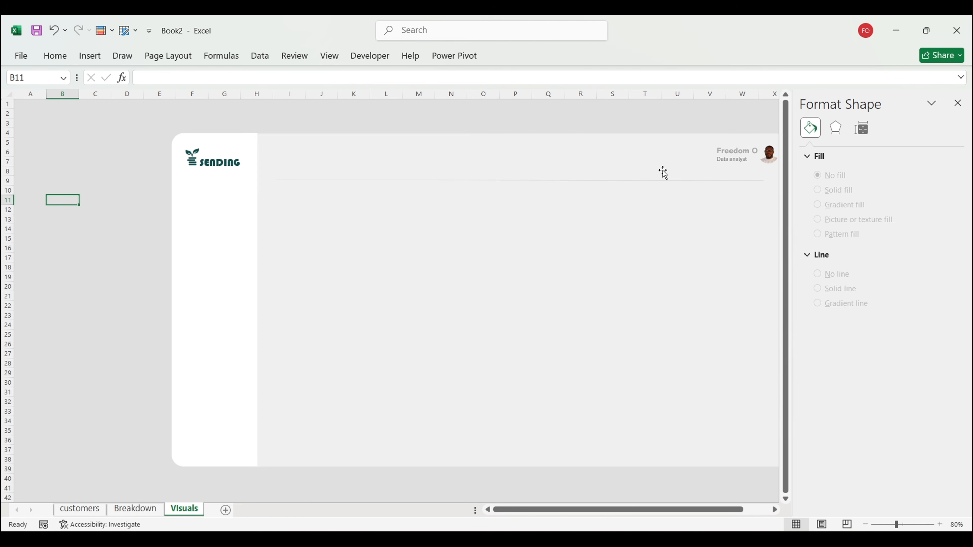
{"action": "left_click", "coordinate": [89, 55]}
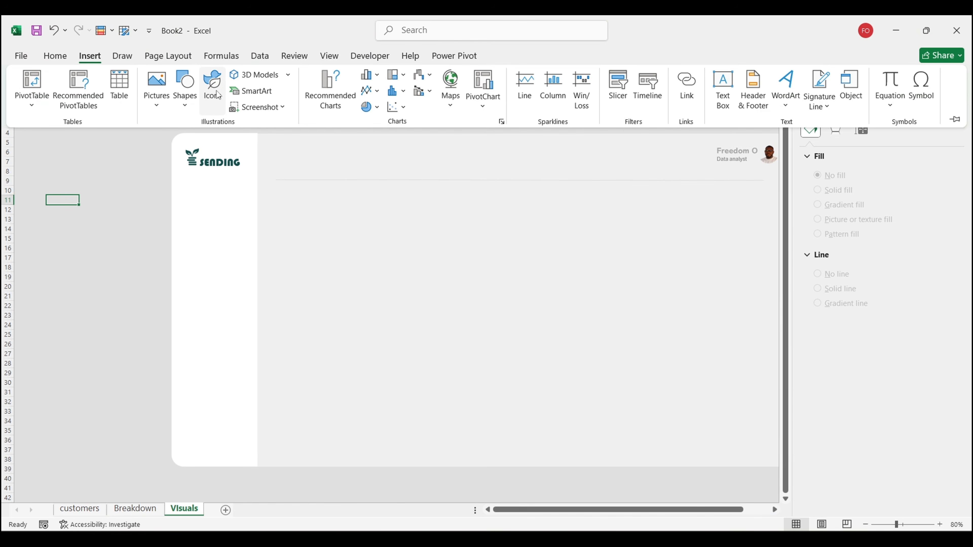
Step: Draw a wide rounded rectangle just below the divider line
{"action": "left_click", "coordinate": [185, 90]}
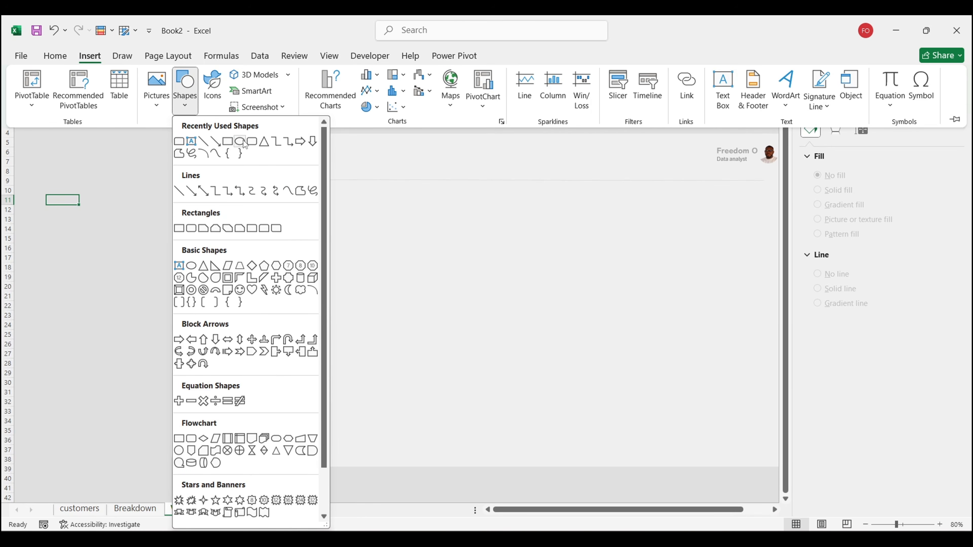
{"action": "left_click", "coordinate": [243, 142]}
{"action": "left_click_drag", "start_coordinate": [276, 196], "coordinate": [762, 261]}
{"action": "left_click_drag", "start_coordinate": [666, 235], "coordinate": [671, 240]}
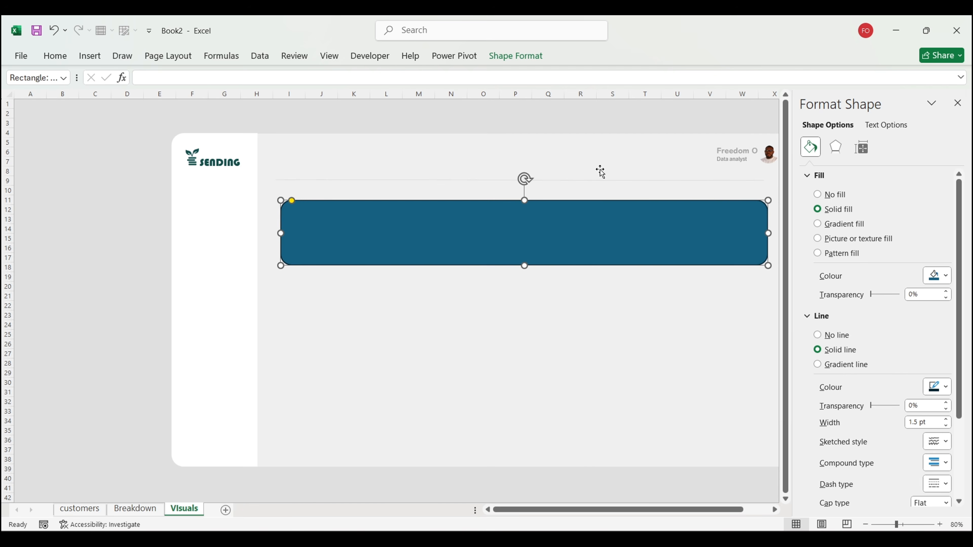
Step: Nudge the divider up, remove the rectangle's outline, and stretch it across beneath the divider
{"action": "left_click", "coordinate": [601, 184]}
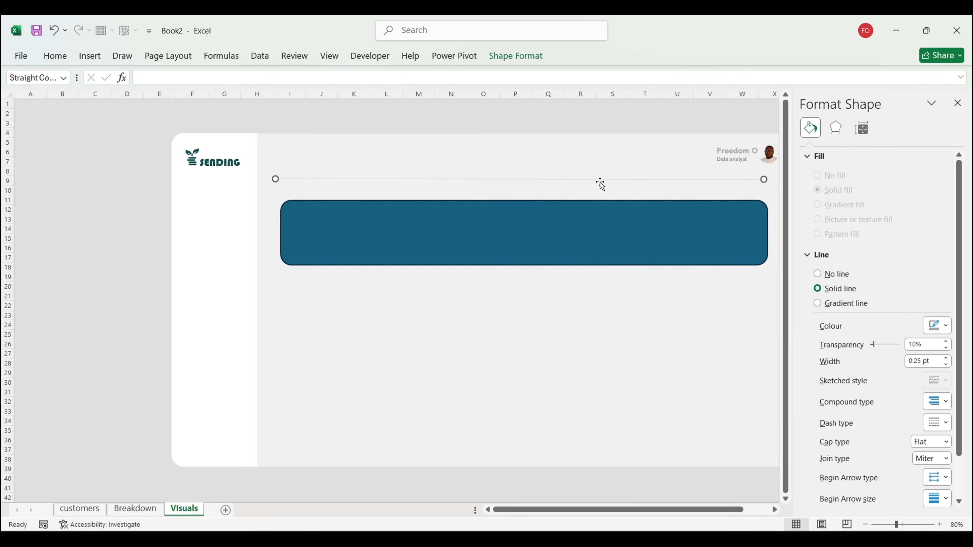
{"action": "key", "text": "Up"}
{"action": "left_click", "coordinate": [602, 220]}
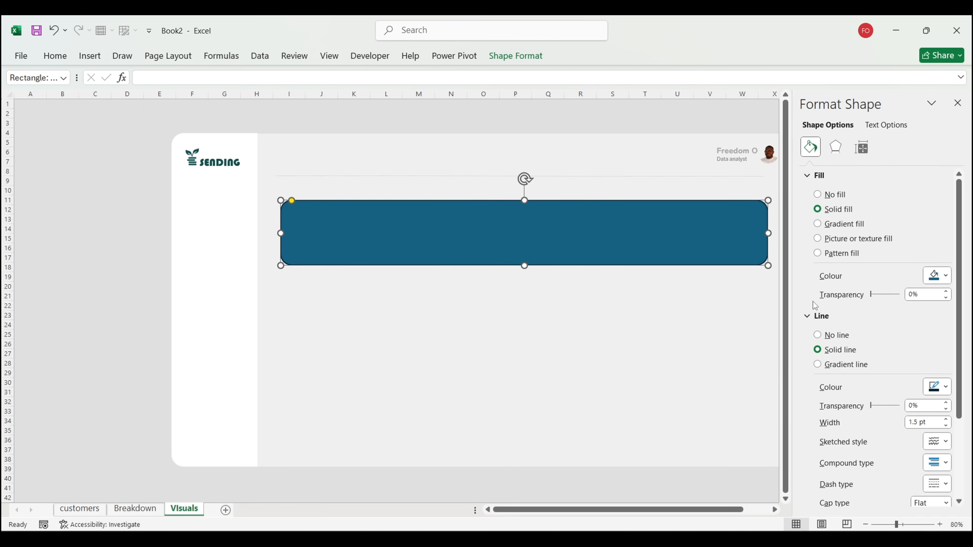
{"action": "left_click", "coordinate": [828, 340]}
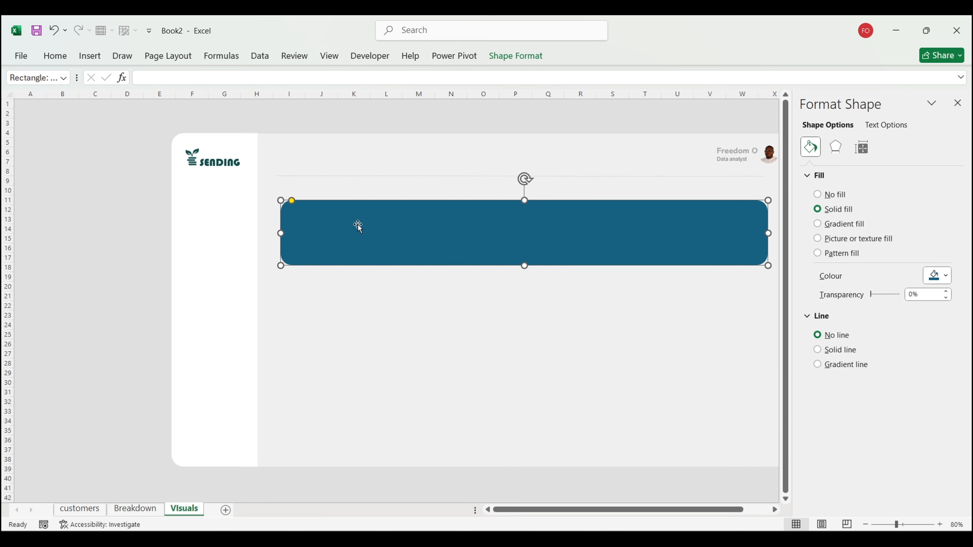
{"action": "scroll", "coordinate": [715, 265], "scroll_direction": "right", "scroll_amount": 2}
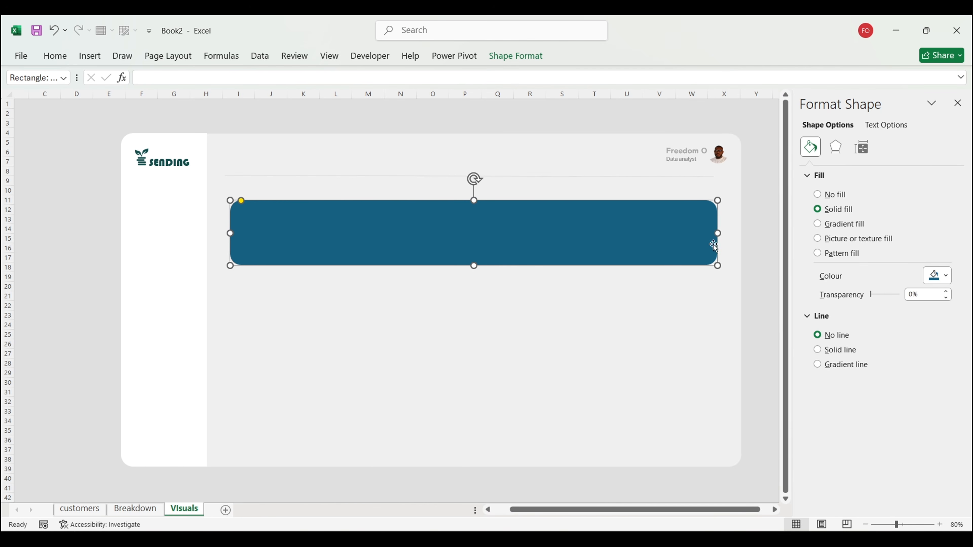
{"action": "left_click_drag", "start_coordinate": [717, 233], "coordinate": [729, 233]}
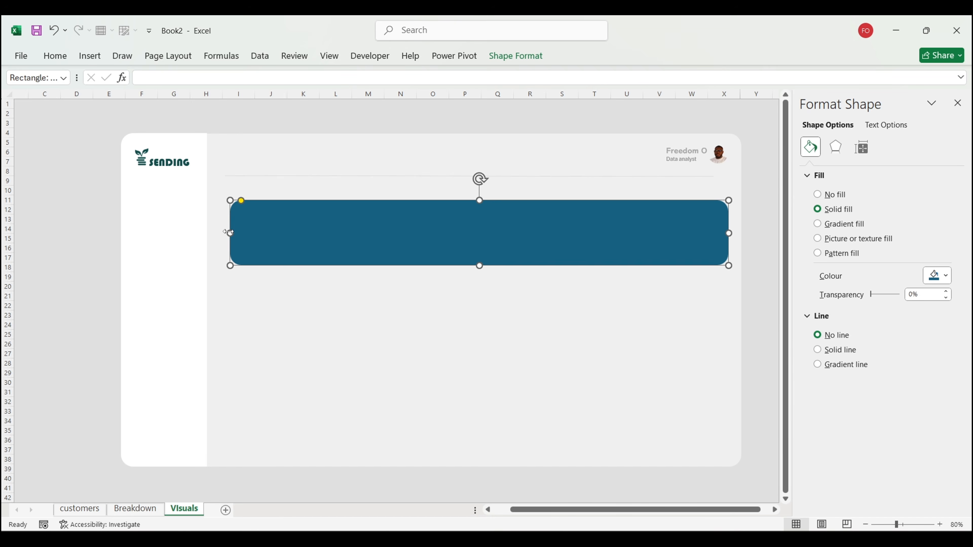
{"action": "left_click_drag", "start_coordinate": [229, 232], "coordinate": [223, 231]}
{"action": "left_click_drag", "start_coordinate": [399, 226], "coordinate": [395, 224]}
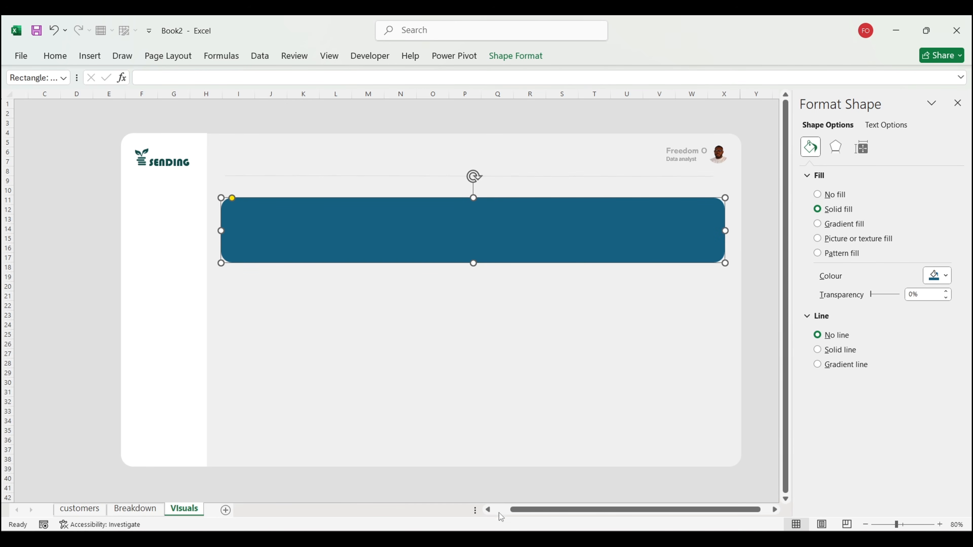
Step: Sample the dark green from the reference image in Image Color Picker and copy #02403d
{"action": "left_click", "coordinate": [495, 474]}
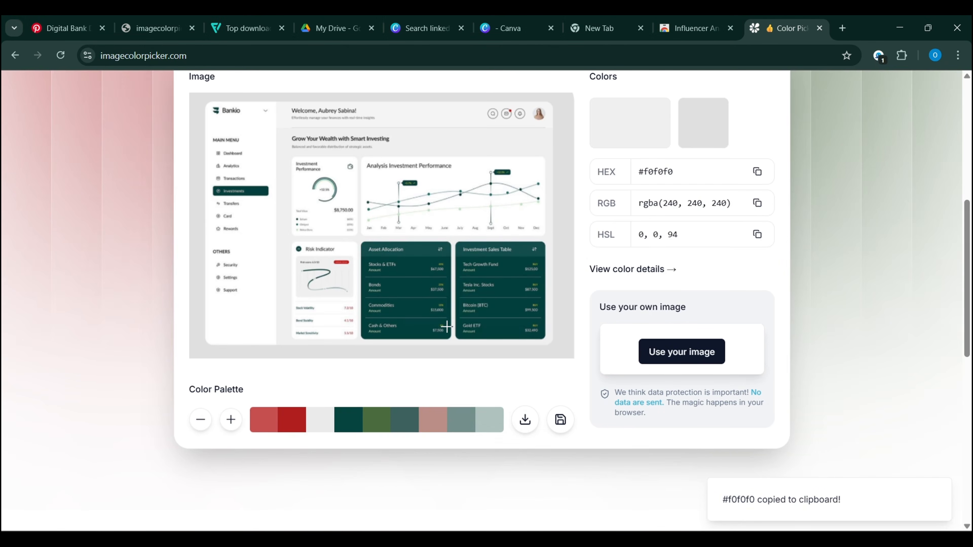
{"action": "left_click", "coordinate": [421, 262]}
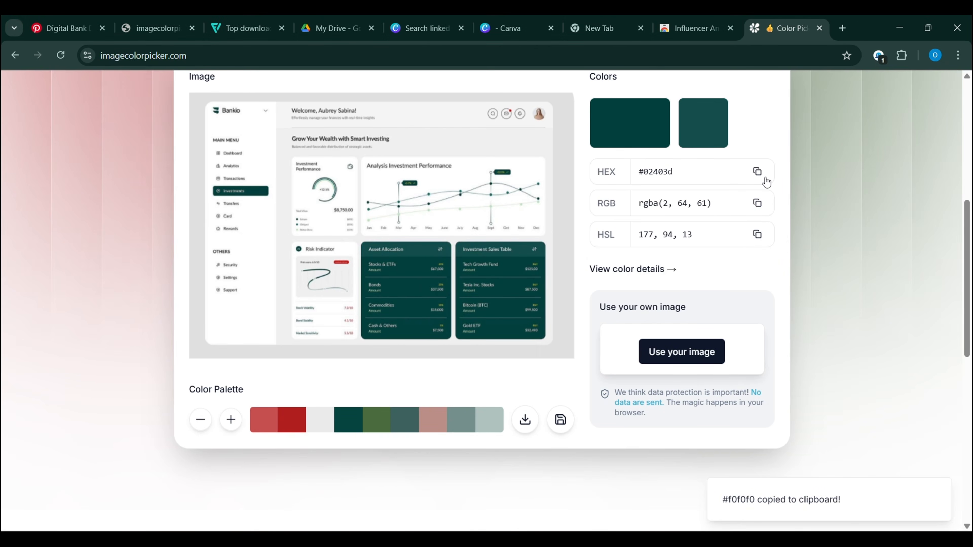
{"action": "left_click", "coordinate": [757, 172]}
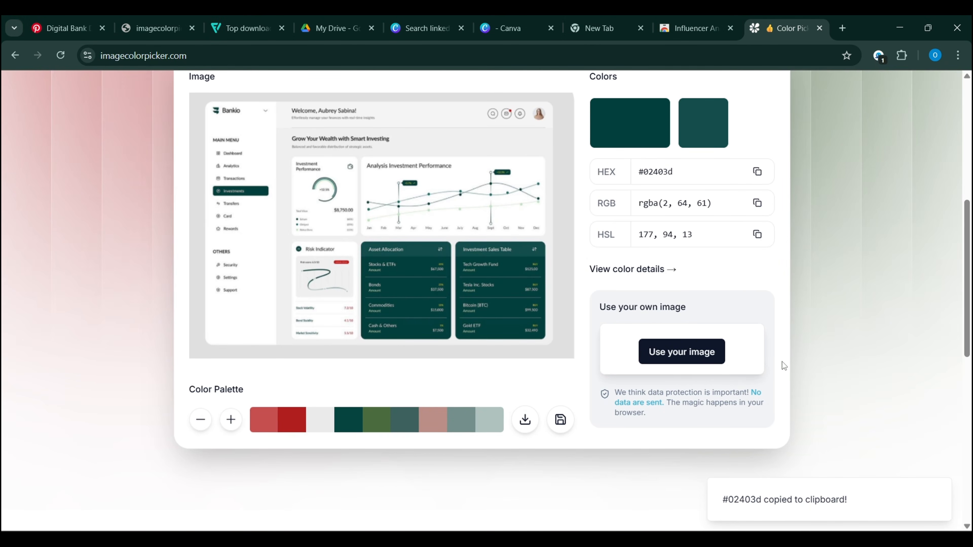
Step: Fill the banner rectangle with the custom hex colour #02403d
{"action": "mouse_move", "coordinate": [615, 545]}
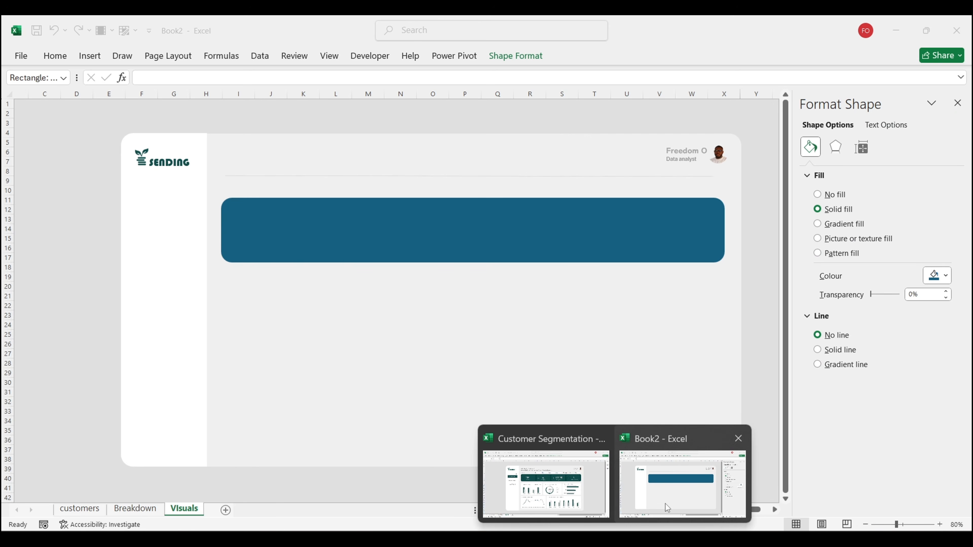
{"action": "left_click", "coordinate": [665, 504]}
{"action": "left_click", "coordinate": [941, 275]}
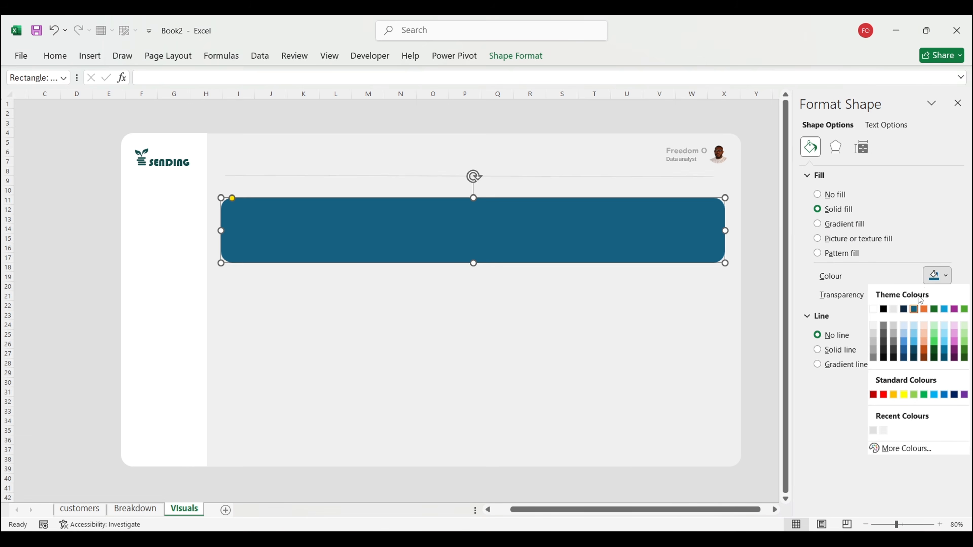
{"action": "left_click", "coordinate": [887, 448]}
{"action": "double_click", "coordinate": [366, 439]}
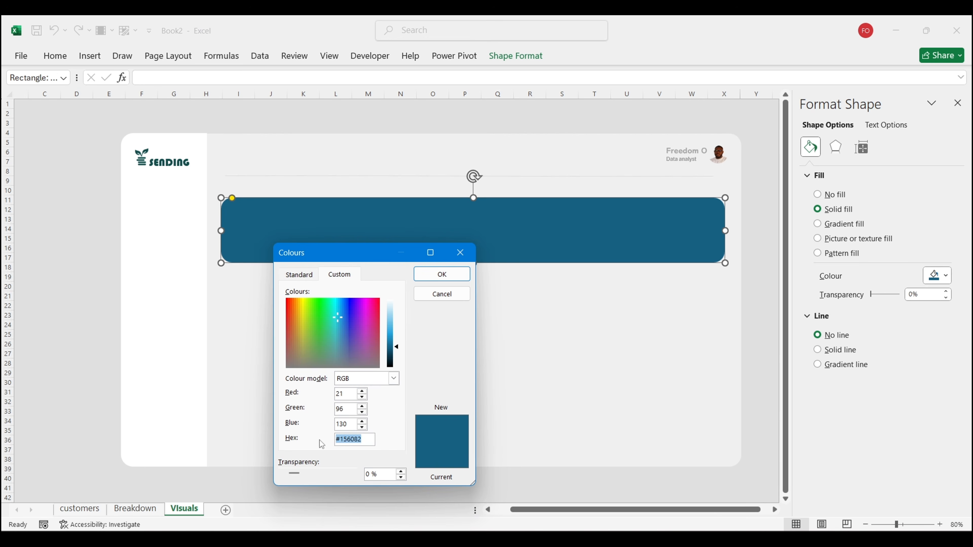
{"action": "key", "text": "ctrl+v"}
{"action": "left_click", "coordinate": [442, 274]}
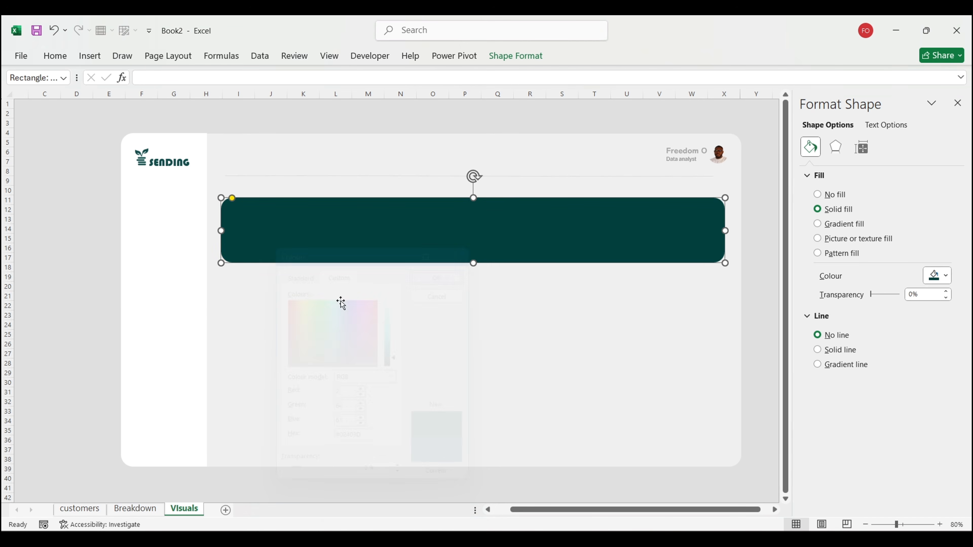
Step: Drag the banner's bottom edge up to make it slightly shorter
{"action": "left_click", "coordinate": [78, 307]}
{"action": "left_click", "coordinate": [377, 240]}
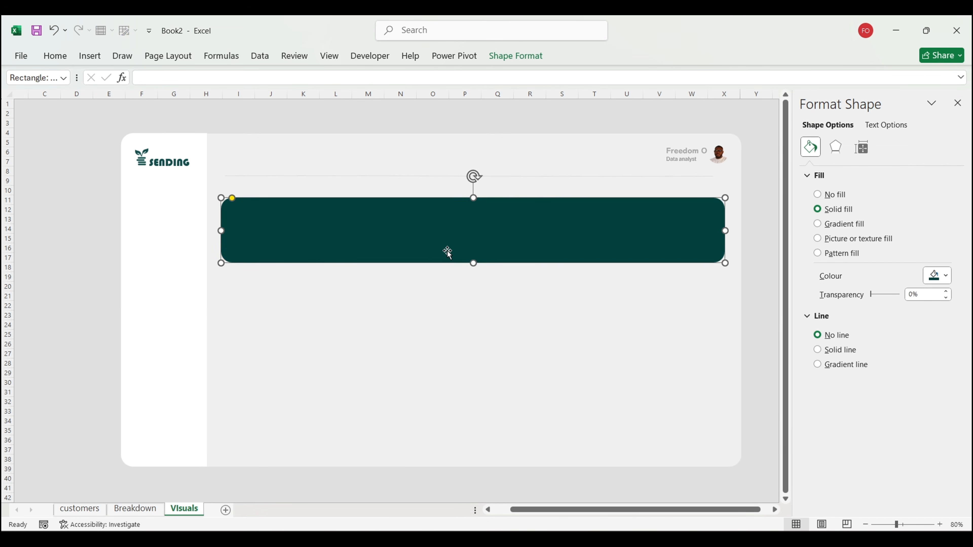
{"action": "left_click_drag", "start_coordinate": [473, 262], "coordinate": [473, 257]}
{"action": "left_click", "coordinate": [757, 335]}
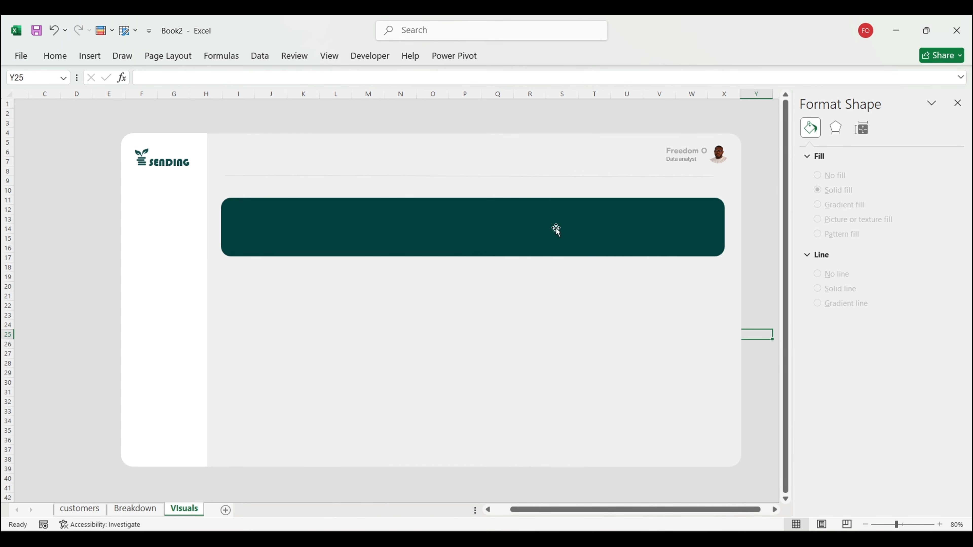
Step: Draw a blue rounded box at the banner's left end and resize it to card size
{"action": "left_click", "coordinate": [89, 55]}
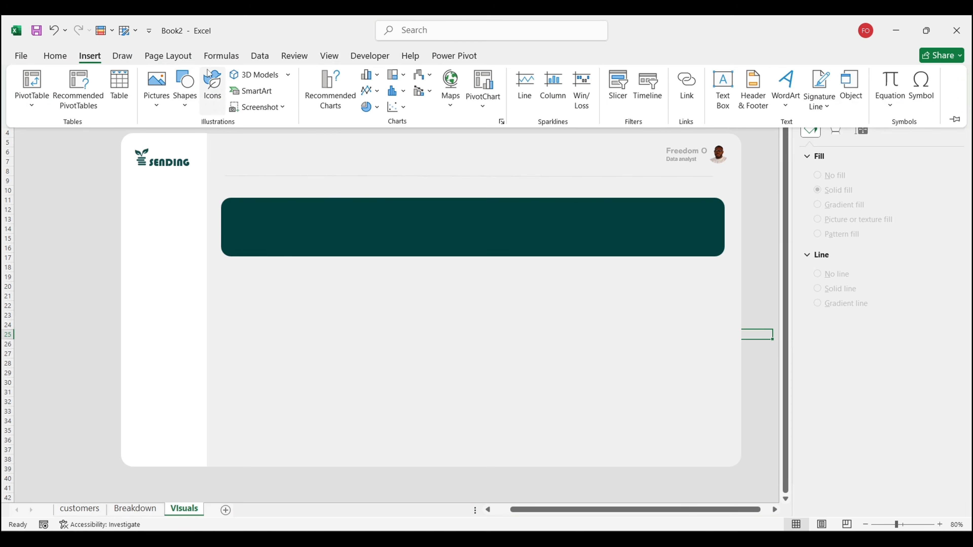
{"action": "left_click", "coordinate": [185, 90]}
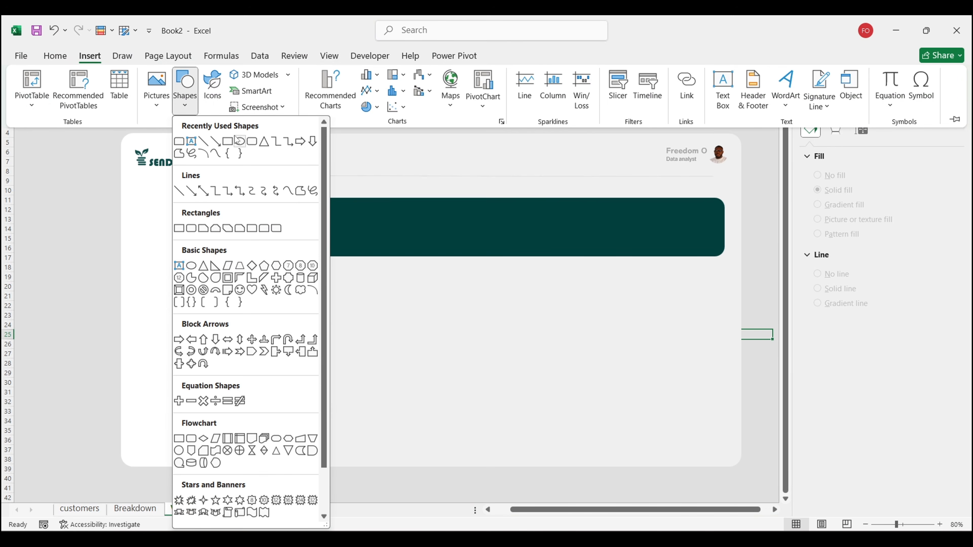
{"action": "left_click", "coordinate": [251, 141]}
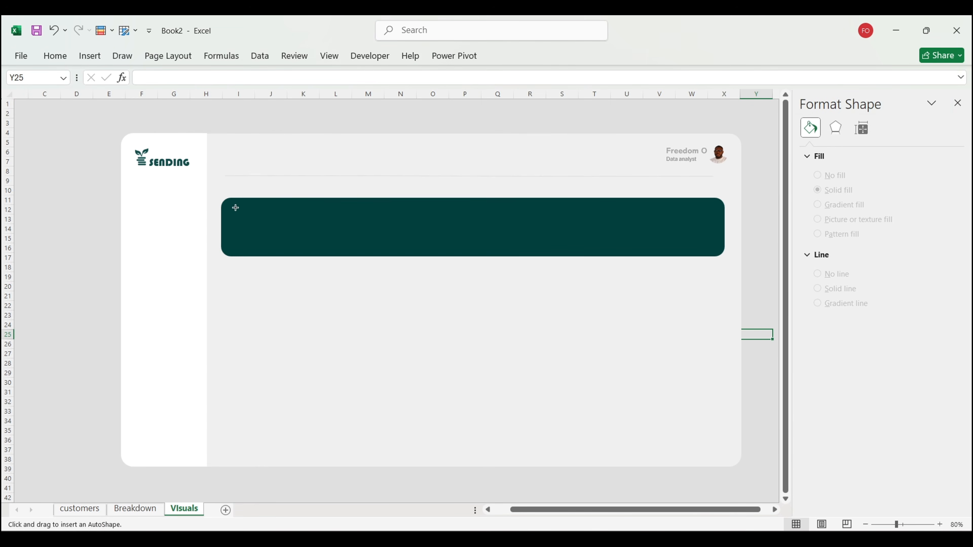
{"action": "left_click_drag", "start_coordinate": [235, 208], "coordinate": [326, 251]}
{"action": "left_click_drag", "start_coordinate": [260, 214], "coordinate": [256, 209]}
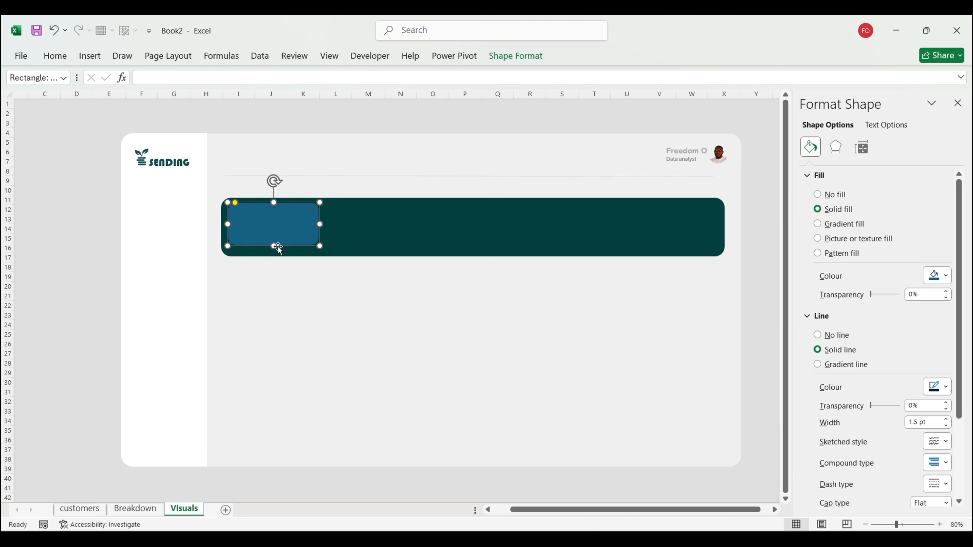
{"action": "left_click_drag", "start_coordinate": [275, 245], "coordinate": [274, 250]}
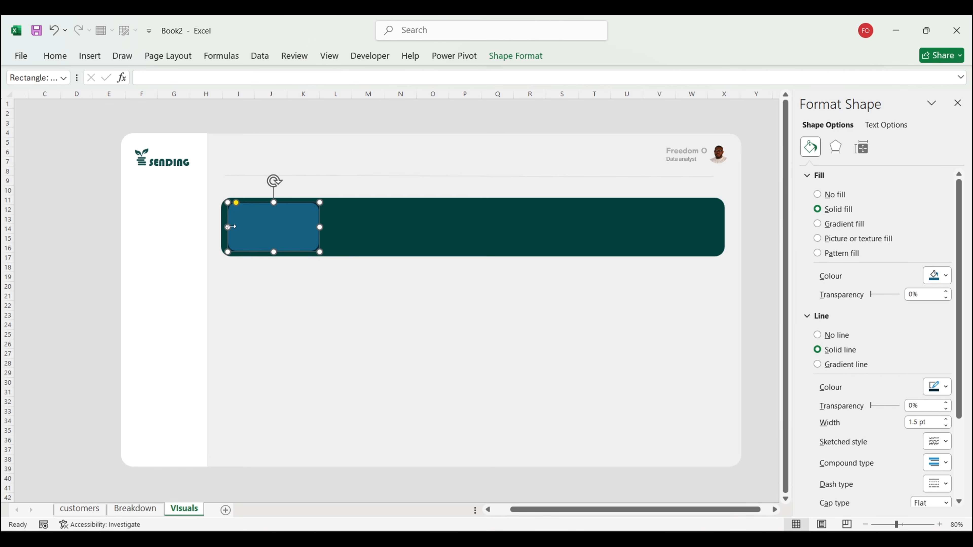
{"action": "left_click_drag", "start_coordinate": [228, 227], "coordinate": [225, 228]}
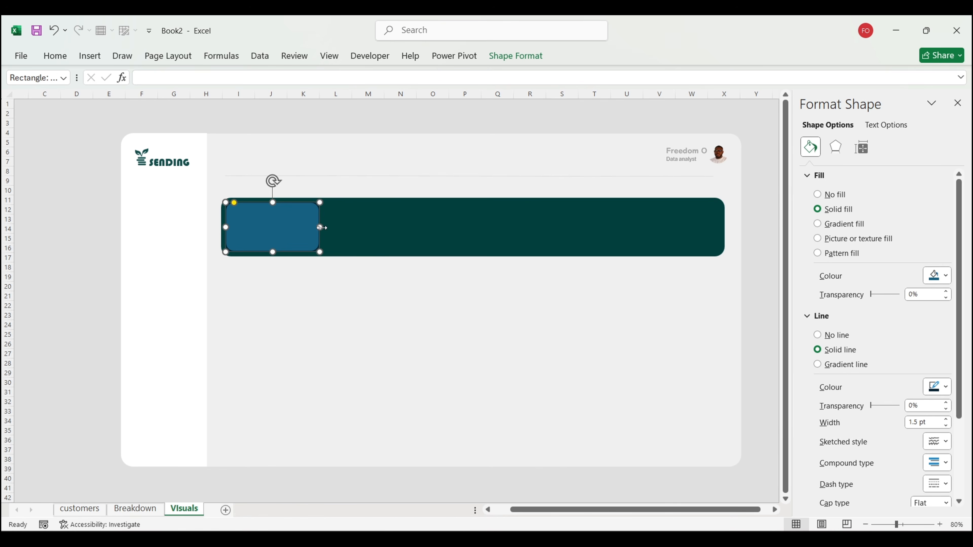
{"action": "left_click_drag", "start_coordinate": [321, 227], "coordinate": [343, 228]}
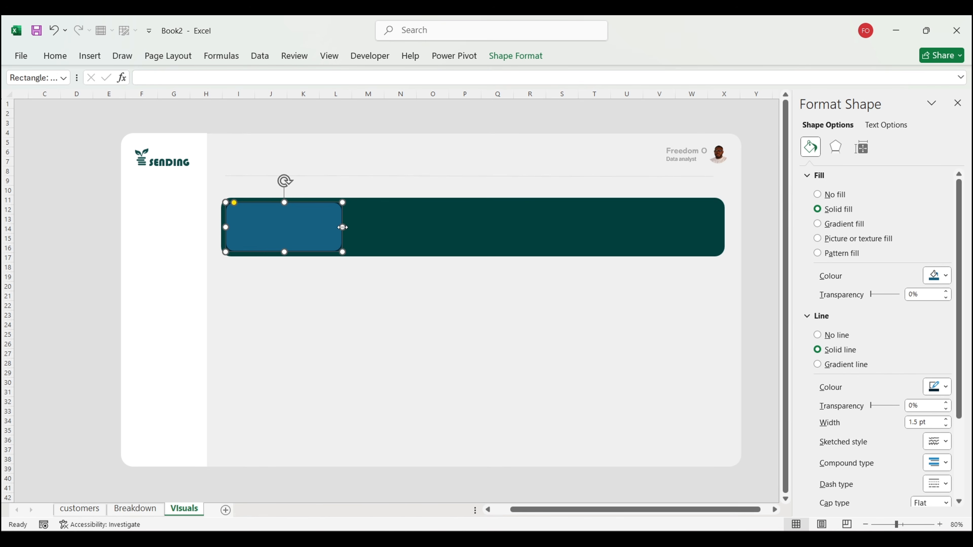
Step: Duplicate the box and drag the copies into a row across the banner
{"action": "key", "text": "ctrl+d"}
{"action": "key", "text": "ctrl+d"}
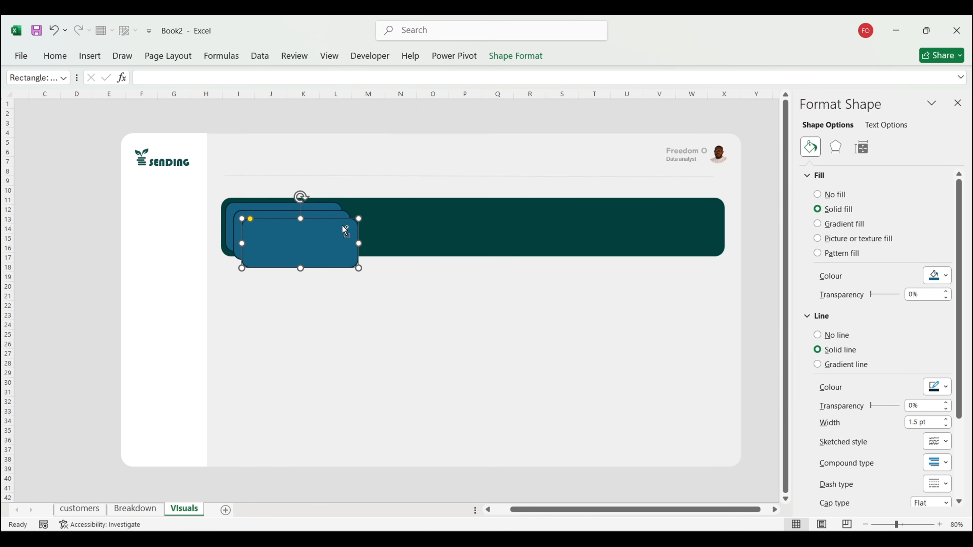
{"action": "key", "text": "ctrl+d"}
{"action": "left_click_drag", "start_coordinate": [298, 253], "coordinate": [651, 226]}
{"action": "left_click_drag", "start_coordinate": [306, 241], "coordinate": [435, 225]}
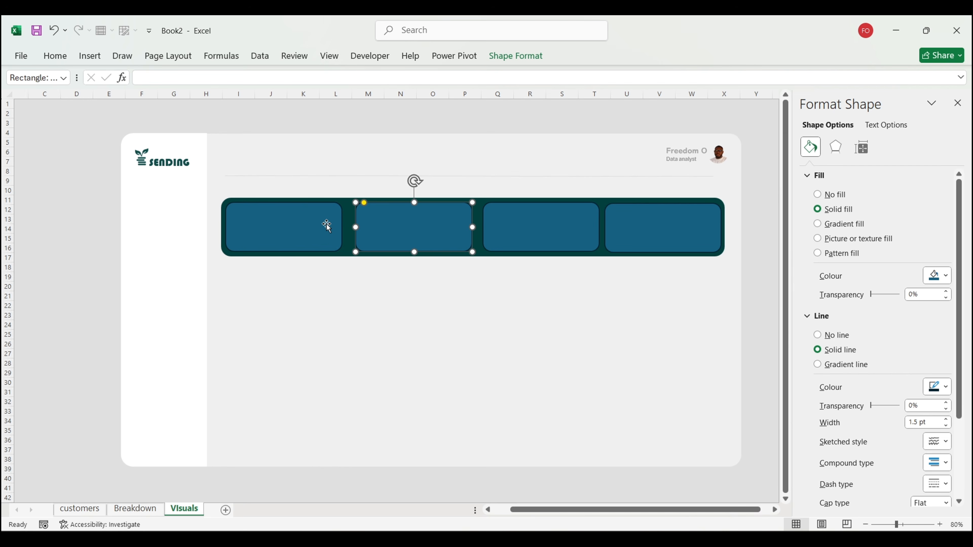
Step: Select all four blue boxes and distribute them horizontally across the banner
{"action": "left_click", "coordinate": [298, 235], "text": "shift"}
{"action": "left_click", "coordinate": [534, 216], "text": "shift"}
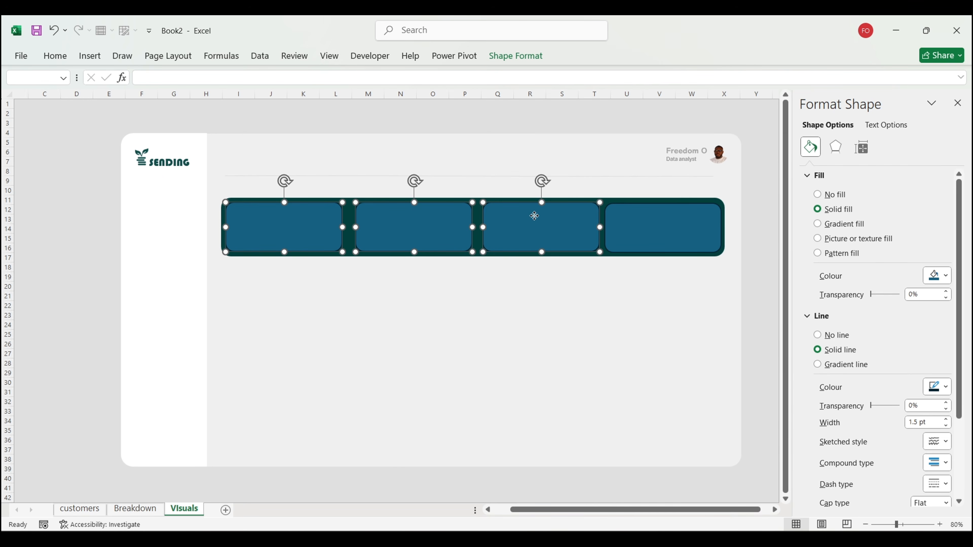
{"action": "left_click", "coordinate": [675, 219], "text": "shift"}
{"action": "left_click", "coordinate": [516, 56]}
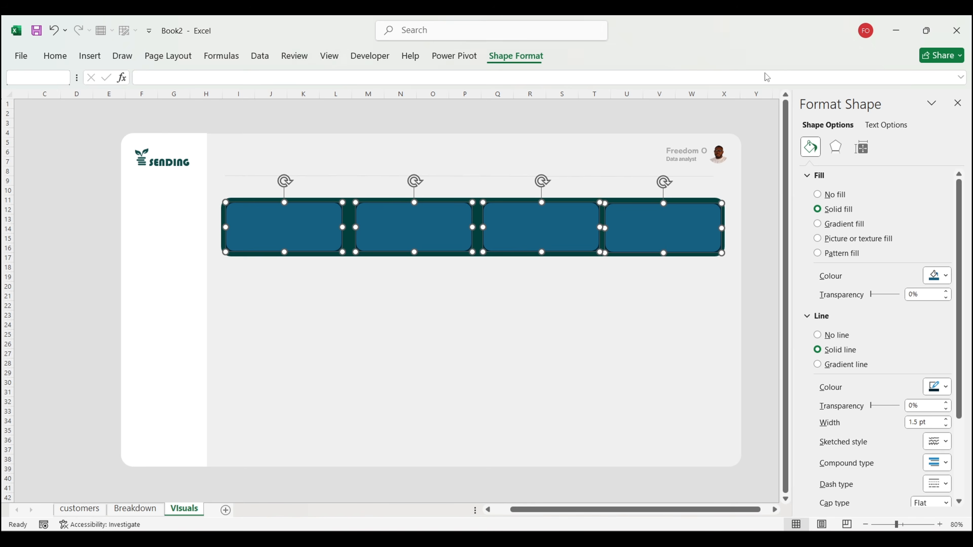
{"action": "left_click", "coordinate": [731, 76]}
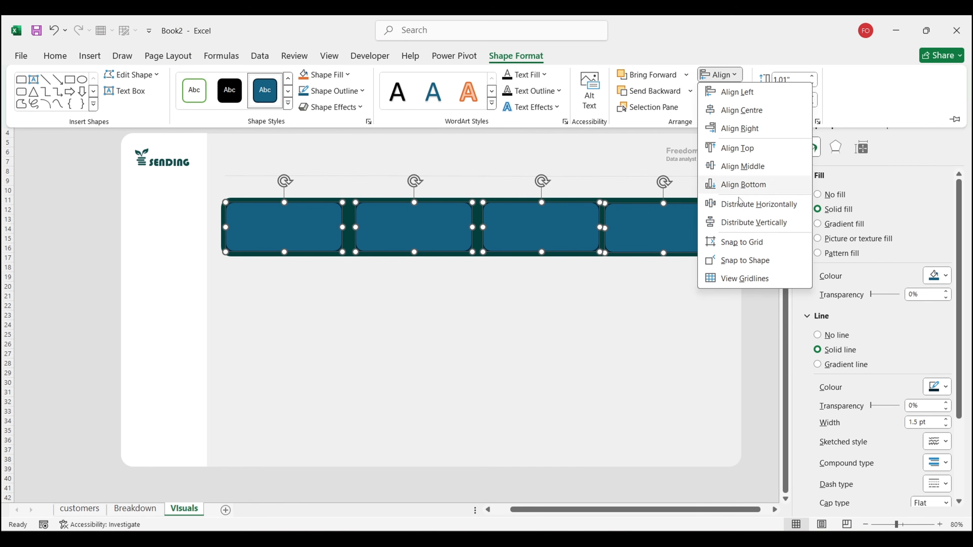
{"action": "left_click", "coordinate": [740, 207]}
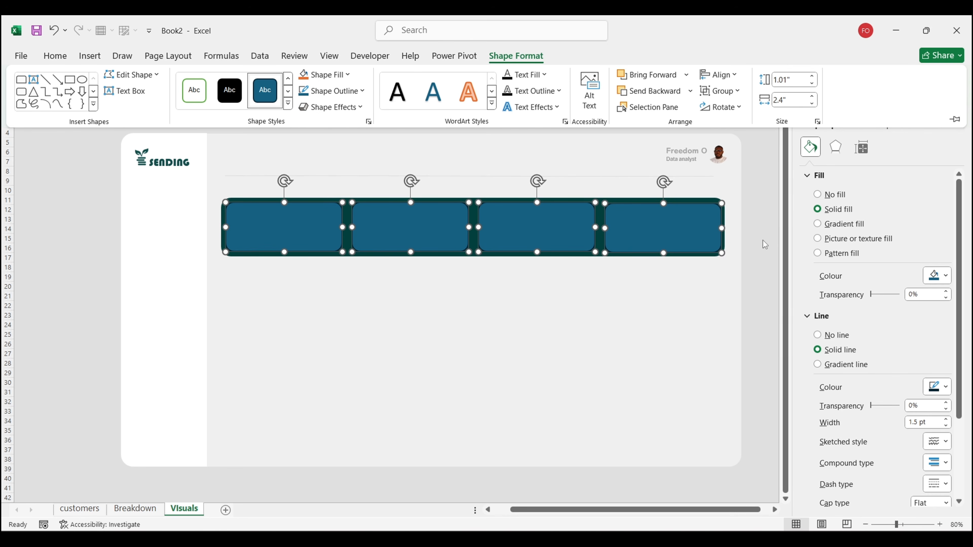
{"action": "left_click", "coordinate": [768, 264]}
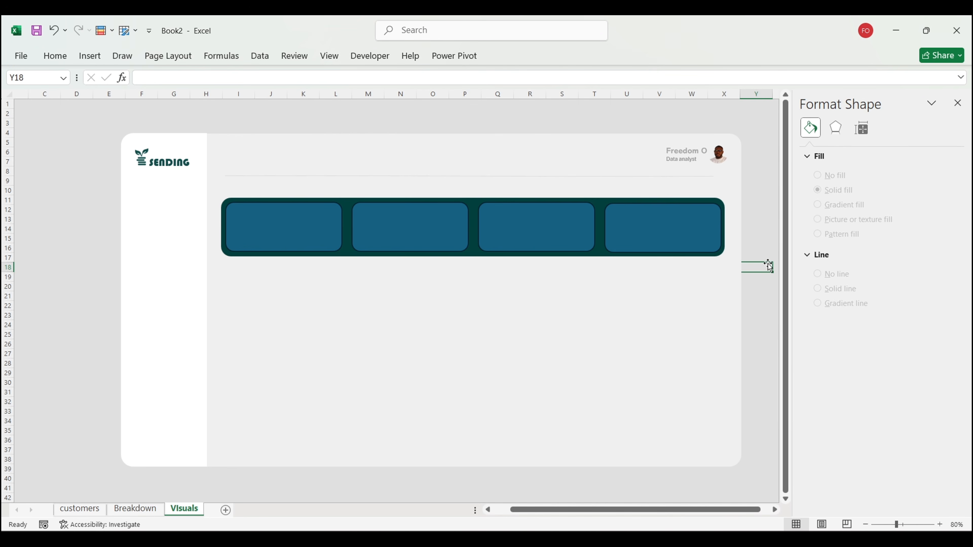
Step: Nudge the fourth box slightly left and the first box slightly right
{"action": "left_click", "coordinate": [675, 230]}
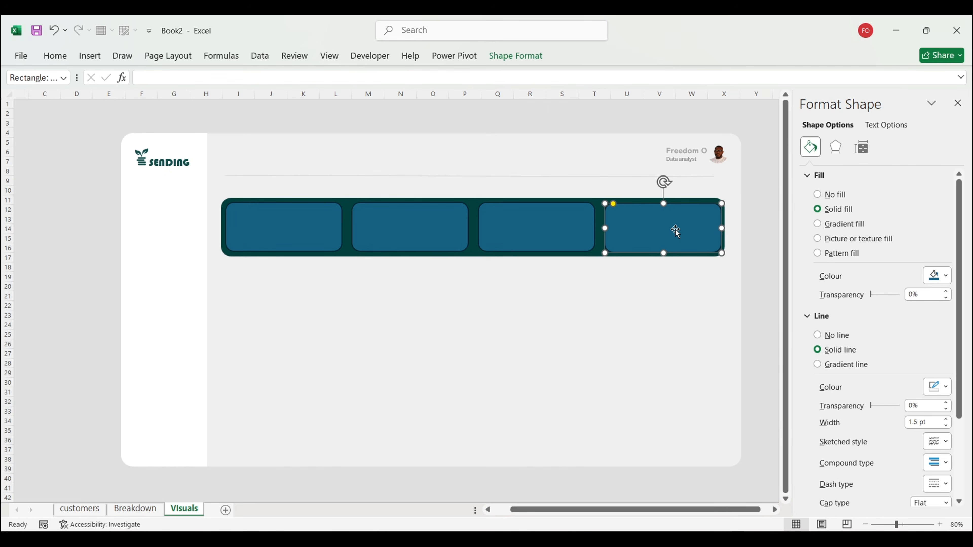
{"action": "key", "text": "Left"}
{"action": "key", "text": "Left"}
{"action": "key", "text": "Left"}
{"action": "key", "text": "Left"}
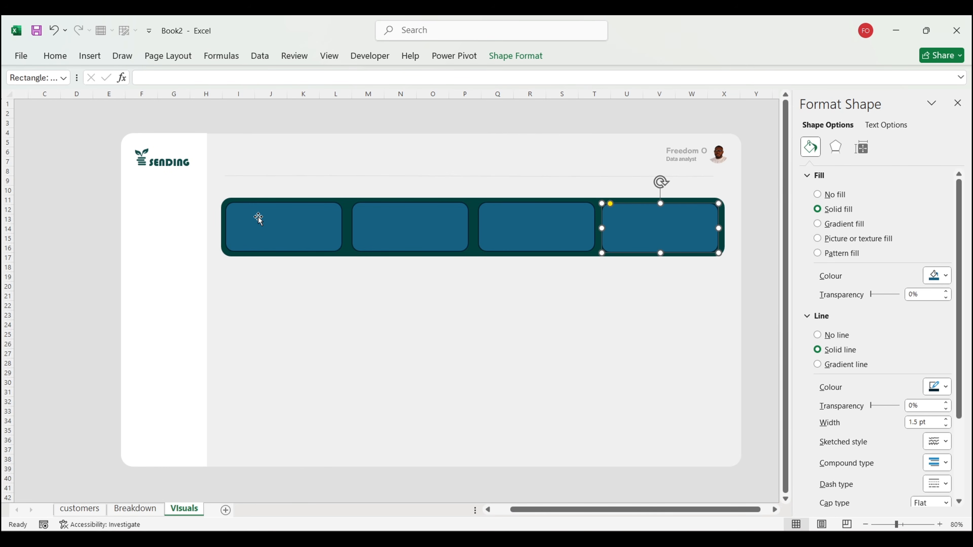
{"action": "left_click", "coordinate": [260, 219]}
{"action": "key", "text": "Right"}
{"action": "key", "text": "Right"}
{"action": "key", "text": "Right"}
{"action": "key", "text": "Right"}
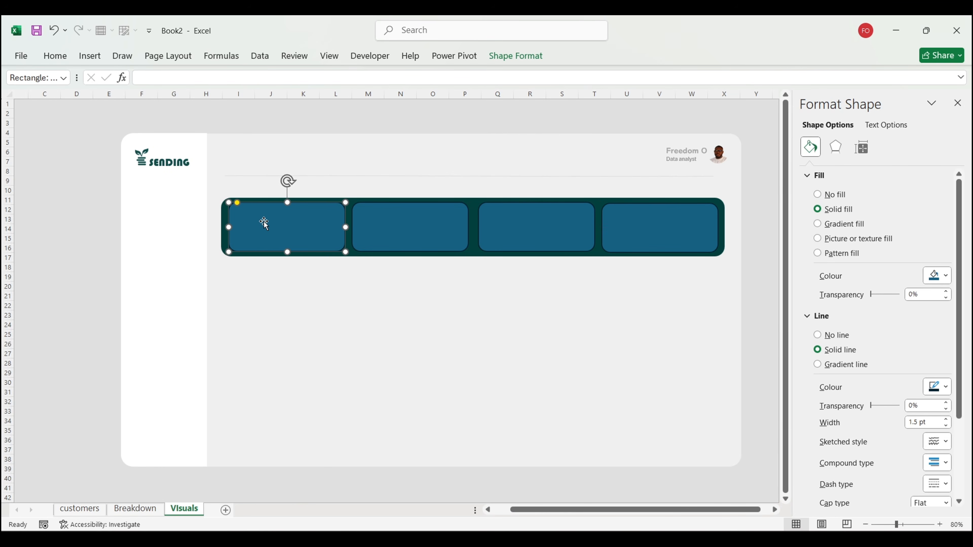
Step: Reselect the four boxes, distribute them horizontally again and align their tops
{"action": "left_click", "coordinate": [403, 224], "text": "shift"}
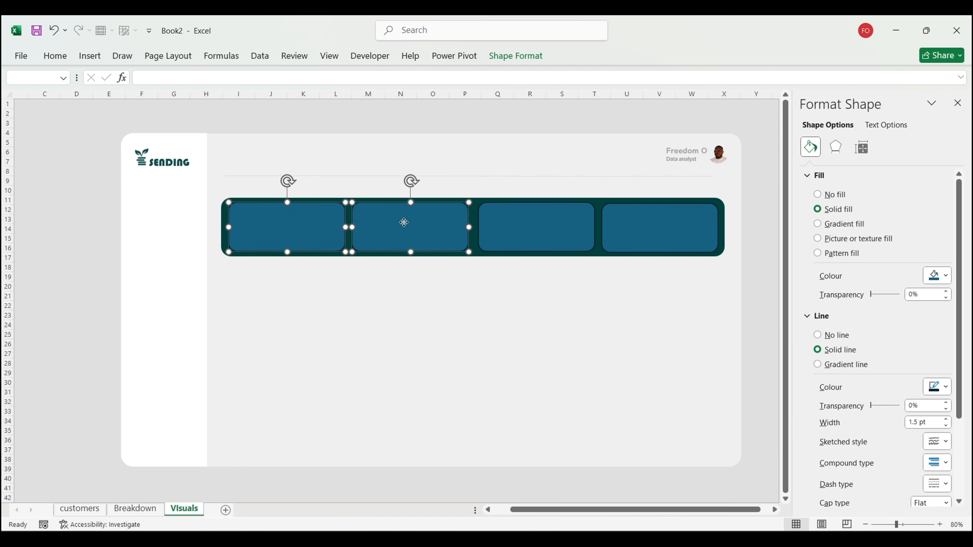
{"action": "left_click", "coordinate": [544, 238], "text": "shift"}
{"action": "left_click", "coordinate": [649, 222], "text": "shift"}
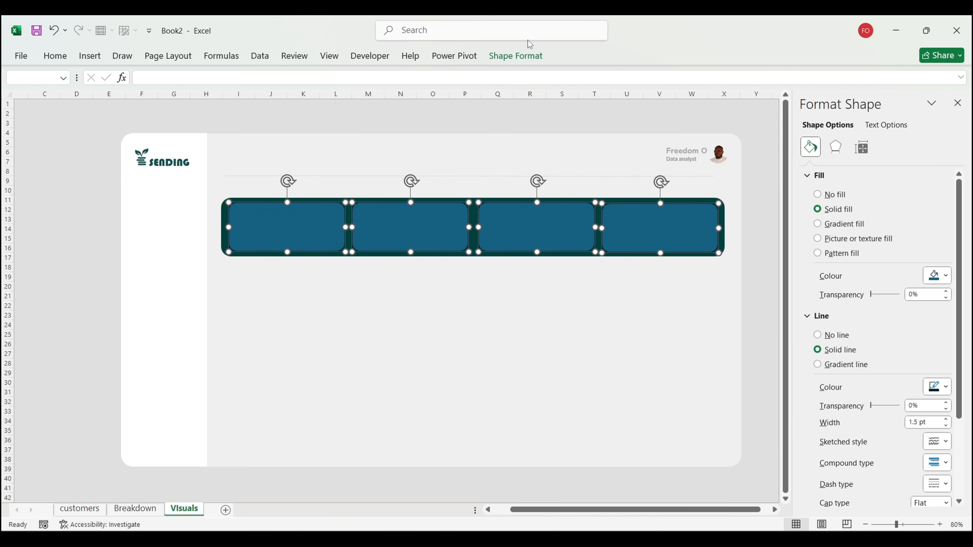
{"action": "left_click", "coordinate": [515, 58]}
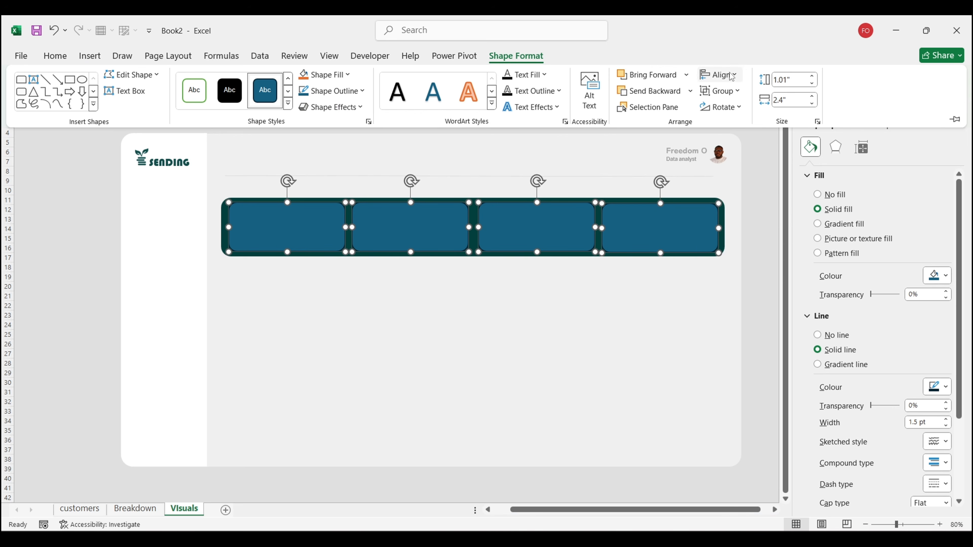
{"action": "left_click", "coordinate": [732, 77]}
{"action": "left_click", "coordinate": [749, 204]}
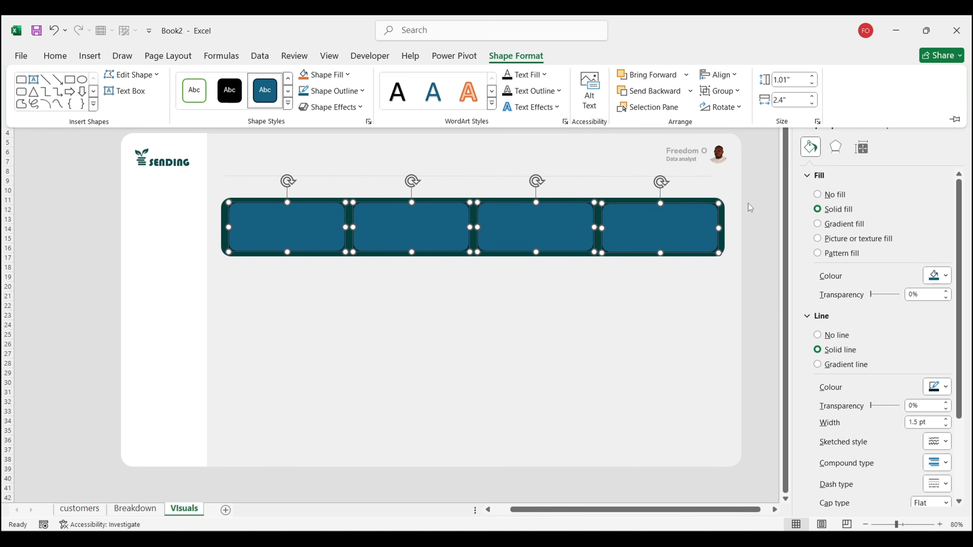
{"action": "left_click", "coordinate": [719, 75]}
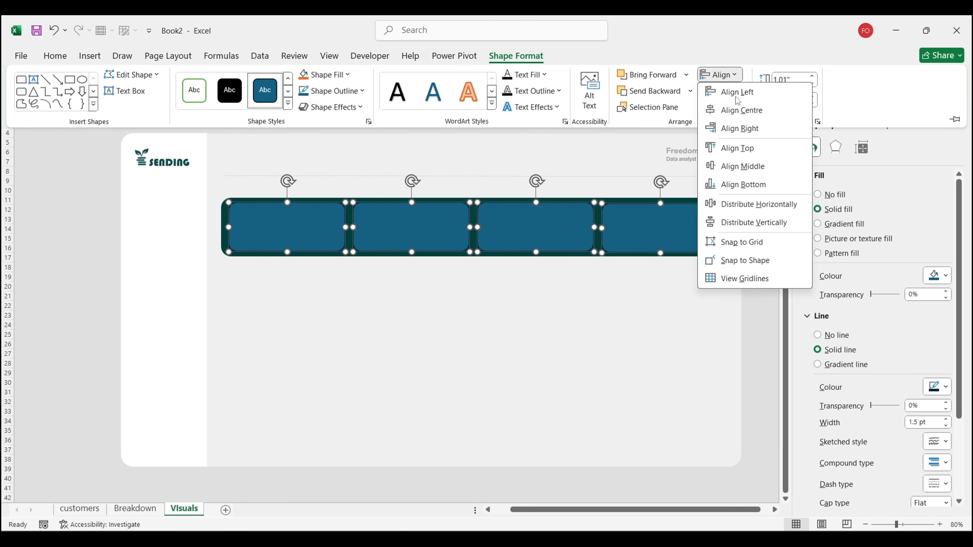
{"action": "left_click", "coordinate": [734, 147]}
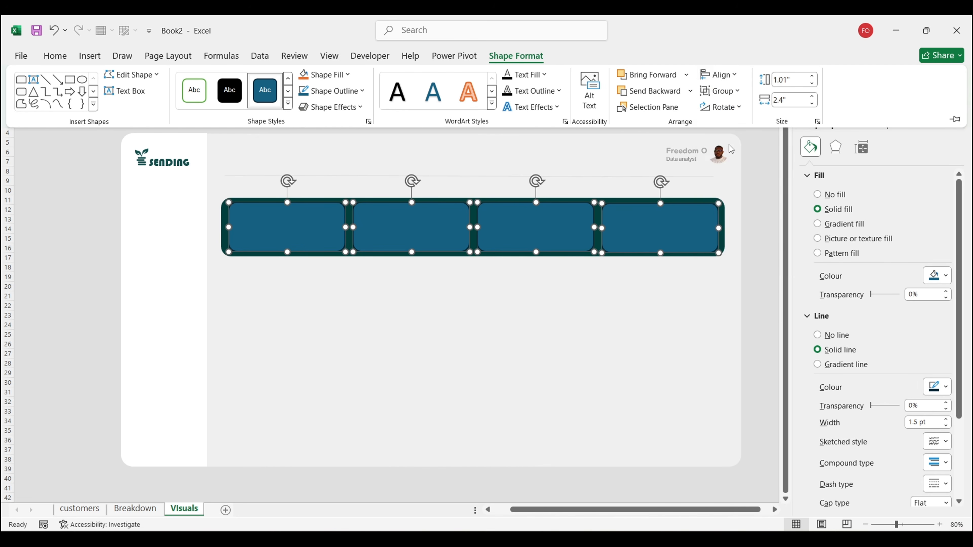
{"action": "left_click", "coordinate": [767, 227]}
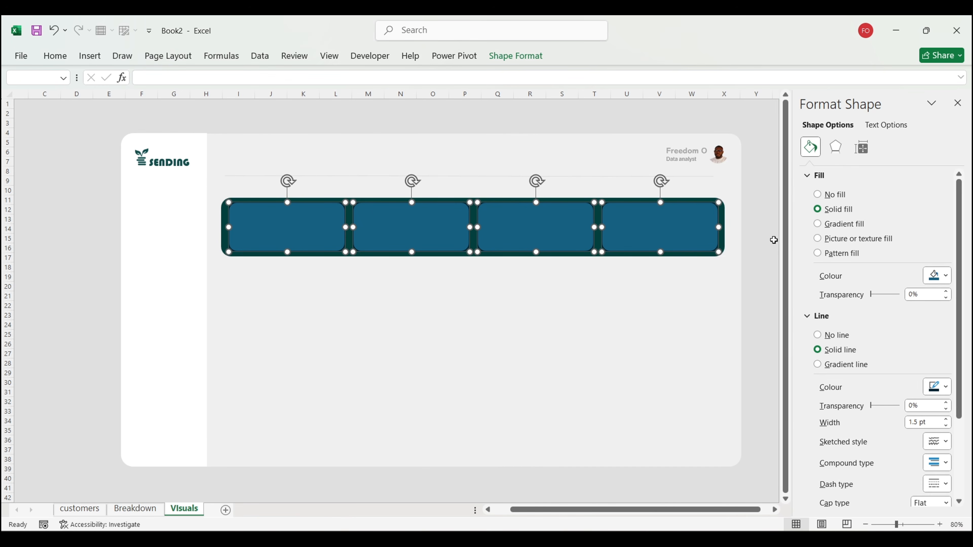
{"action": "left_click", "coordinate": [773, 241]}
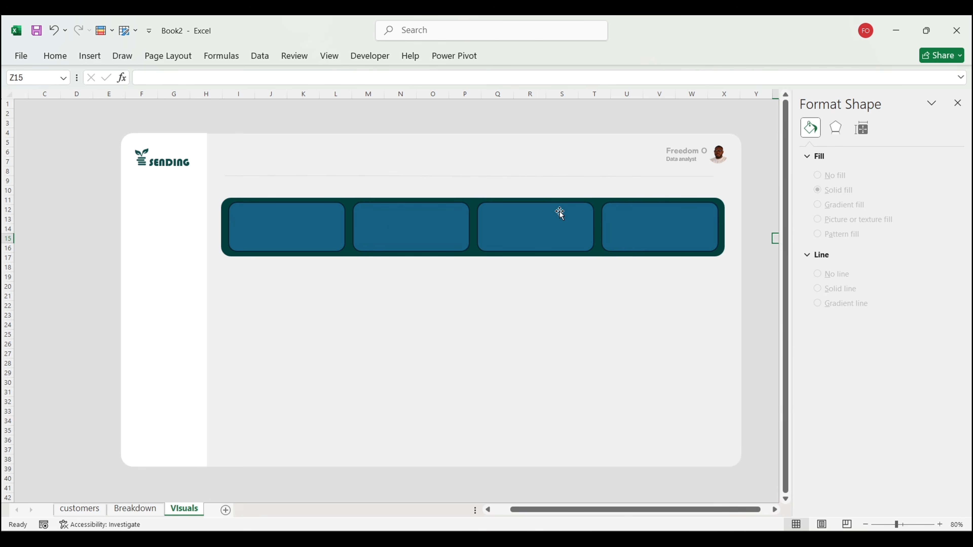
{"action": "left_click", "coordinate": [315, 225]}
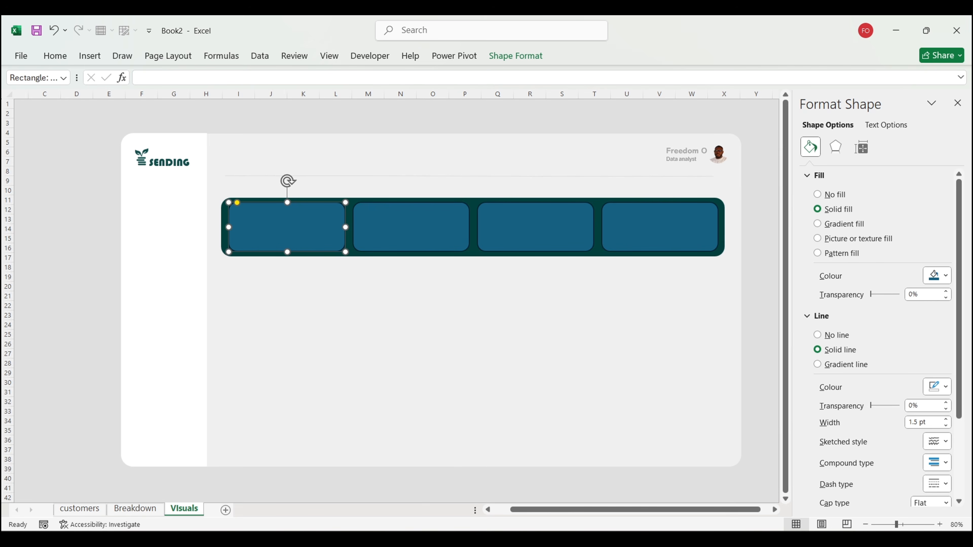
Step: Sample a reference card's dark teal and copy its HEX code #134e4c
{"action": "mouse_move", "coordinate": [417, 541]}
{"action": "left_click", "coordinate": [483, 479]}
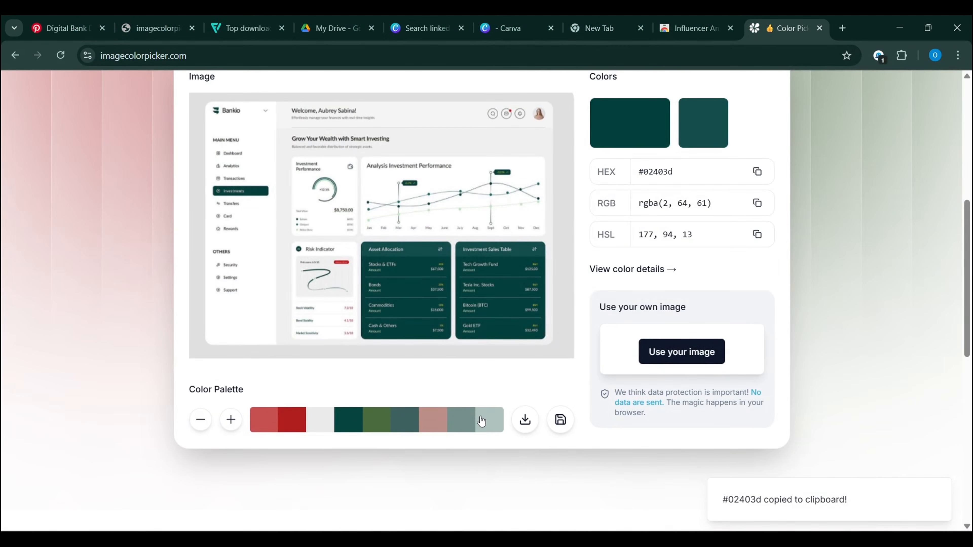
{"action": "left_click", "coordinate": [426, 250]}
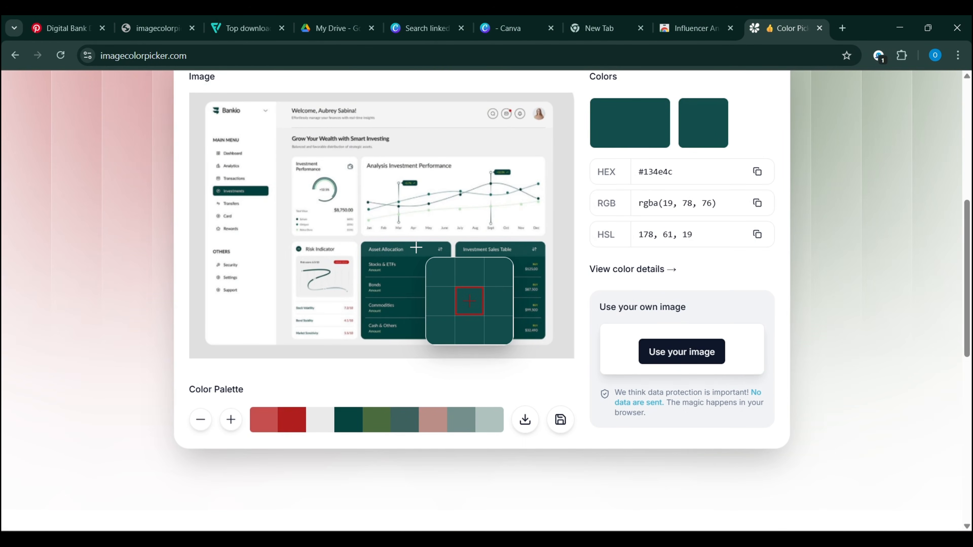
{"action": "left_click", "coordinate": [757, 172]}
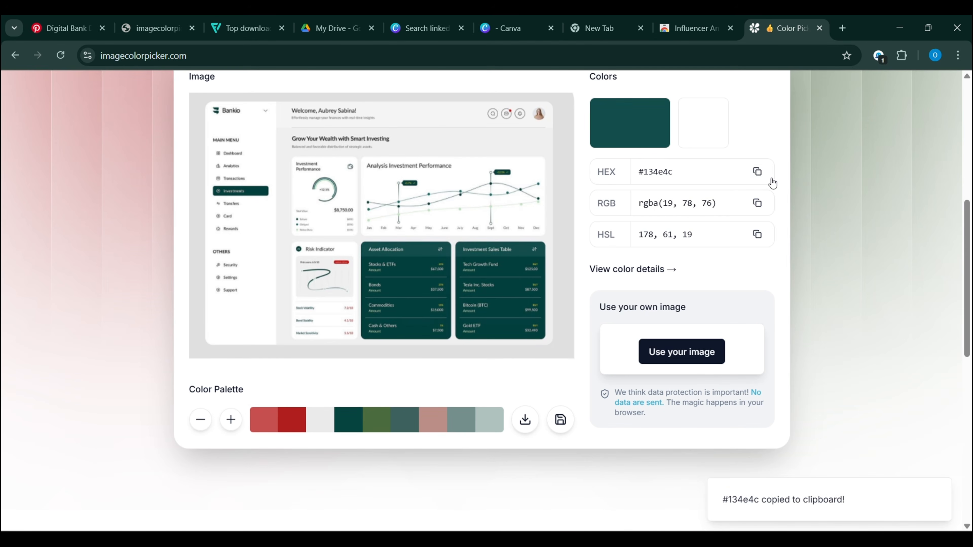
{"action": "scroll", "coordinate": [796, 167], "scroll_direction": "up", "scroll_amount": 2}
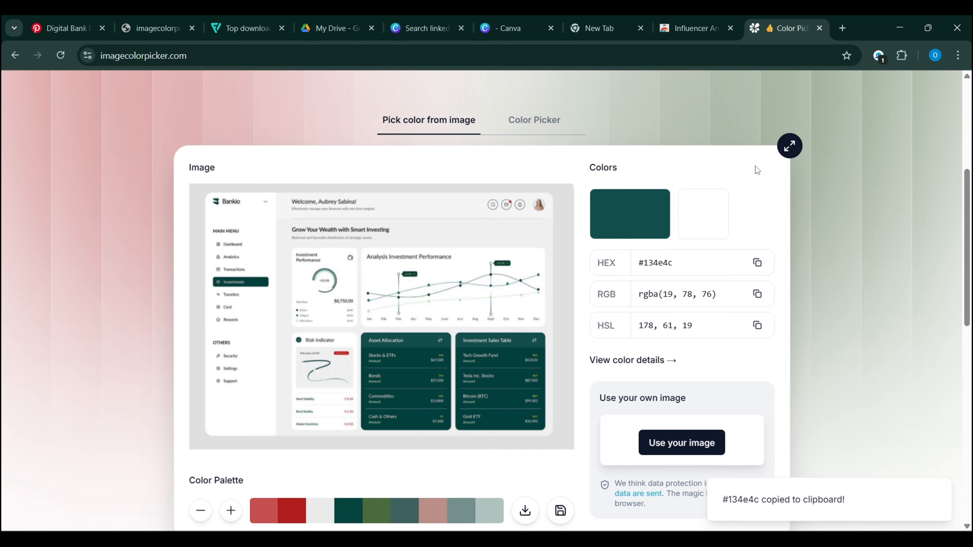
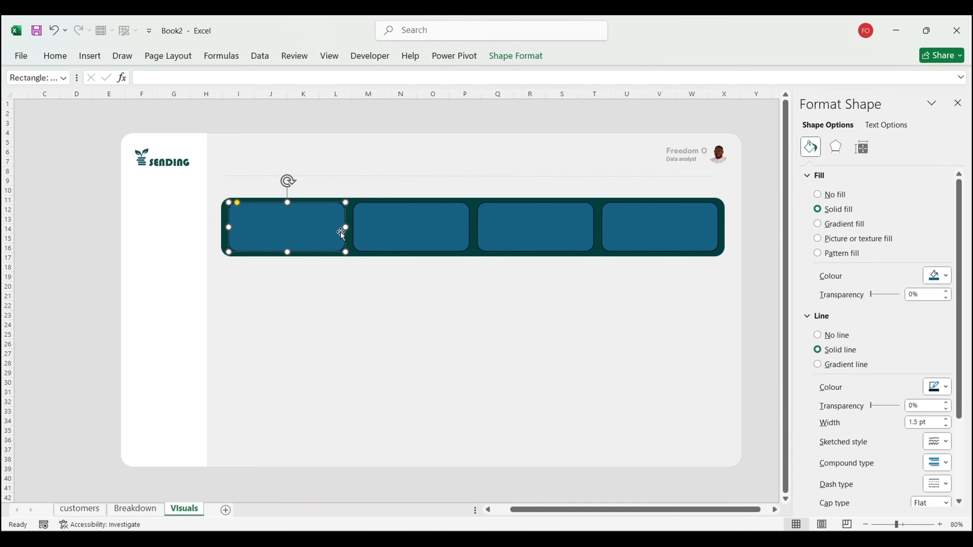
Step: Remove the first KPI box's outline and fill it with dark green hex #134E4C
{"action": "left_click", "coordinate": [817, 335]}
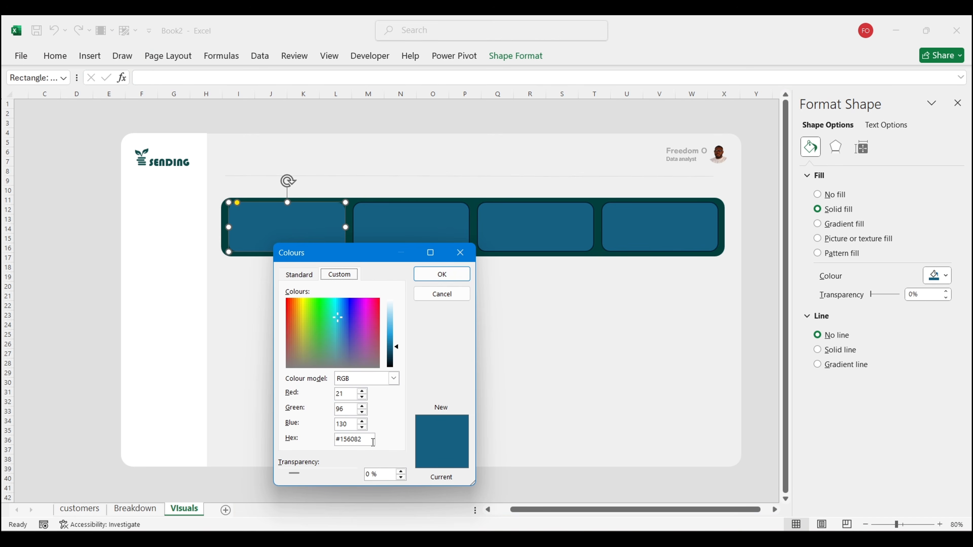
{"action": "triple_click", "coordinate": [374, 442]}
{"action": "type", "text": "#134E4C"}
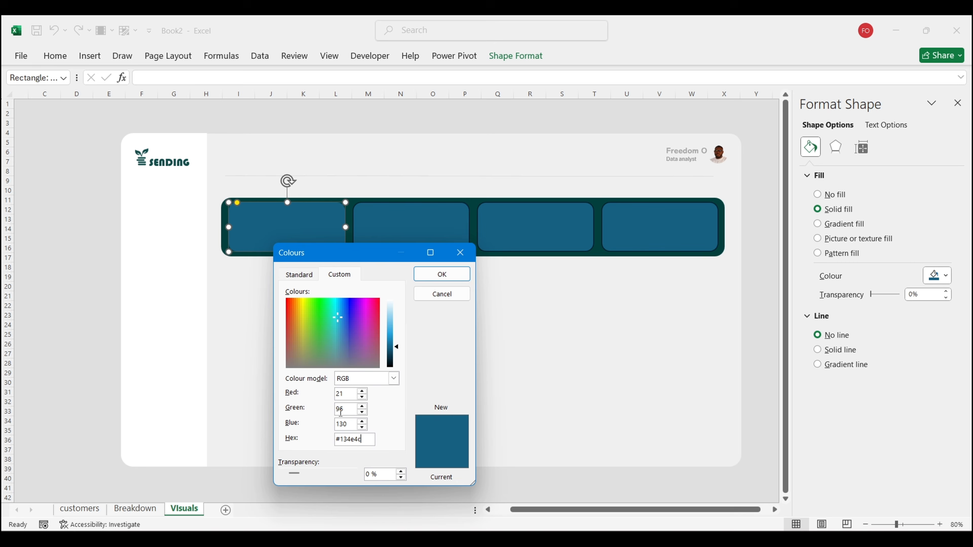
{"action": "left_click", "coordinate": [443, 275]}
{"action": "left_click", "coordinate": [58, 286]}
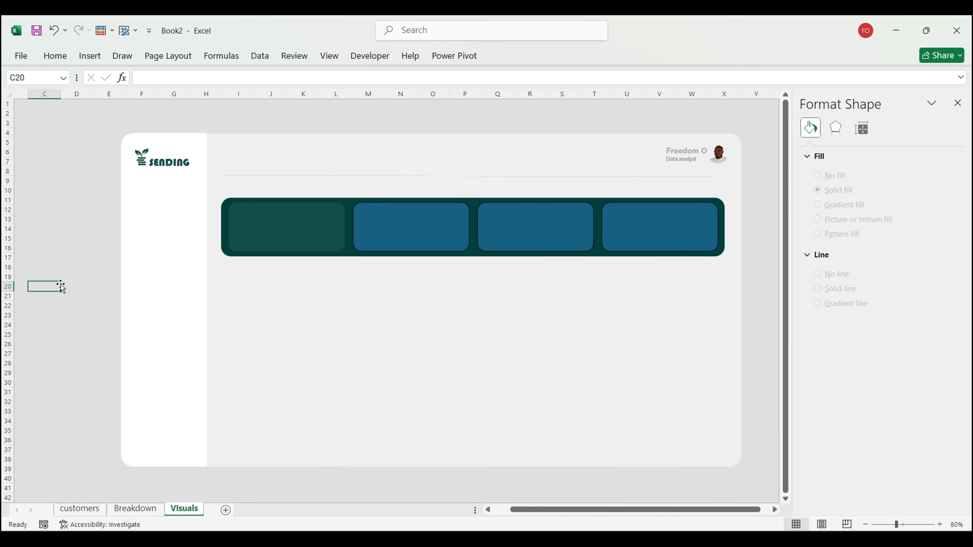
Step: Format-paint the first box's dark green, outline-free style onto the second, third and fourth boxes
{"action": "left_click", "coordinate": [305, 229]}
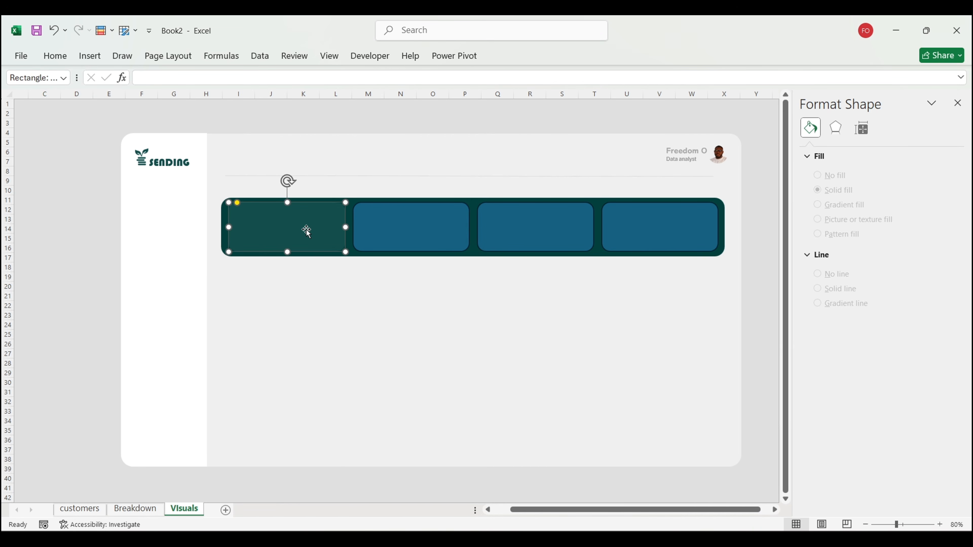
{"action": "left_click", "coordinate": [55, 55]}
{"action": "left_click", "coordinate": [104, 111]}
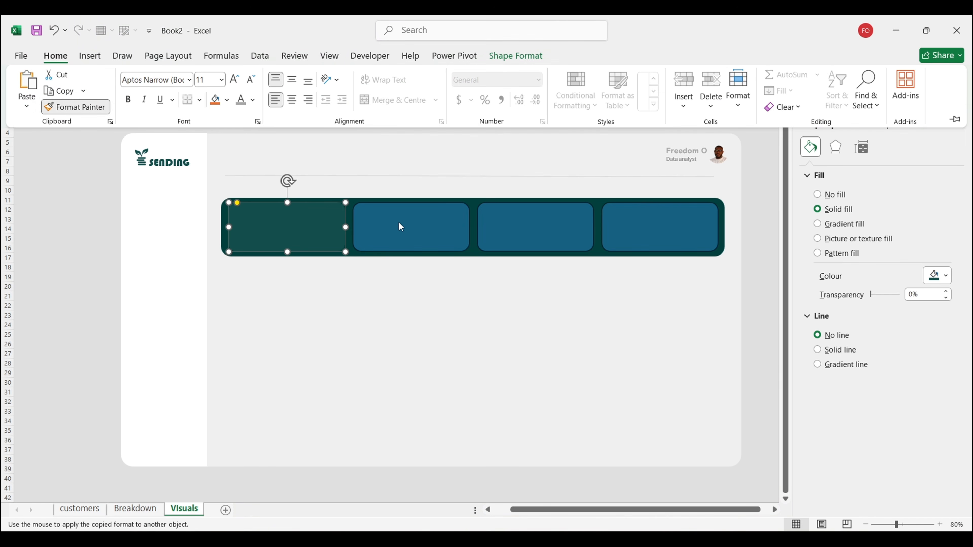
{"action": "left_click", "coordinate": [409, 228]}
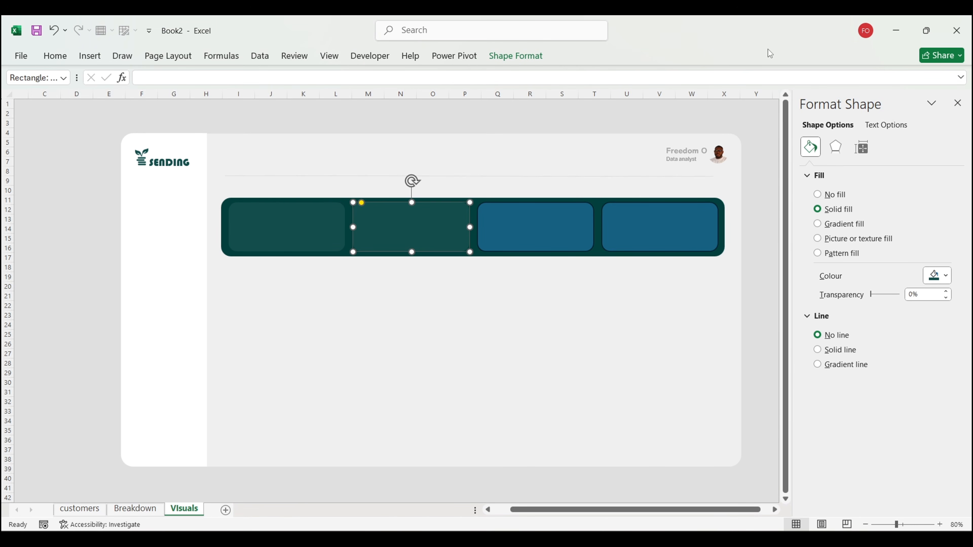
{"action": "left_click", "coordinate": [518, 56]}
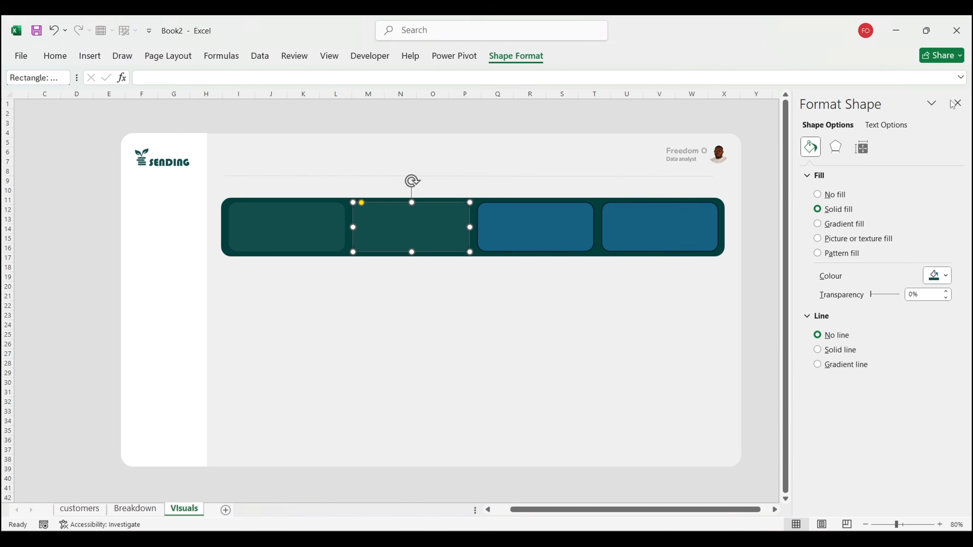
{"action": "left_click", "coordinate": [958, 120]}
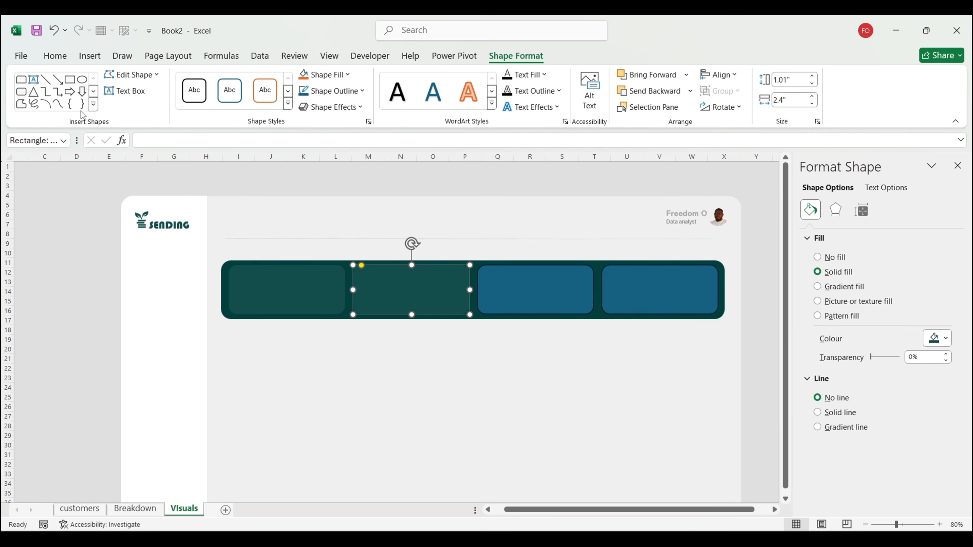
{"action": "left_click", "coordinate": [55, 56]}
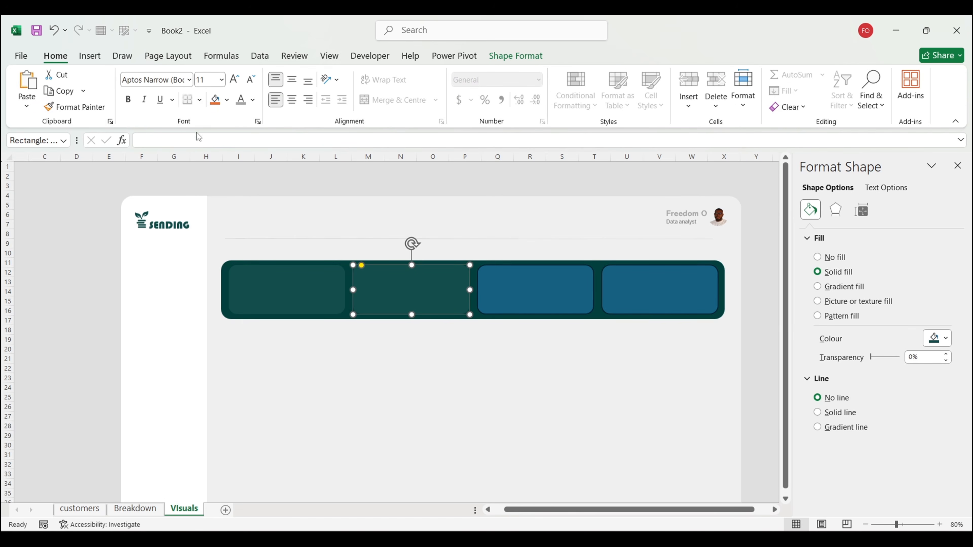
{"action": "left_click", "coordinate": [76, 107]}
{"action": "left_click", "coordinate": [517, 286]}
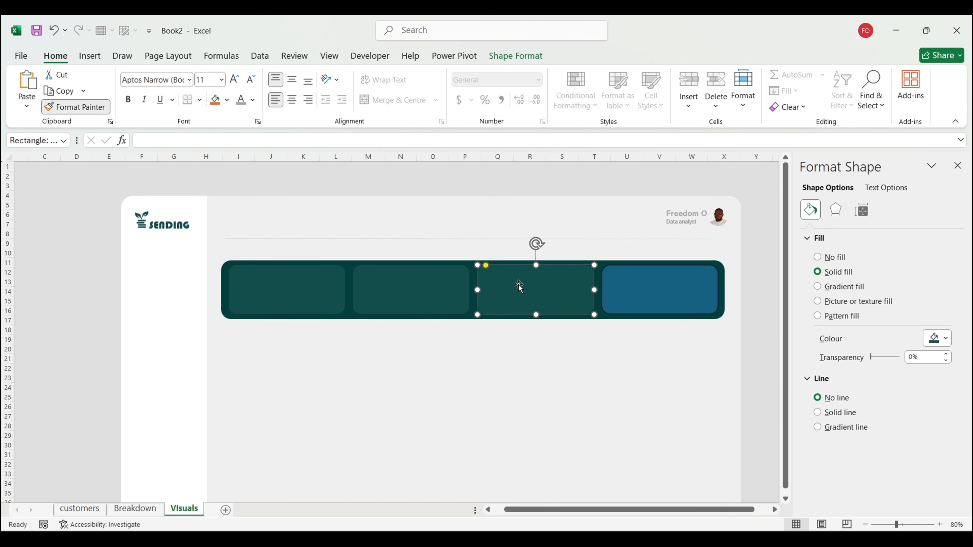
{"action": "left_click", "coordinate": [87, 110]}
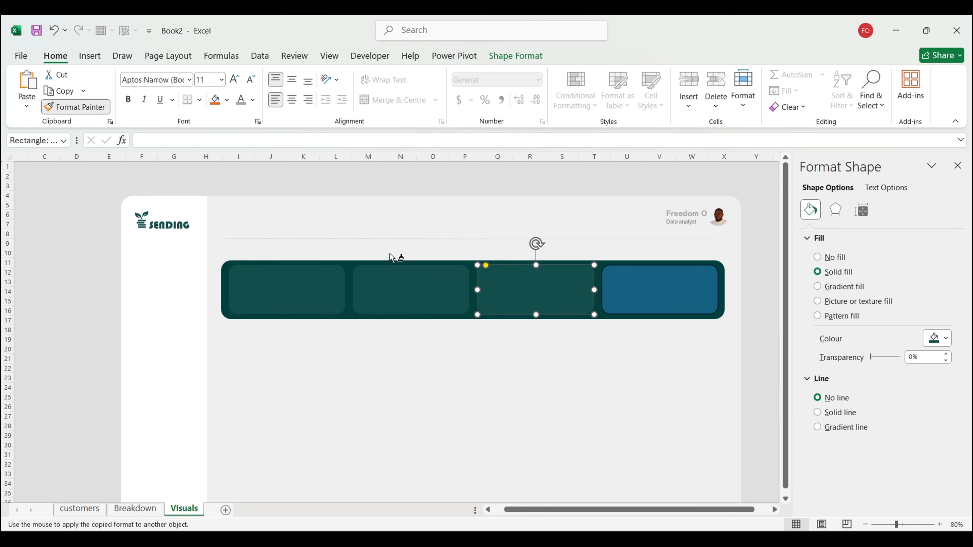
{"action": "left_click", "coordinate": [652, 278]}
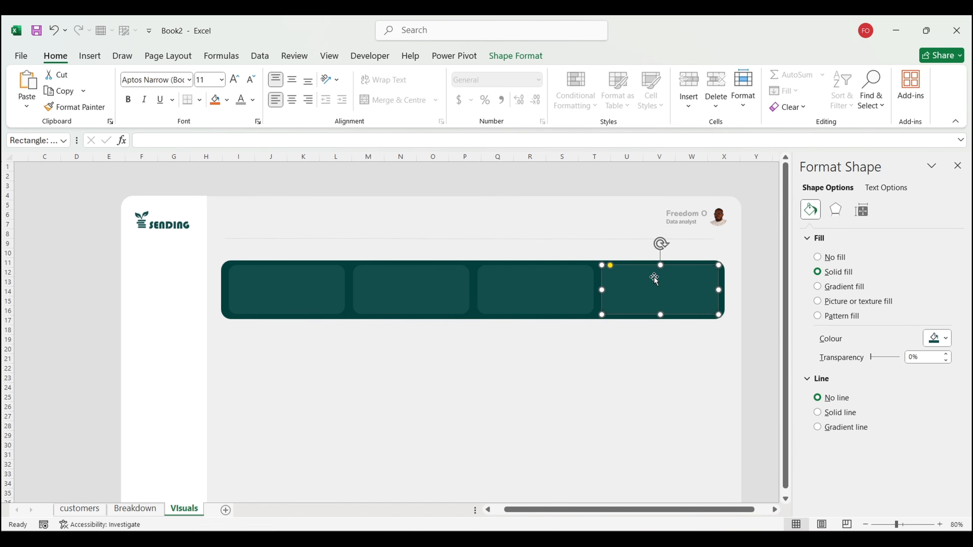
{"action": "left_click", "coordinate": [760, 337]}
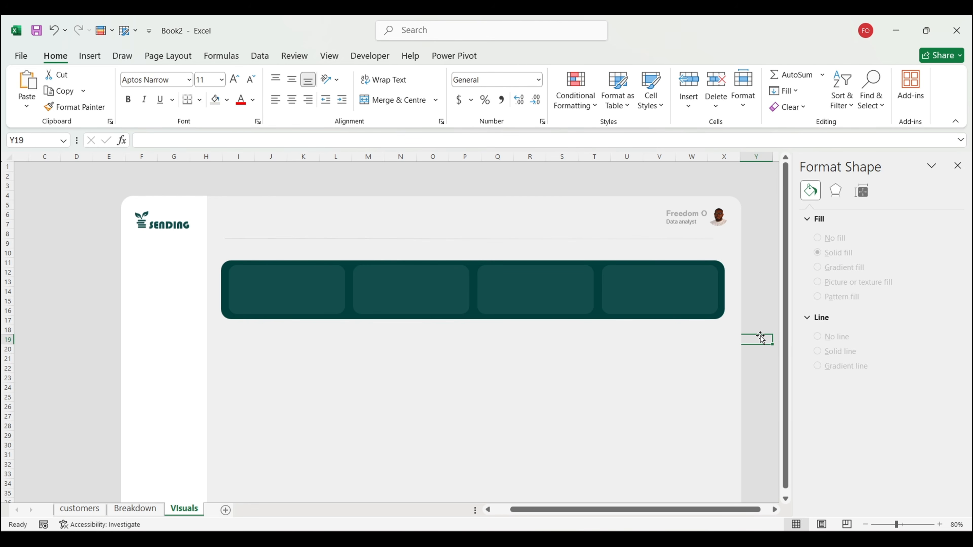
Step: Raise the green banner's top edge slightly to make it taller
{"action": "left_click", "coordinate": [598, 316]}
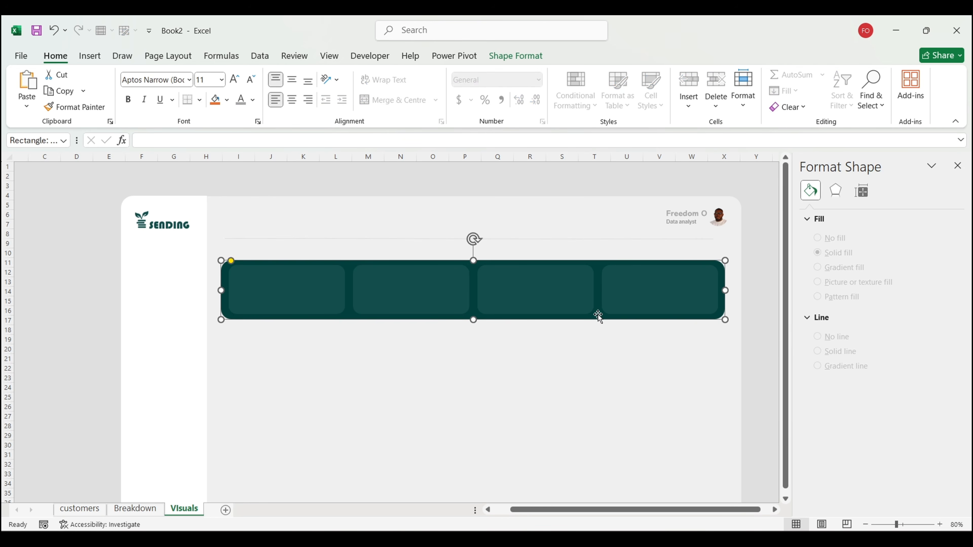
{"action": "left_click_drag", "start_coordinate": [473, 260], "coordinate": [472, 259]}
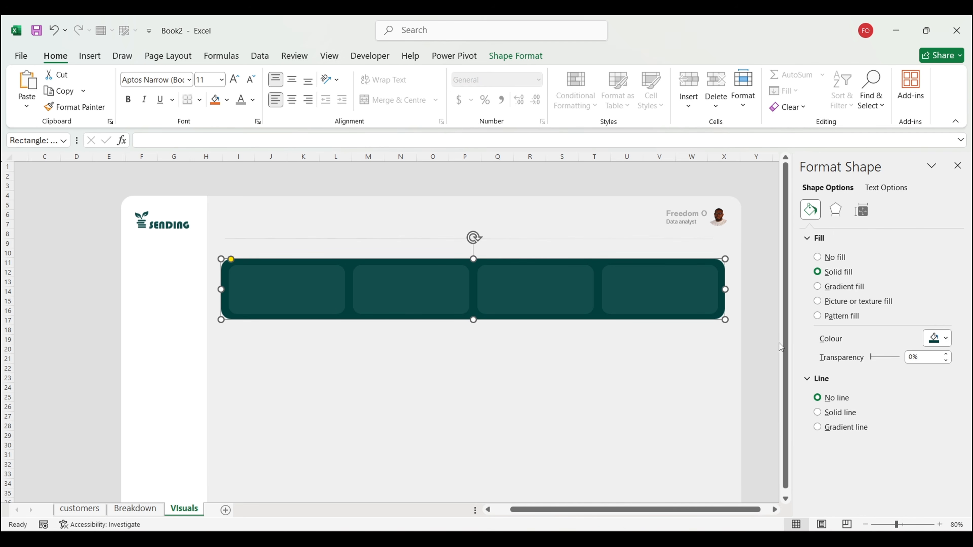
{"action": "left_click", "coordinate": [762, 361]}
{"action": "scroll", "coordinate": [762, 361], "scroll_direction": "down", "scroll_amount": 2}
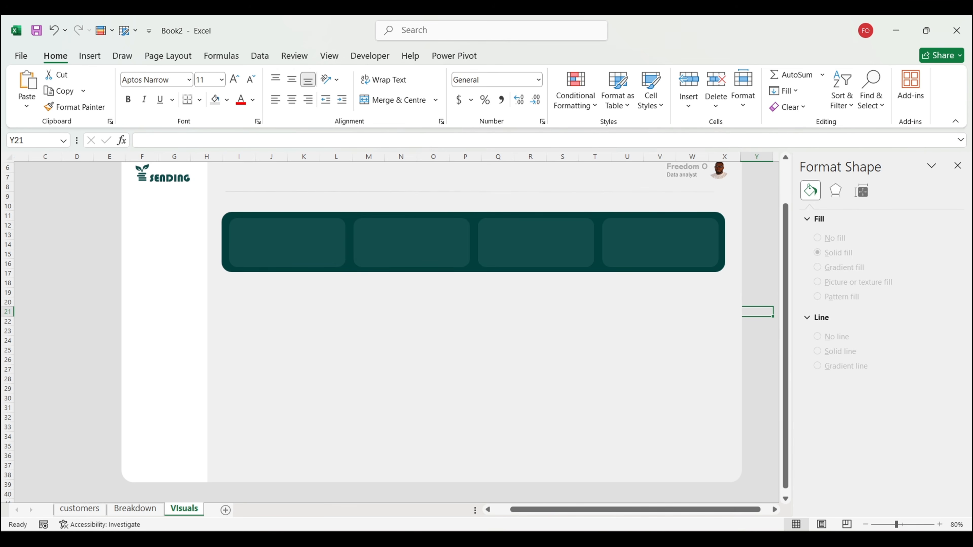
Step: Glance at the finished Customer Segmentation dashboard, then return to Book2
{"action": "mouse_move", "coordinate": [615, 540]}
{"action": "left_click", "coordinate": [575, 492]}
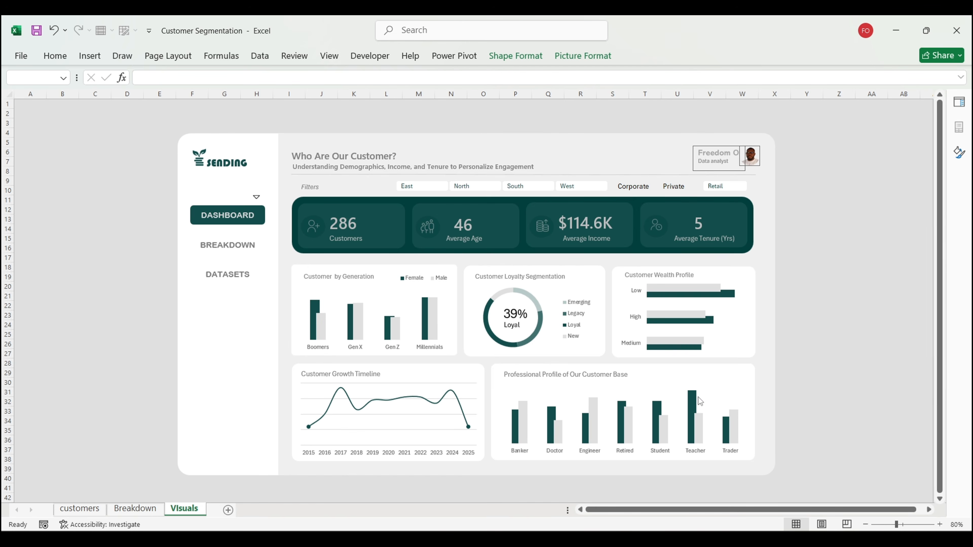
{"action": "mouse_move", "coordinate": [614, 541]}
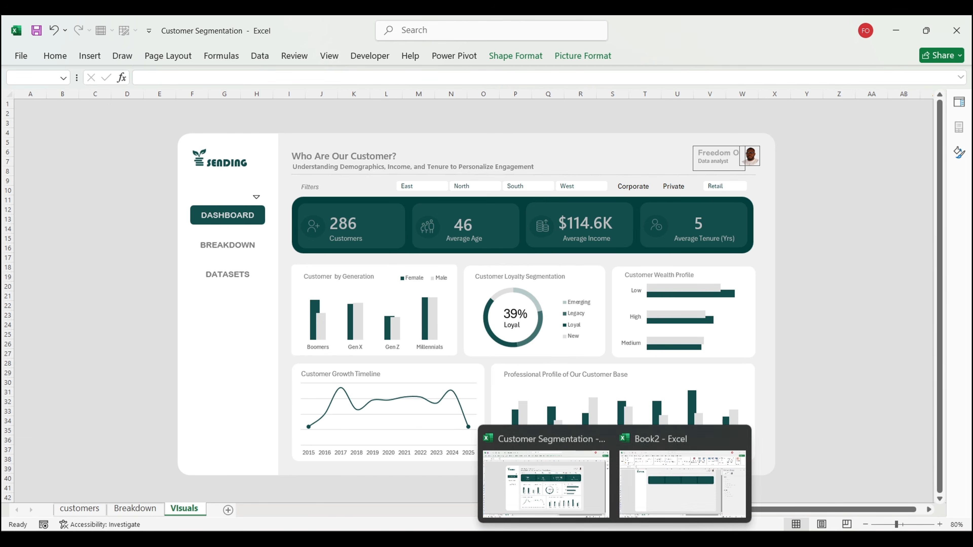
{"action": "left_click", "coordinate": [690, 479]}
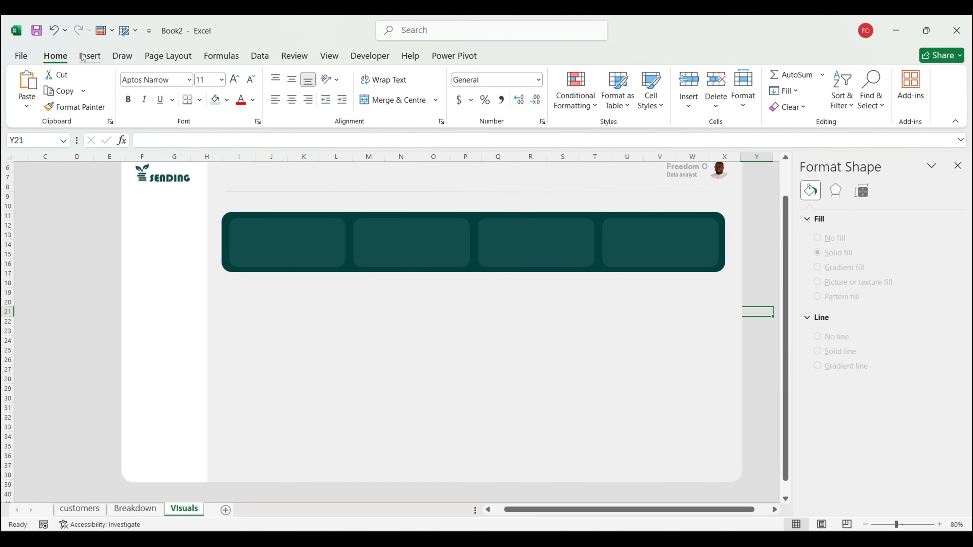
{"action": "left_click", "coordinate": [90, 55]}
Step: Draw a square-cornered rectangle below the banner with white fill and no outline
{"action": "left_click", "coordinate": [191, 111]}
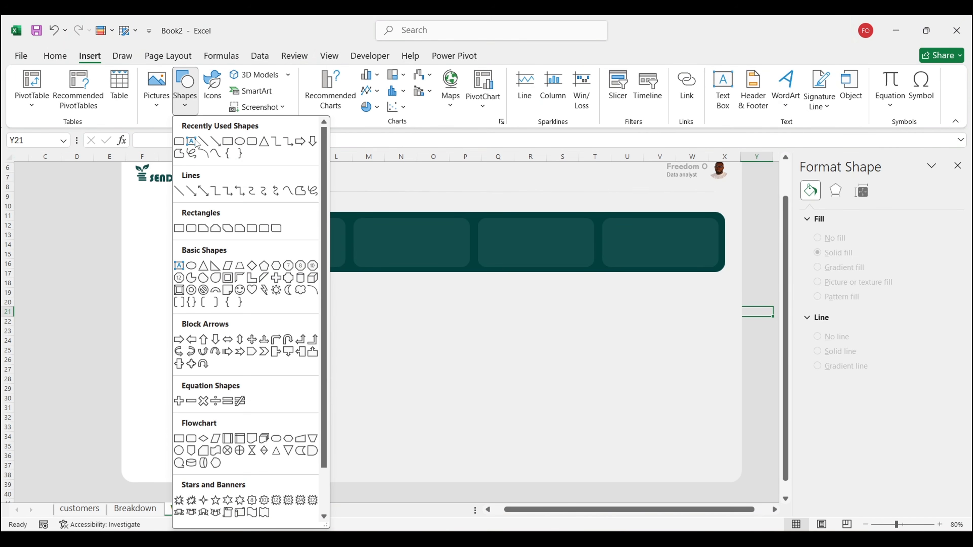
{"action": "left_click", "coordinate": [245, 142]}
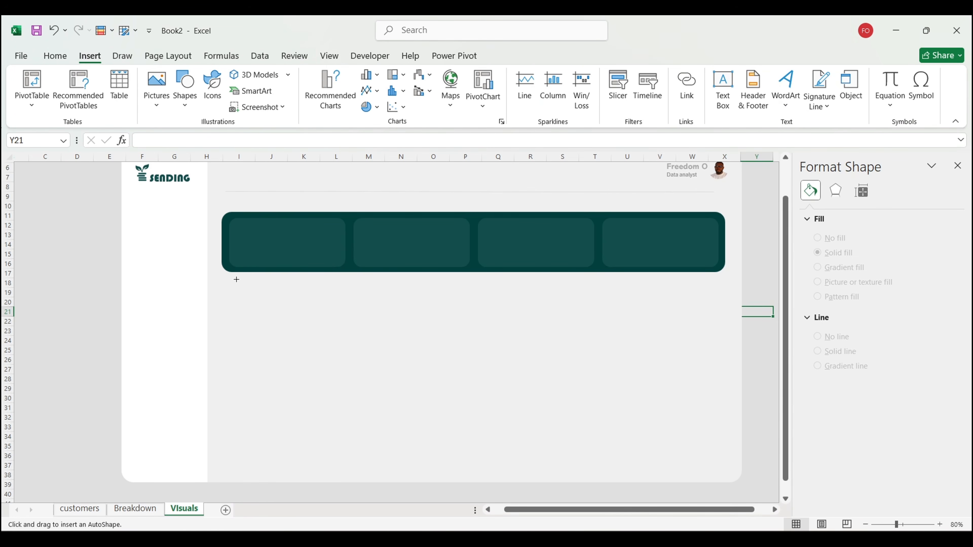
{"action": "left_click_drag", "start_coordinate": [227, 279], "coordinate": [370, 366]}
{"action": "left_click_drag", "start_coordinate": [305, 328], "coordinate": [300, 328]}
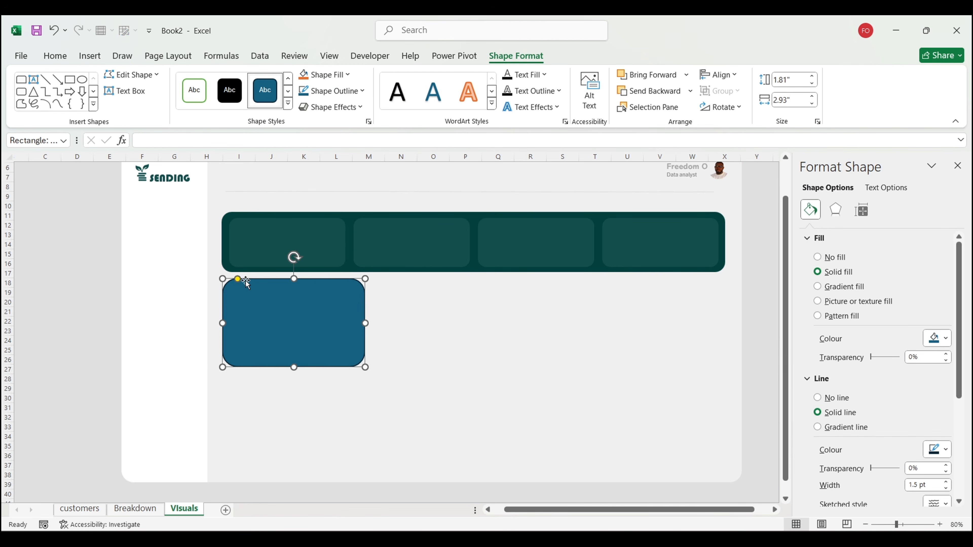
{"action": "left_click_drag", "start_coordinate": [237, 280], "coordinate": [228, 279]}
{"action": "left_click", "coordinate": [831, 397]}
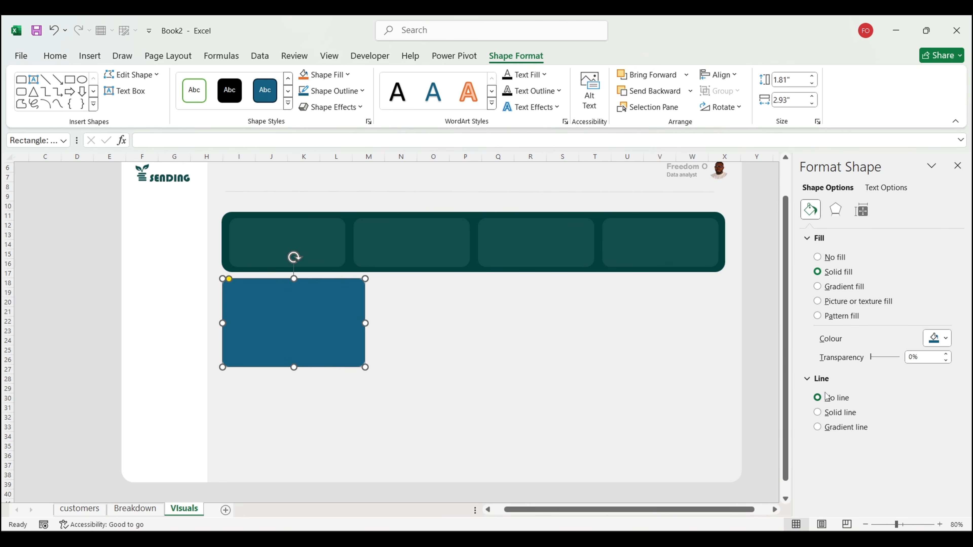
{"action": "left_click", "coordinate": [937, 338]}
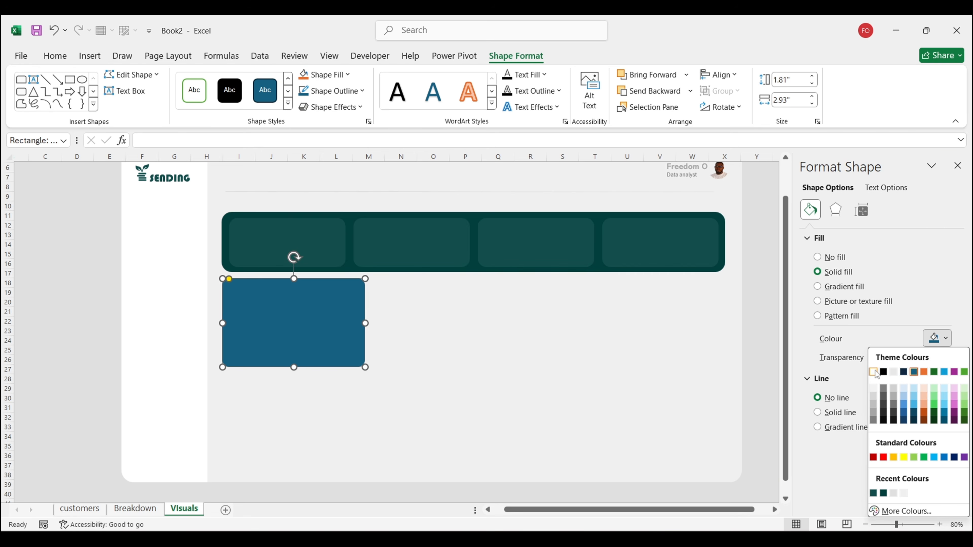
{"action": "left_click", "coordinate": [873, 372]}
{"action": "left_click", "coordinate": [77, 287]}
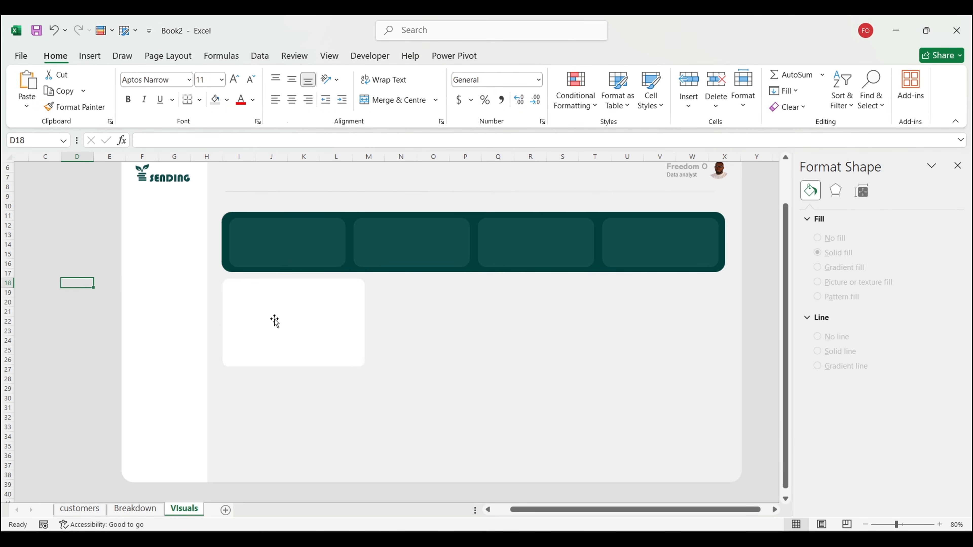
Step: Resize the white card to 3.42" wide by 1.97" tall and duplicate it
{"action": "left_click_drag", "start_coordinate": [274, 320], "coordinate": [274, 320]}
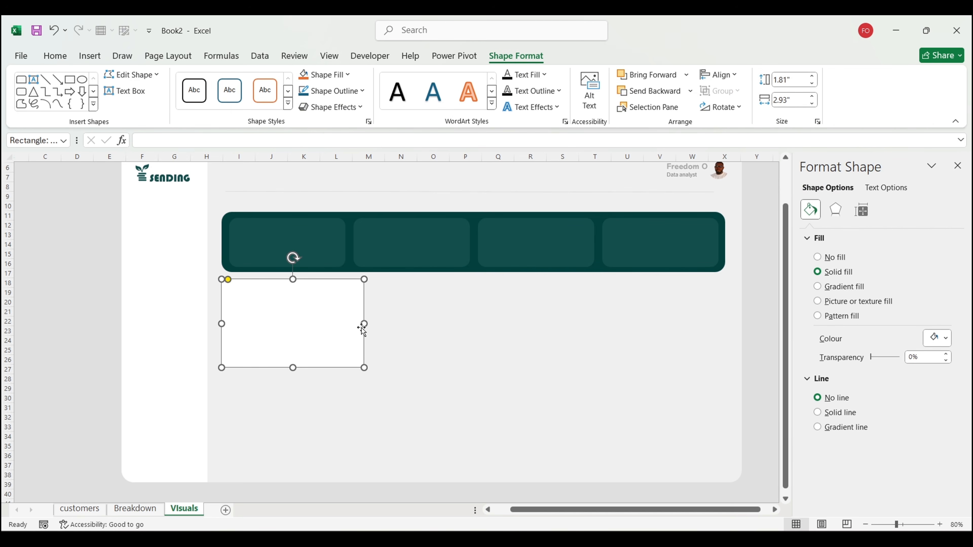
{"action": "left_click_drag", "start_coordinate": [364, 324], "coordinate": [388, 324]}
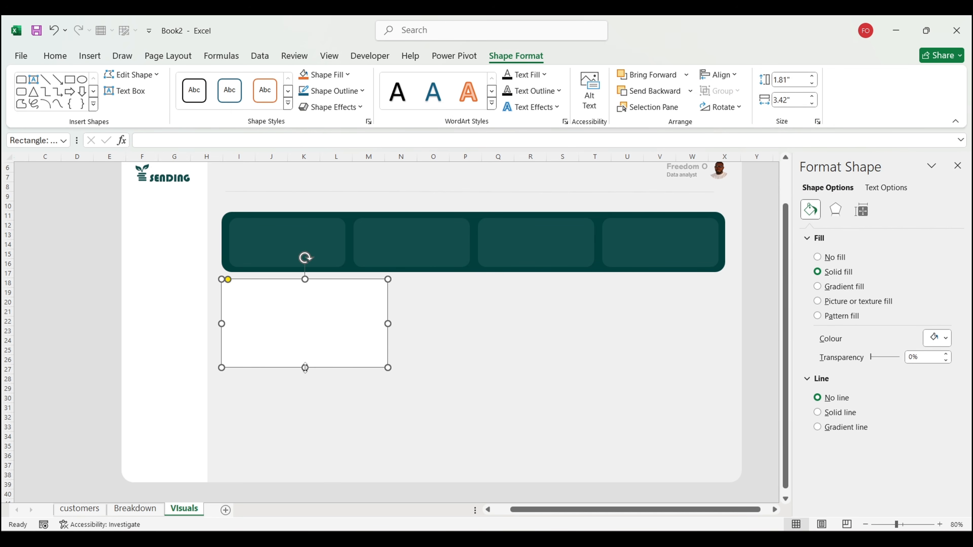
{"action": "left_click_drag", "start_coordinate": [305, 368], "coordinate": [305, 376]}
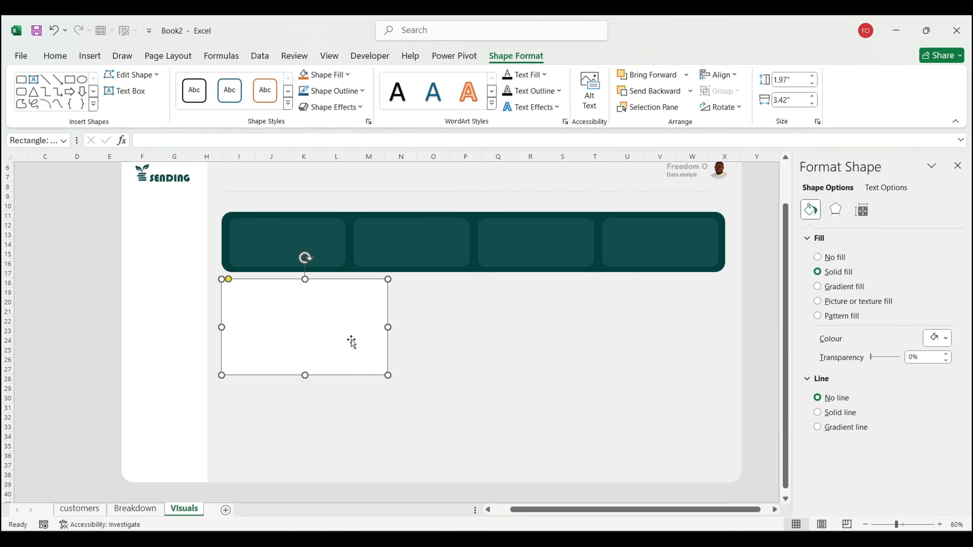
{"action": "key", "text": "ctrl+d"}
{"action": "key", "text": "ctrl+d"}
Step: Move the two card copies into the middle and right slots under the banner
{"action": "left_click_drag", "start_coordinate": [351, 339], "coordinate": [673, 326]}
{"action": "left_click_drag", "start_coordinate": [346, 332], "coordinate": [515, 326]}
{"action": "left_click_drag", "start_coordinate": [510, 325], "coordinate": [504, 323]}
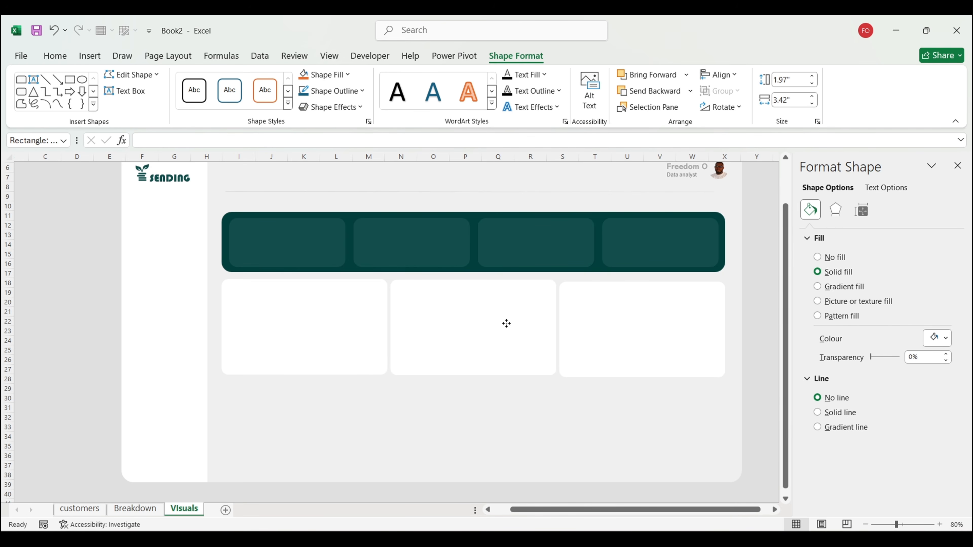
{"action": "left_click_drag", "start_coordinate": [506, 323], "coordinate": [506, 324]}
Step: Align the three white cards along their tops and distribute them horizontally
{"action": "left_click", "coordinate": [321, 316]}
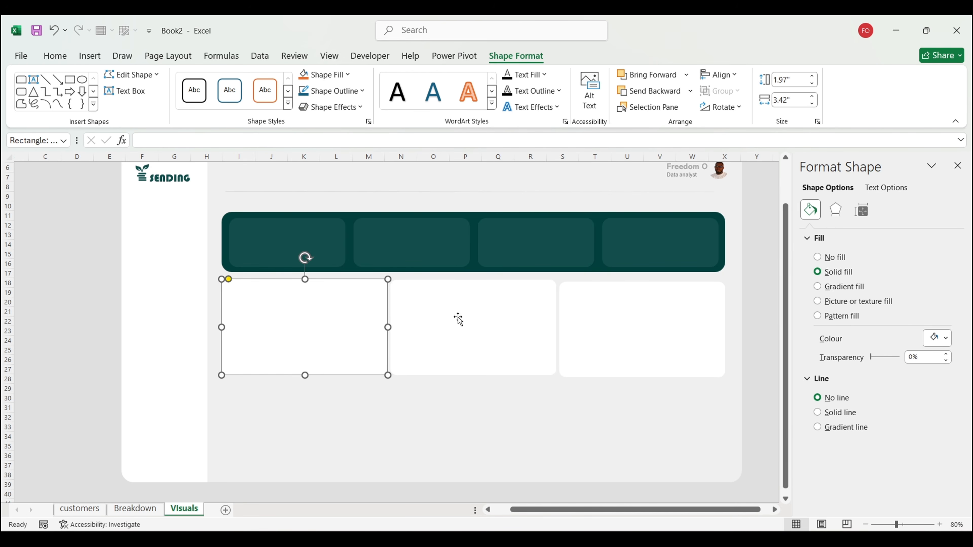
{"action": "left_click", "coordinate": [479, 319], "text": "shift"}
{"action": "left_click", "coordinate": [628, 316], "text": "shift"}
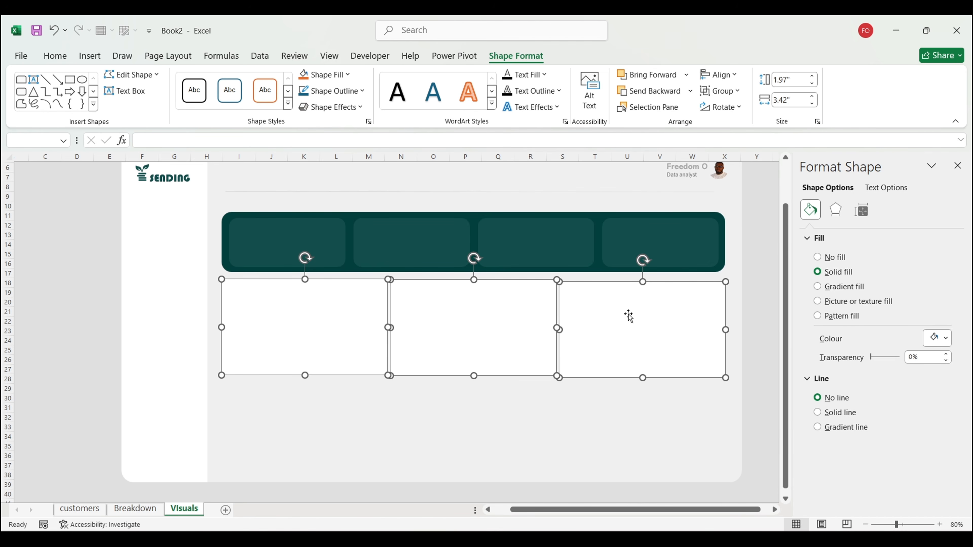
{"action": "left_click", "coordinate": [723, 79]}
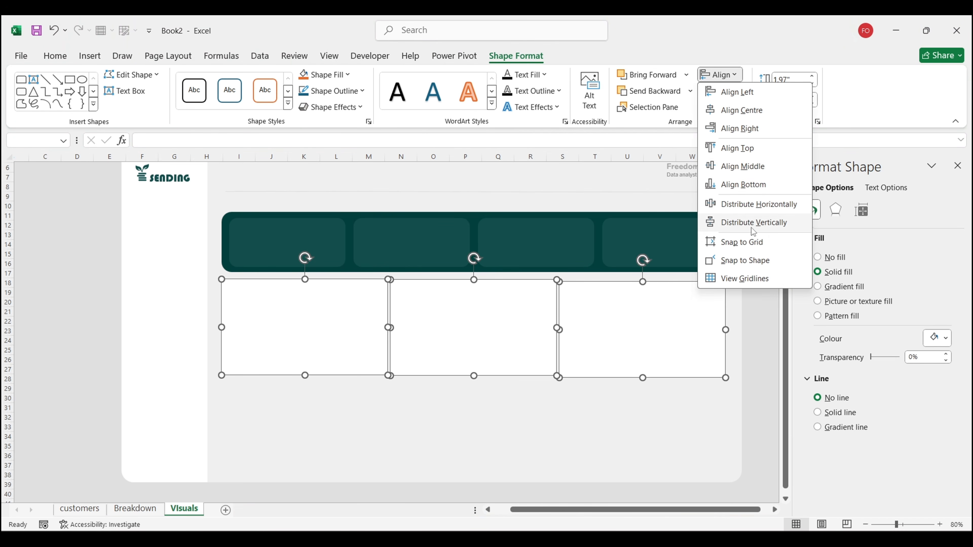
{"action": "left_click", "coordinate": [752, 151]}
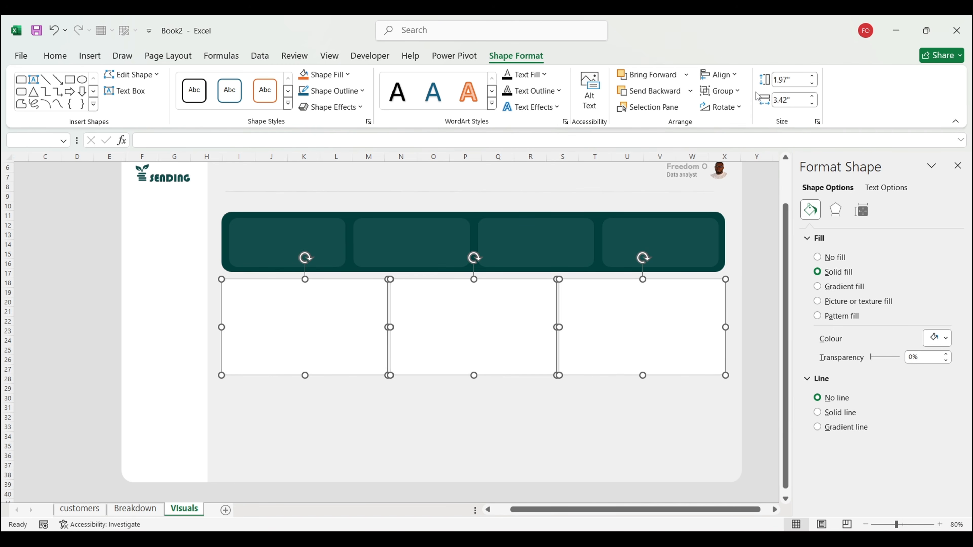
{"action": "left_click", "coordinate": [719, 75]}
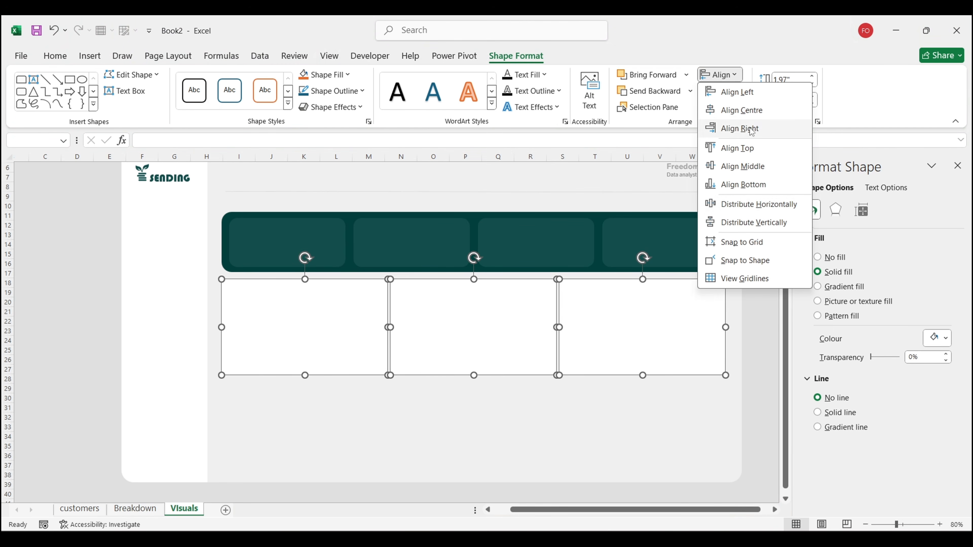
{"action": "left_click", "coordinate": [750, 211]}
{"action": "left_click", "coordinate": [758, 379]}
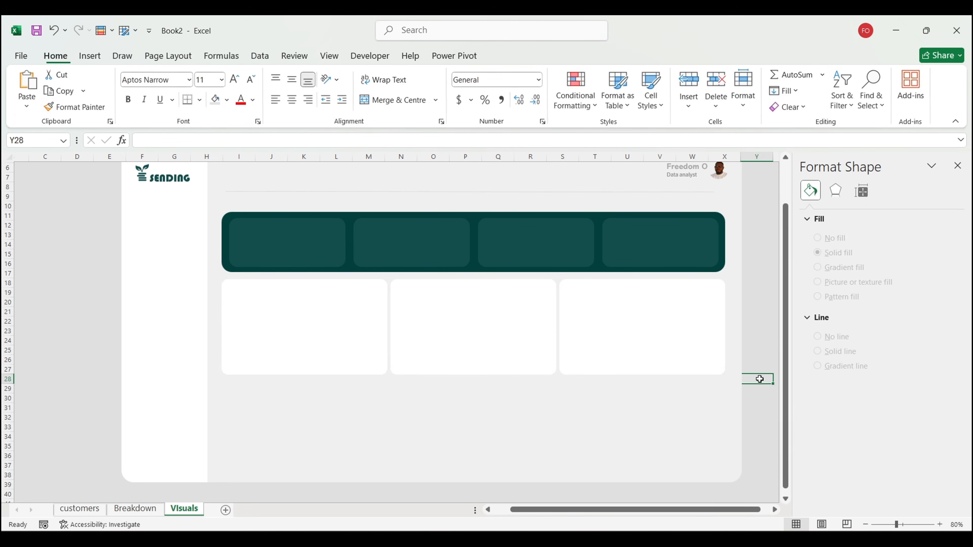
Step: Nudge the middle card and the right card to the band's edge, then redistribute all three evenly
{"action": "left_click", "coordinate": [506, 319]}
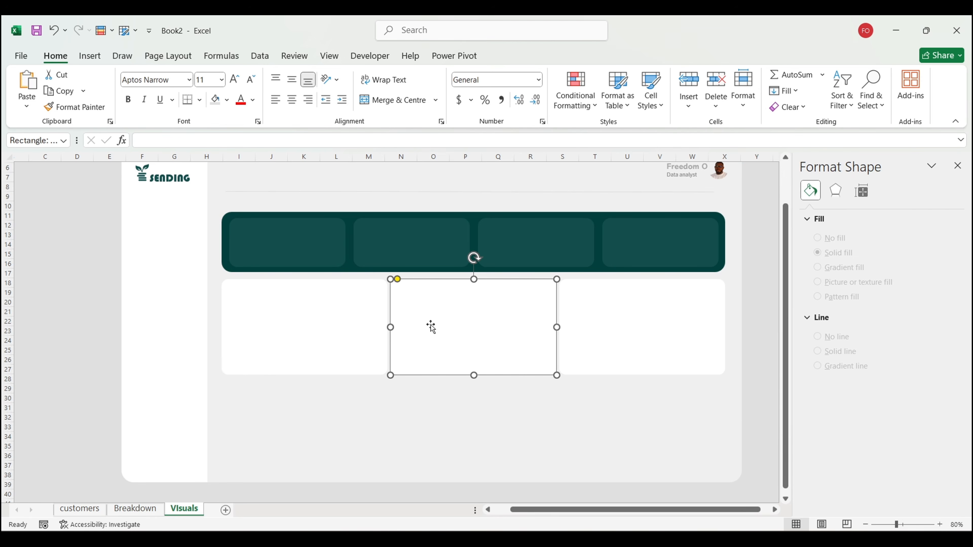
{"action": "left_click_drag", "start_coordinate": [388, 328], "coordinate": [392, 328]}
{"action": "left_click", "coordinate": [679, 321]}
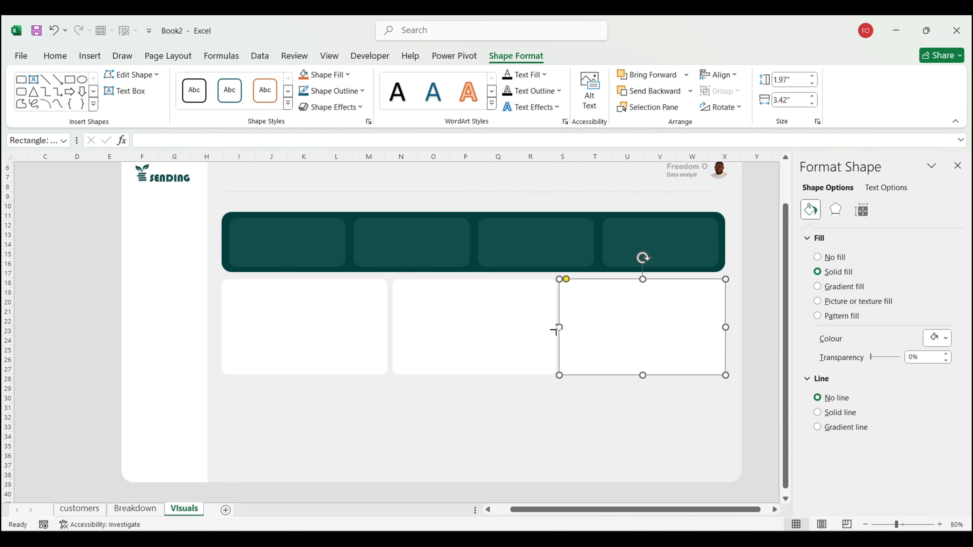
{"action": "left_click_drag", "start_coordinate": [556, 330], "coordinate": [563, 328]}
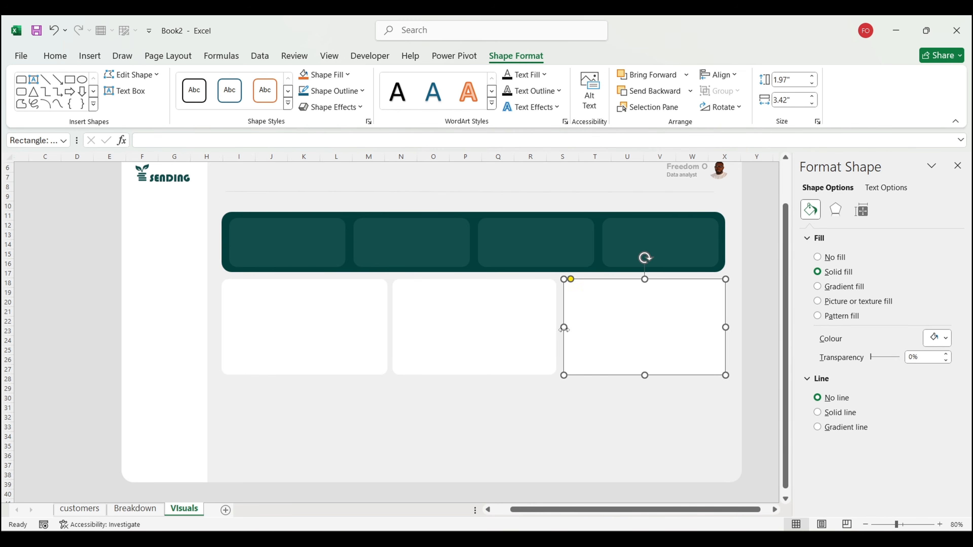
{"action": "left_click", "coordinate": [479, 327], "text": "ctrl"}
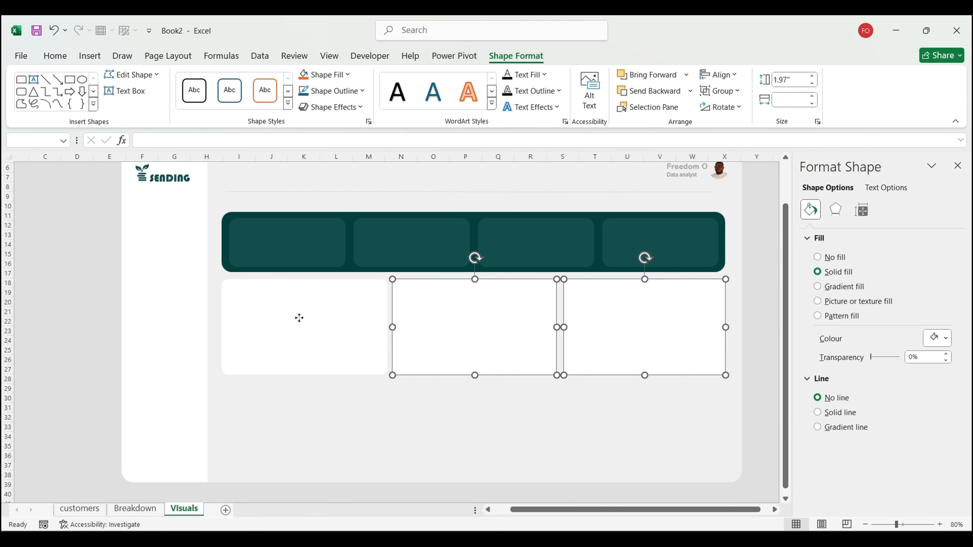
{"action": "left_click", "coordinate": [301, 320], "text": "ctrl"}
{"action": "left_click", "coordinate": [730, 75]}
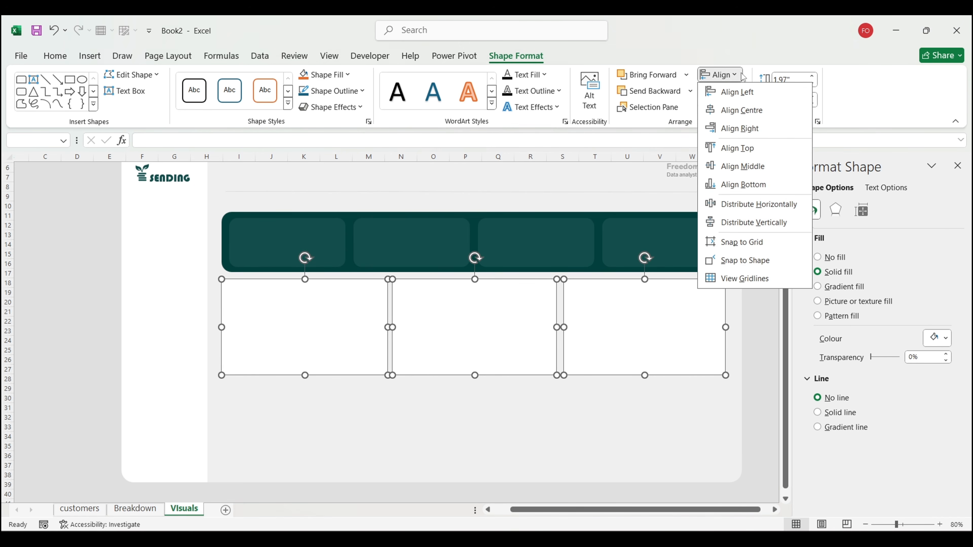
{"action": "left_click", "coordinate": [740, 205]}
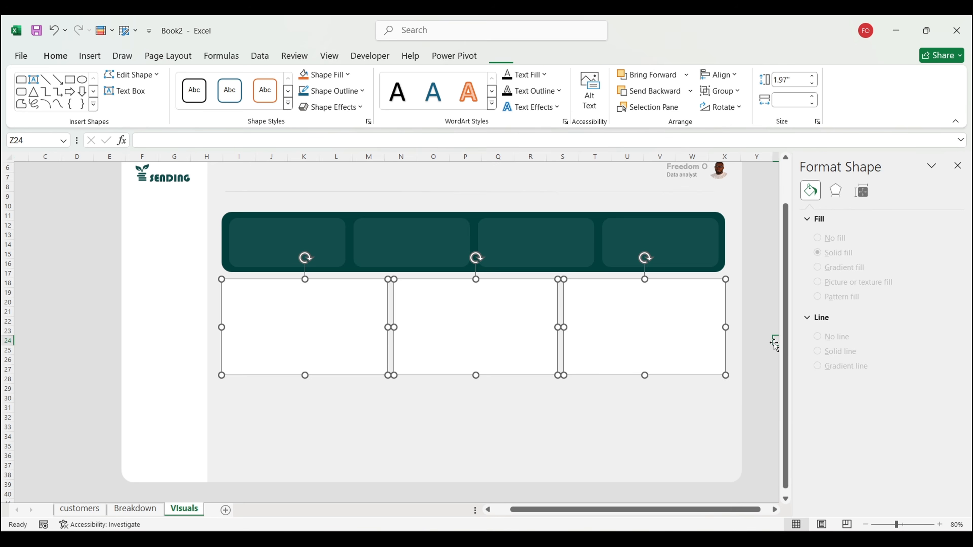
{"action": "left_click", "coordinate": [774, 341]}
{"action": "scroll", "coordinate": [774, 343], "scroll_direction": "down", "scroll_amount": 2}
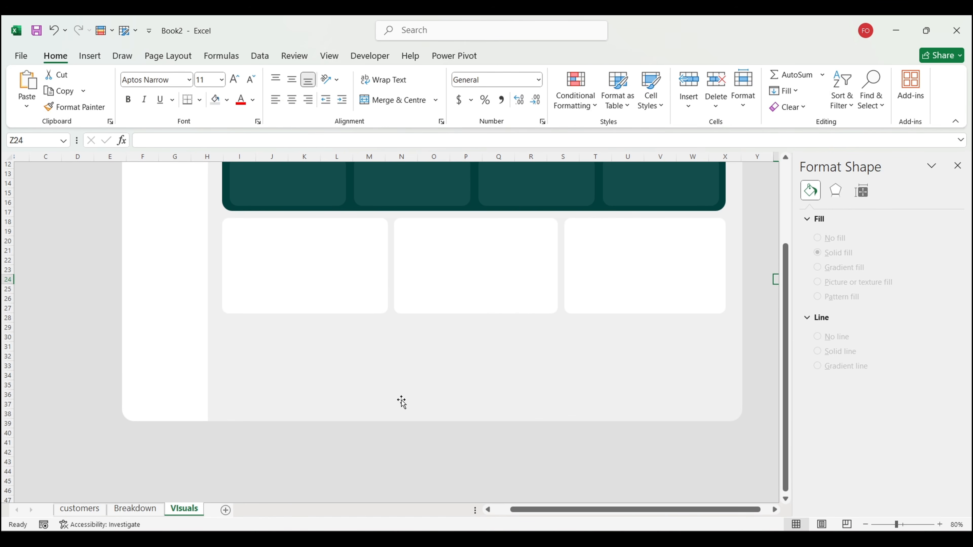
Step: Stretch the white page background and the sidebar further down
{"action": "left_click", "coordinate": [311, 392]}
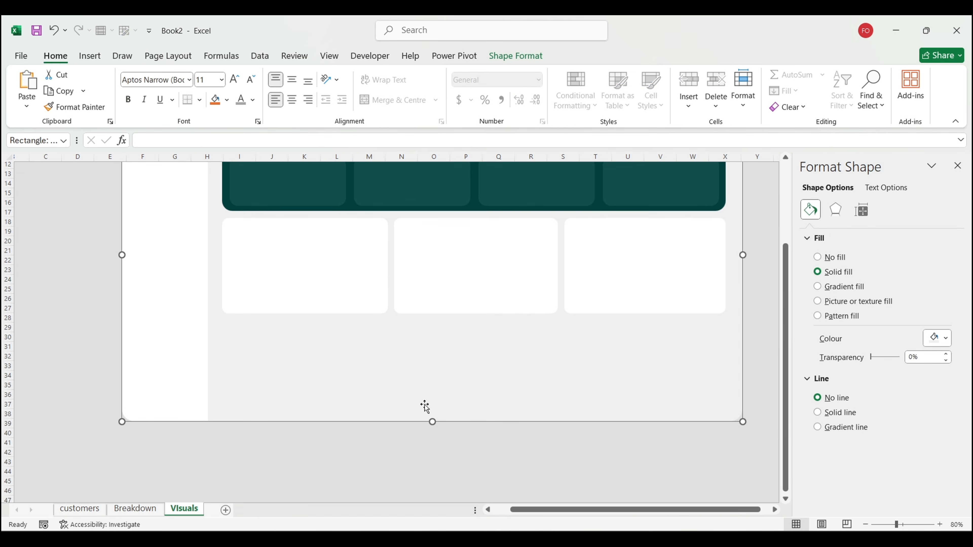
{"action": "left_click_drag", "start_coordinate": [432, 422], "coordinate": [433, 452]}
{"action": "left_click", "coordinate": [180, 400]}
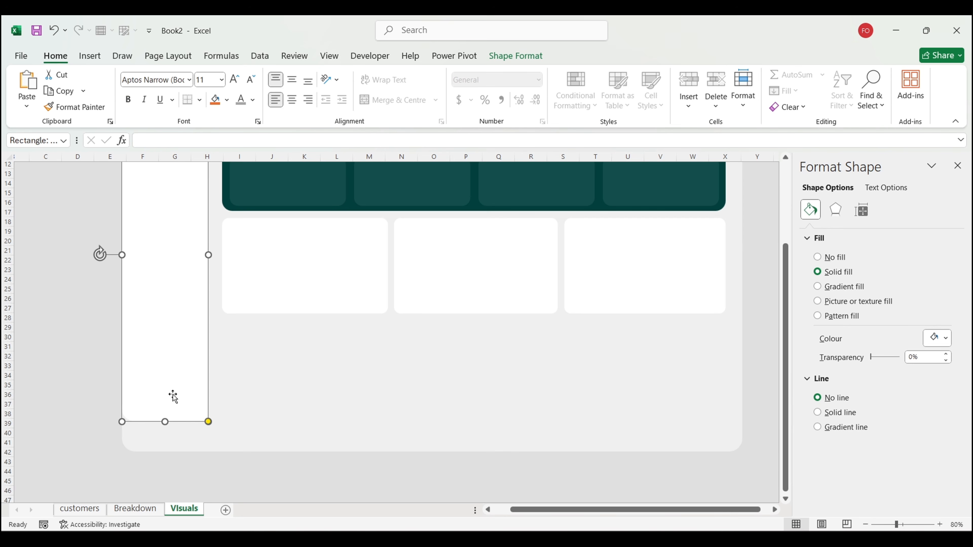
{"action": "left_click_drag", "start_coordinate": [164, 421], "coordinate": [161, 452]}
{"action": "left_click", "coordinate": [232, 471]}
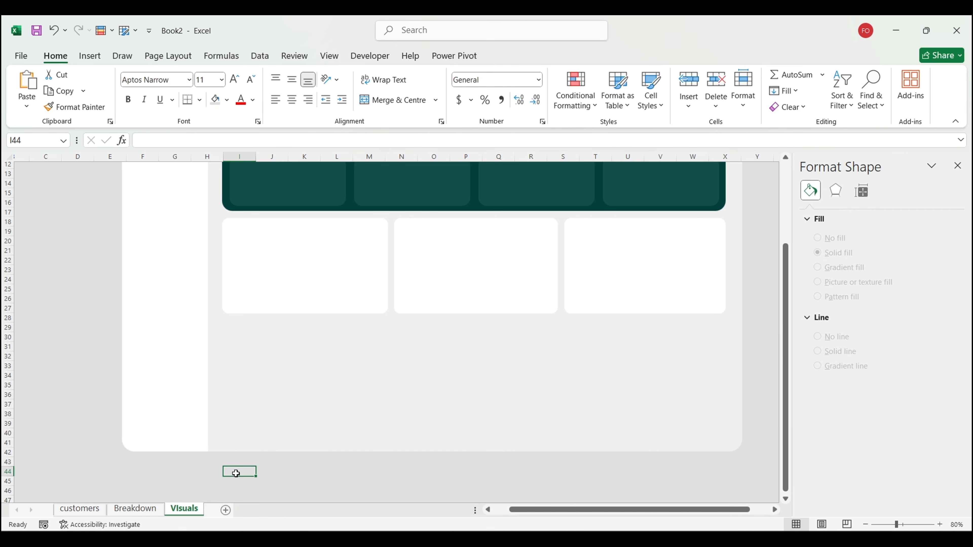
Step: Add a second row of two taller, wider white cards, the right one reaching the banner's edge
{"action": "left_click", "coordinate": [318, 271]}
{"action": "key", "text": "ctrl+d"}
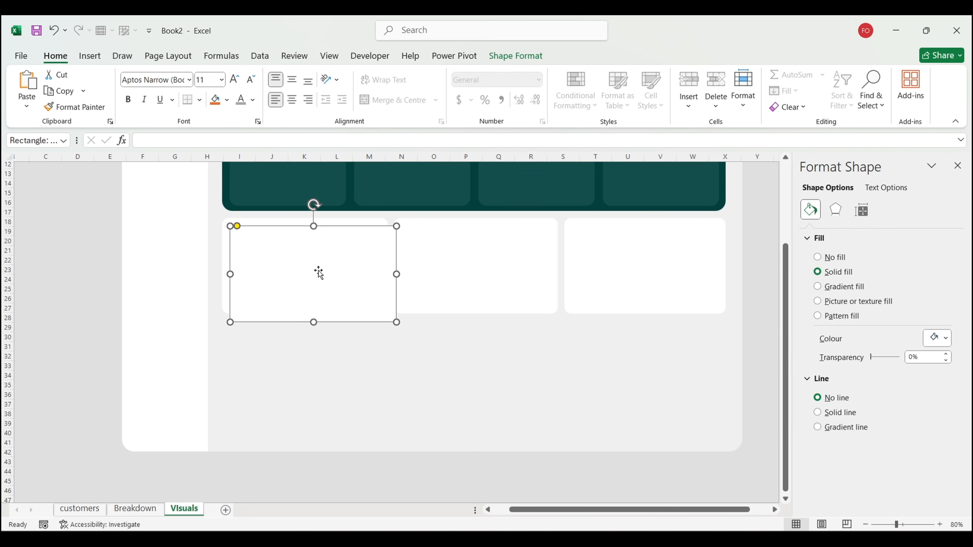
{"action": "left_click_drag", "start_coordinate": [318, 271], "coordinate": [311, 368]}
{"action": "left_click_drag", "start_coordinate": [306, 417], "coordinate": [307, 428]}
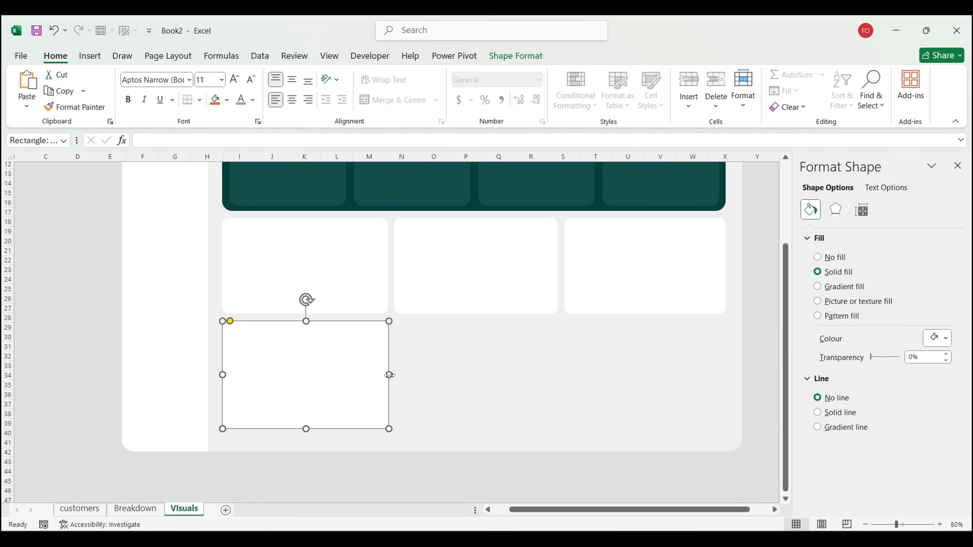
{"action": "left_click_drag", "start_coordinate": [389, 375], "coordinate": [440, 375]}
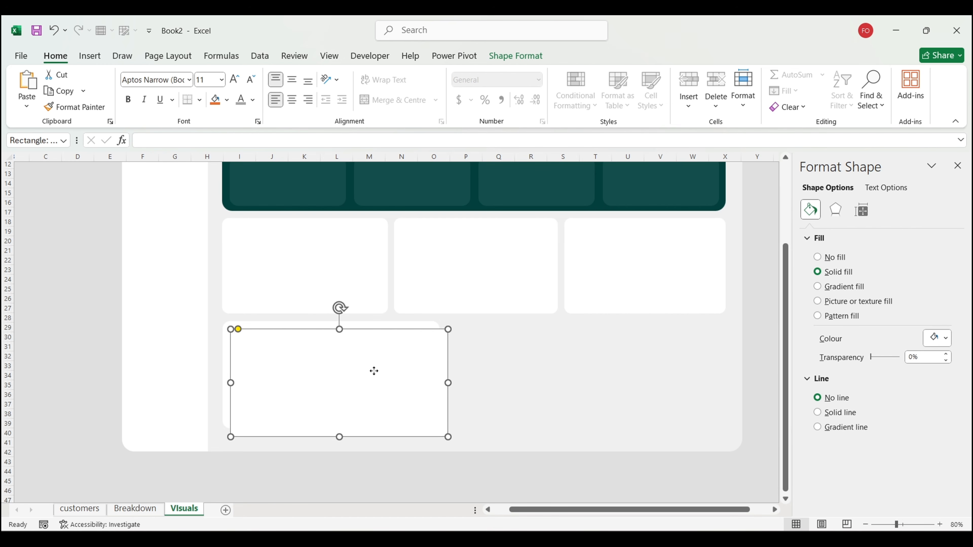
{"action": "left_click_drag", "start_coordinate": [373, 372], "coordinate": [582, 366]}
{"action": "left_click_drag", "start_coordinate": [664, 374], "coordinate": [730, 375]}
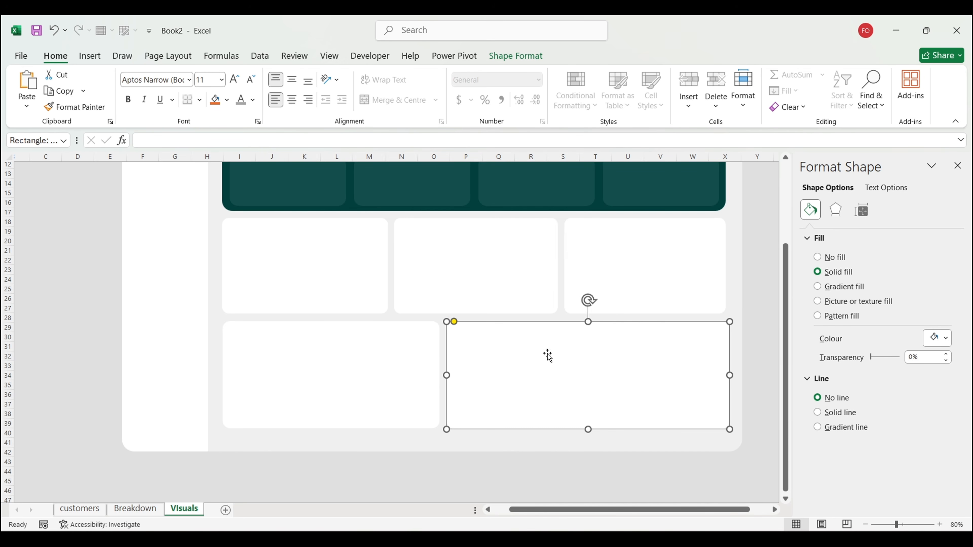
{"action": "left_click", "coordinate": [760, 393]}
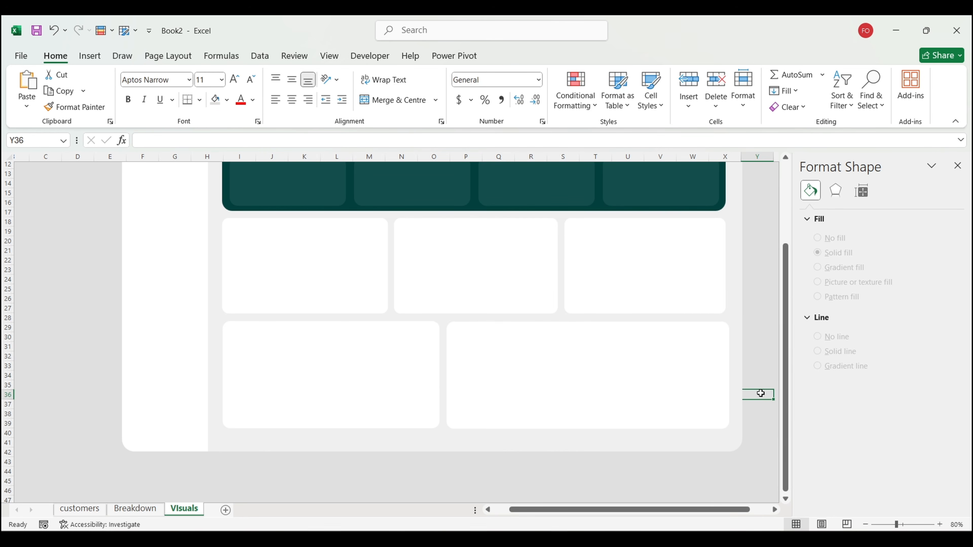
{"action": "scroll", "coordinate": [761, 394], "scroll_direction": "up", "scroll_amount": 4}
{"action": "scroll", "coordinate": [761, 393], "scroll_direction": "down", "scroll_amount": 2}
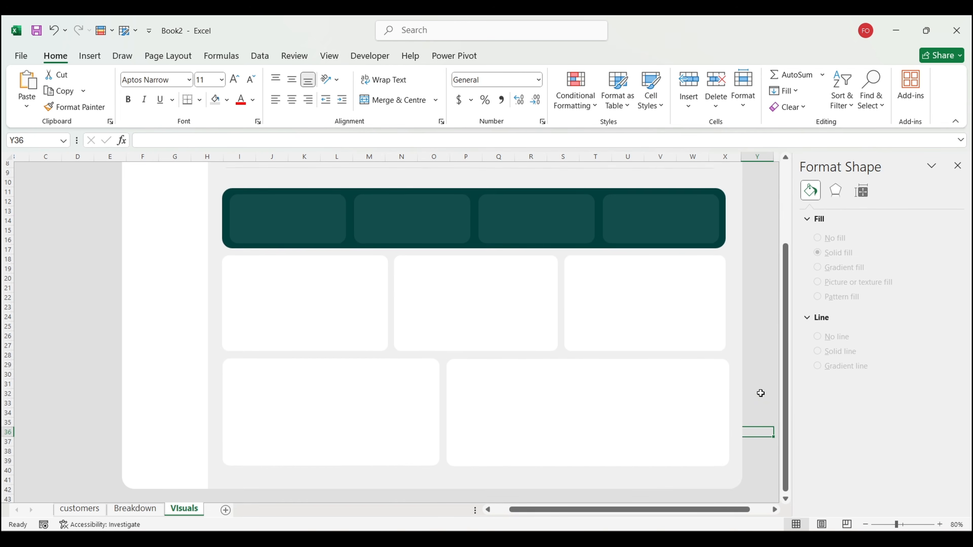
{"action": "scroll", "coordinate": [761, 393], "scroll_direction": "up", "scroll_amount": 1}
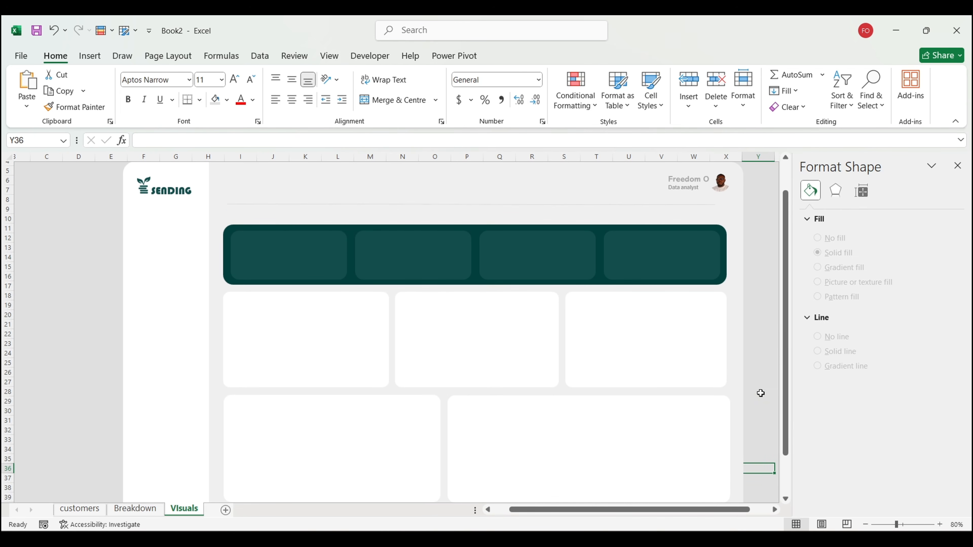
Step: Check the reference dashboard, then draw a button rectangle at the top of the sidebar
{"action": "left_click", "coordinate": [89, 55]}
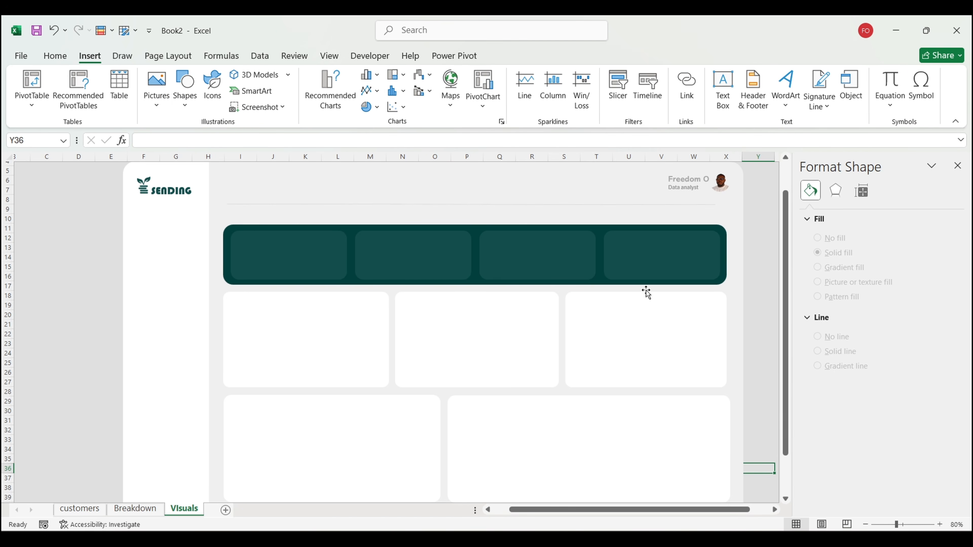
{"action": "left_click", "coordinate": [570, 479]}
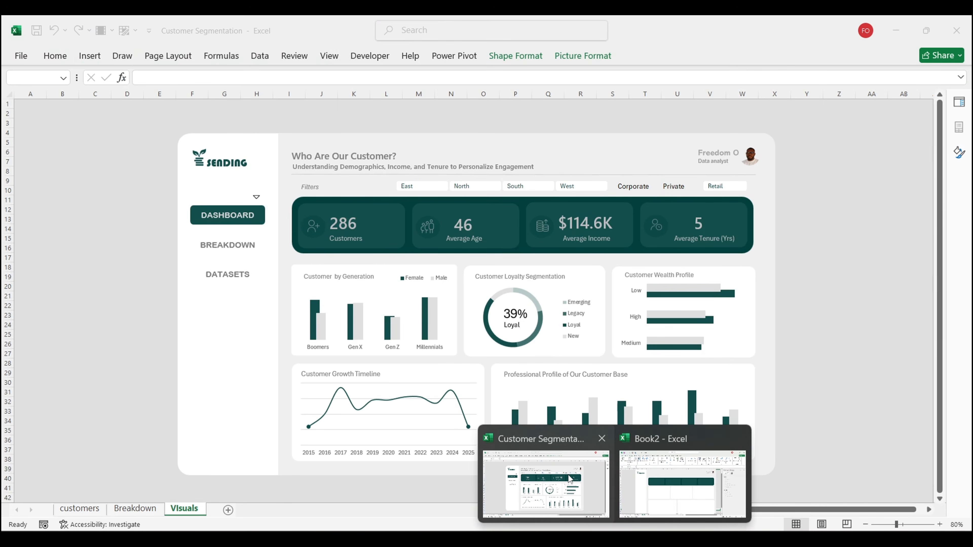
{"action": "left_click", "coordinate": [682, 484]}
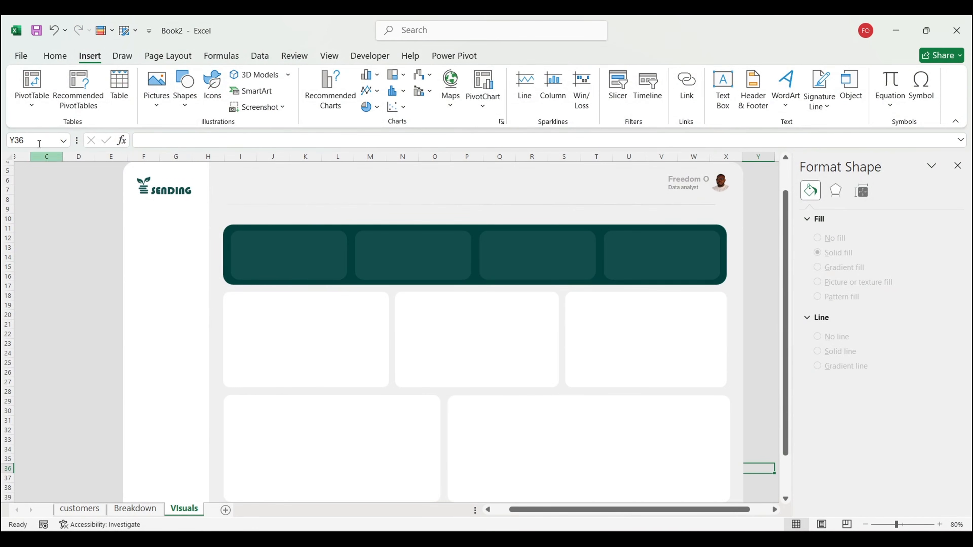
{"action": "left_click", "coordinate": [185, 90]}
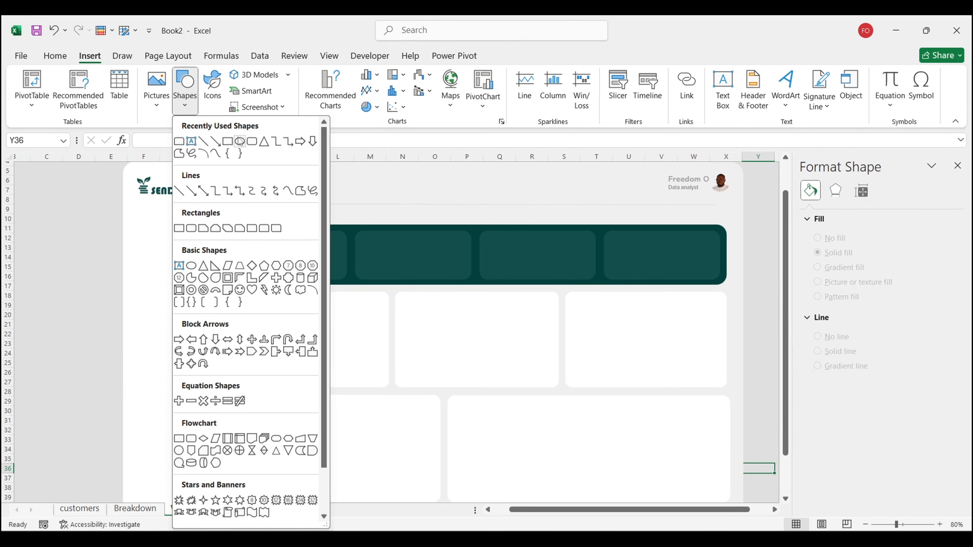
{"action": "left_click", "coordinate": [252, 142]}
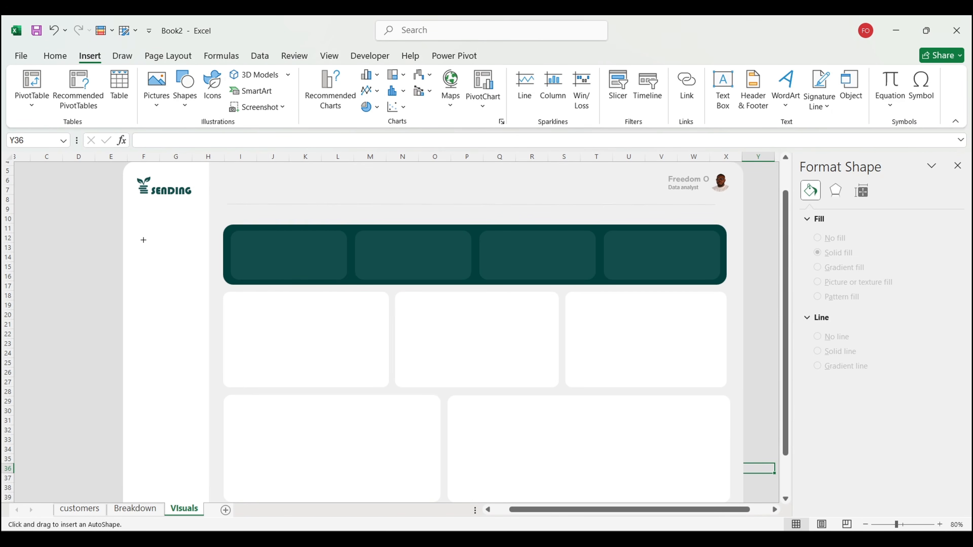
{"action": "mouse_move", "coordinate": [139, 226]}
{"action": "left_mouse_down"}
{"action": "mouse_move", "coordinate": [211, 251]}
{"action": "mouse_move", "coordinate": [168, 236]}
{"action": "mouse_move", "coordinate": [176, 237]}
{"action": "mouse_move", "coordinate": [164, 244]}
{"action": "left_mouse_up"}
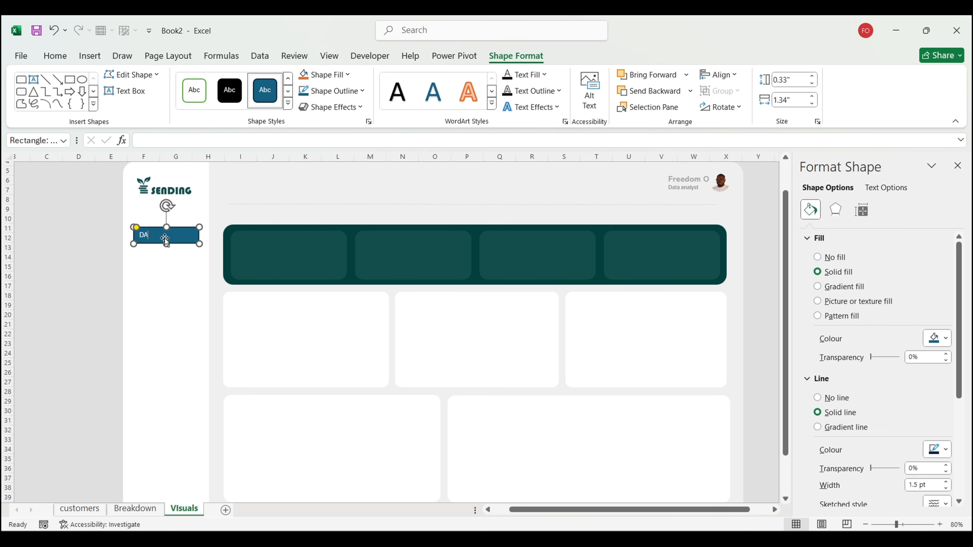
Step: Label the button DASHBOARD and centre its text horizontally and vertically
{"action": "type", "text": "DASHBOARD"}
{"action": "left_click", "coordinate": [56, 56]}
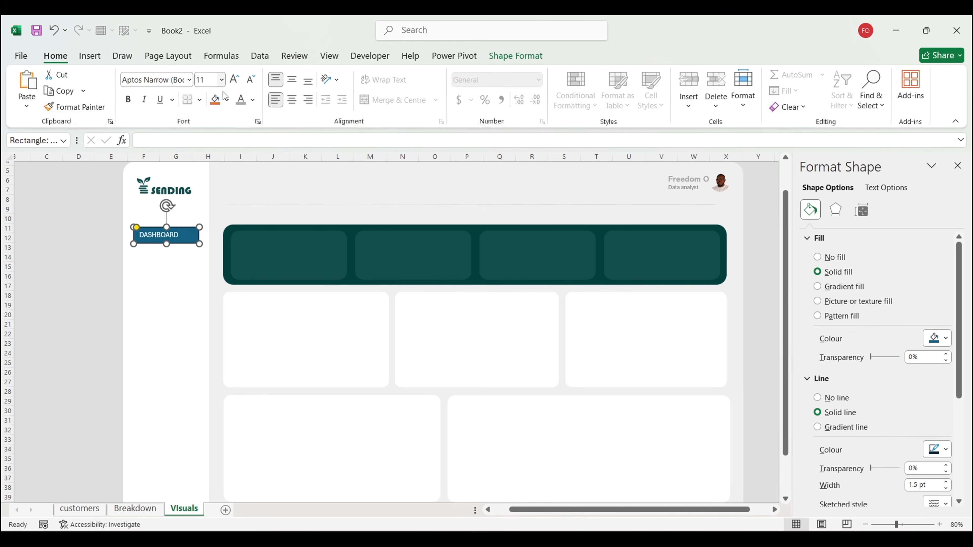
{"action": "left_click", "coordinate": [291, 100]}
{"action": "left_click", "coordinate": [293, 81]}
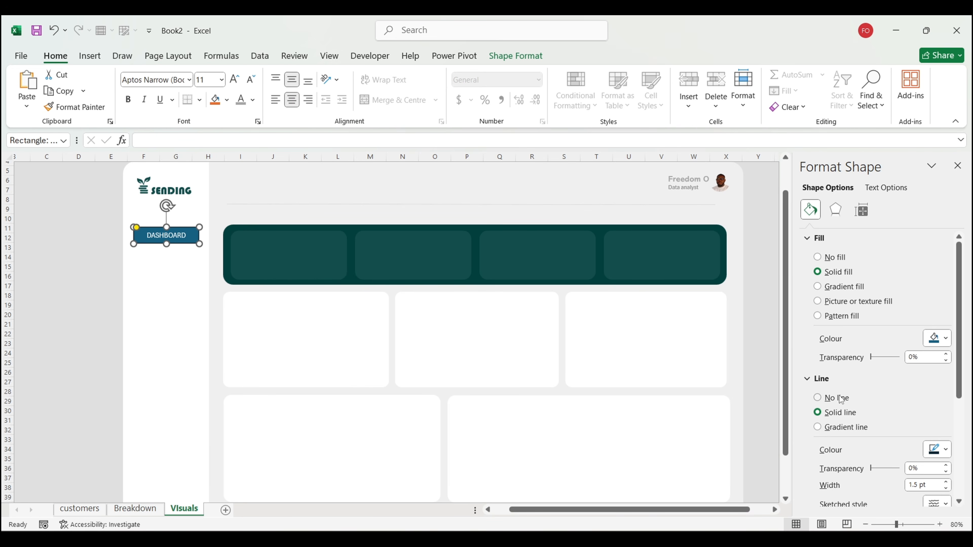
Step: Give the DASHBOARD button no outline, a dark green fill and white label text
{"action": "left_click", "coordinate": [818, 398]}
{"action": "left_click", "coordinate": [937, 338]}
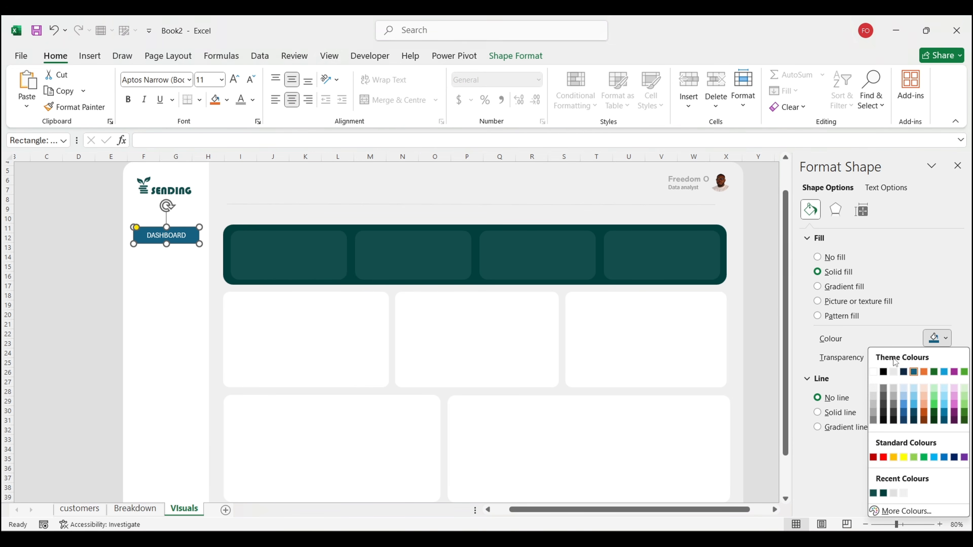
{"action": "left_click", "coordinate": [884, 493]}
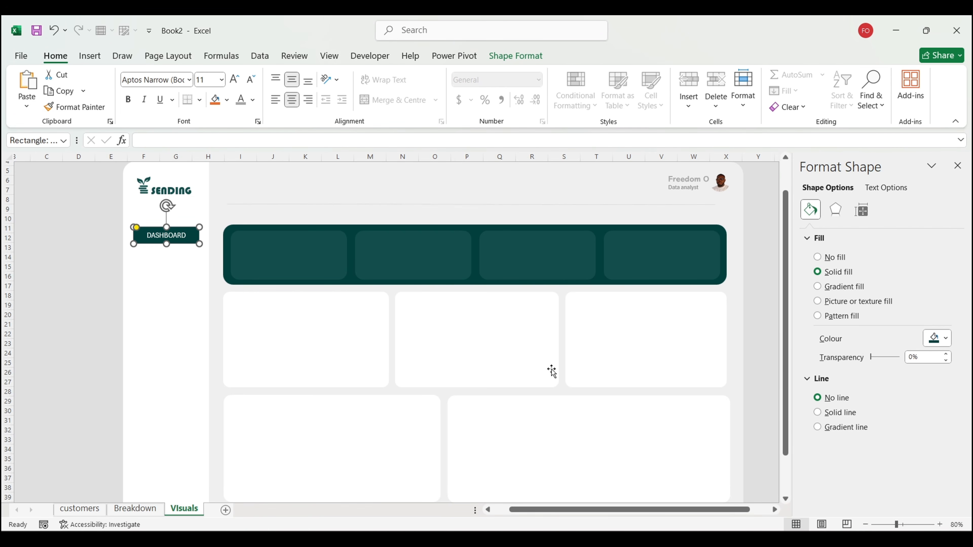
{"action": "left_click", "coordinate": [240, 99]}
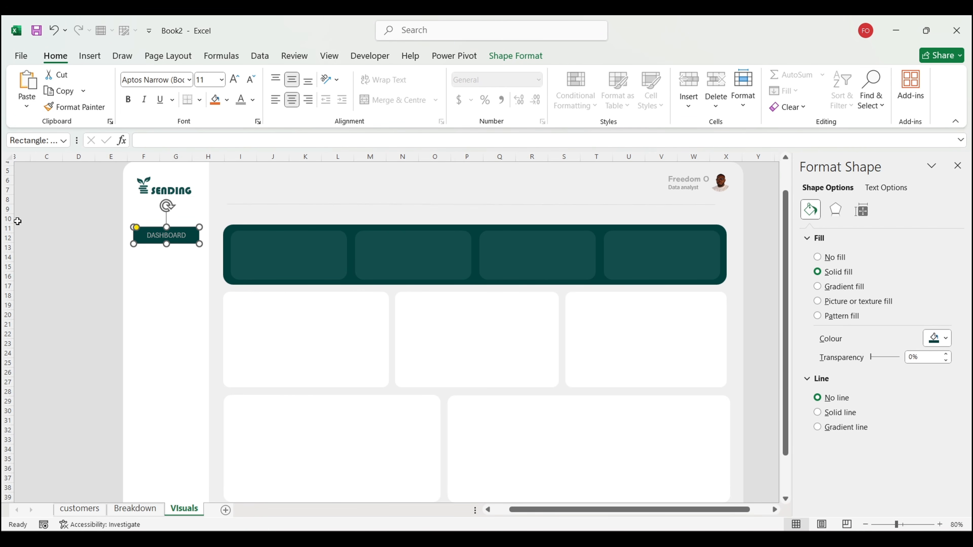
{"action": "left_click", "coordinate": [252, 99]}
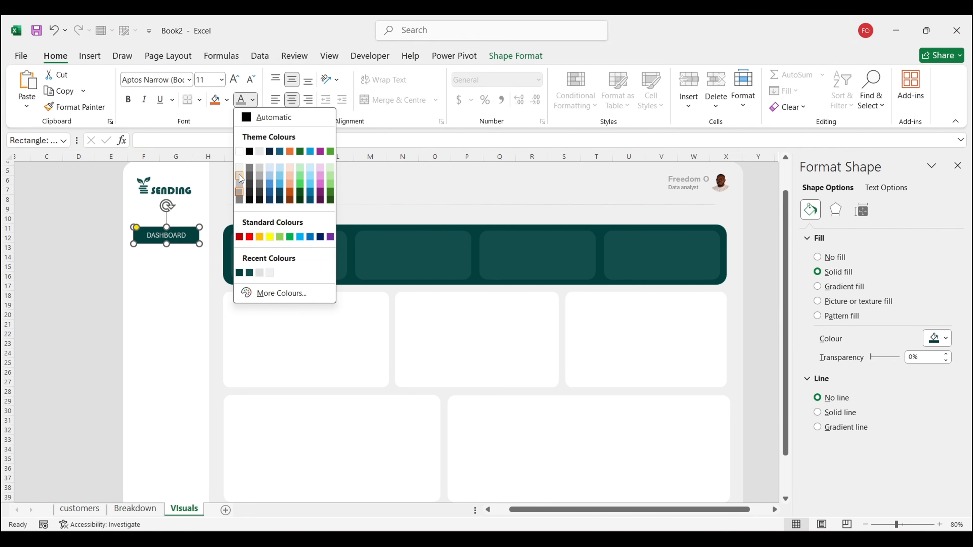
{"action": "left_click", "coordinate": [239, 175]}
{"action": "scroll", "coordinate": [22, 265], "scroll_direction": "left", "scroll_amount": 1}
{"action": "left_click", "coordinate": [23, 264]}
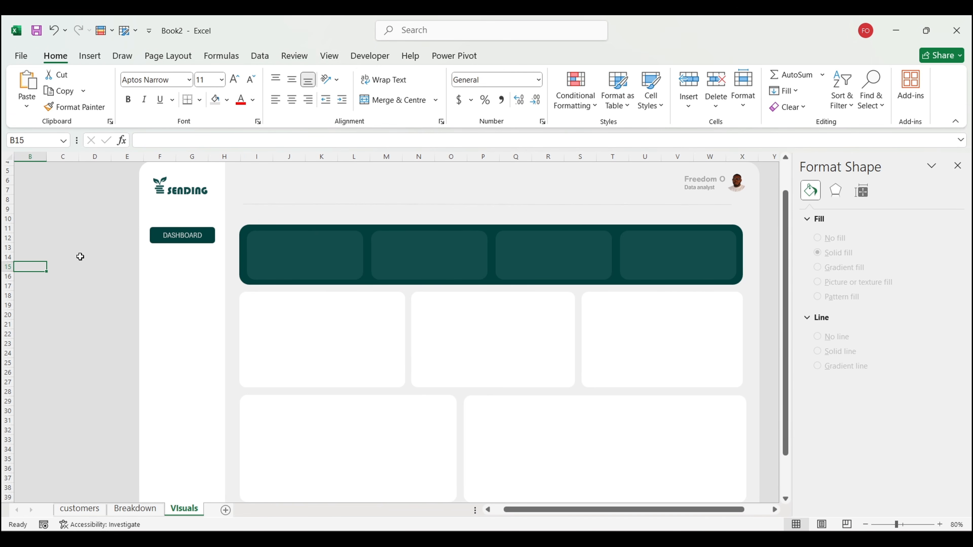
Step: Duplicate the DASHBOARD button twice and place both copies below it in the sidebar
{"action": "left_click", "coordinate": [163, 240]}
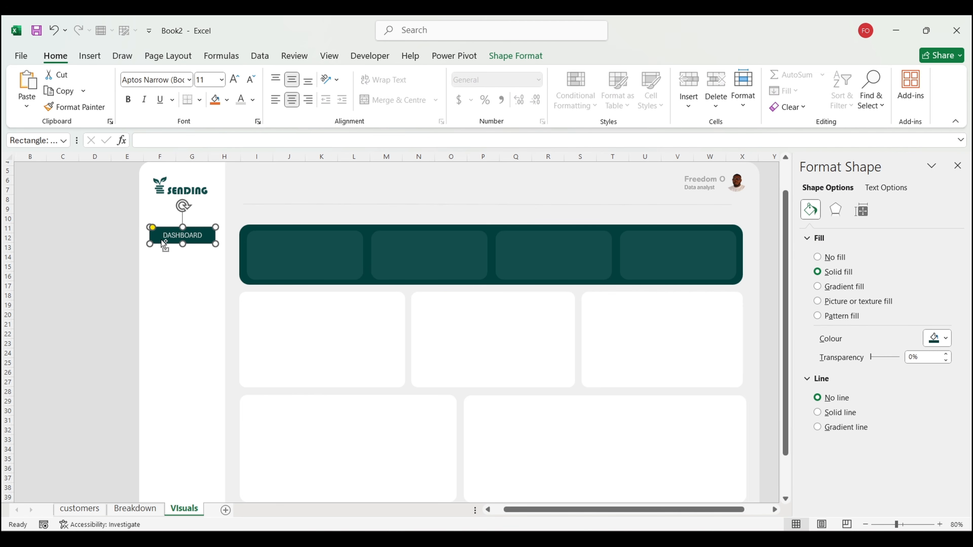
{"action": "key", "text": "ctrl+d"}
{"action": "key", "text": "ctrl+d"}
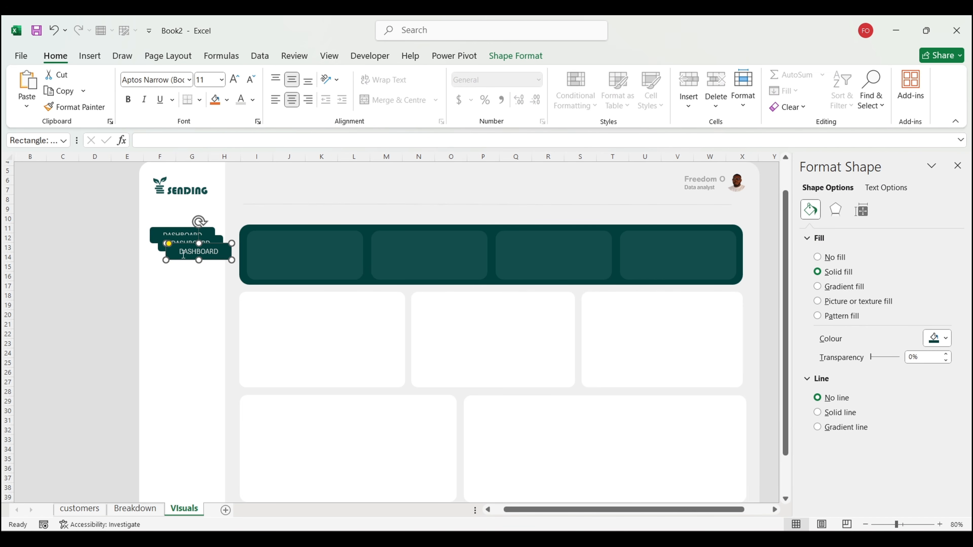
{"action": "left_click", "coordinate": [181, 256]}
{"action": "left_click_drag", "start_coordinate": [188, 259], "coordinate": [170, 311]}
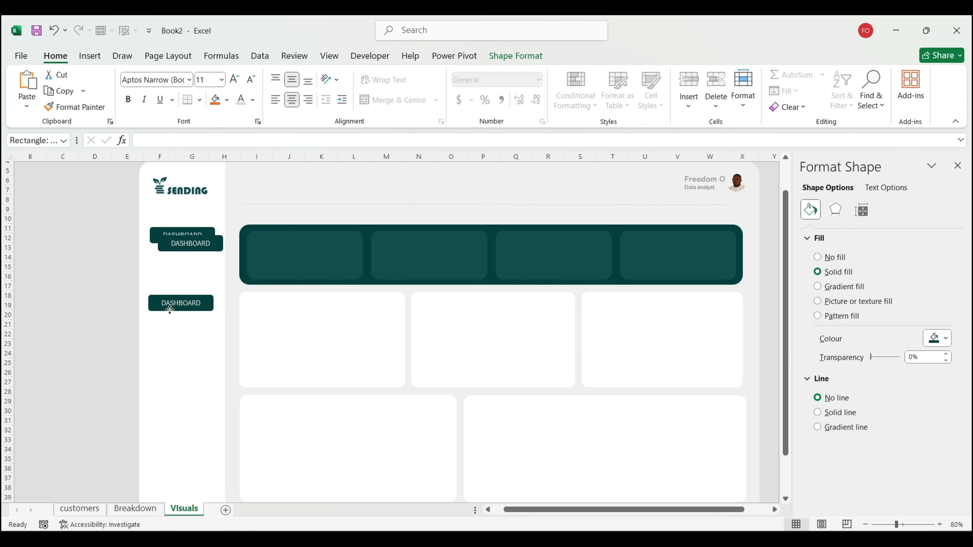
{"action": "left_click", "coordinate": [186, 251]}
{"action": "left_click_drag", "start_coordinate": [177, 251], "coordinate": [167, 276]}
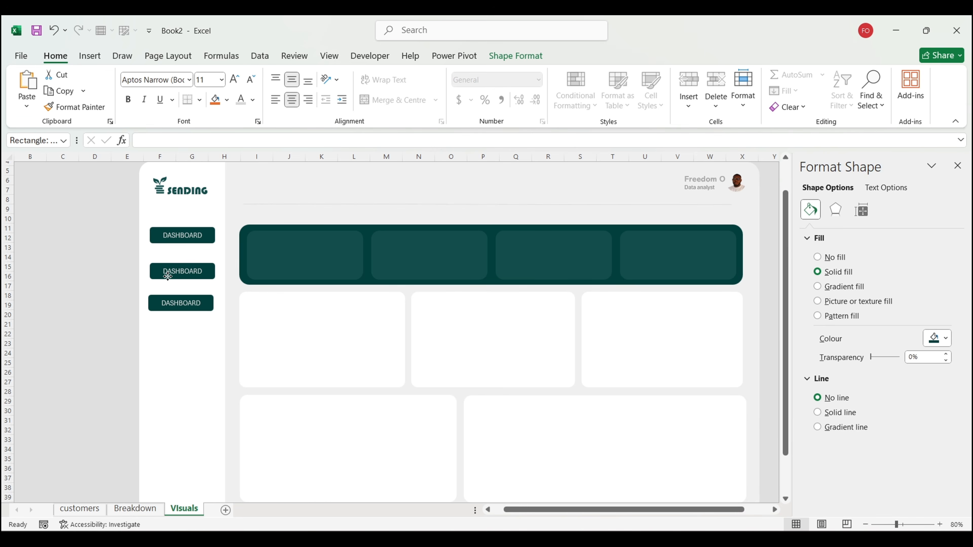
Step: Distribute the three sidebar buttons evenly in a vertical column
{"action": "left_click", "coordinate": [172, 239], "text": "shift"}
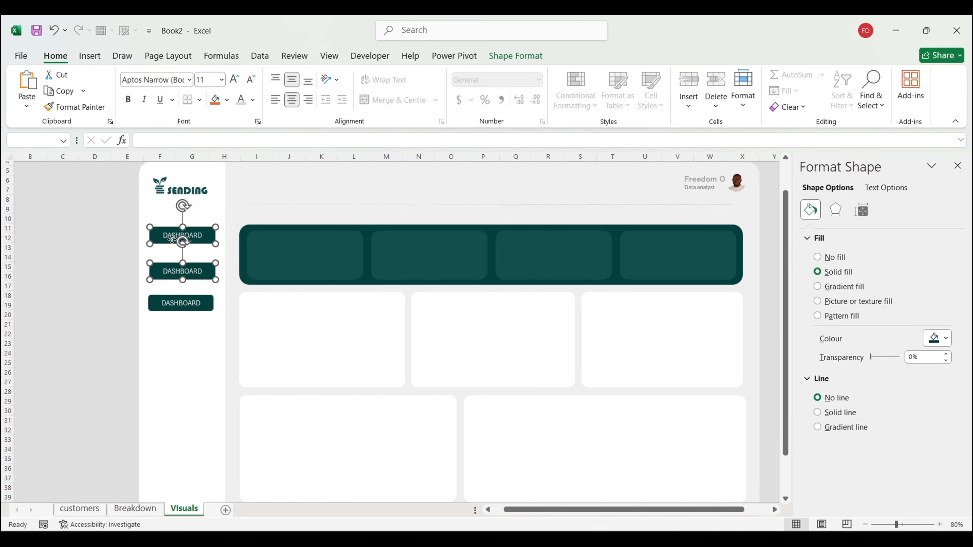
{"action": "left_click", "coordinate": [169, 305], "text": "shift"}
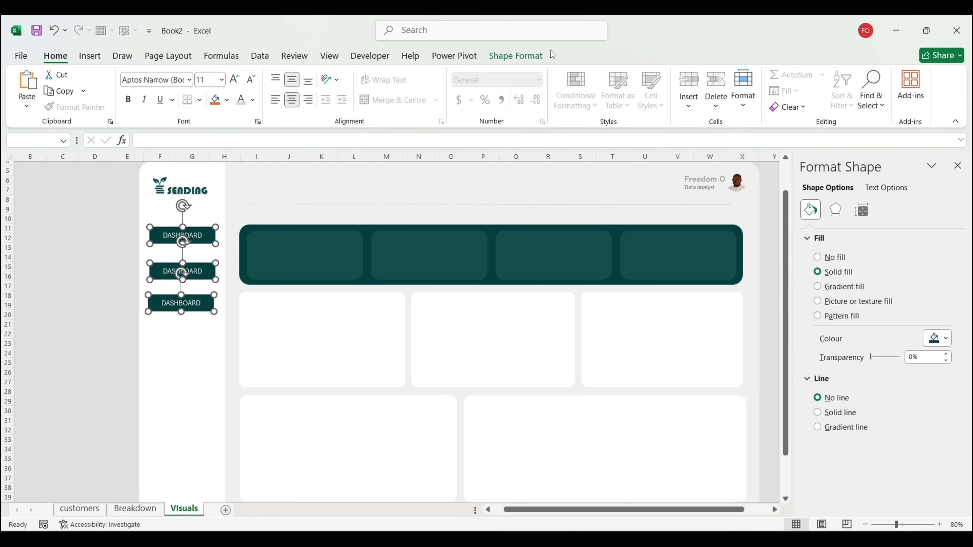
{"action": "left_click", "coordinate": [521, 55]}
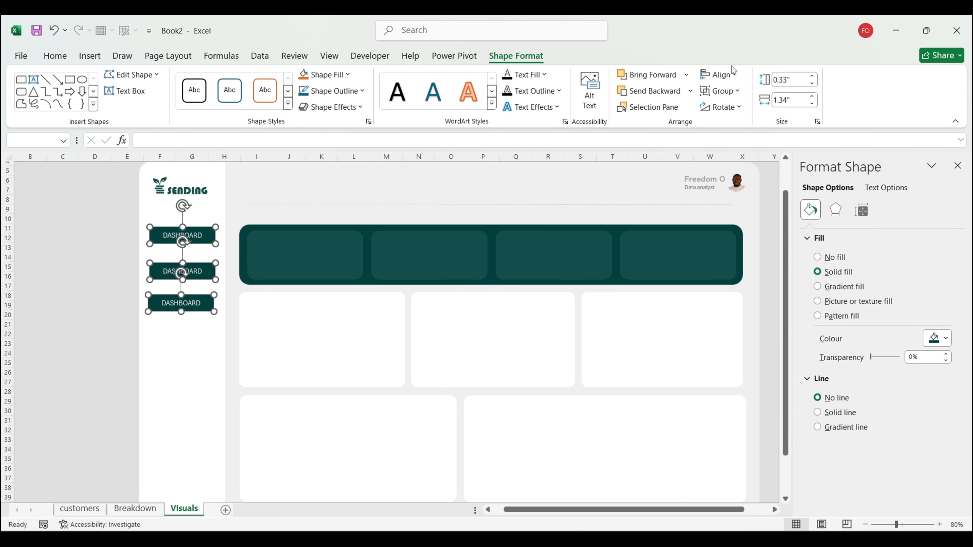
{"action": "left_click", "coordinate": [732, 73]}
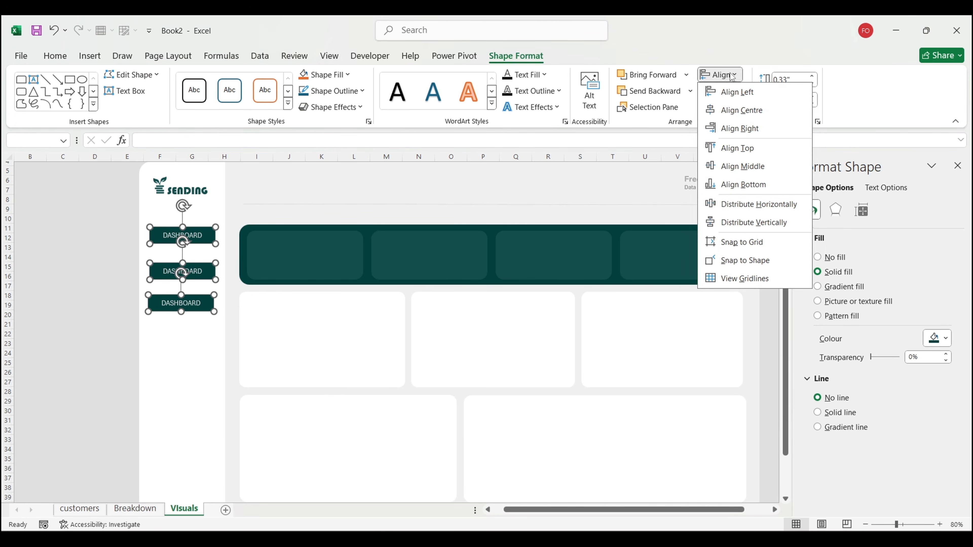
{"action": "left_click", "coordinate": [749, 222]}
{"action": "left_click", "coordinate": [75, 324]}
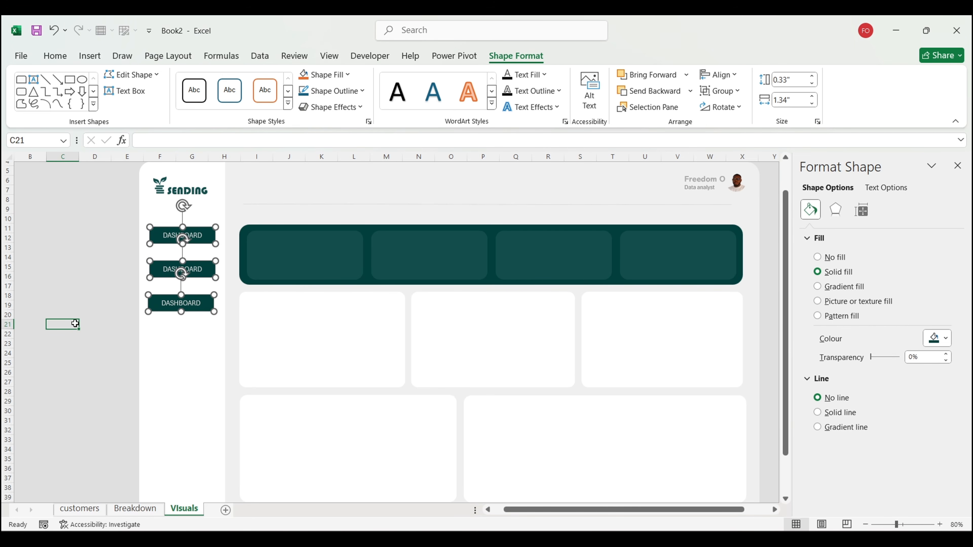
Step: Relabel the middle button ANALYSIS and the bottom button DATASETS
{"action": "left_click", "coordinate": [209, 270]}
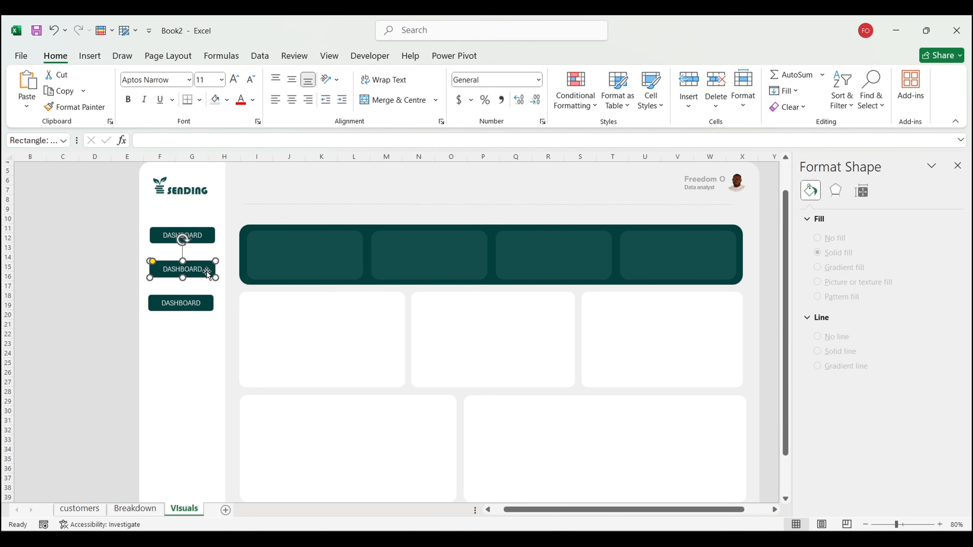
{"action": "double_click", "coordinate": [197, 268]}
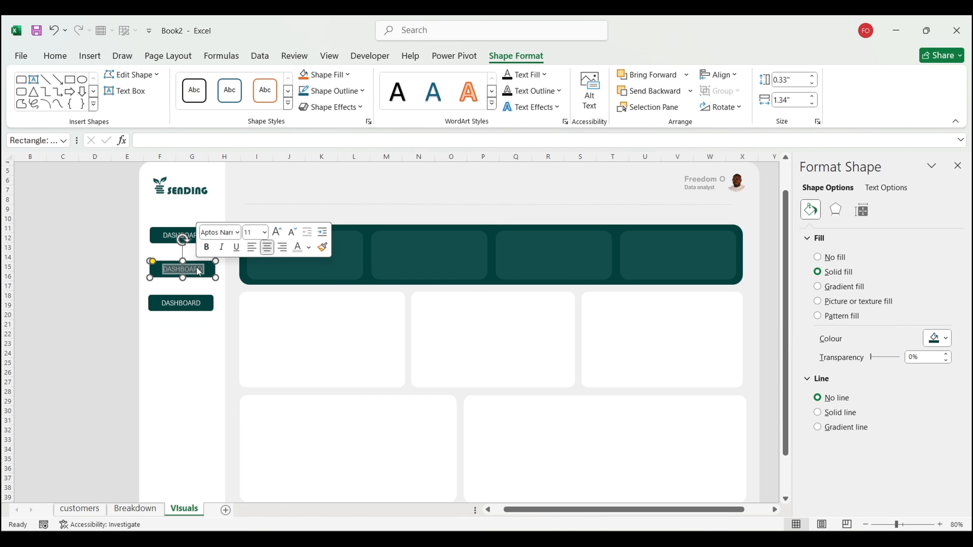
{"action": "type", "text": "ANA"}
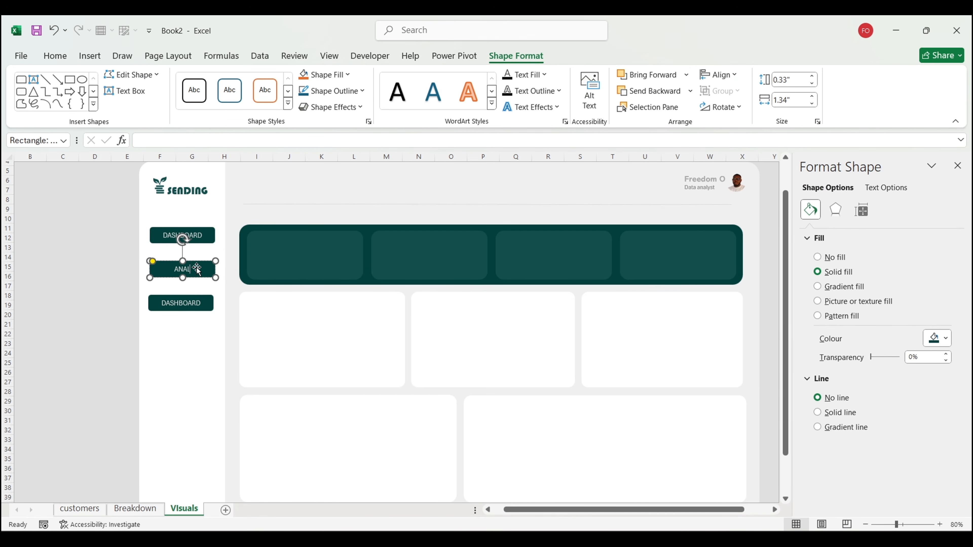
{"action": "type", "text": "LYSIS"}
{"action": "double_click", "coordinate": [192, 303]}
{"action": "type", "text": "D"}
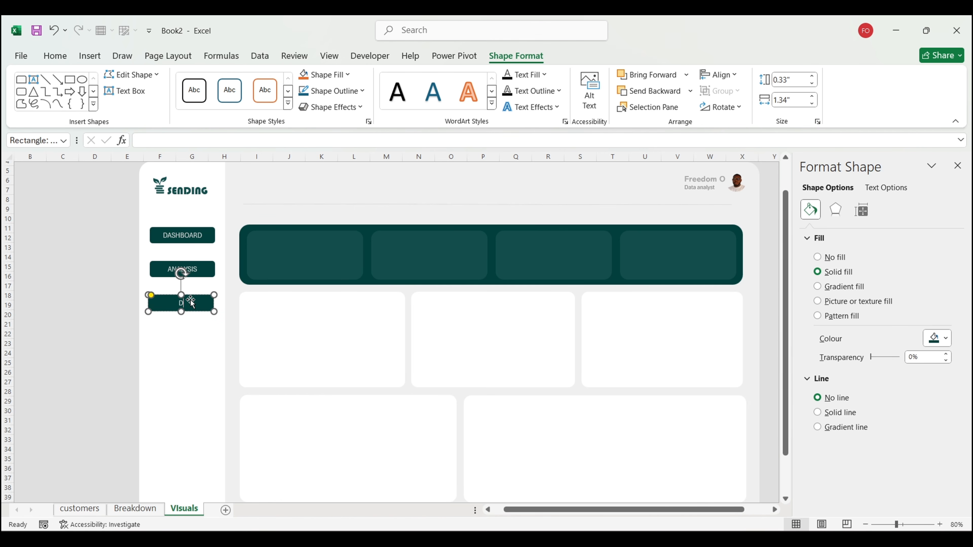
{"action": "type", "text": "ATASETS"}
{"action": "left_click", "coordinate": [196, 313]}
Step: Remove the fill from the DATASETS and ANALYSIS buttons and make their text grey
{"action": "left_click", "coordinate": [836, 257]}
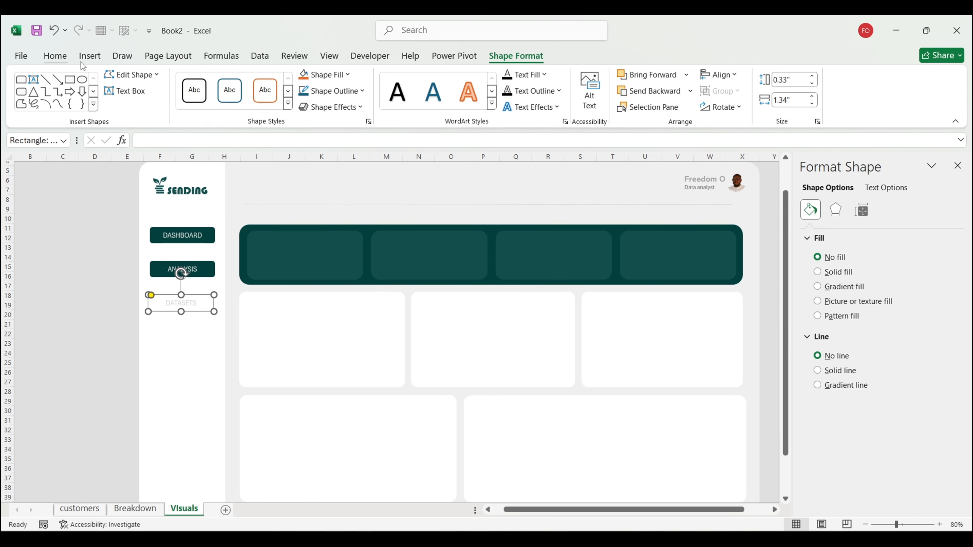
{"action": "left_click", "coordinate": [55, 57]}
{"action": "left_click", "coordinate": [252, 100]}
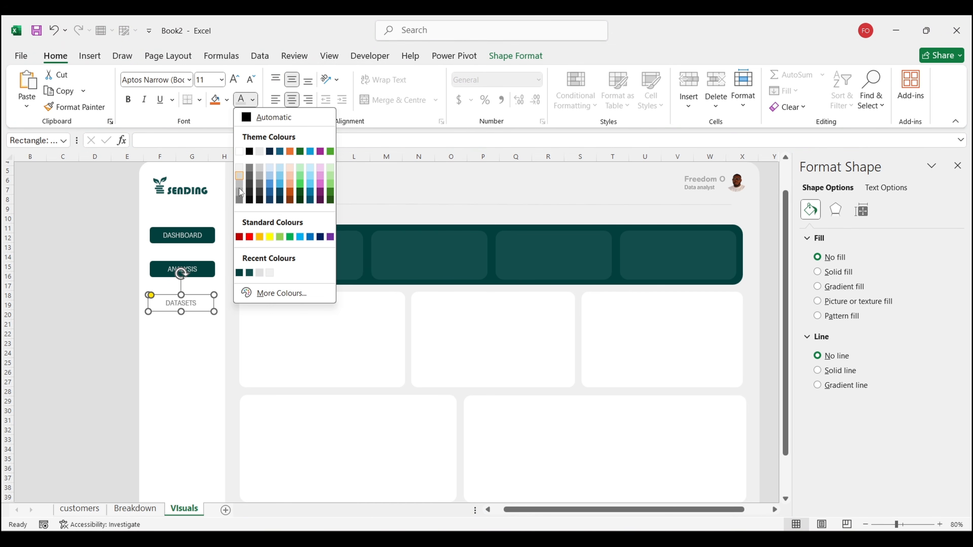
{"action": "left_click", "coordinate": [253, 166]}
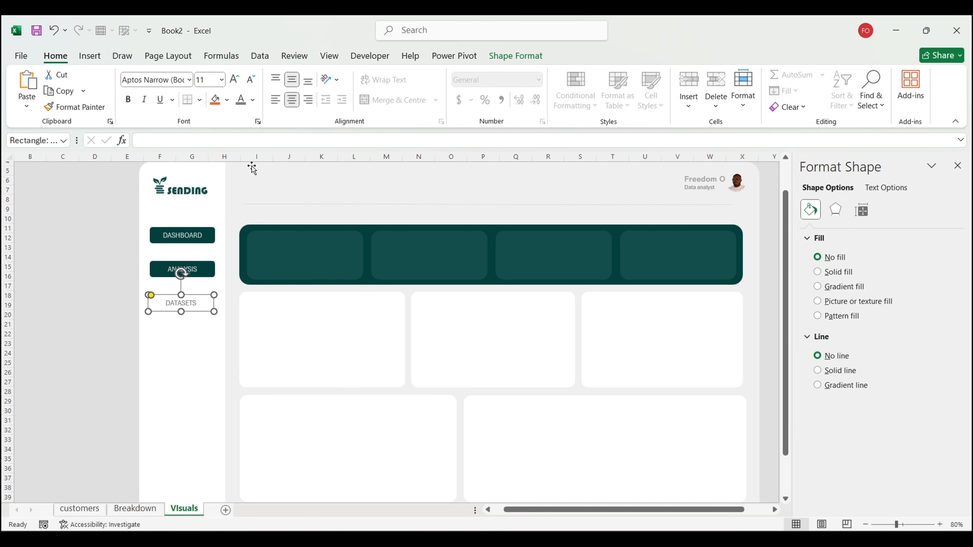
{"action": "left_click", "coordinate": [203, 270]}
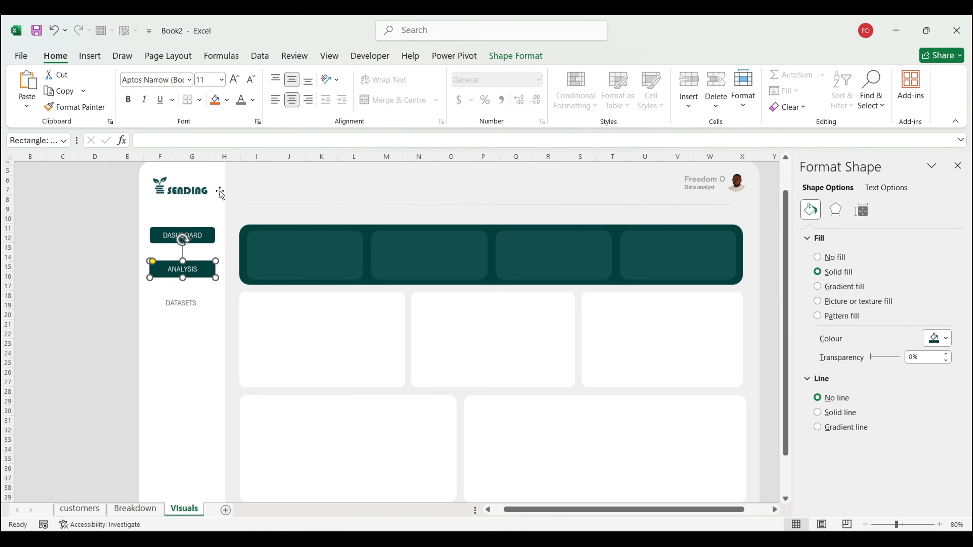
{"action": "left_click", "coordinate": [241, 100]}
{"action": "left_click", "coordinate": [837, 263]}
{"action": "left_click", "coordinate": [108, 305]}
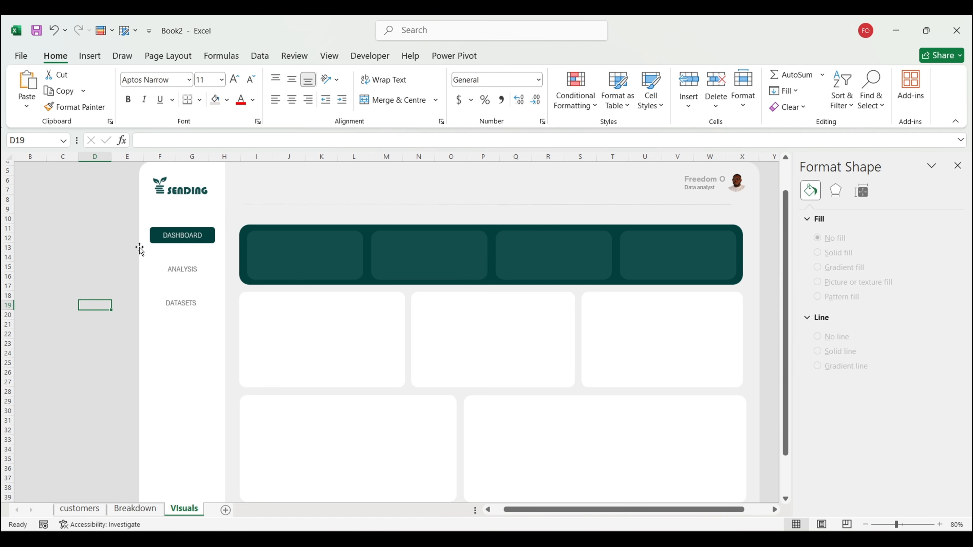
Step: Set the DASHBOARD, ANALYSIS and DATASETS labels to the Segoe UI Semibold font
{"action": "left_click", "coordinate": [186, 232]}
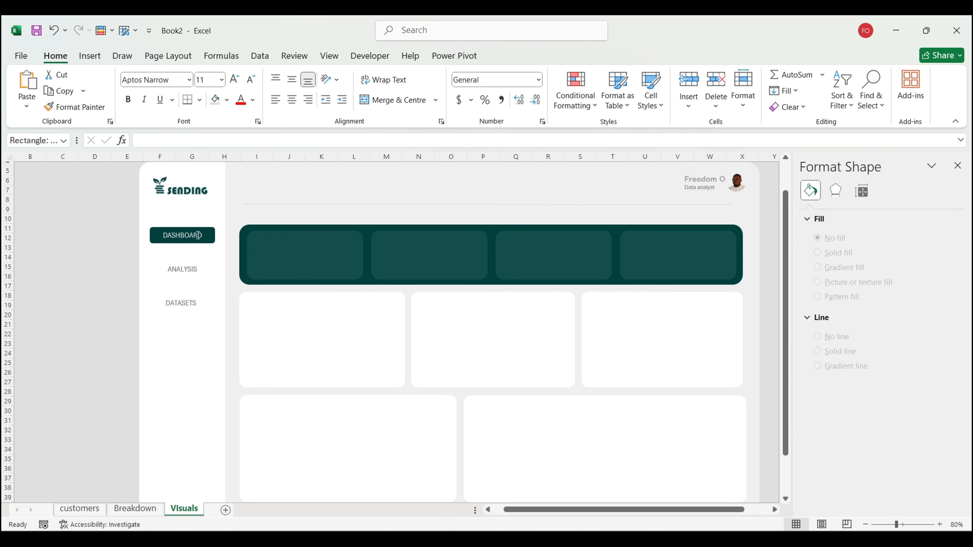
{"action": "left_click", "coordinate": [189, 80]}
{"action": "left_click", "coordinate": [180, 170]}
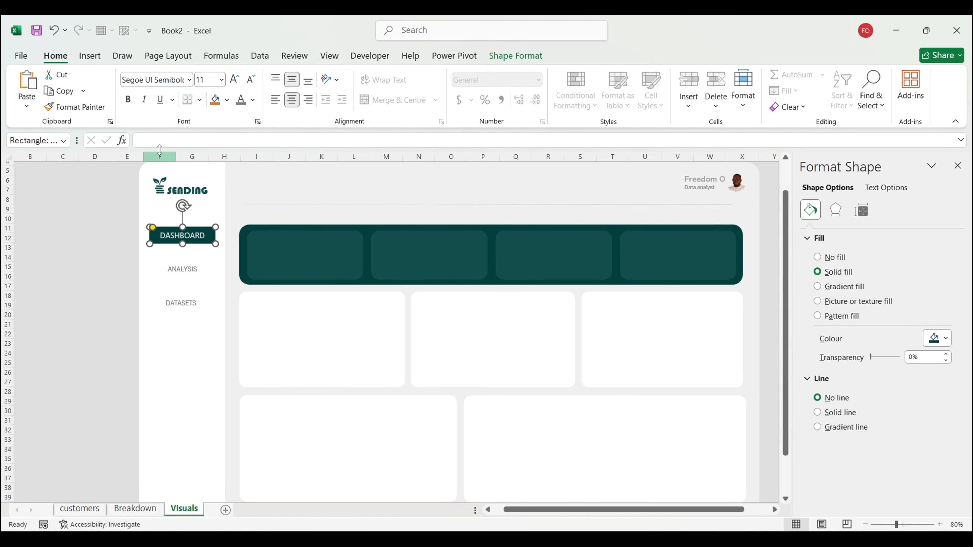
{"action": "left_click", "coordinate": [212, 285]}
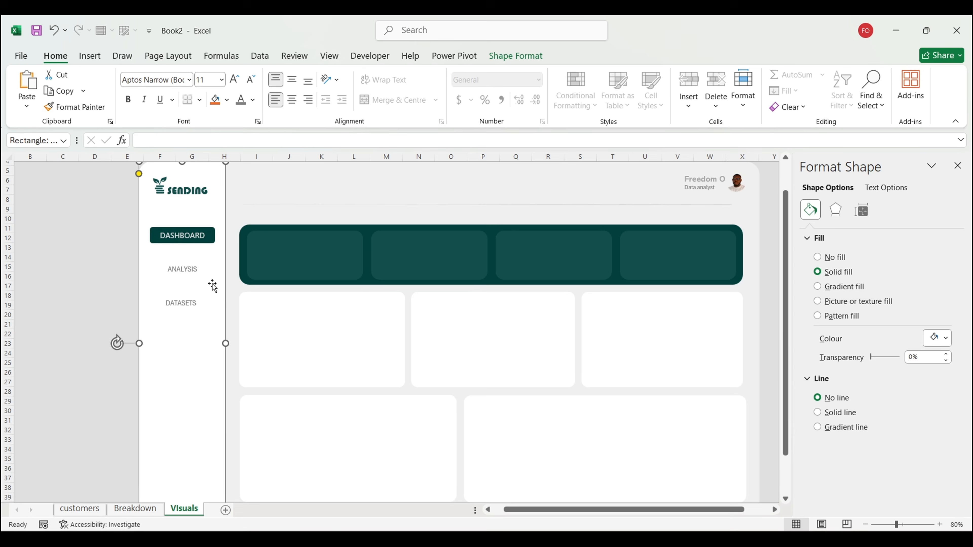
{"action": "left_click", "coordinate": [183, 269]}
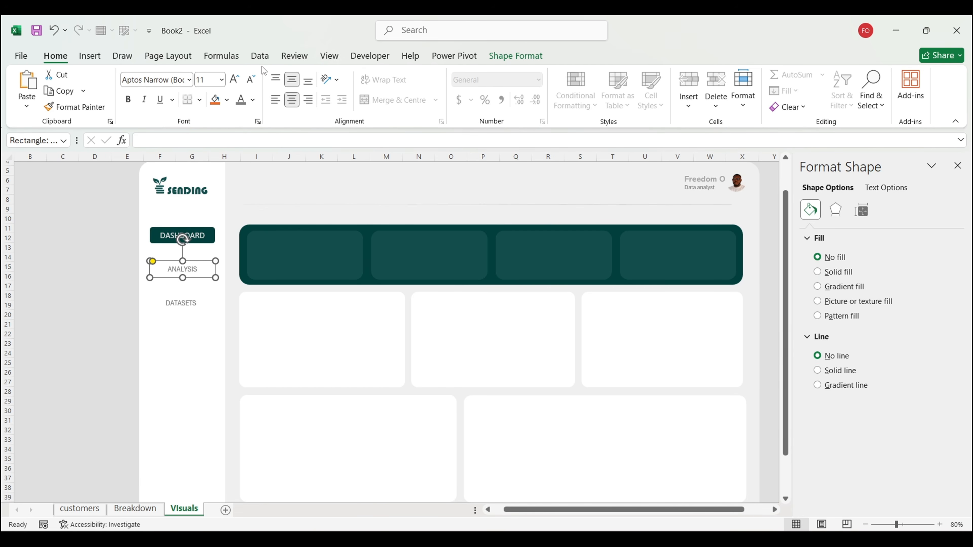
{"action": "left_click", "coordinate": [189, 79]}
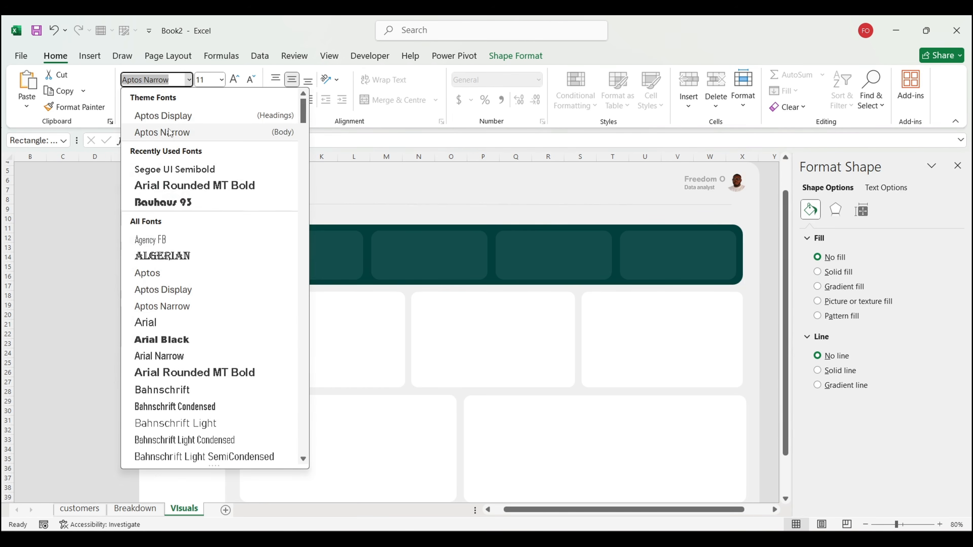
{"action": "left_click", "coordinate": [184, 169]}
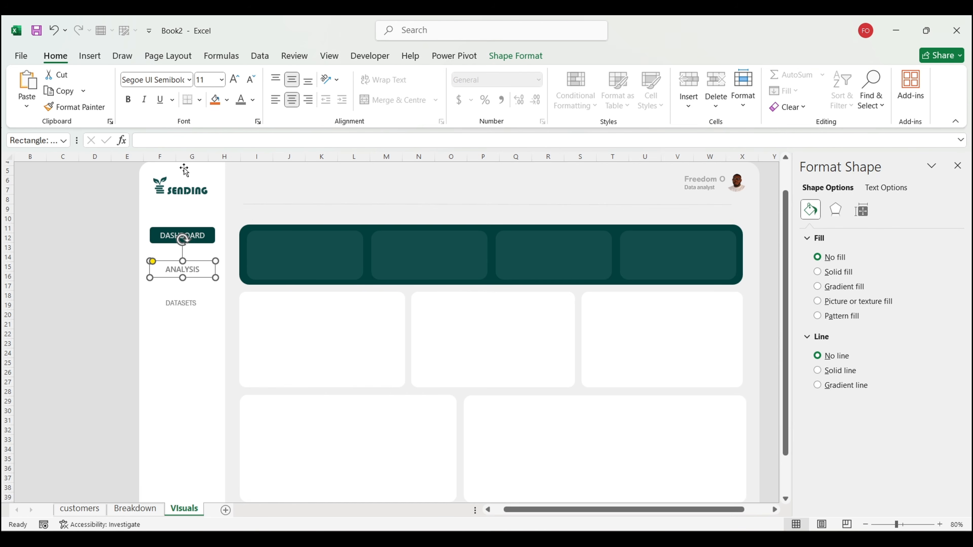
{"action": "left_click", "coordinate": [176, 299]}
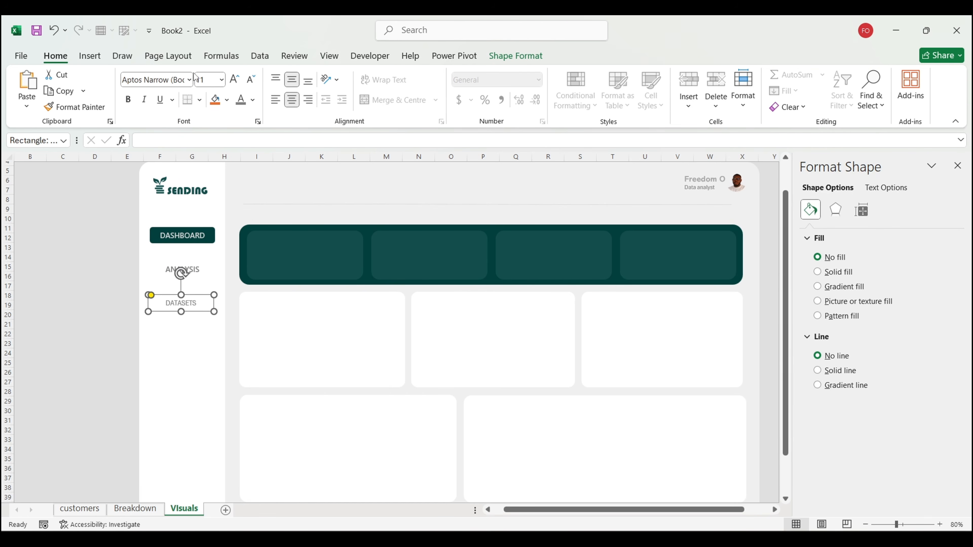
{"action": "left_click", "coordinate": [188, 79]}
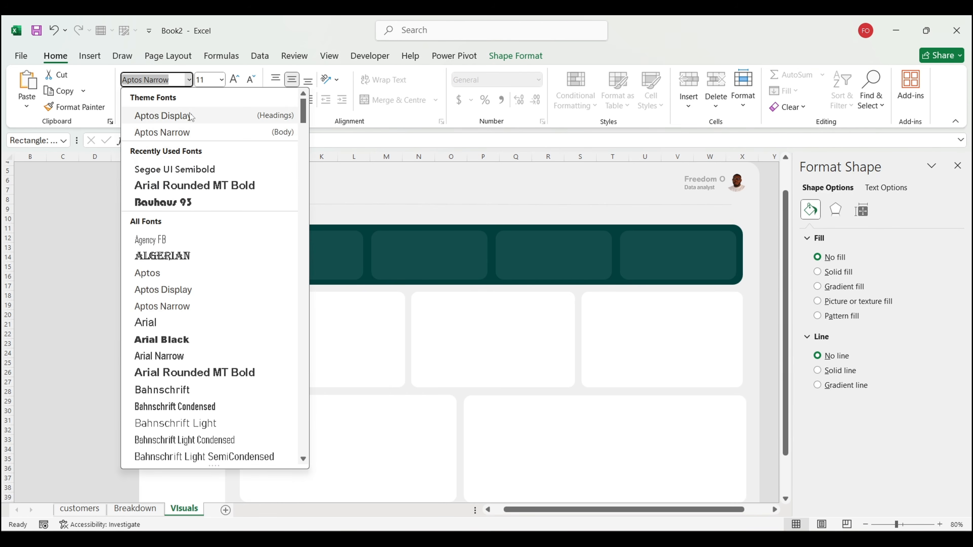
{"action": "left_click", "coordinate": [181, 173]}
{"action": "left_click", "coordinate": [94, 238]}
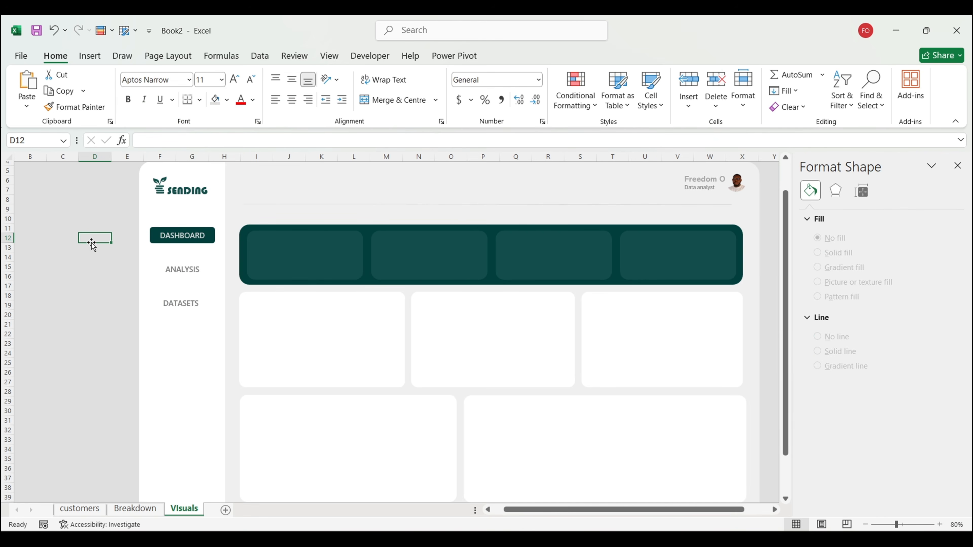
{"action": "left_click", "coordinate": [176, 235]}
Step: Link the DASHBOARD sidebar button to the Visuals sheet
{"action": "right_click", "coordinate": [178, 235]}
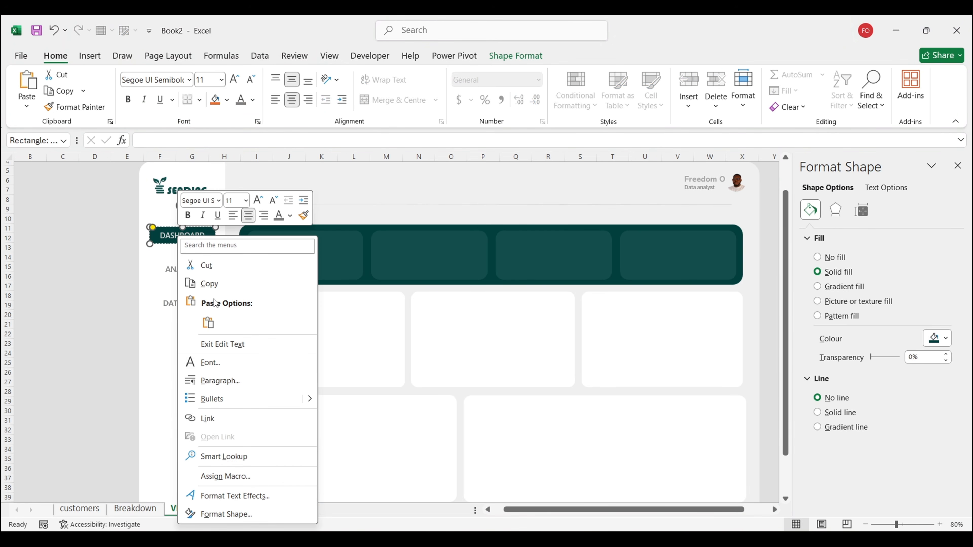
{"action": "left_click", "coordinate": [222, 422]}
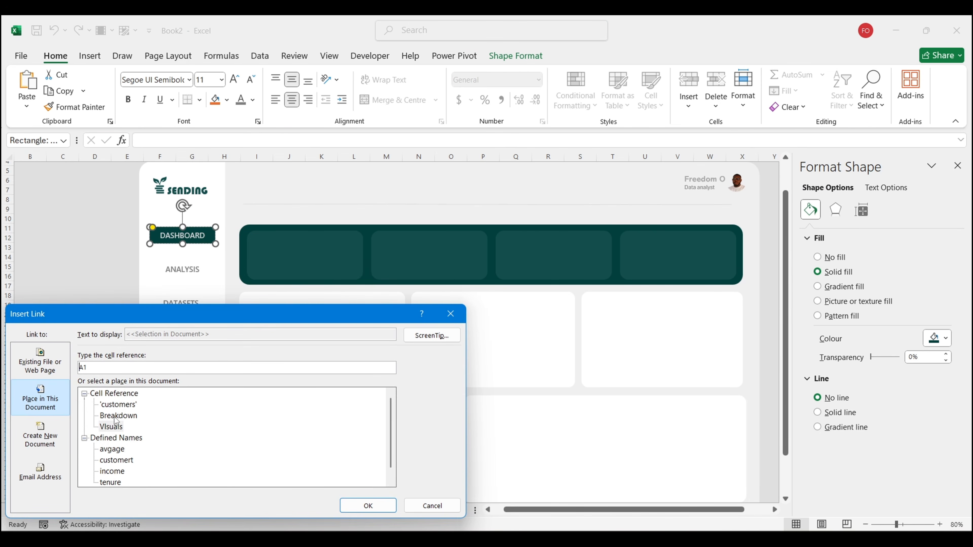
{"action": "left_click", "coordinate": [118, 428]}
{"action": "left_click", "coordinate": [368, 505]}
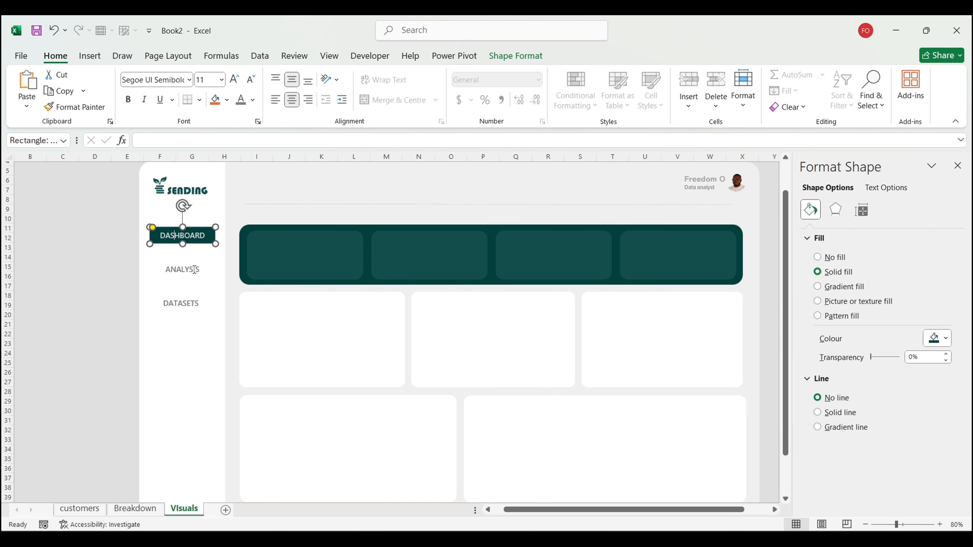
Step: Link the ANALYSIS sidebar button to the Breakdown sheet
{"action": "left_click", "coordinate": [194, 269]}
{"action": "right_click", "coordinate": [194, 270]}
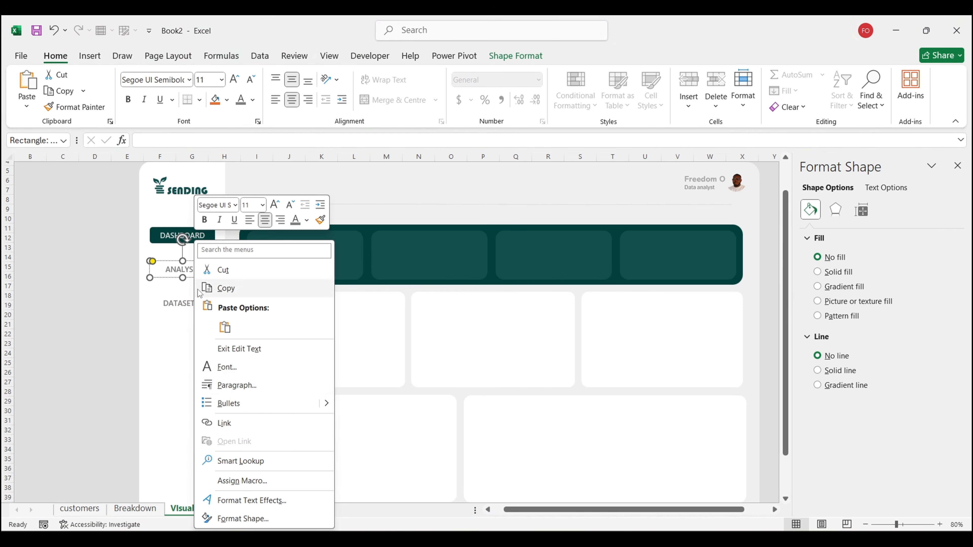
{"action": "left_click", "coordinate": [226, 423]}
{"action": "left_click", "coordinate": [125, 418]}
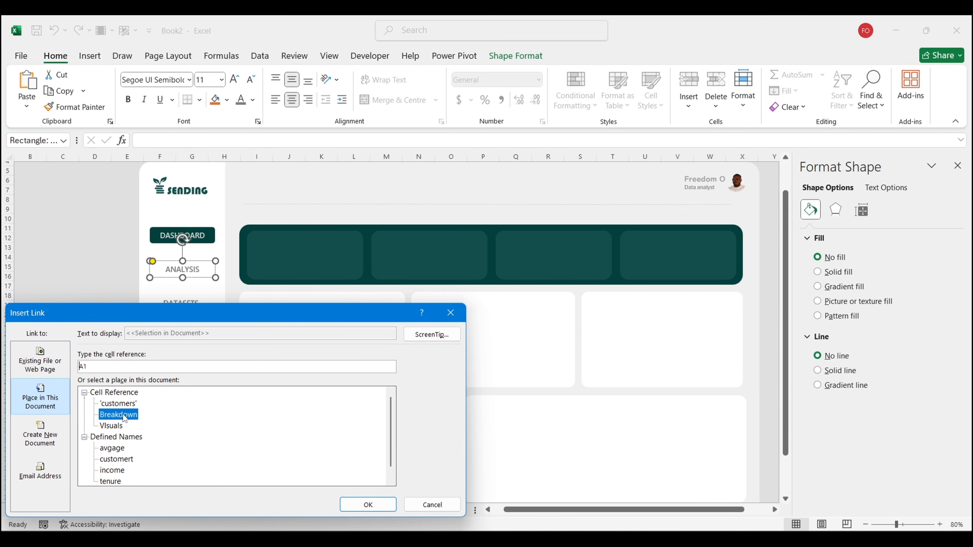
{"action": "left_click", "coordinate": [367, 504]}
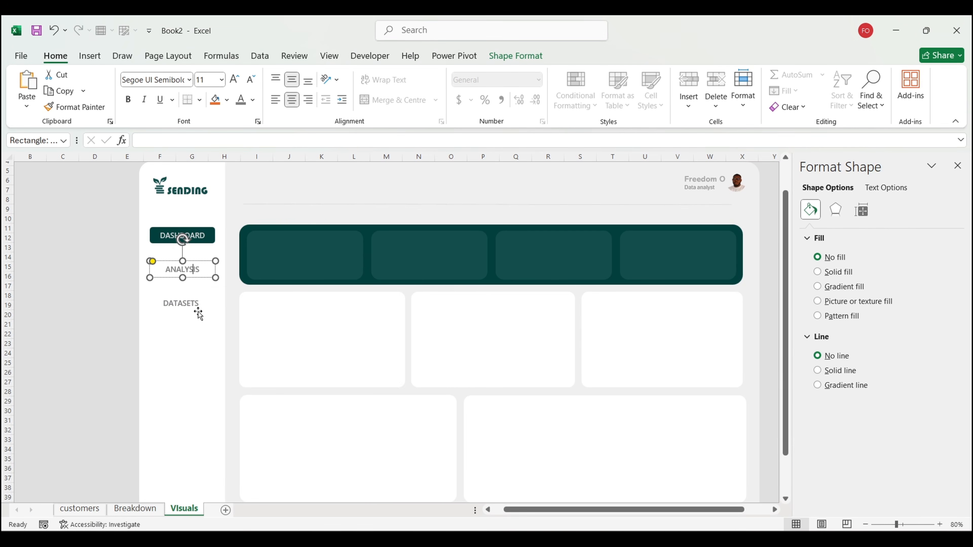
Step: Link the DATASETS sidebar button to the customers sheet
{"action": "left_click", "coordinate": [187, 303]}
{"action": "right_click", "coordinate": [188, 303]}
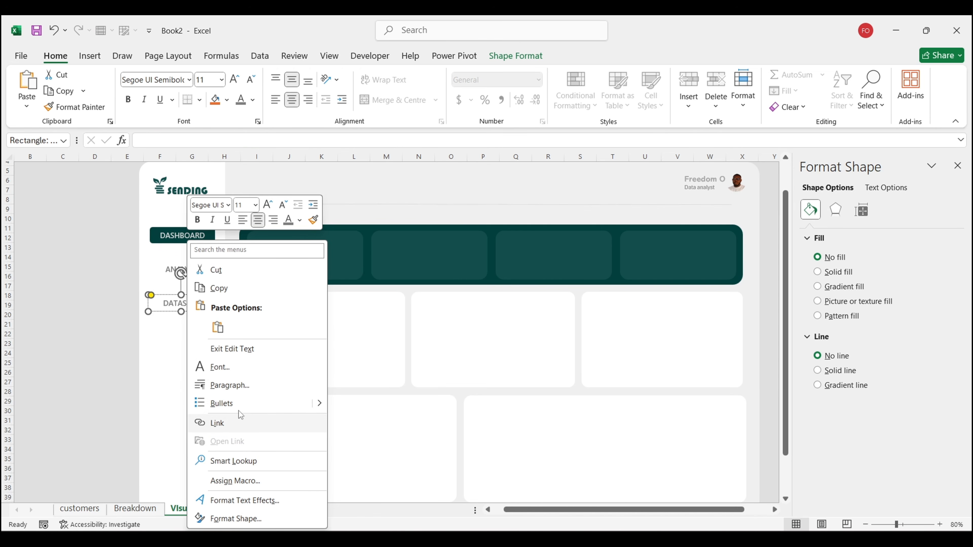
{"action": "left_click", "coordinate": [236, 423]}
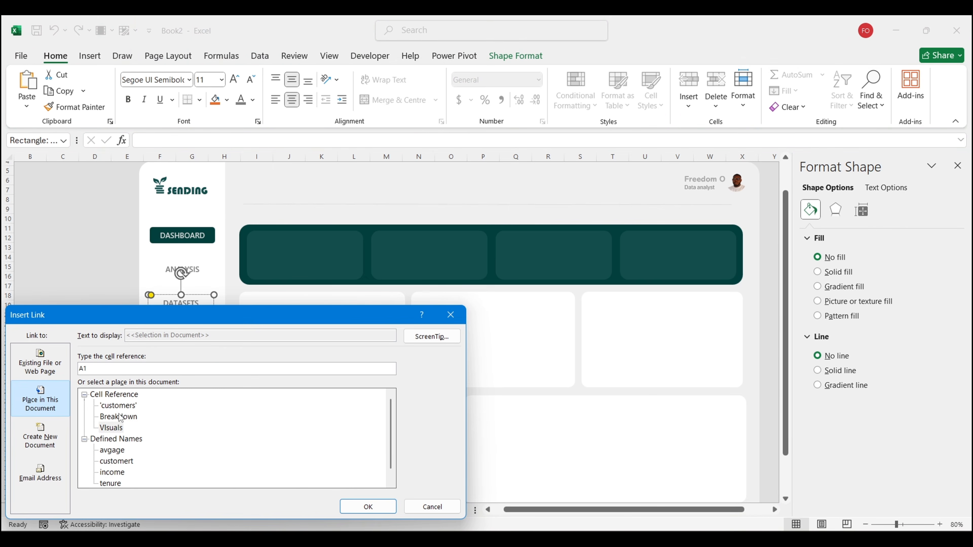
{"action": "left_click", "coordinate": [117, 406]}
{"action": "left_click", "coordinate": [368, 506]}
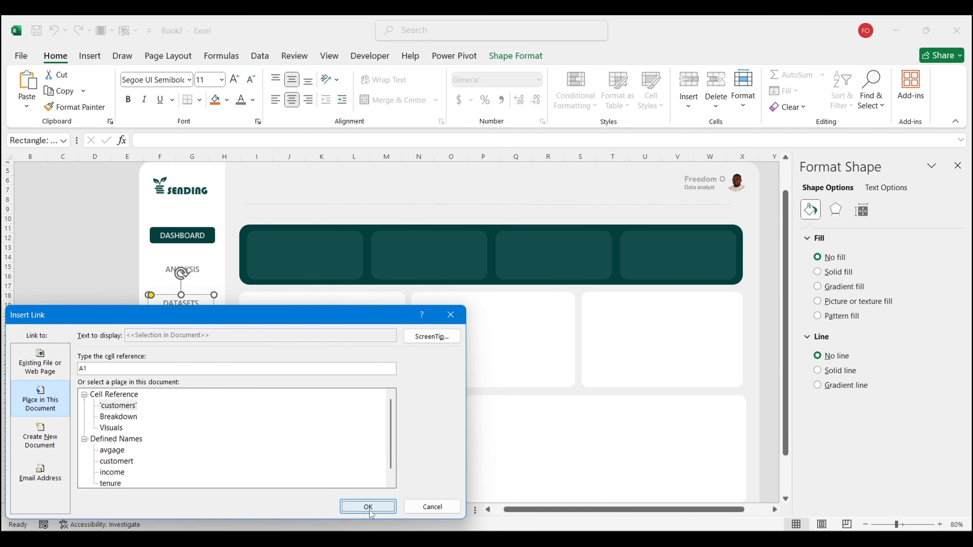
{"action": "left_click", "coordinate": [95, 362]}
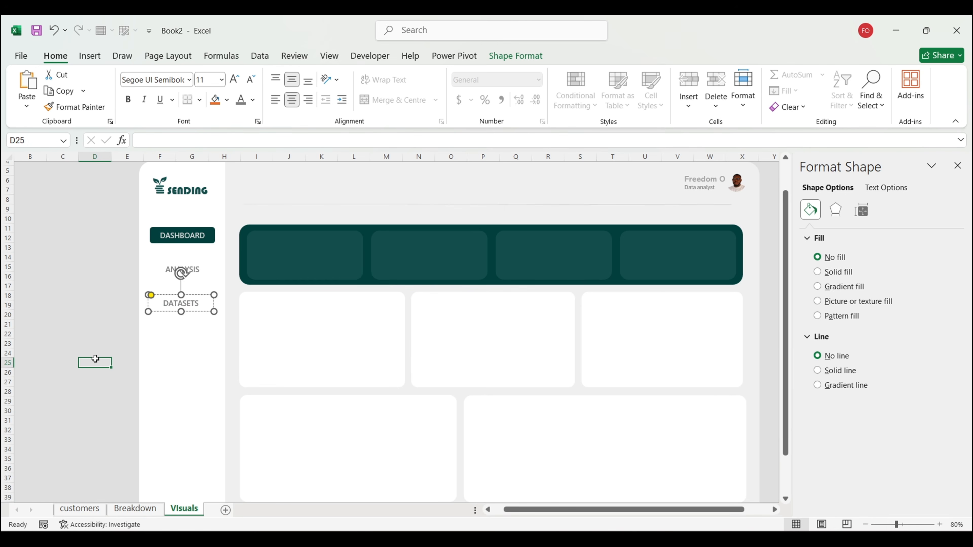
Step: Test the DASHBOARD, ANALYSIS and DATASETS links, returning to the Visuals sheet each time
{"action": "left_click", "coordinate": [173, 236]}
{"action": "left_click", "coordinate": [220, 307]}
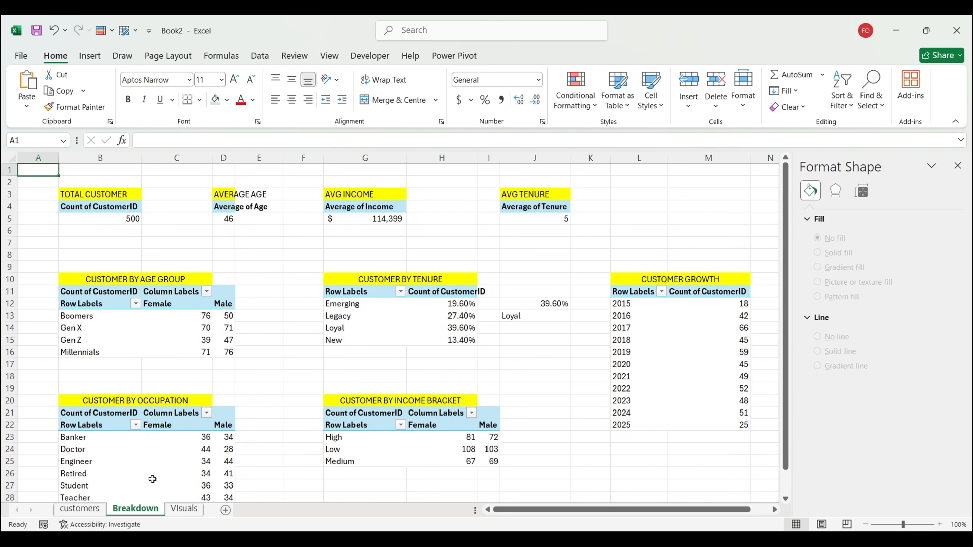
{"action": "left_click", "coordinate": [180, 509]}
{"action": "left_click", "coordinate": [211, 337]}
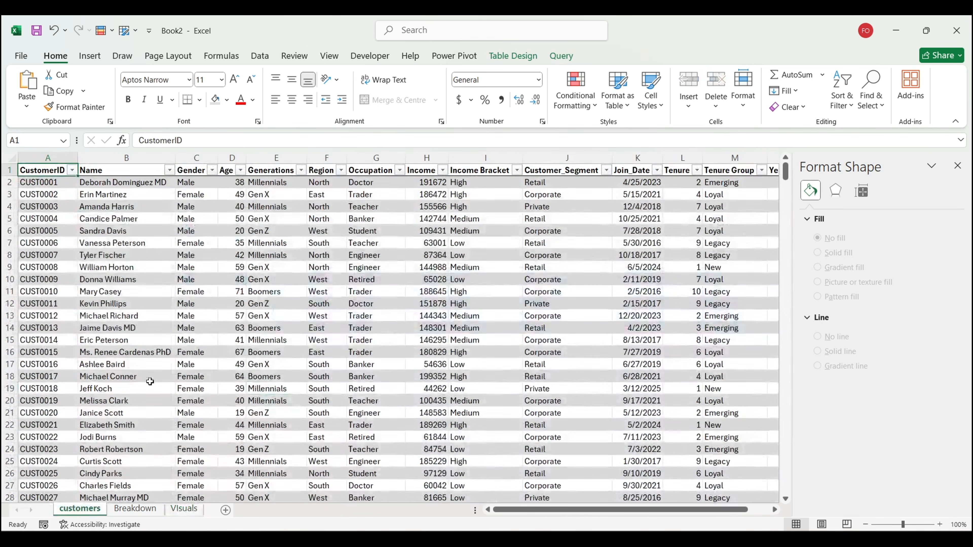
{"action": "left_click", "coordinate": [184, 509]}
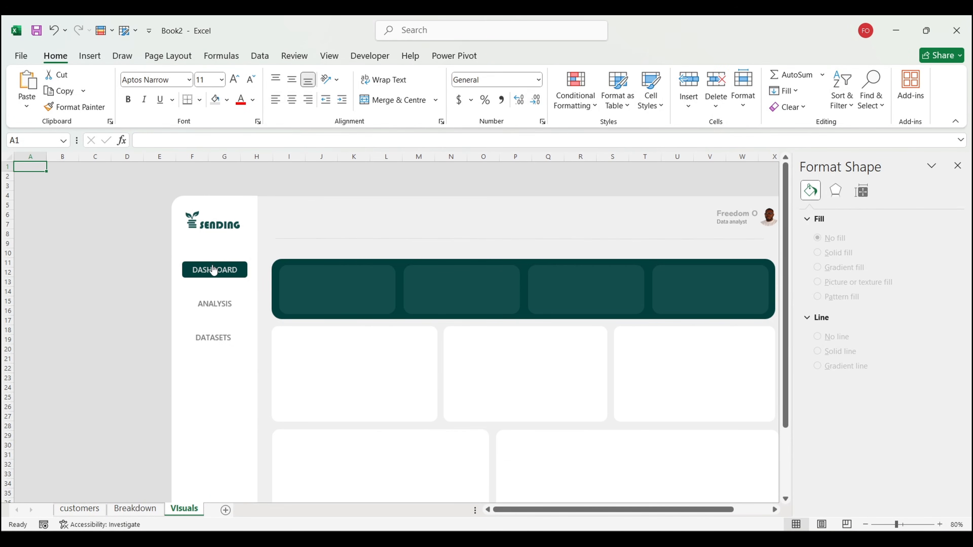
Step: Retest the ANALYSIS link, return to Visuals and review the dashboard layout
{"action": "left_click", "coordinate": [217, 305]}
{"action": "left_click", "coordinate": [184, 509]}
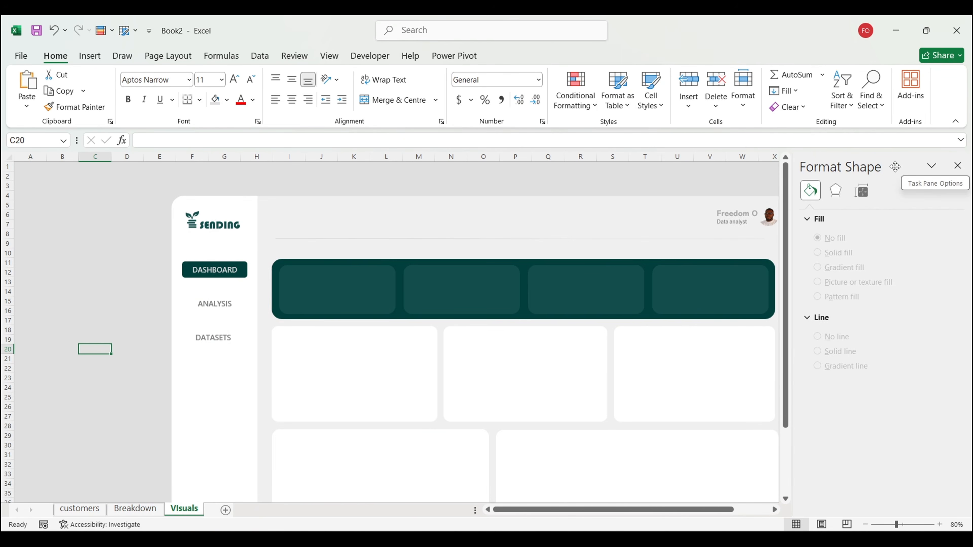
{"action": "left_click", "coordinate": [706, 173]}
{"action": "scroll", "coordinate": [706, 236], "scroll_direction": "down", "scroll_amount": 2}
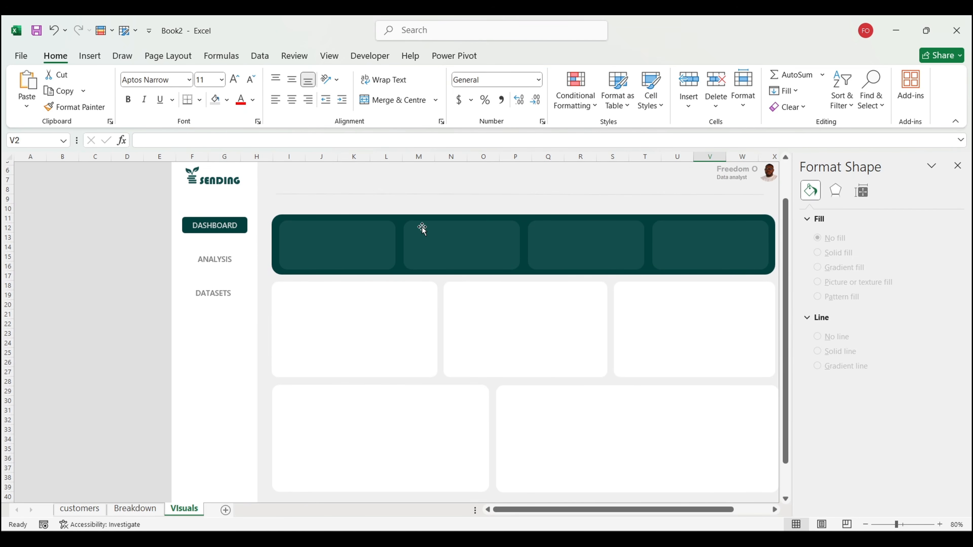
{"action": "scroll", "coordinate": [429, 234], "scroll_direction": "up", "scroll_amount": 1}
{"action": "scroll", "coordinate": [441, 241], "scroll_direction": "up", "scroll_amount": 1}
{"action": "scroll", "coordinate": [441, 240], "scroll_direction": "down", "scroll_amount": 1}
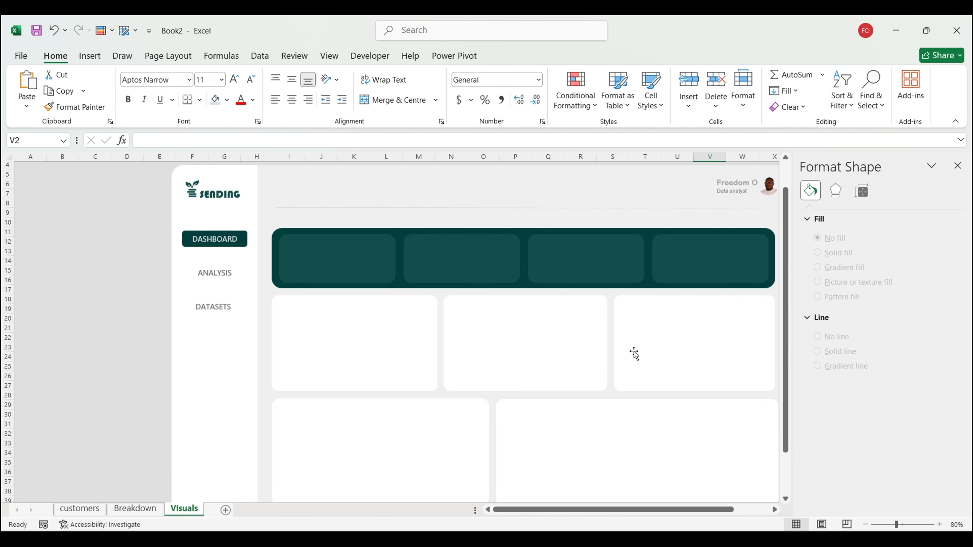
Step: In Customer Segmentation, select the five chart titles and the 'Who Are Our Customer?' heading
{"action": "left_click", "coordinate": [600, 504]}
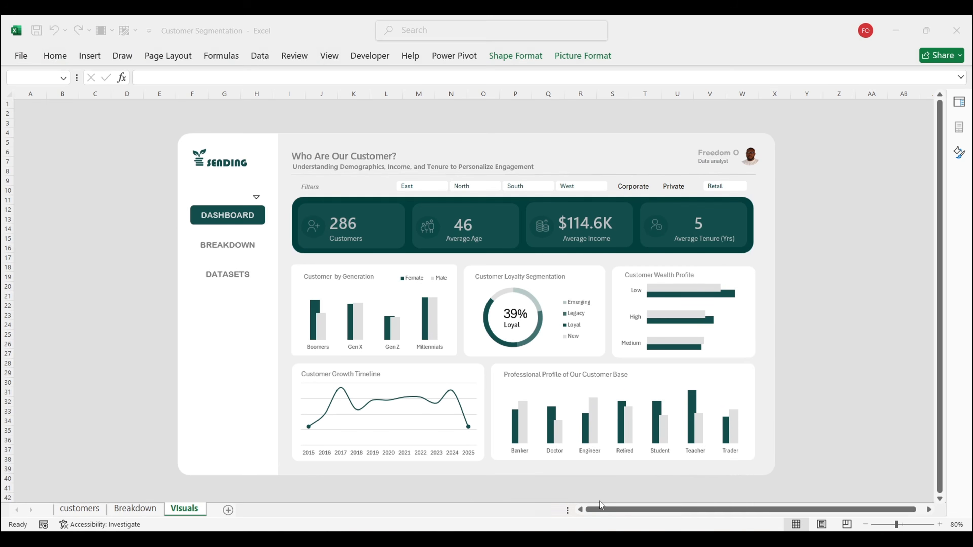
{"action": "left_click", "coordinate": [351, 277]}
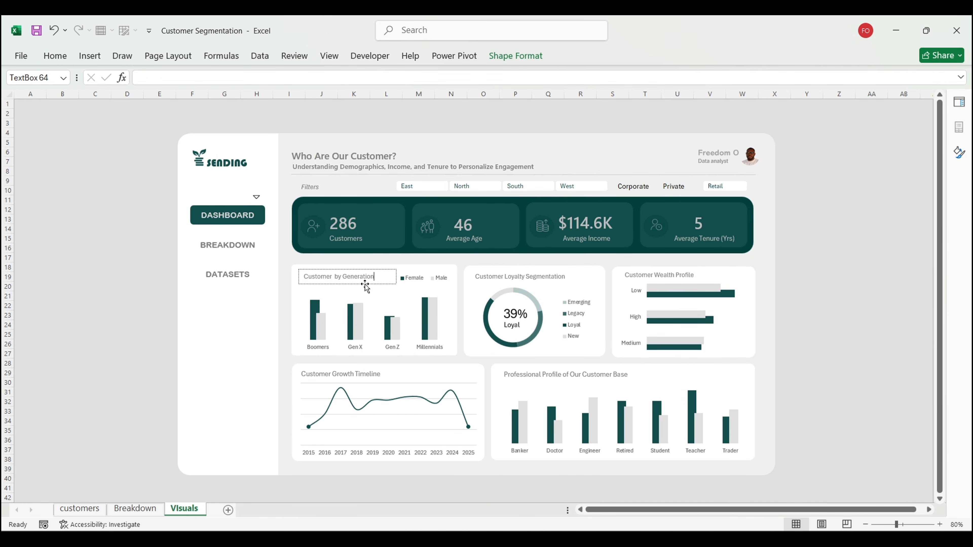
{"action": "key", "text": "Escape"}
{"action": "left_click", "coordinate": [364, 373], "text": "shift"}
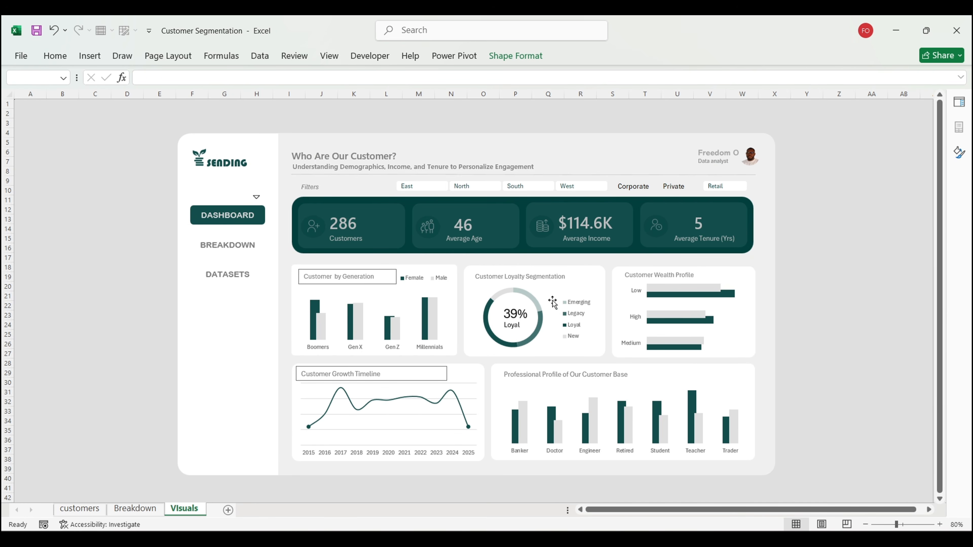
{"action": "left_click", "coordinate": [540, 273], "text": "shift"}
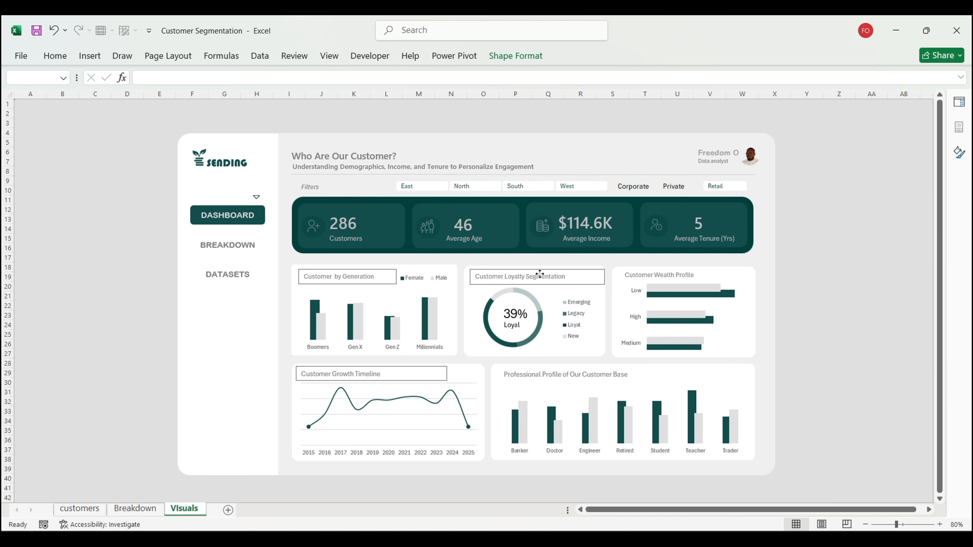
{"action": "left_click", "coordinate": [650, 272], "text": "shift"}
{"action": "left_click", "coordinate": [567, 377], "text": "shift"}
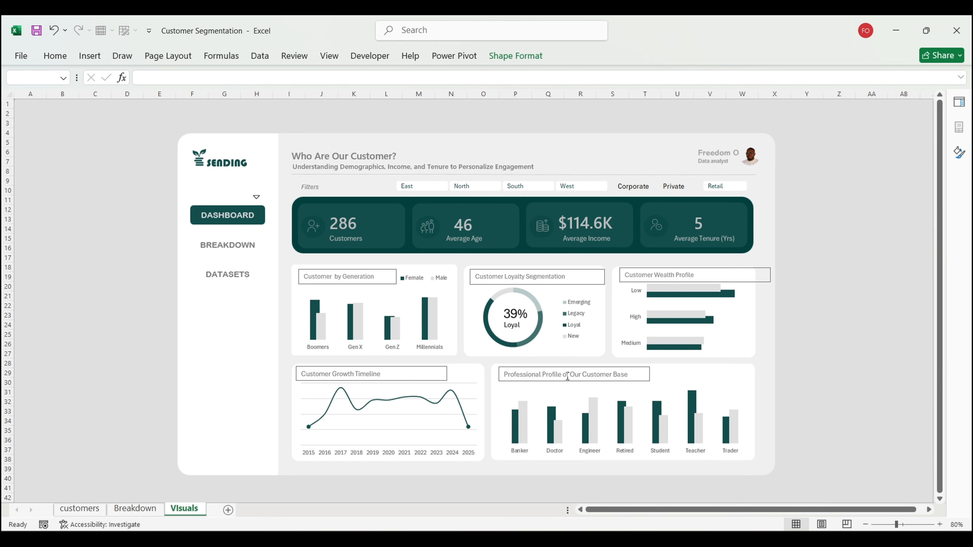
{"action": "left_click", "coordinate": [341, 152], "text": "shift"}
{"action": "key", "text": "ctrl+e"}
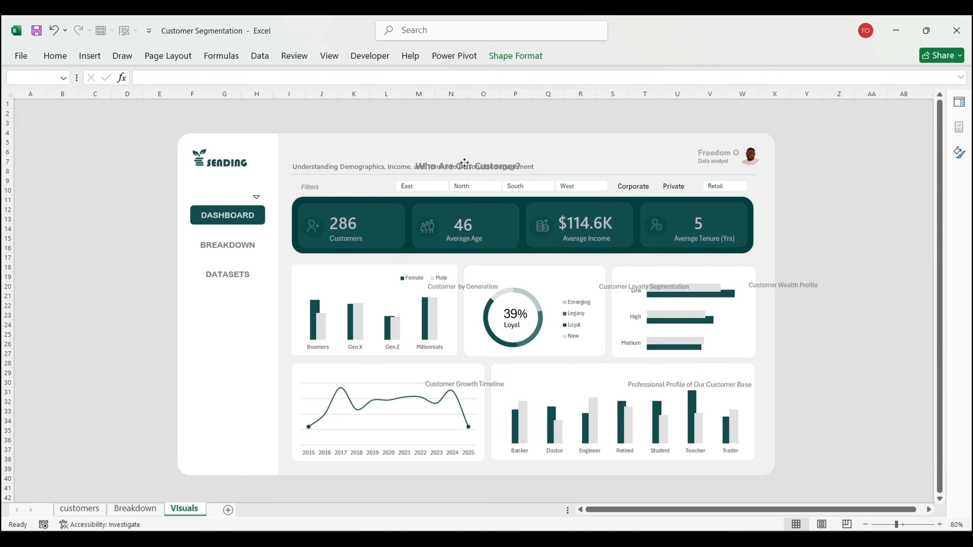
Step: Undo the accidental nudge, add the subtitle to the selection and return to Book2
{"action": "left_click_drag", "start_coordinate": [378, 152], "coordinate": [366, 152]}
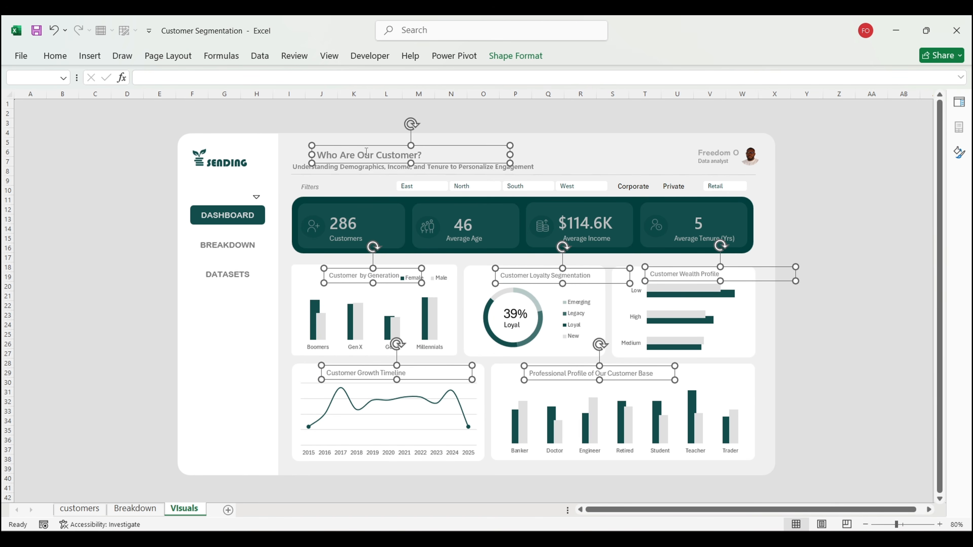
{"action": "key", "text": "ctrl+z"}
{"action": "left_click", "coordinate": [517, 166], "text": "shift"}
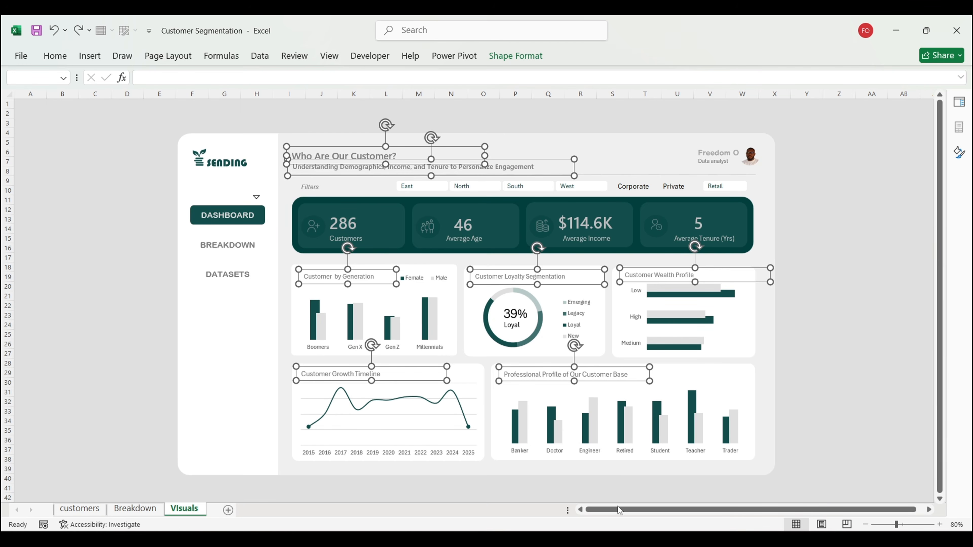
{"action": "left_click", "coordinate": [659, 500]}
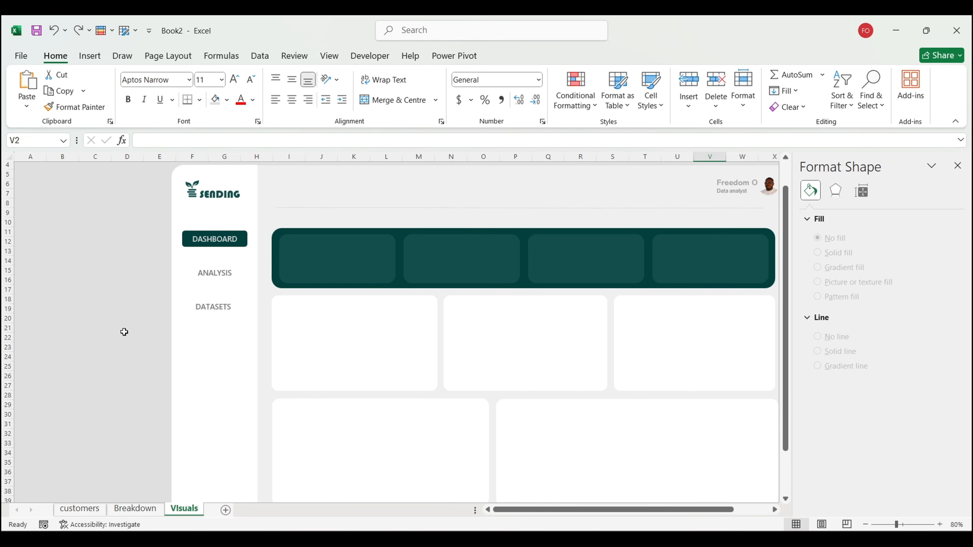
Step: Paste the title boxes and move the 'Who Are Our Customer?' heading and subtitle beside the logo
{"action": "key", "text": "ctrl+v"}
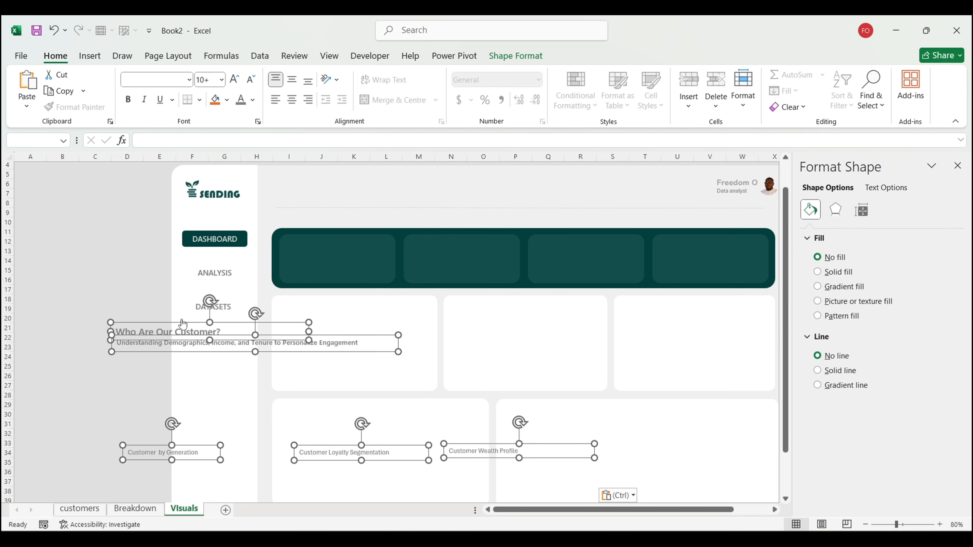
{"action": "left_click", "coordinate": [87, 366]}
{"action": "left_click", "coordinate": [153, 330]}
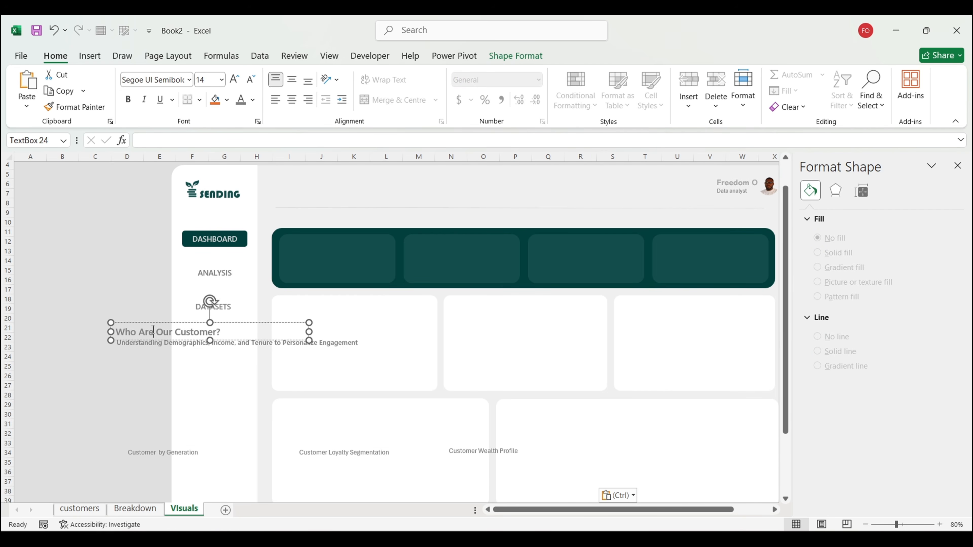
{"action": "key", "text": "Escape"}
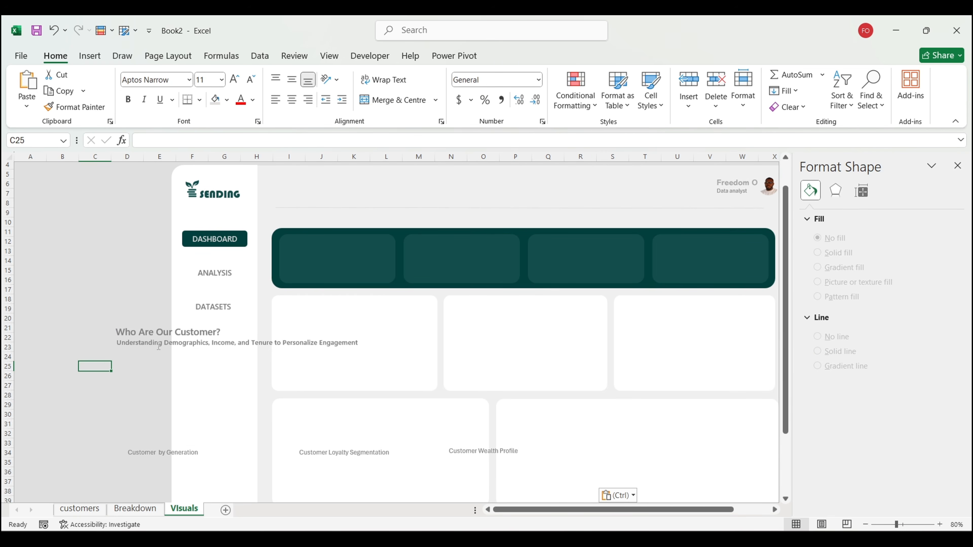
{"action": "left_click", "coordinate": [160, 346]}
{"action": "left_click", "coordinate": [149, 330], "text": "shift"}
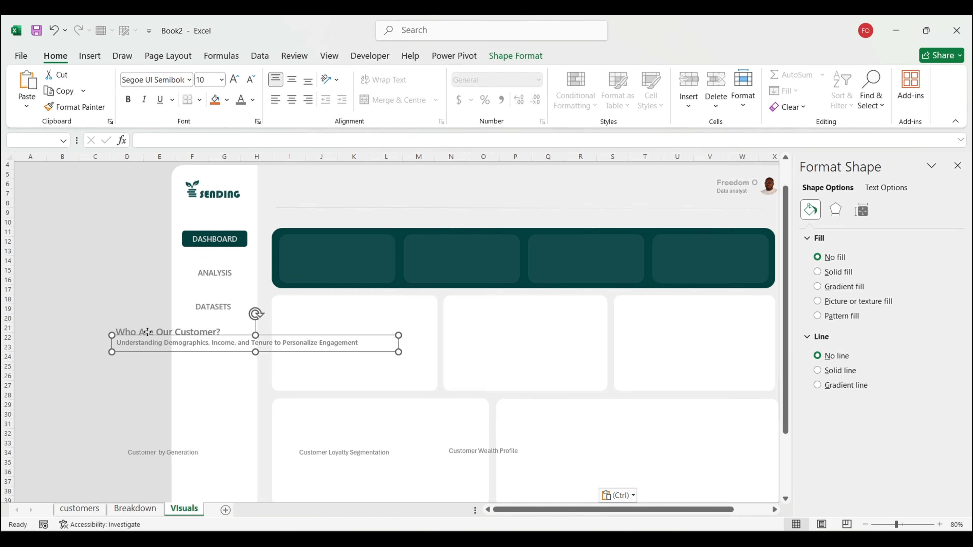
{"action": "left_click_drag", "start_coordinate": [156, 355], "coordinate": [317, 210]}
{"action": "scroll", "coordinate": [267, 228], "scroll_direction": "right", "scroll_amount": 5}
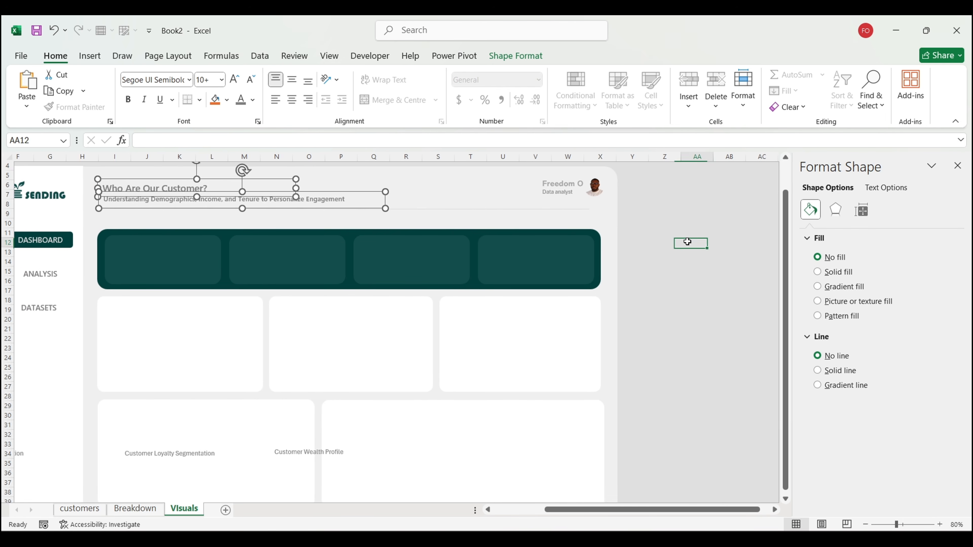
{"action": "left_click", "coordinate": [687, 242]}
Step: Place the Customer by Generation, Customer Loyalty Segmentation and Customer Wealth Profile titles in the top cards
{"action": "scroll", "coordinate": [688, 242], "scroll_direction": "left", "scroll_amount": 3}
{"action": "scroll", "coordinate": [687, 241], "scroll_direction": "down", "scroll_amount": 2}
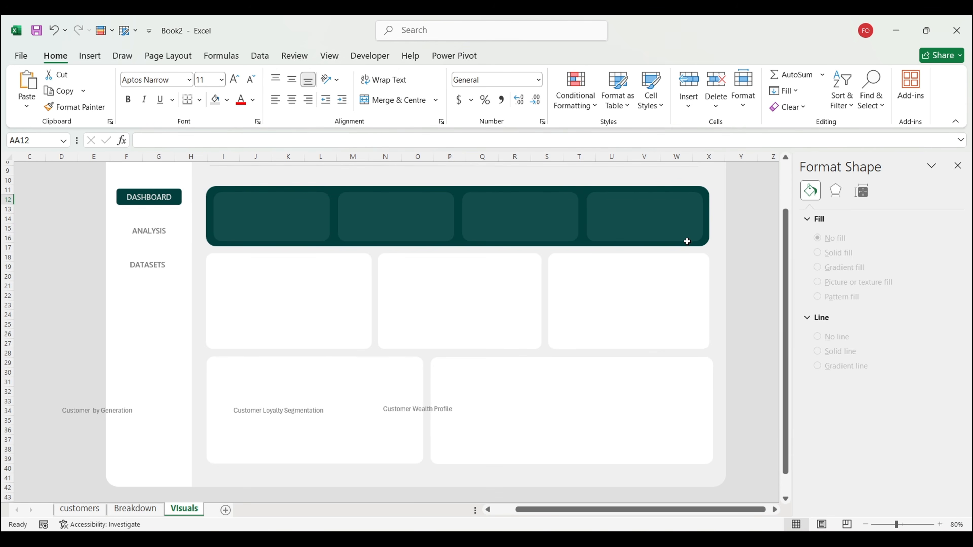
{"action": "left_click", "coordinate": [39, 420]}
{"action": "left_click", "coordinate": [72, 411]}
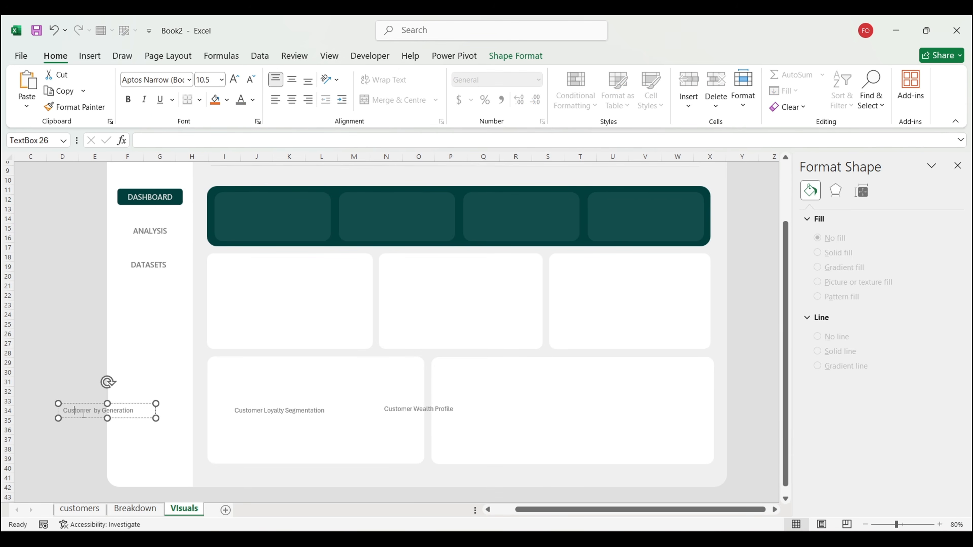
{"action": "left_click_drag", "start_coordinate": [91, 416], "coordinate": [239, 272]}
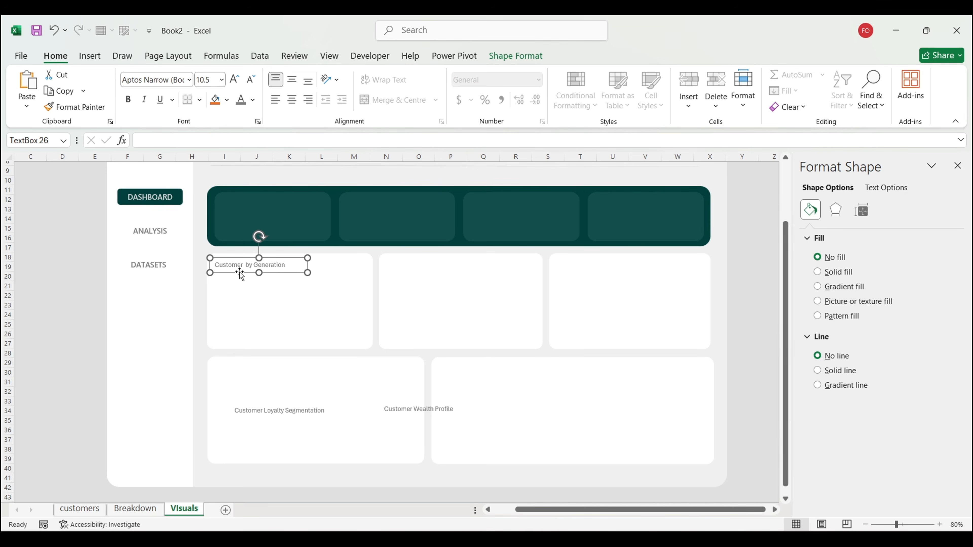
{"action": "left_click", "coordinate": [303, 416]}
{"action": "left_click_drag", "start_coordinate": [320, 418], "coordinate": [478, 272]}
{"action": "left_click", "coordinate": [414, 410]}
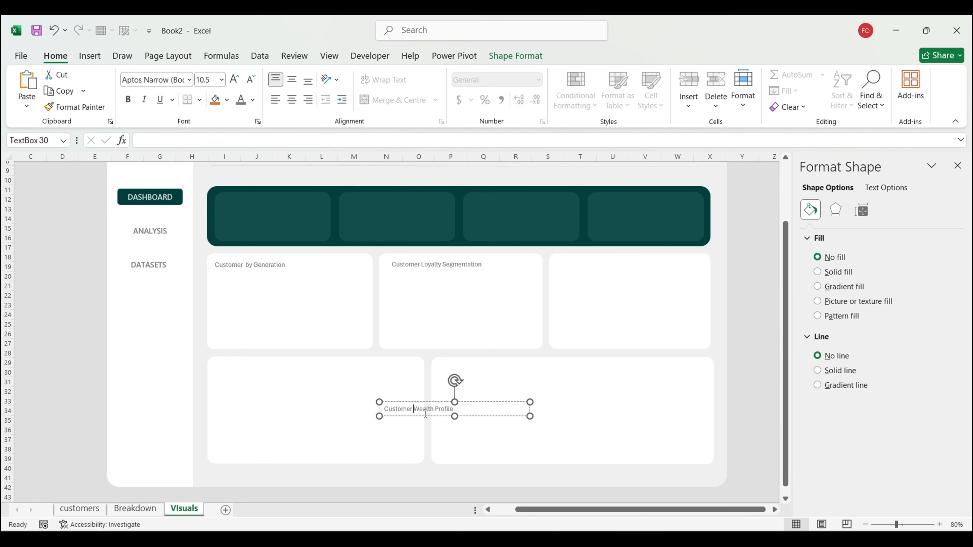
{"action": "left_click_drag", "start_coordinate": [429, 416], "coordinate": [609, 270]}
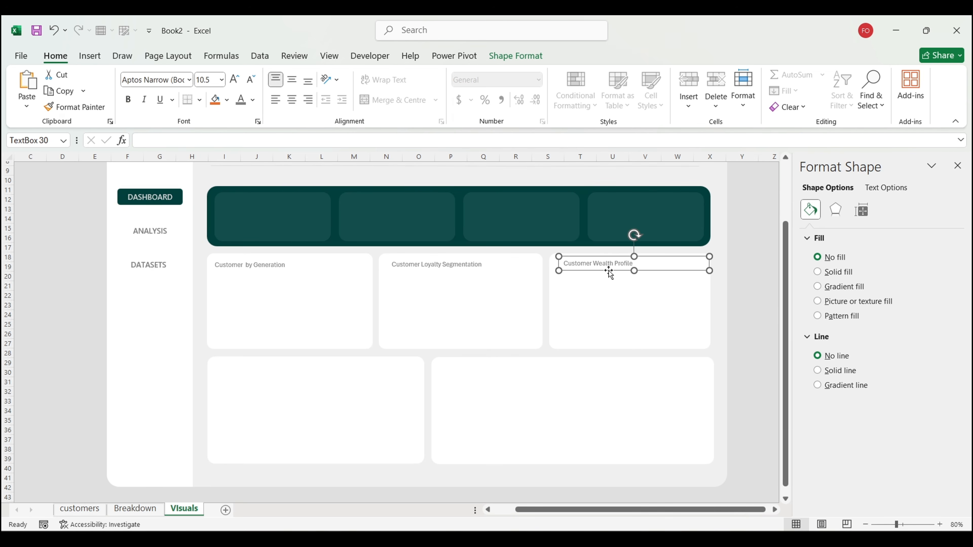
Step: Place the Customer Growth Timeline and Professional Profile of Our Customer Base titles in the lower cards
{"action": "left_click", "coordinate": [747, 344]}
{"action": "scroll", "coordinate": [749, 345], "scroll_direction": "down", "scroll_amount": 4}
{"action": "scroll", "coordinate": [474, 437], "scroll_direction": "up", "scroll_amount": 1}
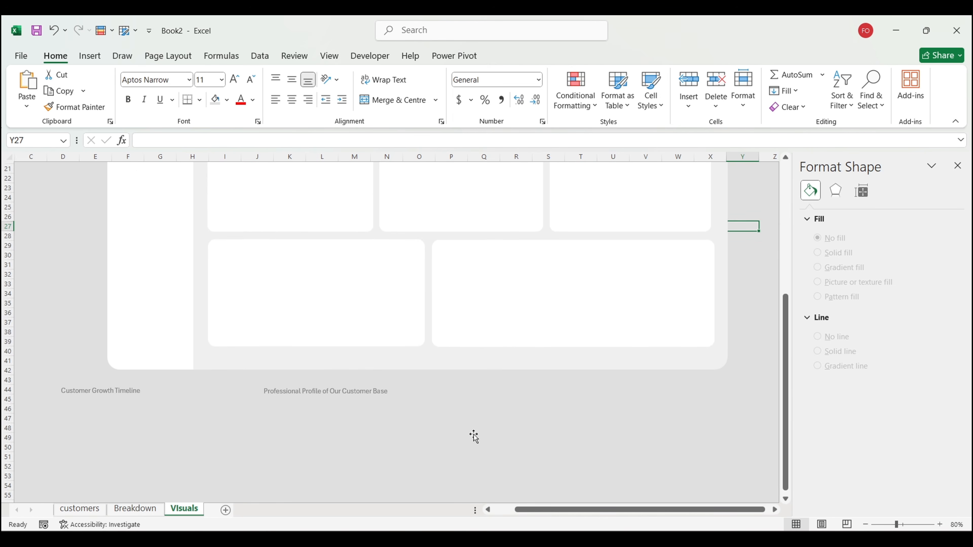
{"action": "left_click", "coordinate": [103, 387]}
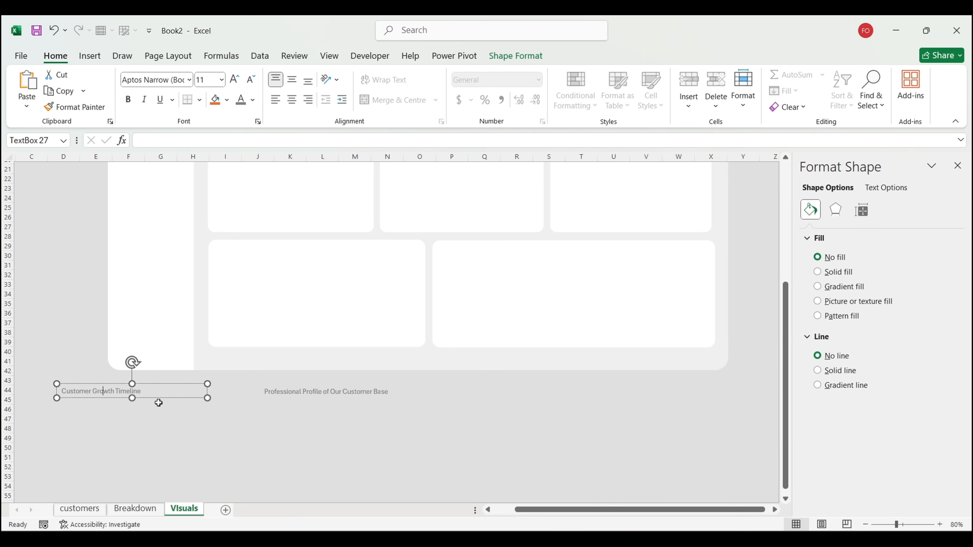
{"action": "left_click_drag", "start_coordinate": [160, 397], "coordinate": [314, 260]}
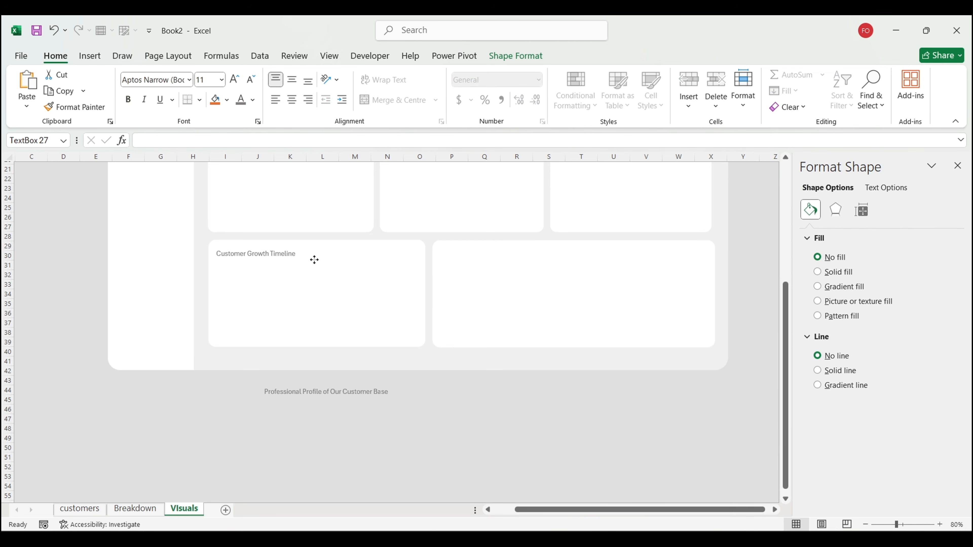
{"action": "left_click", "coordinate": [332, 387]}
{"action": "left_click_drag", "start_coordinate": [382, 400], "coordinate": [562, 254]}
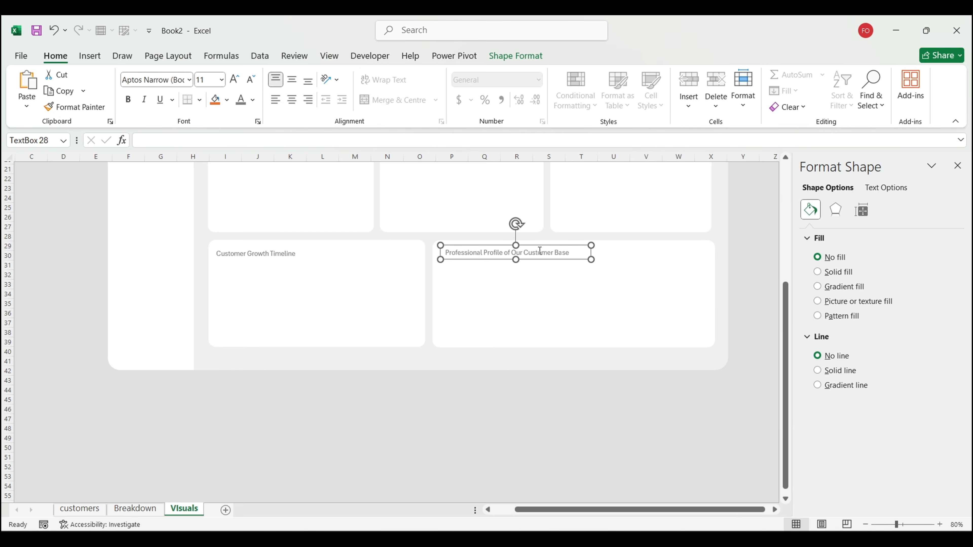
{"action": "left_click", "coordinate": [299, 254]}
{"action": "left_click_drag", "start_coordinate": [310, 262], "coordinate": [310, 257]}
{"action": "left_click", "coordinate": [571, 408]}
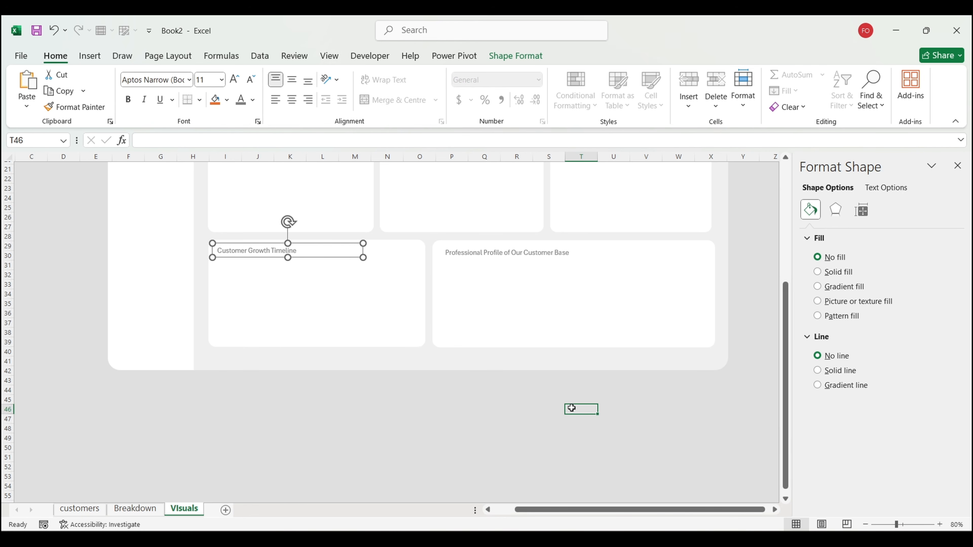
{"action": "scroll", "coordinate": [571, 408], "scroll_direction": "up", "scroll_amount": 7}
{"action": "scroll", "coordinate": [571, 408], "scroll_direction": "left", "scroll_amount": 2}
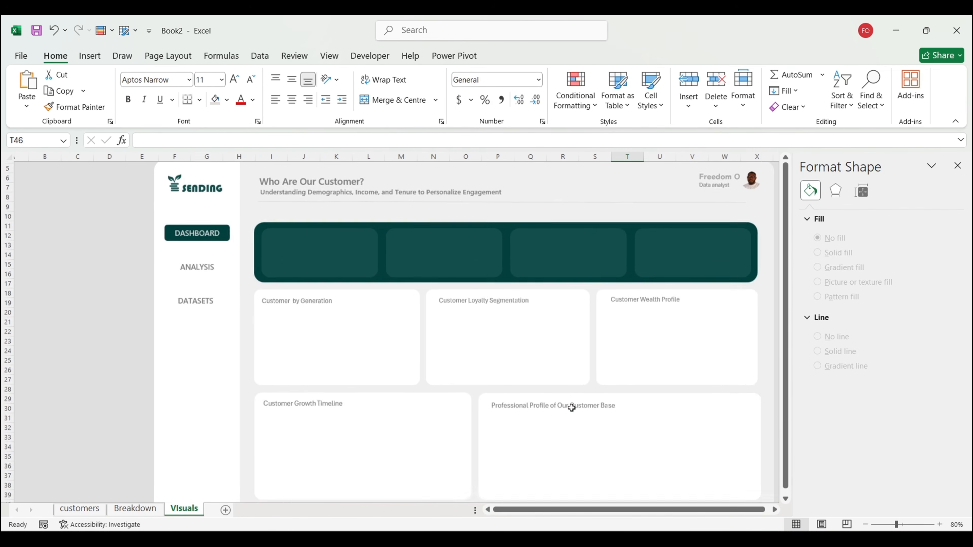
{"action": "scroll", "coordinate": [571, 408], "scroll_direction": "down", "scroll_amount": 2}
{"action": "scroll", "coordinate": [571, 407], "scroll_direction": "right", "scroll_amount": 1}
Step: Draw an oval shape in the first KPI card
{"action": "left_click", "coordinate": [750, 369]}
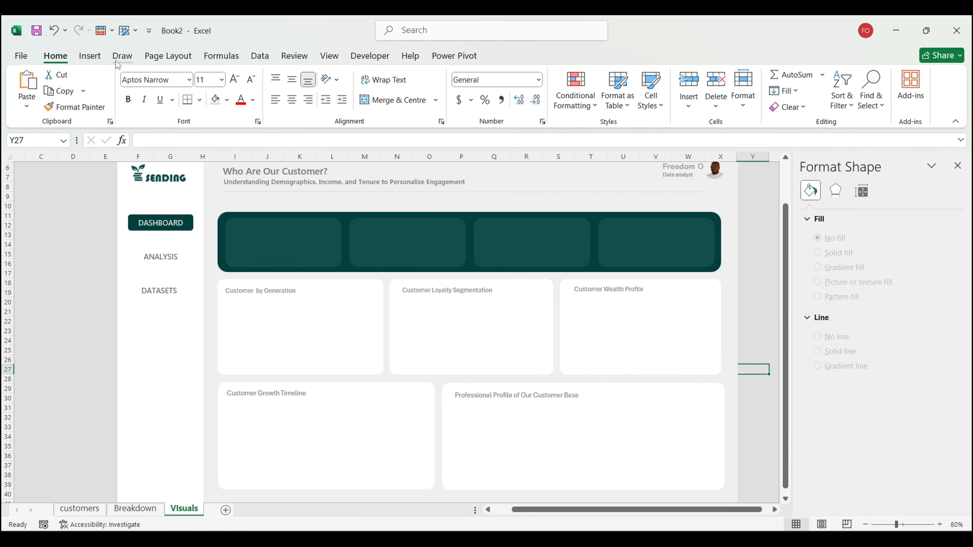
{"action": "left_click", "coordinate": [91, 57]}
{"action": "left_click", "coordinate": [185, 104]}
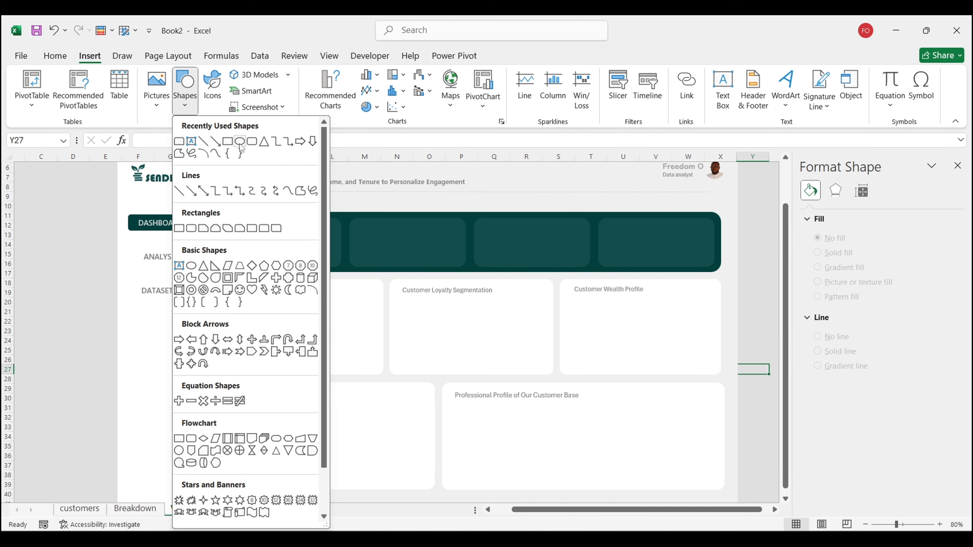
{"action": "left_click", "coordinate": [239, 142]}
{"action": "left_click_drag", "start_coordinate": [47, 251], "coordinate": [65, 262]}
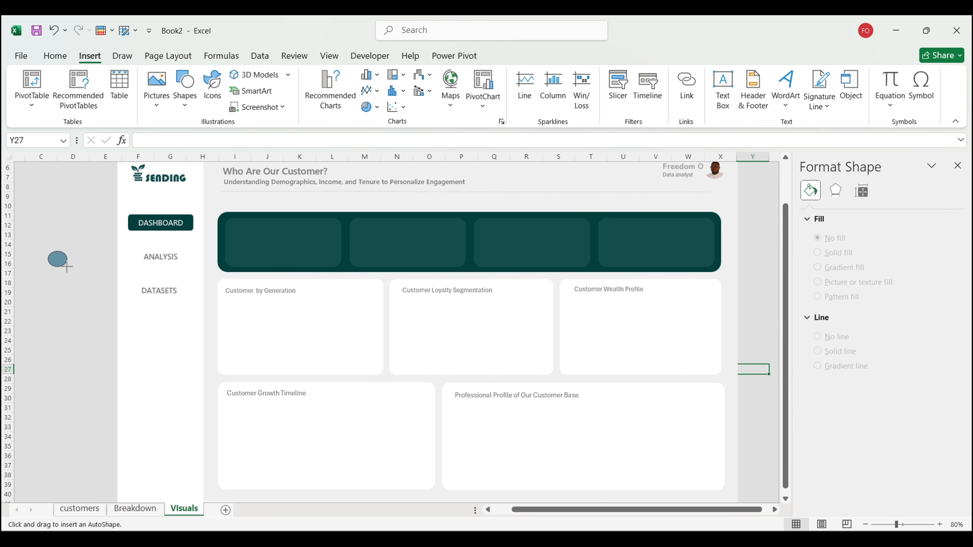
{"action": "mouse_move", "coordinate": [67, 268]}
{"action": "left_mouse_down"}
{"action": "mouse_move", "coordinate": [257, 214]}
{"action": "mouse_move", "coordinate": [238, 241]}
{"action": "left_mouse_up"}
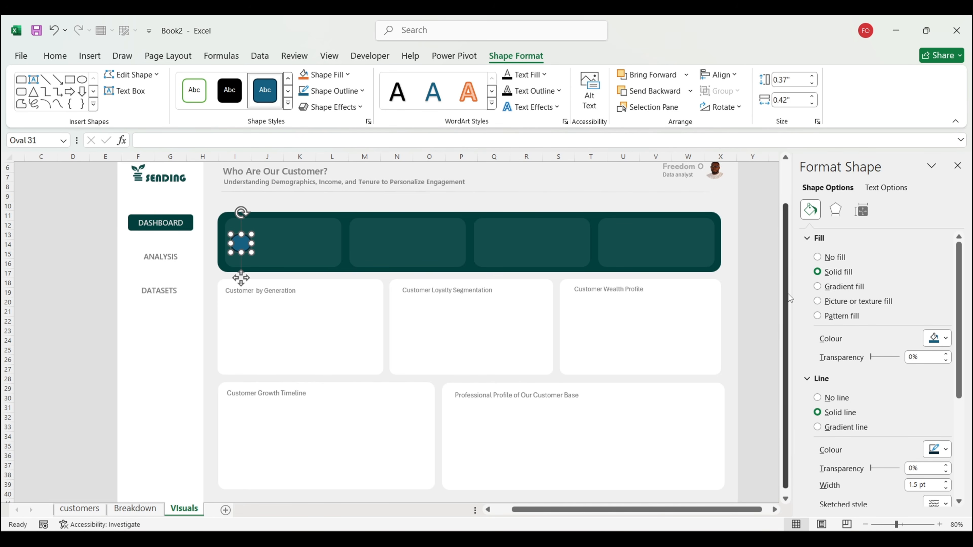
Step: Remove the oval's outline and fill it with the banner's dark teal
{"action": "left_click", "coordinate": [830, 397]}
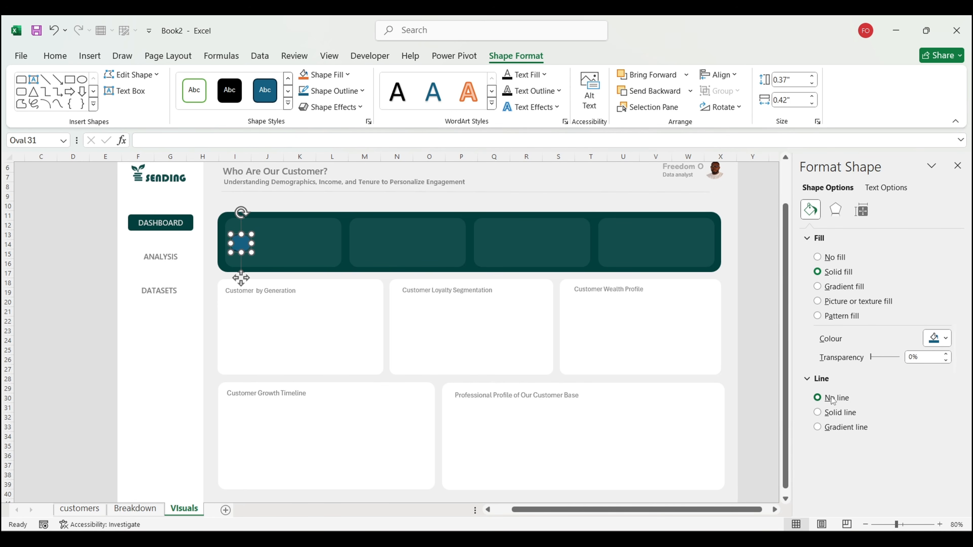
{"action": "left_click", "coordinate": [924, 342]}
{"action": "left_click", "coordinate": [884, 494]}
{"action": "left_click", "coordinate": [938, 343]}
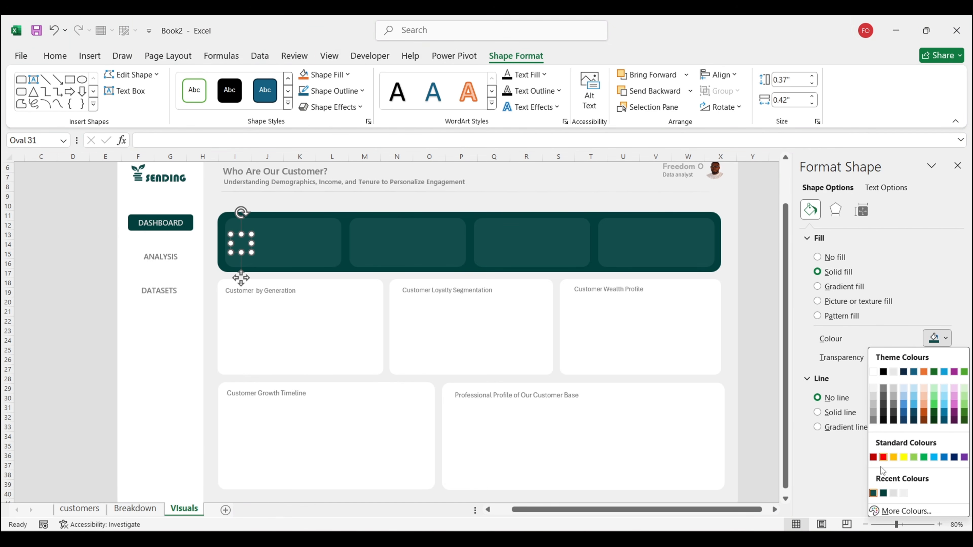
{"action": "left_click", "coordinate": [884, 493]}
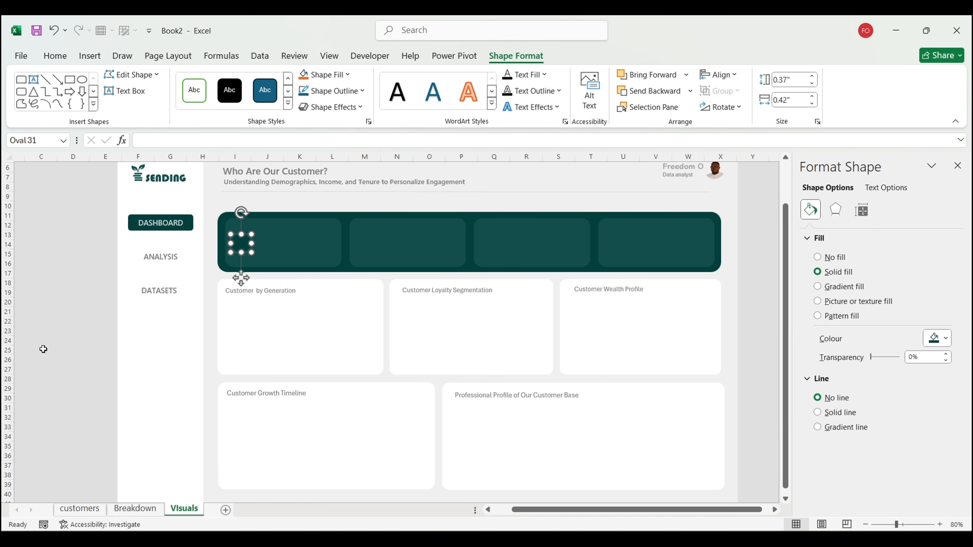
{"action": "left_click", "coordinate": [41, 350]}
Step: Resize the circle to 0.39 by 0.44 inches and copy it into the other KPI cards
{"action": "left_click", "coordinate": [242, 243]}
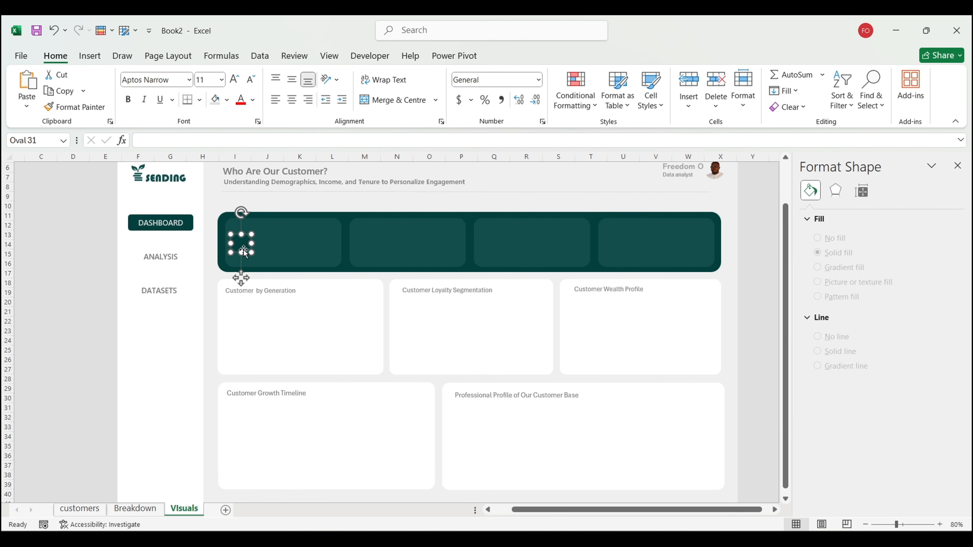
{"action": "mouse_move", "coordinate": [248, 250]}
{"action": "left_mouse_down"}
{"action": "mouse_move", "coordinate": [239, 241]}
{"action": "mouse_move", "coordinate": [254, 244]}
{"action": "mouse_move", "coordinate": [240, 233]}
{"action": "mouse_move", "coordinate": [249, 252]}
{"action": "left_mouse_up"}
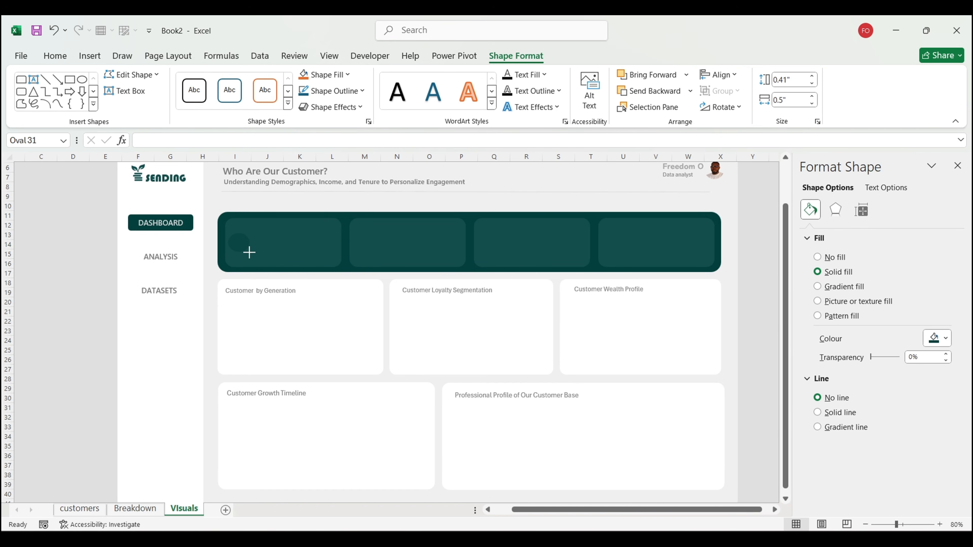
{"action": "left_click_drag", "start_coordinate": [249, 252], "coordinate": [487, 241]}
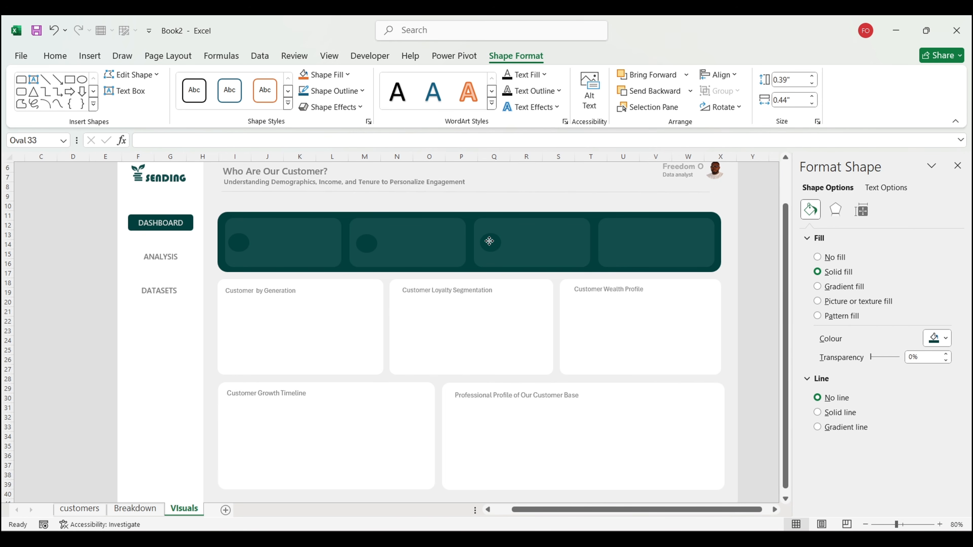
{"action": "left_click_drag", "start_coordinate": [489, 241], "coordinate": [615, 242]}
{"action": "key", "text": "ctrl+d"}
{"action": "left_click", "coordinate": [763, 311]}
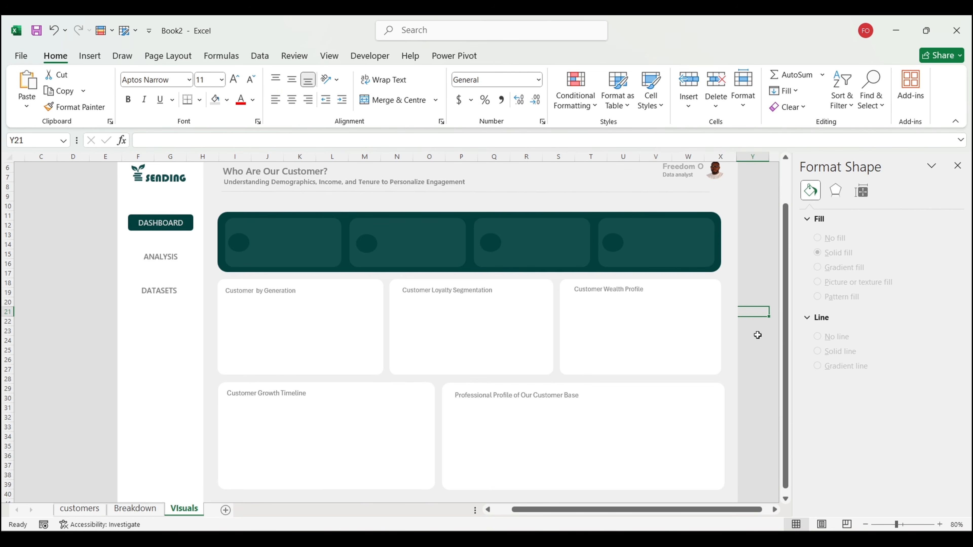
Step: Select the Customers, Average Age, Average Income and Average Tenure icons in Customer Segmentation, then return to Book2
{"action": "mouse_move", "coordinate": [621, 529]}
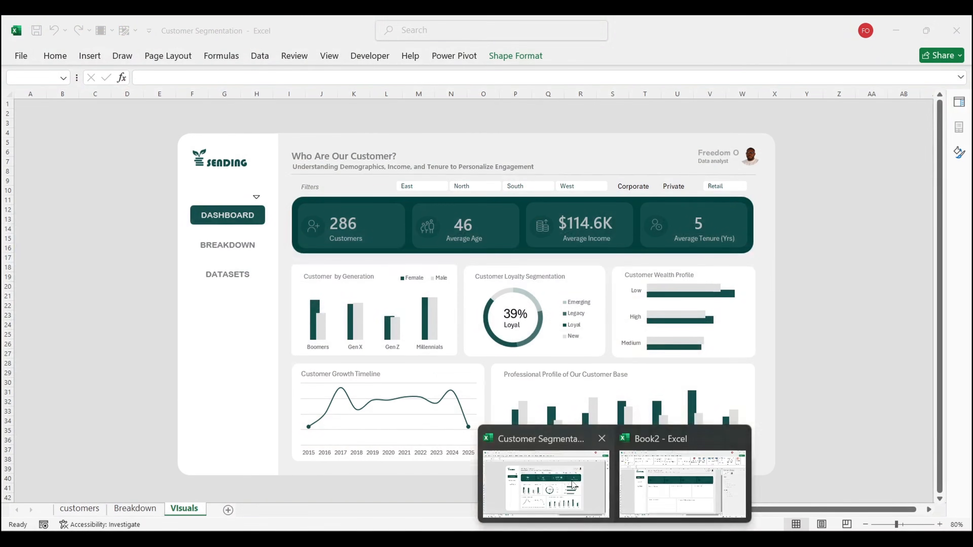
{"action": "left_click", "coordinate": [576, 488]}
{"action": "left_click", "coordinate": [313, 226]}
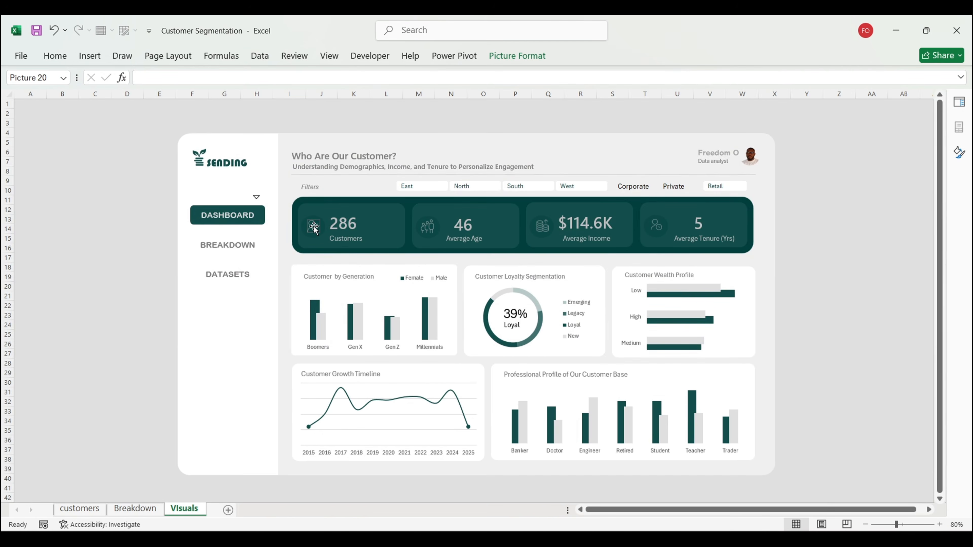
{"action": "left_click", "coordinate": [427, 227], "text": "ctrl"}
{"action": "left_click", "coordinate": [542, 226]}
{"action": "left_click", "coordinate": [656, 226], "text": "ctrl"}
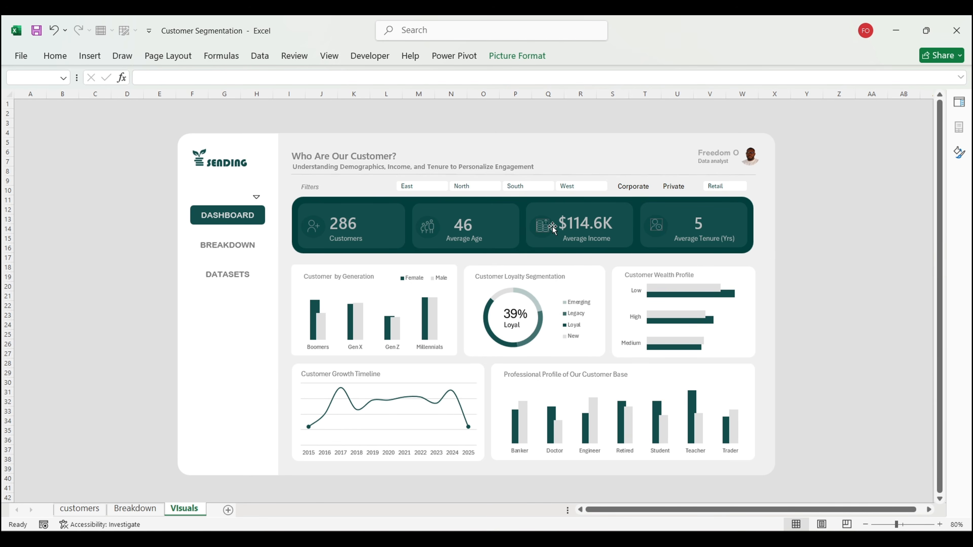
{"action": "left_click", "coordinate": [428, 229], "text": "ctrl"}
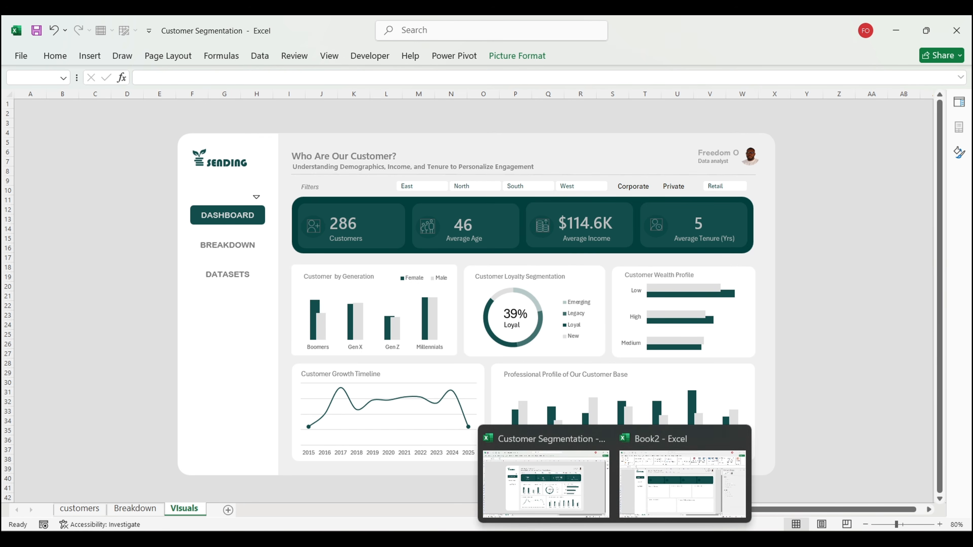
{"action": "left_click", "coordinate": [662, 498]}
Step: Paste the four KPI icons into the banner and shift the first two cards' icons left
{"action": "left_click", "coordinate": [35, 283]}
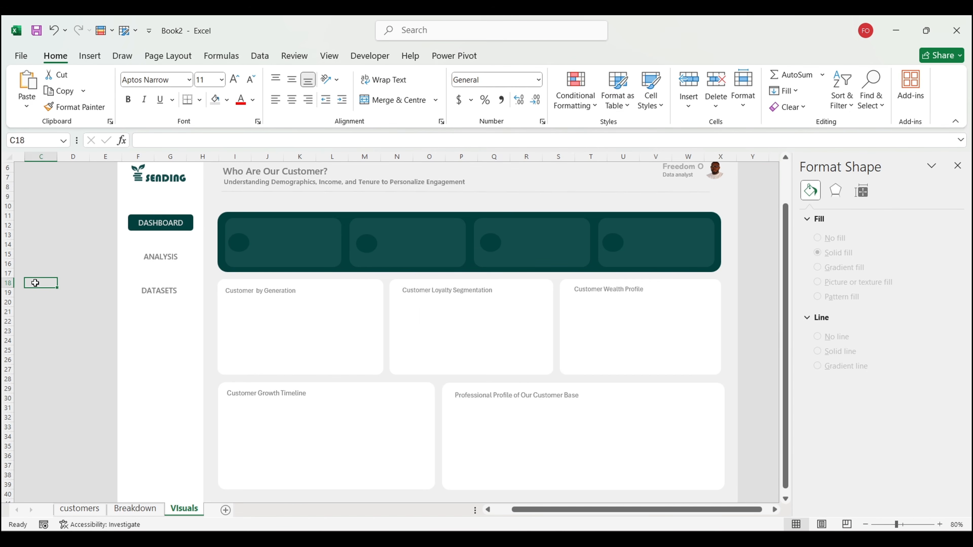
{"action": "key", "text": "ctrl+v"}
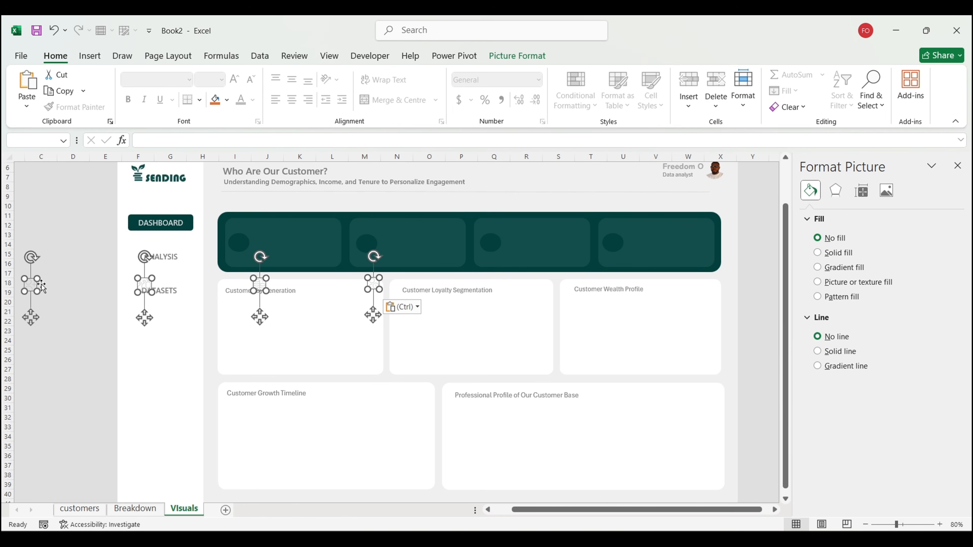
{"action": "left_click_drag", "start_coordinate": [37, 286], "coordinate": [261, 243]}
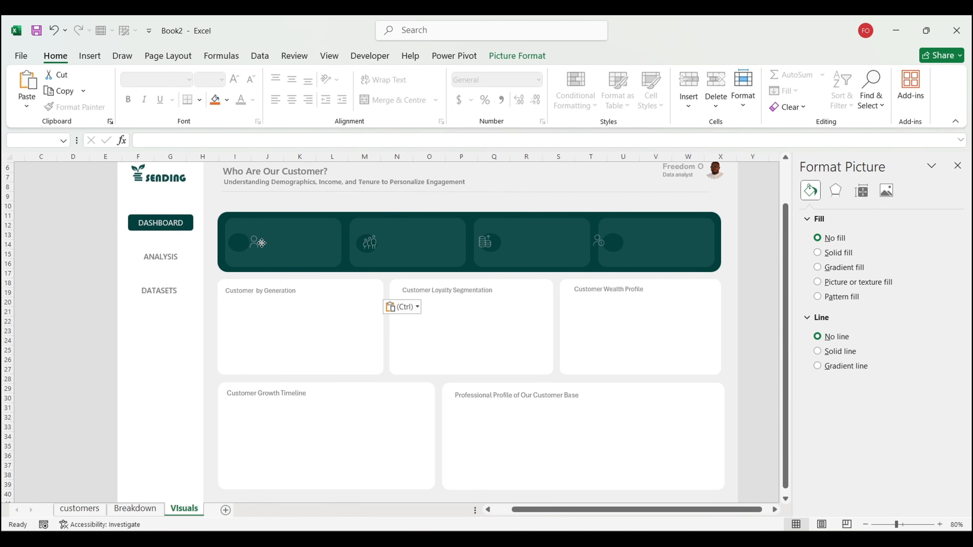
{"action": "left_click", "coordinate": [83, 256]}
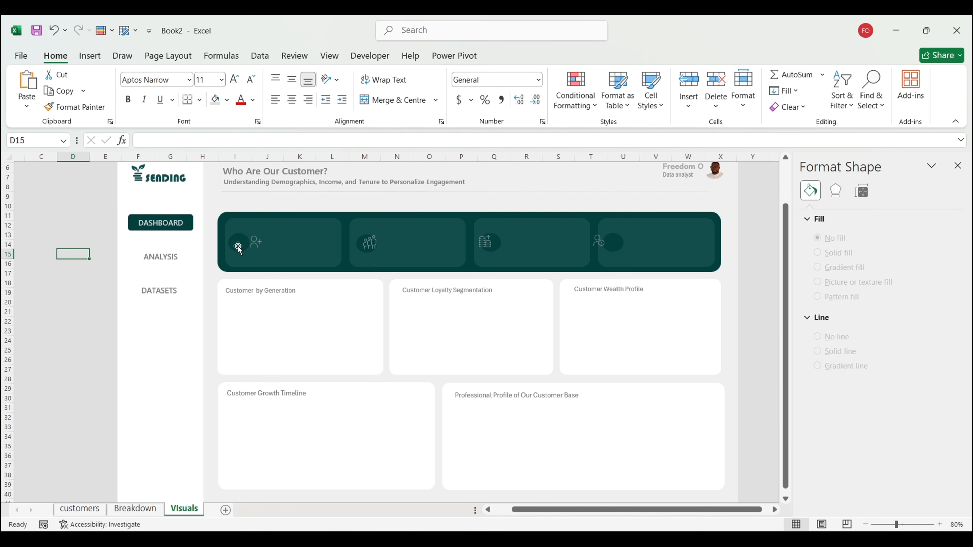
{"action": "left_click", "coordinate": [256, 249]}
{"action": "left_click_drag", "start_coordinate": [256, 275], "coordinate": [244, 274]}
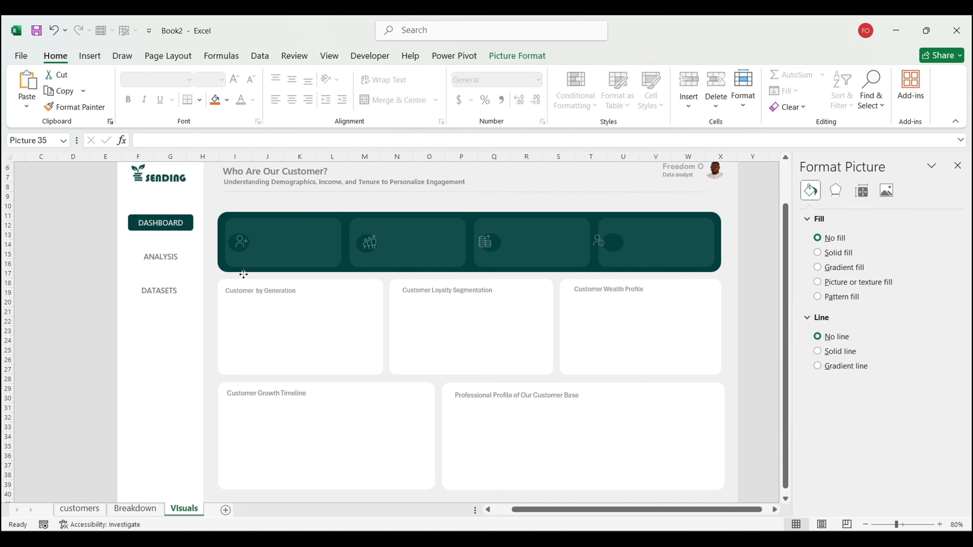
{"action": "left_click", "coordinate": [370, 242]}
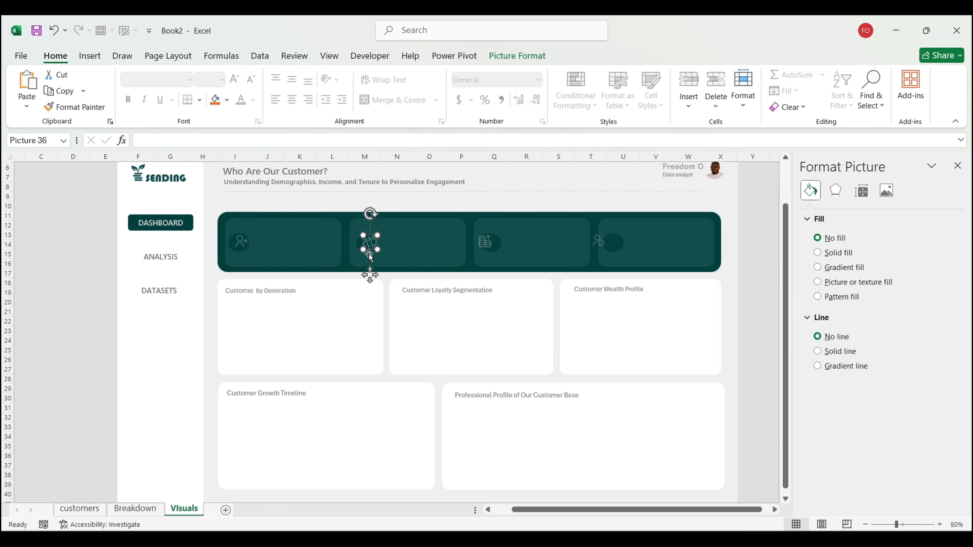
{"action": "left_click_drag", "start_coordinate": [366, 274], "coordinate": [362, 273]}
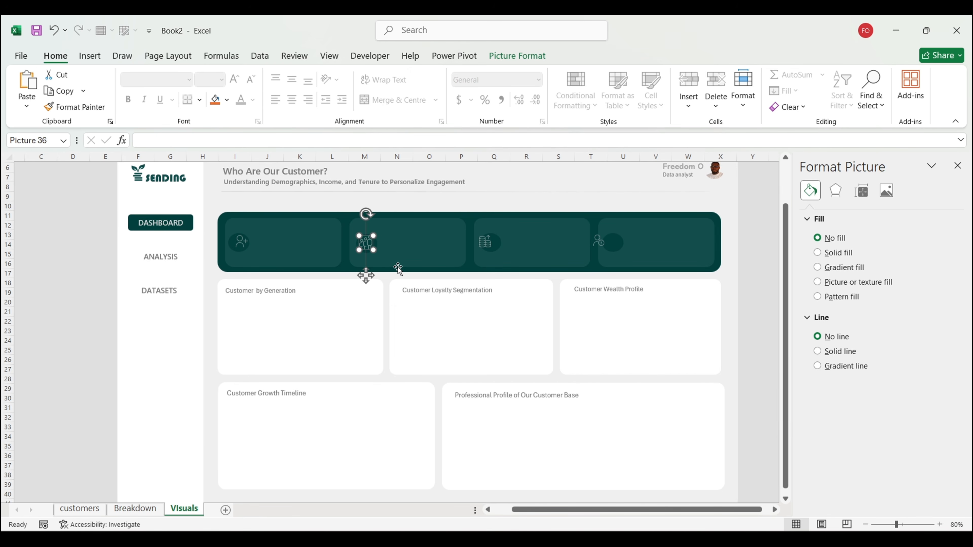
Step: Shrink the group and person-plus icons to 0.2 inches and reposition them in their cards
{"action": "left_click", "coordinate": [523, 58]}
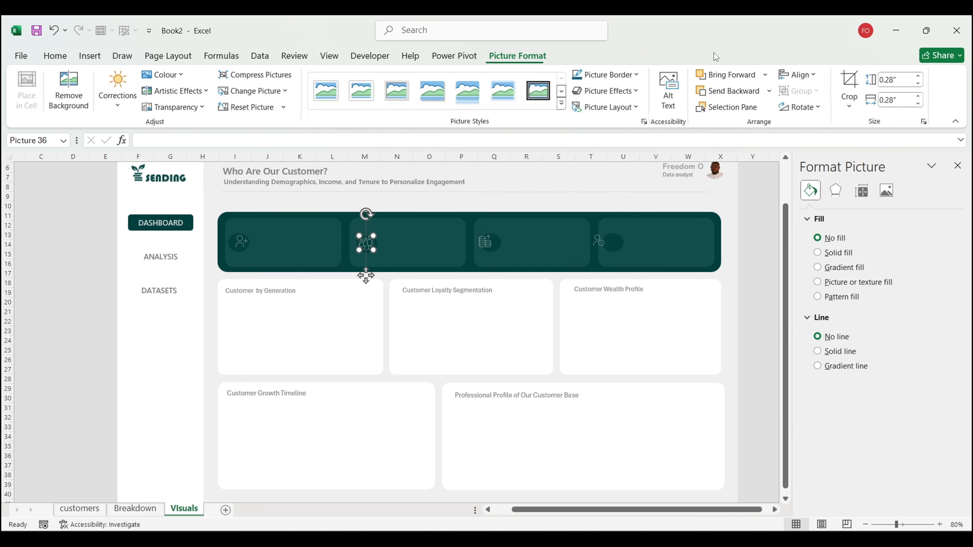
{"action": "left_click", "coordinate": [919, 84]}
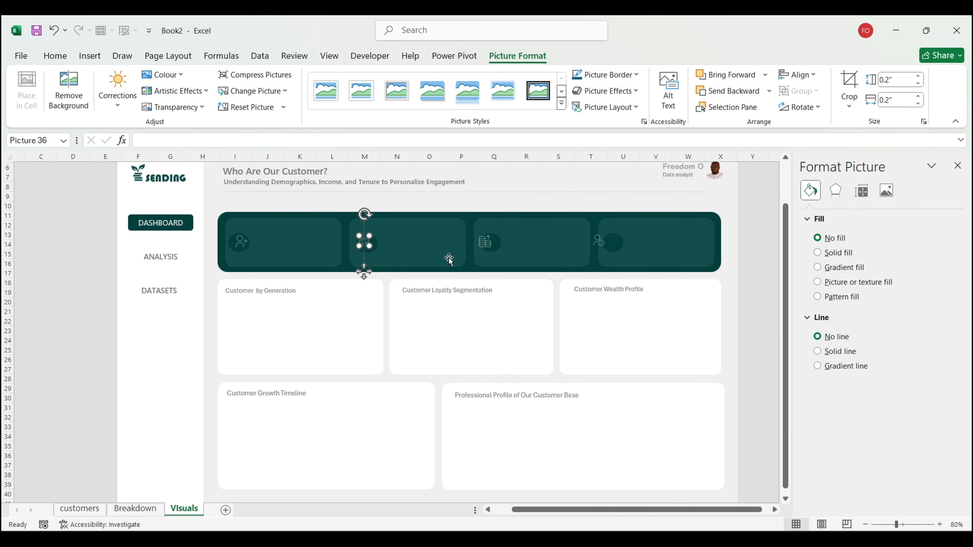
{"action": "left_click_drag", "start_coordinate": [364, 271], "coordinate": [368, 273]}
{"action": "left_click", "coordinate": [241, 273]}
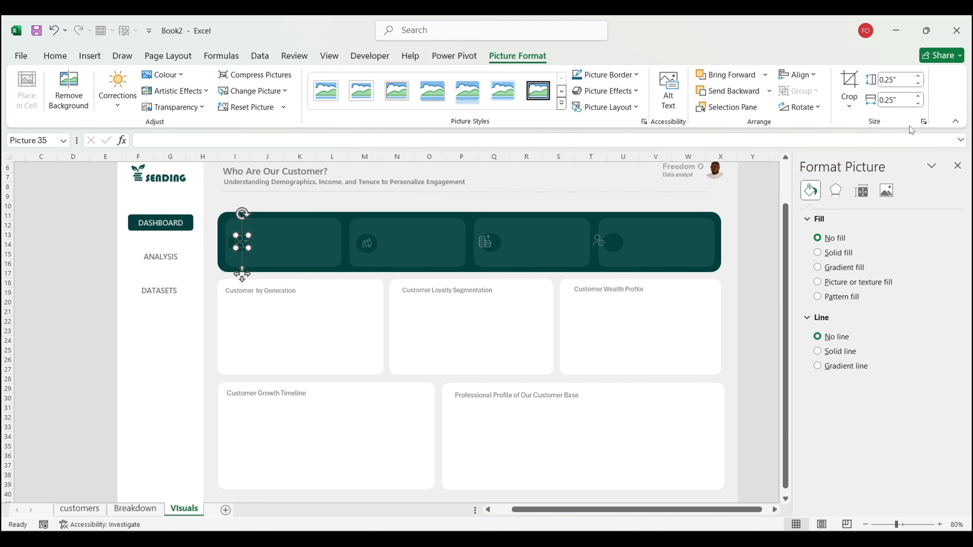
{"action": "left_click", "coordinate": [918, 84]}
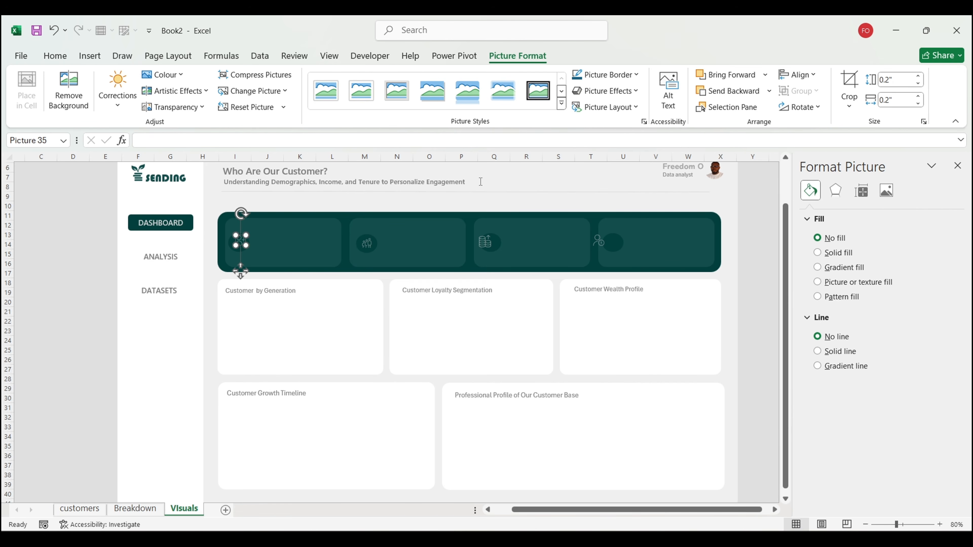
{"action": "left_click_drag", "start_coordinate": [240, 272], "coordinate": [238, 273]}
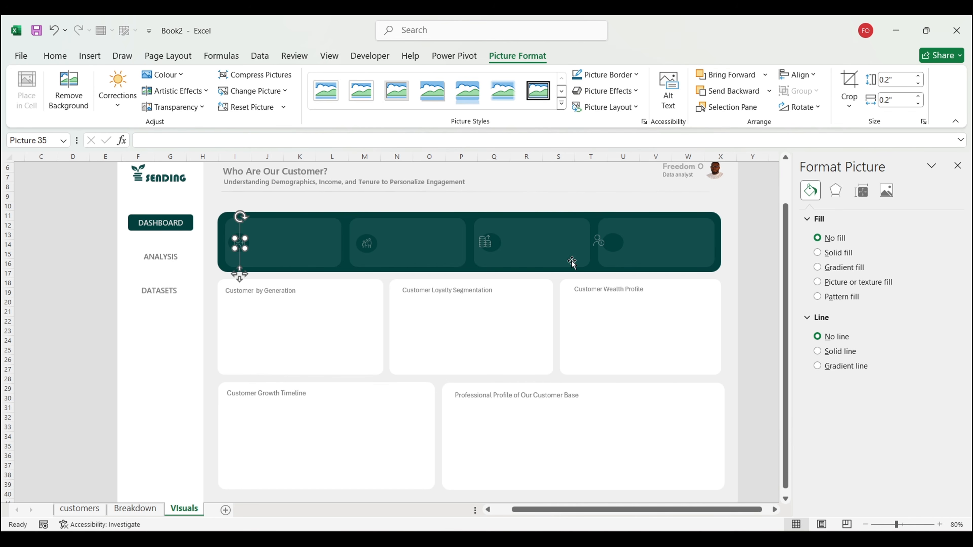
Step: Shrink the coins and fourth-card icons to 0.2 inches and position them in their cards
{"action": "left_click", "coordinate": [484, 246]}
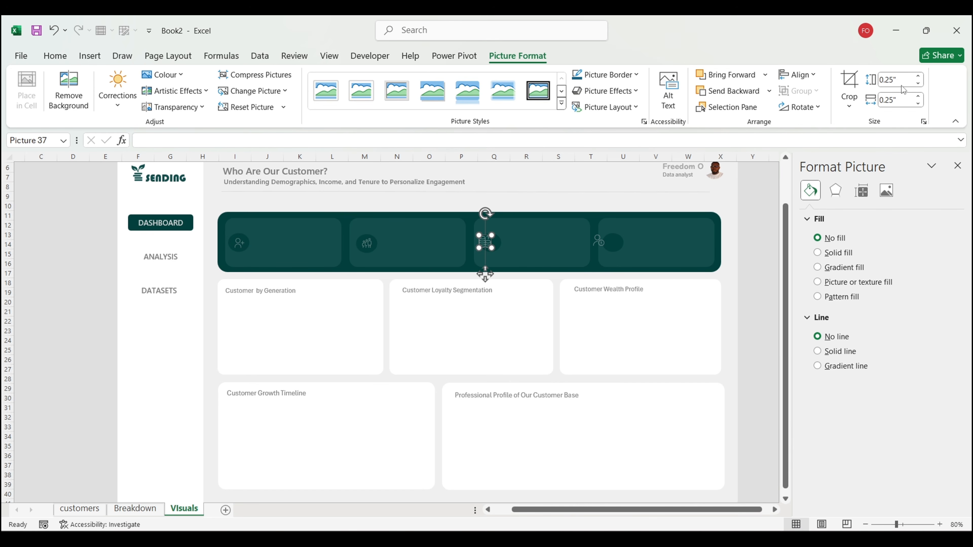
{"action": "left_click", "coordinate": [918, 82]}
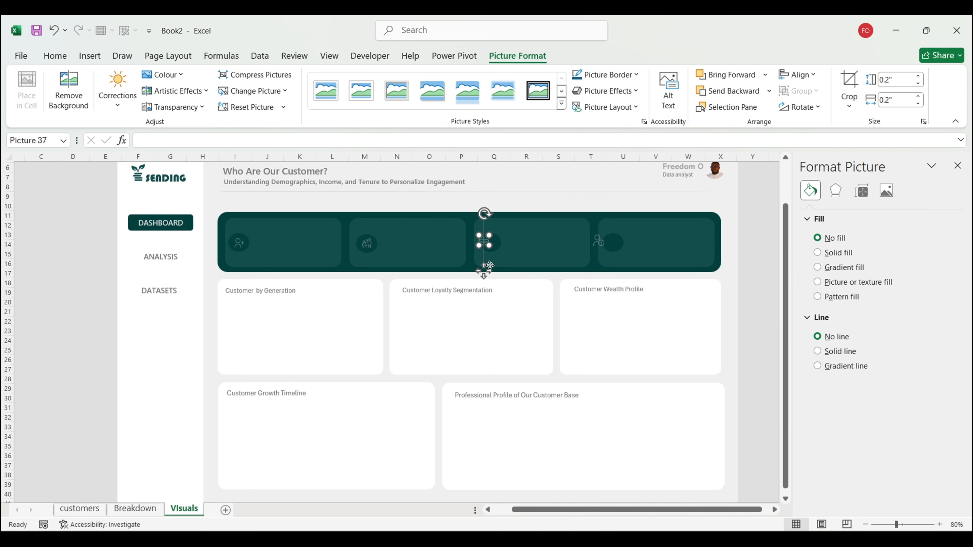
{"action": "left_click_drag", "start_coordinate": [484, 271], "coordinate": [493, 270]}
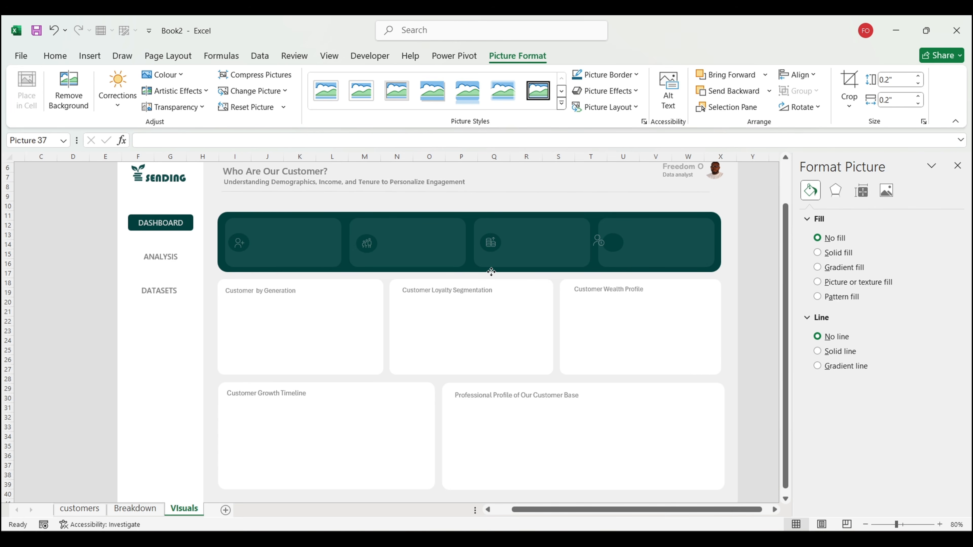
{"action": "left_click_drag", "start_coordinate": [491, 272], "coordinate": [491, 271]}
{"action": "left_click_drag", "start_coordinate": [600, 243], "coordinate": [341, 500]}
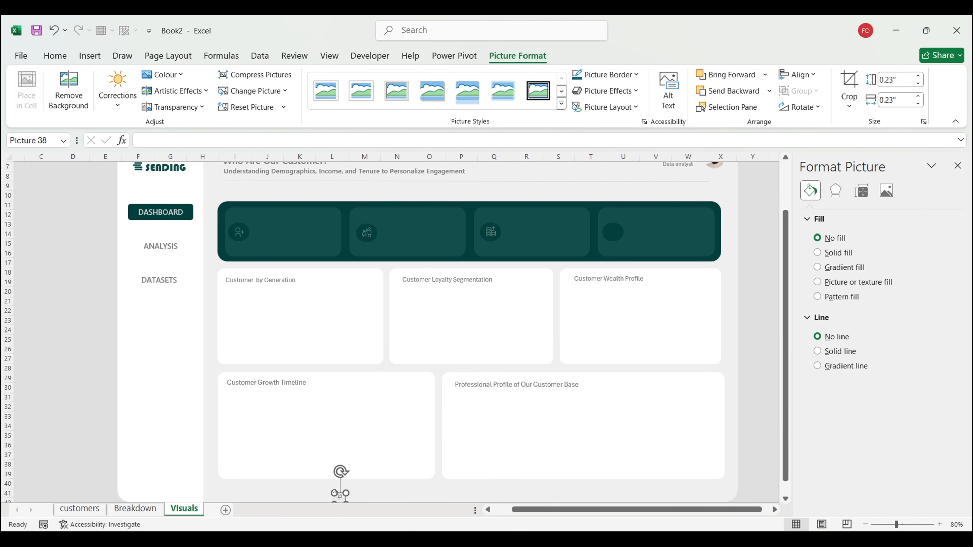
{"action": "left_click_drag", "start_coordinate": [341, 494], "coordinate": [614, 227]}
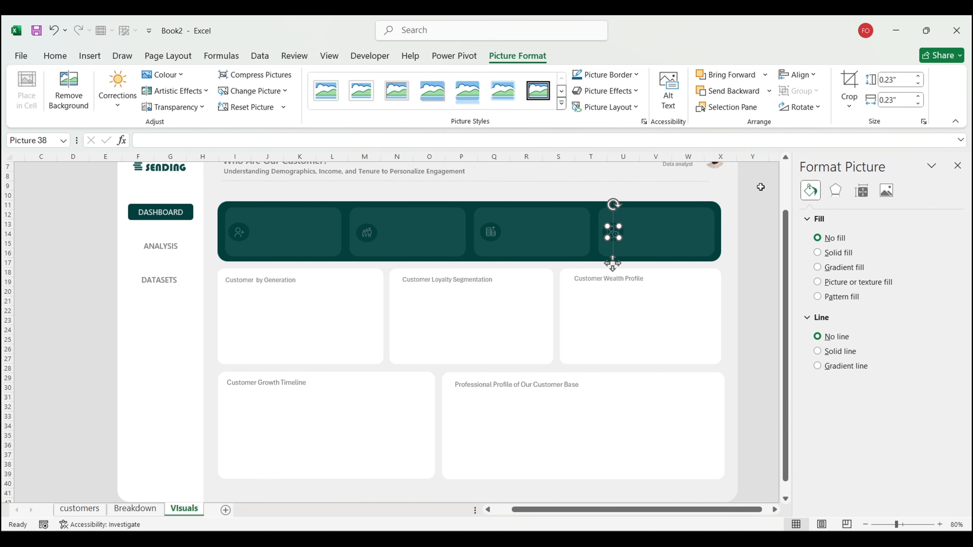
{"action": "left_click", "coordinate": [919, 83]}
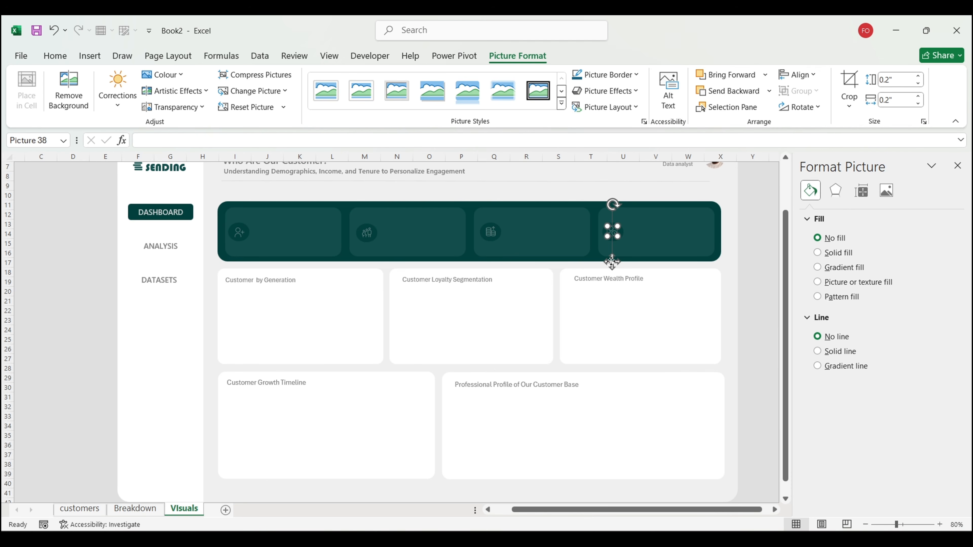
{"action": "left_click_drag", "start_coordinate": [611, 261], "coordinate": [613, 261]}
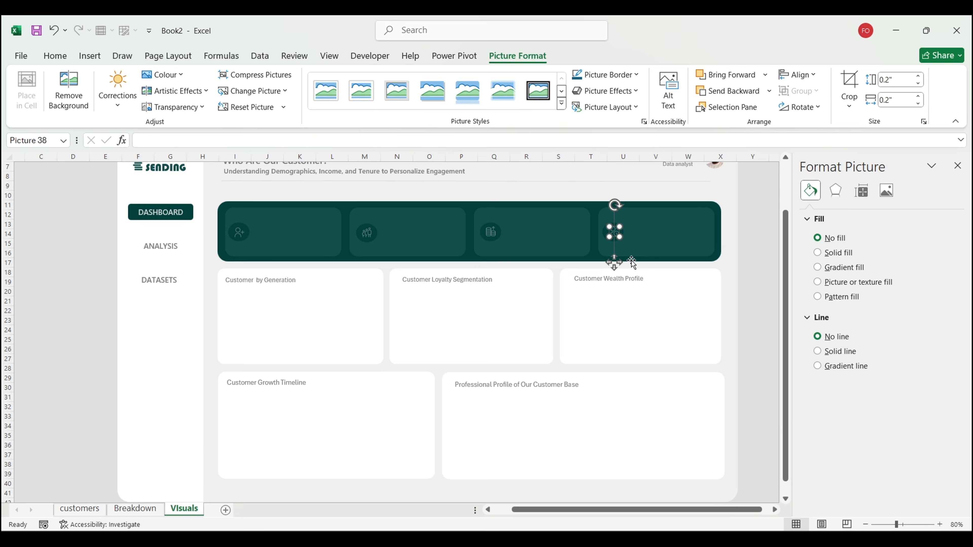
{"action": "left_click", "coordinate": [753, 301]}
{"action": "scroll", "coordinate": [754, 302], "scroll_direction": "up", "scroll_amount": 2}
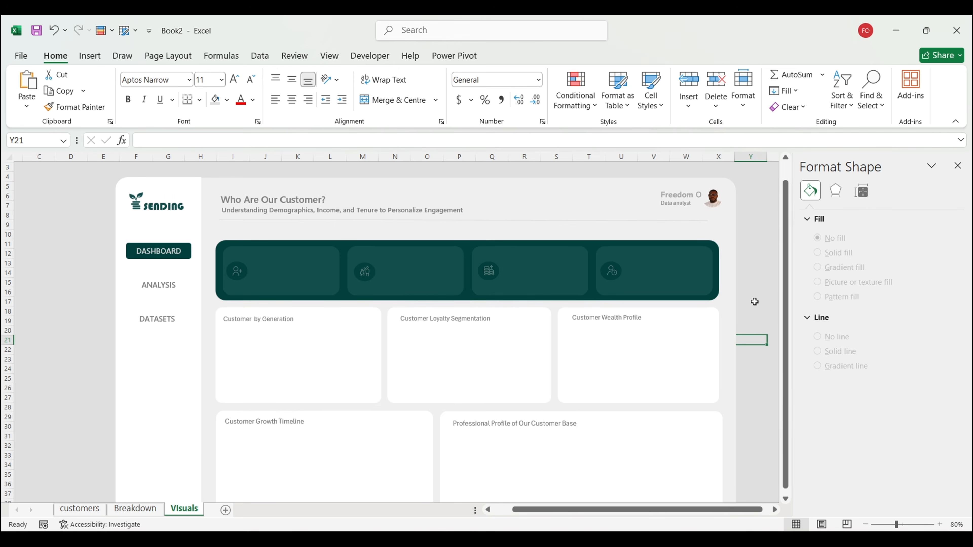
{"action": "scroll", "coordinate": [754, 302], "scroll_direction": "down", "scroll_amount": 1}
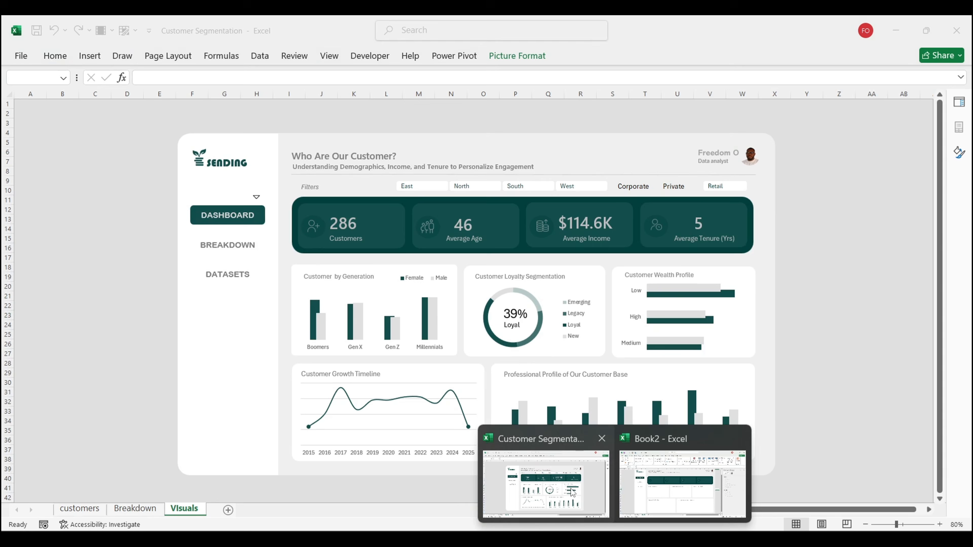
Step: In the Customer Segmentation workbook, select the Customers, Average Age, Average Income and Average Tenure label boxes
{"action": "left_click", "coordinate": [545, 481]}
{"action": "left_click", "coordinate": [873, 287]}
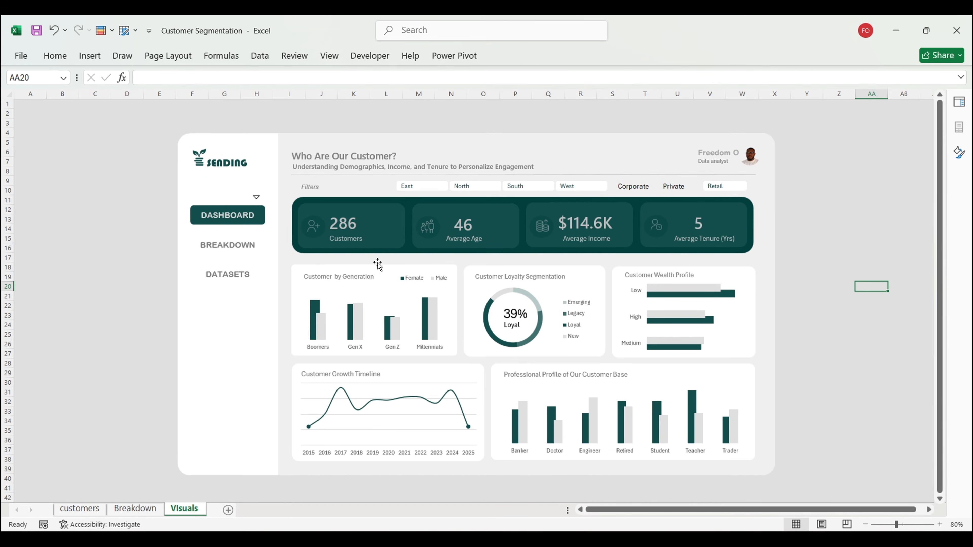
{"action": "left_click", "coordinate": [355, 239]}
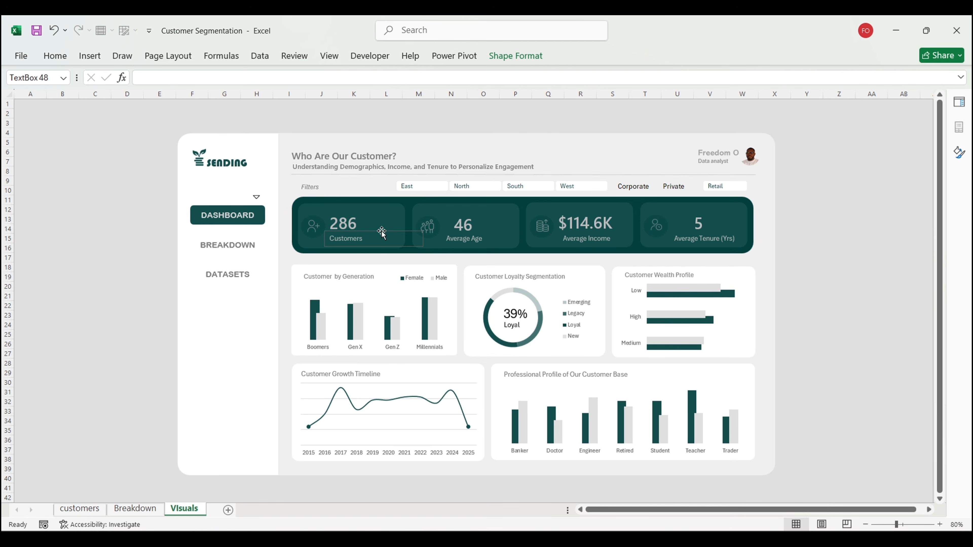
{"action": "left_click", "coordinate": [470, 241], "text": "ctrl"}
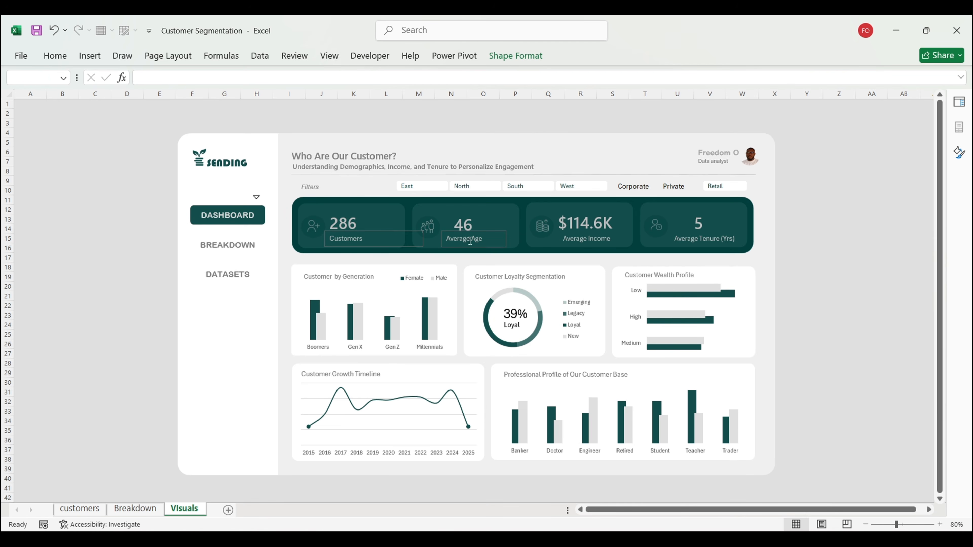
{"action": "left_click", "coordinate": [587, 236], "text": "ctrl"}
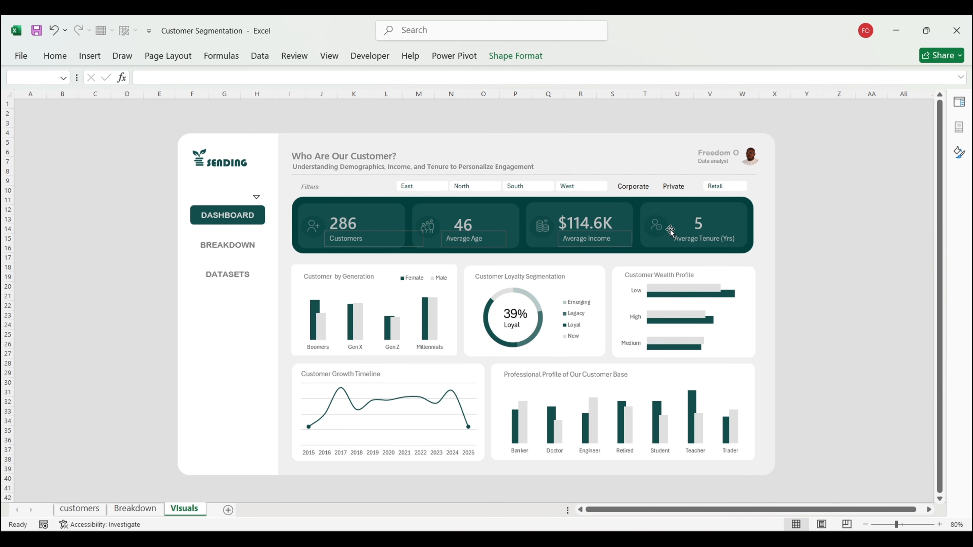
{"action": "left_click", "coordinate": [685, 242], "text": "ctrl"}
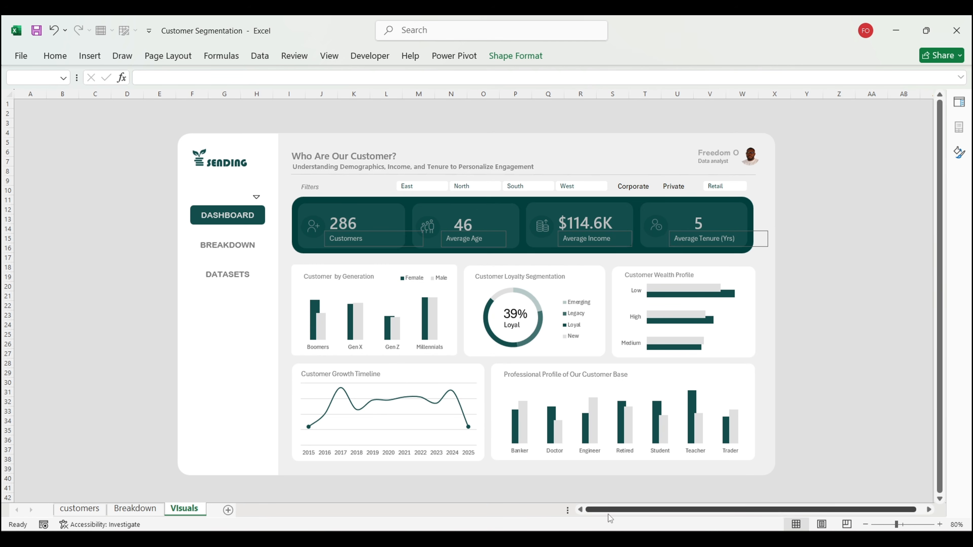
Step: Paste the four KPI labels into Book2 at D18 and move them up into the KPI cards
{"action": "mouse_move", "coordinate": [651, 523]}
{"action": "left_click", "coordinate": [678, 491]}
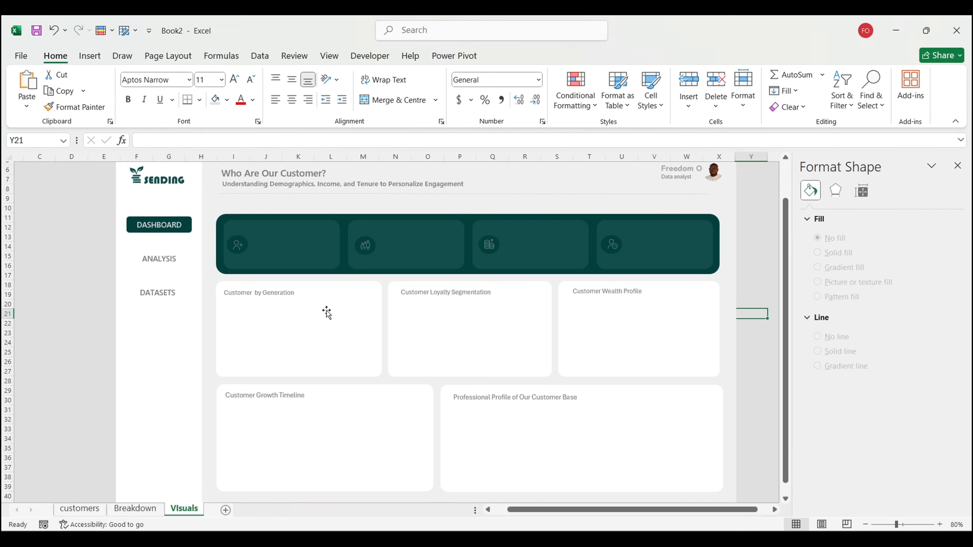
{"action": "left_click", "coordinate": [73, 285]}
{"action": "key", "text": "ctrl+v"}
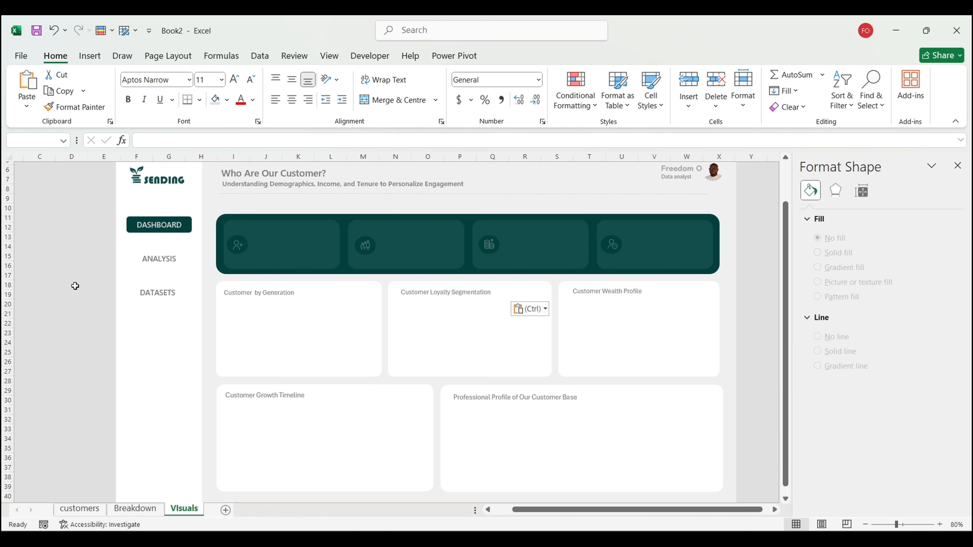
{"action": "left_click_drag", "start_coordinate": [96, 299], "coordinate": [298, 268]}
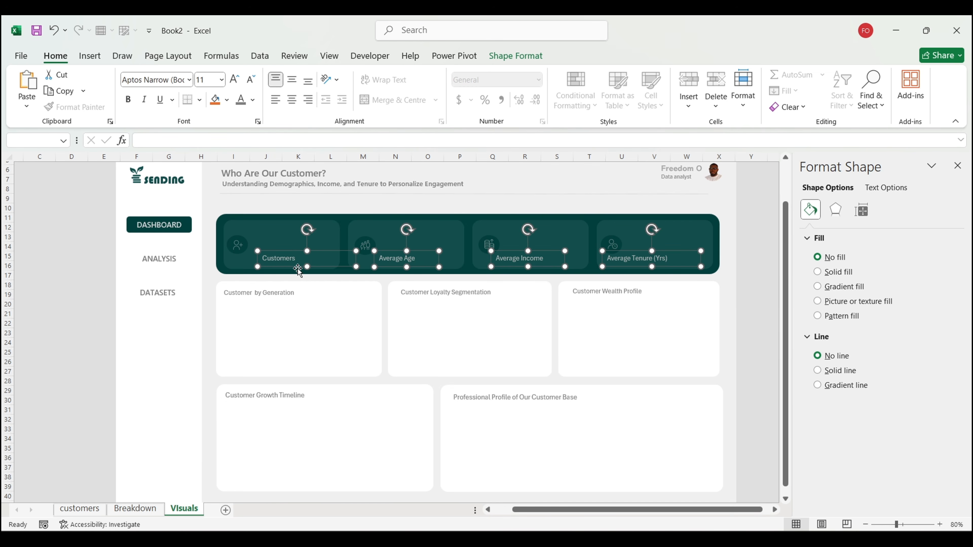
Step: Nudge each label (Customers, Average Age, Average Income, Average Tenure (Yrs)) into position within its card
{"action": "left_click", "coordinate": [757, 325]}
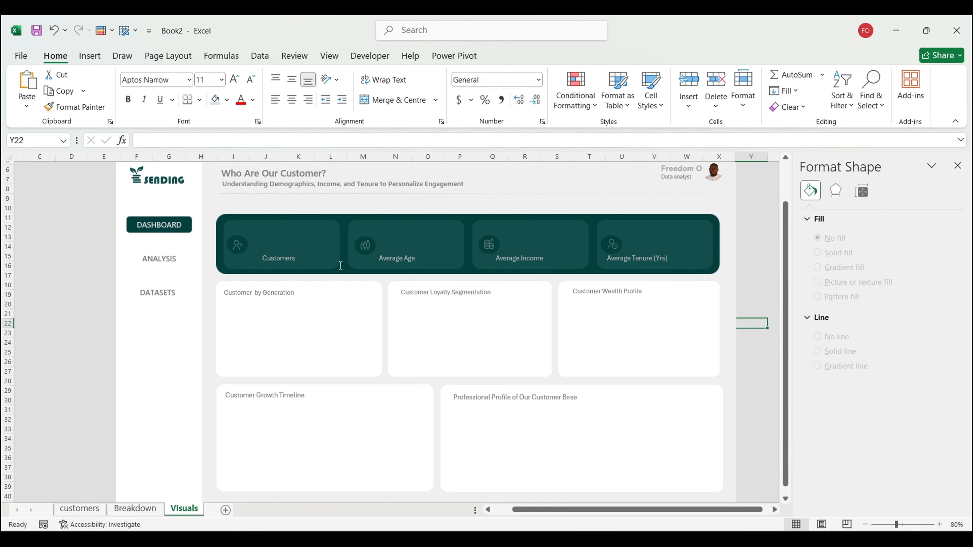
{"action": "left_click", "coordinate": [295, 260]}
{"action": "left_click_drag", "start_coordinate": [295, 267], "coordinate": [287, 266]}
{"action": "left_click", "coordinate": [405, 257]}
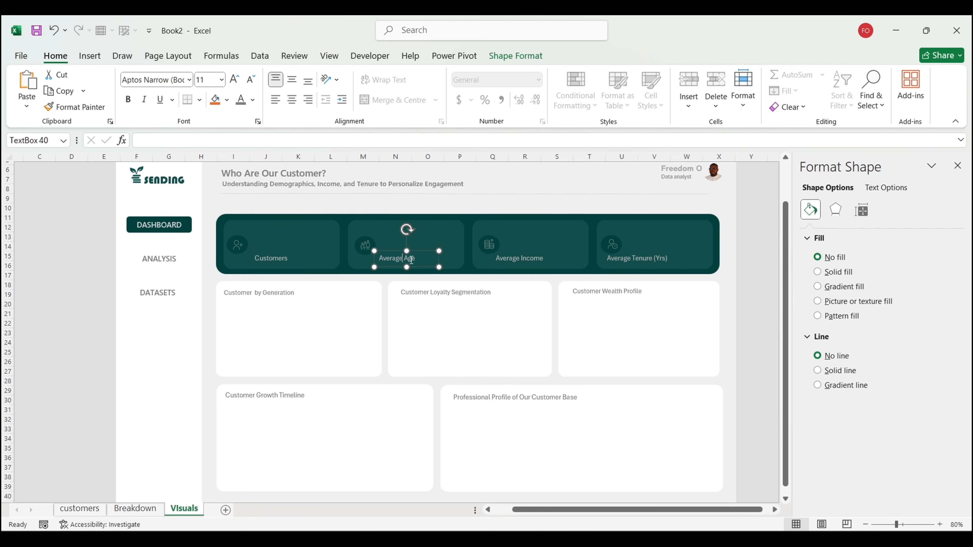
{"action": "left_click_drag", "start_coordinate": [419, 267], "coordinate": [426, 267]}
{"action": "left_click", "coordinate": [536, 262]}
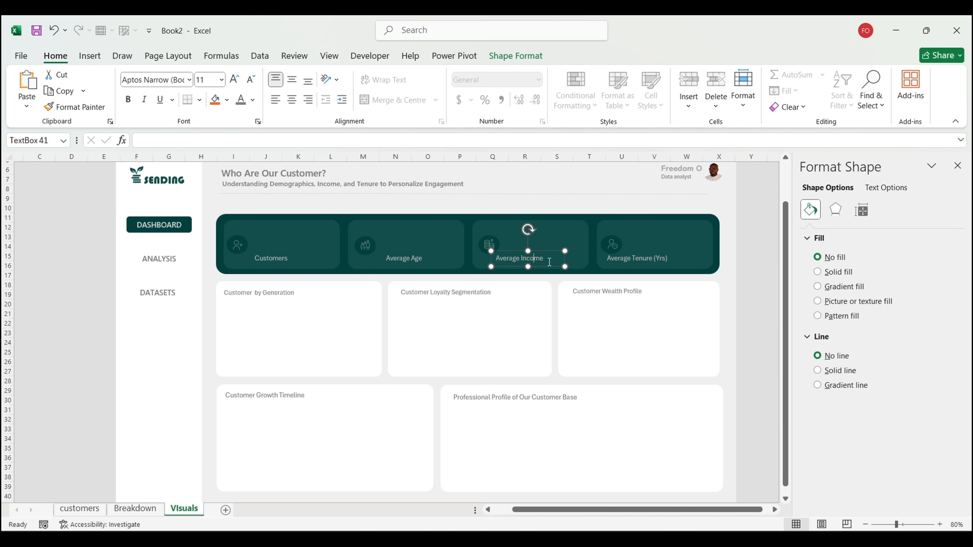
{"action": "left_click_drag", "start_coordinate": [551, 268], "coordinate": [561, 268]}
{"action": "left_click", "coordinate": [636, 262]}
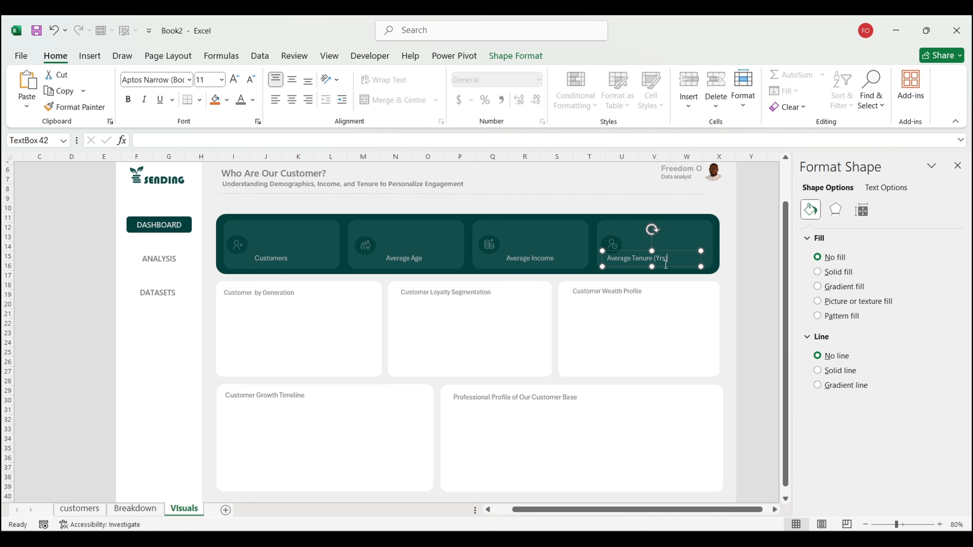
{"action": "left_click_drag", "start_coordinate": [668, 270], "coordinate": [685, 266]}
Step: Deselect the labels, collapse the ribbon and close the Format Shape pane to view the whole dashboard
{"action": "left_click", "coordinate": [747, 351]}
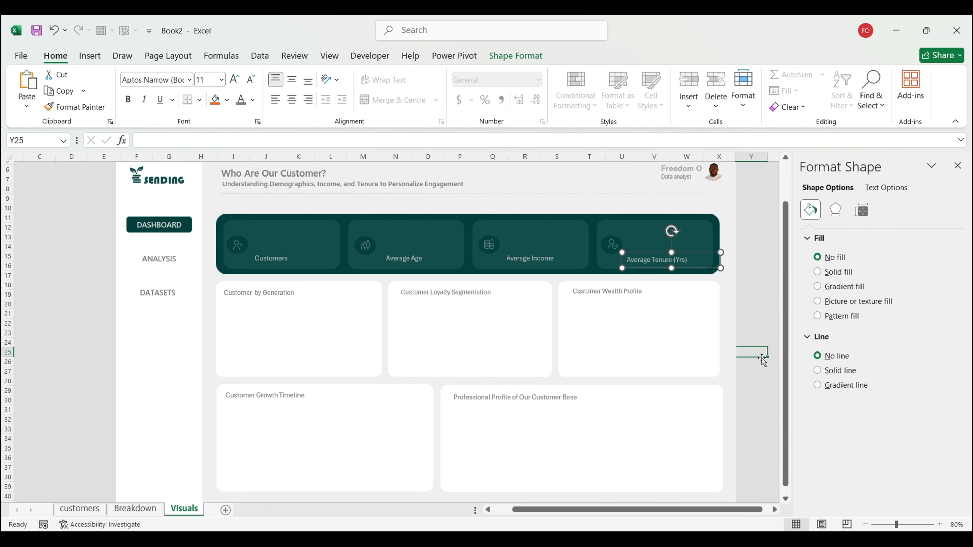
{"action": "left_click", "coordinate": [955, 115]}
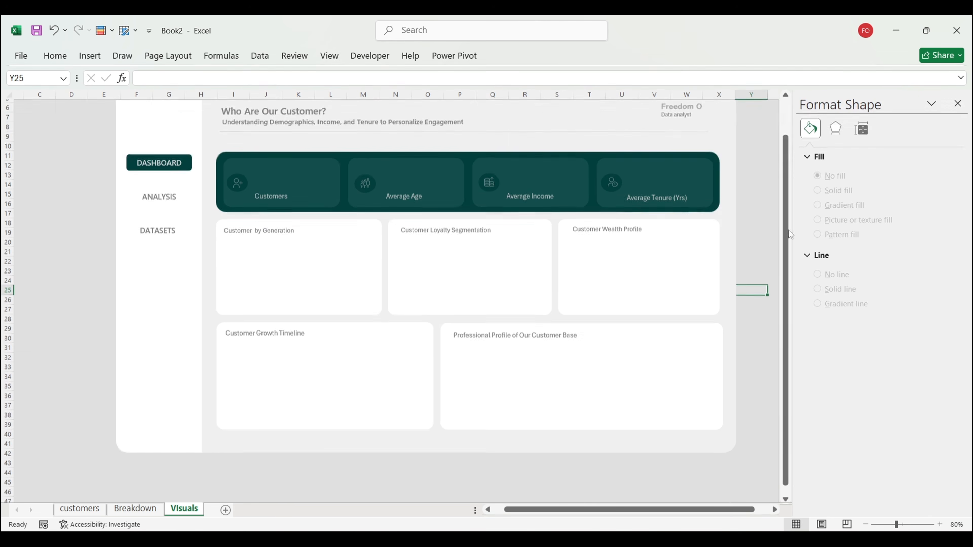
{"action": "scroll", "coordinate": [764, 215], "scroll_direction": "up", "scroll_amount": 2}
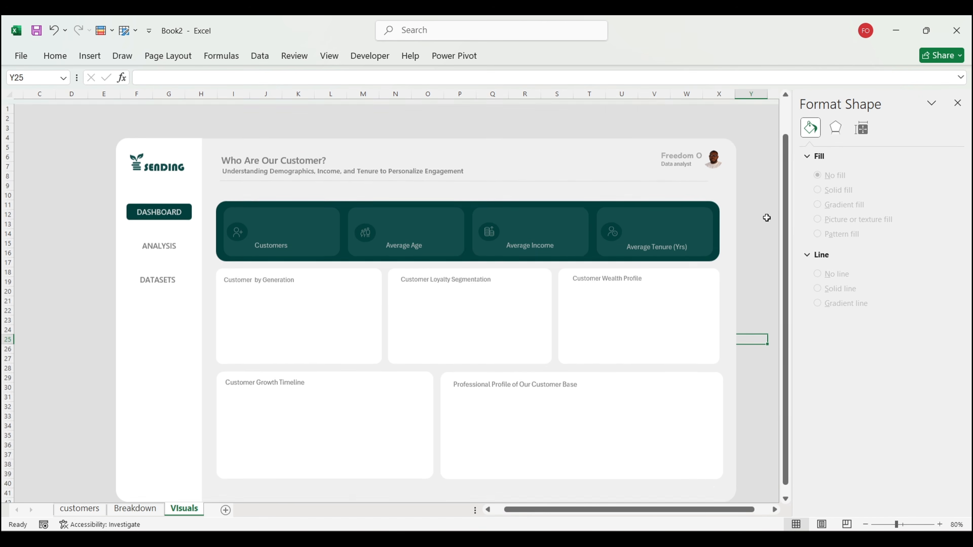
{"action": "left_click", "coordinate": [958, 102]}
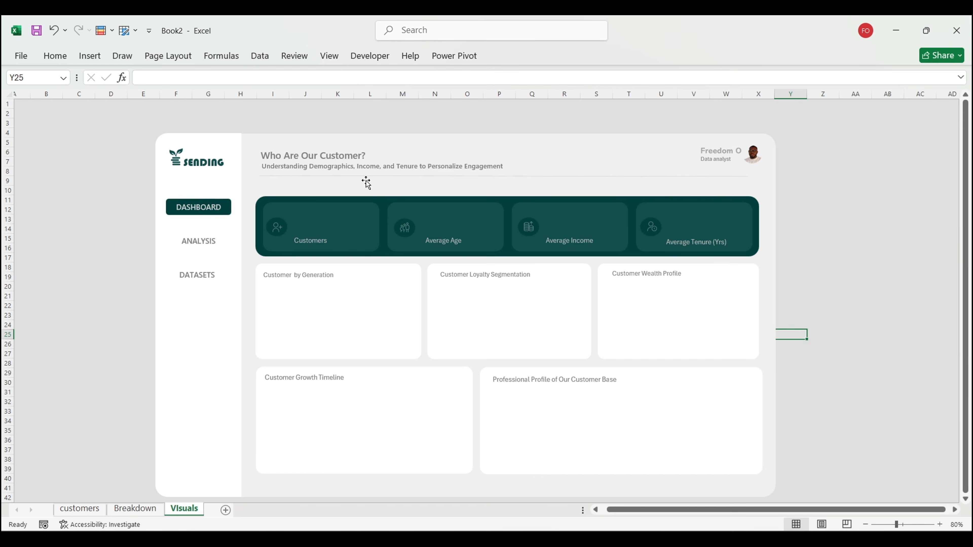
Step: On the Breakdown sheet, check the KPI values in B5, D5, G5, J5, J12 and J13
{"action": "left_click", "coordinate": [199, 243]}
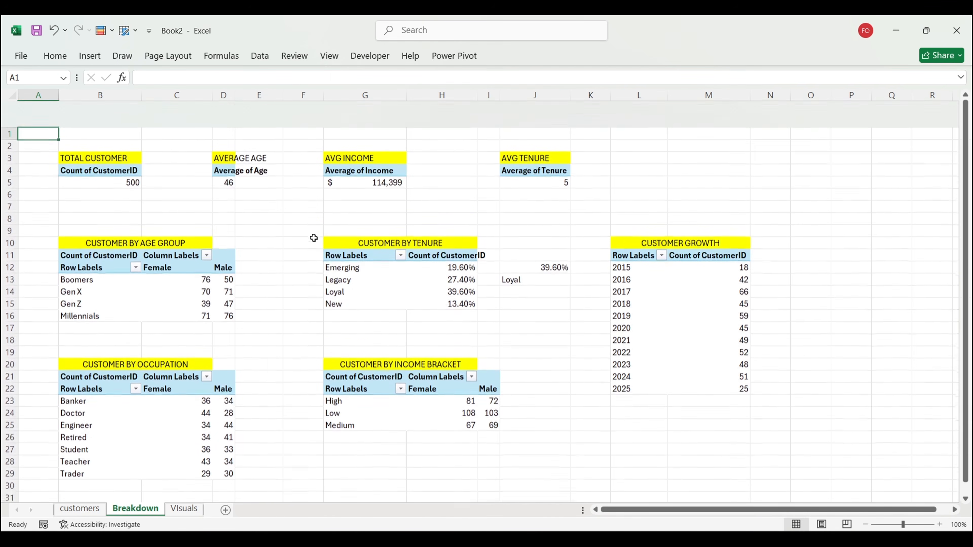
{"action": "left_click", "coordinate": [125, 155]}
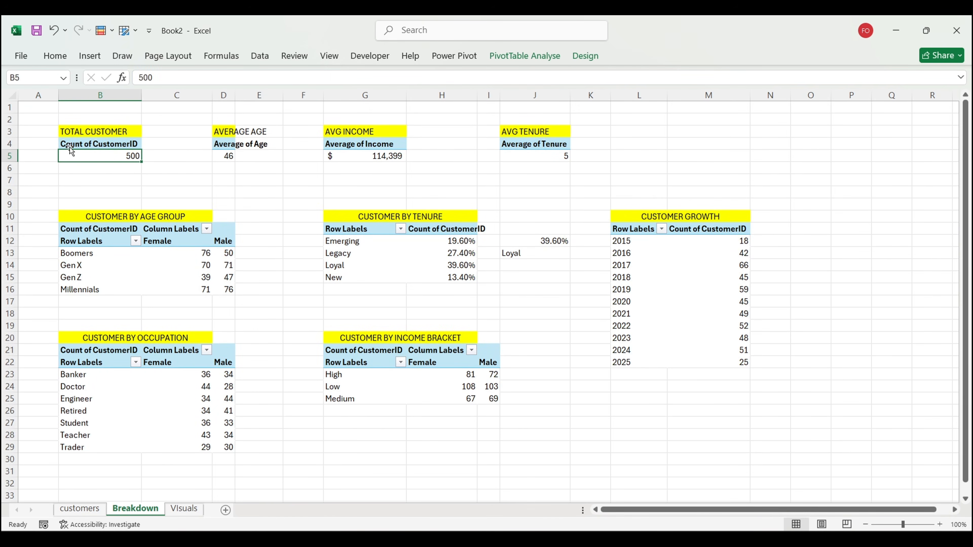
{"action": "left_click", "coordinate": [225, 157]}
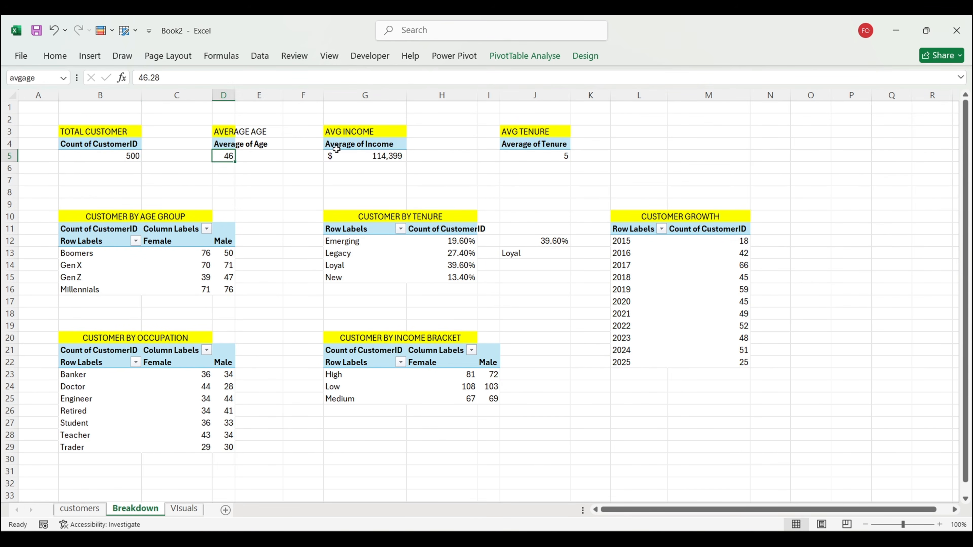
{"action": "left_click", "coordinate": [370, 155]}
{"action": "left_click", "coordinate": [537, 155]}
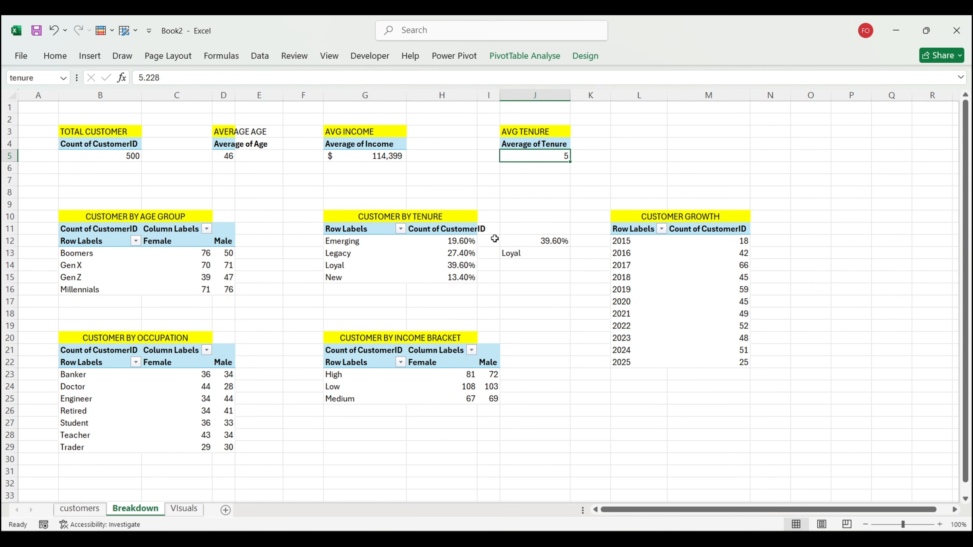
{"action": "left_click", "coordinate": [530, 245]}
{"action": "left_click", "coordinate": [526, 254]}
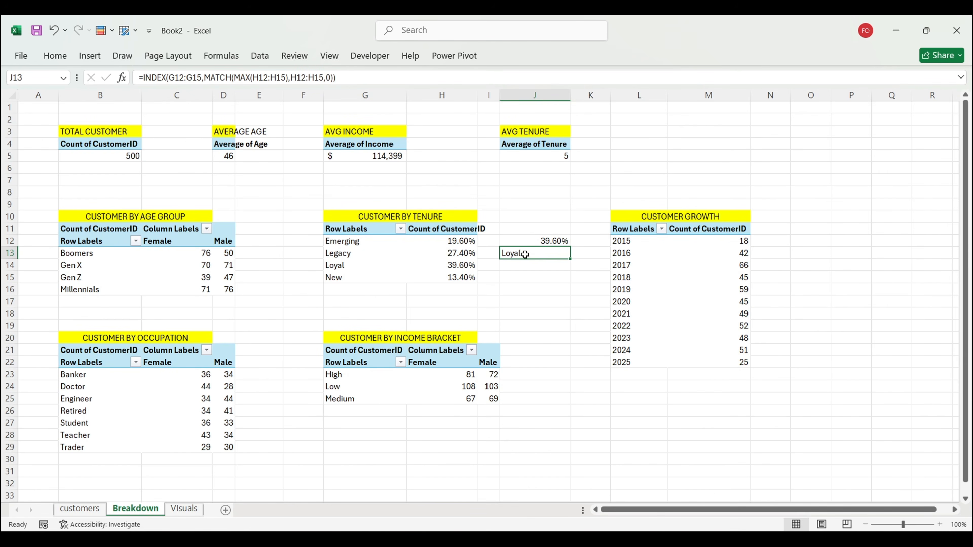
Step: Name cell J12 (39.60%) MAXTENURE in the Name Box, then visit Visuals and return to Breakdown
{"action": "left_click", "coordinate": [14, 75]}
{"action": "type", "text": "MAXTENURE"}
{"action": "key", "text": "Return"}
{"action": "left_click", "coordinate": [515, 241]}
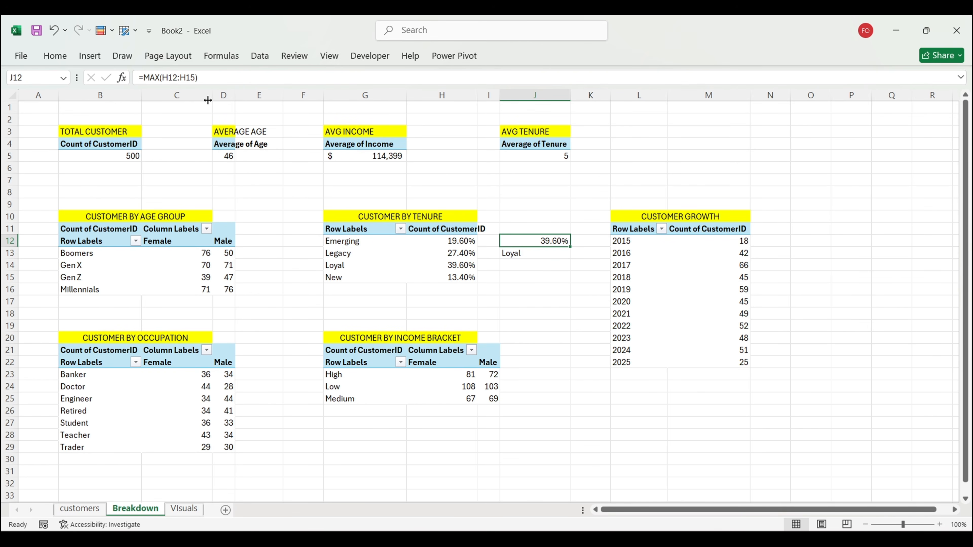
{"action": "left_click", "coordinate": [41, 79]}
{"action": "type", "text": "M"}
{"action": "type", "text": "AXTENUREVA"}
{"action": "key", "text": "Return"}
{"action": "left_click", "coordinate": [181, 513]}
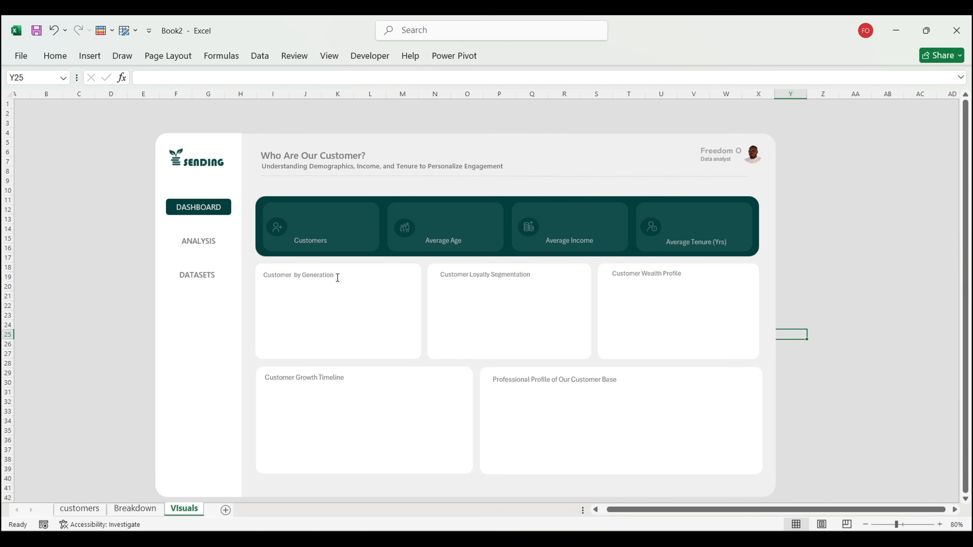
{"action": "left_click", "coordinate": [135, 509]}
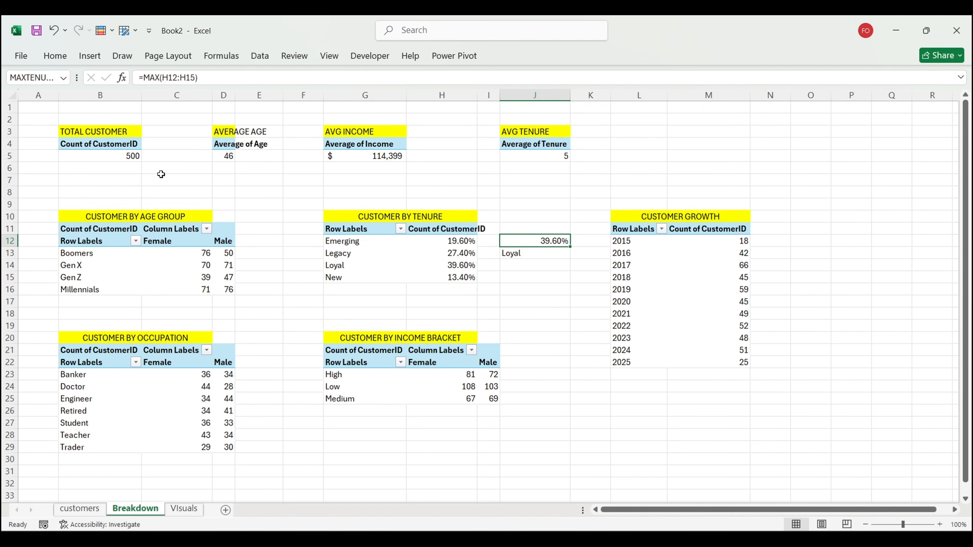
Step: On the Visuals sheet, draw a text box left of the dashboard linked to =customert, showing 500
{"action": "left_click", "coordinate": [184, 509]}
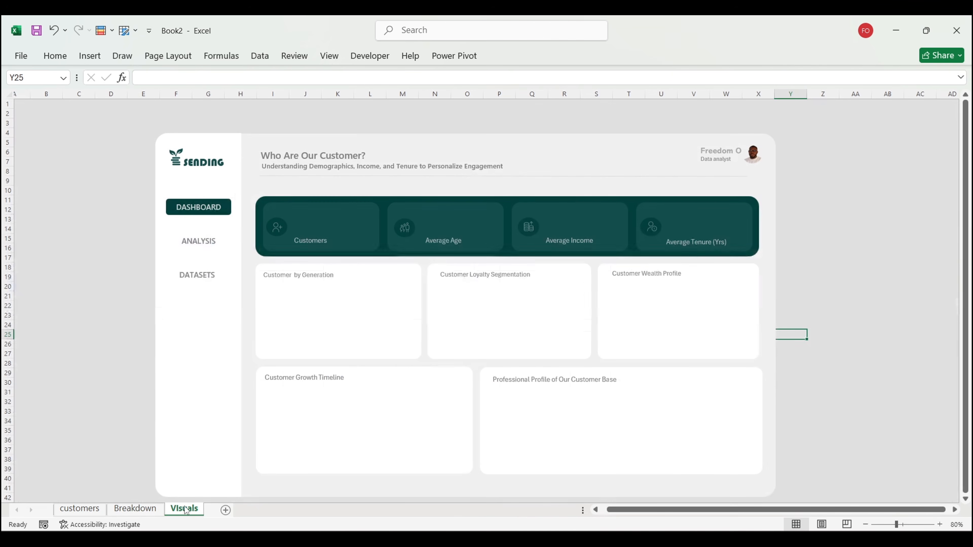
{"action": "left_click", "coordinate": [87, 54]}
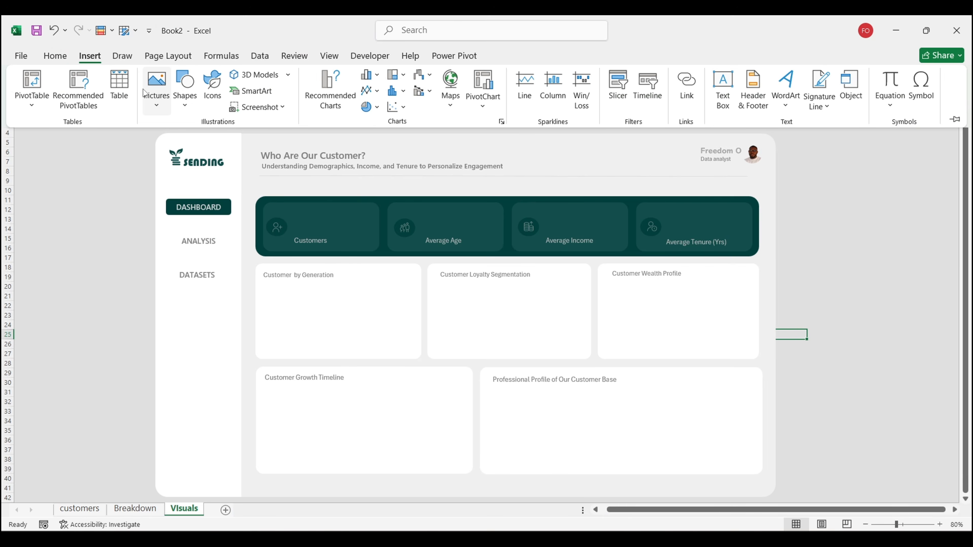
{"action": "left_click", "coordinate": [185, 109]}
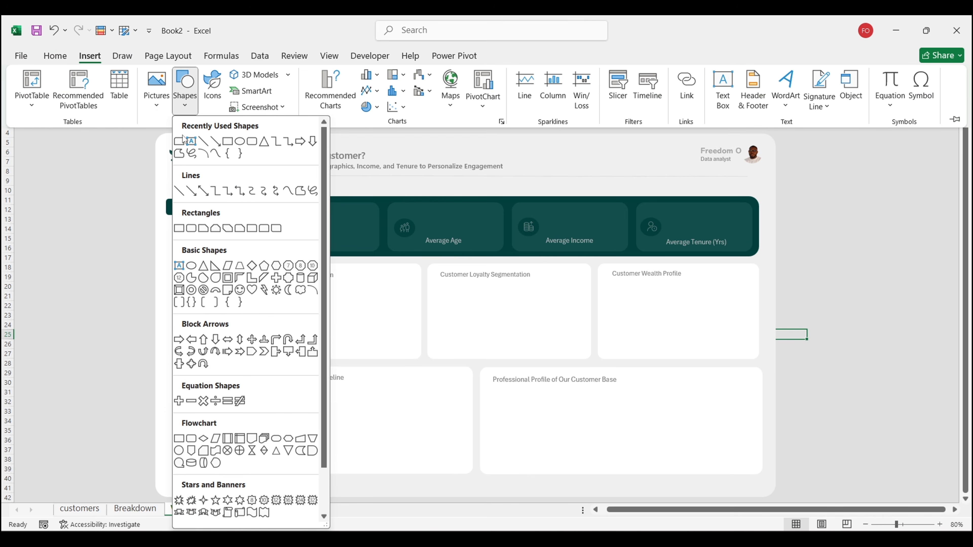
{"action": "left_click", "coordinate": [192, 141]}
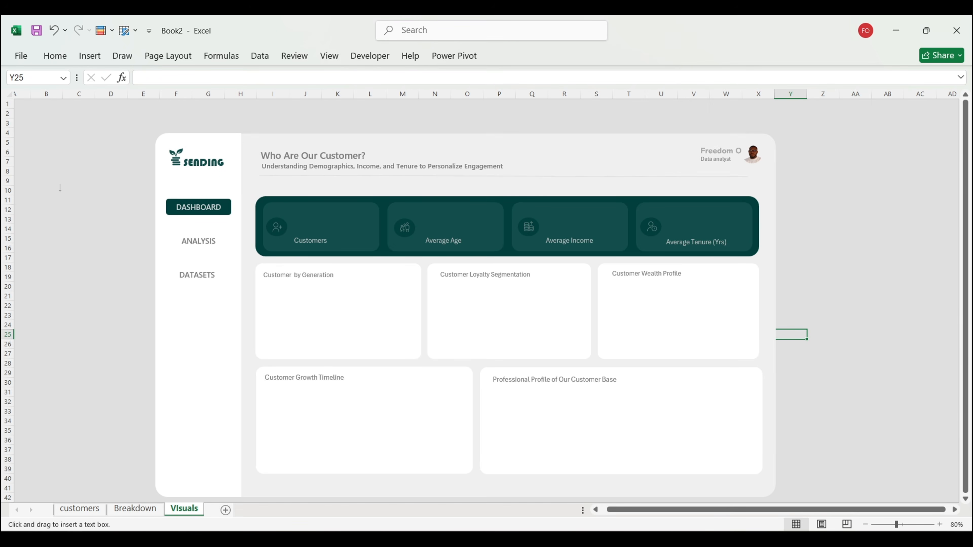
{"action": "left_click_drag", "start_coordinate": [56, 189], "coordinate": [98, 213]}
{"action": "left_click", "coordinate": [152, 76]}
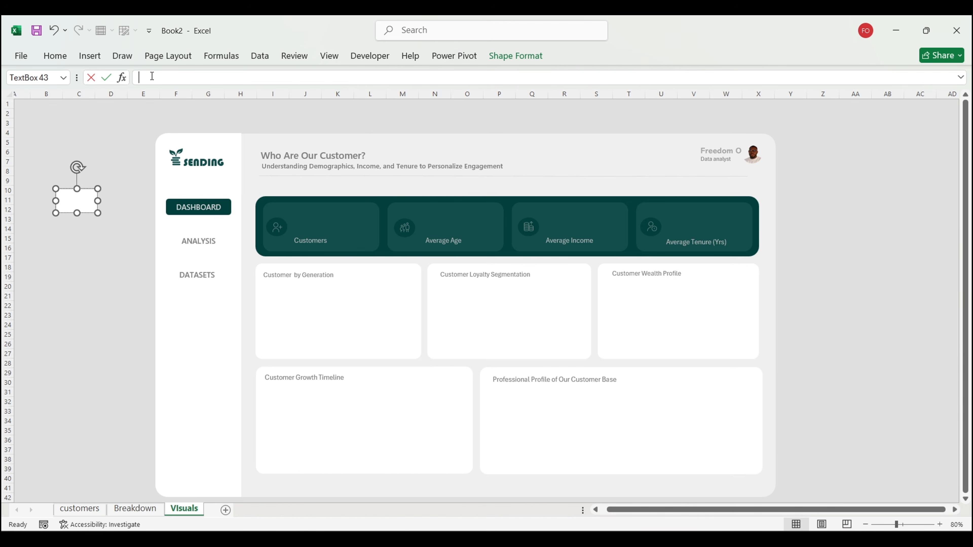
{"action": "type", "text": "=CUST"}
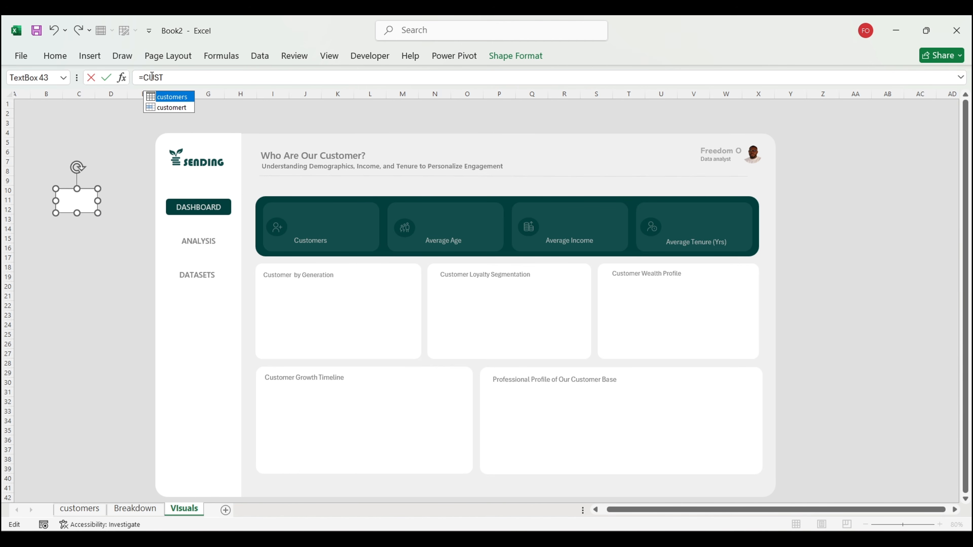
{"action": "double_click", "coordinate": [170, 108]}
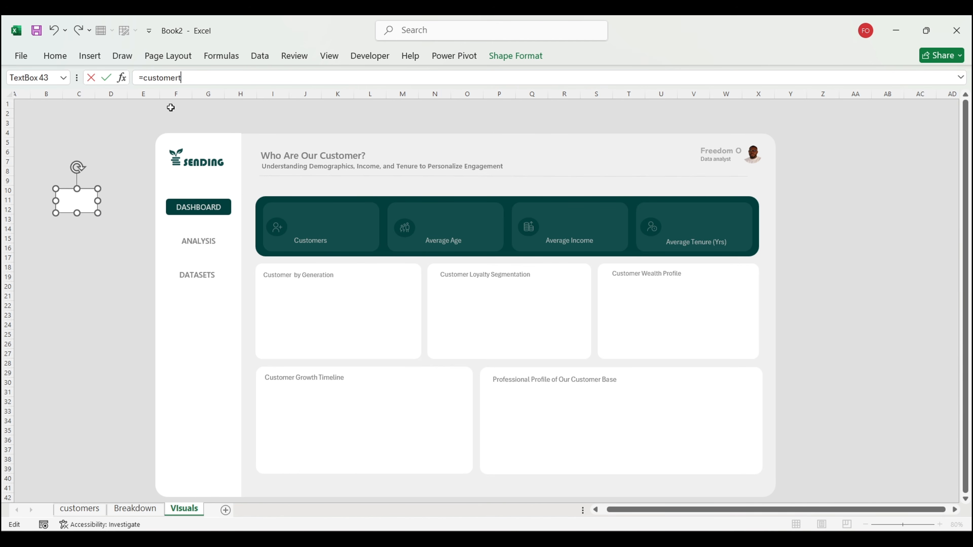
{"action": "key", "text": "Return"}
Step: Format the 500 in Segoe UI Semibold at size 24, with the ribbon pinned open
{"action": "left_click", "coordinate": [55, 57]}
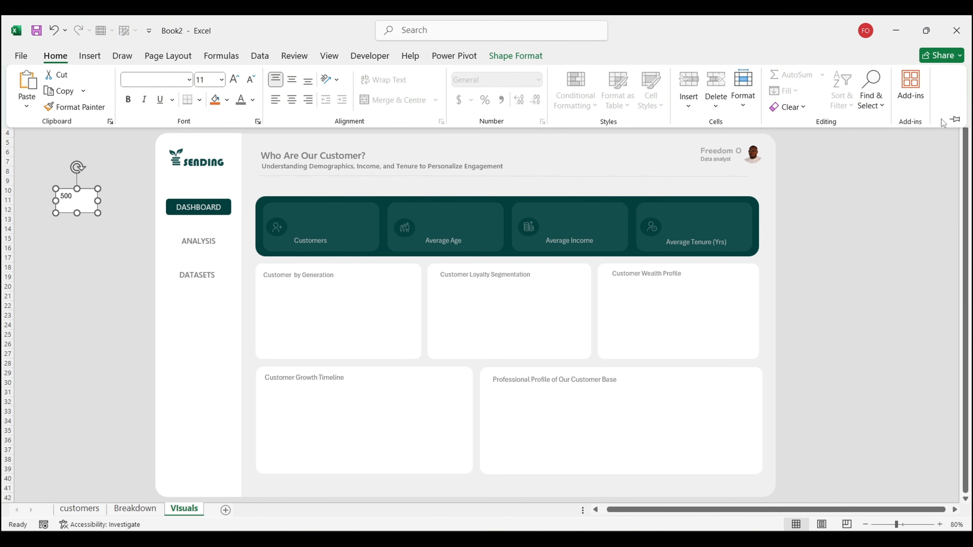
{"action": "left_click", "coordinate": [955, 120]}
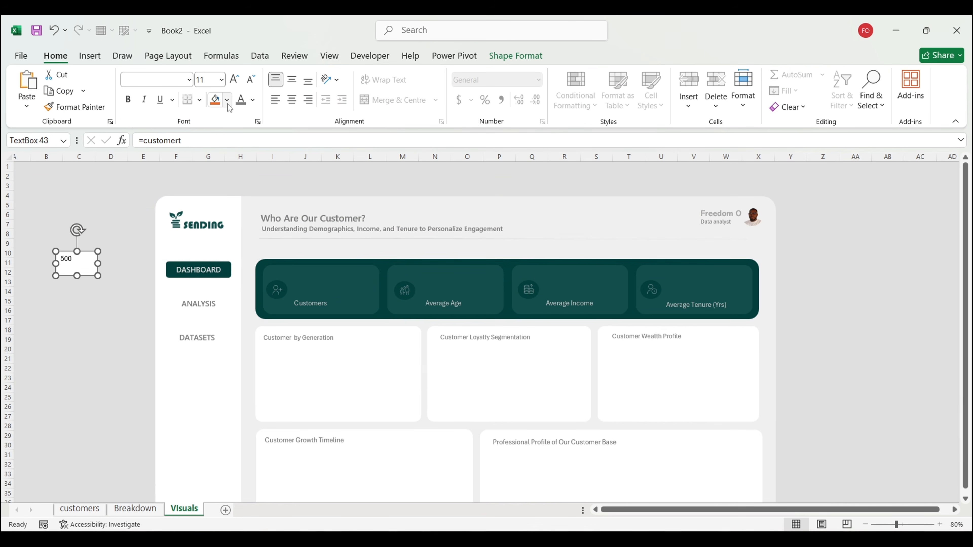
{"action": "left_click", "coordinate": [188, 79]}
{"action": "key", "text": "Escape"}
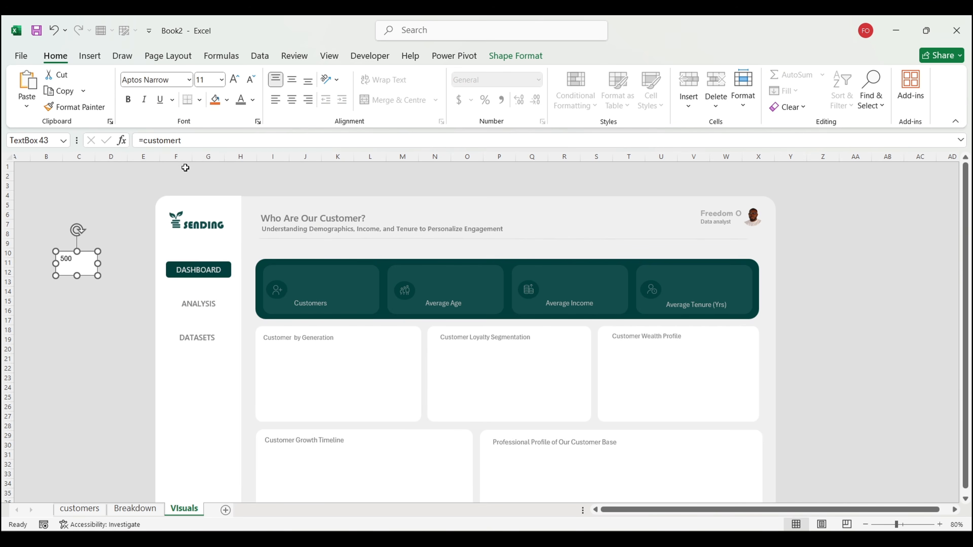
{"action": "left_click", "coordinate": [234, 79]}
{"action": "left_click", "coordinate": [235, 79]}
{"action": "left_click", "coordinate": [235, 79]}
{"action": "left_click", "coordinate": [235, 79]}
{"action": "left_click", "coordinate": [188, 79]}
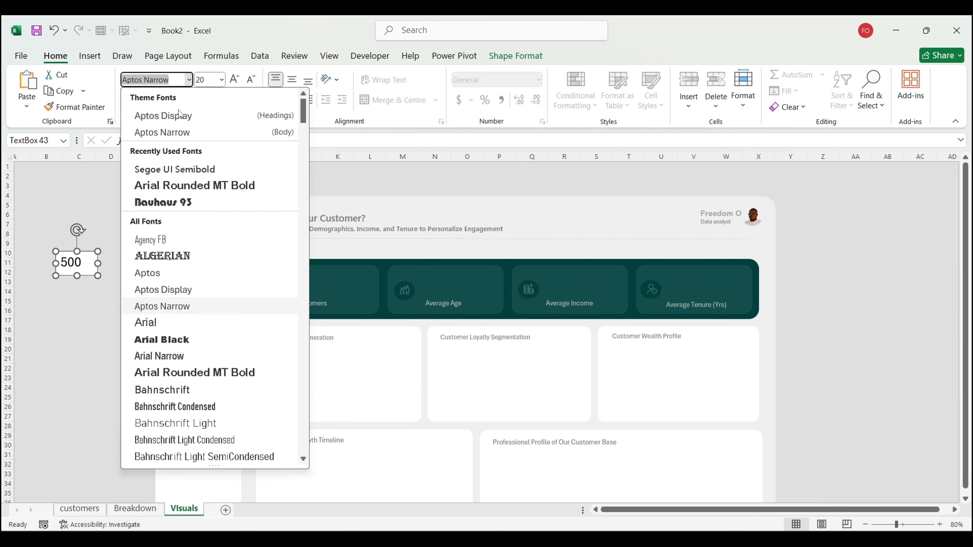
{"action": "left_click", "coordinate": [180, 169]}
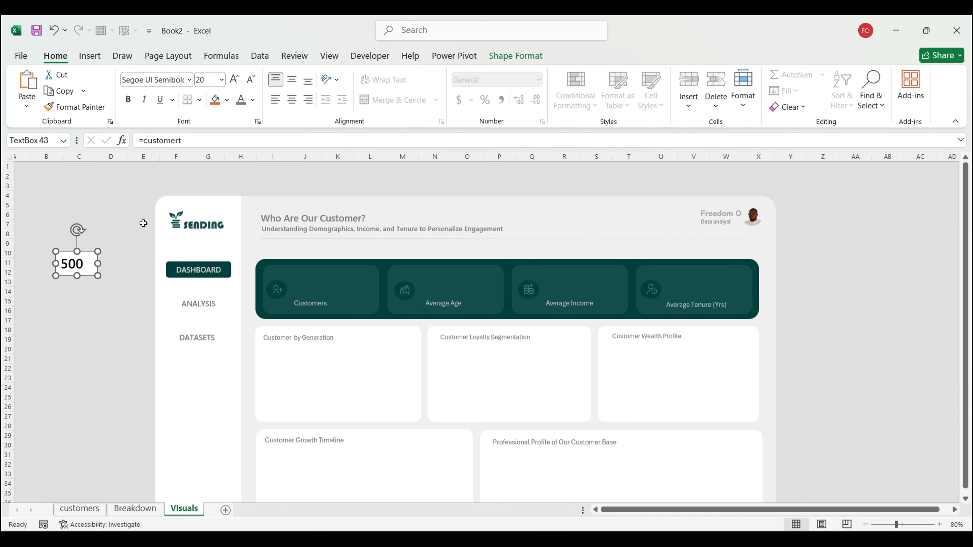
{"action": "left_click", "coordinate": [234, 79]}
{"action": "left_click", "coordinate": [234, 79]}
Step: Give the text box no fill and no outline in Format Shape
{"action": "left_click", "coordinate": [528, 59]}
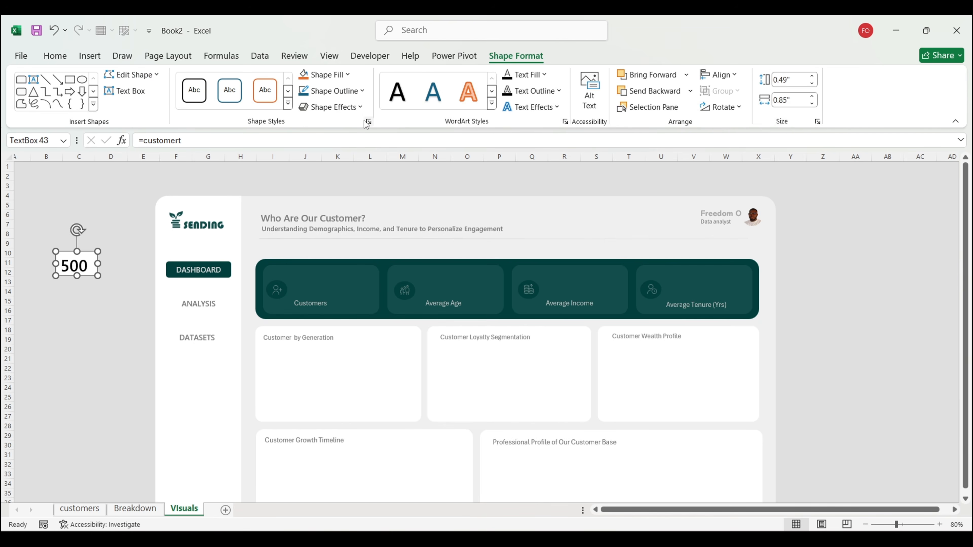
{"action": "left_click", "coordinate": [368, 122]}
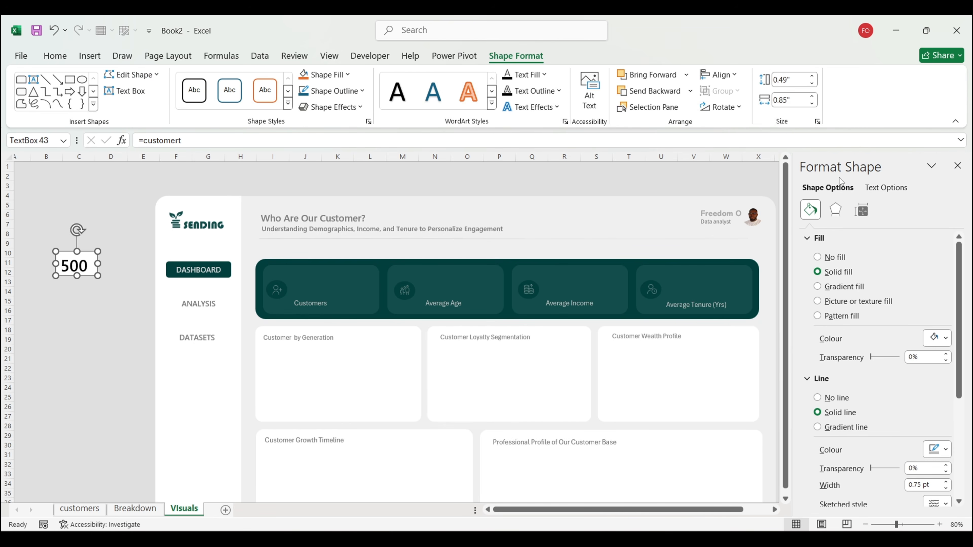
{"action": "left_click", "coordinate": [834, 257]}
{"action": "left_click", "coordinate": [839, 357]}
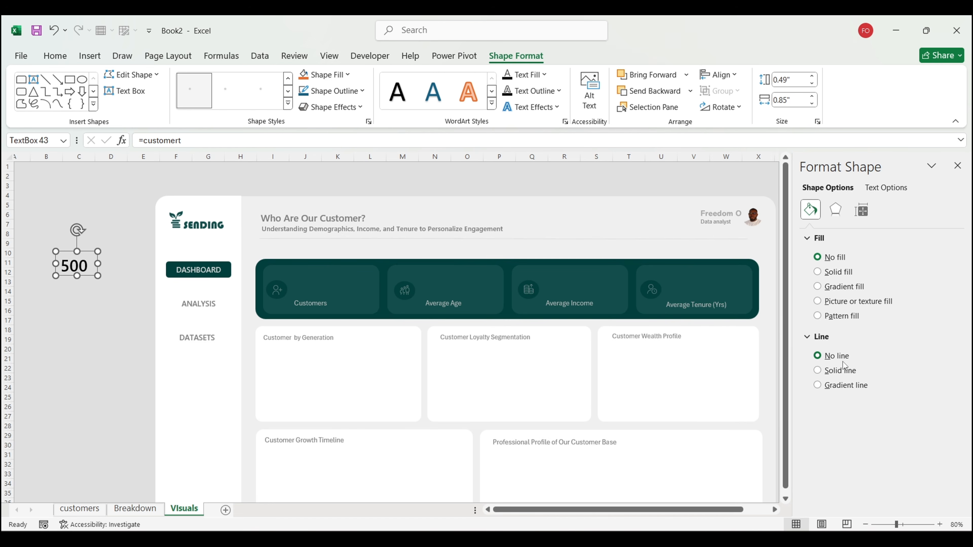
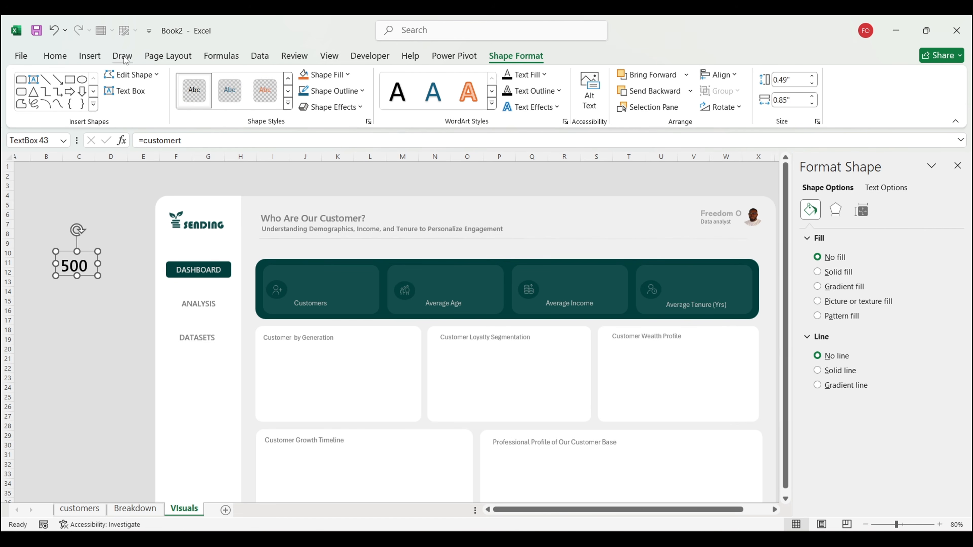
Step: Recolour the 500 customer count white and move its text box onto the Customers card
{"action": "left_click", "coordinate": [55, 56]}
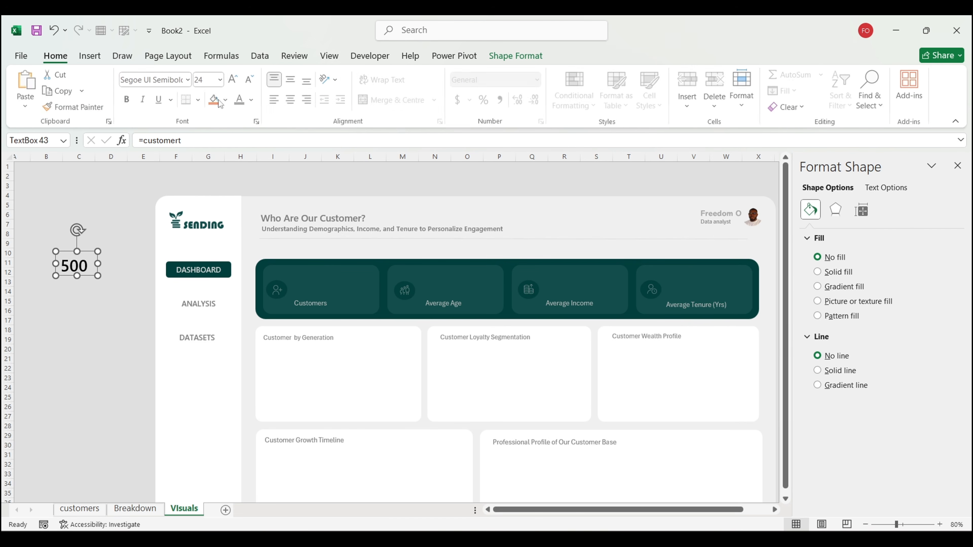
{"action": "left_click", "coordinate": [253, 100]}
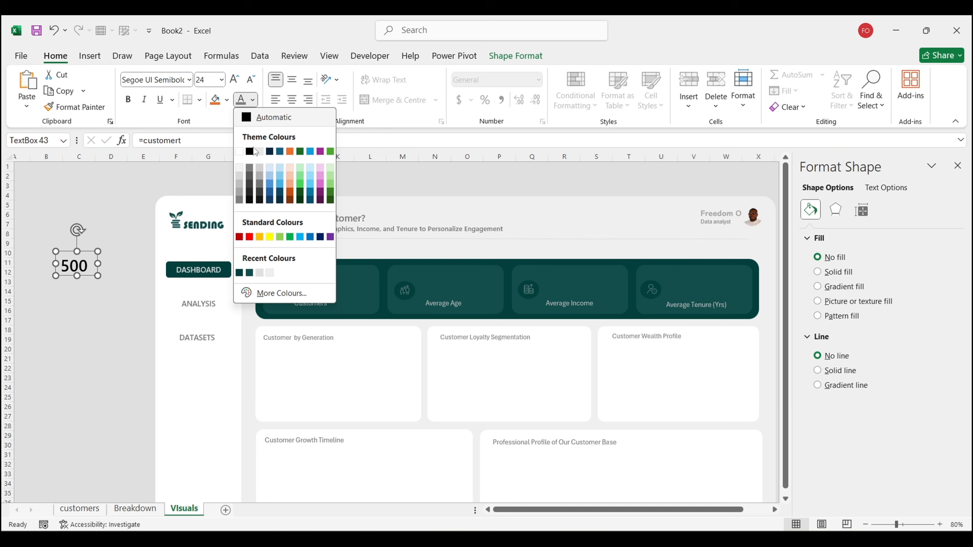
{"action": "left_click", "coordinate": [239, 185]}
{"action": "left_click_drag", "start_coordinate": [85, 256], "coordinate": [450, 275]}
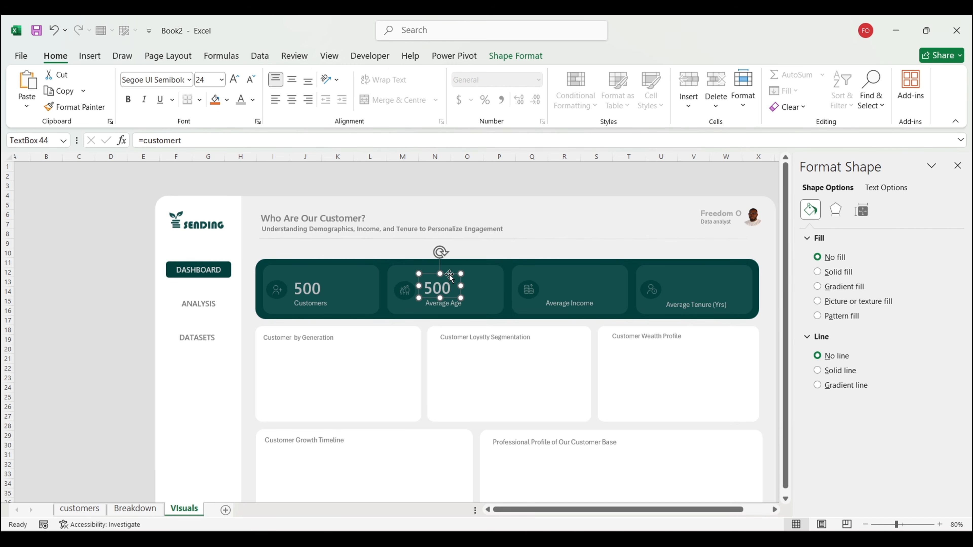
Step: Relink the copied text box to =avgage so the Average Age card shows 46
{"action": "double_click", "coordinate": [198, 138]}
{"action": "type", "text": "AVAGE"}
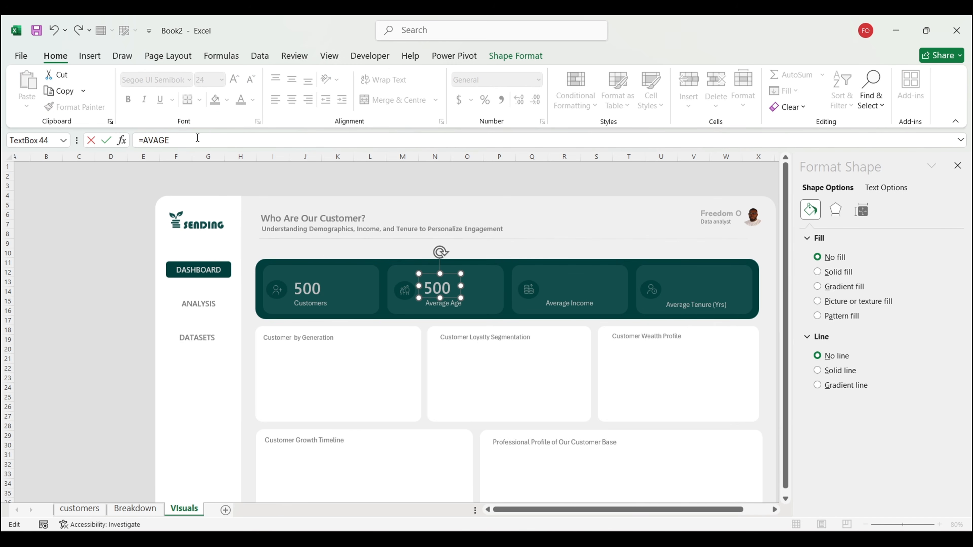
{"action": "key", "text": "BackSpace"}
{"action": "key", "text": "BackSpace"}
{"action": "type", "text": "av"}
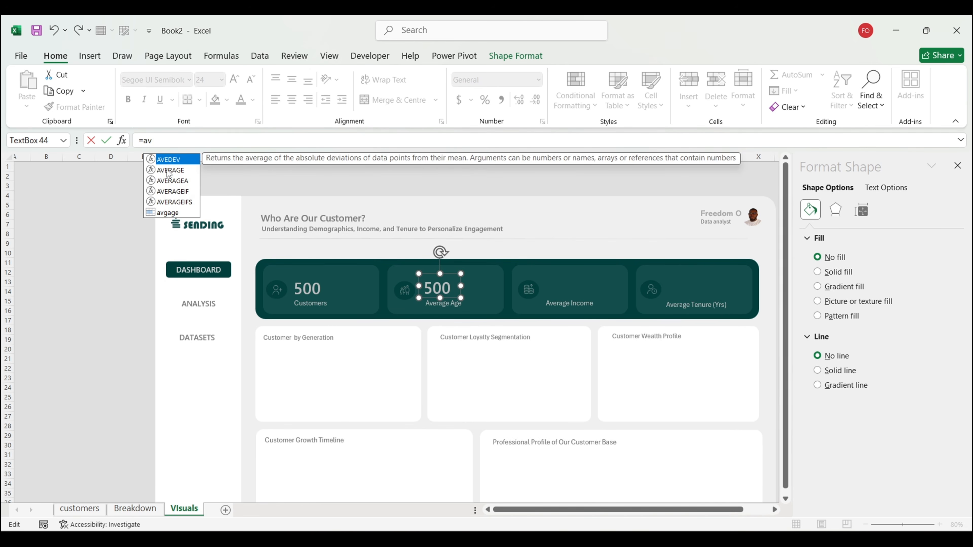
{"action": "double_click", "coordinate": [168, 212]}
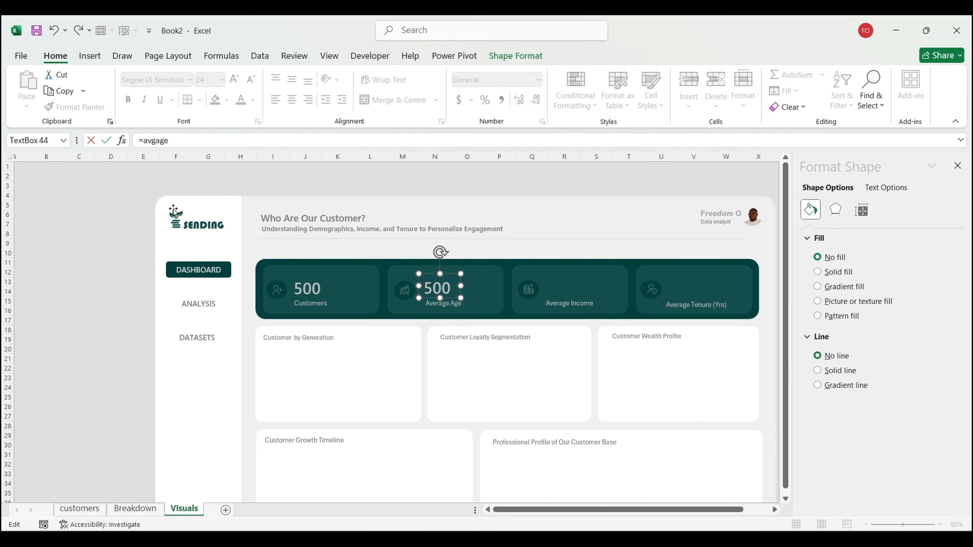
{"action": "key", "text": "Return"}
Step: Format Painter the 500 box's style onto the 46, then Ctrl-drag a copy onto Average Income
{"action": "left_click", "coordinate": [302, 284]}
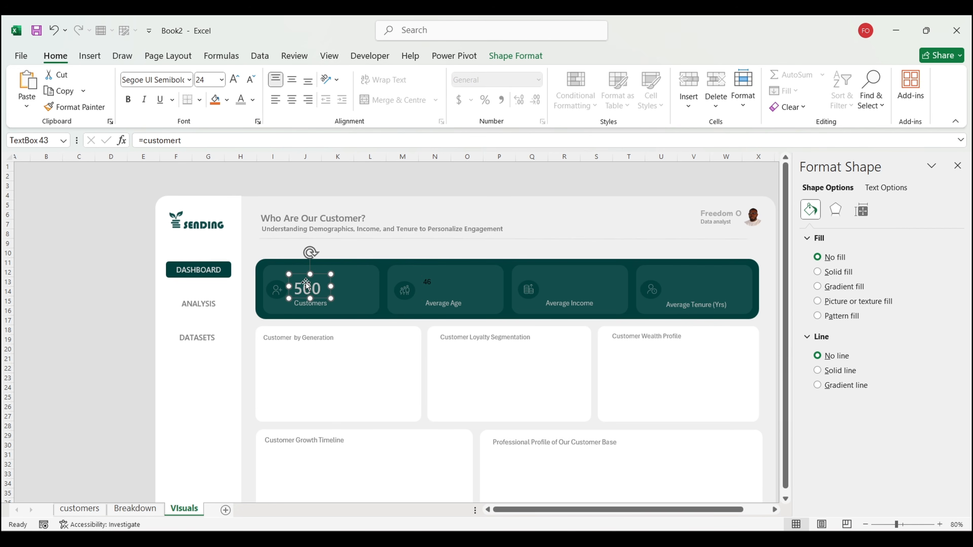
{"action": "left_click", "coordinate": [75, 107]}
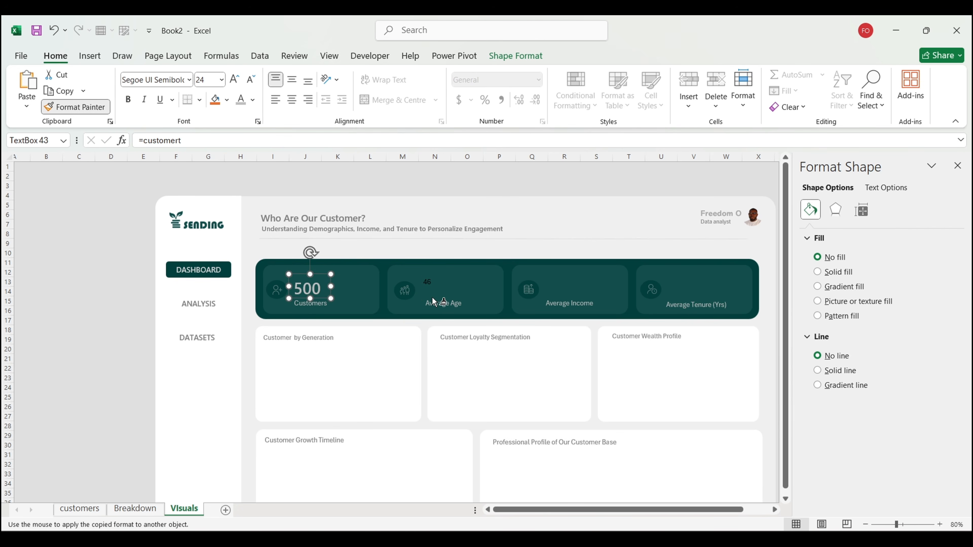
{"action": "left_click", "coordinate": [432, 279]}
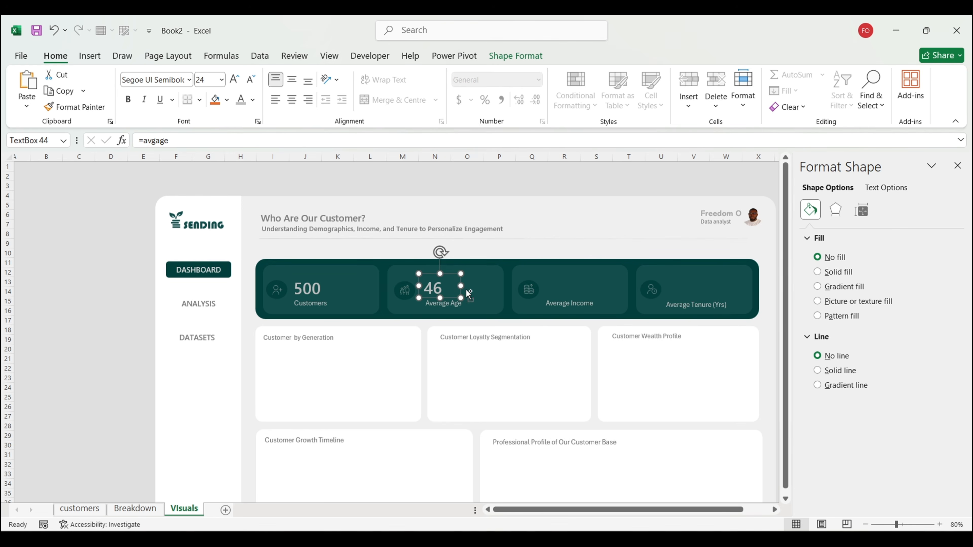
{"action": "left_click_drag", "start_coordinate": [466, 290], "coordinate": [578, 273]}
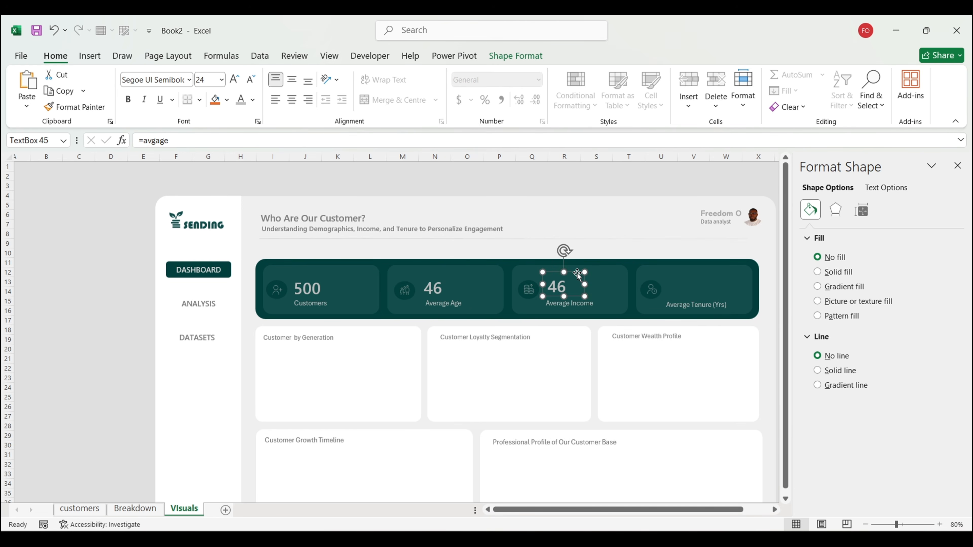
{"action": "left_click", "coordinate": [149, 510]}
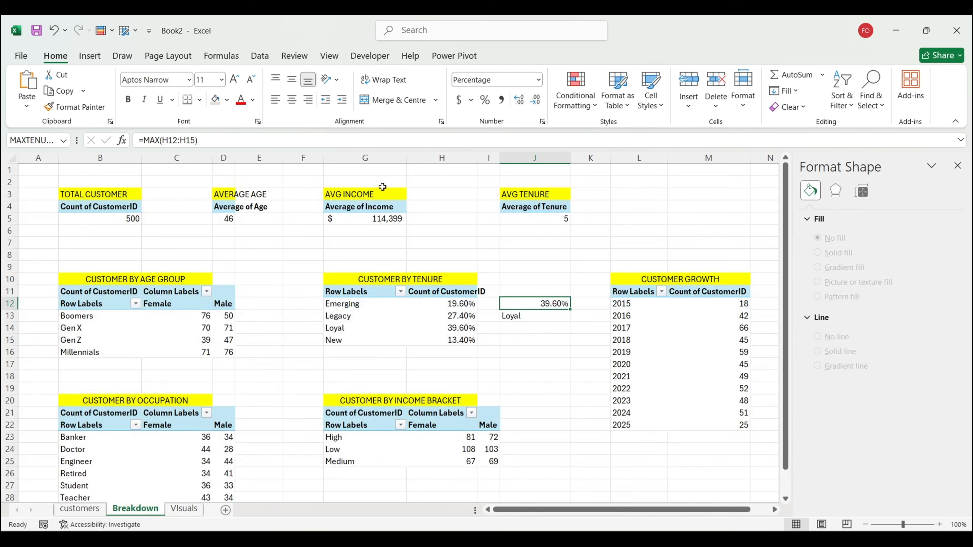
Step: Give G5 the custom number format $0.0,"K" so the average income reads $114.4K
{"action": "left_click", "coordinate": [358, 222]}
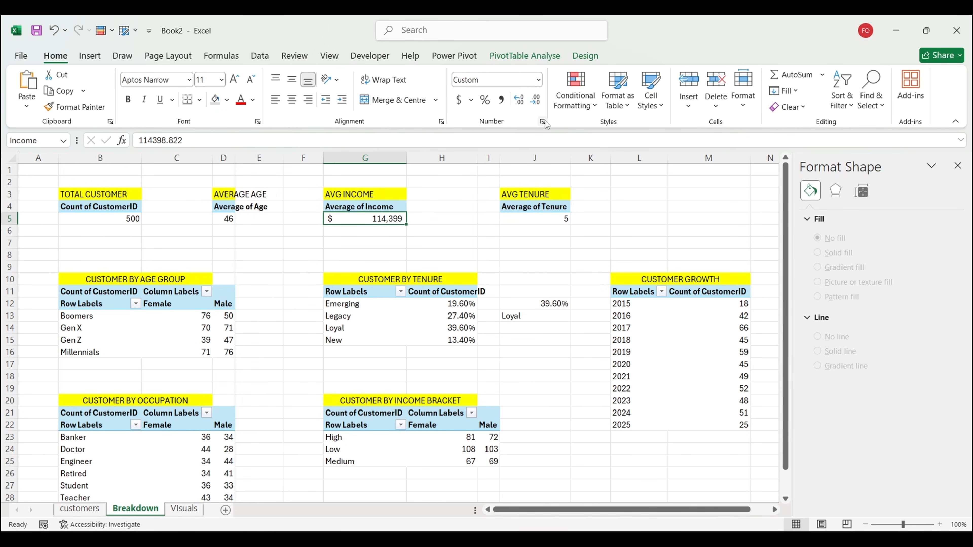
{"action": "key", "text": "ctrl+1"}
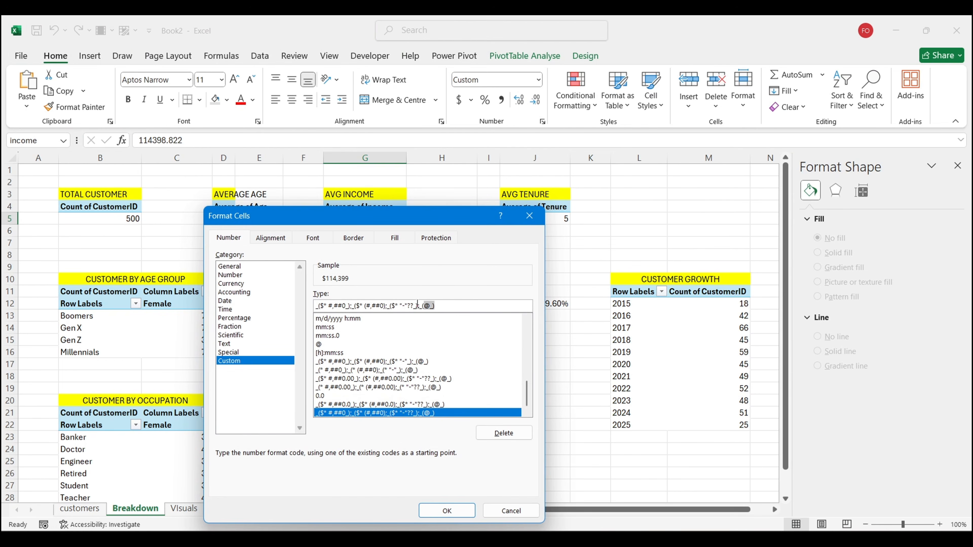
{"action": "type", "text": "$"}
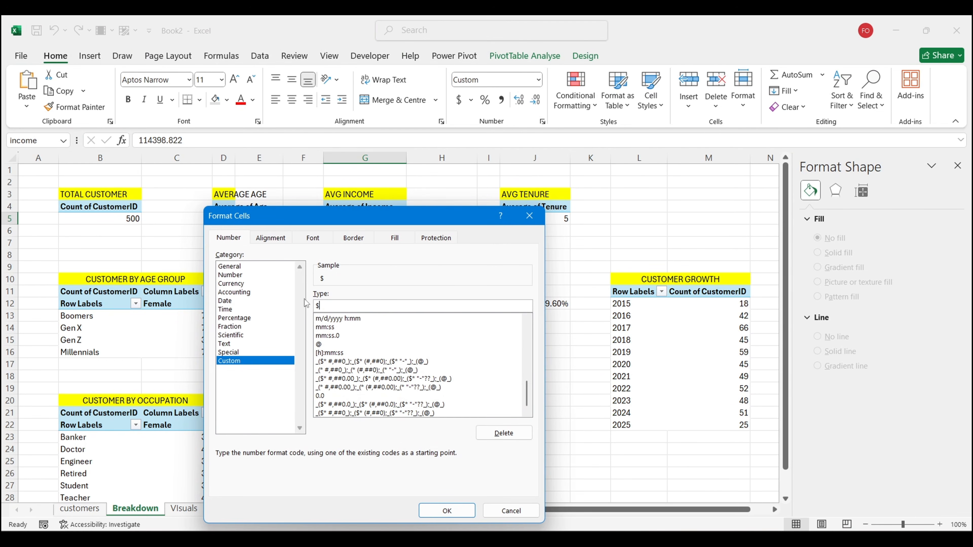
{"action": "type", "text": "0.0,\"K"}
{"action": "key", "text": "Return"}
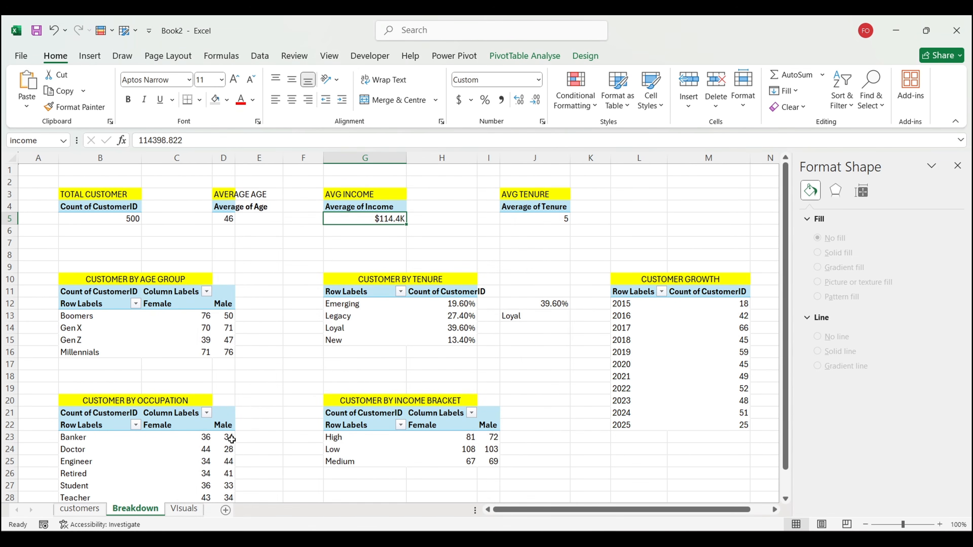
Step: On Visuals, link the Average Income card's text box to =income, showing $114.4K
{"action": "left_click", "coordinate": [189, 513]}
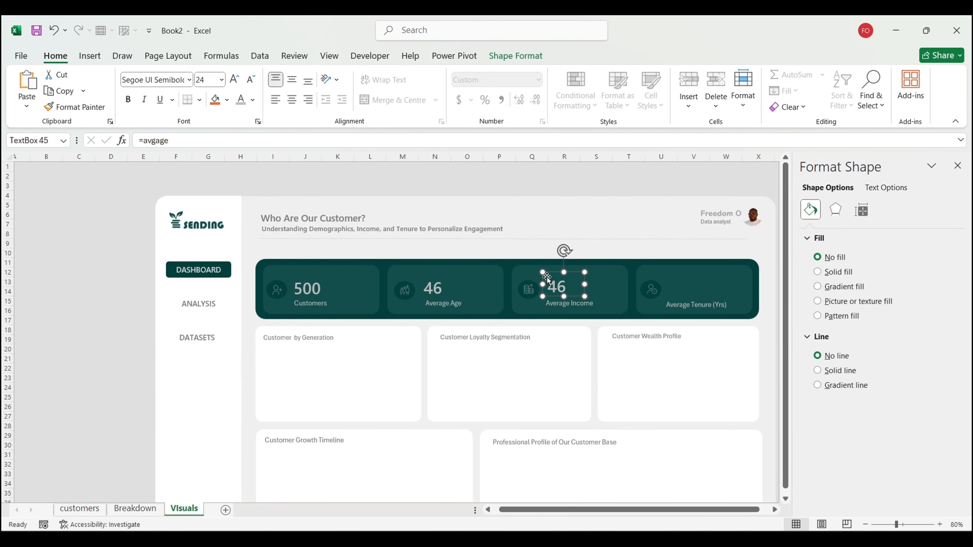
{"action": "double_click", "coordinate": [267, 144]}
{"action": "type", "text": "i"}
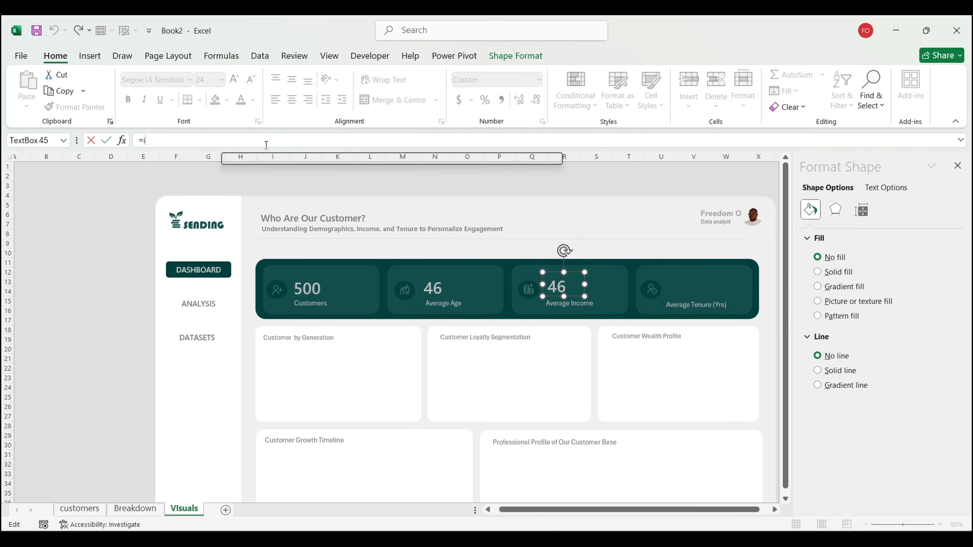
{"action": "type", "text": "ncom"}
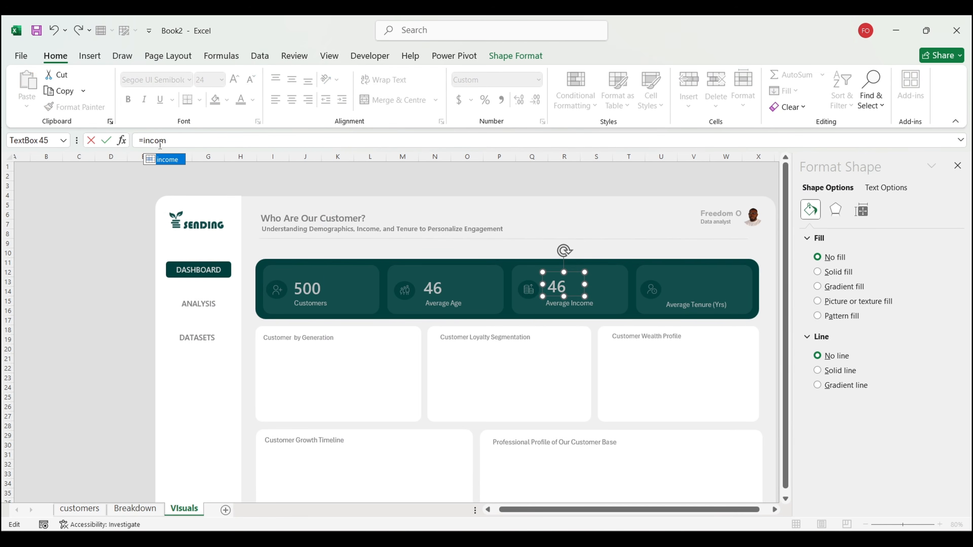
{"action": "type", "text": "e"}
{"action": "key", "text": "Return"}
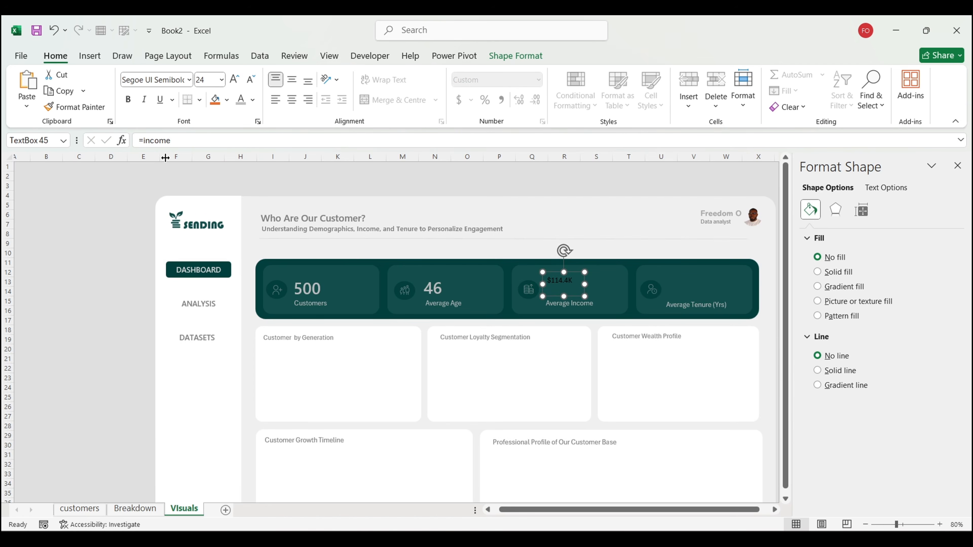
Step: Paint the 500 box's formatting onto $114.4K and widen the box to fit
{"action": "left_click", "coordinate": [310, 276]}
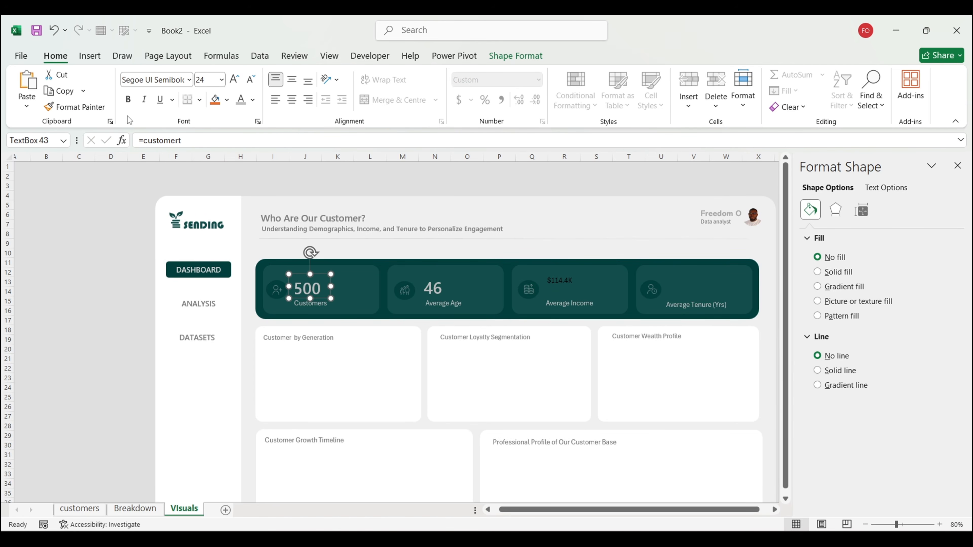
{"action": "left_click", "coordinate": [76, 107]}
{"action": "left_click", "coordinate": [577, 276]}
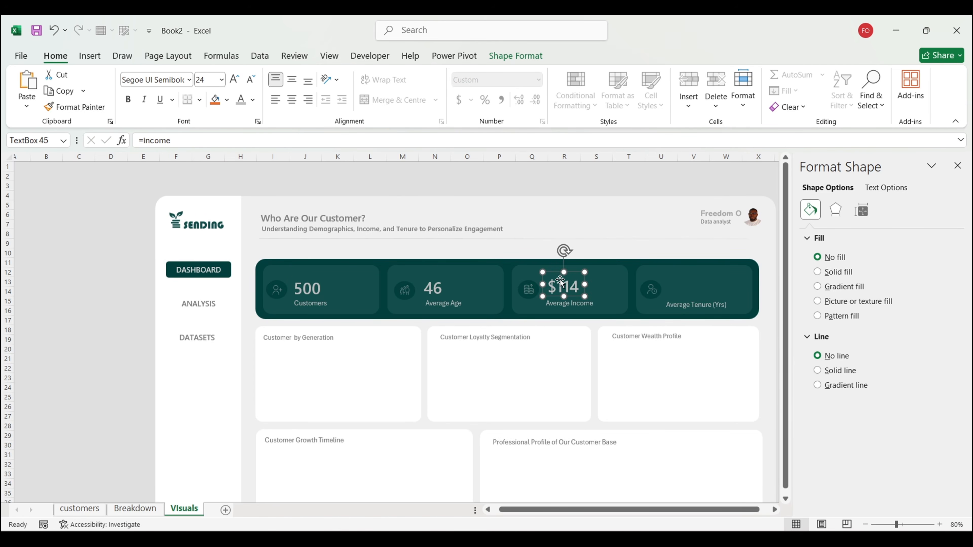
{"action": "left_click_drag", "start_coordinate": [586, 285], "coordinate": [616, 284]}
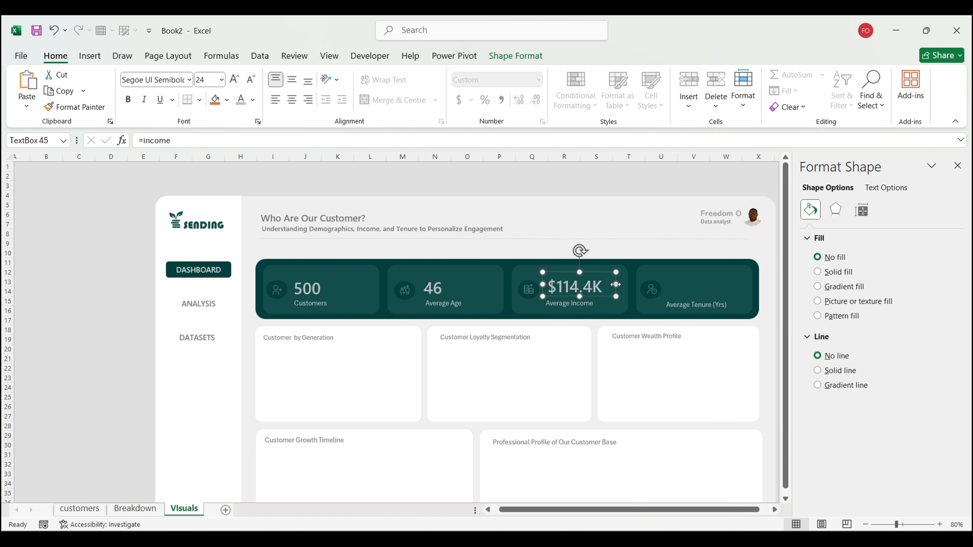
Step: Duplicate the 46 box with Ctrl+D and move the copy onto the Average Tenure card
{"action": "left_click", "coordinate": [436, 287]}
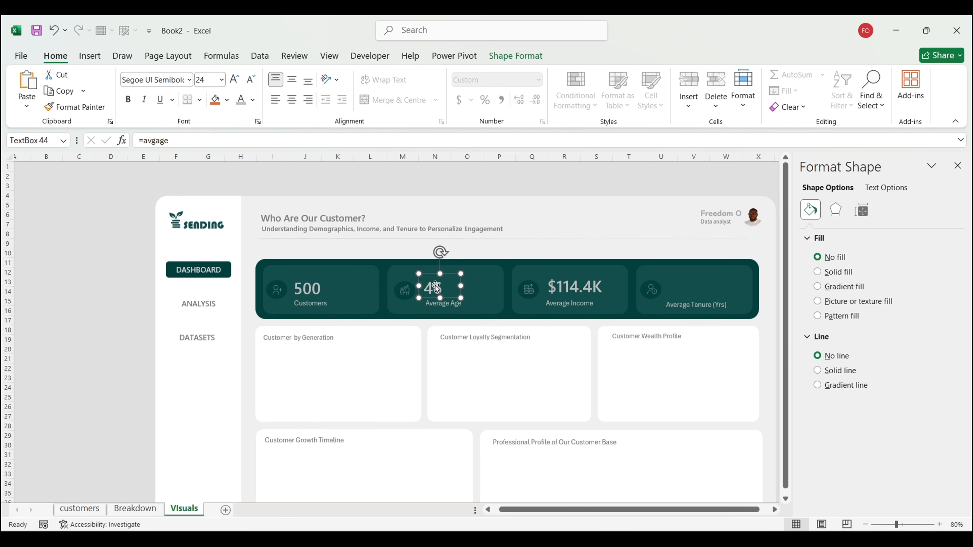
{"action": "key", "text": "ctrl+d"}
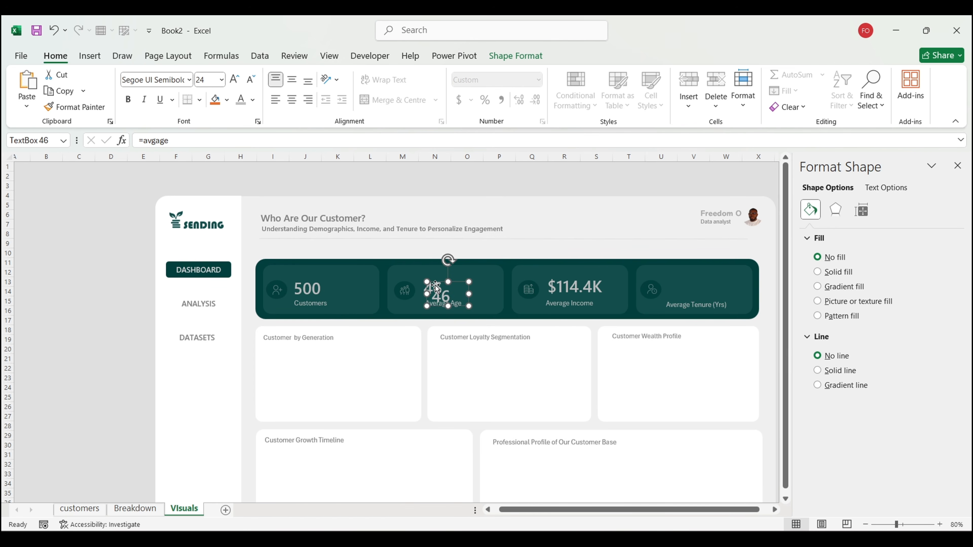
{"action": "left_click_drag", "start_coordinate": [459, 282], "coordinate": [694, 276]}
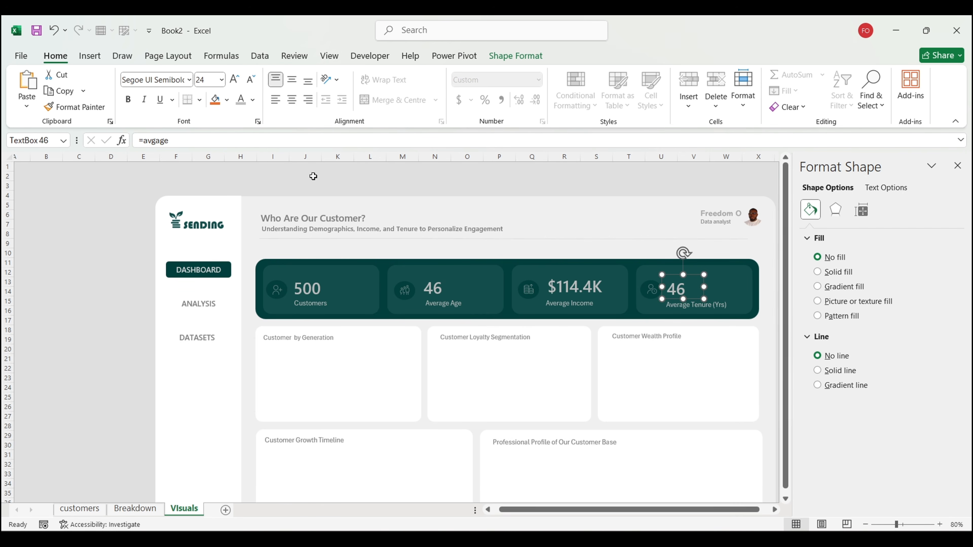
Step: Relink the Average Tenure copy to =tenure so it shows 5
{"action": "double_click", "coordinate": [252, 142]}
{"action": "type", "text": "te"}
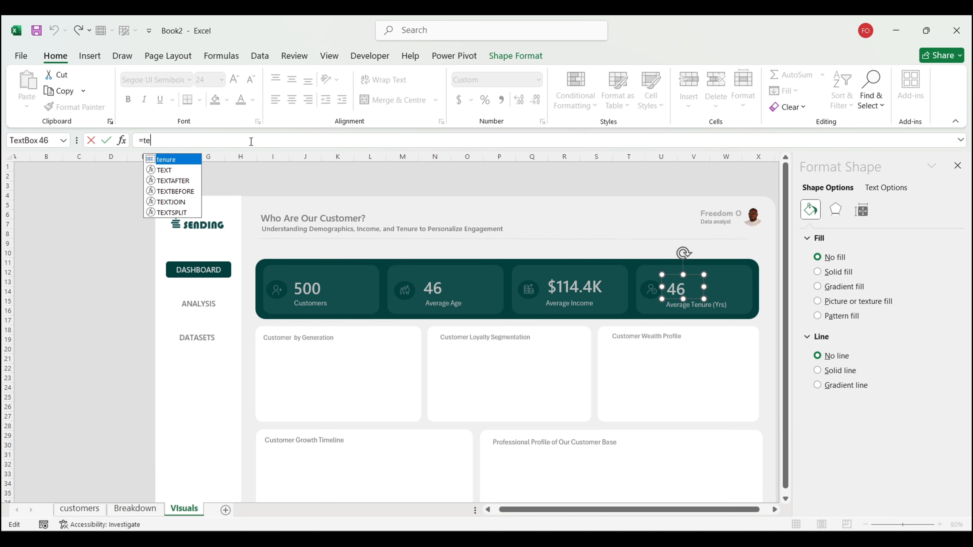
{"action": "double_click", "coordinate": [179, 163]}
{"action": "key", "text": "Return"}
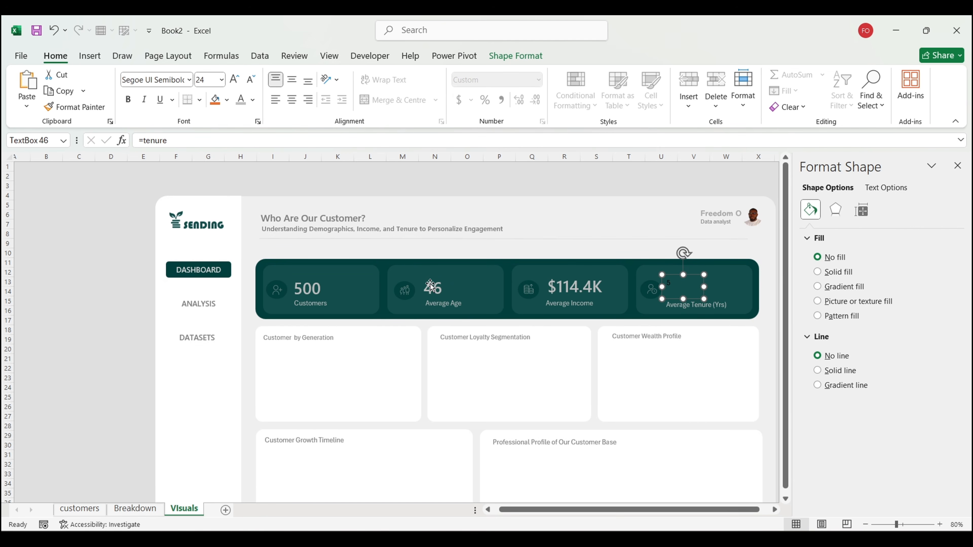
Step: Apply the 46 box's formatting to the tenure value 5 with Format Painter
{"action": "left_click", "coordinate": [430, 286]}
{"action": "left_click", "coordinate": [75, 107]}
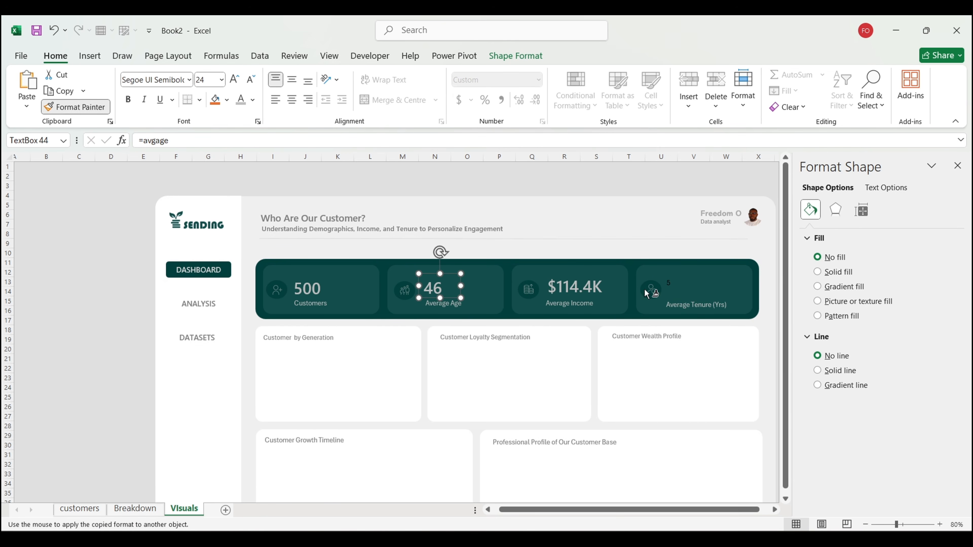
{"action": "left_click", "coordinate": [668, 284]}
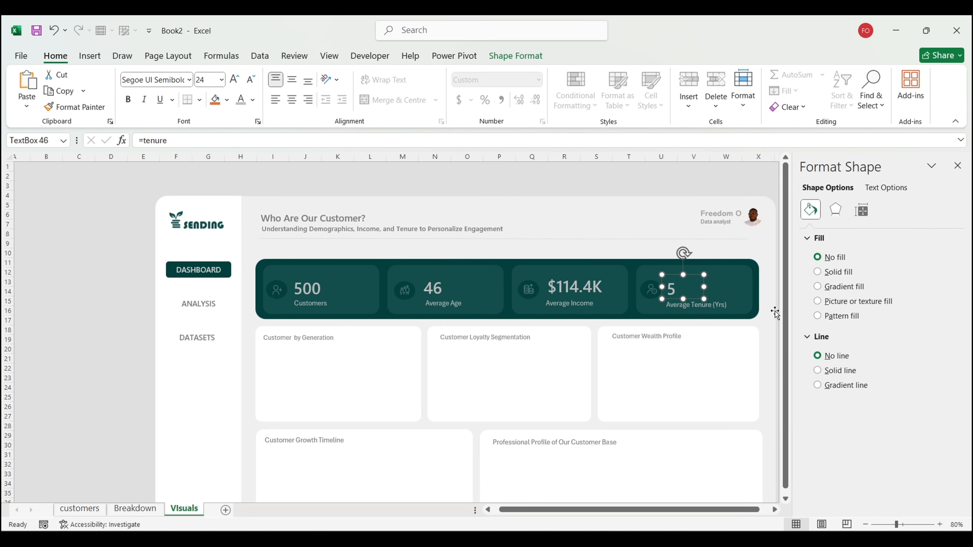
{"action": "scroll", "coordinate": [771, 311], "scroll_direction": "right", "scroll_amount": 3}
{"action": "left_click", "coordinate": [729, 310]}
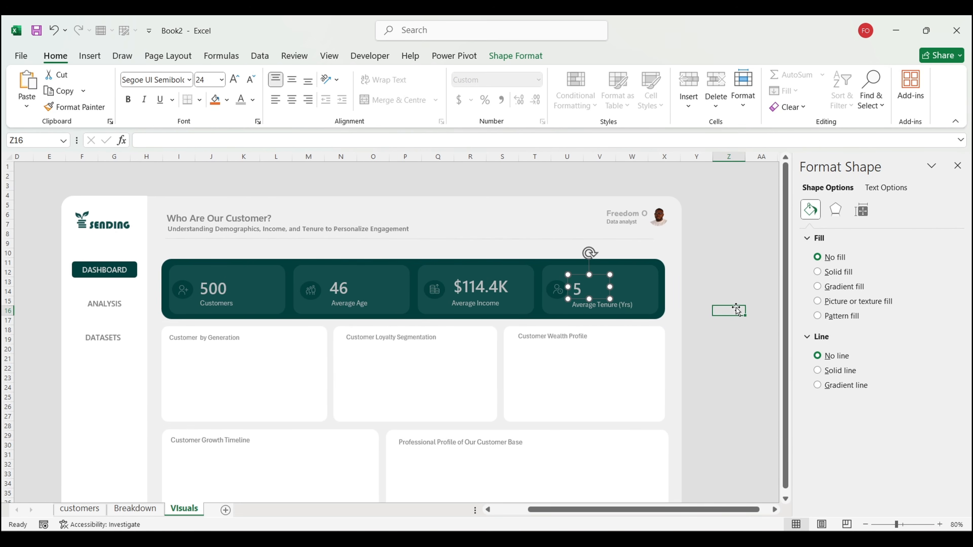
Step: Nudge the 5 slightly up and right inside the Average Tenure card
{"action": "left_click", "coordinate": [599, 285]}
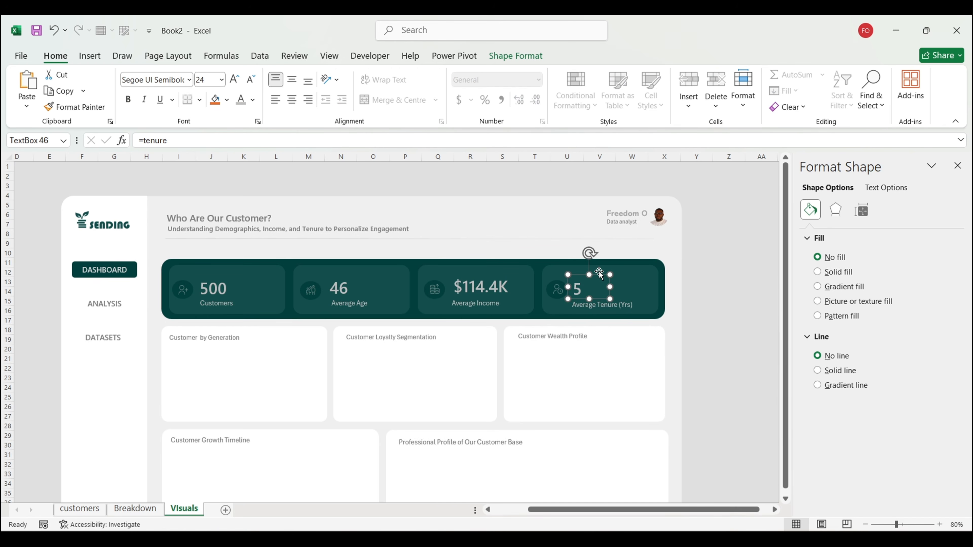
{"action": "left_click", "coordinate": [600, 272]}
{"action": "left_click", "coordinate": [603, 283]}
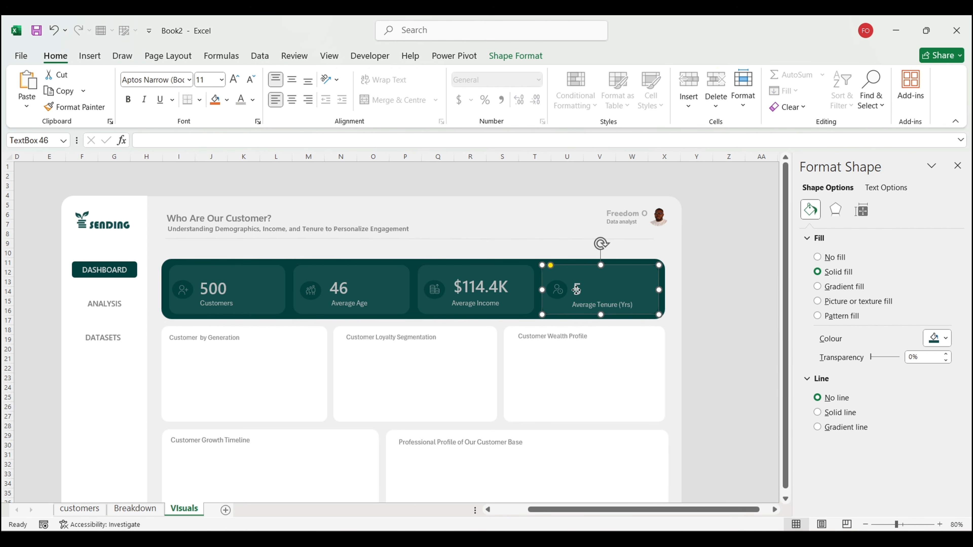
{"action": "left_click_drag", "start_coordinate": [610, 294], "coordinate": [613, 291]}
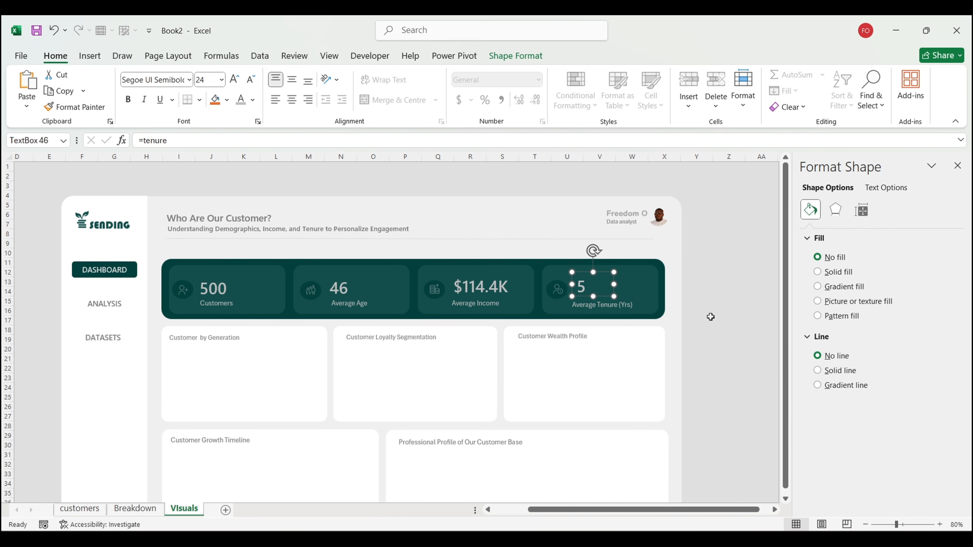
{"action": "left_click", "coordinate": [710, 317]}
{"action": "scroll", "coordinate": [711, 318], "scroll_direction": "down", "scroll_amount": 1}
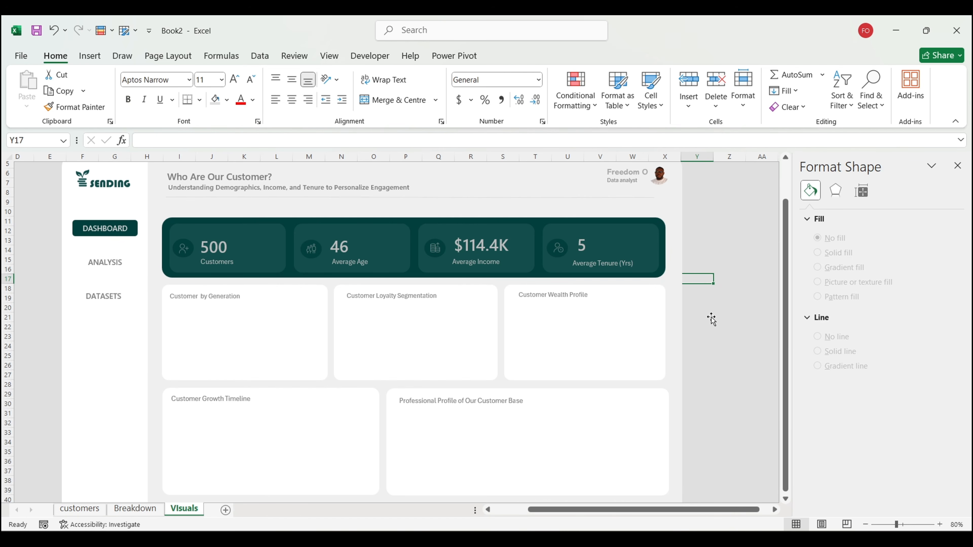
Step: Insert a recommended clustered column chart from the age group pivot on Breakdown
{"action": "left_click", "coordinate": [140, 509]}
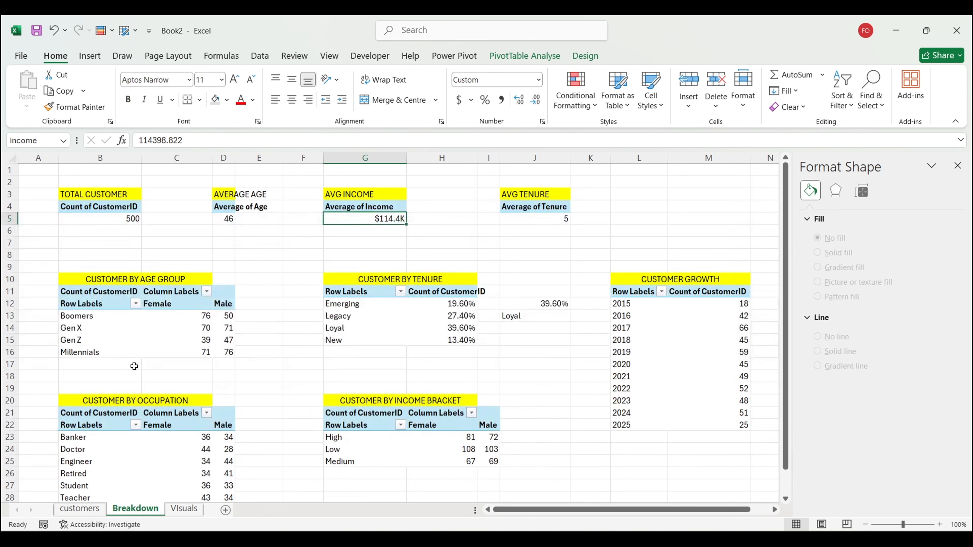
{"action": "left_click", "coordinate": [155, 326]}
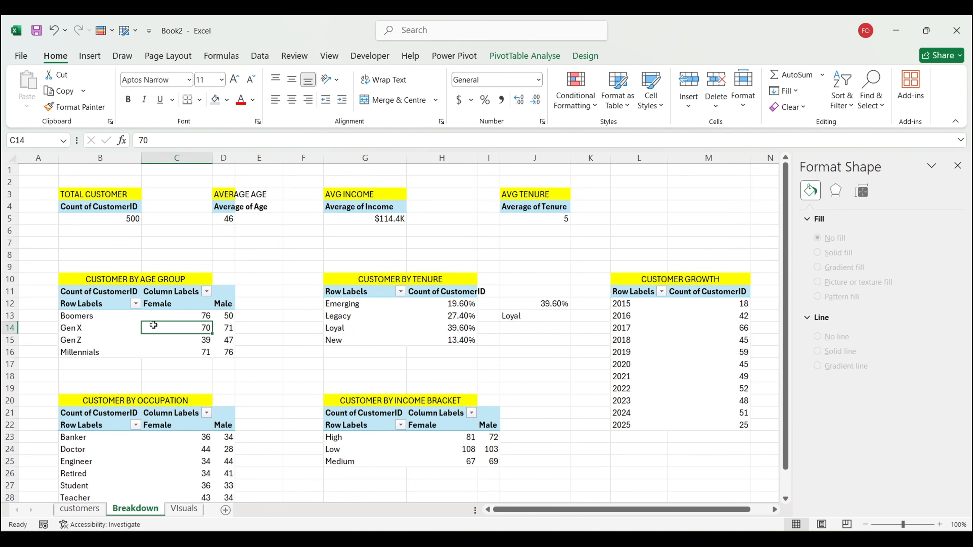
{"action": "left_click", "coordinate": [90, 56]}
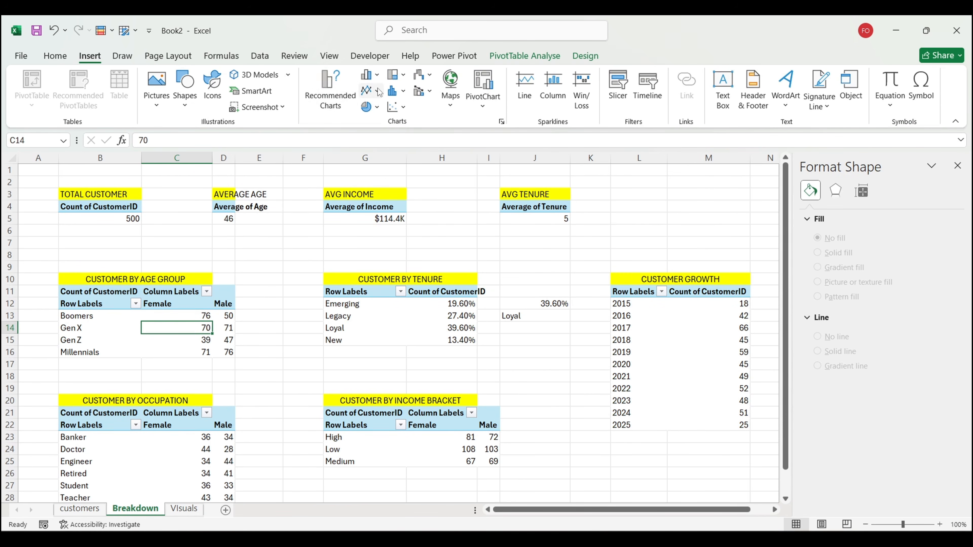
{"action": "left_click", "coordinate": [332, 92]}
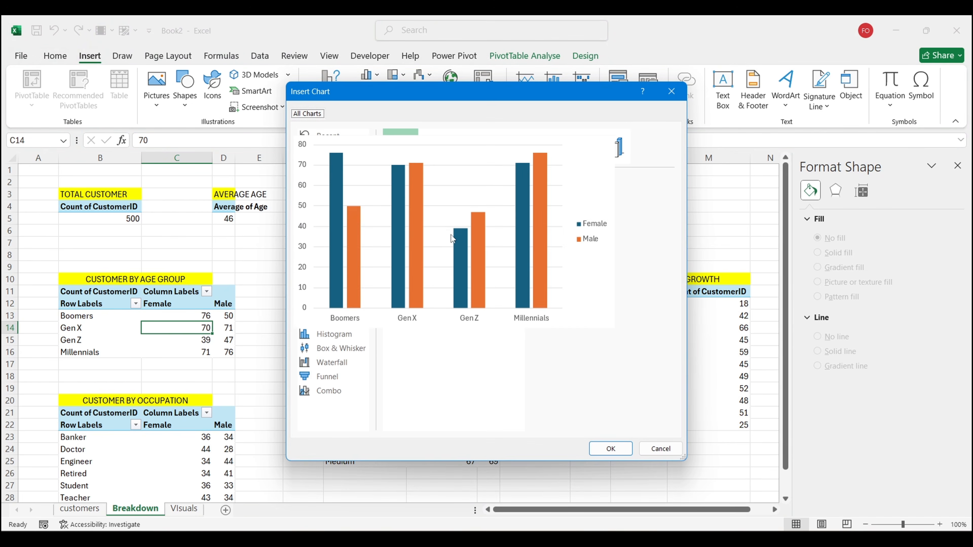
{"action": "left_click", "coordinate": [617, 449]}
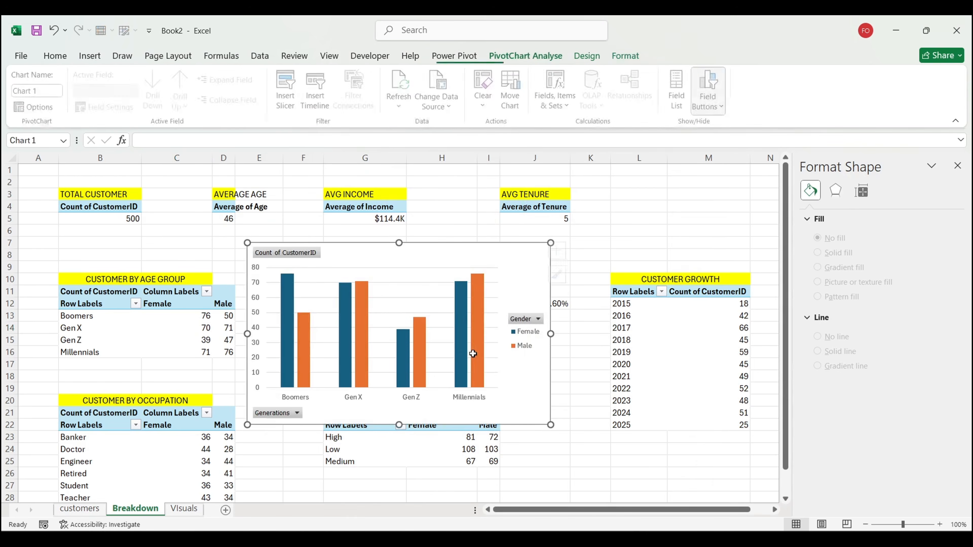
Step: Hide the chart's field buttons, put the legend at the top right, and shorten the chart
{"action": "left_click", "coordinate": [710, 78]}
{"action": "left_click", "coordinate": [524, 334]}
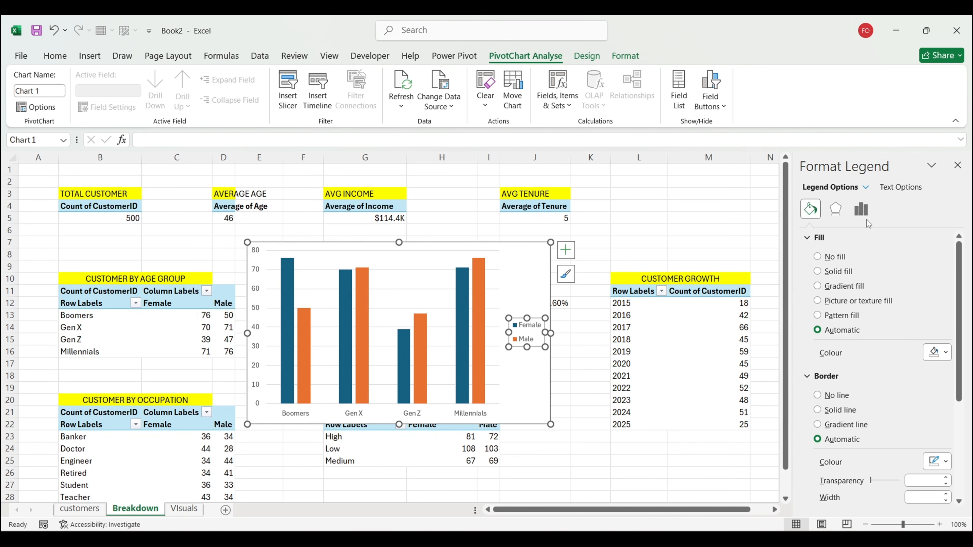
{"action": "left_click", "coordinate": [862, 210]}
{"action": "left_click", "coordinate": [837, 271]}
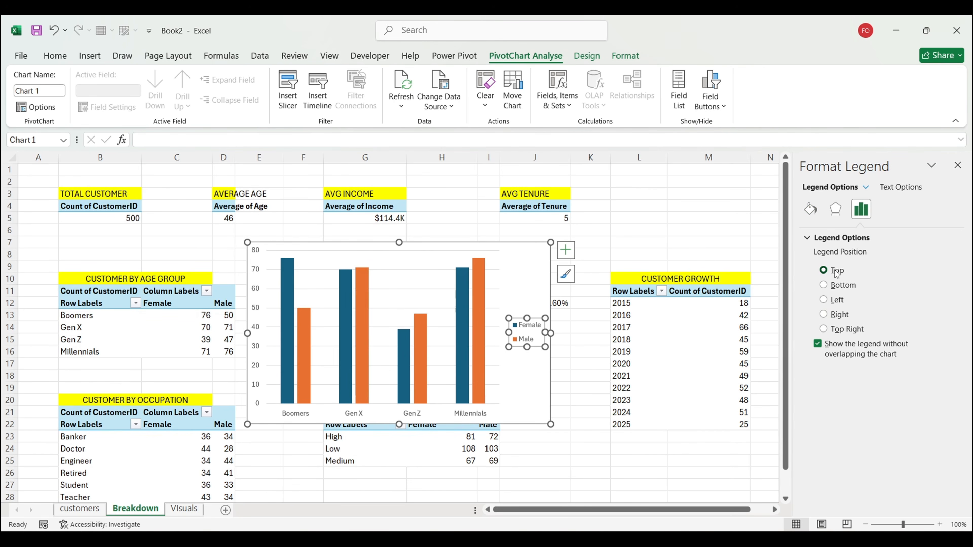
{"action": "left_click_drag", "start_coordinate": [420, 261], "coordinate": [524, 262]}
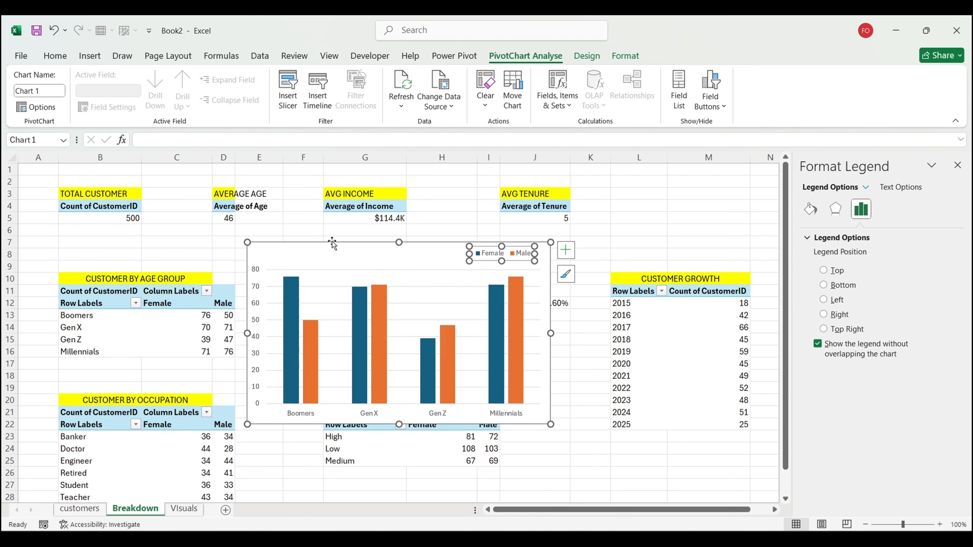
{"action": "left_click_drag", "start_coordinate": [399, 242], "coordinate": [399, 300]}
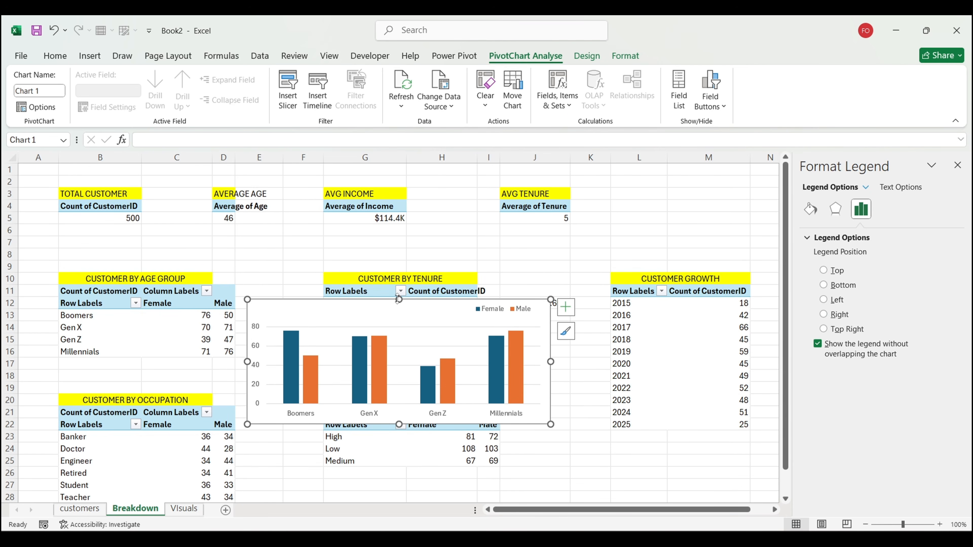
Step: Delete the vertical value axis and gridlines and narrow the chart from the left
{"action": "left_click", "coordinate": [254, 366]}
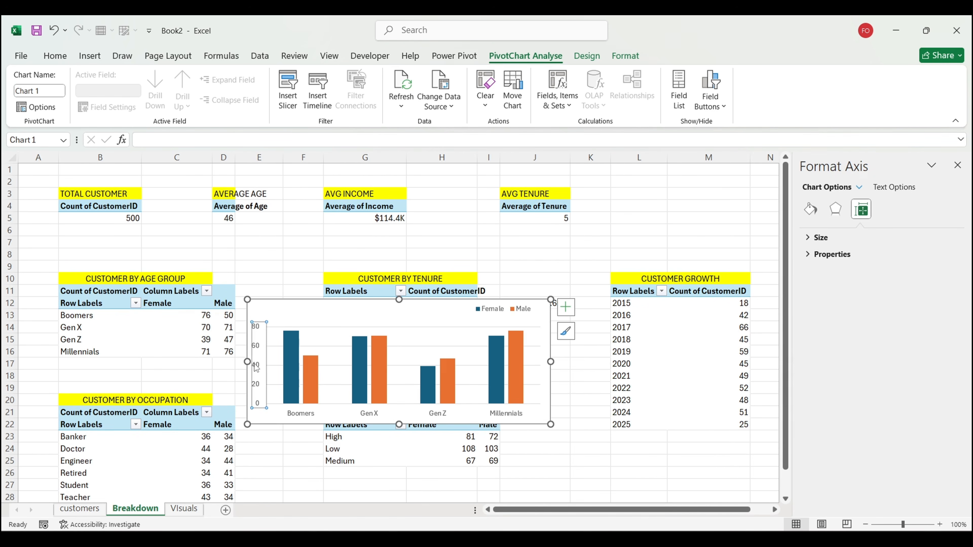
{"action": "key", "text": "Delete"}
{"action": "left_click_drag", "start_coordinate": [247, 362], "coordinate": [327, 362]}
{"action": "left_click", "coordinate": [566, 307]}
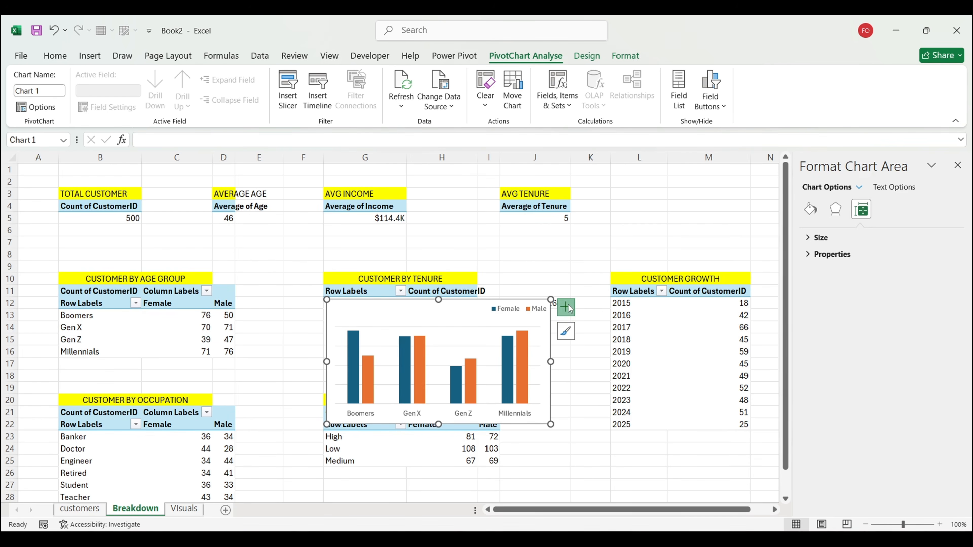
{"action": "left_click", "coordinate": [594, 398]}
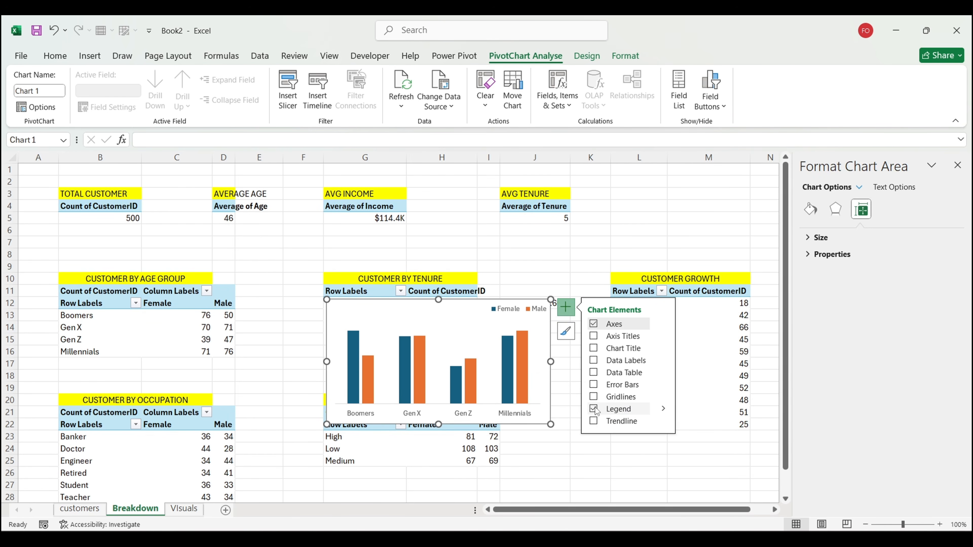
{"action": "left_click", "coordinate": [594, 409]}
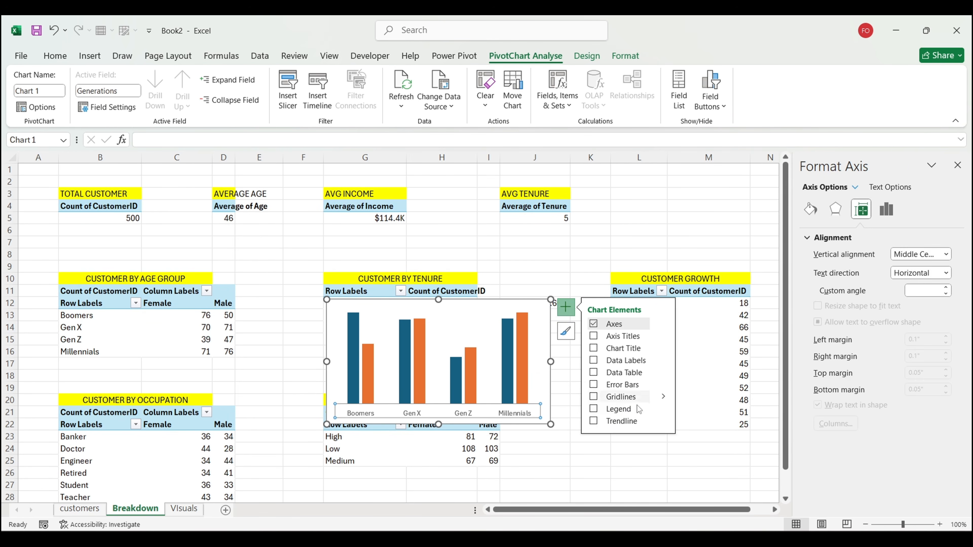
{"action": "left_click", "coordinate": [594, 409]}
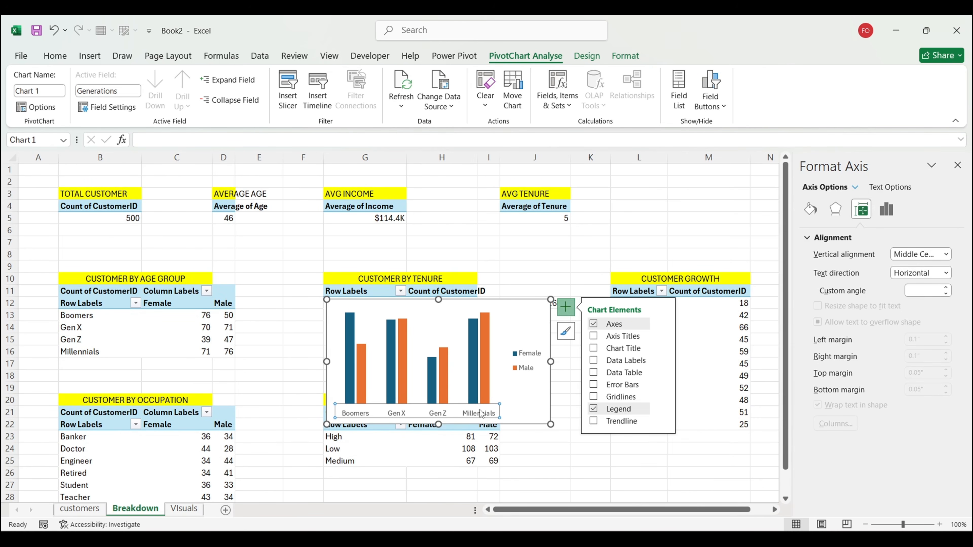
{"action": "left_click", "coordinate": [810, 209]}
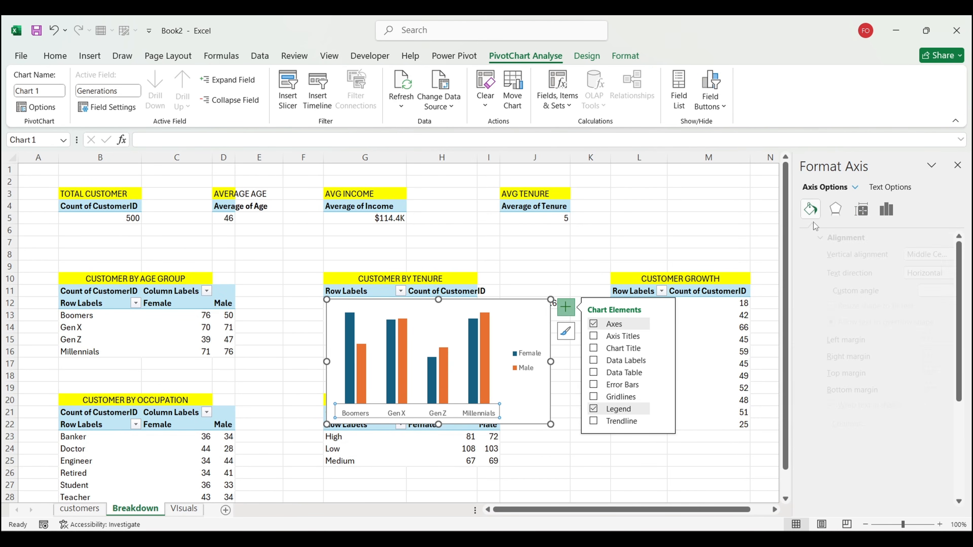
{"action": "key", "text": "ctrl+z"}
{"action": "key", "text": "ctrl+z"}
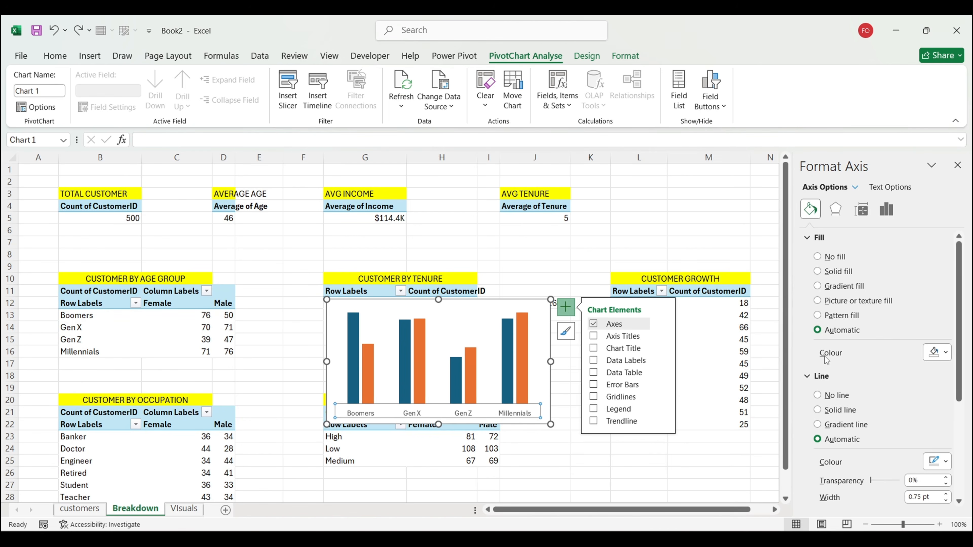
Step: Remove the category axis line and chart border, then cut the chart with Ctrl+X
{"action": "left_click", "coordinate": [519, 415]}
{"action": "left_click", "coordinate": [818, 395]}
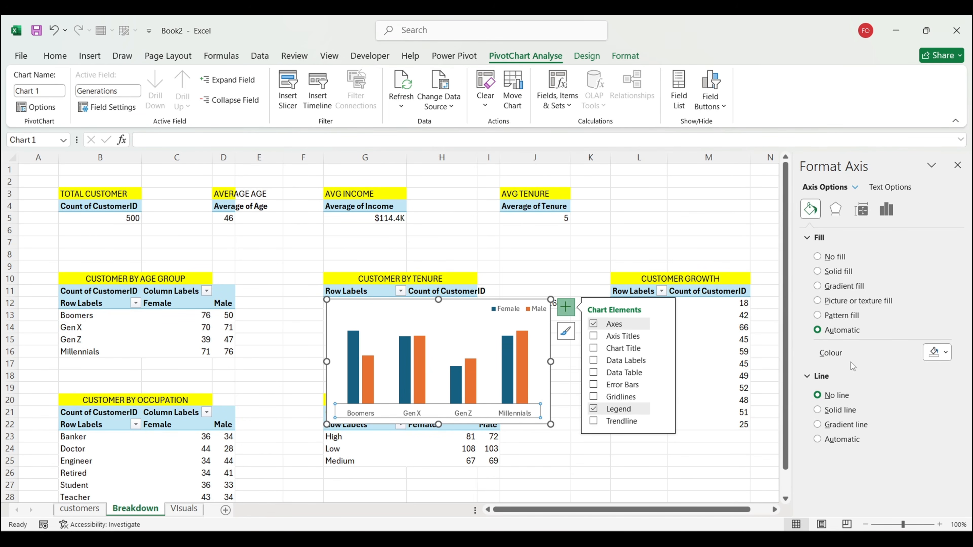
{"action": "left_click", "coordinate": [471, 309]}
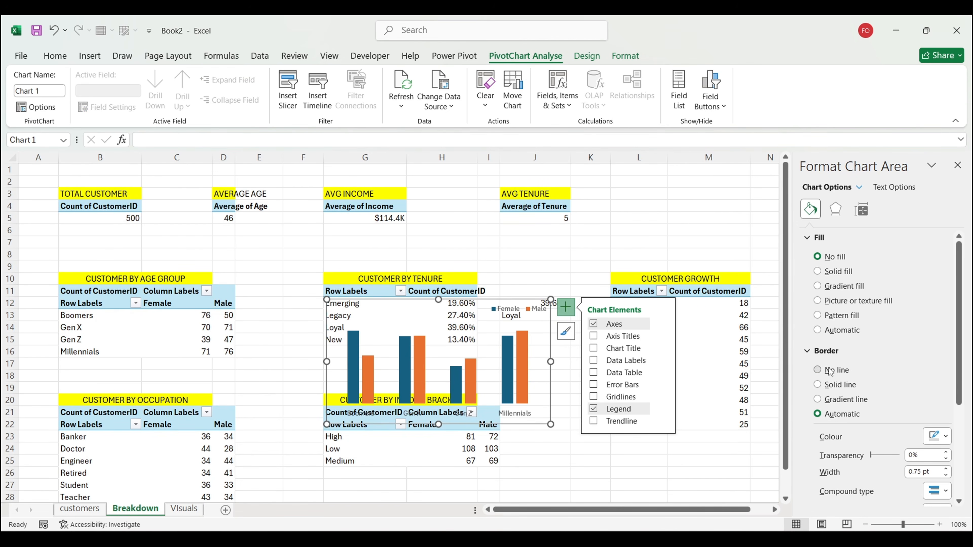
{"action": "left_click", "coordinate": [827, 369]}
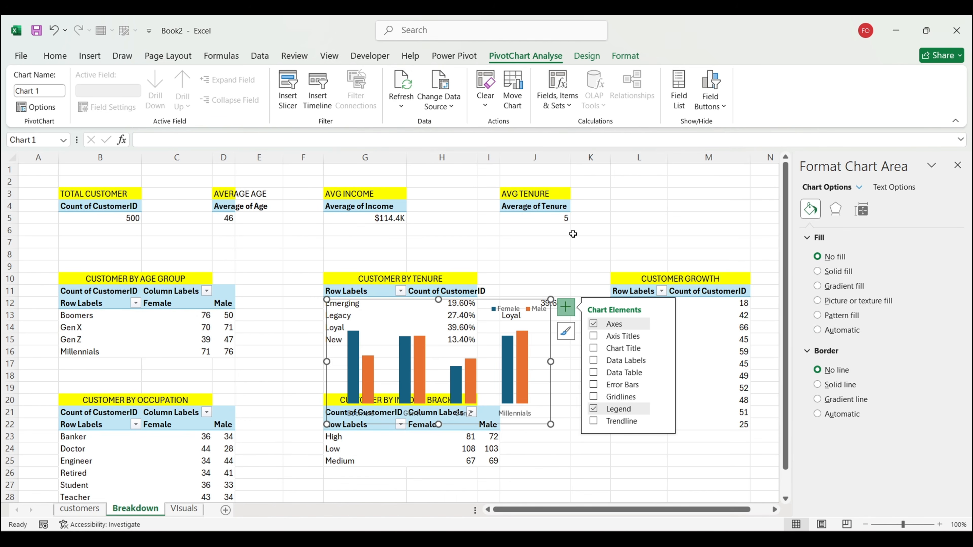
{"action": "left_click", "coordinate": [527, 352]}
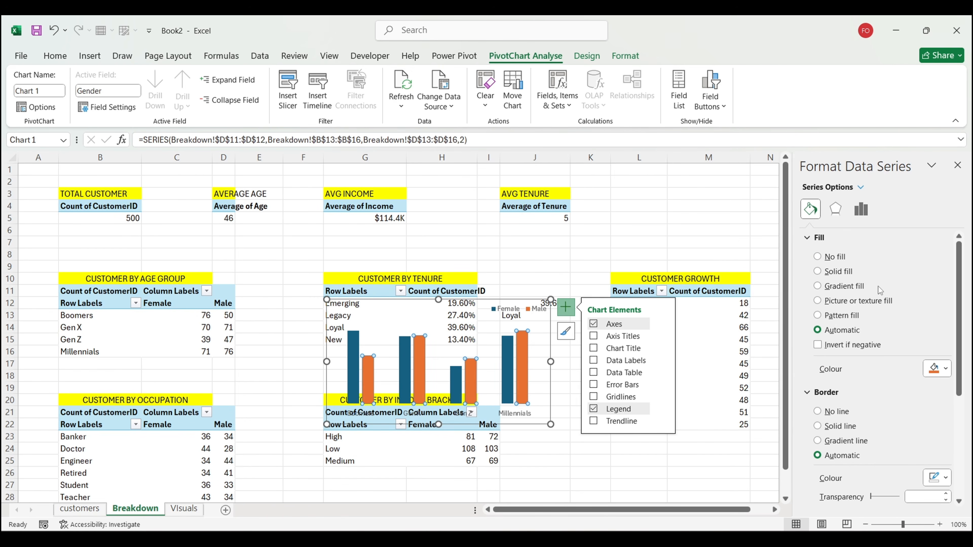
{"action": "left_click", "coordinate": [518, 300]}
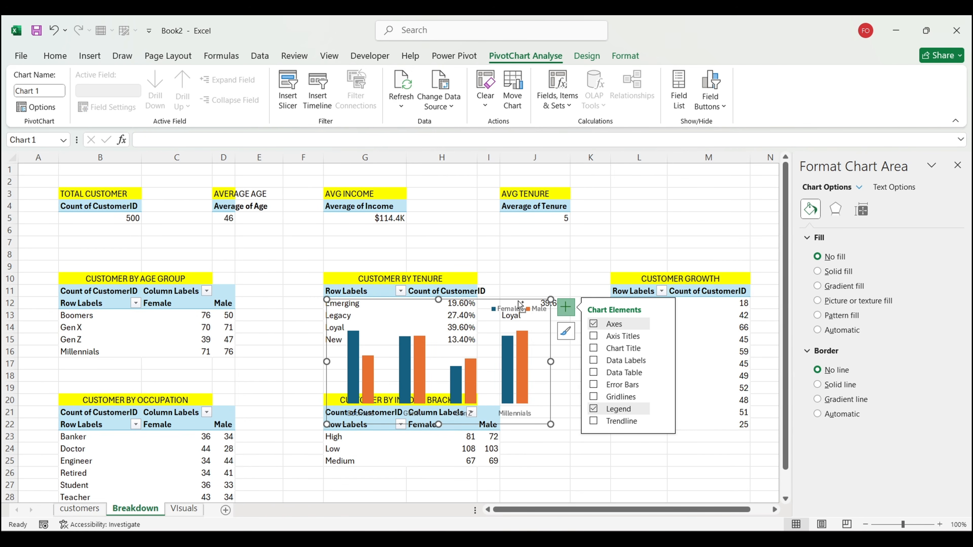
{"action": "key", "text": "ctrl+x"}
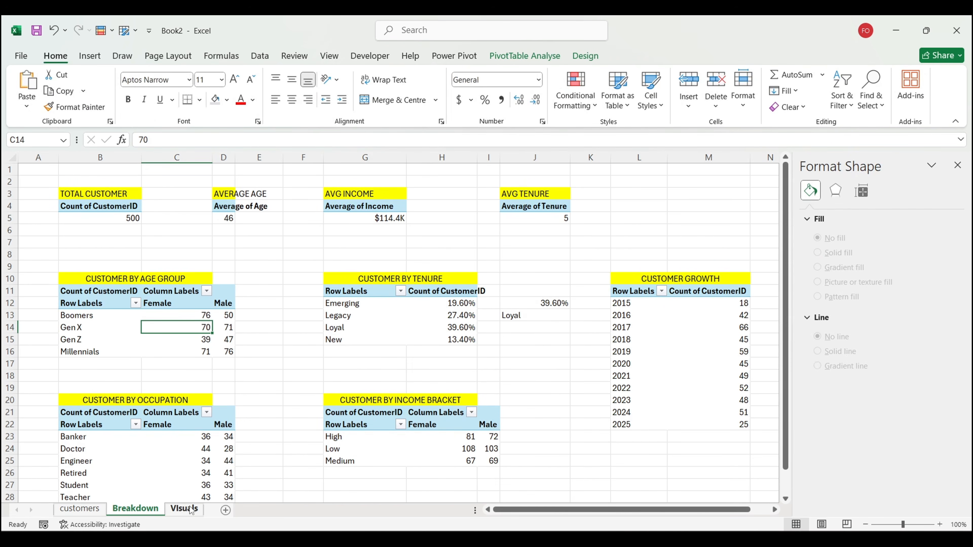
Step: Paste the generation chart onto the Visuals sheet beside the DATASETS label
{"action": "left_click", "coordinate": [184, 508]}
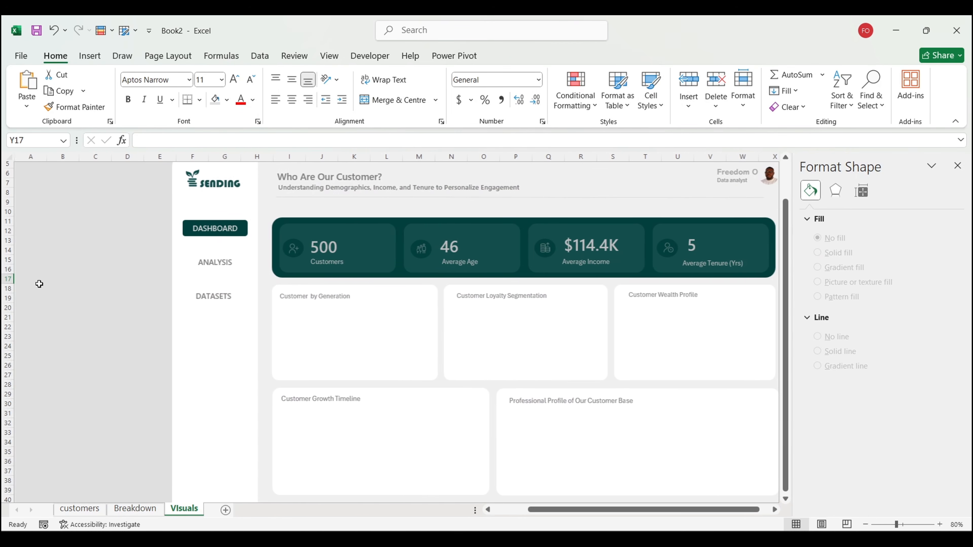
{"action": "key", "text": "ctrl+v"}
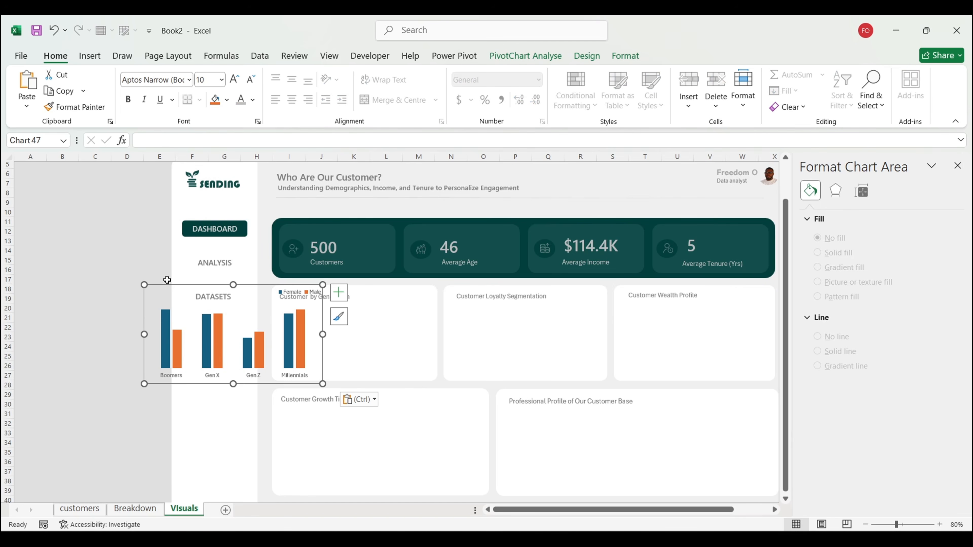
{"action": "left_click_drag", "start_coordinate": [163, 283], "coordinate": [94, 301]}
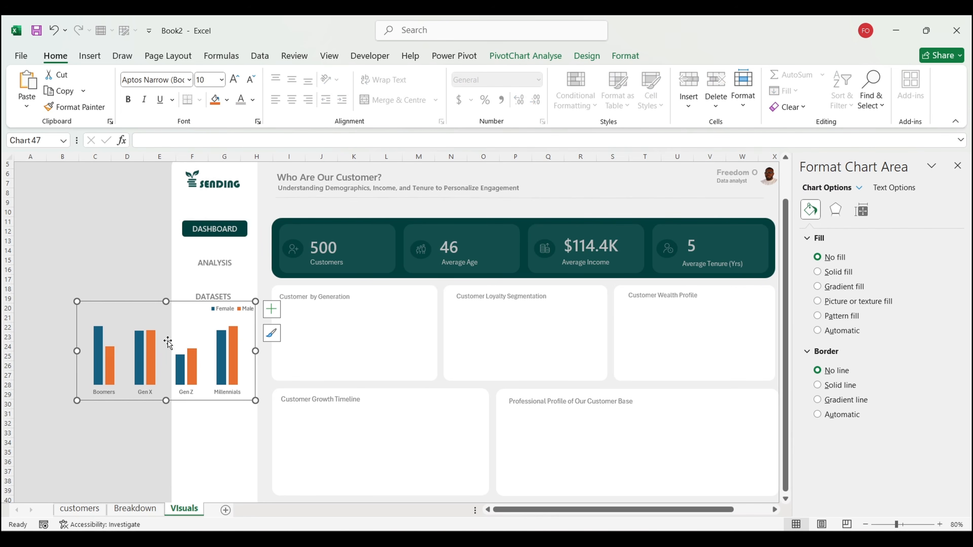
Step: Increase the column series overlap, then move the chart into the Customer by Generation card
{"action": "left_click", "coordinate": [147, 356]}
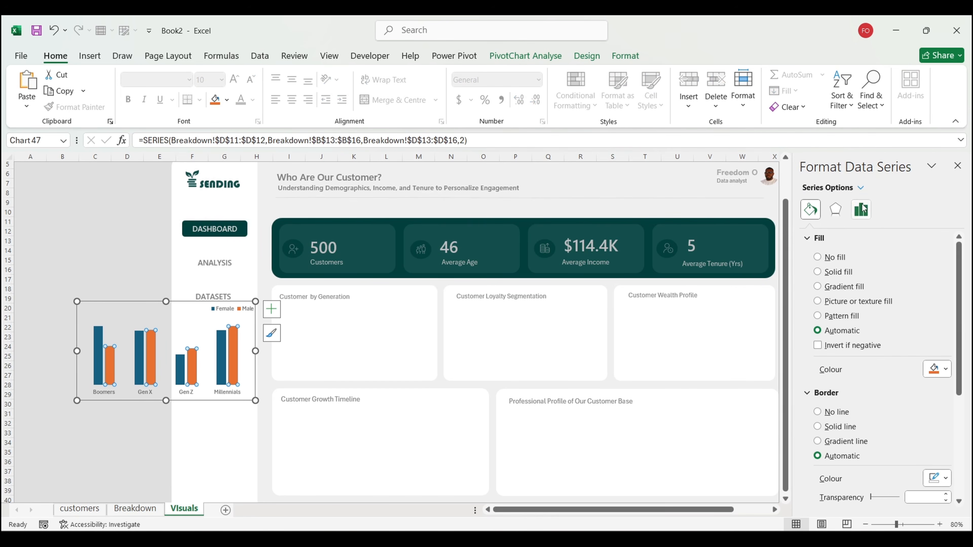
{"action": "left_click", "coordinate": [861, 209]}
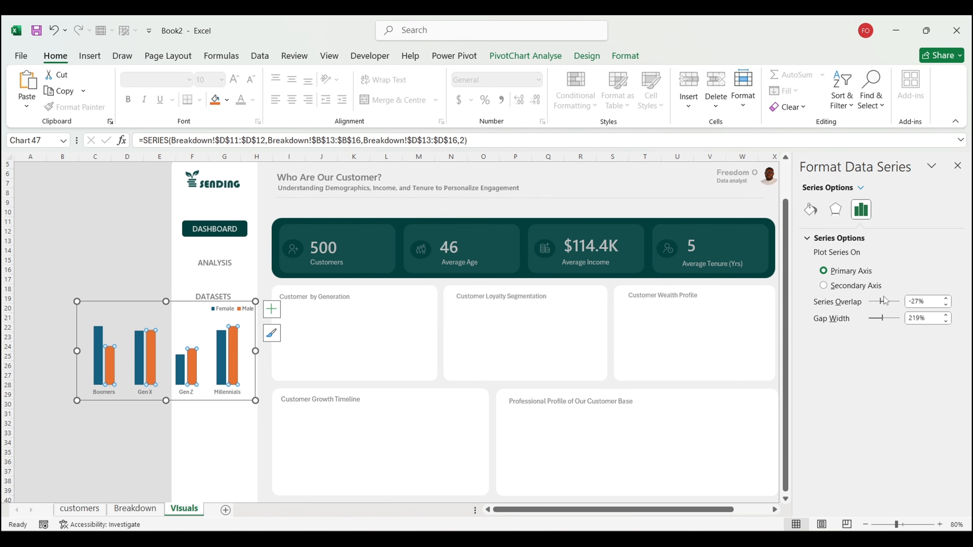
{"action": "left_click_drag", "start_coordinate": [880, 307], "coordinate": [886, 305]}
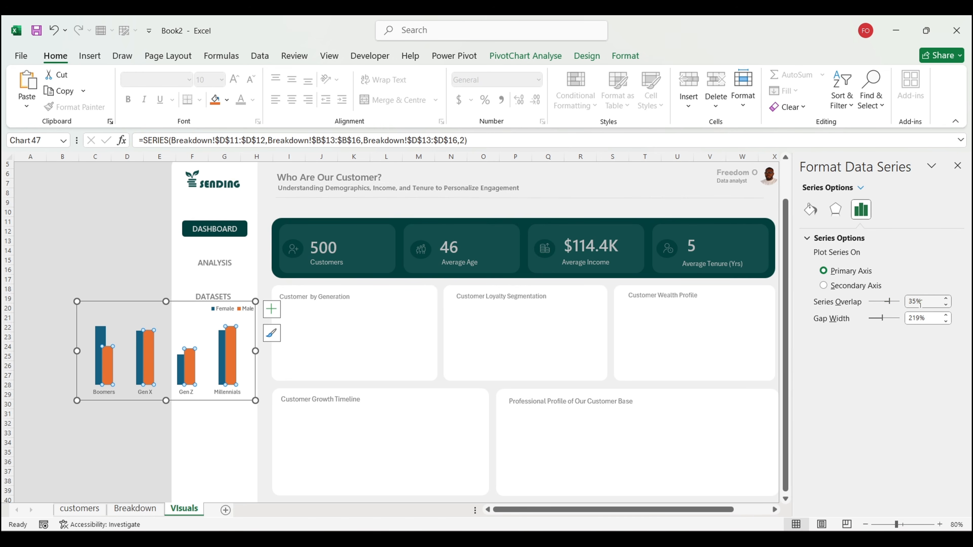
{"action": "left_click", "coordinate": [145, 303]}
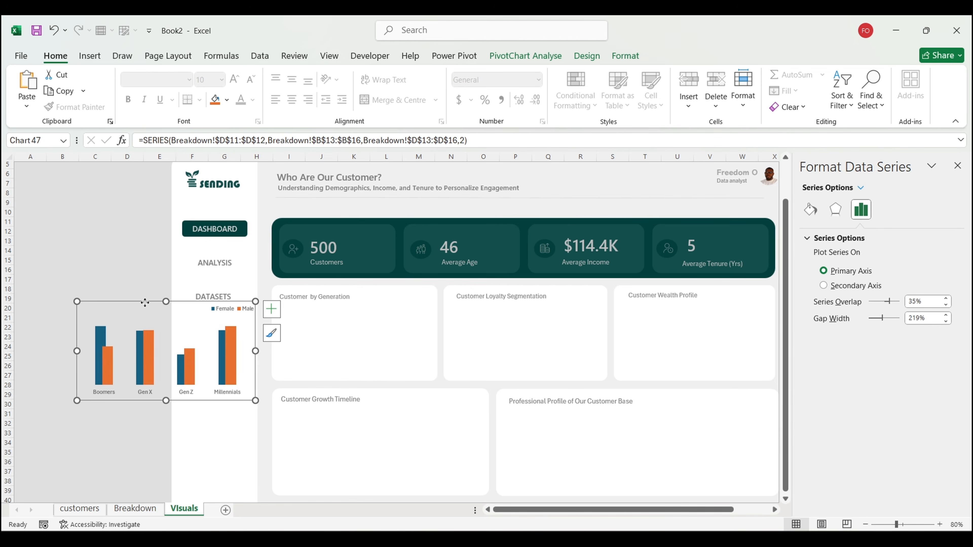
{"action": "left_click_drag", "start_coordinate": [145, 303], "coordinate": [325, 288]}
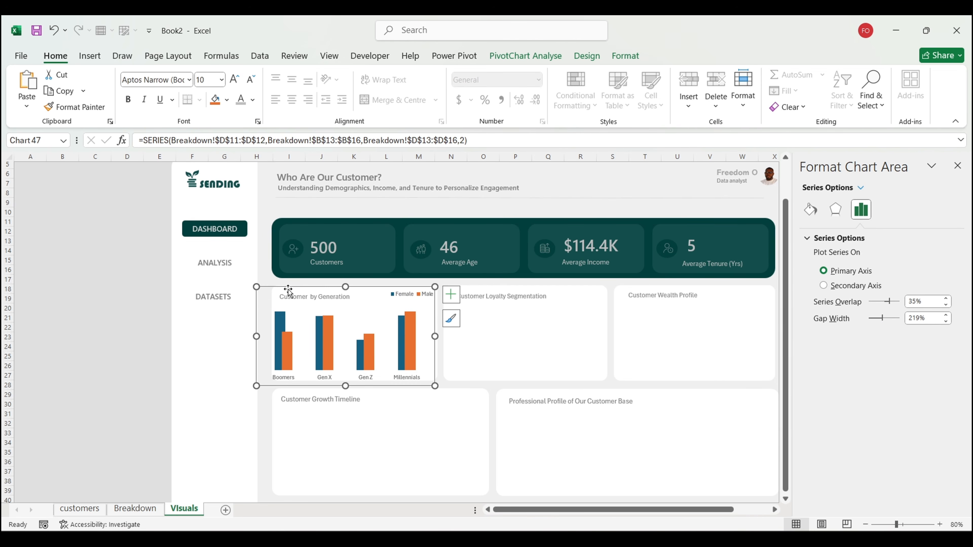
Step: Resize the chart to fit the card and shift its legend further left
{"action": "left_click_drag", "start_coordinate": [253, 285], "coordinate": [334, 289]}
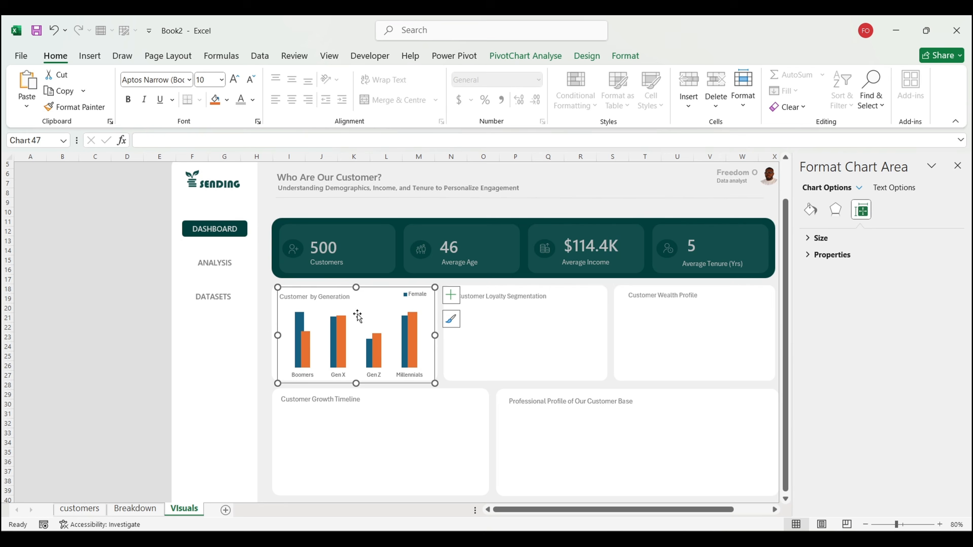
{"action": "left_click", "coordinate": [417, 297]}
{"action": "mouse_move", "coordinate": [420, 301]}
{"action": "left_mouse_down"}
{"action": "mouse_move", "coordinate": [395, 301]}
{"action": "mouse_move", "coordinate": [435, 294]}
{"action": "left_mouse_up"}
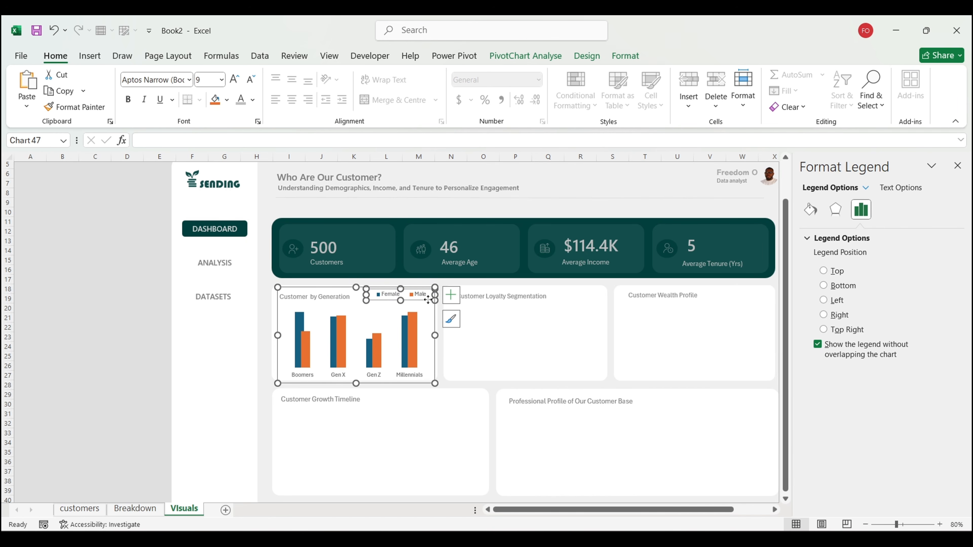
Step: Fill the Female columns dark teal
{"action": "left_click", "coordinate": [301, 324]}
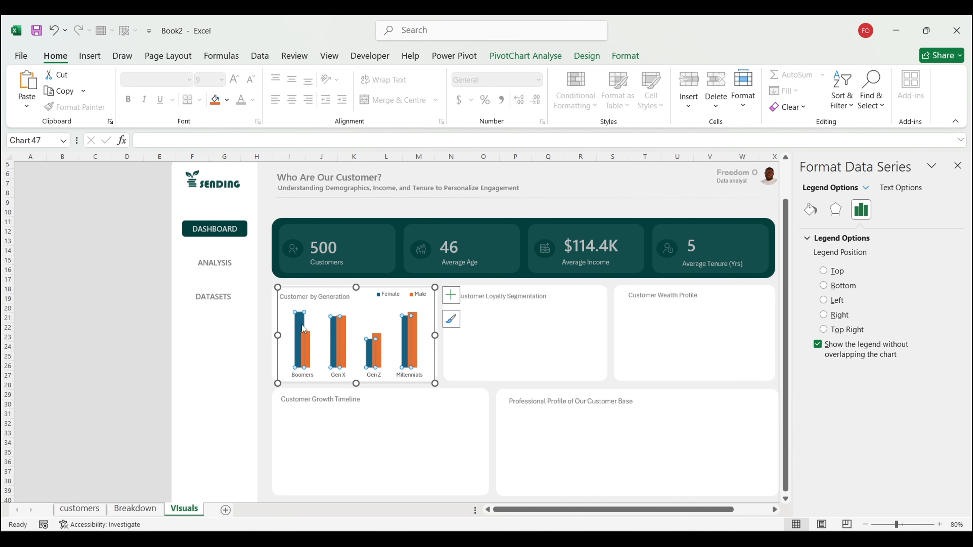
{"action": "left_click", "coordinate": [810, 210]}
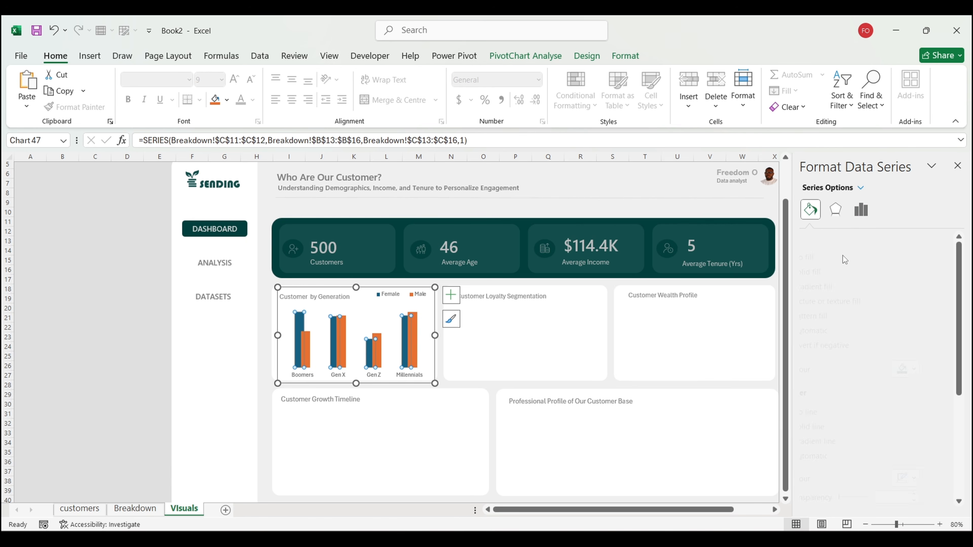
{"action": "left_click", "coordinate": [938, 369]}
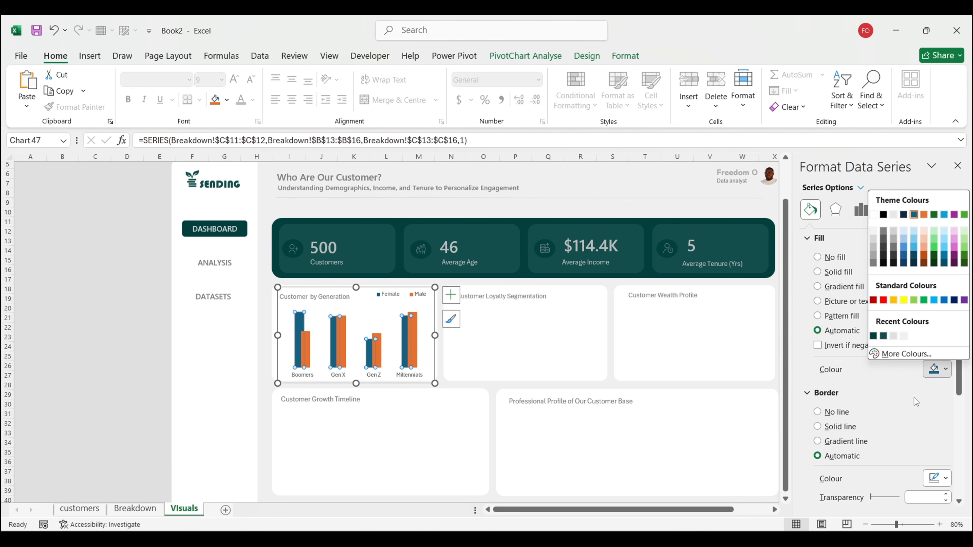
{"action": "left_click", "coordinate": [883, 336]}
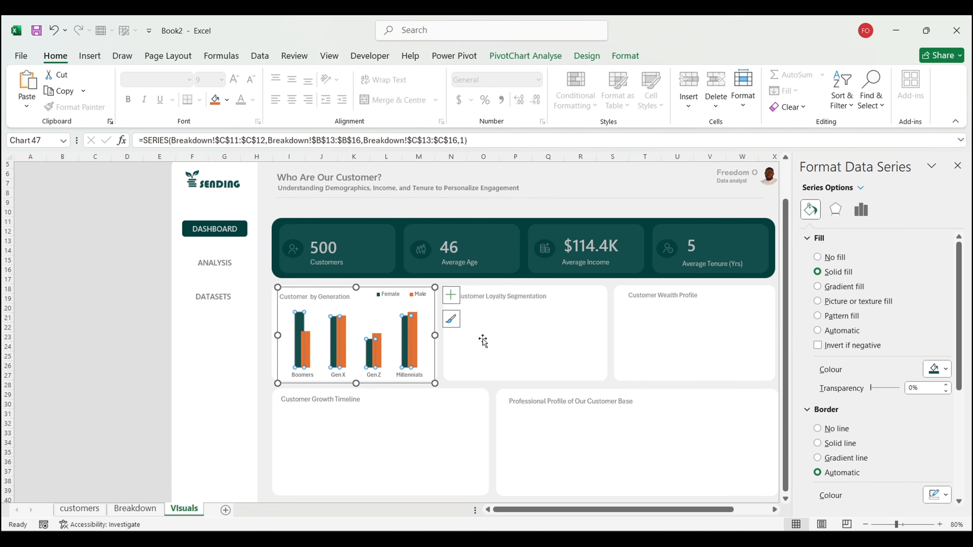
Step: Fill the Male columns light grey to contrast with the Female columns
{"action": "left_click", "coordinate": [309, 347]}
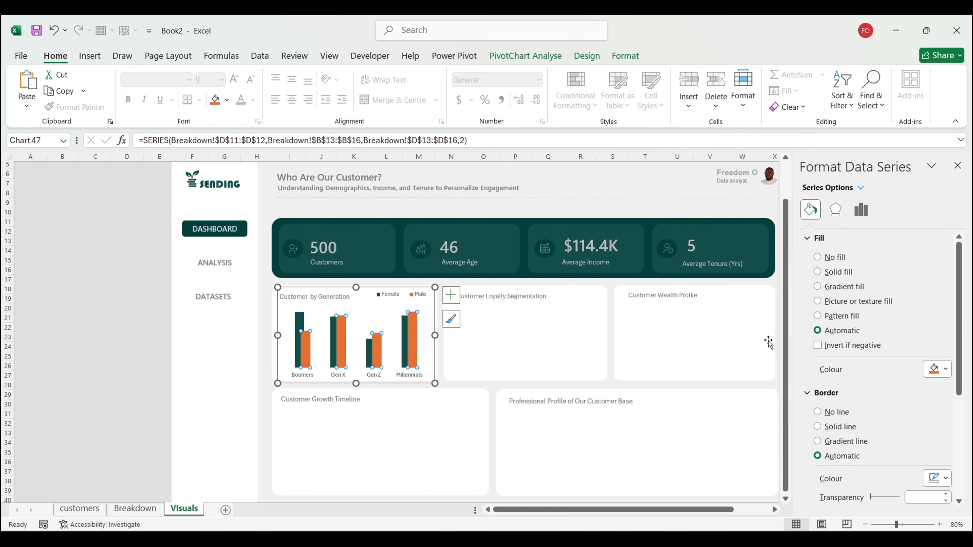
{"action": "left_click", "coordinate": [936, 369]}
{"action": "left_click", "coordinate": [904, 336]}
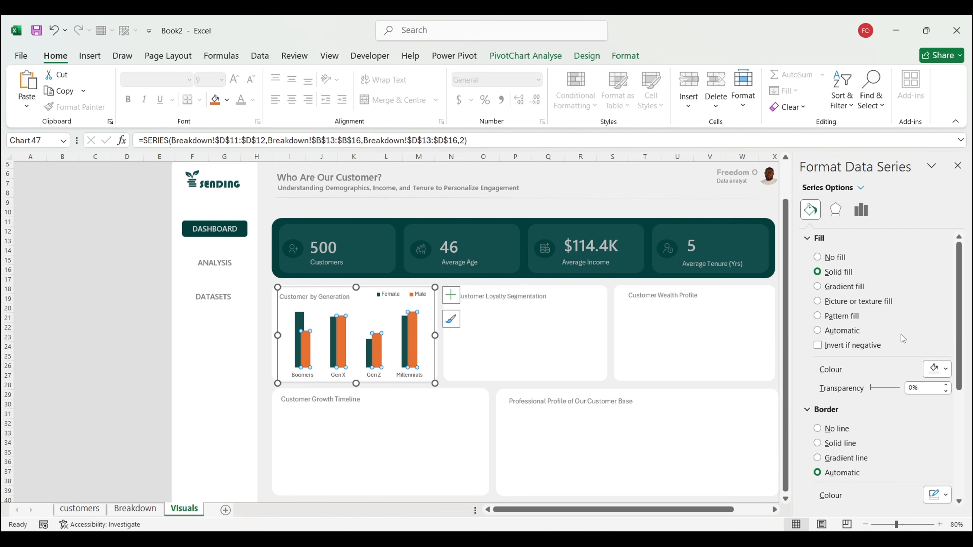
{"action": "left_click", "coordinate": [70, 374]}
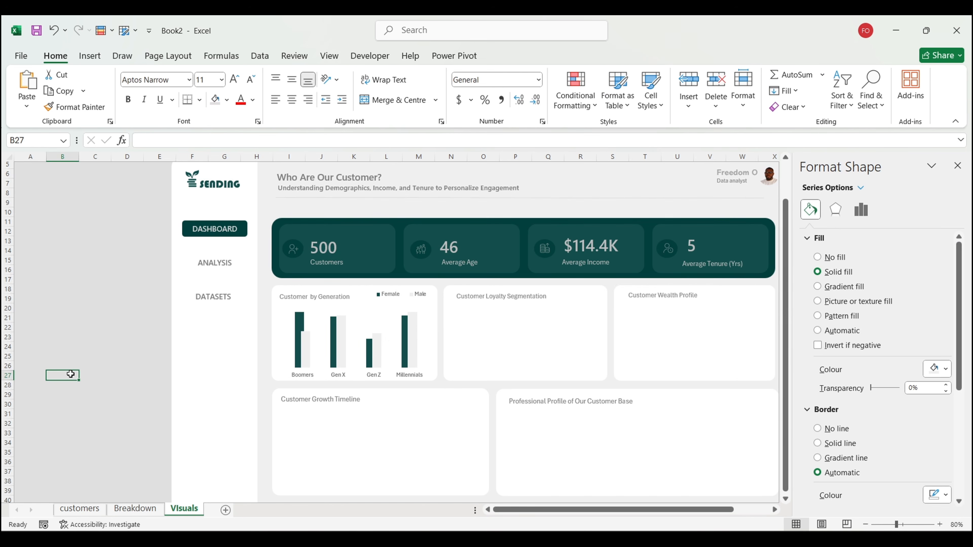
{"action": "left_click", "coordinate": [340, 341]}
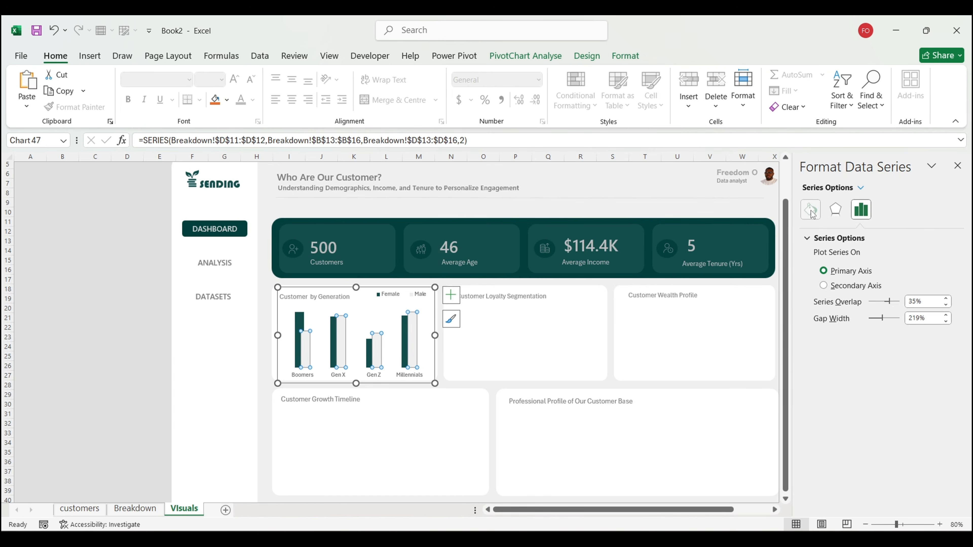
{"action": "left_click", "coordinate": [810, 209]}
{"action": "left_click", "coordinate": [941, 369]}
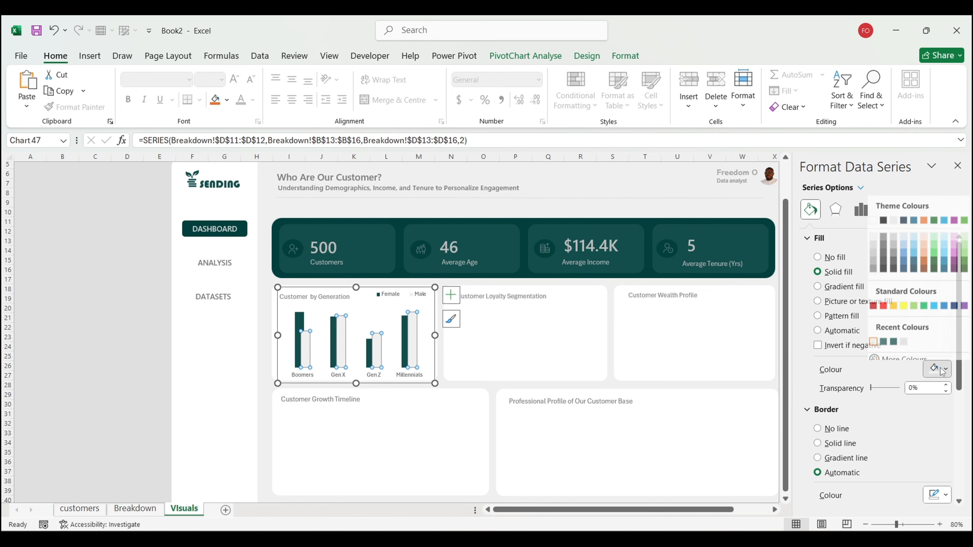
{"action": "left_click", "coordinate": [904, 337]}
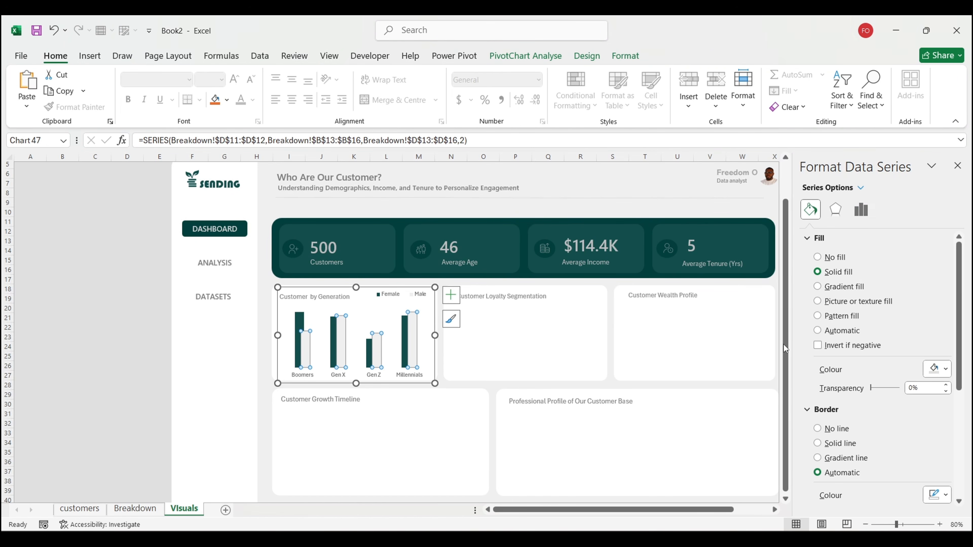
{"action": "left_click", "coordinate": [87, 325]}
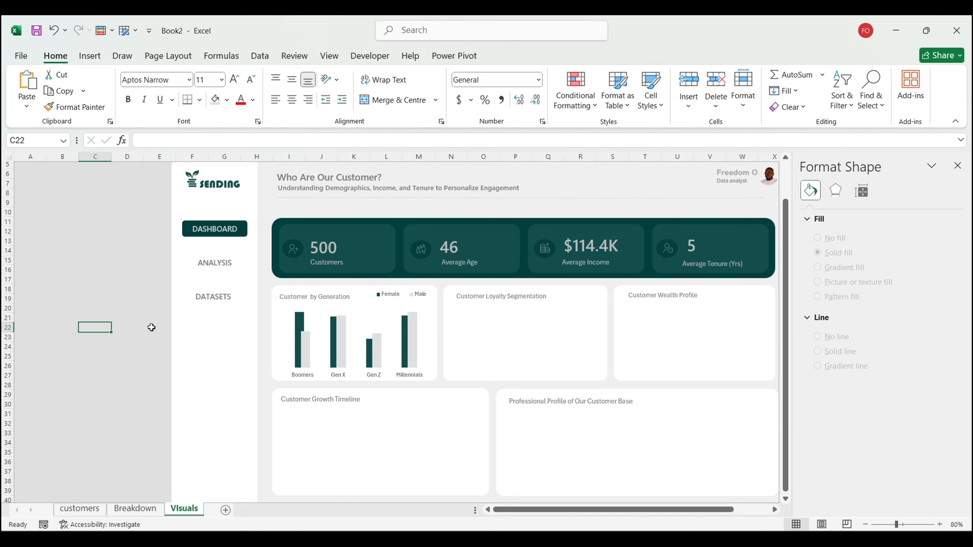
Step: Lower the generation chart's top edge and widen it slightly on both sides to fit the card
{"action": "left_click", "coordinate": [370, 315]}
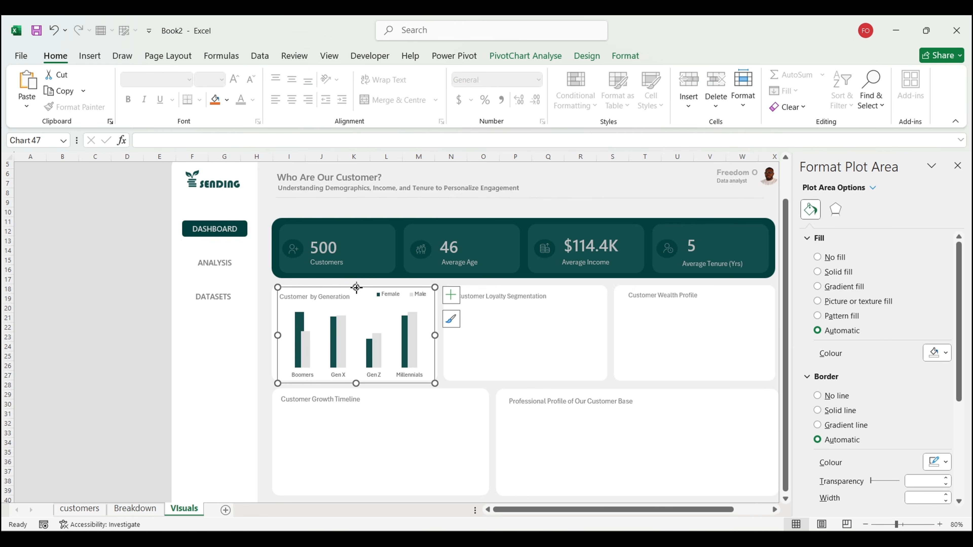
{"action": "left_click_drag", "start_coordinate": [356, 287], "coordinate": [356, 294]}
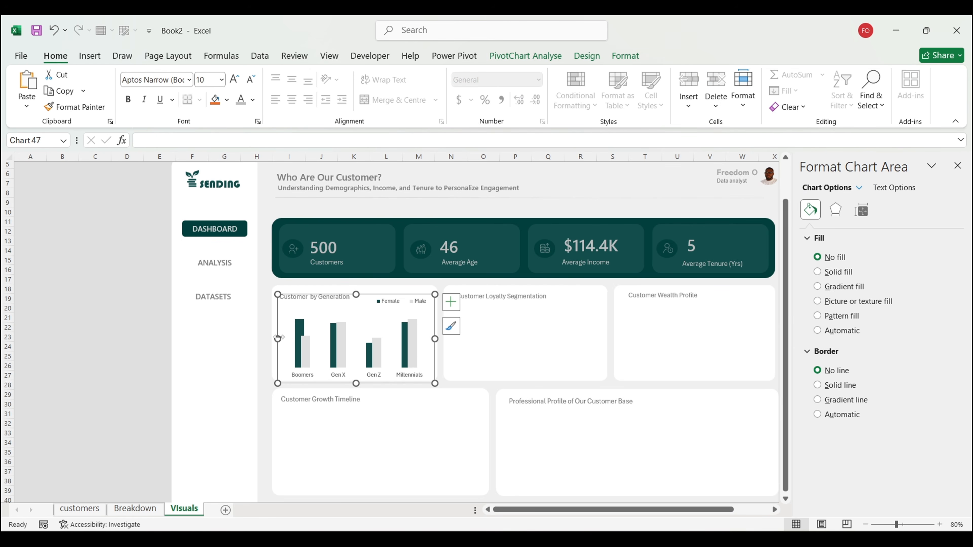
{"action": "left_click_drag", "start_coordinate": [279, 338], "coordinate": [274, 338]}
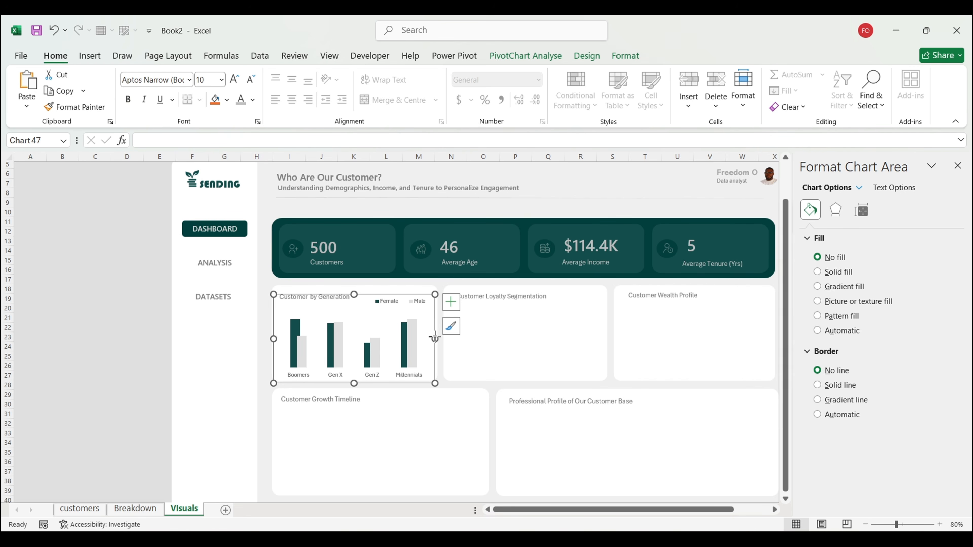
{"action": "left_click_drag", "start_coordinate": [435, 339], "coordinate": [438, 338]}
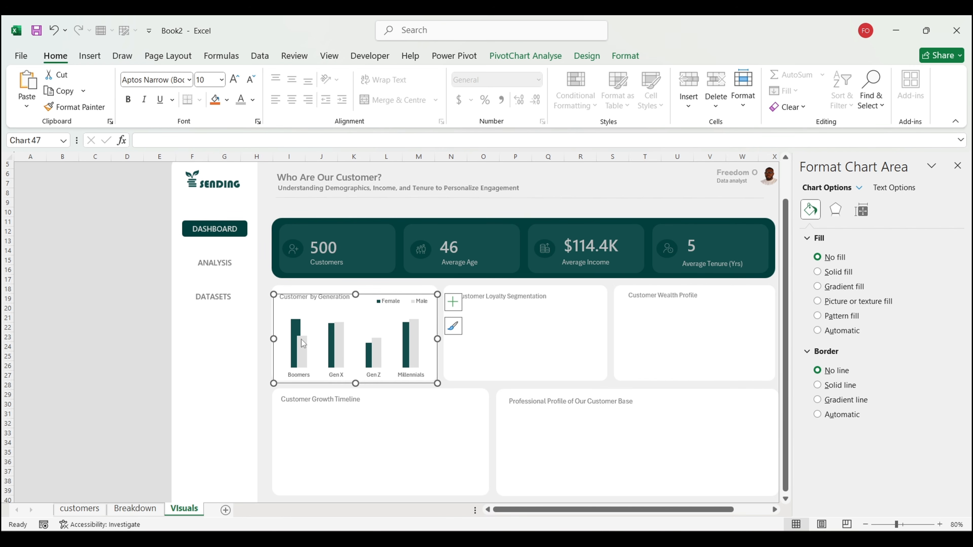
{"action": "left_click", "coordinate": [140, 356]}
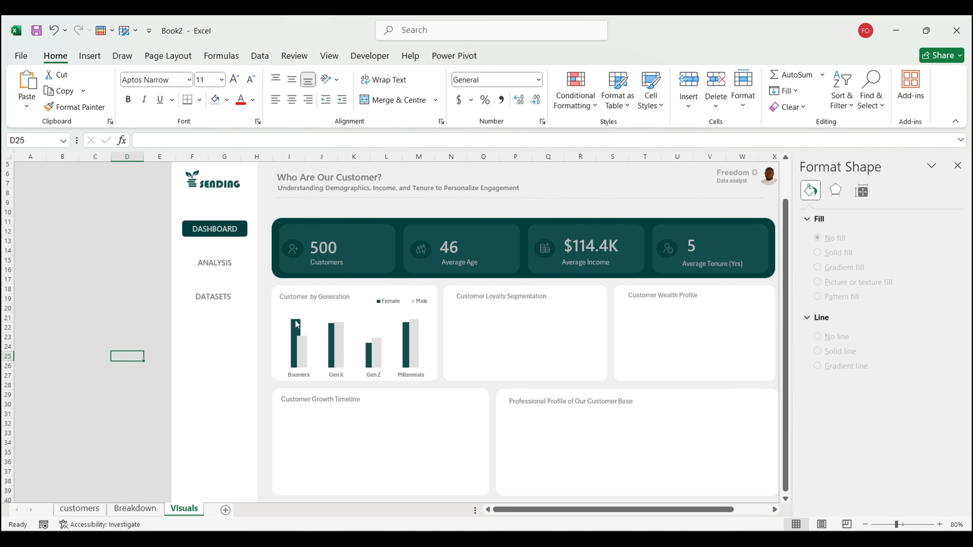
{"action": "mouse_move", "coordinate": [296, 320]}
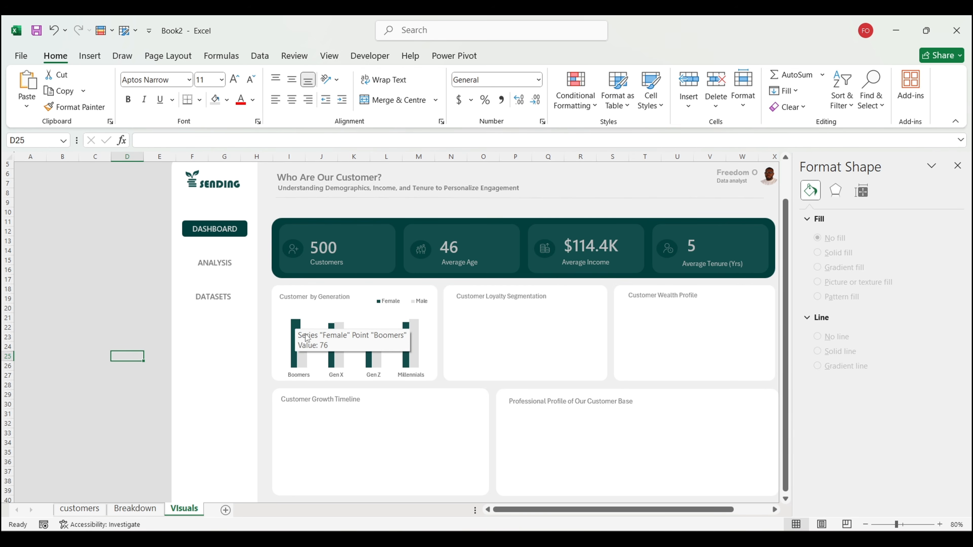
{"action": "mouse_move", "coordinate": [298, 360]}
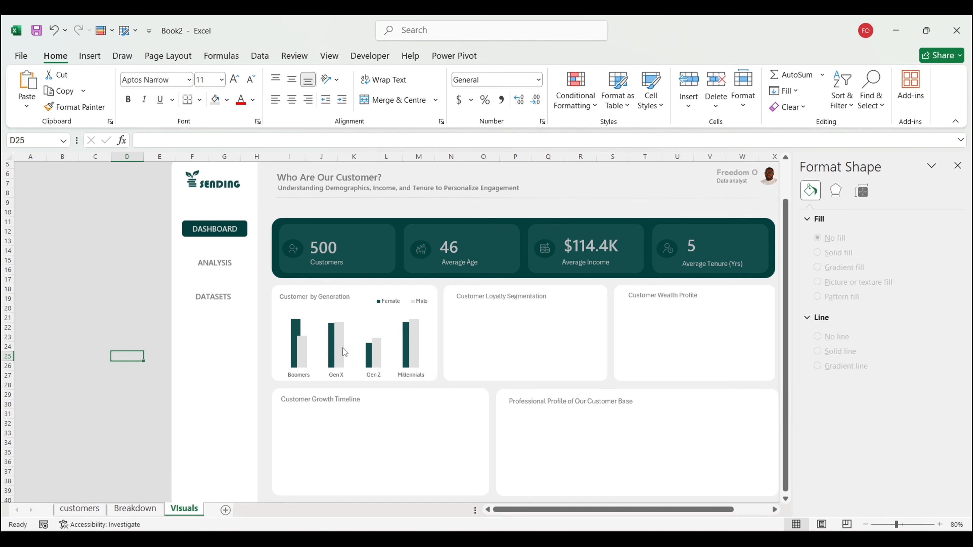
{"action": "mouse_move", "coordinate": [343, 350]}
{"action": "left_click", "coordinate": [15, 346]}
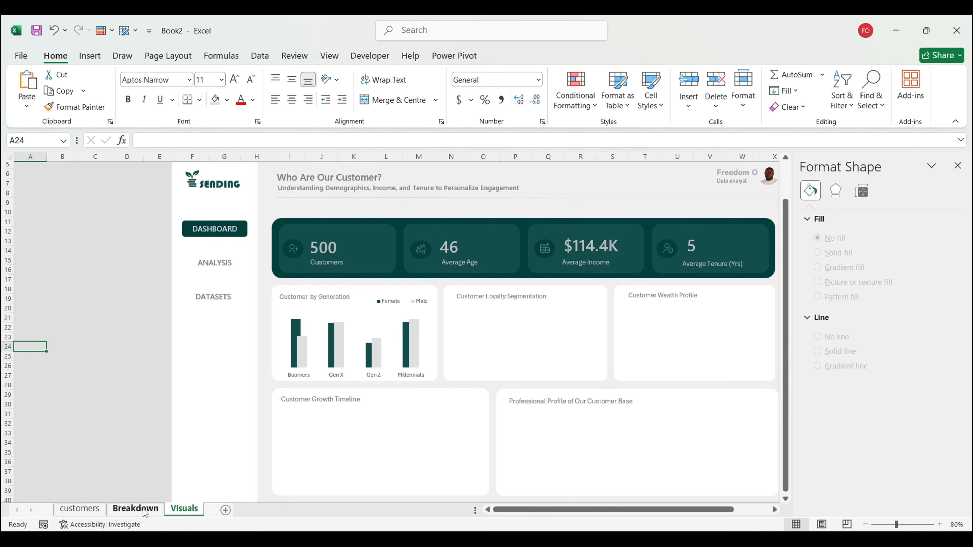
Step: Insert a doughnut chart from the tenure group pivot on the Breakdown sheet
{"action": "left_click", "coordinate": [135, 508]}
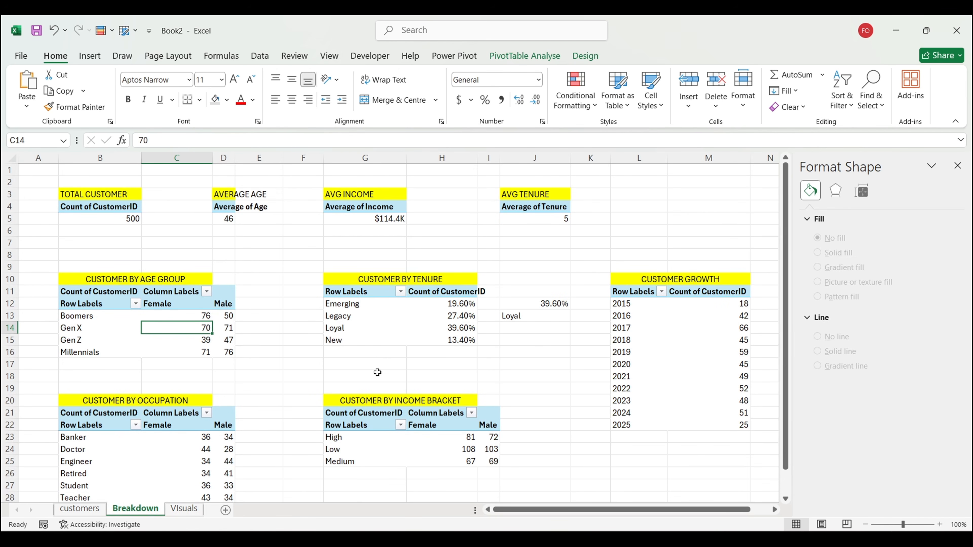
{"action": "left_click", "coordinate": [390, 328]}
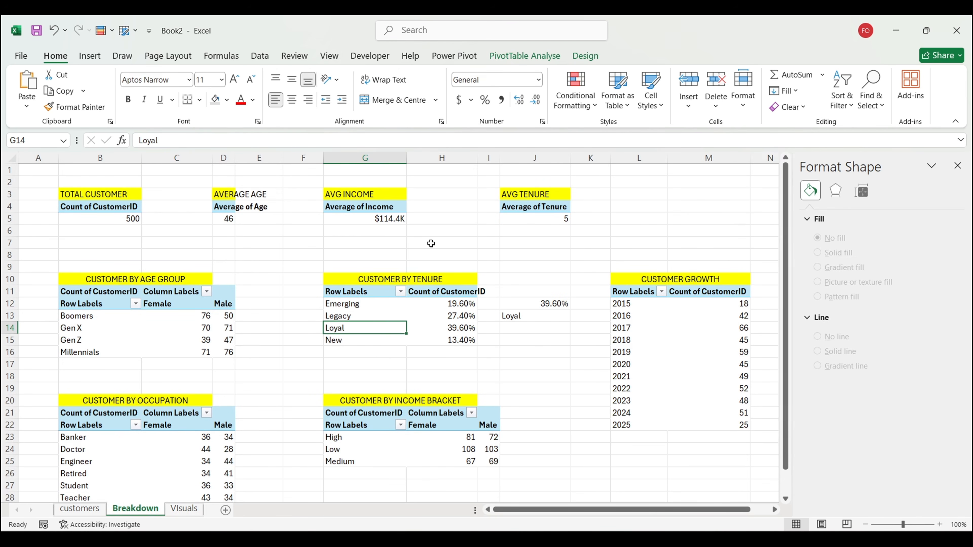
{"action": "left_click", "coordinate": [89, 56]}
{"action": "left_click", "coordinate": [376, 109]}
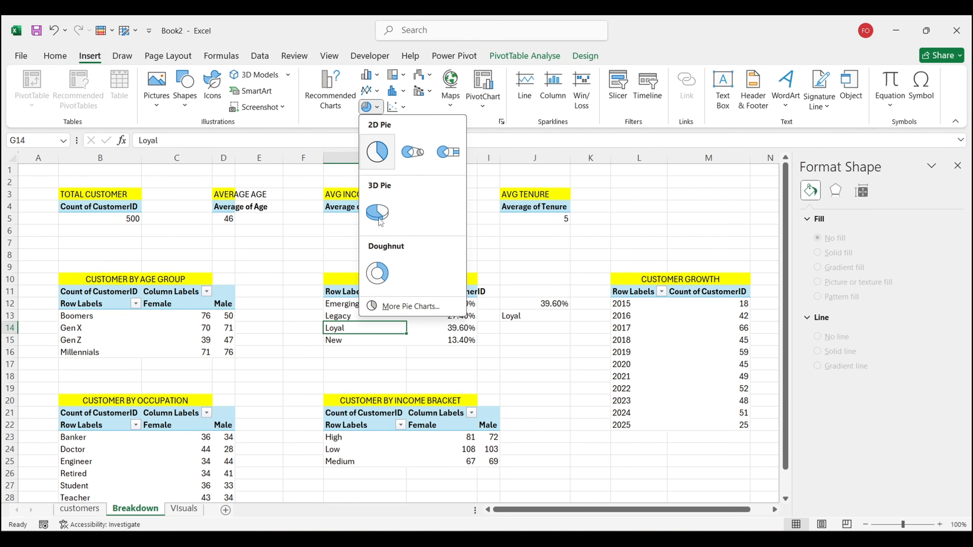
{"action": "left_click", "coordinate": [377, 272]}
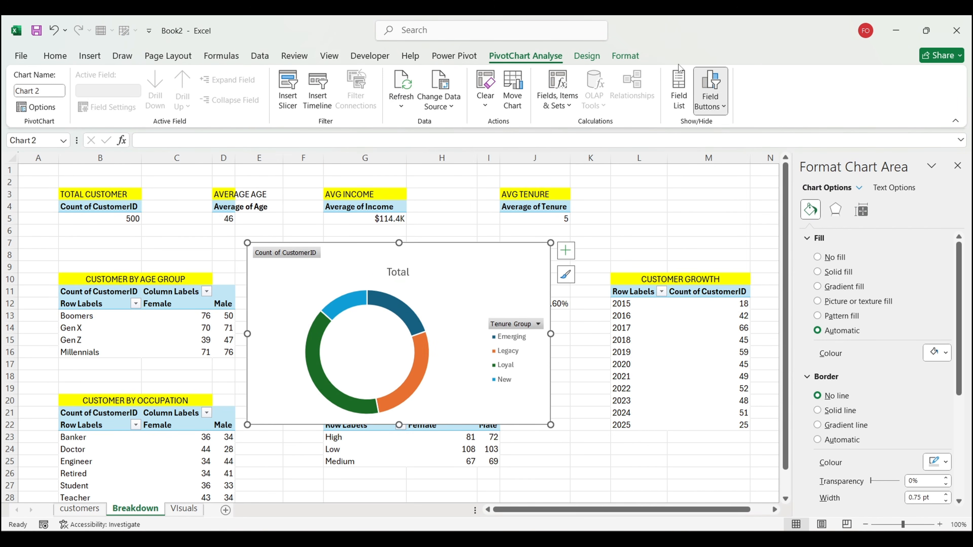
Step: Hide the doughnut's field buttons and title, and resize it from the corner
{"action": "left_click", "coordinate": [710, 85]}
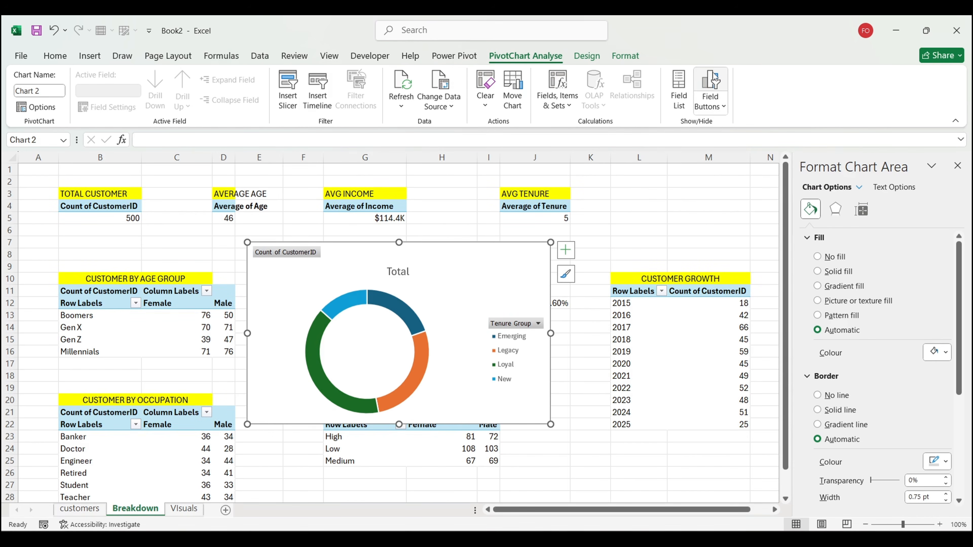
{"action": "left_click", "coordinate": [569, 256]}
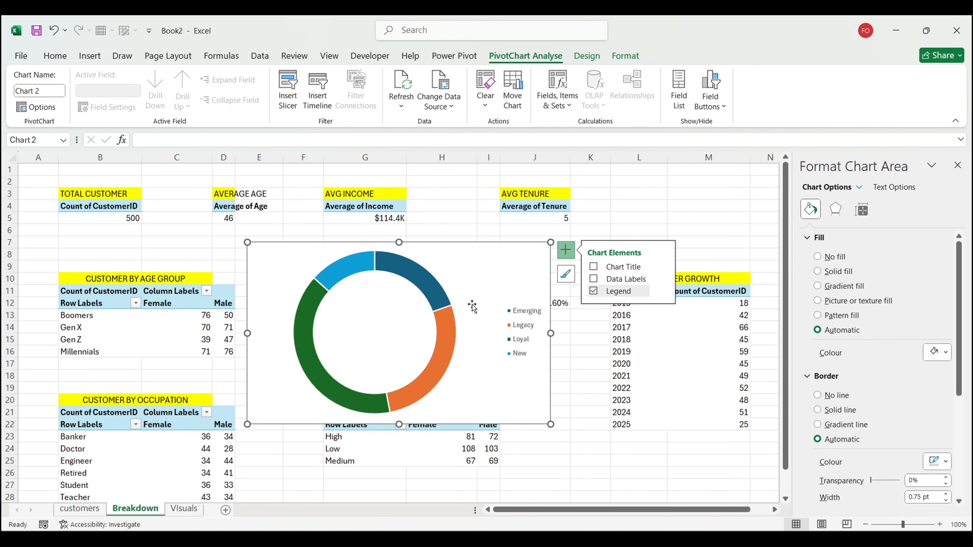
{"action": "left_click_drag", "start_coordinate": [550, 242], "coordinate": [512, 300]}
Step: Resize the doughnut over columns G–K and set its hole size to 85% for a thinner ring
{"action": "left_click_drag", "start_coordinate": [512, 362], "coordinate": [605, 392]}
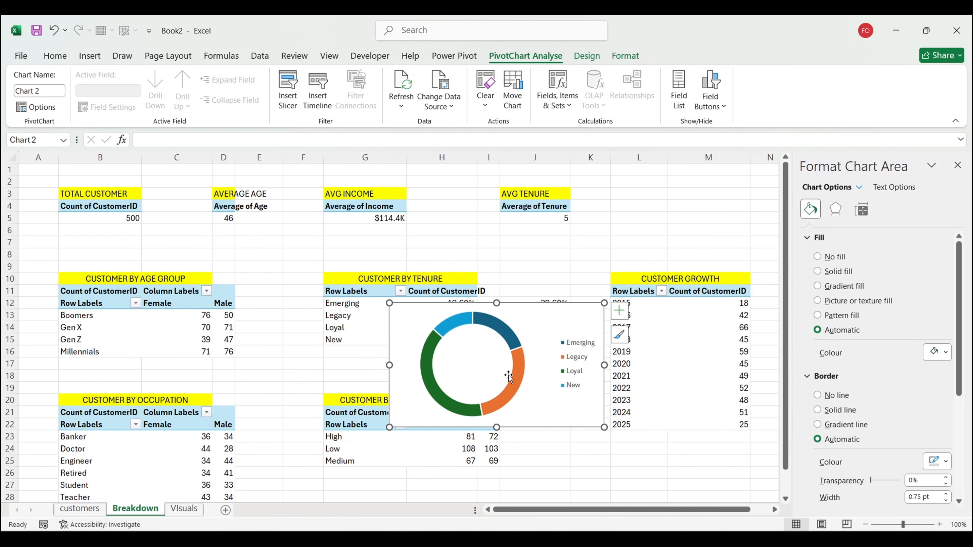
{"action": "left_click", "coordinate": [508, 380]}
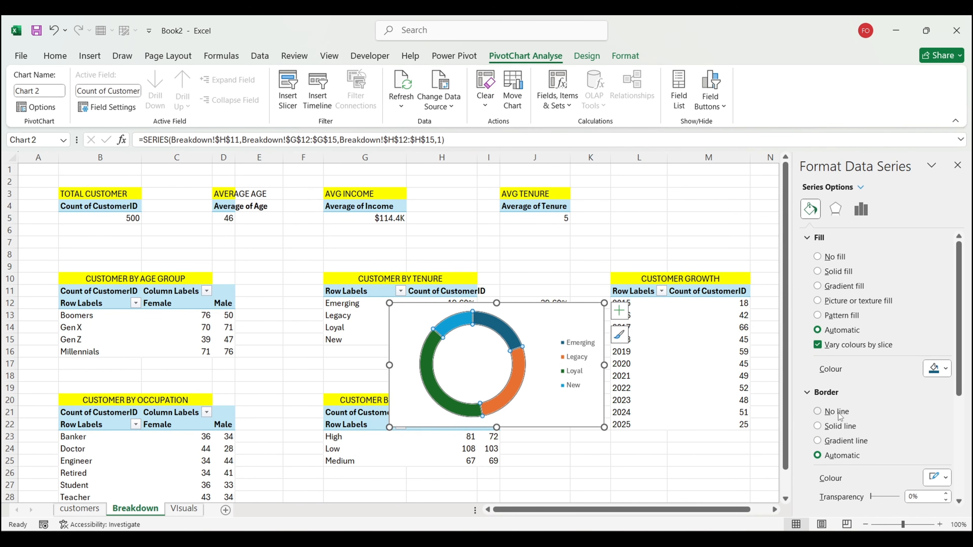
{"action": "left_click", "coordinate": [861, 209]}
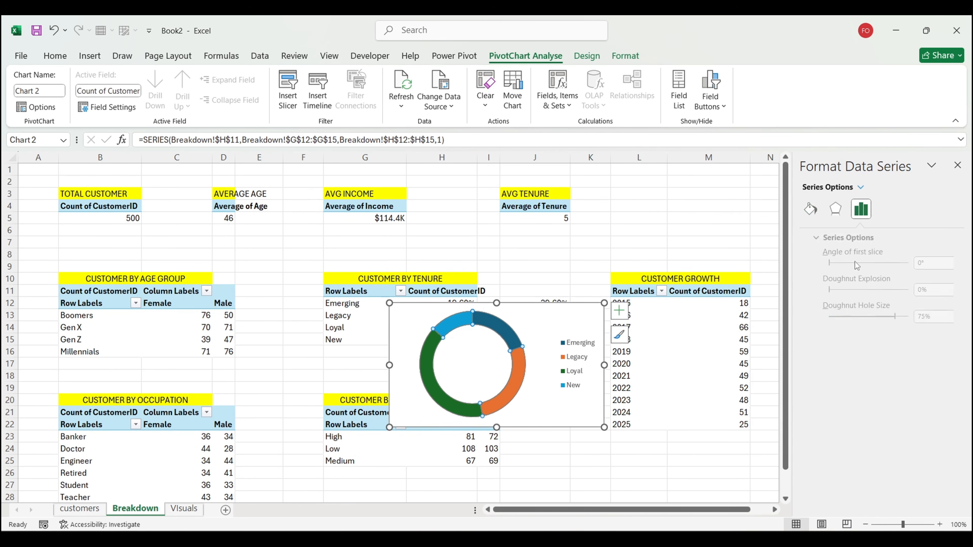
{"action": "left_click_drag", "start_coordinate": [888, 320], "coordinate": [892, 319]}
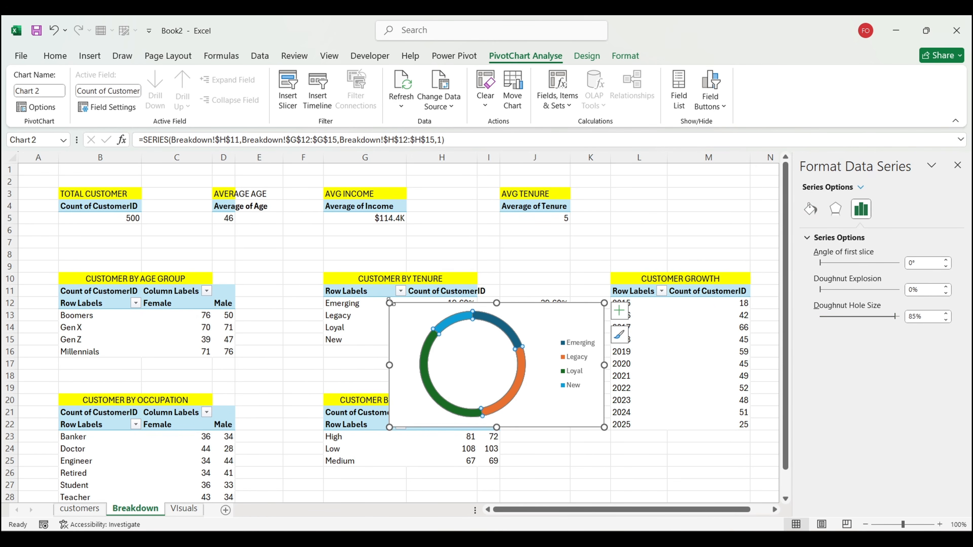
{"action": "left_click_drag", "start_coordinate": [390, 302], "coordinate": [404, 310]}
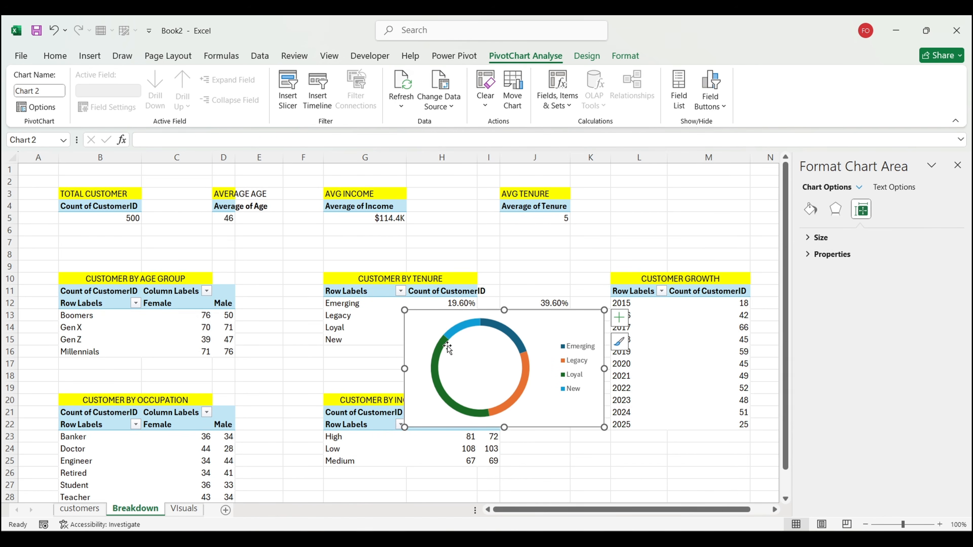
Step: Colour the New slice dark teal and the Emerging slice darkest green with partial transparency
{"action": "left_click", "coordinate": [464, 324]}
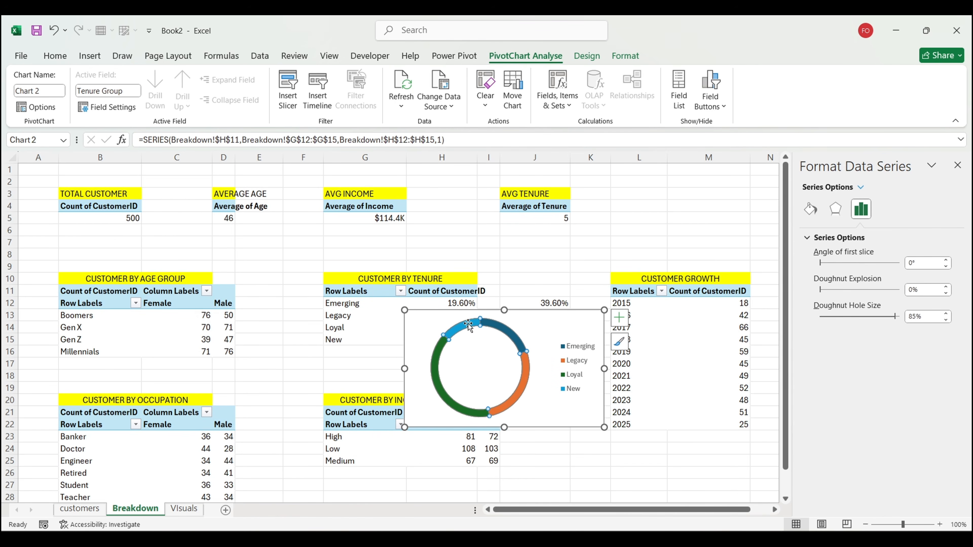
{"action": "left_click", "coordinate": [468, 324]}
{"action": "left_click", "coordinate": [810, 209]}
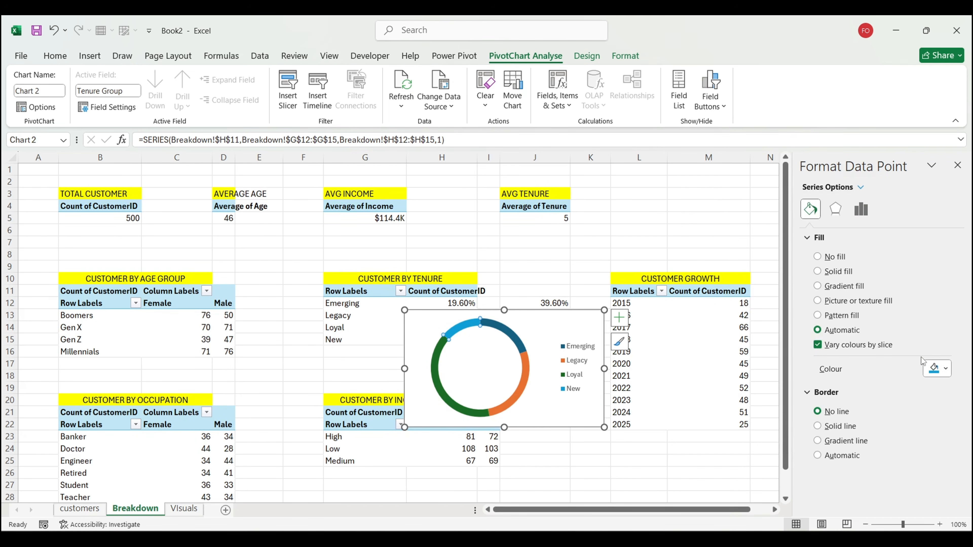
{"action": "left_click", "coordinate": [936, 374]}
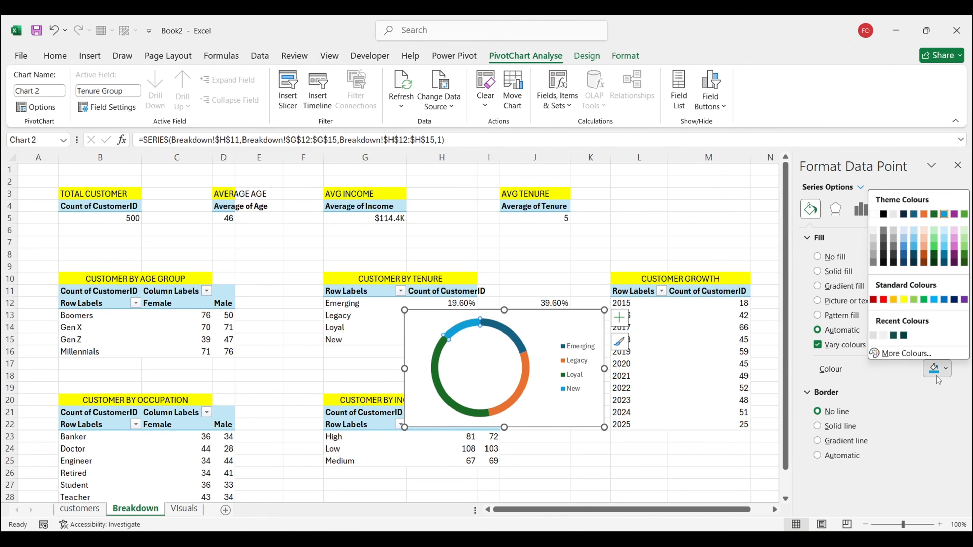
{"action": "left_click", "coordinate": [904, 336]}
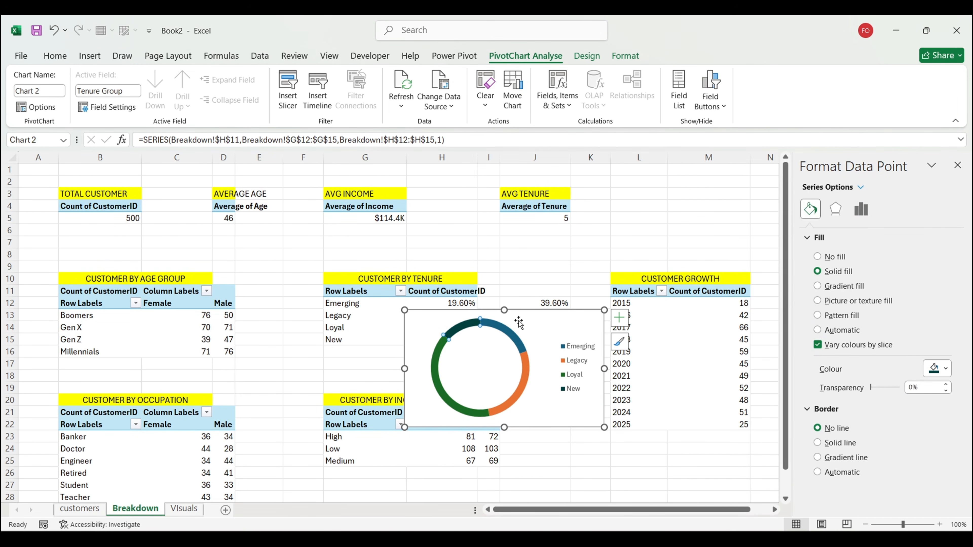
{"action": "left_click", "coordinate": [505, 329]}
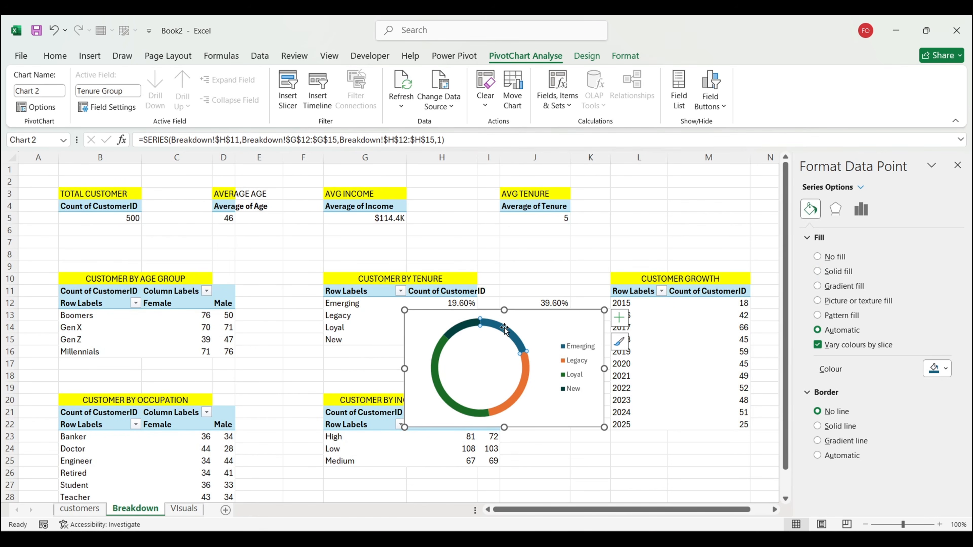
{"action": "left_click", "coordinate": [936, 370]}
{"action": "left_click", "coordinate": [874, 336]}
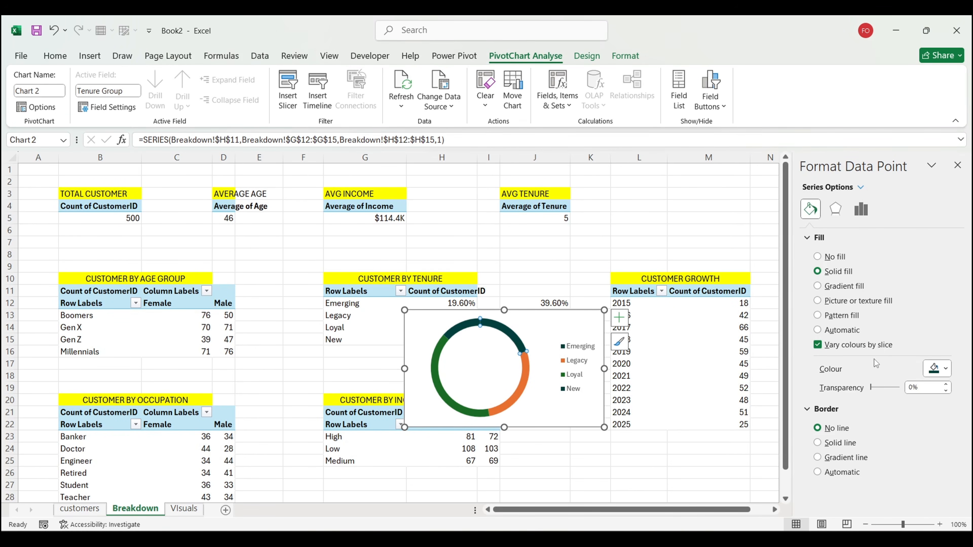
{"action": "left_click_drag", "start_coordinate": [875, 390], "coordinate": [880, 391]}
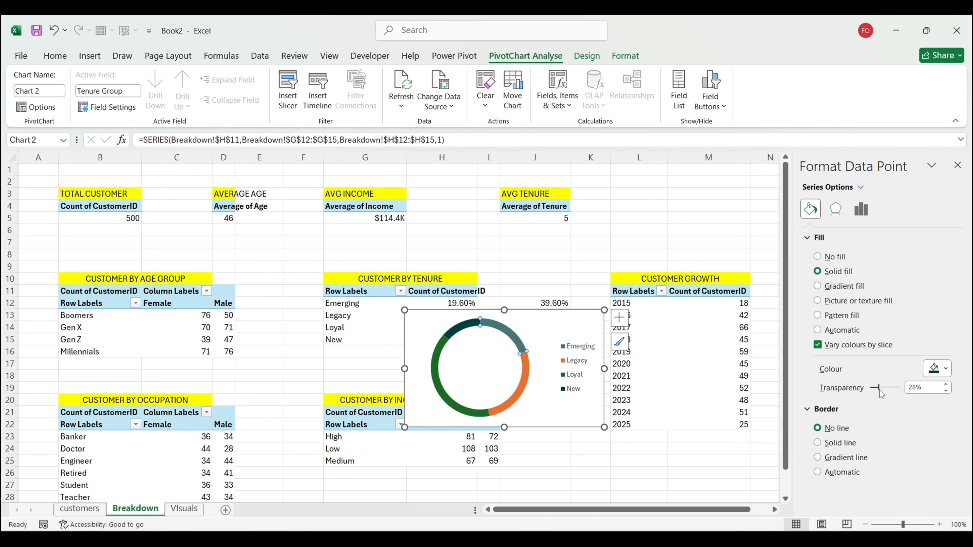
Step: Colour the Legacy slice dark teal at 77% transparency
{"action": "left_click", "coordinate": [522, 383]}
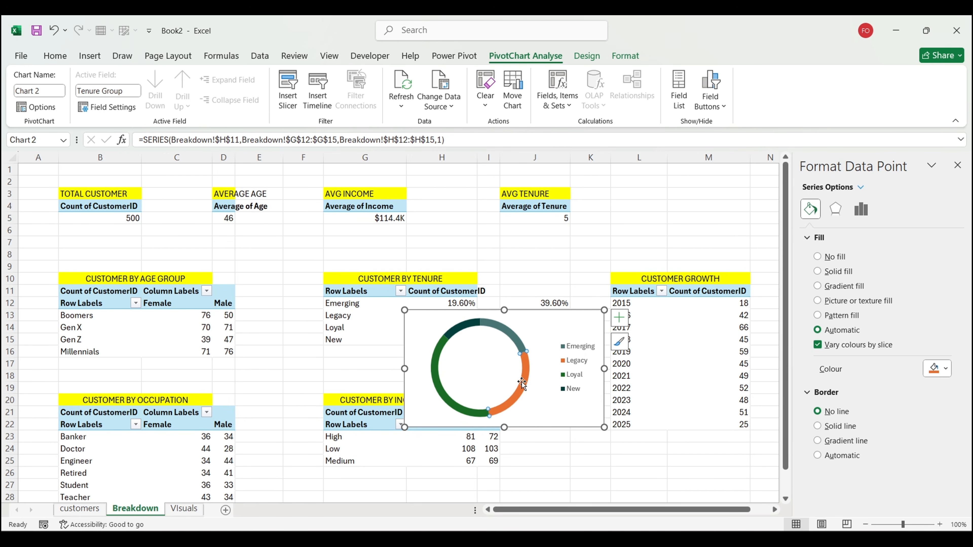
{"action": "left_click", "coordinate": [935, 369]}
{"action": "left_click", "coordinate": [873, 337]}
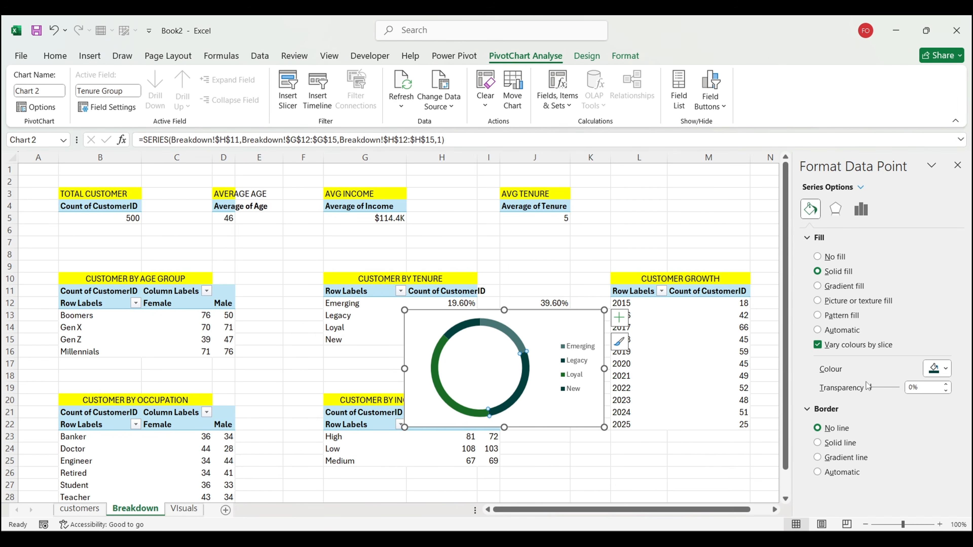
{"action": "left_click_drag", "start_coordinate": [872, 391], "coordinate": [893, 393]}
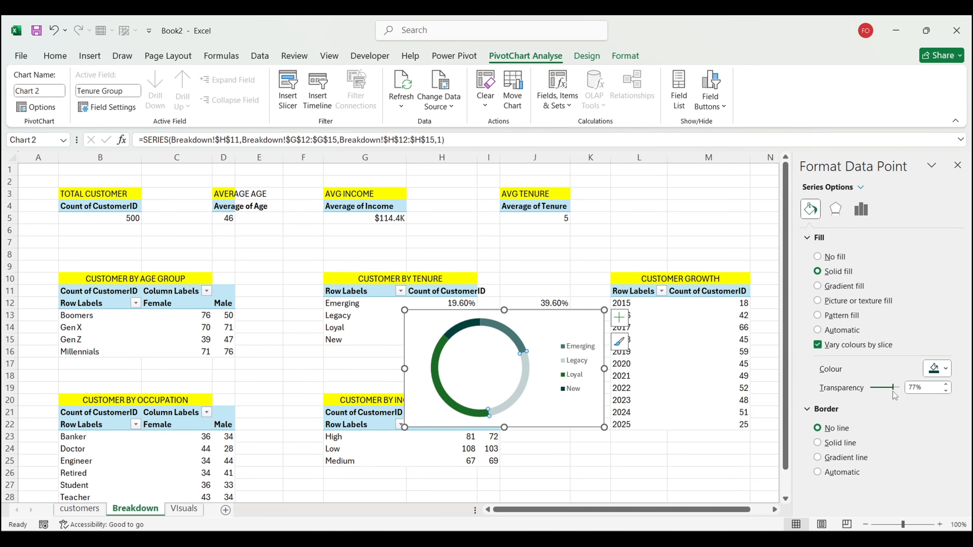
Step: Give the chart area no fill and no border, then cut the doughnut chart
{"action": "left_click", "coordinate": [584, 426]}
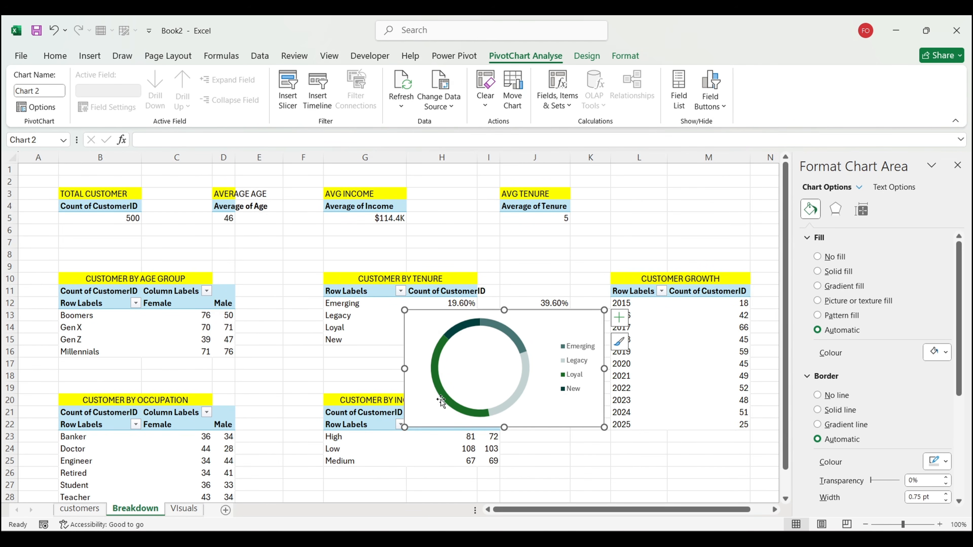
{"action": "mouse_move", "coordinate": [449, 400]}
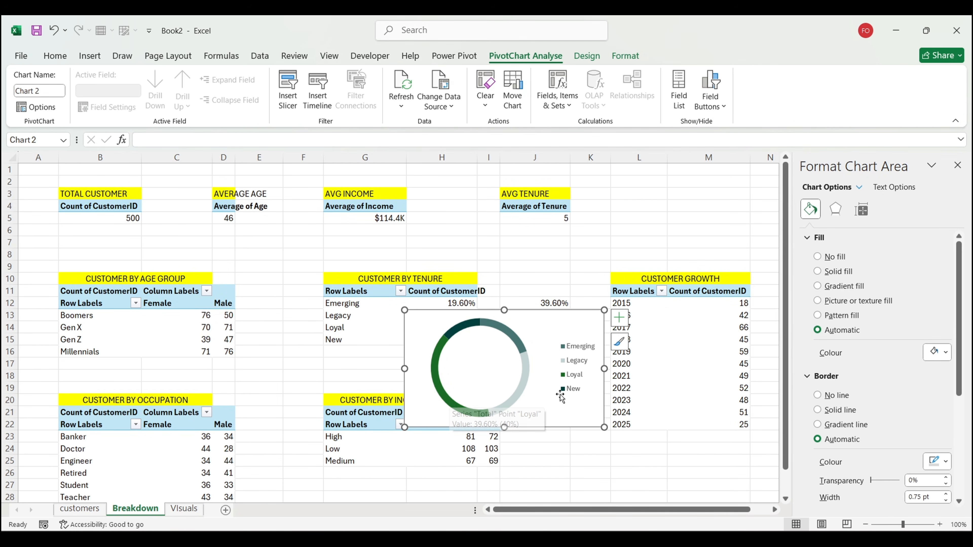
{"action": "left_click", "coordinate": [833, 256]}
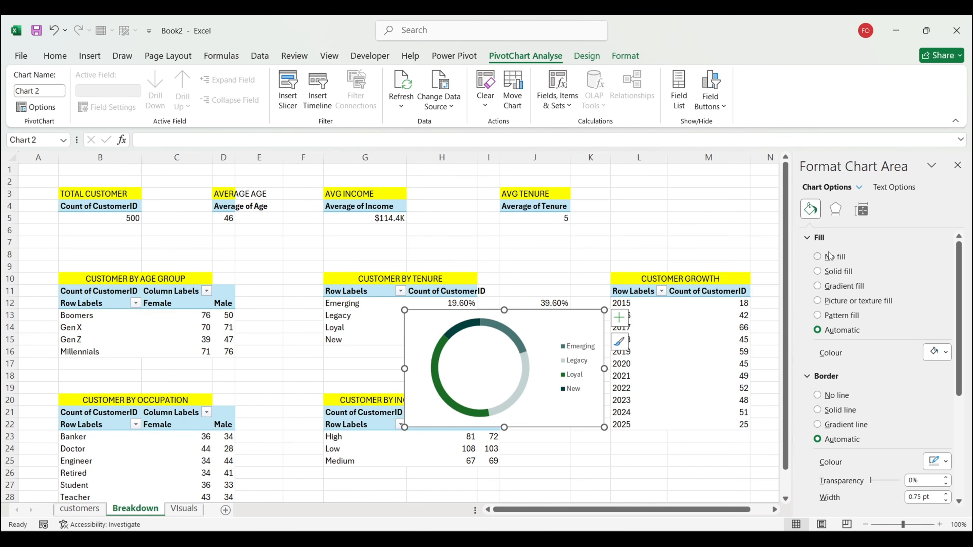
{"action": "left_click", "coordinate": [829, 370]}
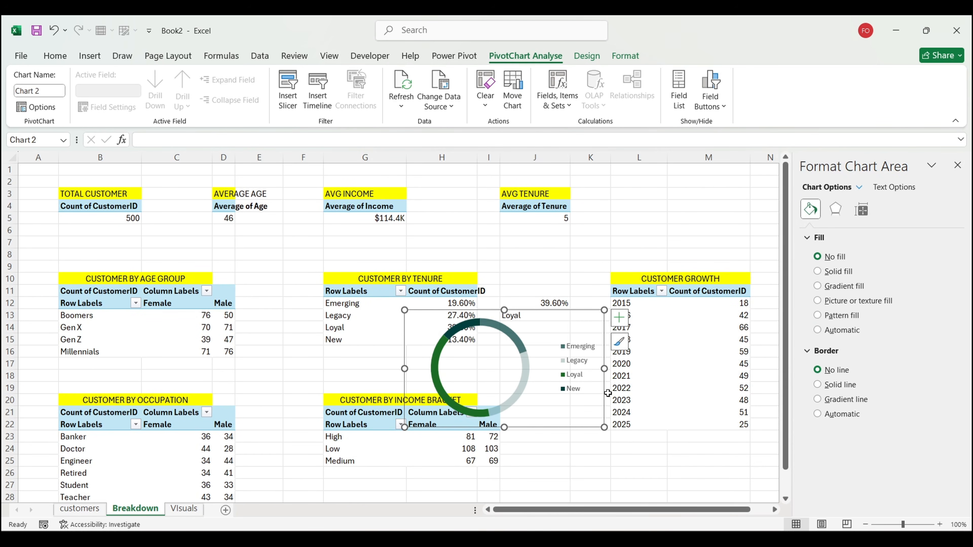
{"action": "key", "text": "Delete"}
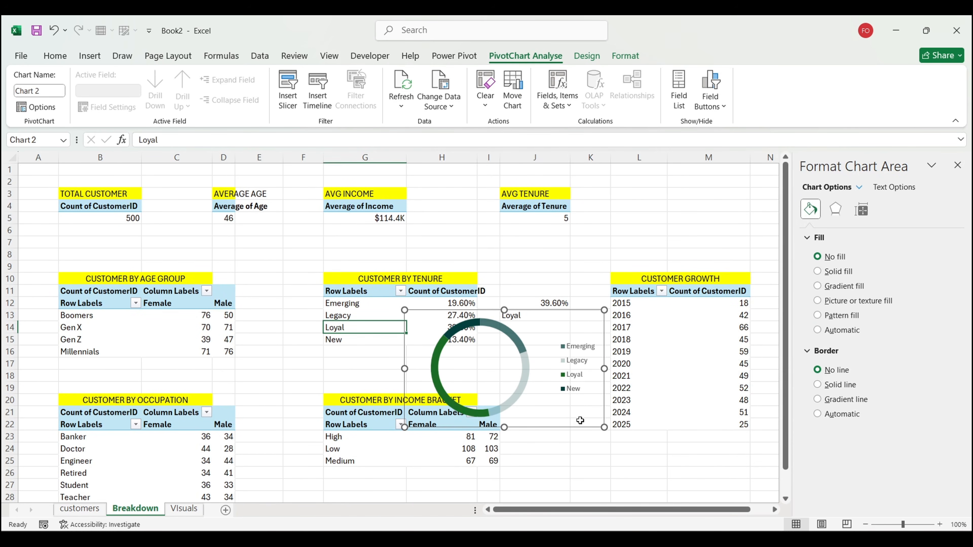
Step: Paste the tenure doughnut on Visuals and size it within the Customer Loyalty Segmentation card, legend beside the ring
{"action": "left_click", "coordinate": [178, 510]}
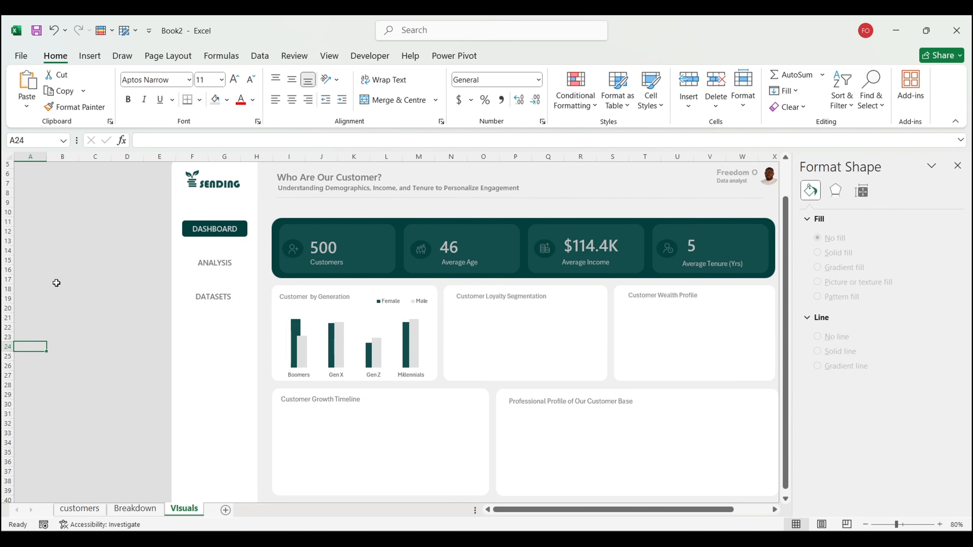
{"action": "key", "text": "ctrl+v"}
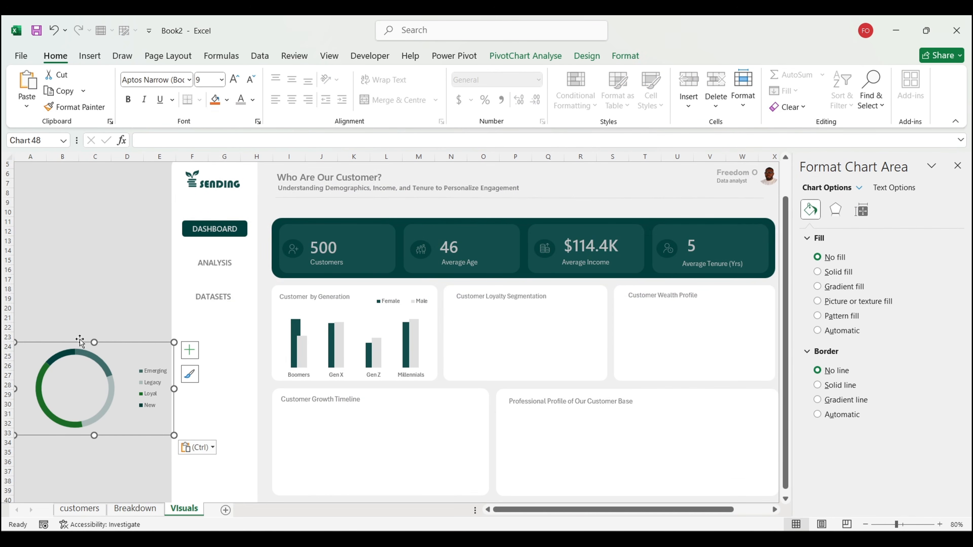
{"action": "left_click_drag", "start_coordinate": [79, 340], "coordinate": [465, 297]}
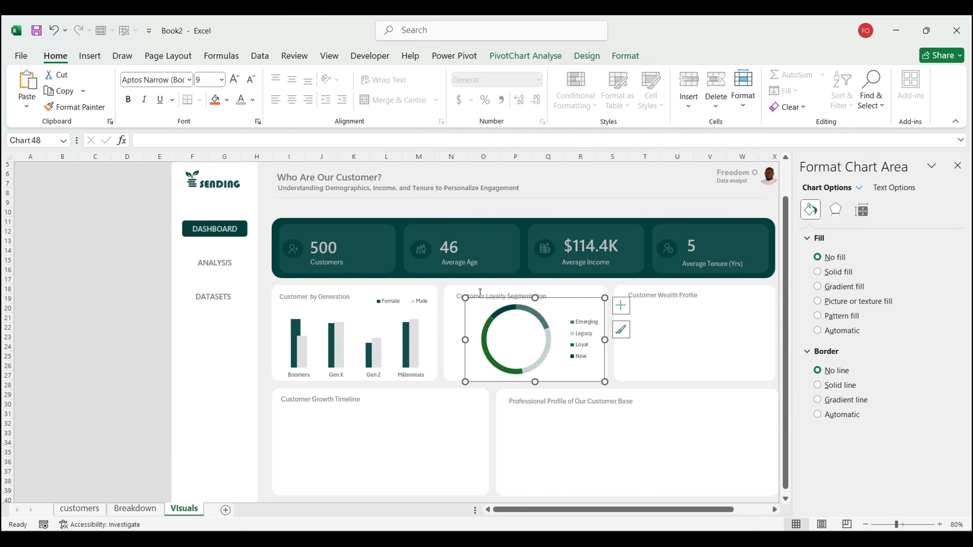
{"action": "left_click_drag", "start_coordinate": [465, 338], "coordinate": [500, 341]}
{"action": "left_click", "coordinate": [505, 337]}
{"action": "left_click", "coordinate": [559, 299]}
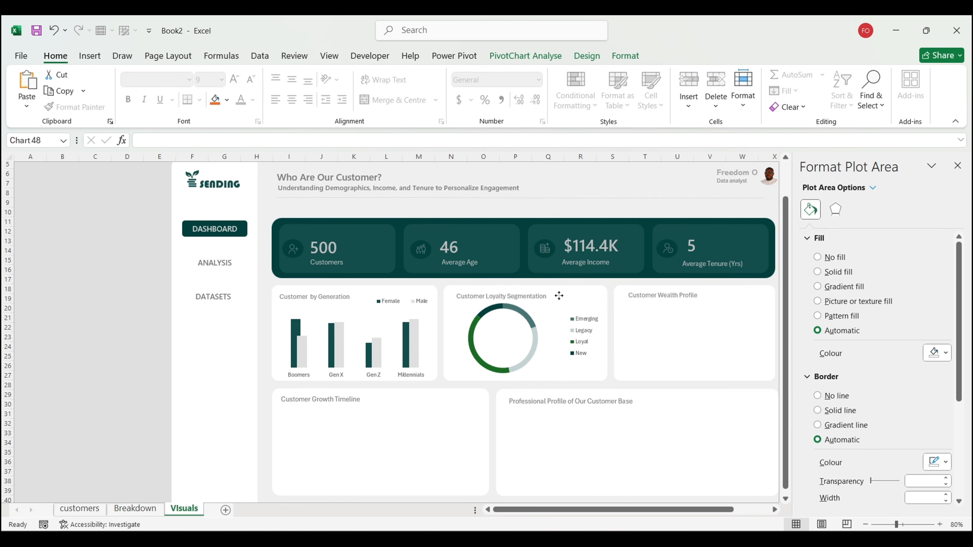
{"action": "left_click", "coordinate": [559, 298]}
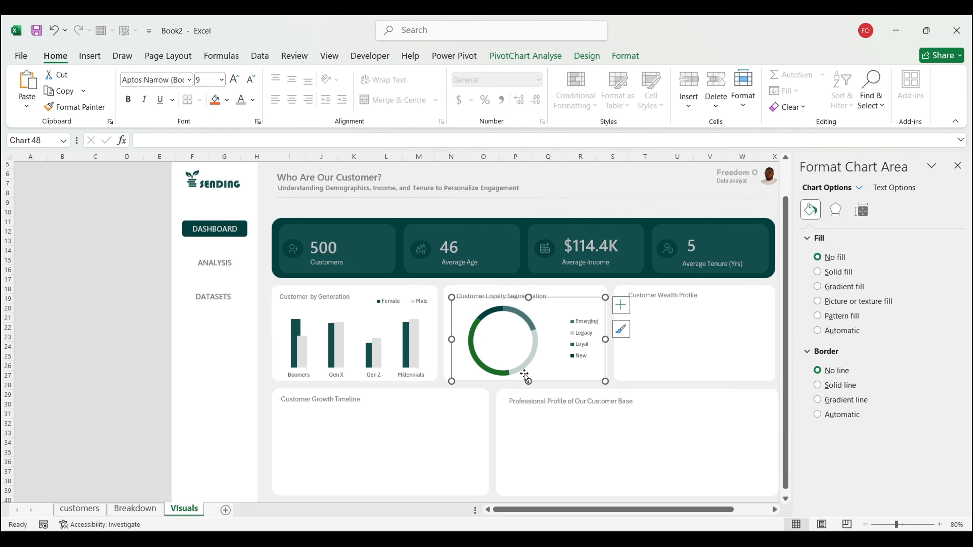
{"action": "left_click_drag", "start_coordinate": [527, 381], "coordinate": [527, 378]}
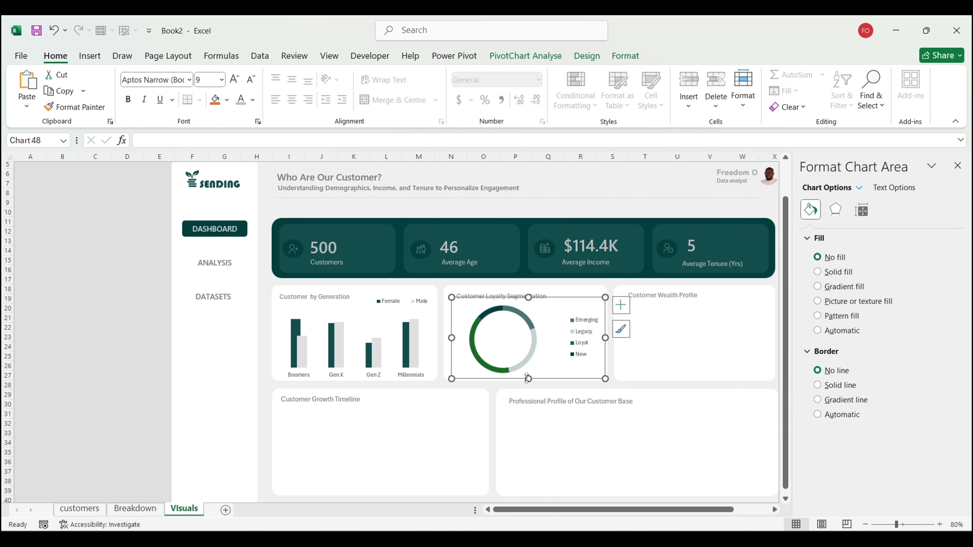
{"action": "left_click", "coordinate": [101, 355]}
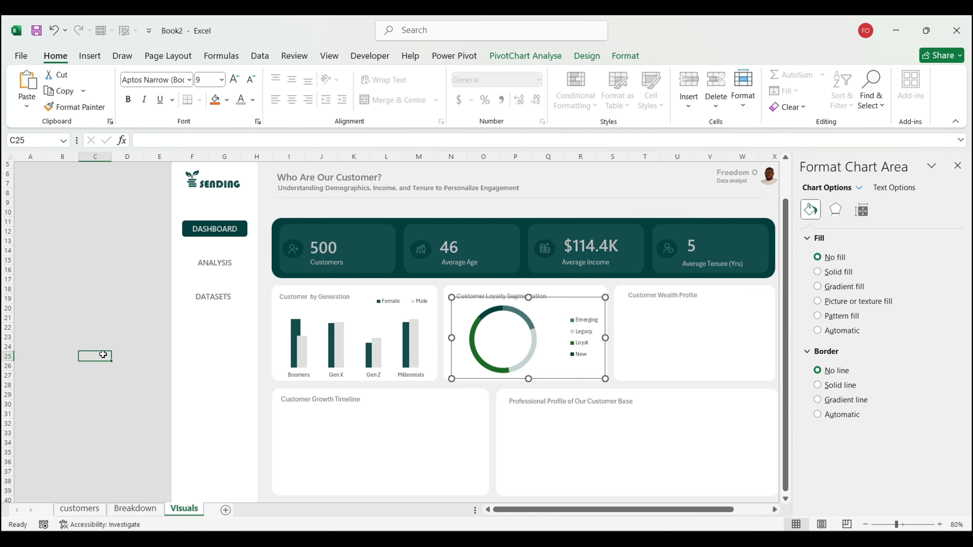
Step: Check the top tenure group Loyal and its 39.60% share on the Breakdown sheet
{"action": "left_click", "coordinate": [134, 508]}
{"action": "left_click", "coordinate": [514, 318]}
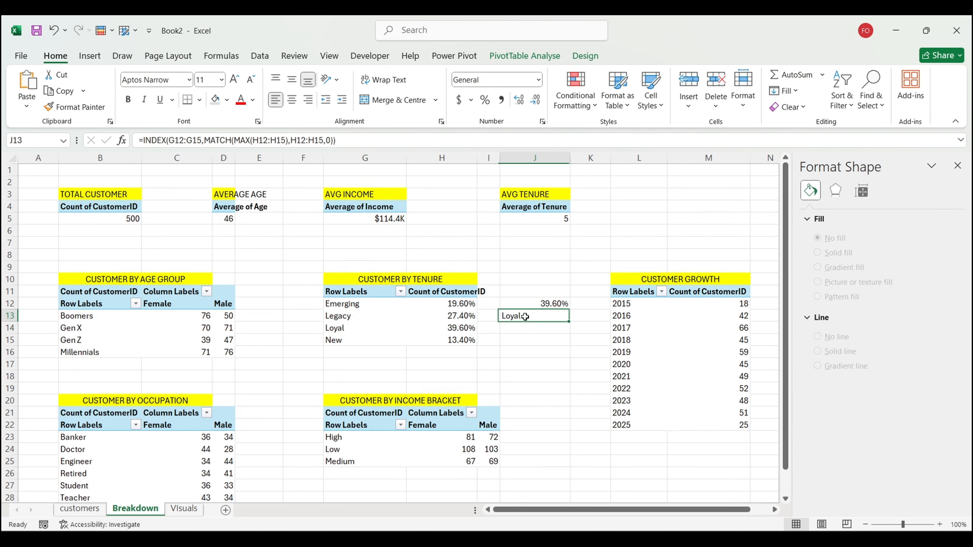
{"action": "left_click", "coordinate": [535, 304]}
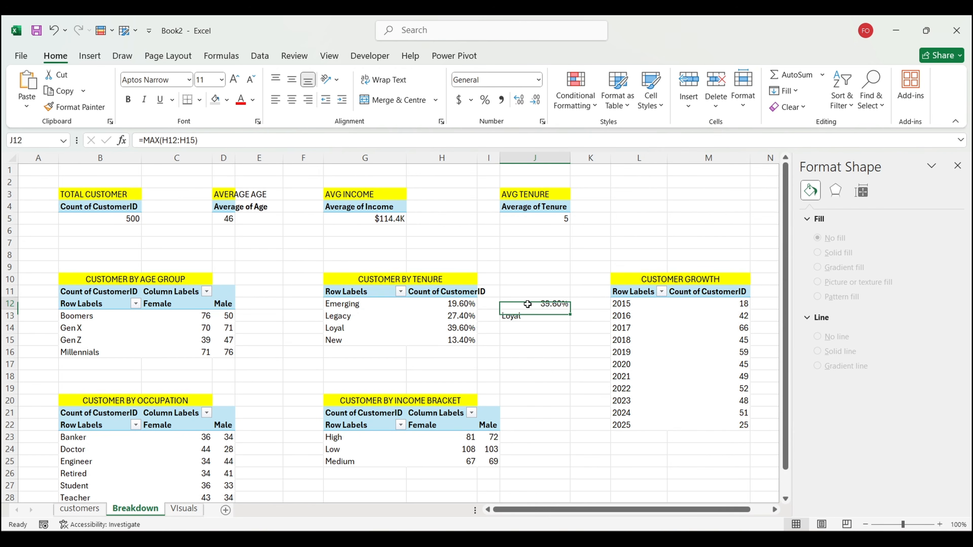
{"action": "left_click", "coordinate": [184, 509]}
Step: Duplicate the Customers label and link the copy to =MAXTENURE so it shows Loyal
{"action": "left_click", "coordinate": [324, 263]}
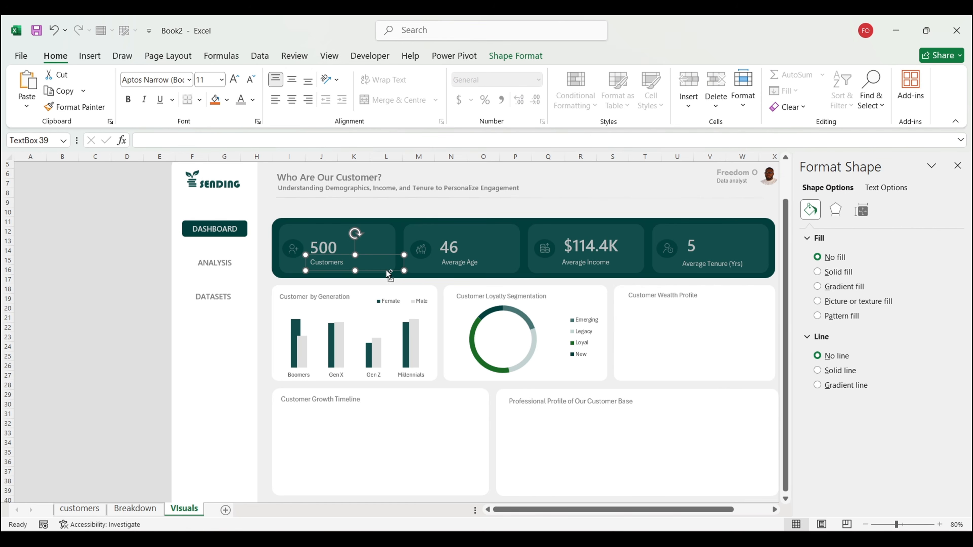
{"action": "left_click_drag", "start_coordinate": [386, 270], "coordinate": [113, 345]}
{"action": "left_click", "coordinate": [171, 137]}
{"action": "type", "text": "="}
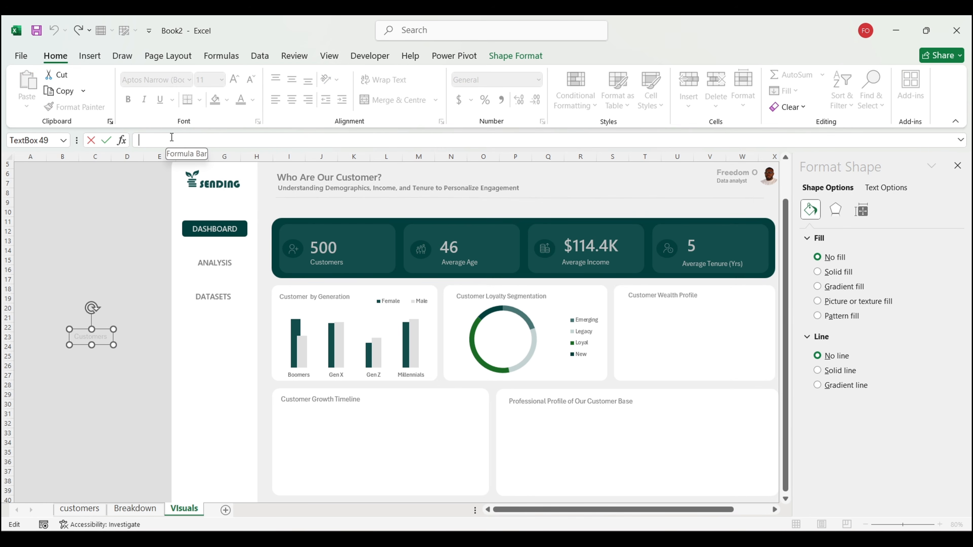
{"action": "type", "text": "te"}
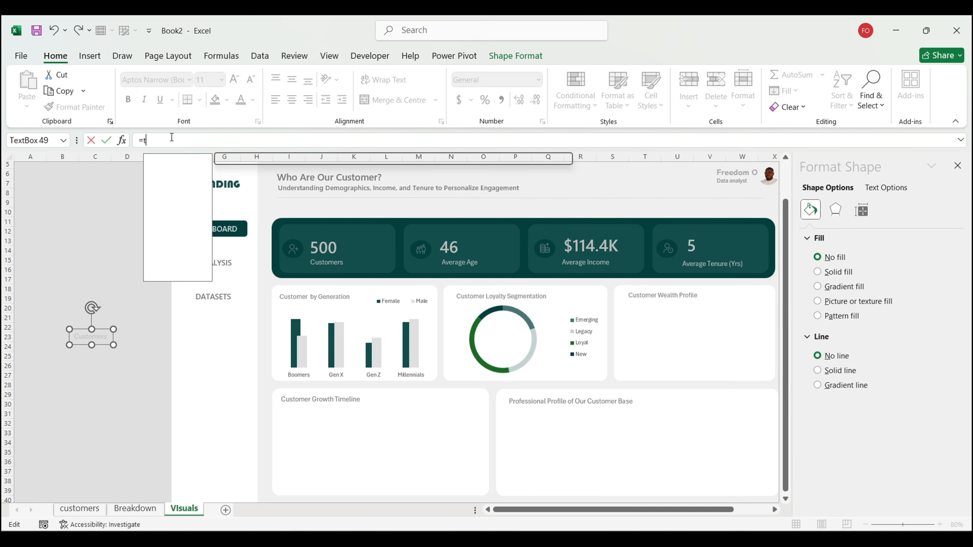
{"action": "key", "text": "BackSpace"}
{"action": "key", "text": "BackSpace"}
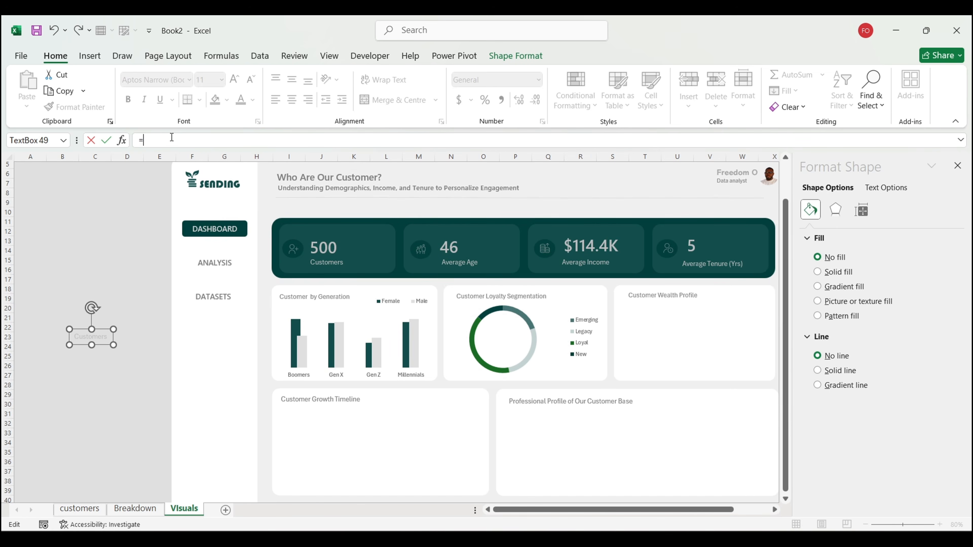
{"action": "type", "text": "ma"}
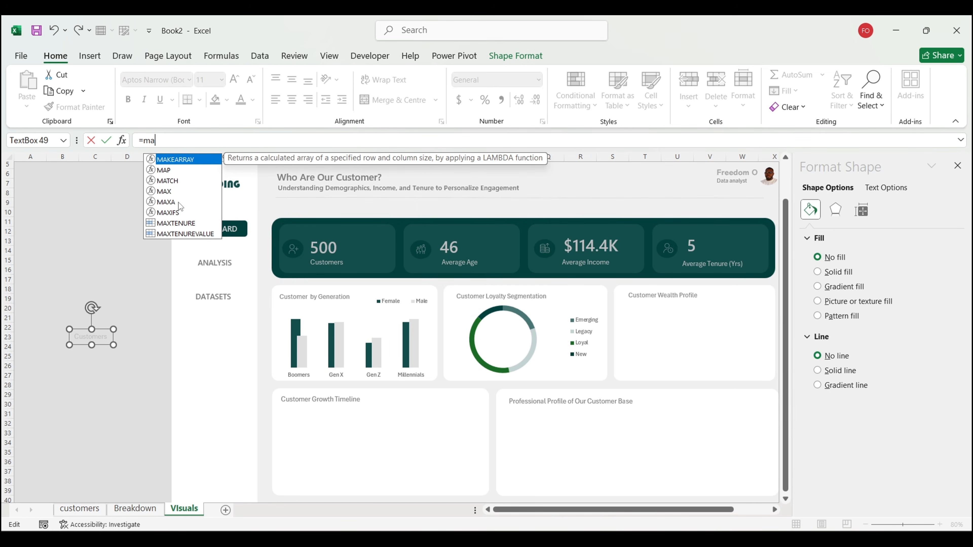
{"action": "double_click", "coordinate": [182, 224]}
{"action": "key", "text": "Return"}
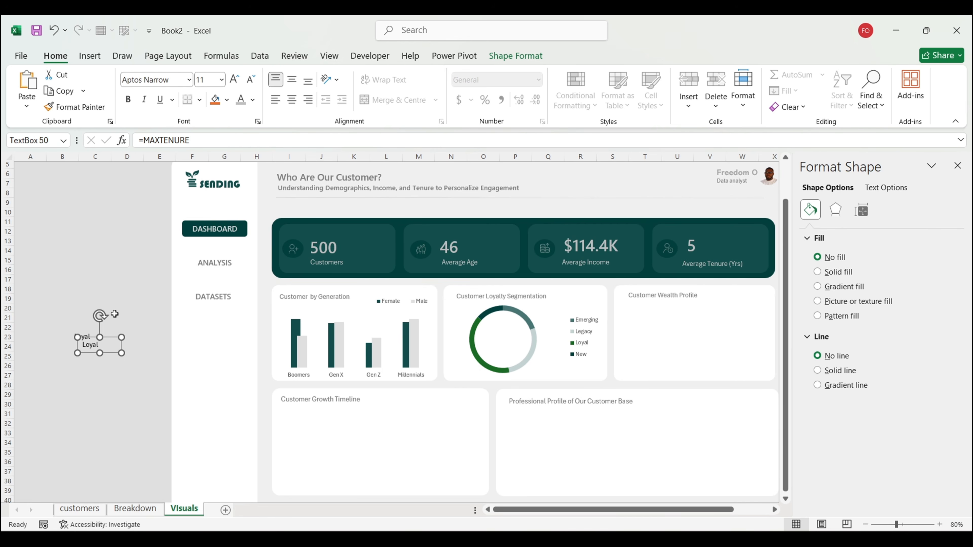
Step: Duplicate the Loyal box and link it to =MAXTENUREVALUE to show 39.60%
{"action": "left_click_drag", "start_coordinate": [111, 337], "coordinate": [99, 319]}
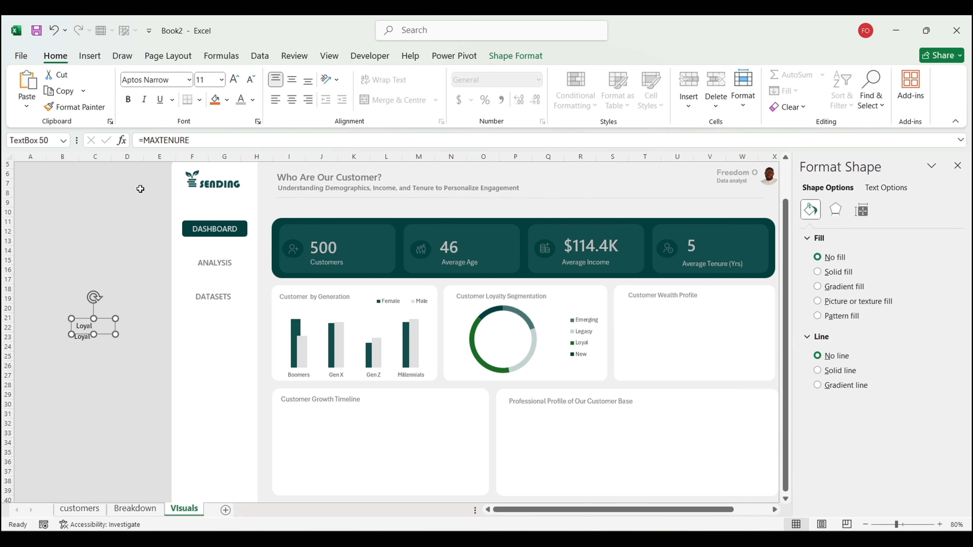
{"action": "left_click", "coordinate": [201, 140]}
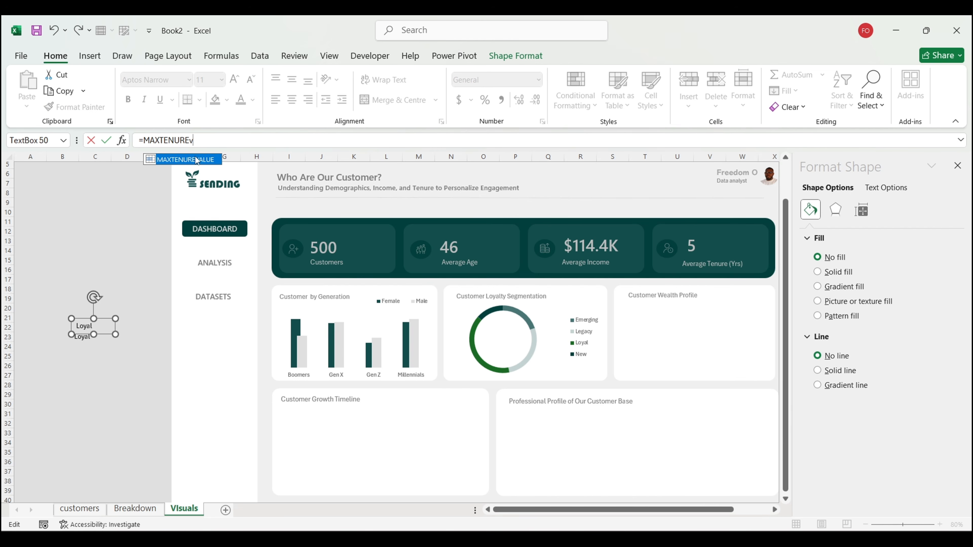
{"action": "double_click", "coordinate": [194, 160]}
{"action": "key", "text": "Return"}
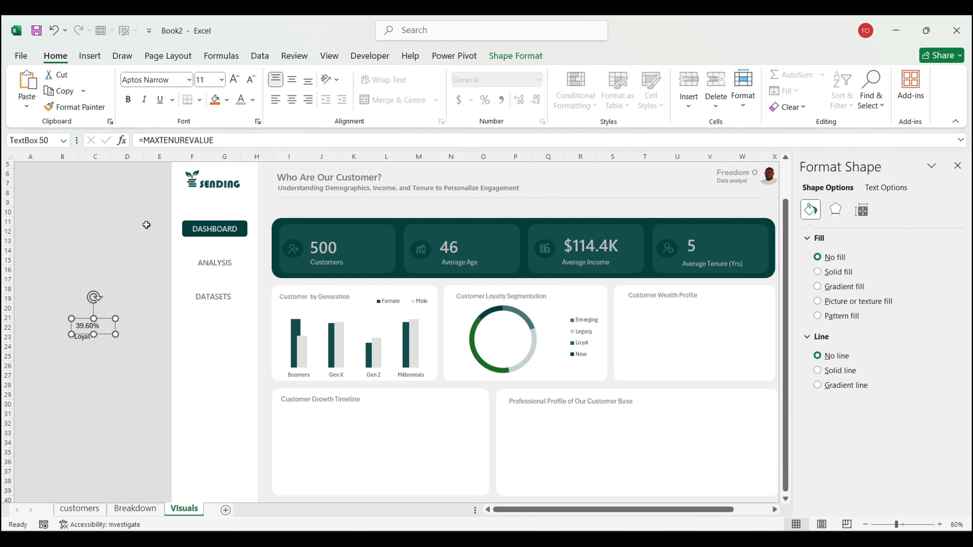
{"action": "left_click", "coordinate": [135, 508]}
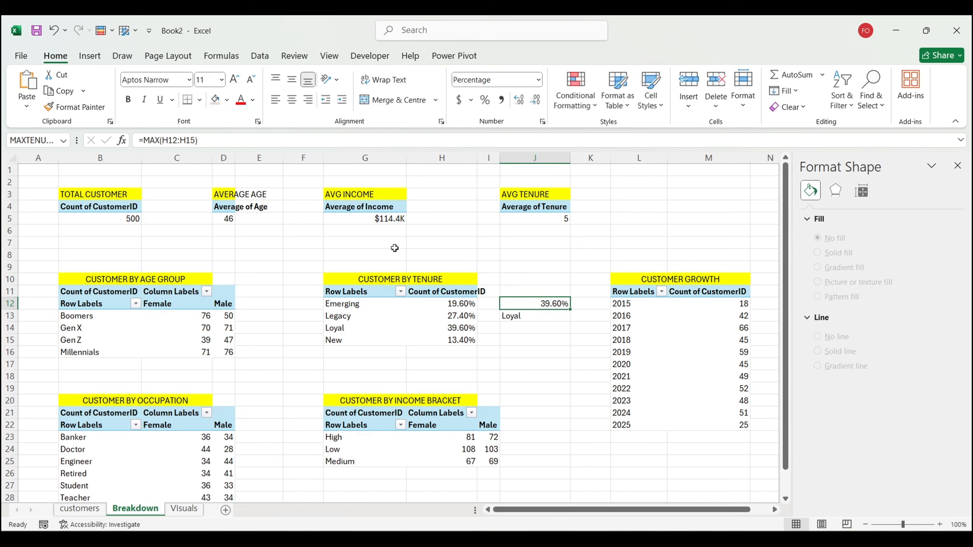
Step: Format the top-tenure share with one decimal and enlarge the 39.6% text to size 18
{"action": "left_click", "coordinate": [534, 104]}
{"action": "left_click", "coordinate": [519, 100]}
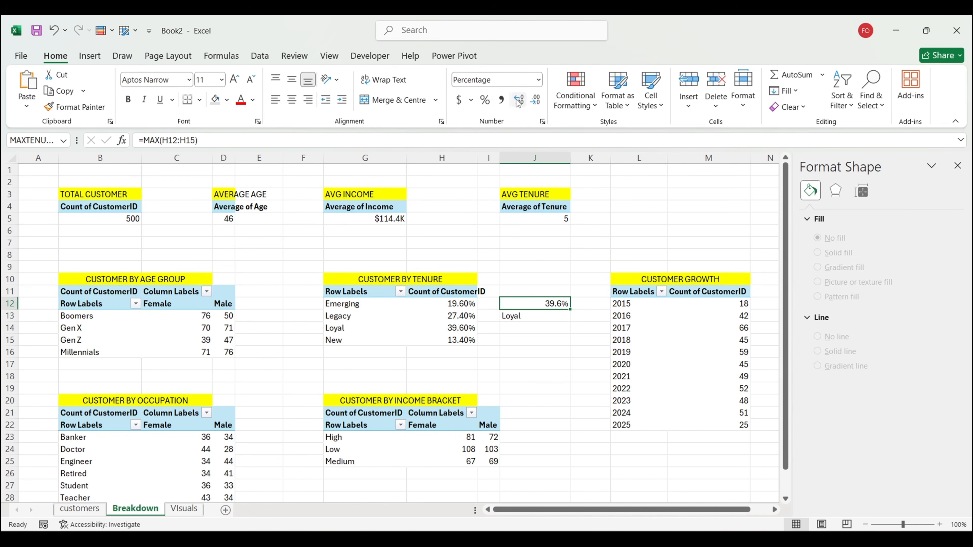
{"action": "left_click", "coordinate": [190, 507]}
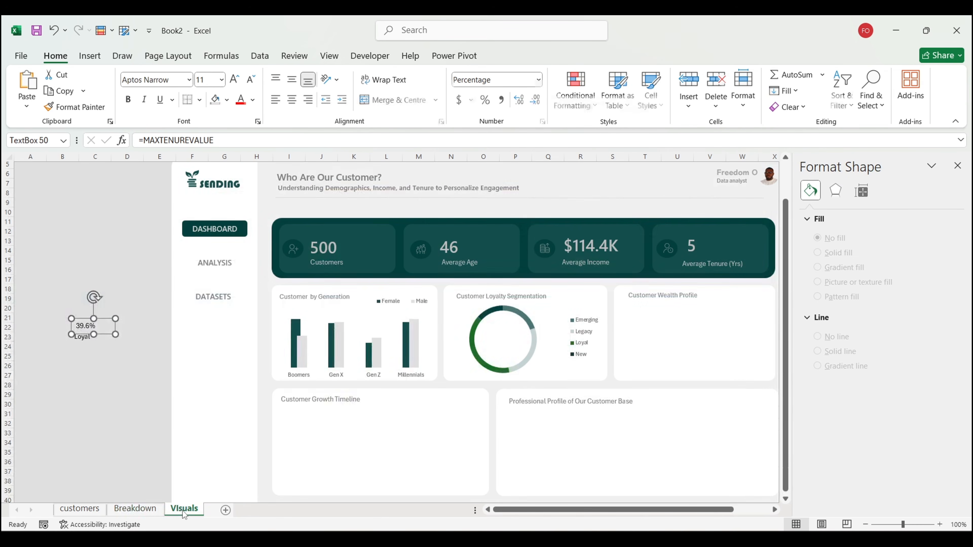
{"action": "left_click", "coordinate": [235, 80]}
{"action": "left_click", "coordinate": [234, 79]}
{"action": "left_click", "coordinate": [235, 81]}
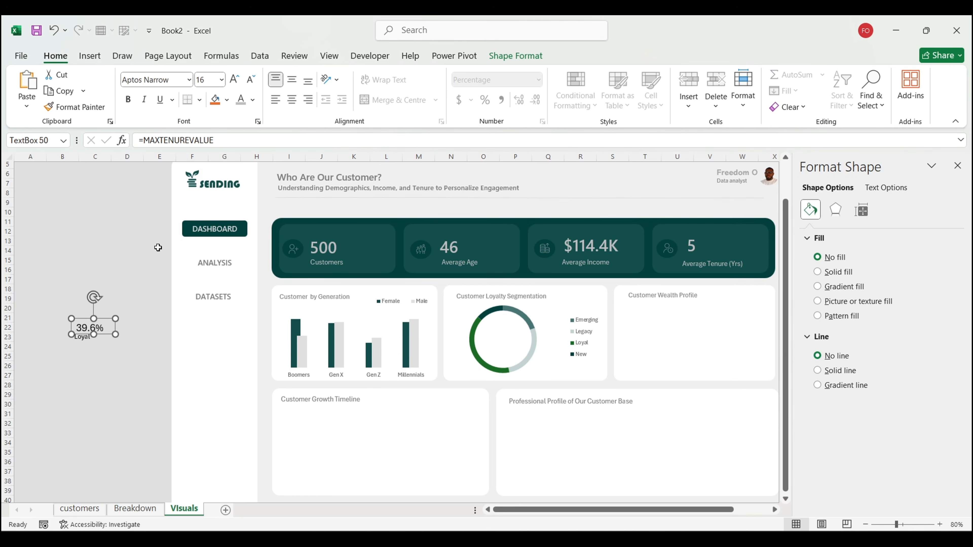
{"action": "left_click_drag", "start_coordinate": [104, 318], "coordinate": [100, 315]}
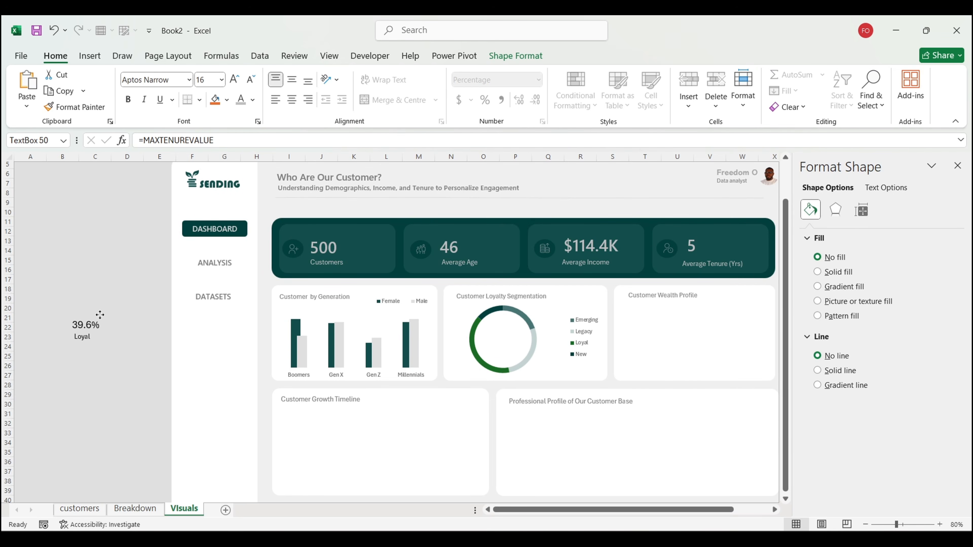
{"action": "left_click", "coordinate": [234, 81]}
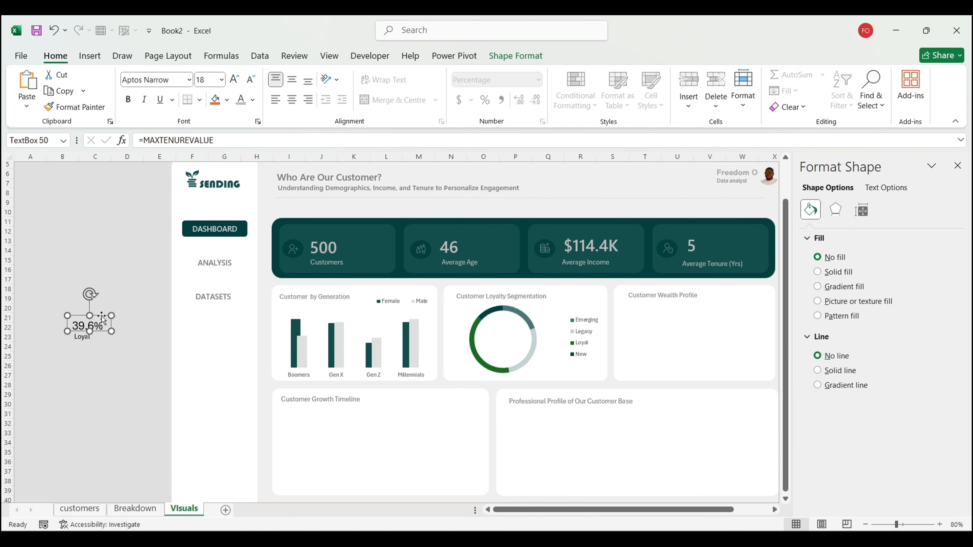
Step: Move the 39.6% and Loyal labels together into the centre of the loyalty donut
{"action": "left_click", "coordinate": [82, 340], "text": "shift"}
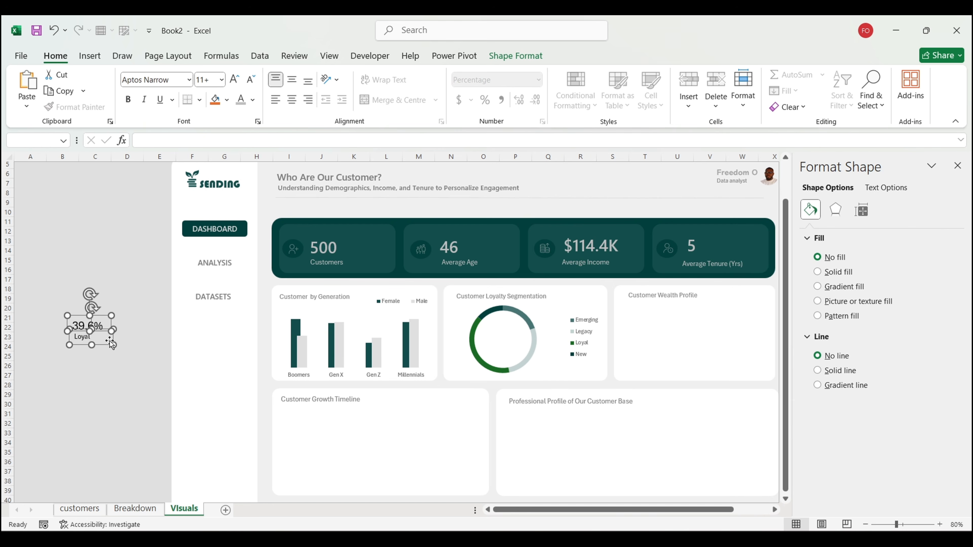
{"action": "left_click_drag", "start_coordinate": [98, 350], "coordinate": [457, 338]}
{"action": "left_click_drag", "start_coordinate": [504, 348], "coordinate": [518, 355]}
{"action": "left_click", "coordinate": [56, 348]}
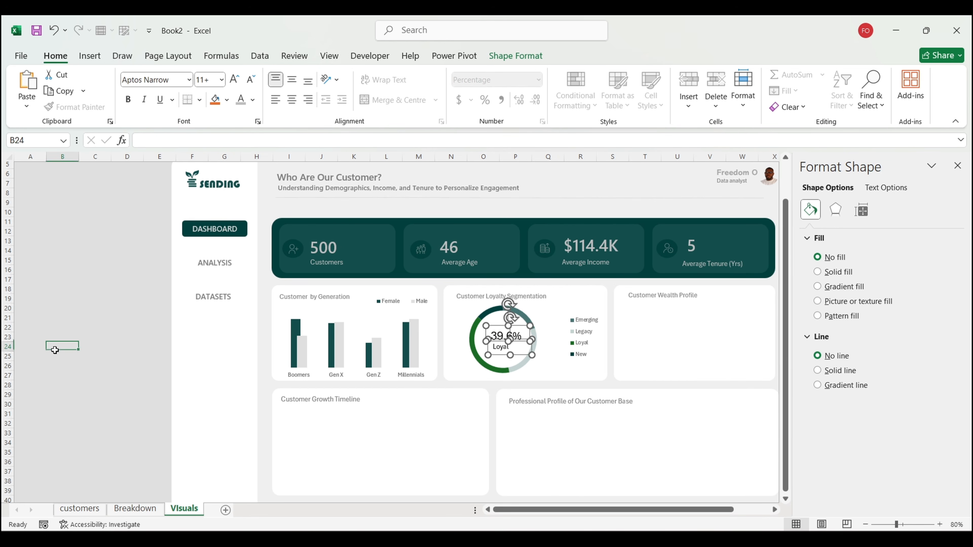
Step: Nudge the two labels into alignment and make the Loyal text slightly larger
{"action": "left_click", "coordinate": [501, 340]}
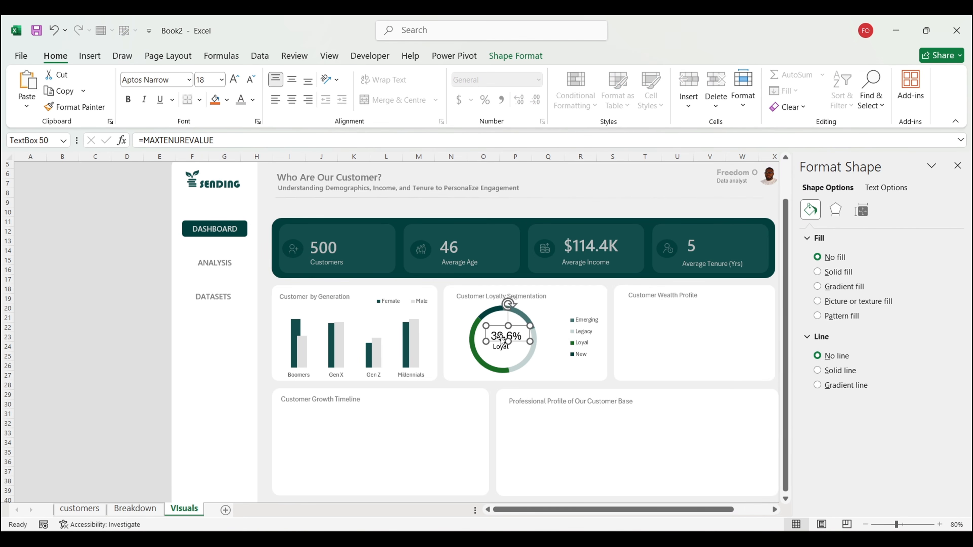
{"action": "key", "text": "Left"}
{"action": "key", "text": "Left"}
{"action": "key", "text": "Left"}
{"action": "key", "text": "Left"}
{"action": "key", "text": "Left"}
{"action": "key", "text": "Left"}
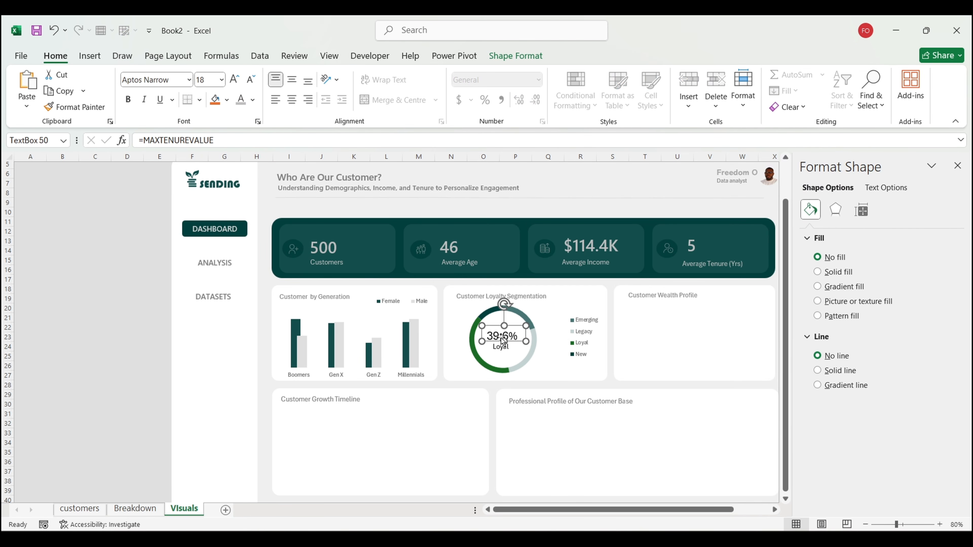
{"action": "left_click", "coordinate": [504, 348]}
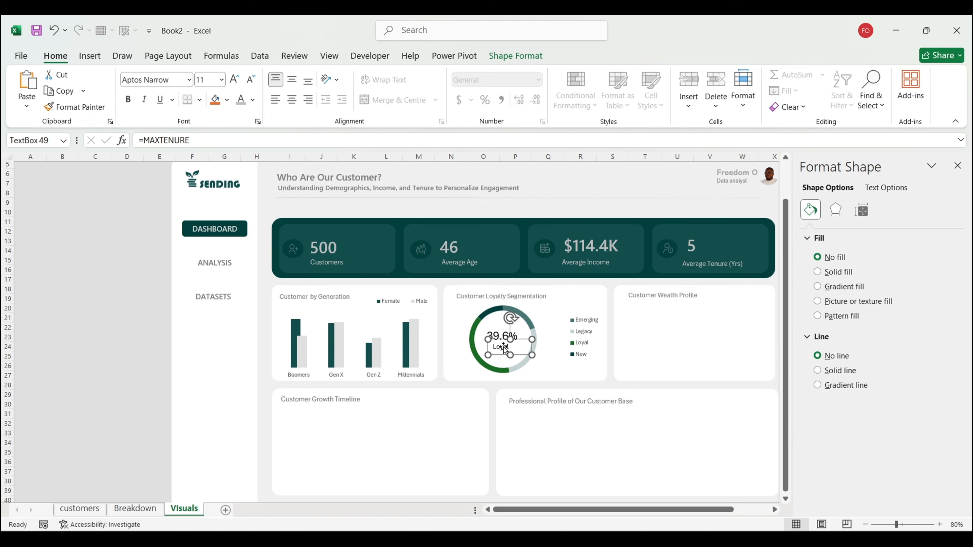
{"action": "key", "text": "Right"}
{"action": "key", "text": "Right"}
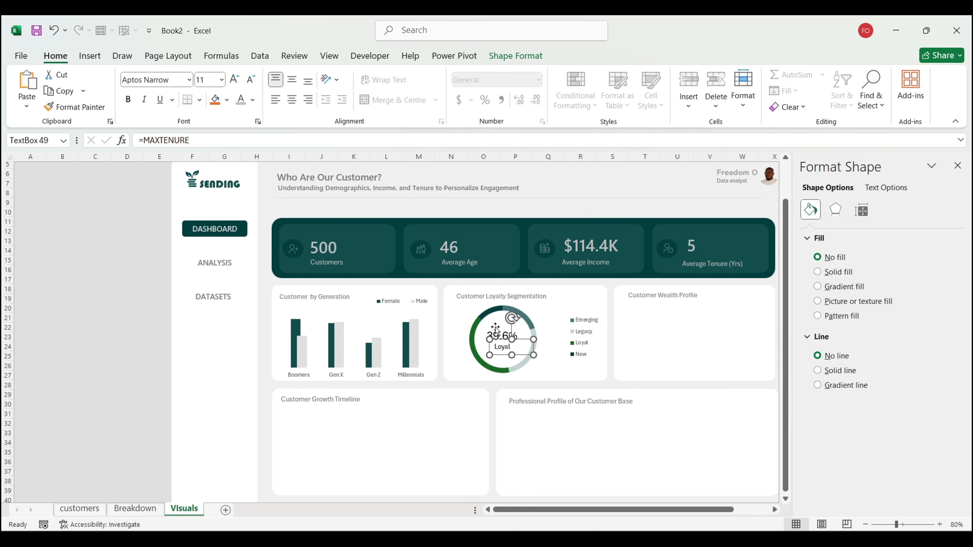
{"action": "left_click", "coordinate": [108, 347]}
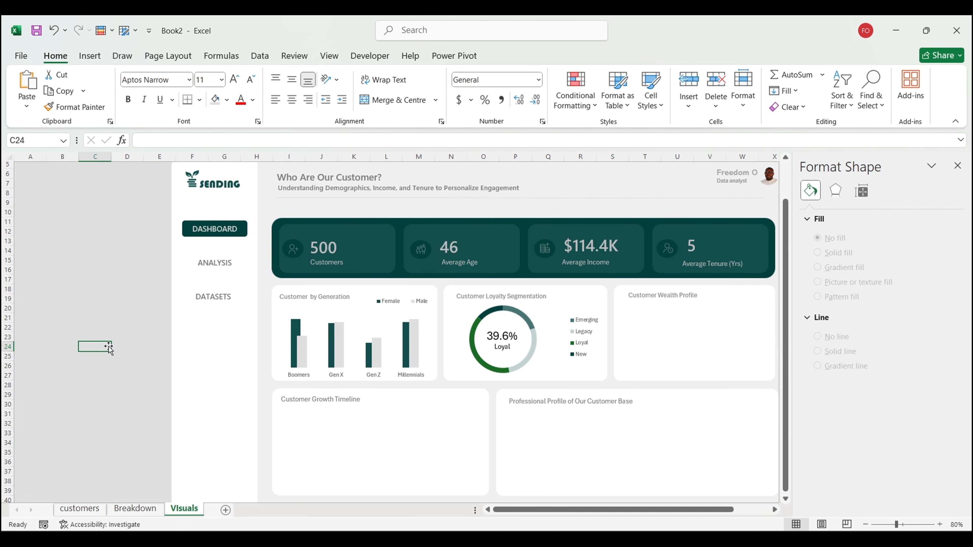
{"action": "left_click", "coordinate": [506, 350]}
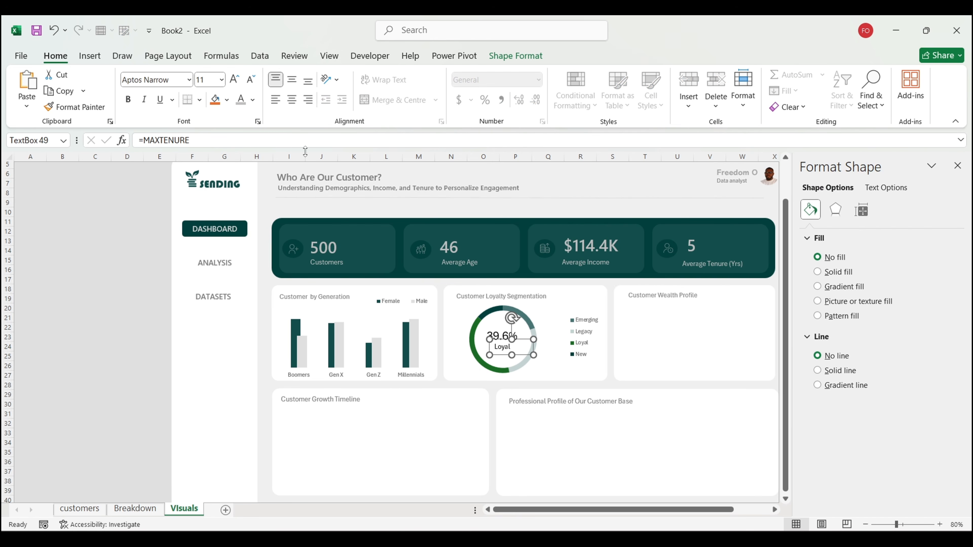
{"action": "left_click", "coordinate": [234, 79]}
{"action": "left_click", "coordinate": [93, 278]}
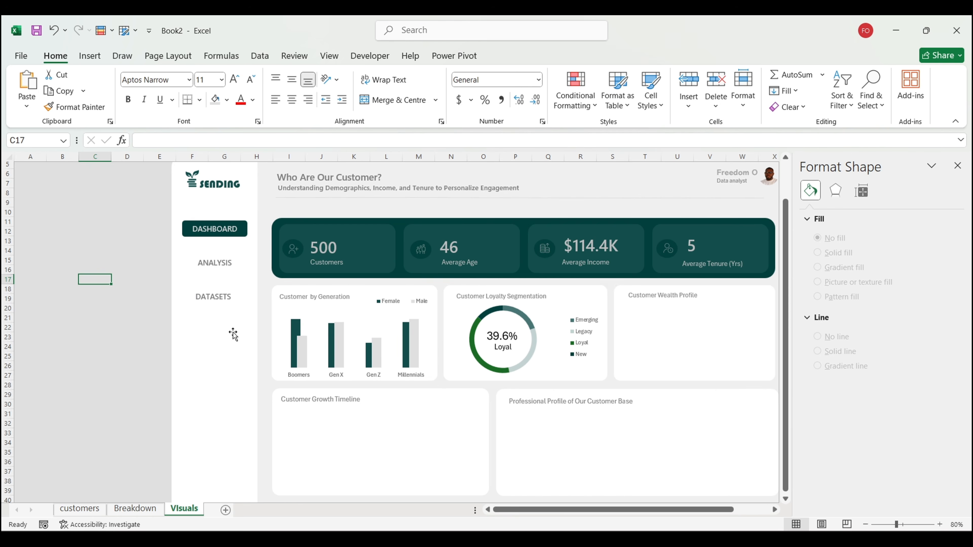
{"action": "left_click", "coordinate": [137, 510]}
Step: Insert a clustered bar PivotChart of the income-bracket pivot and place it below the table
{"action": "scroll", "coordinate": [540, 345], "scroll_direction": "down", "scroll_amount": 4}
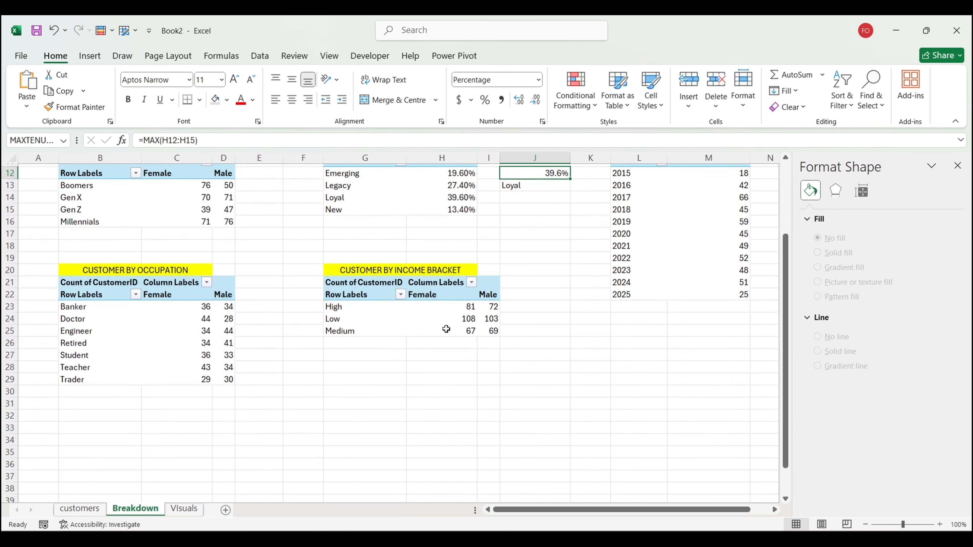
{"action": "left_click", "coordinate": [385, 307]}
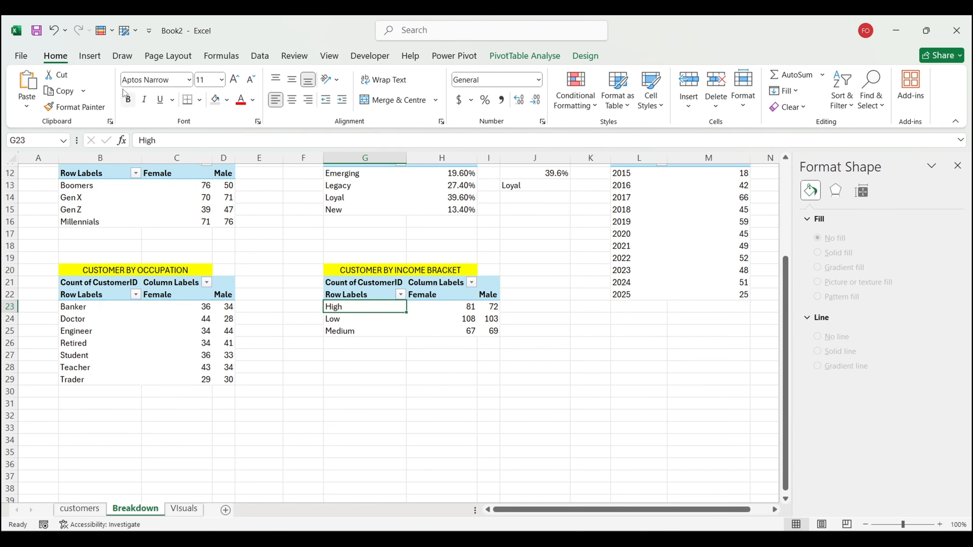
{"action": "left_click", "coordinate": [89, 55]}
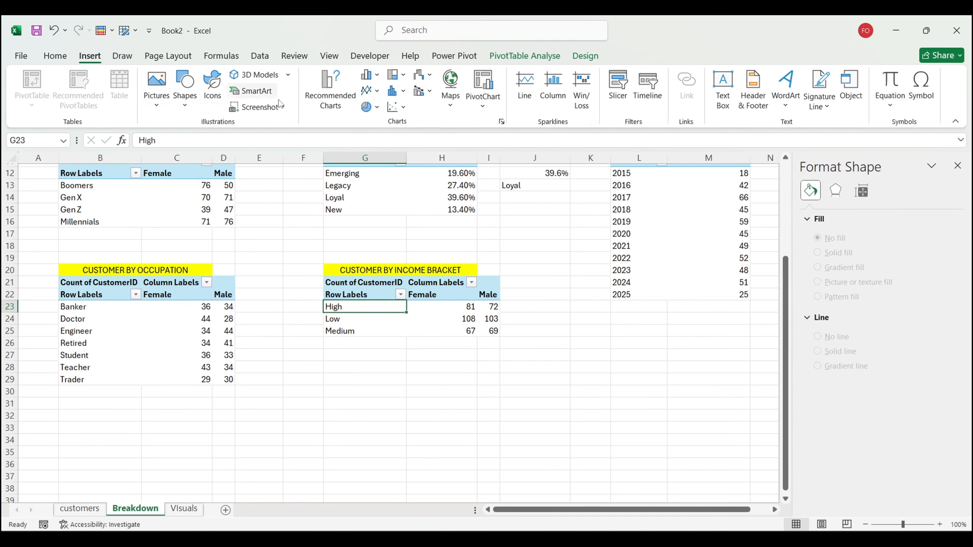
{"action": "left_click", "coordinate": [331, 90]}
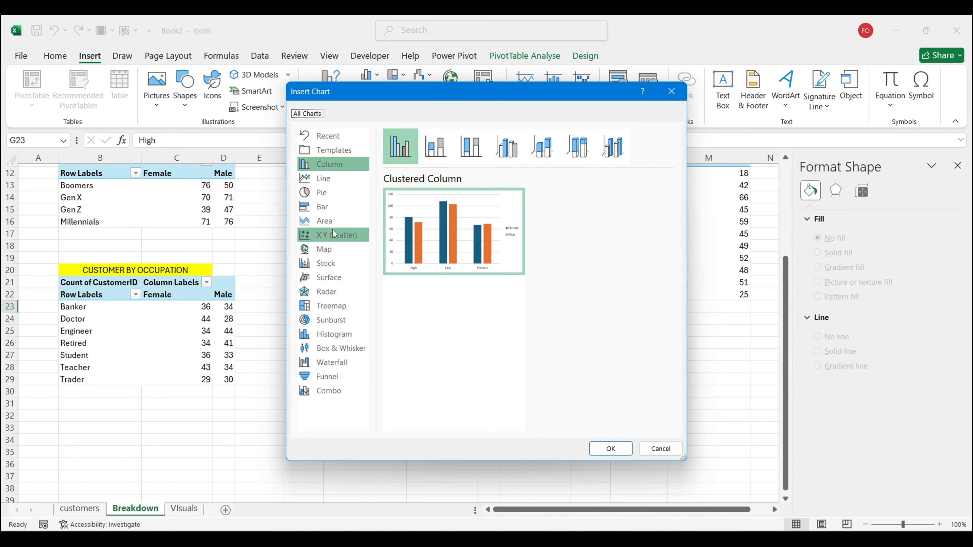
{"action": "left_click", "coordinate": [339, 209]}
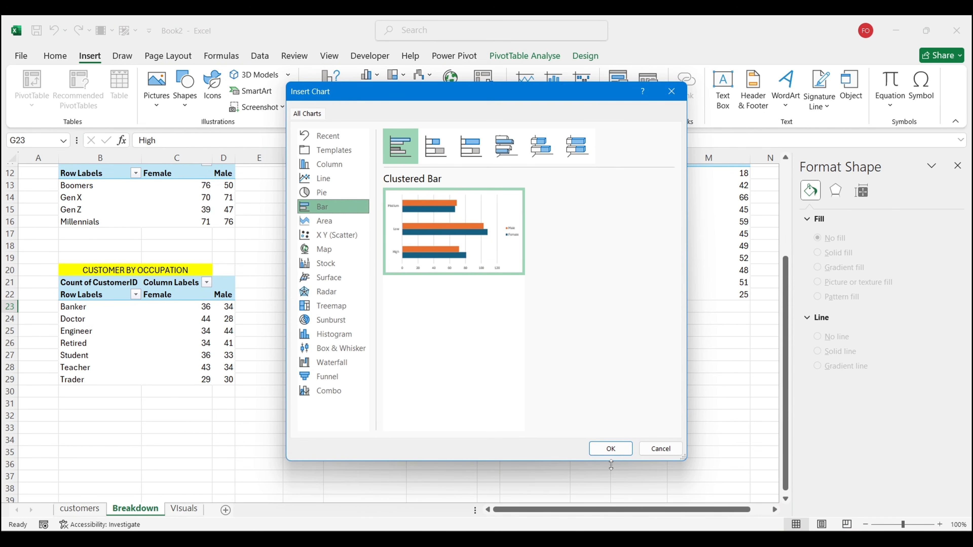
{"action": "left_click", "coordinate": [611, 448]}
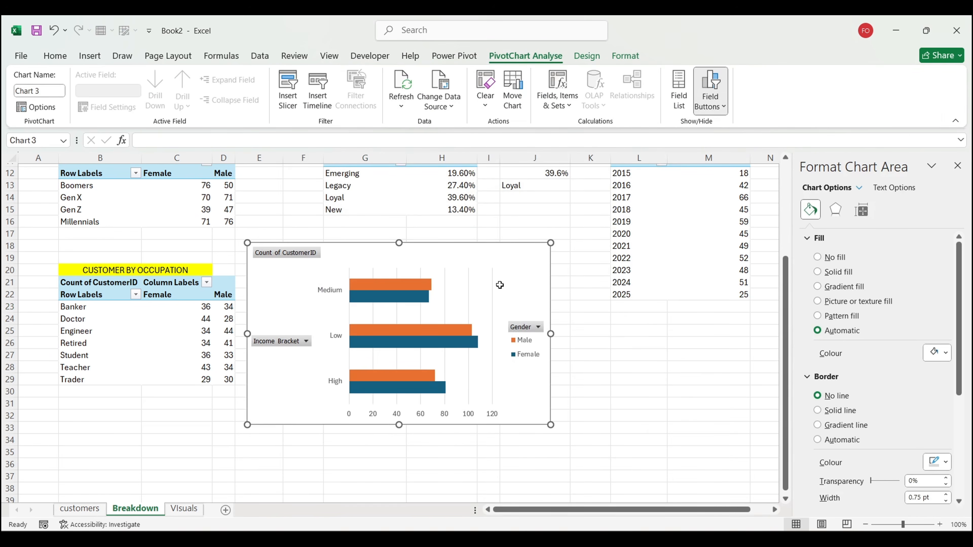
{"action": "left_click_drag", "start_coordinate": [499, 285], "coordinate": [658, 369]}
{"action": "left_click_drag", "start_coordinate": [487, 248], "coordinate": [647, 322]}
{"action": "key", "text": "ctrl+z"}
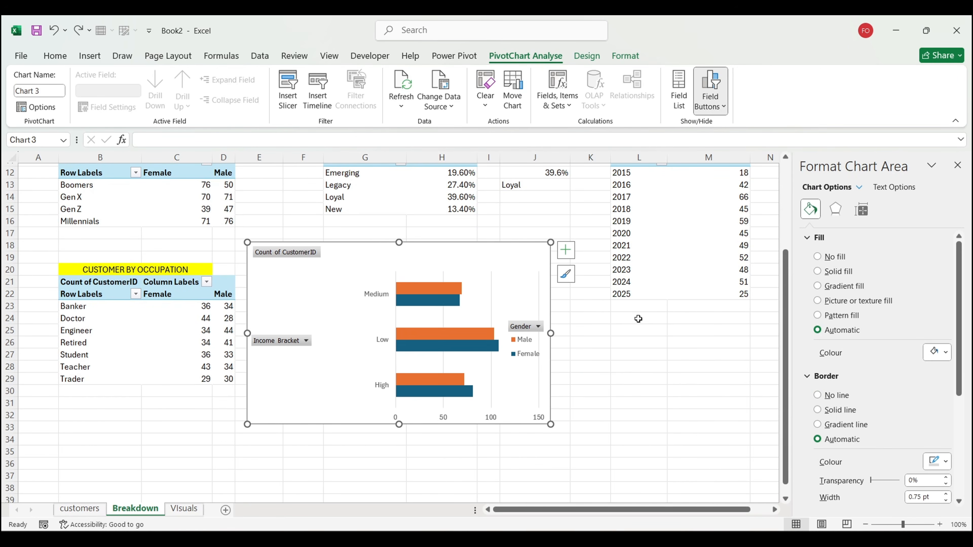
{"action": "key", "text": "ctrl+z"}
{"action": "left_click_drag", "start_coordinate": [467, 243], "coordinate": [683, 347]}
Step: Hide the field buttons, sort brackets by female count ascending, and move the chart over the pivot area
{"action": "left_click", "coordinate": [712, 79]}
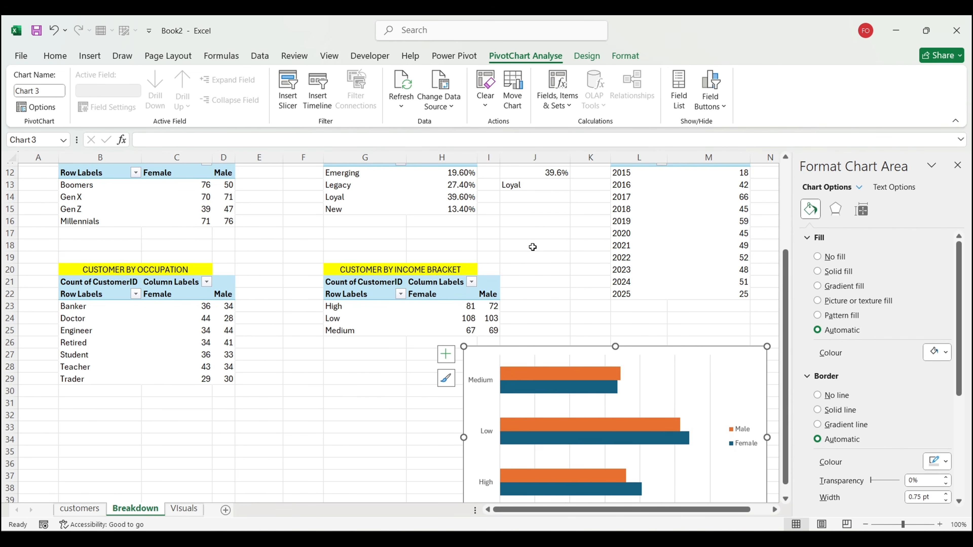
{"action": "left_click", "coordinate": [423, 316]}
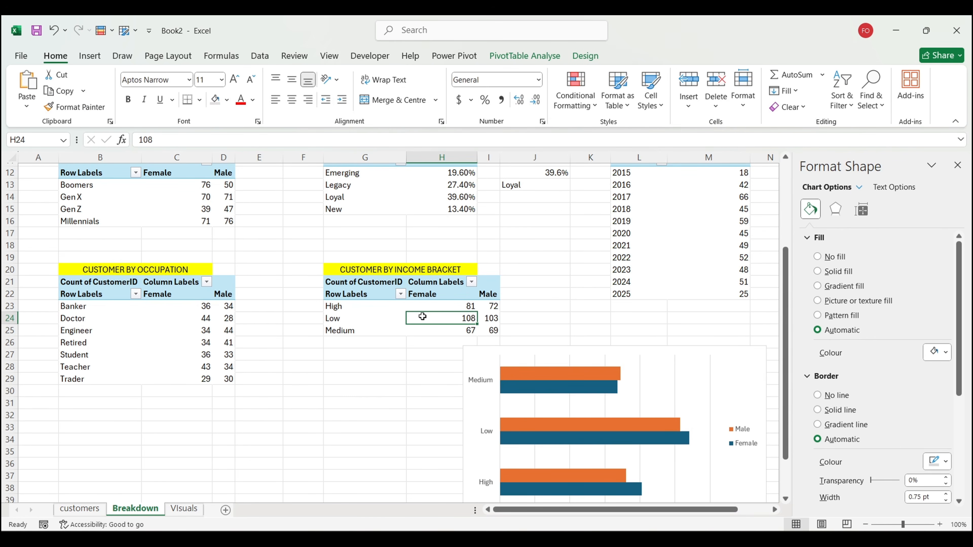
{"action": "right_click", "coordinate": [423, 321]}
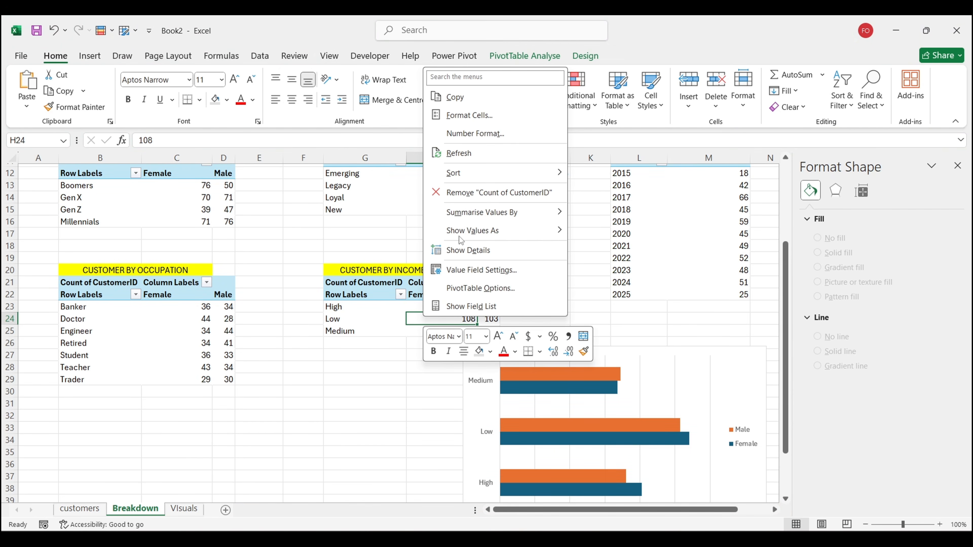
{"action": "mouse_move", "coordinate": [536, 168]}
{"action": "left_click", "coordinate": [573, 171]}
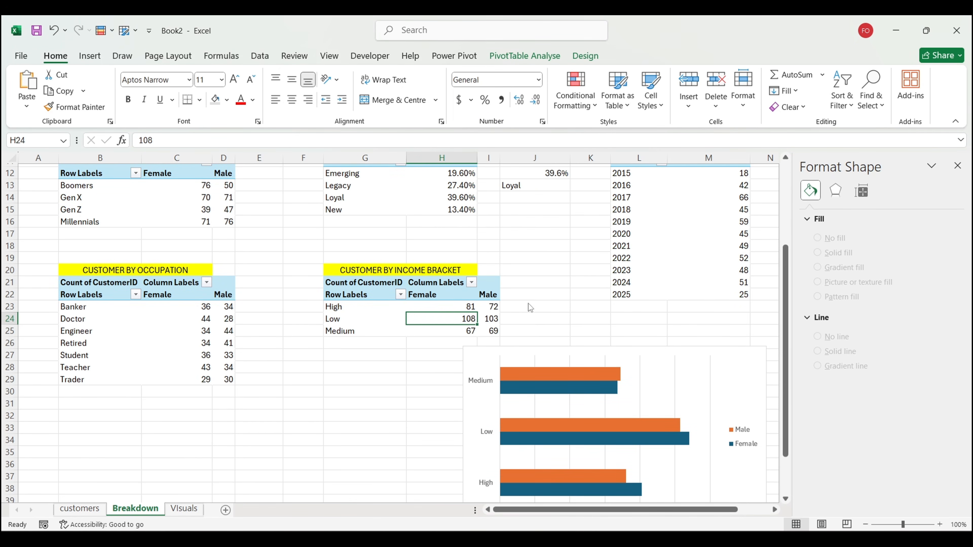
{"action": "left_click_drag", "start_coordinate": [536, 351], "coordinate": [419, 254]}
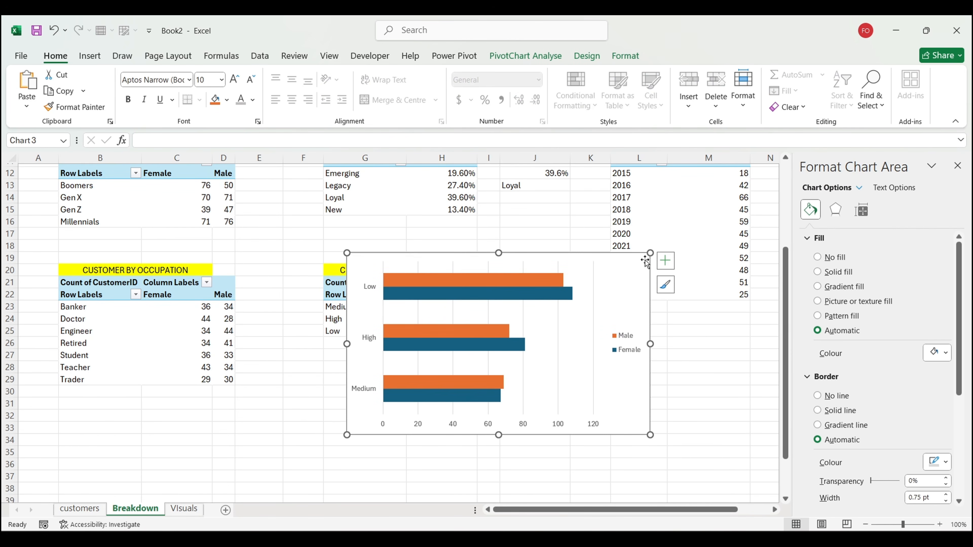
Step: Remove the gridlines, legend, horizontal value axis and category axis line from the income chart
{"action": "left_click", "coordinate": [665, 260]}
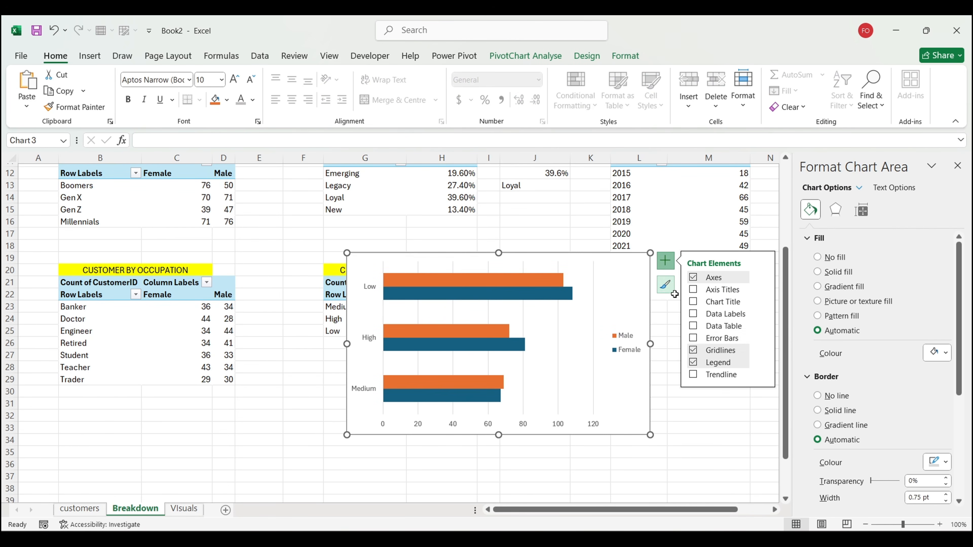
{"action": "left_click", "coordinate": [694, 351]}
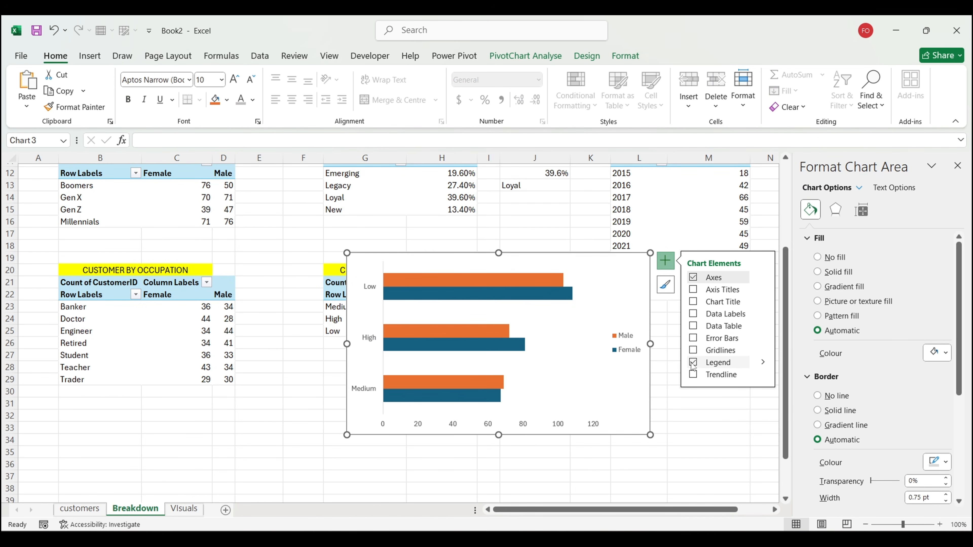
{"action": "left_click", "coordinate": [693, 362]}
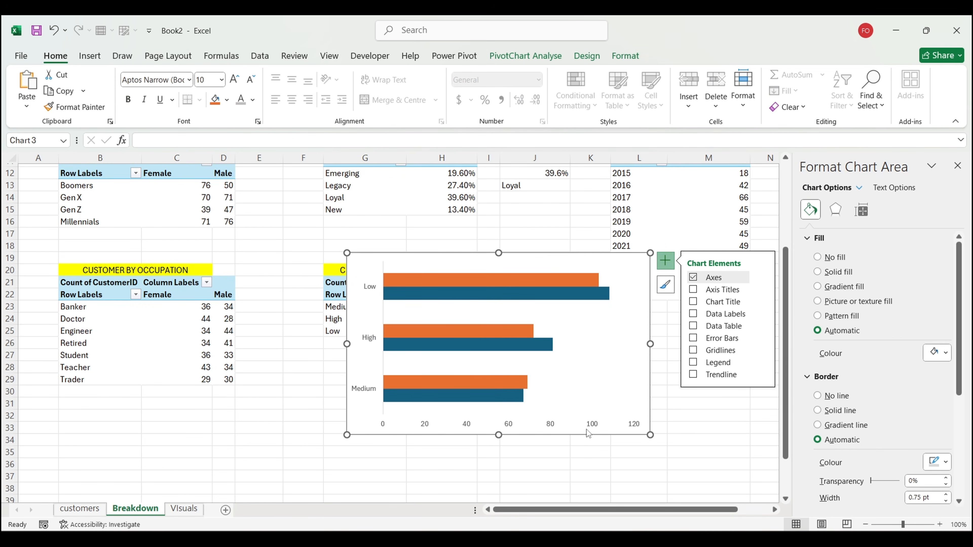
{"action": "left_click", "coordinate": [558, 432]}
{"action": "key", "text": "Delete"}
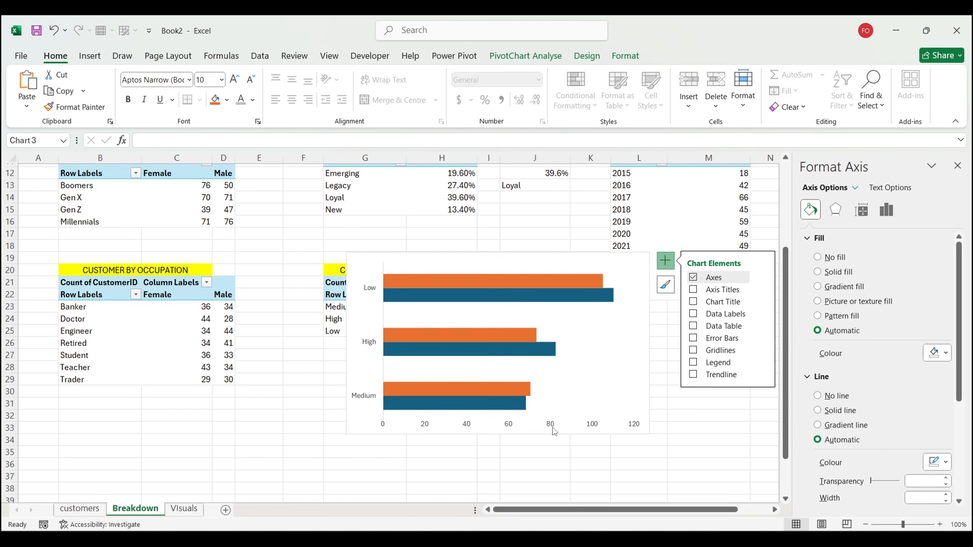
{"action": "left_click", "coordinate": [367, 403]}
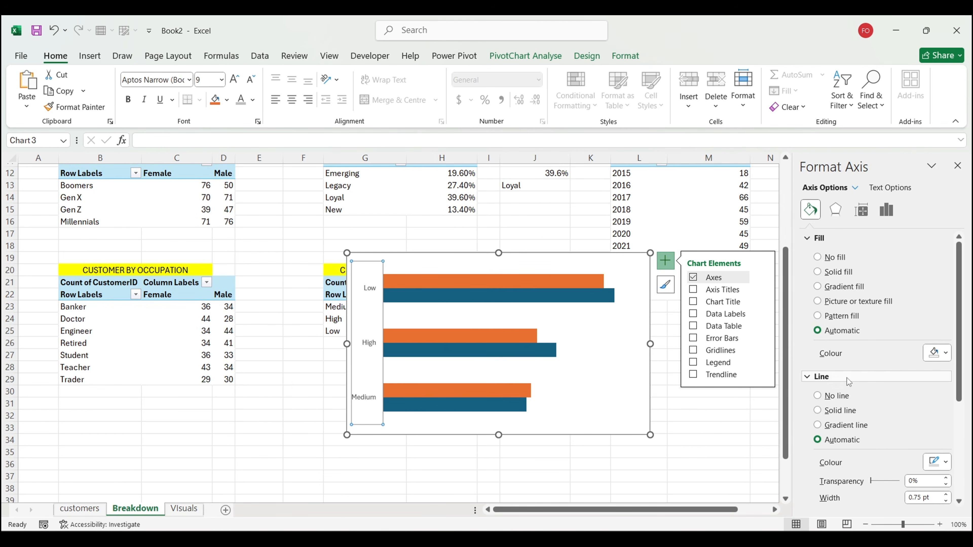
{"action": "left_click", "coordinate": [838, 396]}
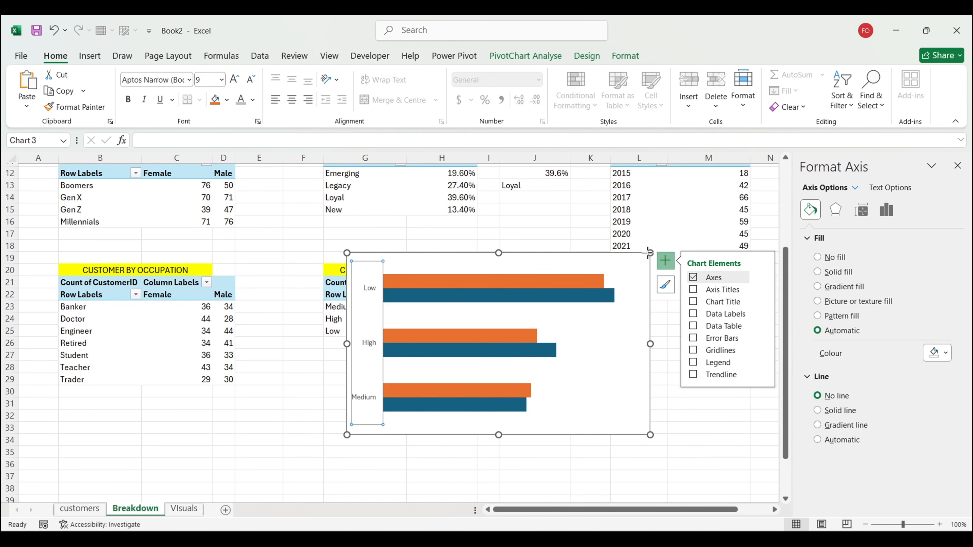
Step: Shrink the chart, give it no border or background, and review the 39% series overlap
{"action": "left_click_drag", "start_coordinate": [651, 253], "coordinate": [561, 295]}
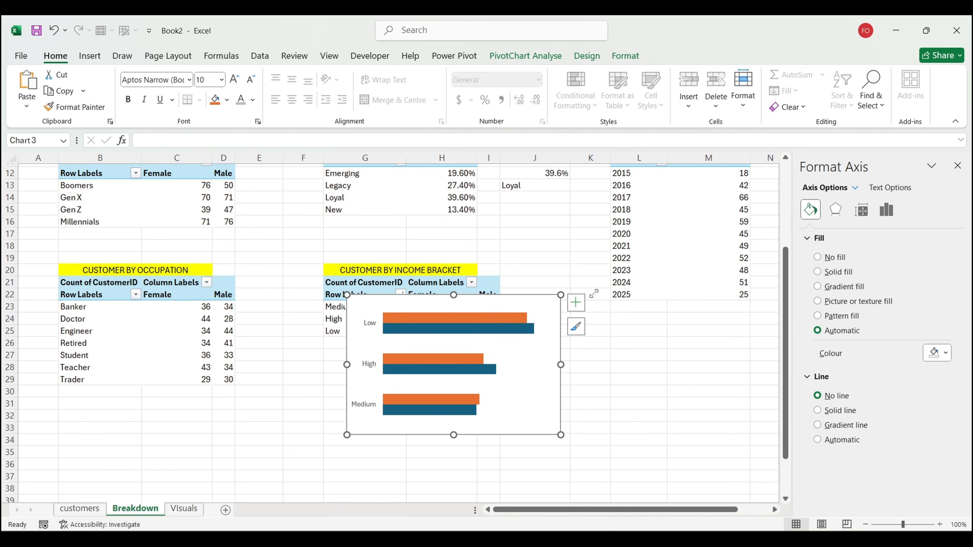
{"action": "left_click", "coordinate": [835, 396]}
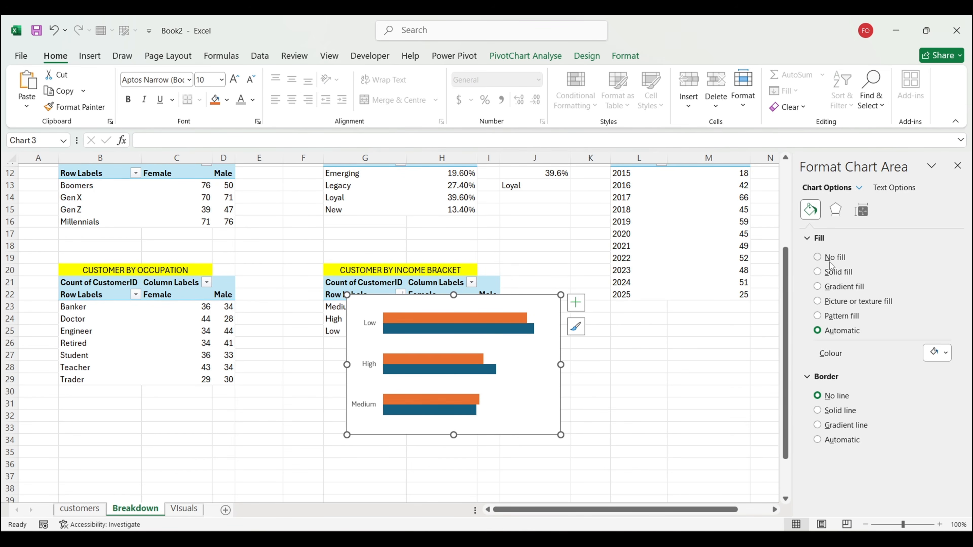
{"action": "left_click", "coordinate": [829, 261]}
{"action": "left_click", "coordinate": [518, 317]}
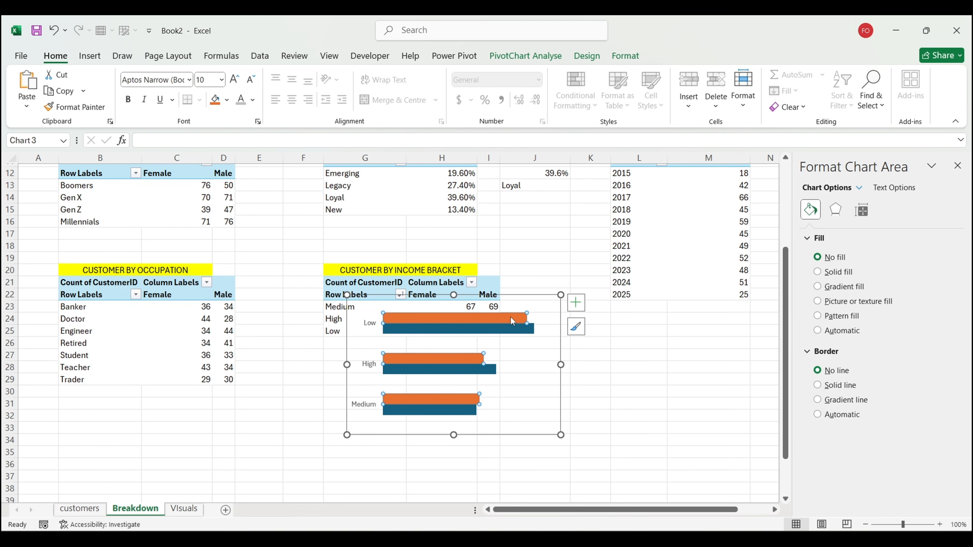
{"action": "left_click", "coordinate": [557, 367]}
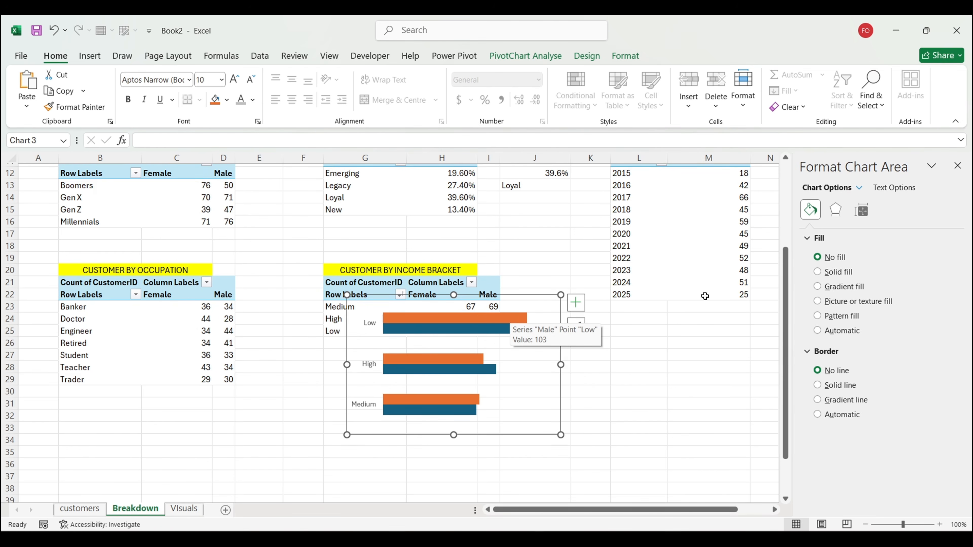
{"action": "left_click", "coordinate": [483, 330]}
{"action": "left_click", "coordinate": [861, 210]}
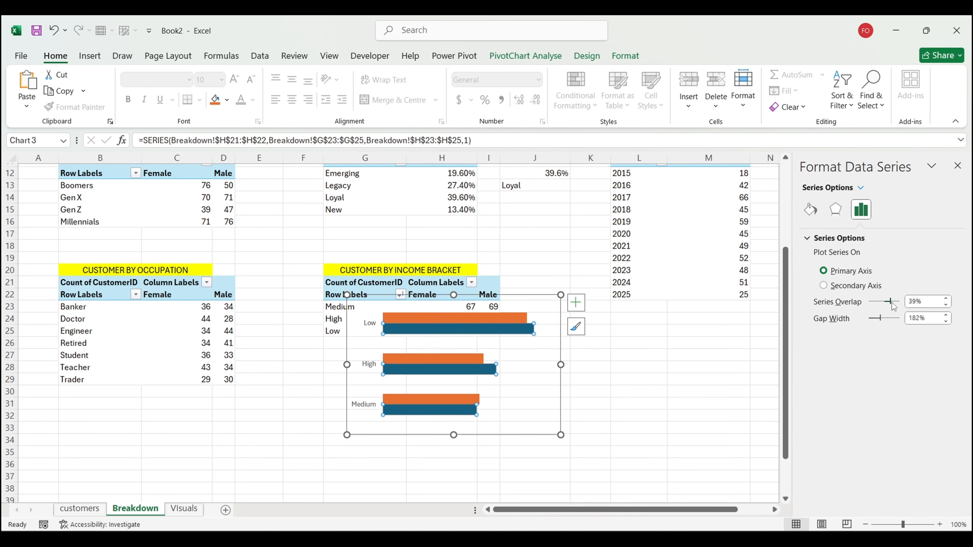
Step: Colour the Female bars light grey and the Male bars dark teal, then cut the chart
{"action": "left_click", "coordinate": [558, 398]}
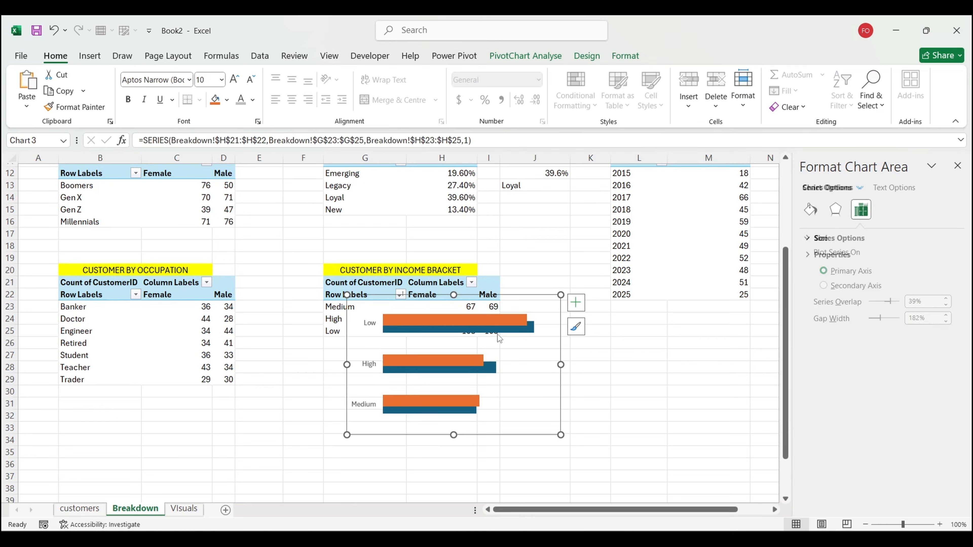
{"action": "left_click", "coordinate": [482, 315]}
{"action": "left_click", "coordinate": [810, 209]}
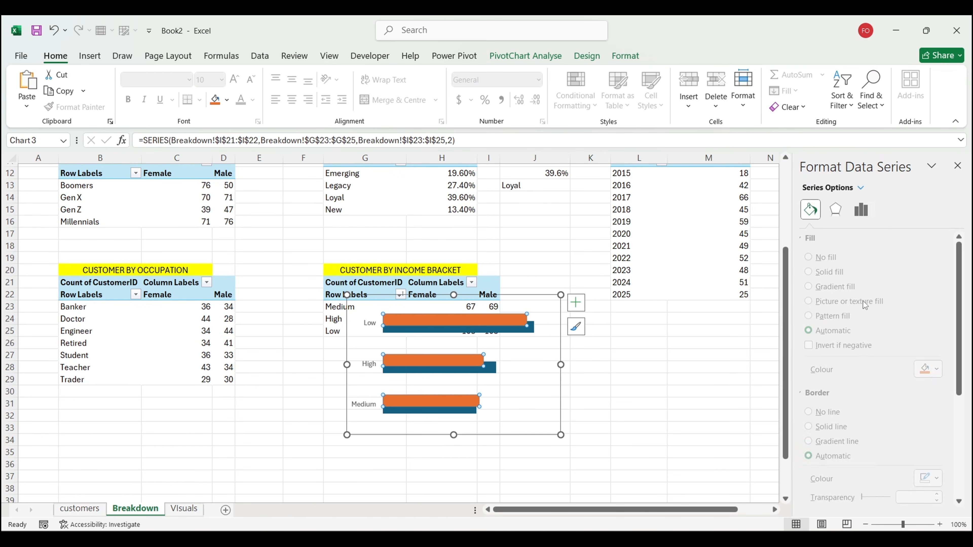
{"action": "left_click", "coordinate": [937, 369]}
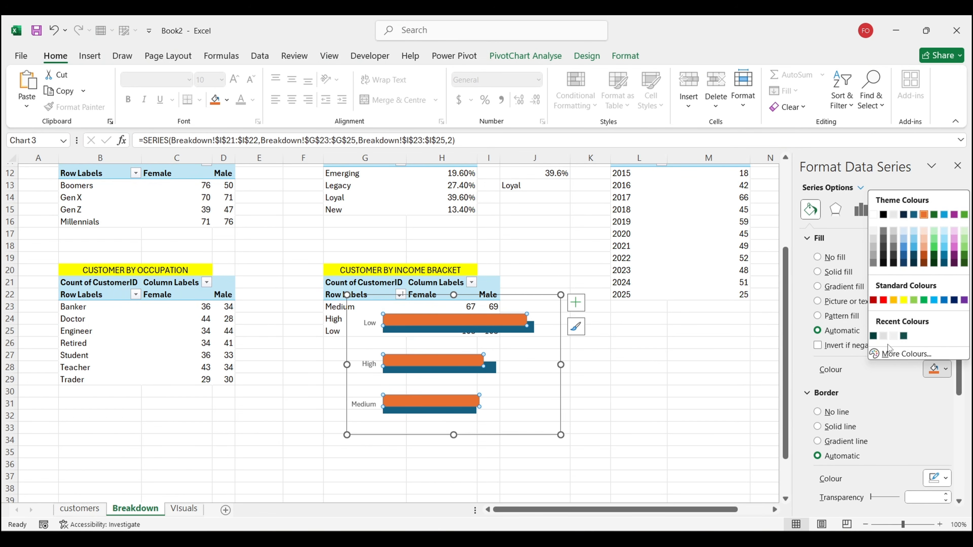
{"action": "left_click", "coordinate": [883, 336]}
{"action": "left_click", "coordinate": [526, 330]}
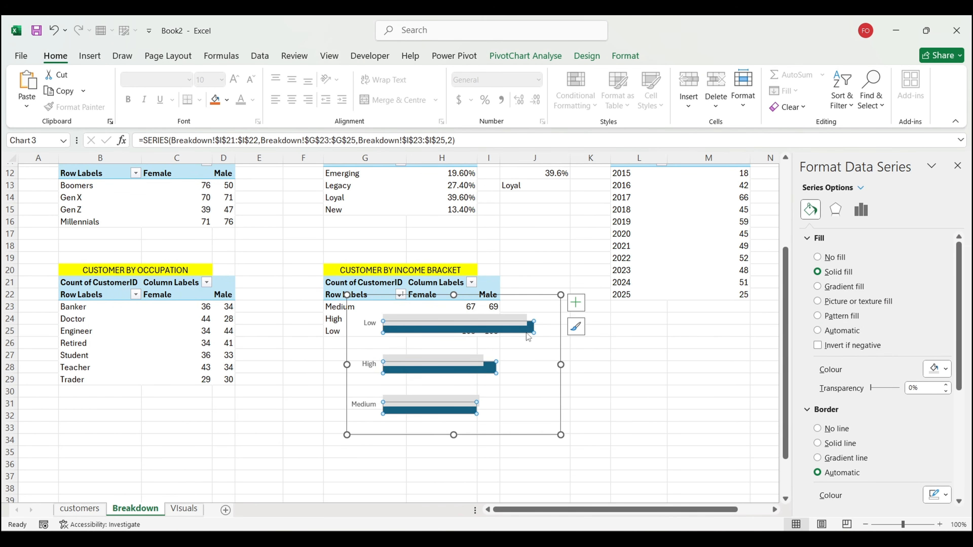
{"action": "left_click", "coordinate": [936, 369]}
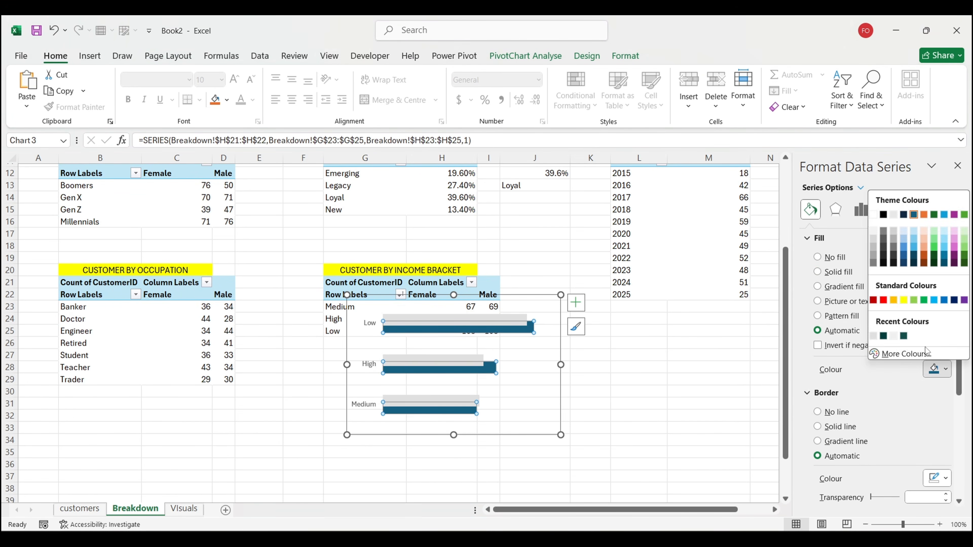
{"action": "left_click", "coordinate": [883, 336]}
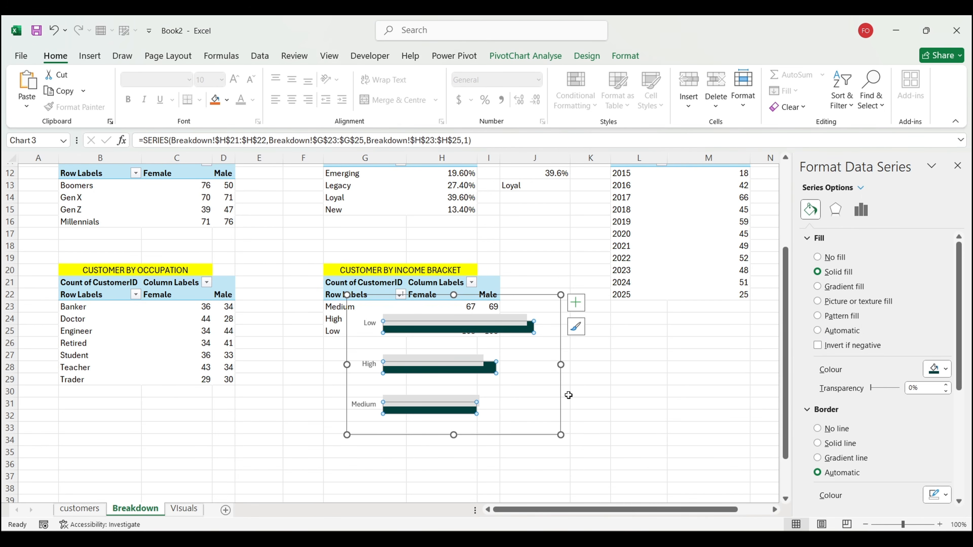
{"action": "left_click", "coordinate": [561, 402]}
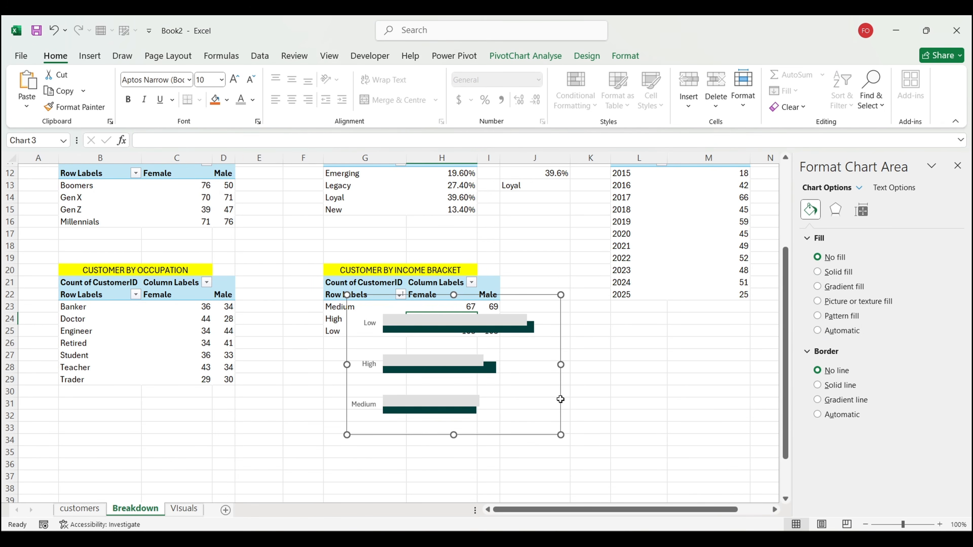
{"action": "key", "text": "Delete"}
Step: Paste the income bar chart into the Customer Wealth Profile panel, keeping its 119% gap width
{"action": "left_click", "coordinate": [184, 509]}
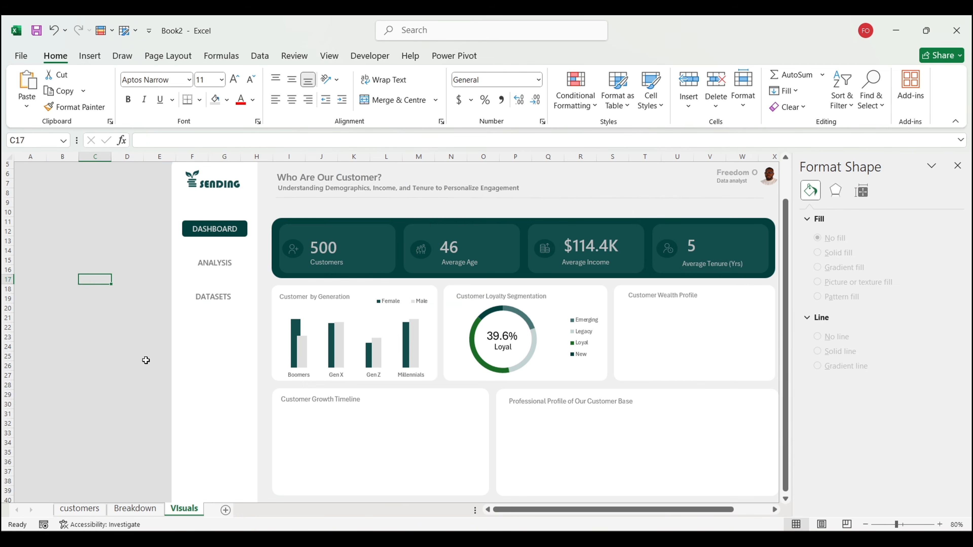
{"action": "left_click", "coordinate": [76, 368]}
{"action": "key", "text": "ctrl+v"}
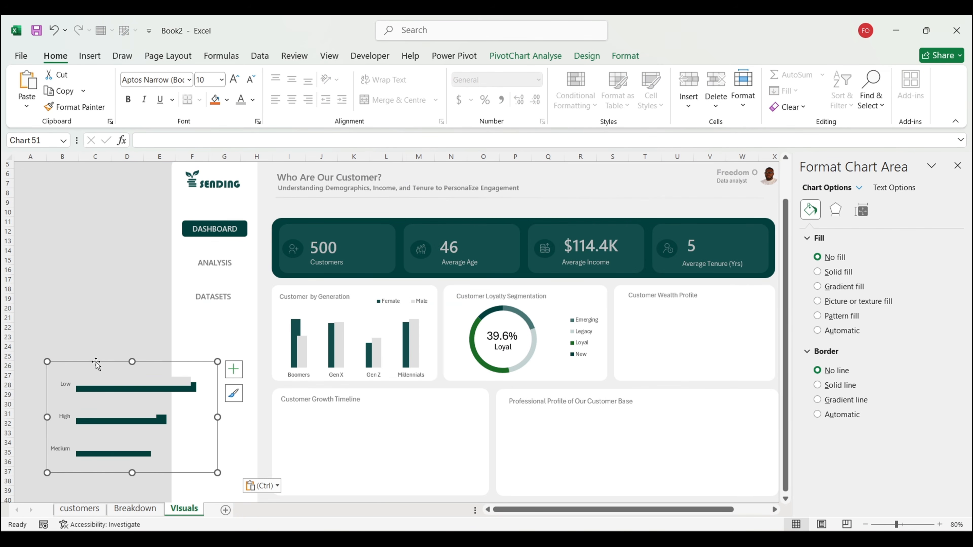
{"action": "left_click_drag", "start_coordinate": [100, 361], "coordinate": [682, 292]}
{"action": "left_click", "coordinate": [693, 309]}
{"action": "left_click", "coordinate": [862, 210]}
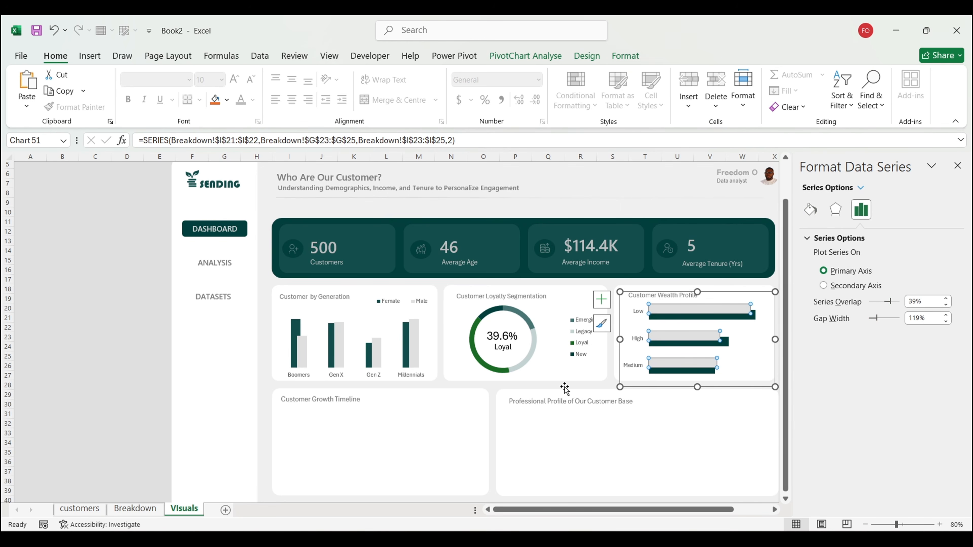
{"action": "left_click", "coordinate": [95, 350]}
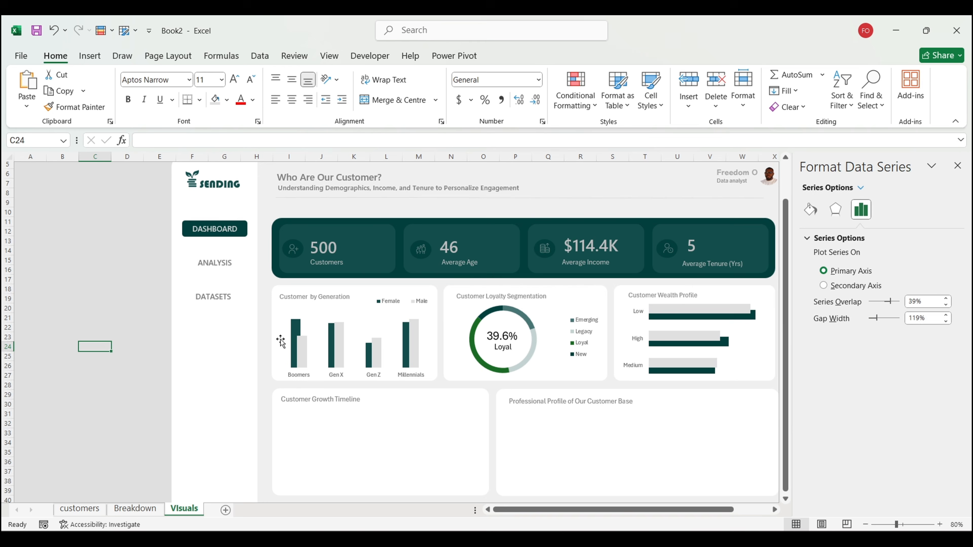
Step: Reduce the Customer by Generation chart's gap width to 149%
{"action": "left_click", "coordinate": [296, 332]}
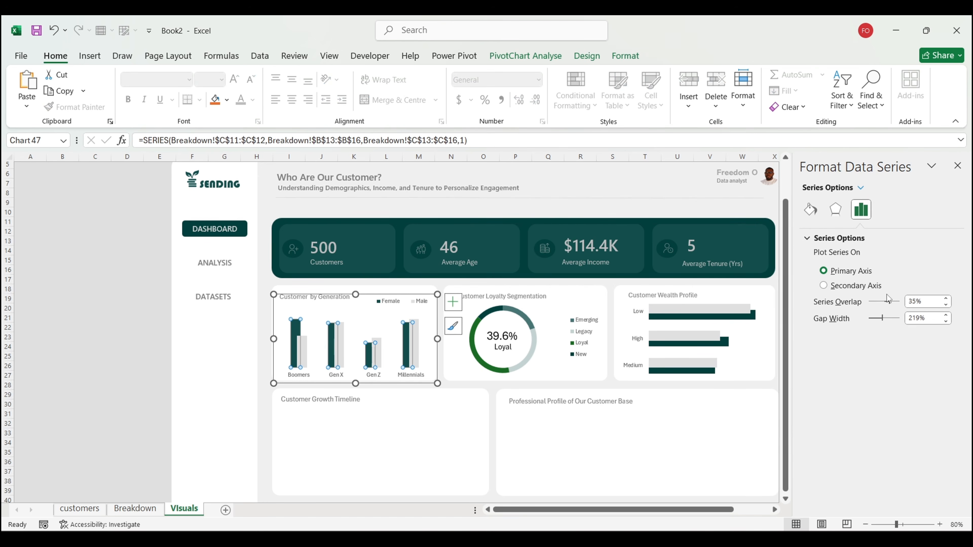
{"action": "left_click_drag", "start_coordinate": [880, 324], "coordinate": [880, 324]}
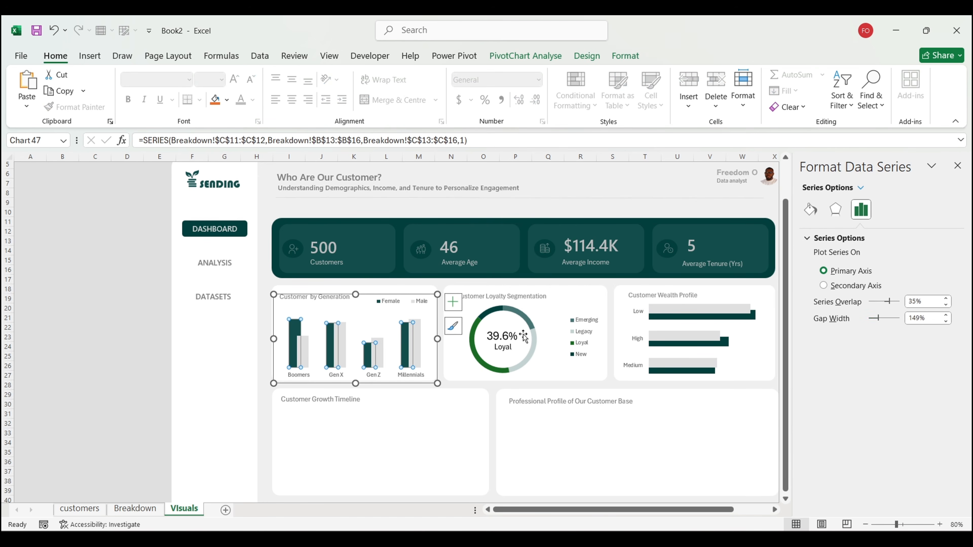
{"action": "left_click", "coordinate": [80, 342]}
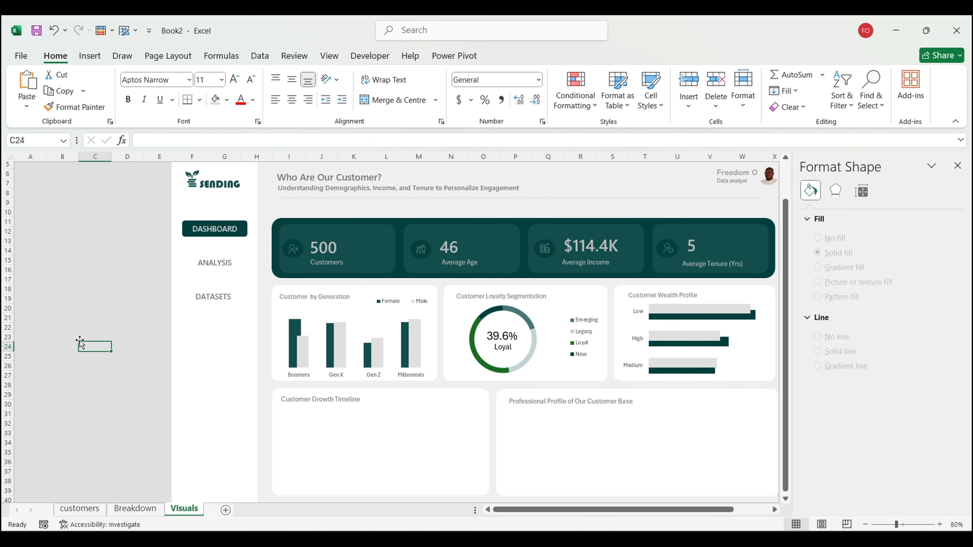
{"action": "scroll", "coordinate": [97, 378], "scroll_direction": "down", "scroll_amount": 4}
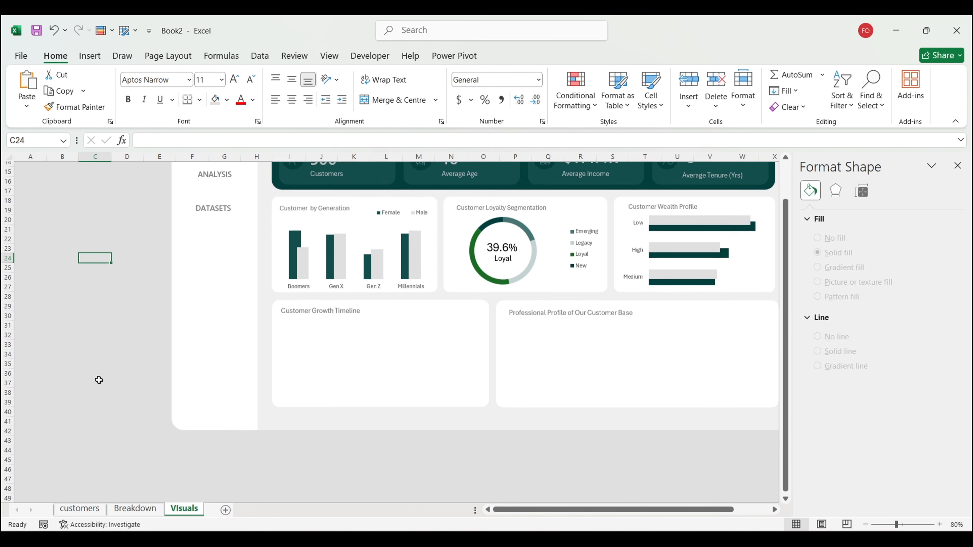
Step: Insert a line chart of yearly customer counts from the Customer Growth table
{"action": "left_click", "coordinate": [135, 508]}
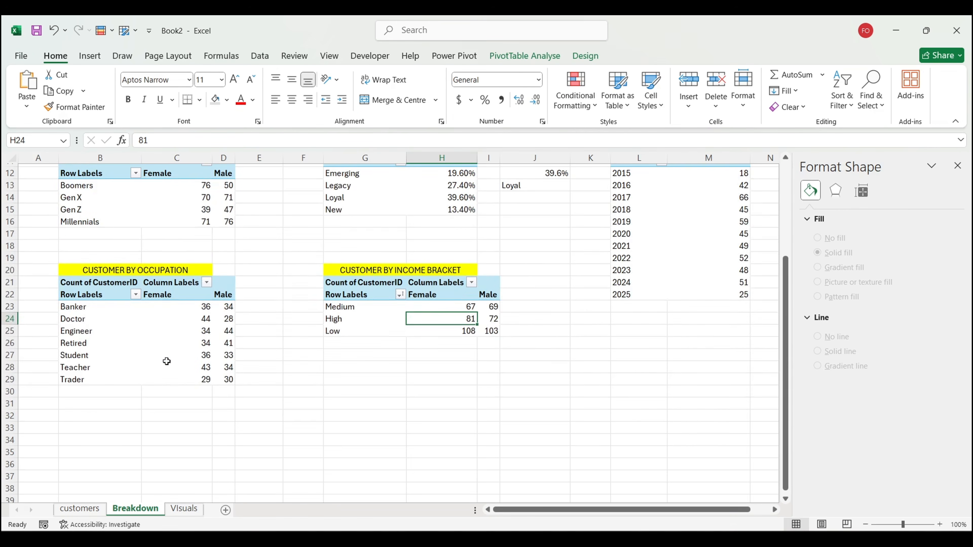
{"action": "scroll", "coordinate": [167, 361], "scroll_direction": "up", "scroll_amount": 1}
{"action": "left_click_drag", "start_coordinate": [621, 277], "coordinate": [681, 277]}
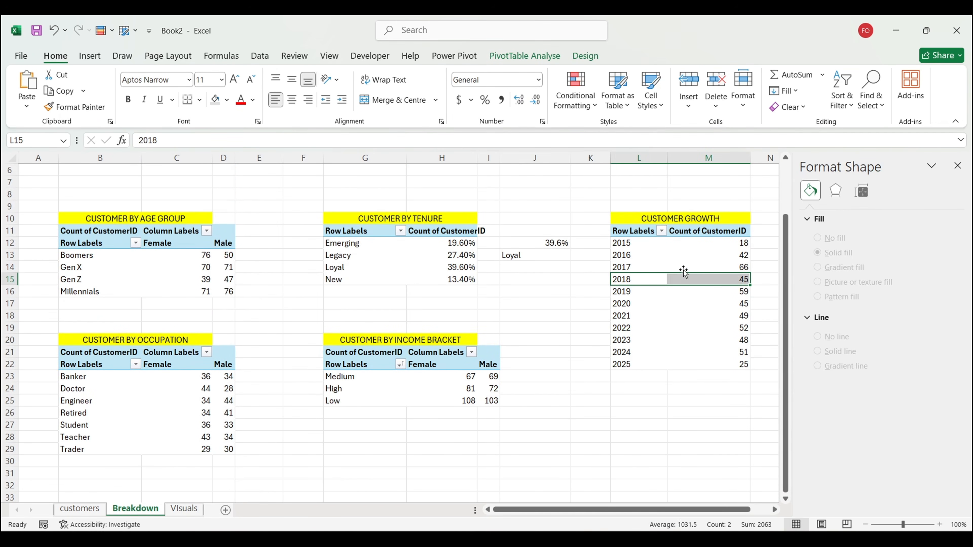
{"action": "left_click", "coordinate": [682, 269]}
{"action": "left_click", "coordinate": [89, 56]}
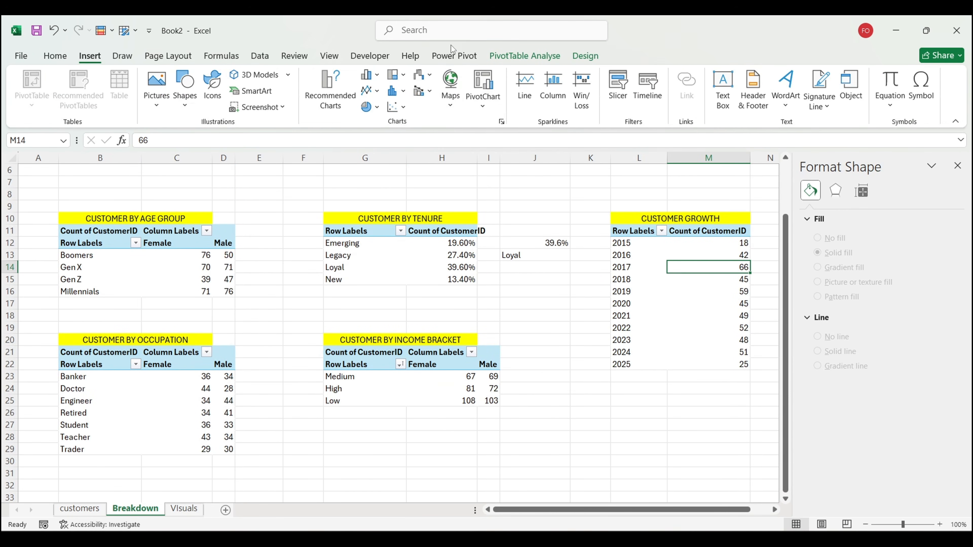
{"action": "left_click", "coordinate": [368, 91]}
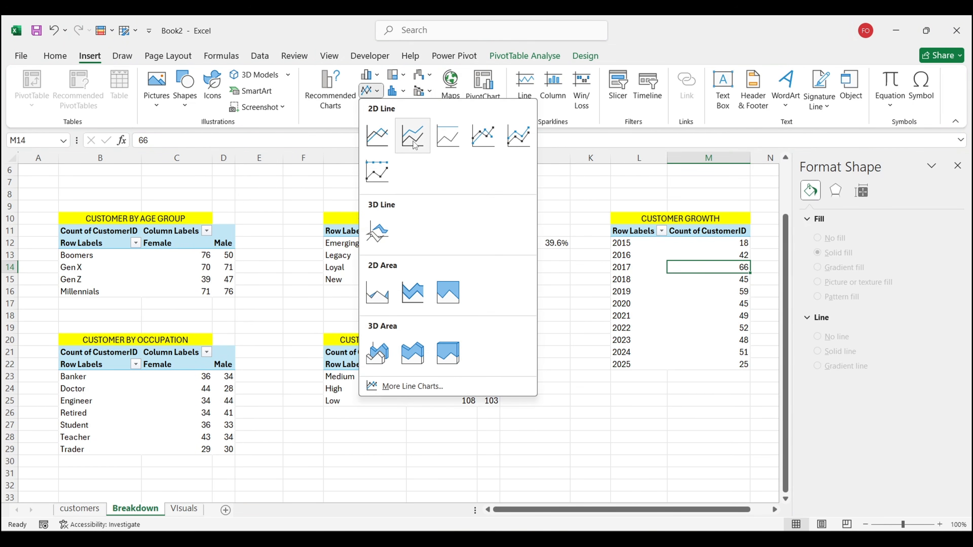
{"action": "left_click", "coordinate": [377, 135]}
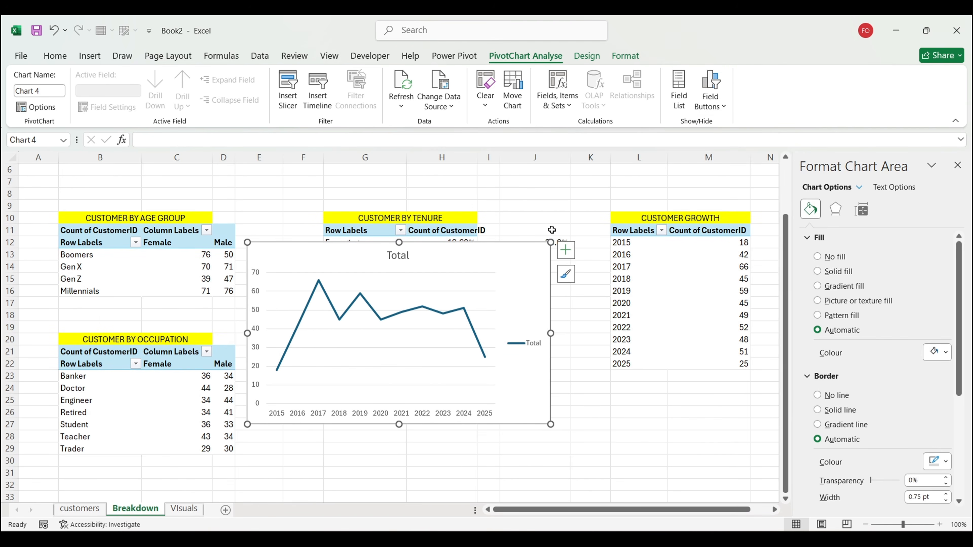
Step: Drop the line chart's legend and vertical axis and shorten it from the top
{"action": "left_click", "coordinate": [566, 250]}
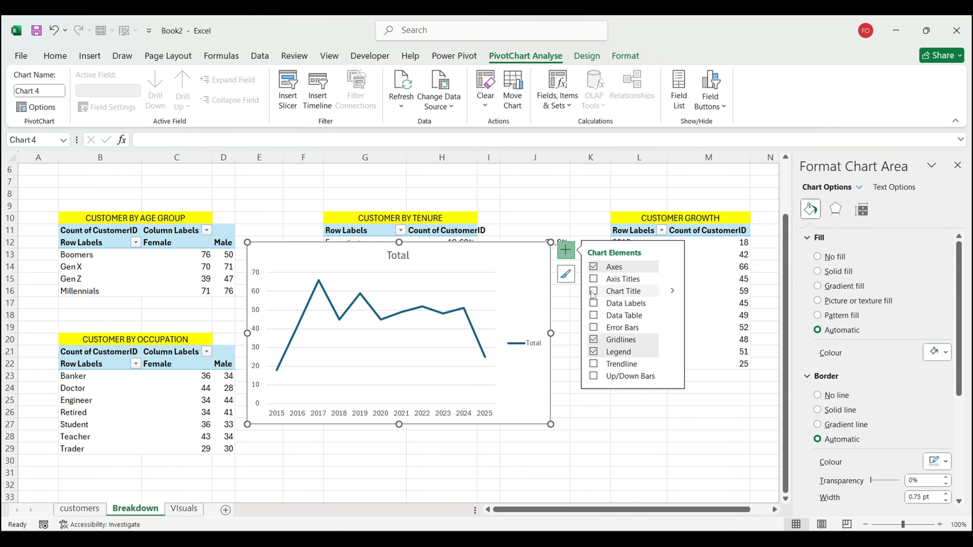
{"action": "left_click", "coordinate": [593, 351]}
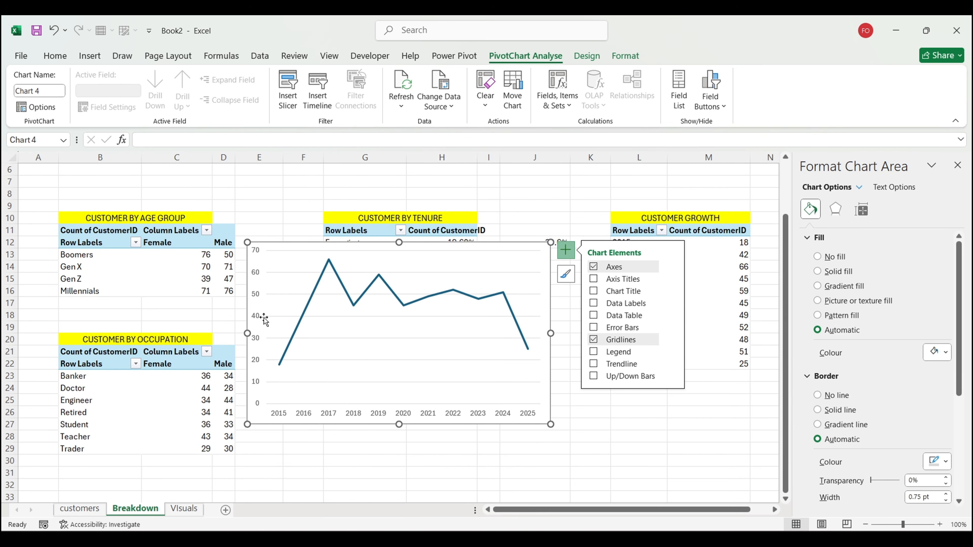
{"action": "left_click", "coordinate": [258, 318]}
{"action": "key", "text": "Delete"}
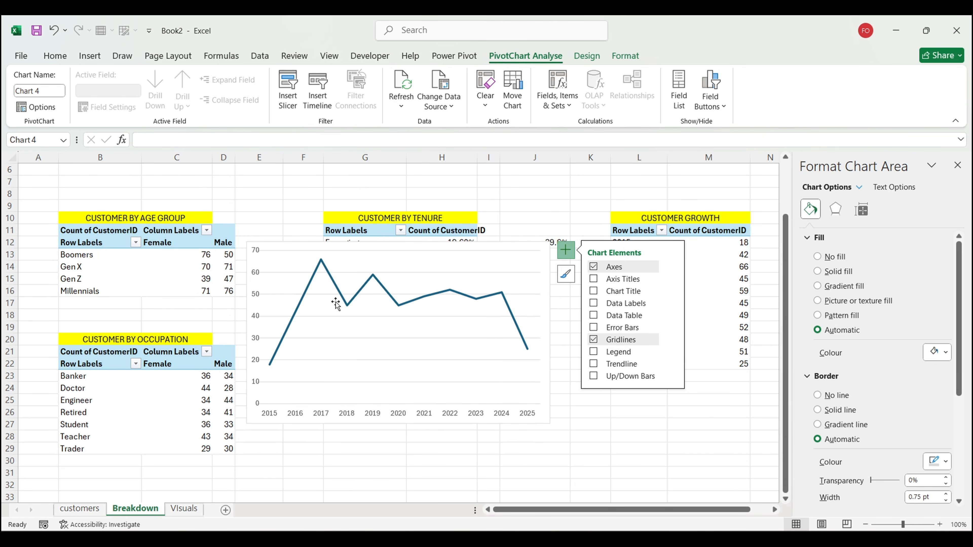
{"action": "left_click_drag", "start_coordinate": [397, 242], "coordinate": [397, 279]}
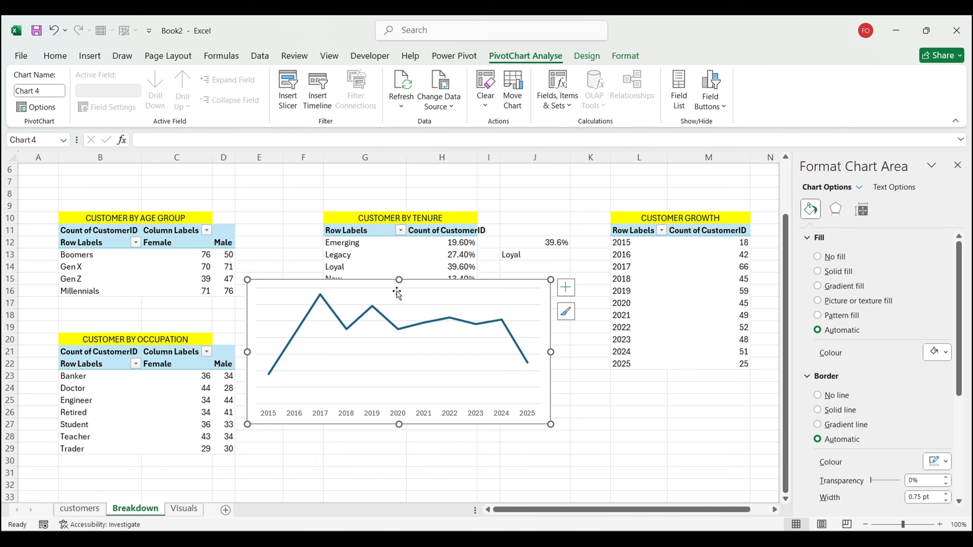
Step: Smooth the customer-growth line and give both its start and end round oval dots
{"action": "left_click", "coordinate": [398, 328]}
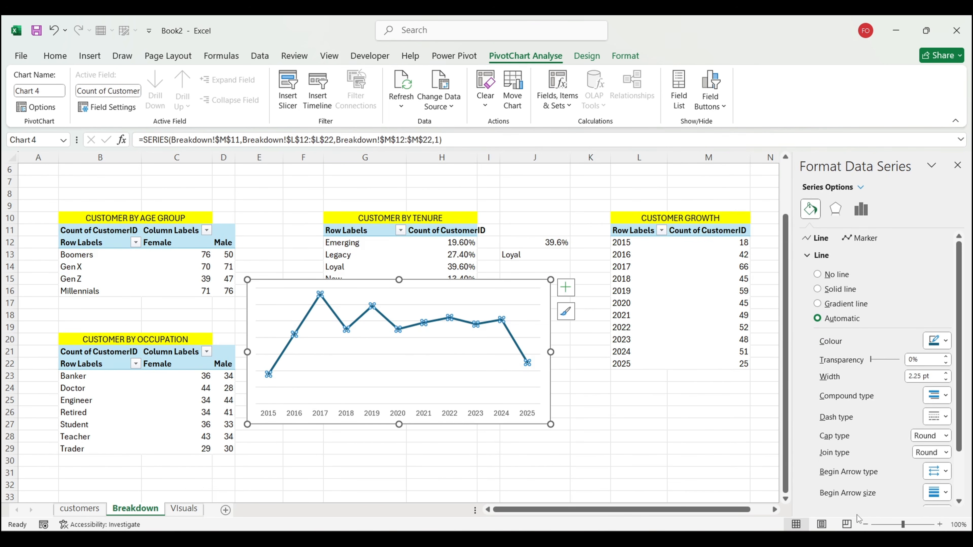
{"action": "scroll", "coordinate": [857, 518], "scroll_direction": "down", "scroll_amount": 2}
{"action": "scroll", "coordinate": [892, 444], "scroll_direction": "down", "scroll_amount": 2}
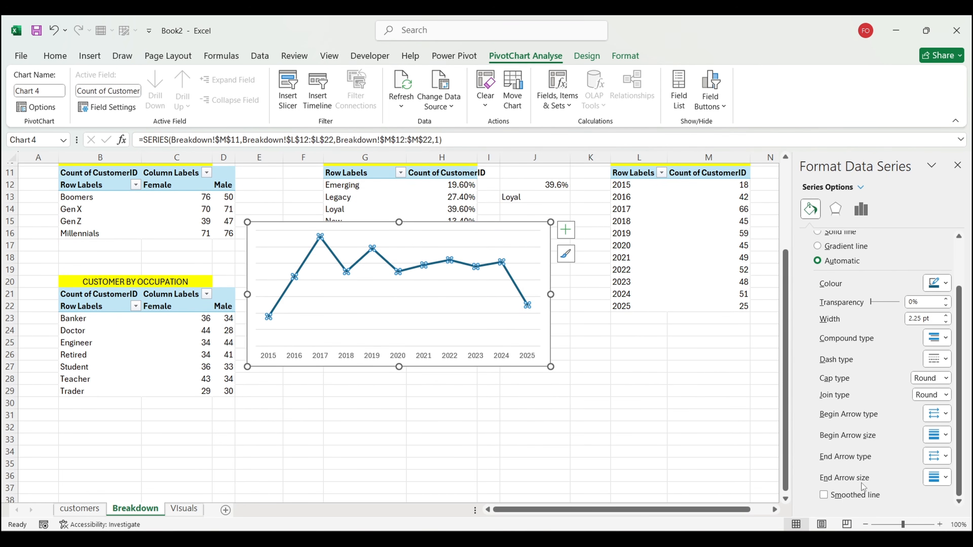
{"action": "left_click", "coordinate": [845, 498]}
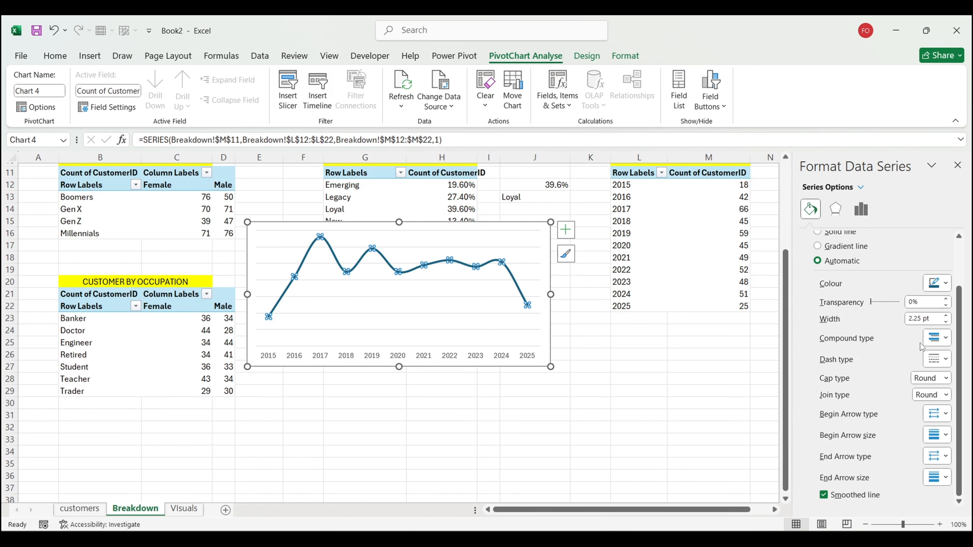
{"action": "left_click", "coordinate": [940, 416]}
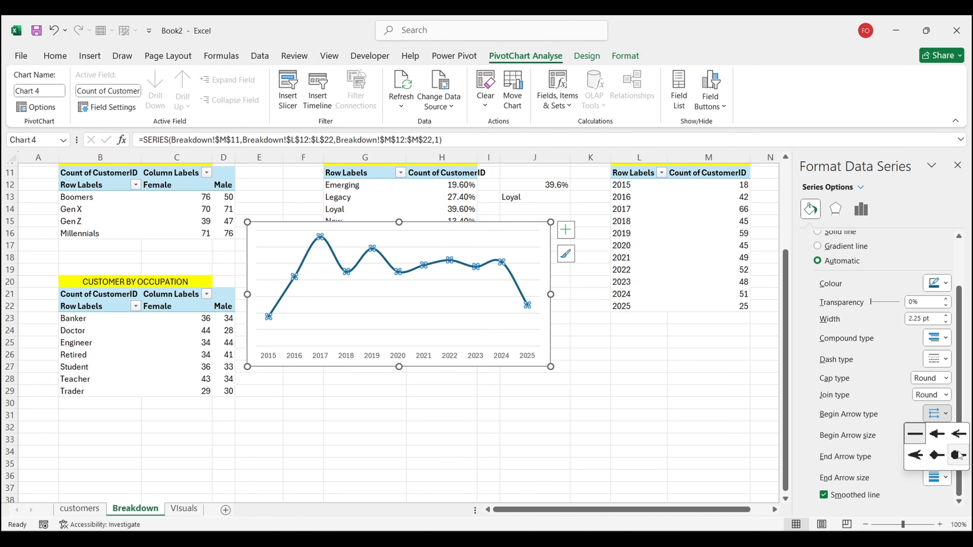
{"action": "left_click", "coordinate": [961, 458]}
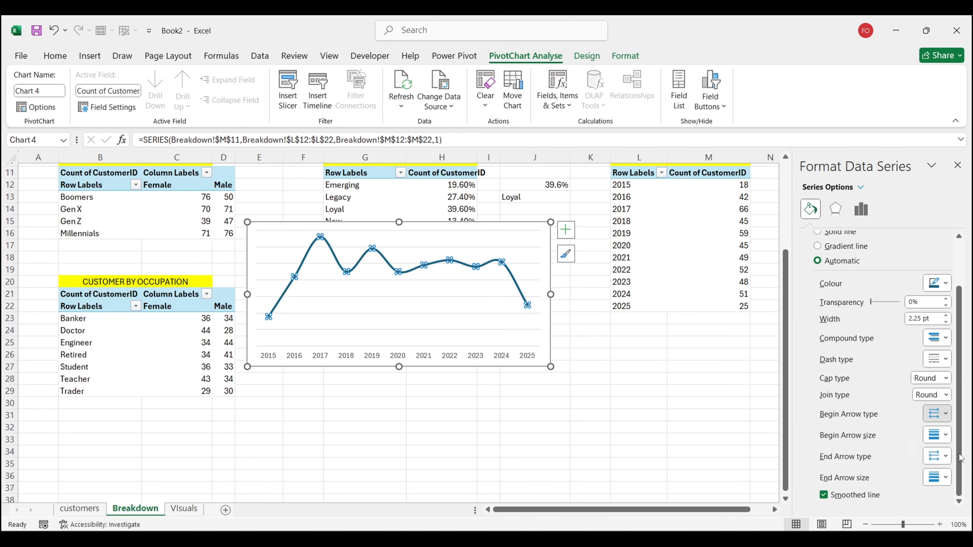
{"action": "left_click", "coordinate": [945, 456]}
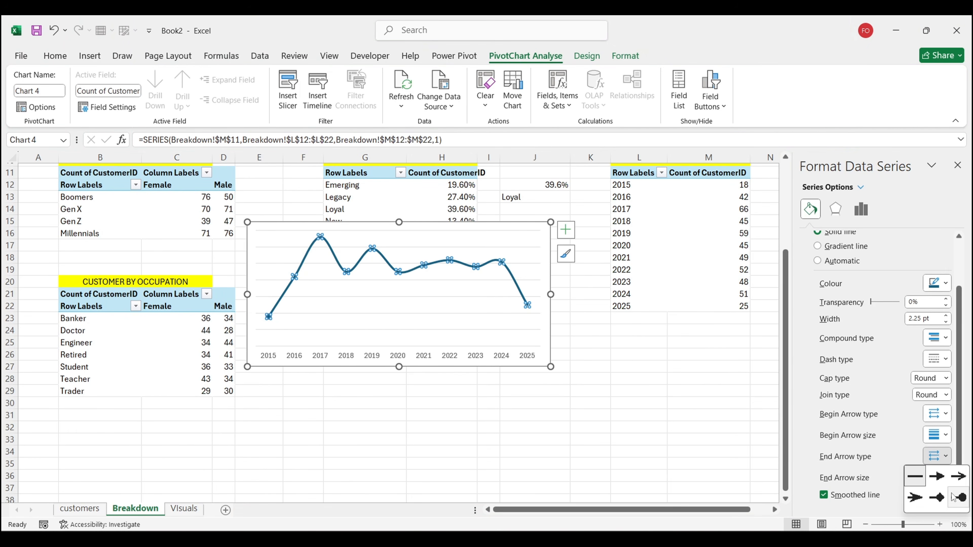
{"action": "left_click", "coordinate": [958, 498]}
{"action": "left_click", "coordinate": [552, 342]}
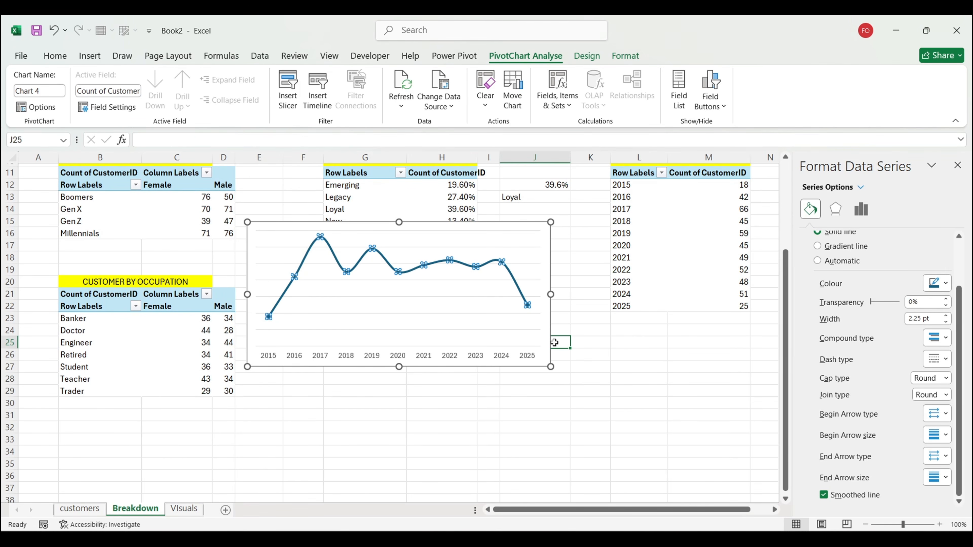
Step: Recolour the growth line dark teal and thin it to 1.25 pt
{"action": "left_click", "coordinate": [467, 265]}
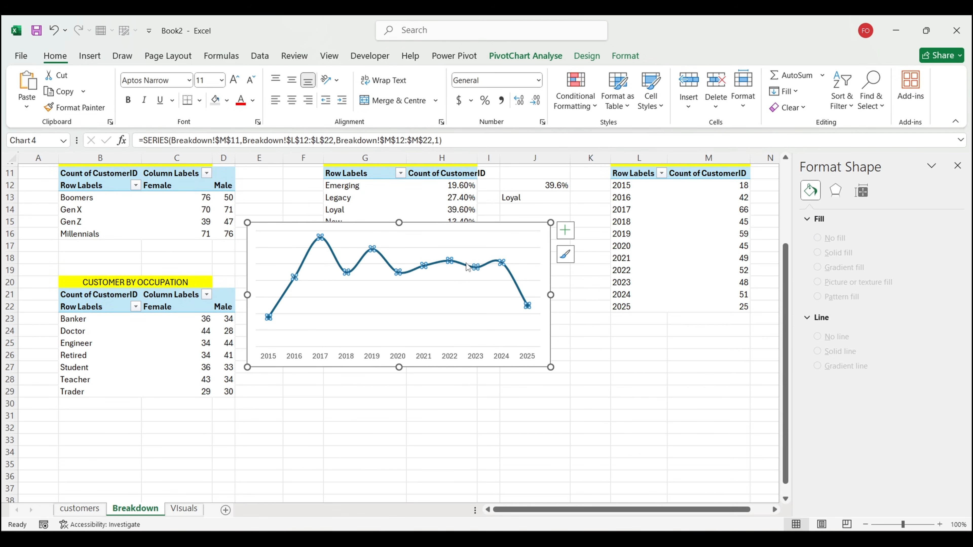
{"action": "left_click", "coordinate": [815, 216]}
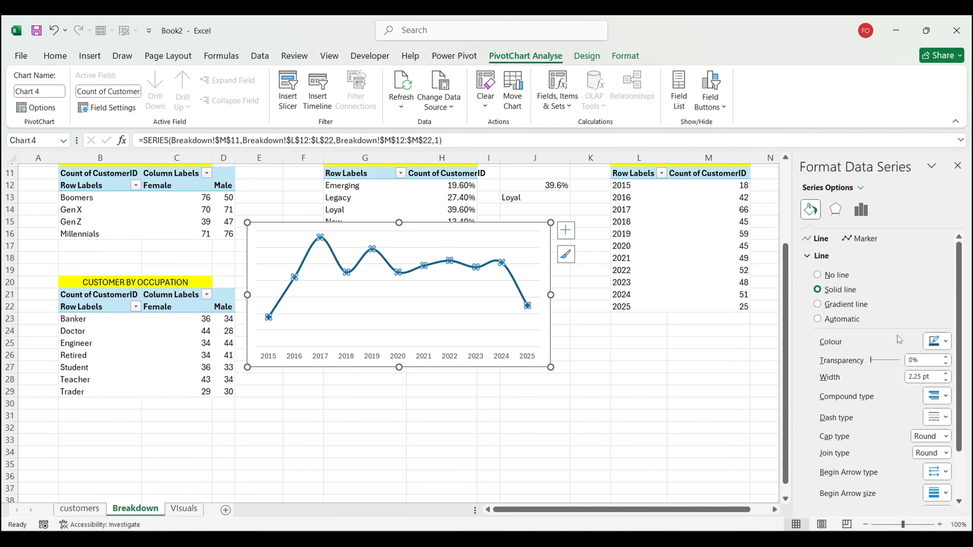
{"action": "left_click", "coordinate": [937, 341]}
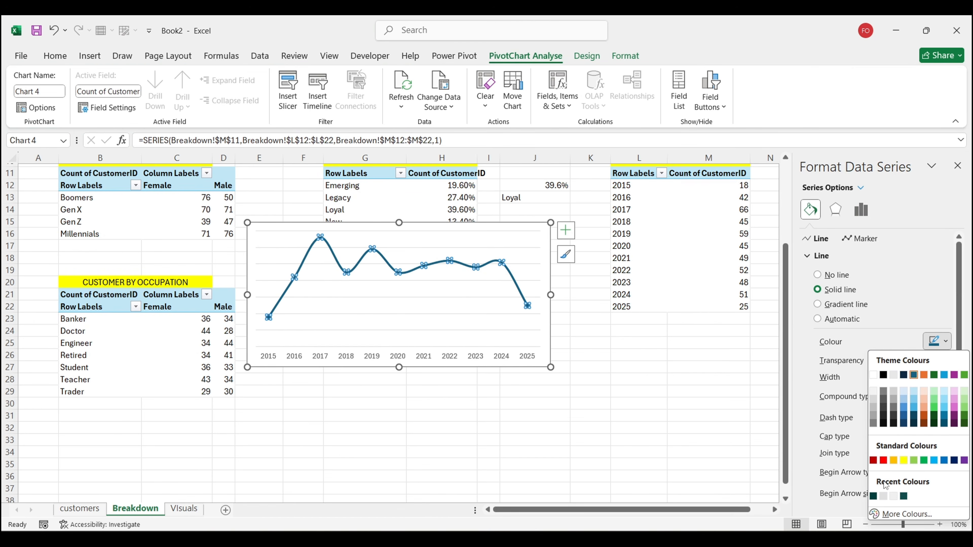
{"action": "left_click", "coordinate": [874, 496]}
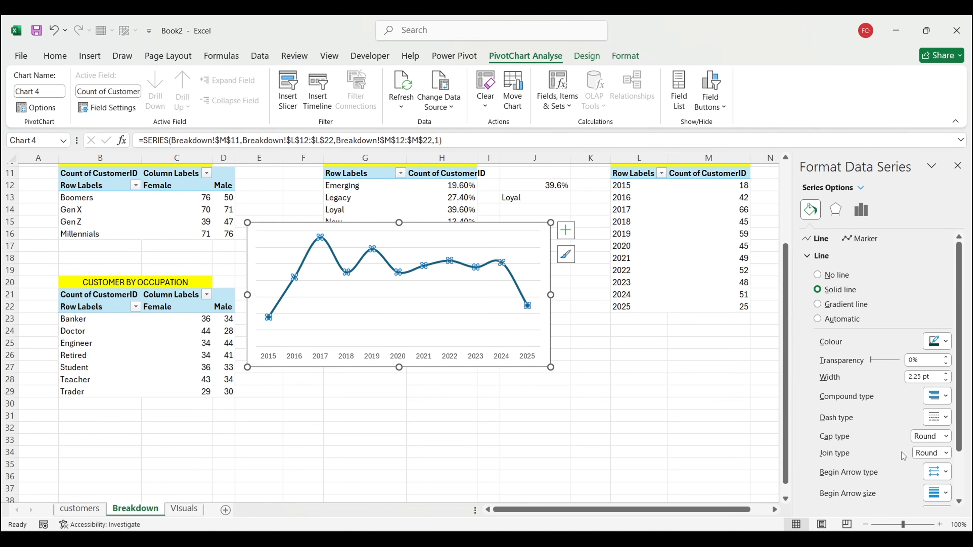
{"action": "left_click", "coordinate": [946, 380]}
{"action": "left_click", "coordinate": [946, 381]}
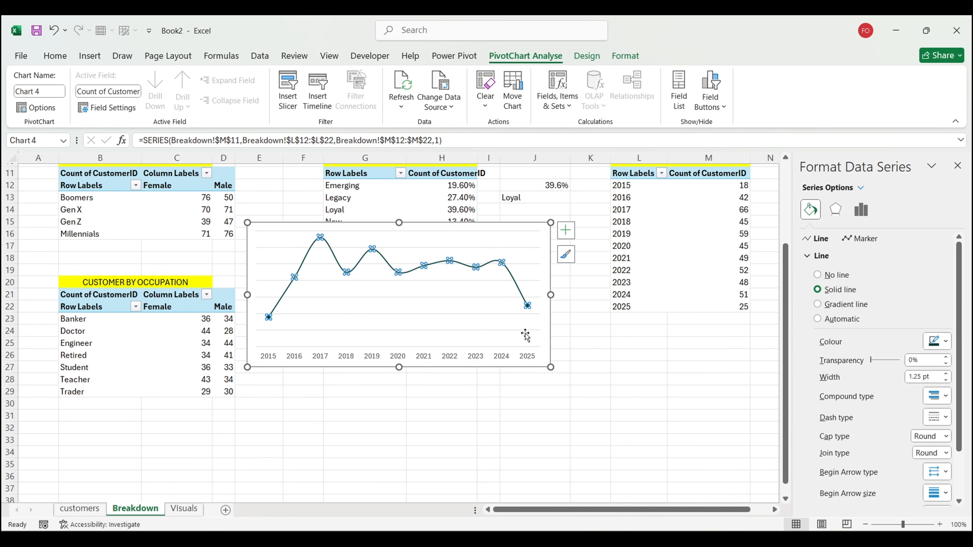
{"action": "left_click", "coordinate": [479, 331]}
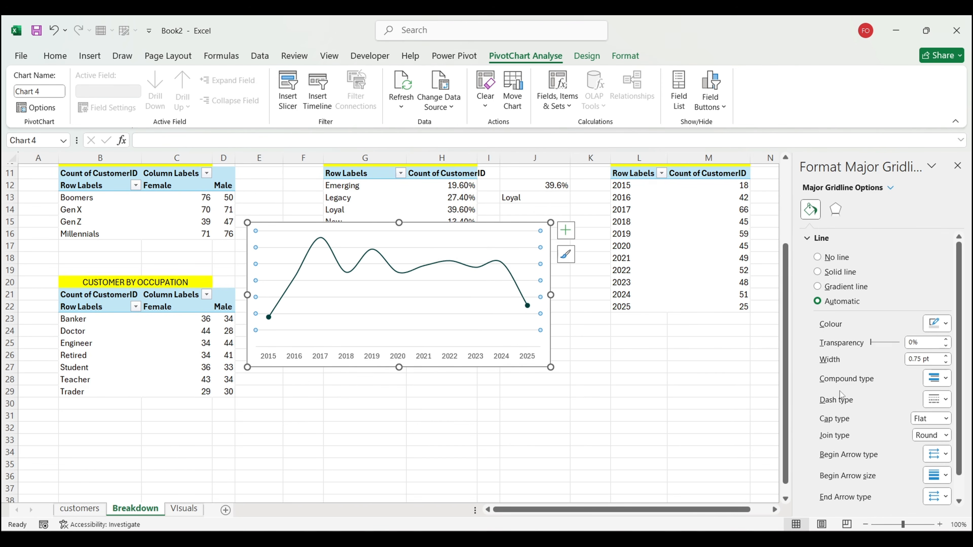
Step: Give the horizontal gridlines a solid light grey line and adjust their transparency
{"action": "left_click_drag", "start_coordinate": [872, 344], "coordinate": [878, 346]}
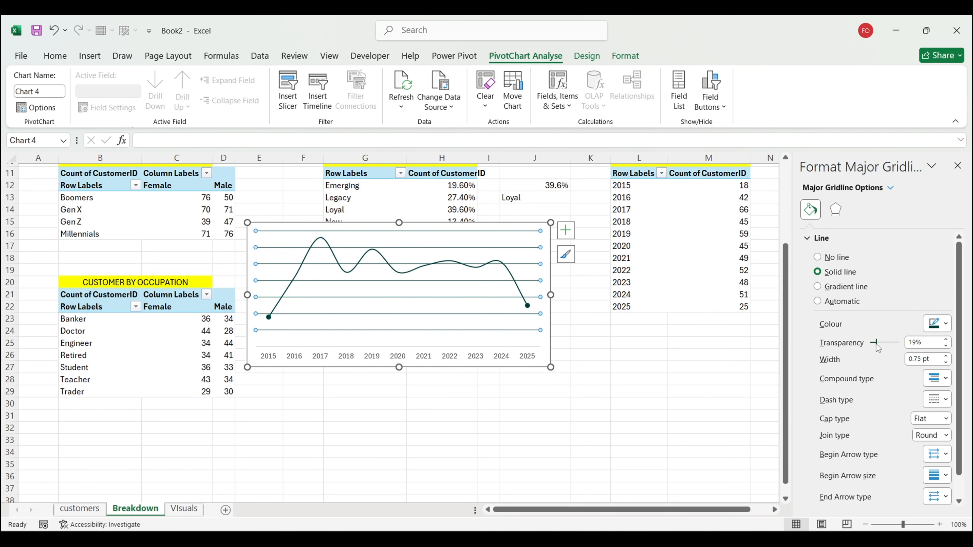
{"action": "left_click", "coordinate": [548, 345]}
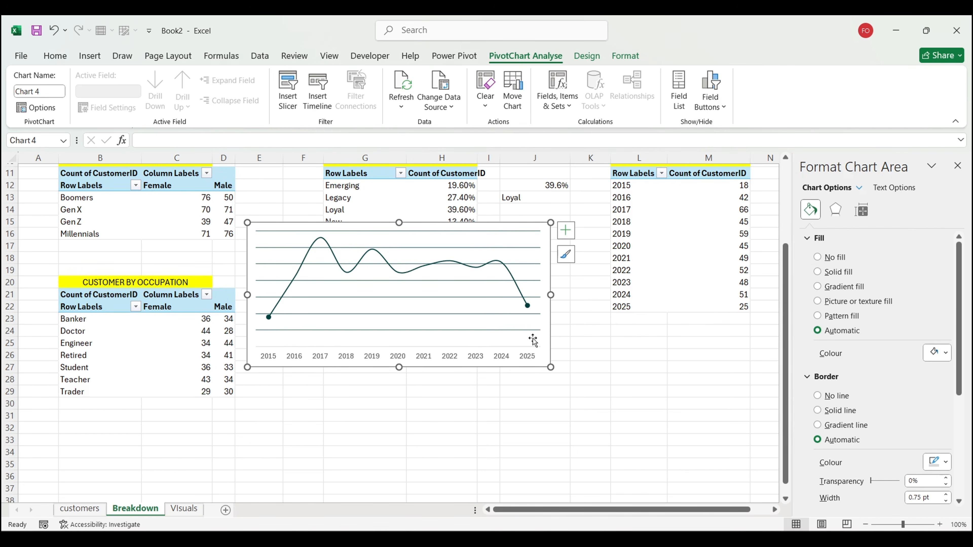
{"action": "left_click", "coordinate": [529, 331]}
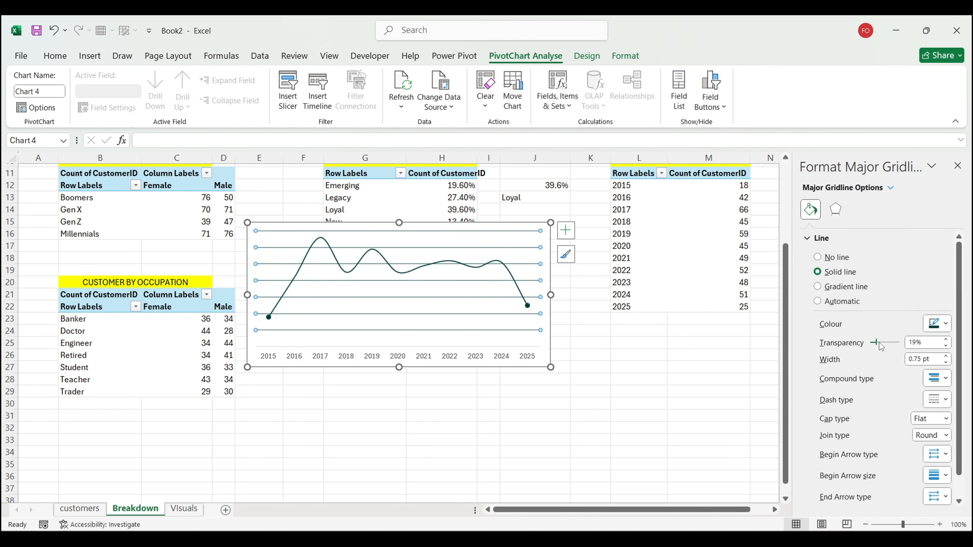
{"action": "left_click_drag", "start_coordinate": [875, 344], "coordinate": [841, 348]}
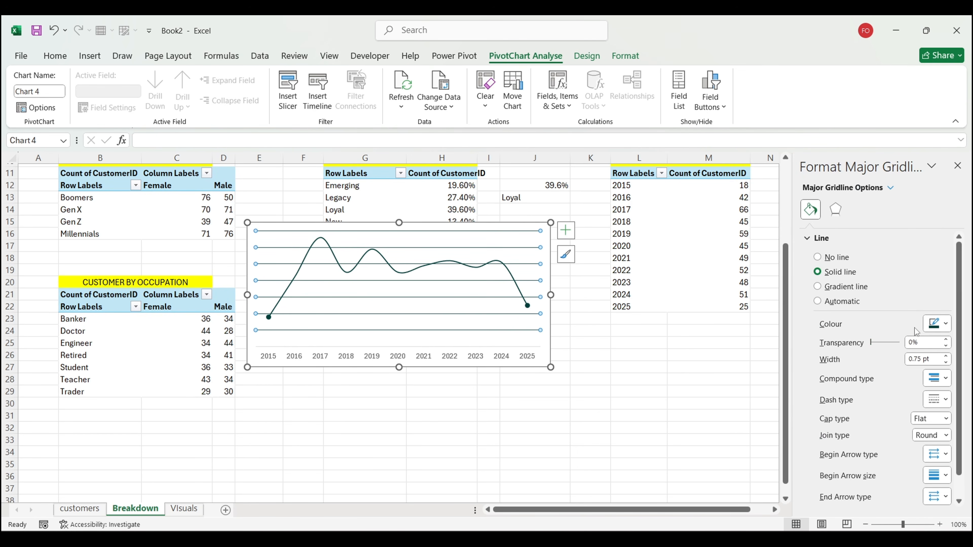
{"action": "left_click", "coordinate": [937, 324]}
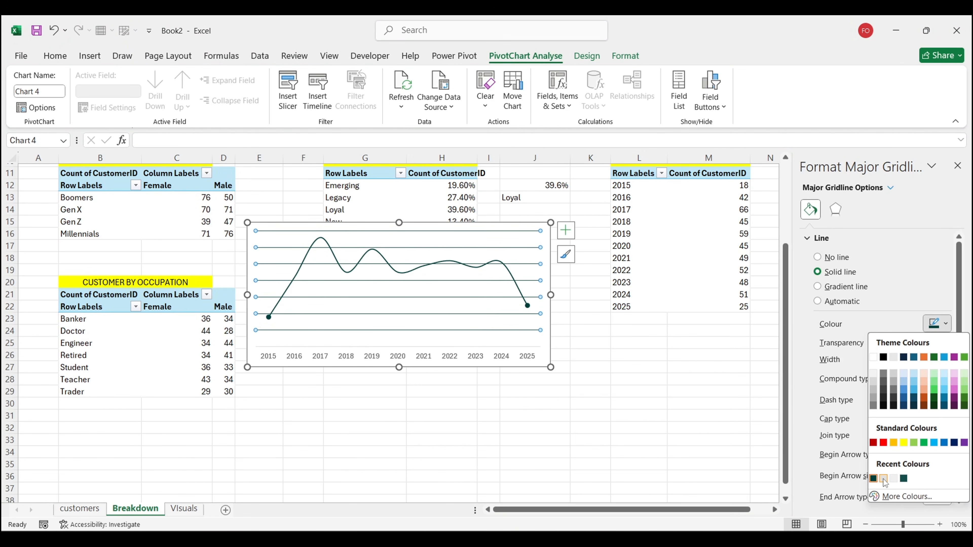
{"action": "left_click", "coordinate": [874, 399]}
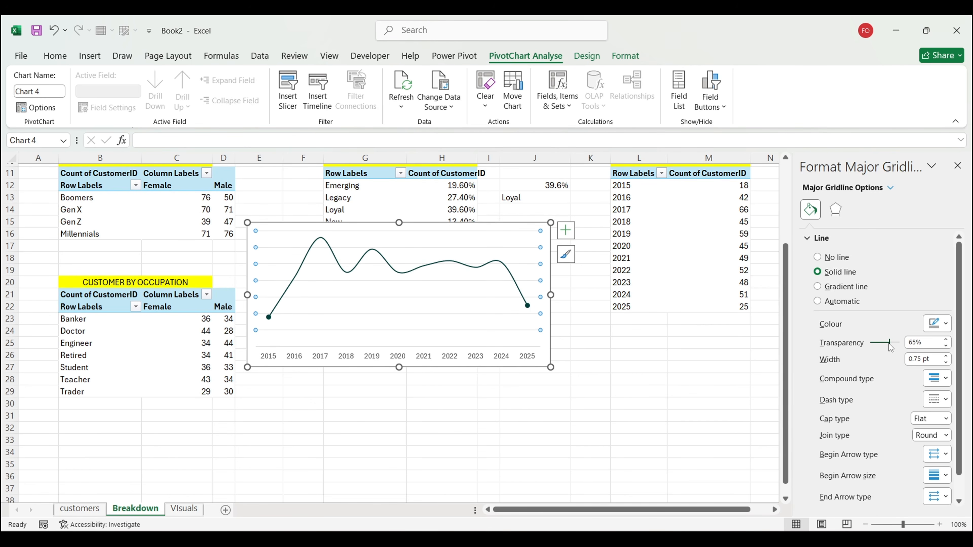
{"action": "left_click", "coordinate": [491, 260]}
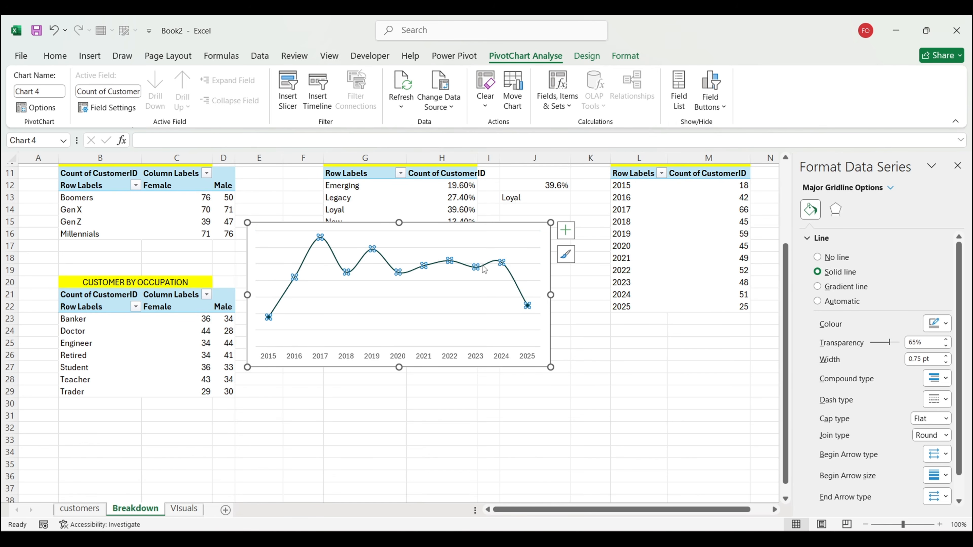
Step: Narrow the growth chart, cut it from Breakdown and paste it at B36 on Visuals
{"action": "left_click", "coordinate": [548, 327]}
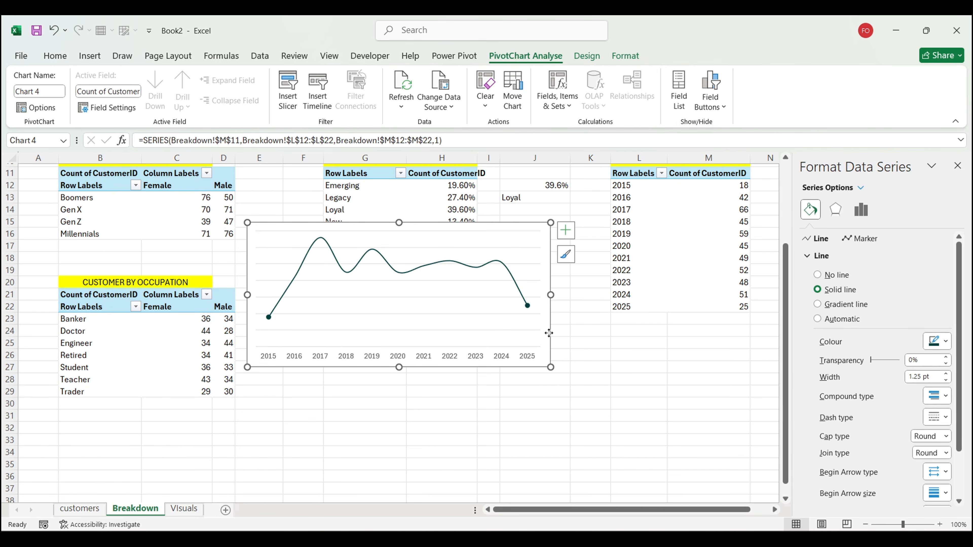
{"action": "left_click_drag", "start_coordinate": [521, 299], "coordinate": [620, 402]}
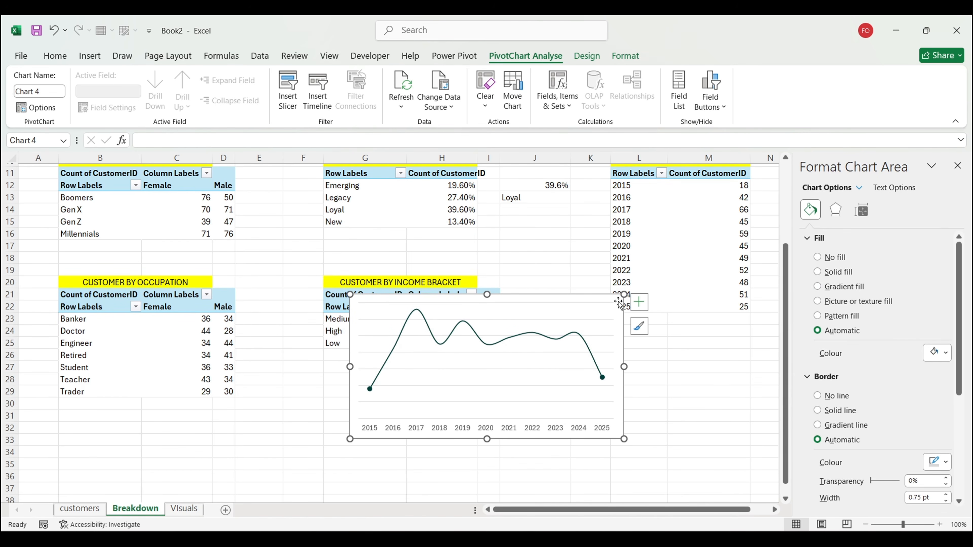
{"action": "left_click_drag", "start_coordinate": [620, 298], "coordinate": [606, 323]}
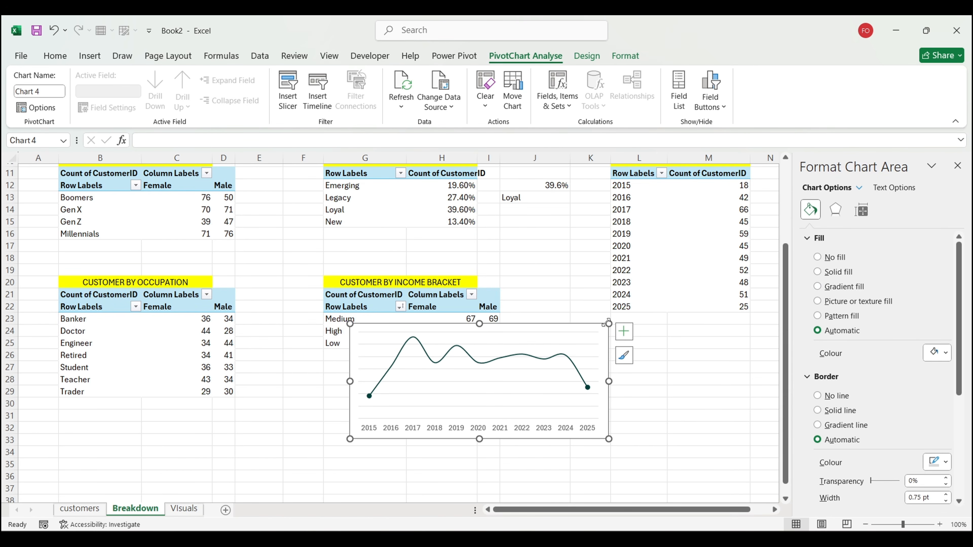
{"action": "key", "text": "ctrl+x"}
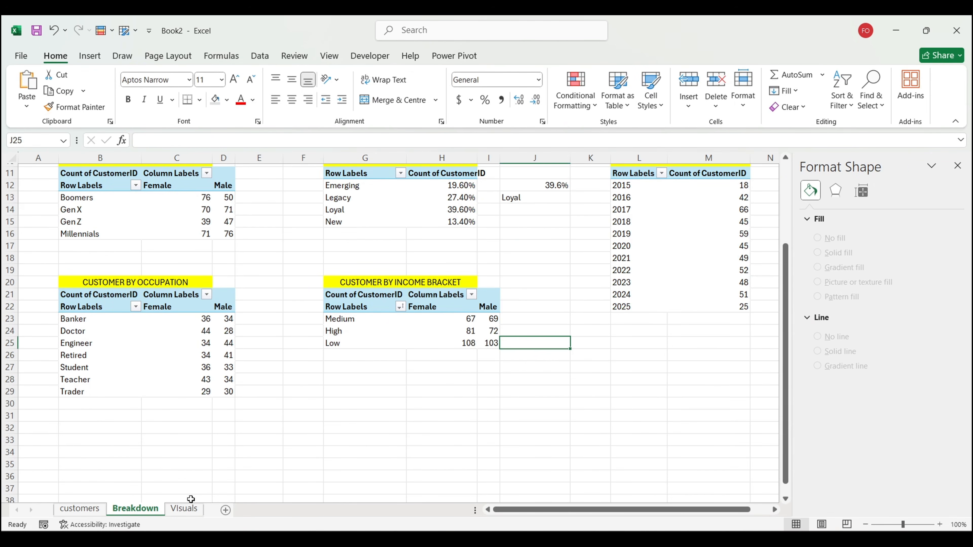
{"action": "left_click", "coordinate": [185, 509]}
{"action": "left_click", "coordinate": [63, 330]}
{"action": "key", "text": "ctrl+v"}
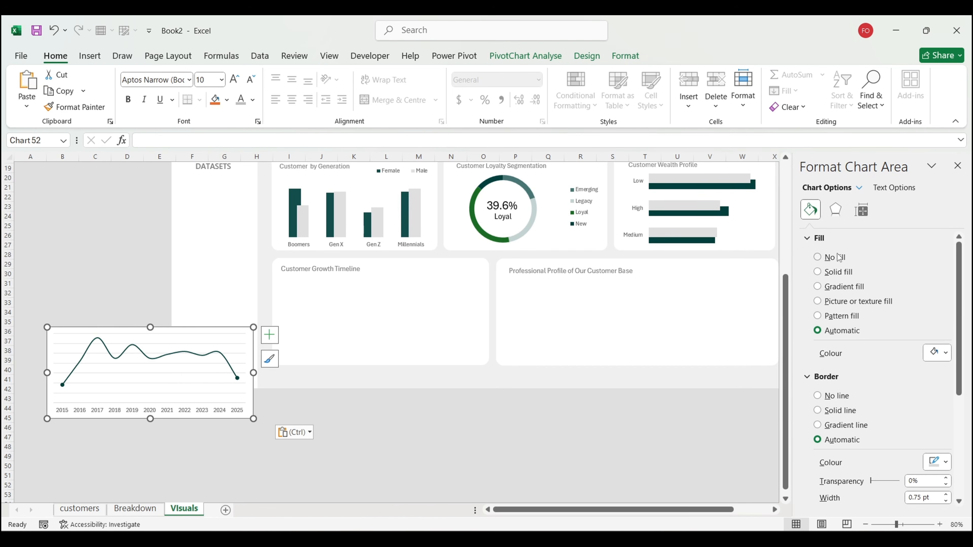
Step: Remove the chart's background fill and border and fit it into the Customer Growth Timeline card
{"action": "left_click", "coordinate": [818, 257]}
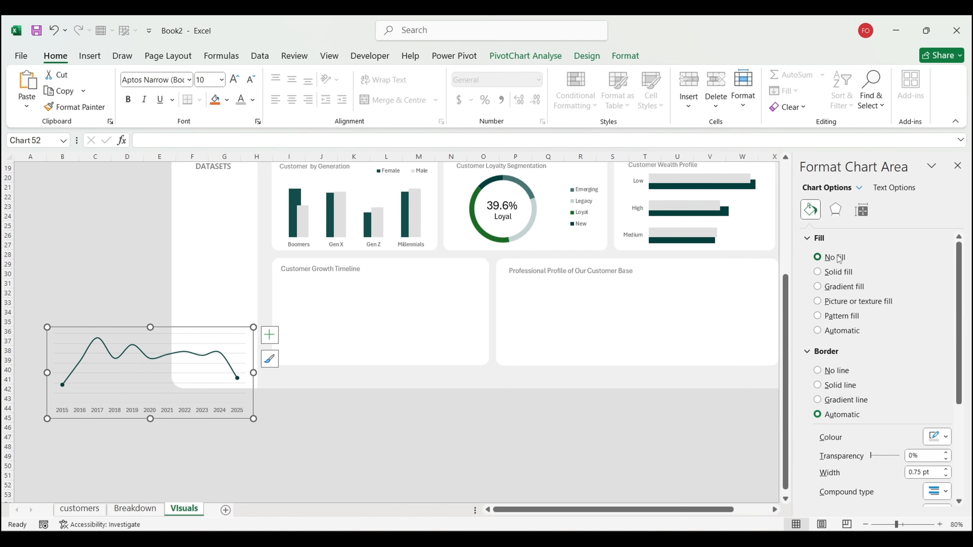
{"action": "left_click", "coordinate": [836, 371]}
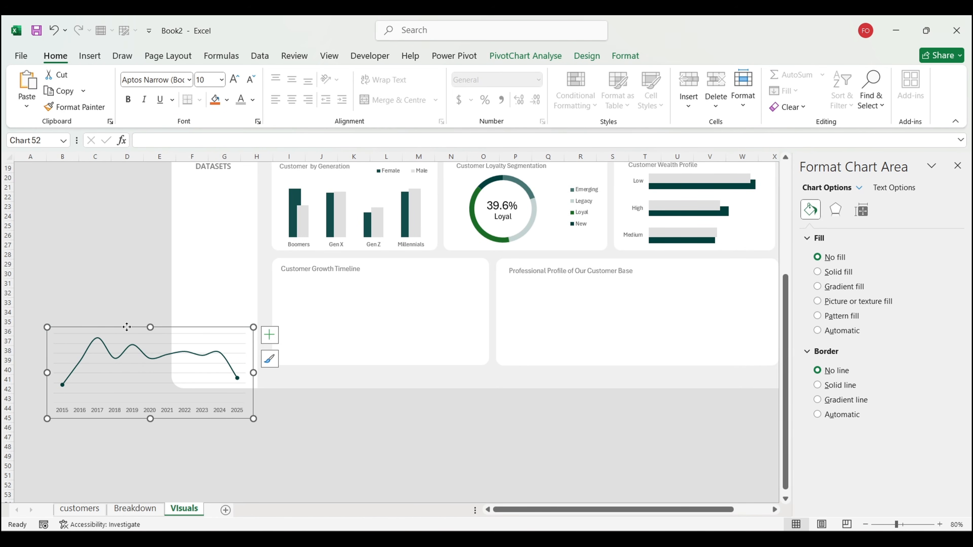
{"action": "left_click_drag", "start_coordinate": [126, 327], "coordinate": [359, 271]}
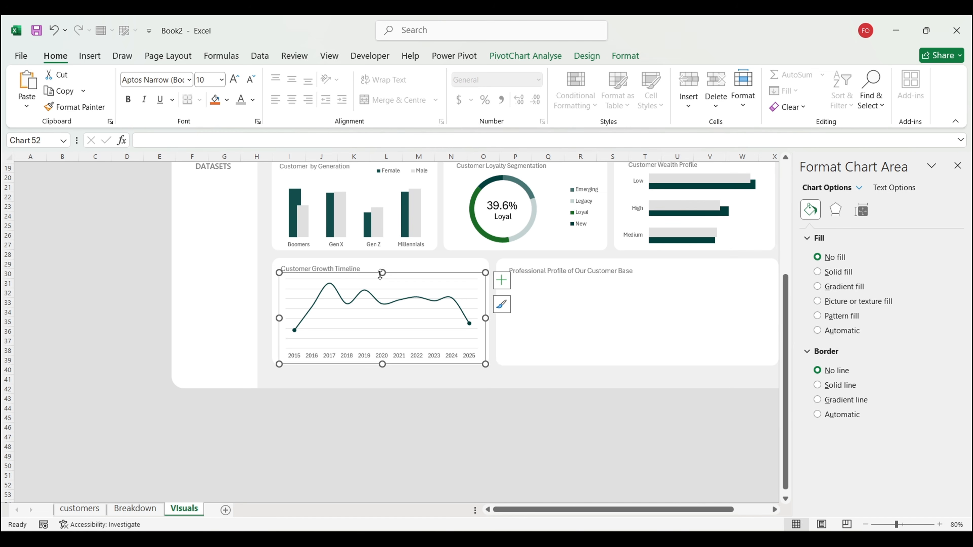
{"action": "left_click_drag", "start_coordinate": [380, 273], "coordinate": [381, 271]}
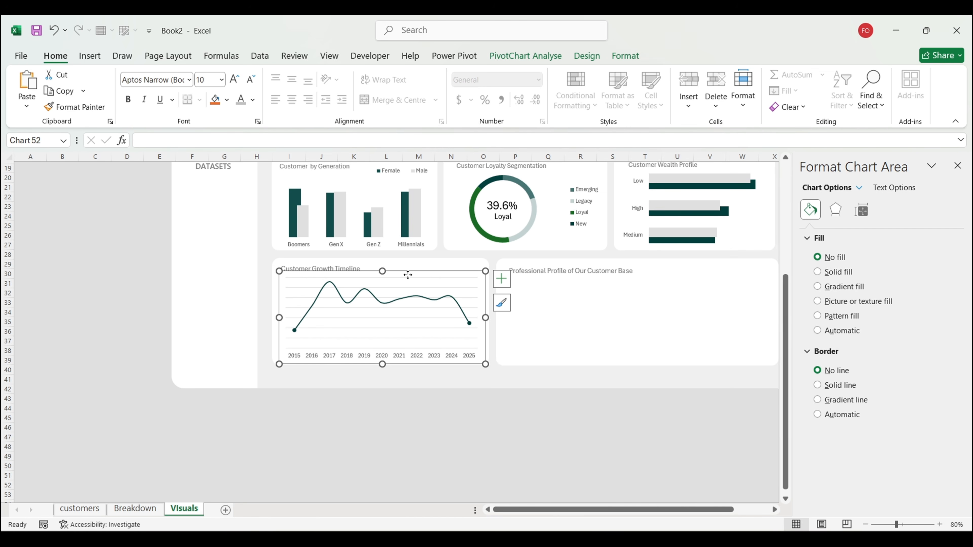
Step: Deselect the line chart and return to the Breakdown sheet
{"action": "left_click", "coordinate": [367, 408]}
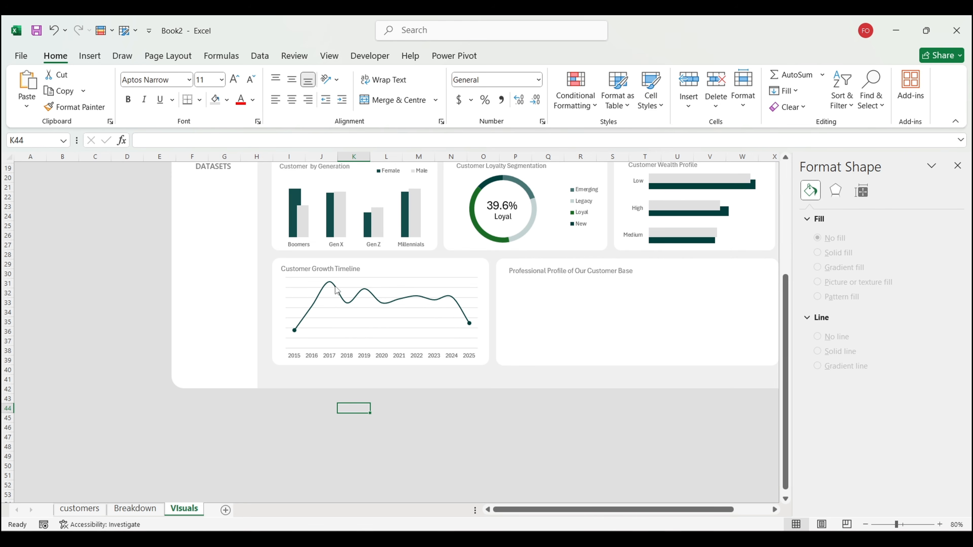
{"action": "mouse_move", "coordinate": [349, 305]}
{"action": "mouse_move", "coordinate": [331, 288]}
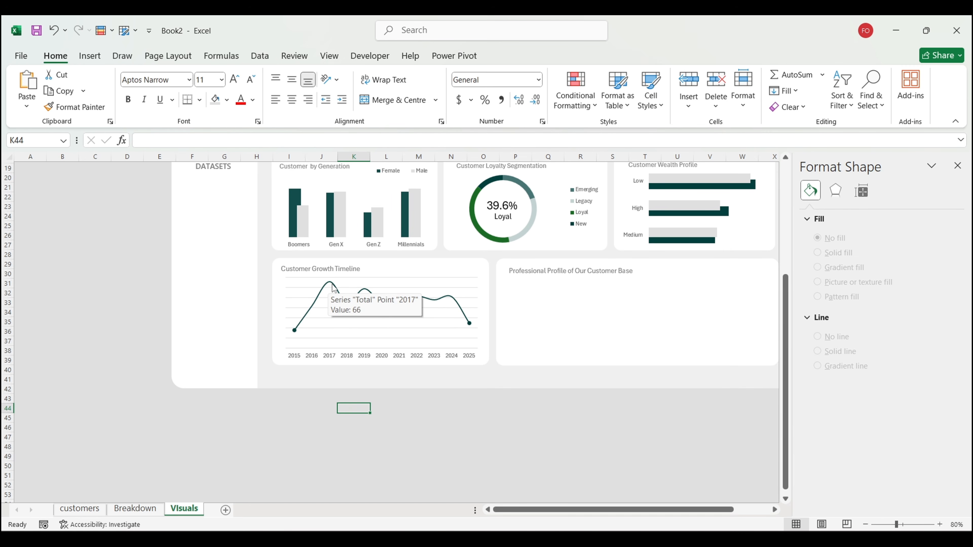
{"action": "left_click", "coordinate": [135, 509]}
Step: Insert a clustered column chart from the occupation pivot table via Recommended Charts
{"action": "scroll", "coordinate": [518, 361], "scroll_direction": "up", "scroll_amount": 1}
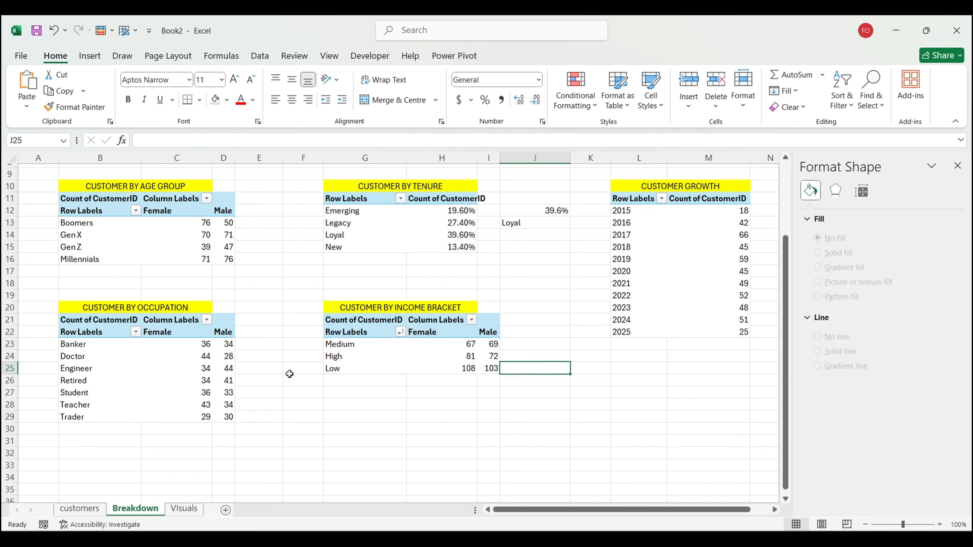
{"action": "left_click", "coordinate": [173, 370]}
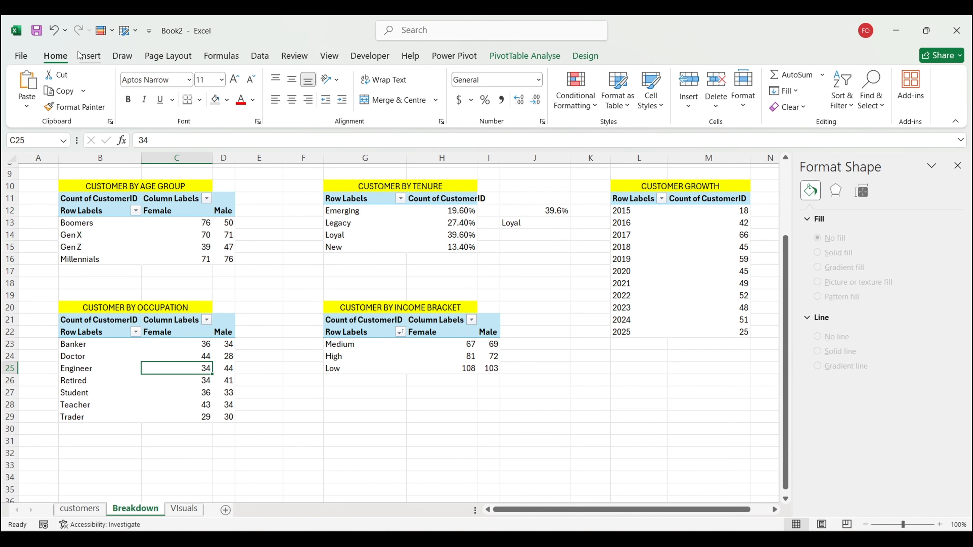
{"action": "left_click", "coordinate": [89, 55]}
{"action": "left_click", "coordinate": [339, 97]}
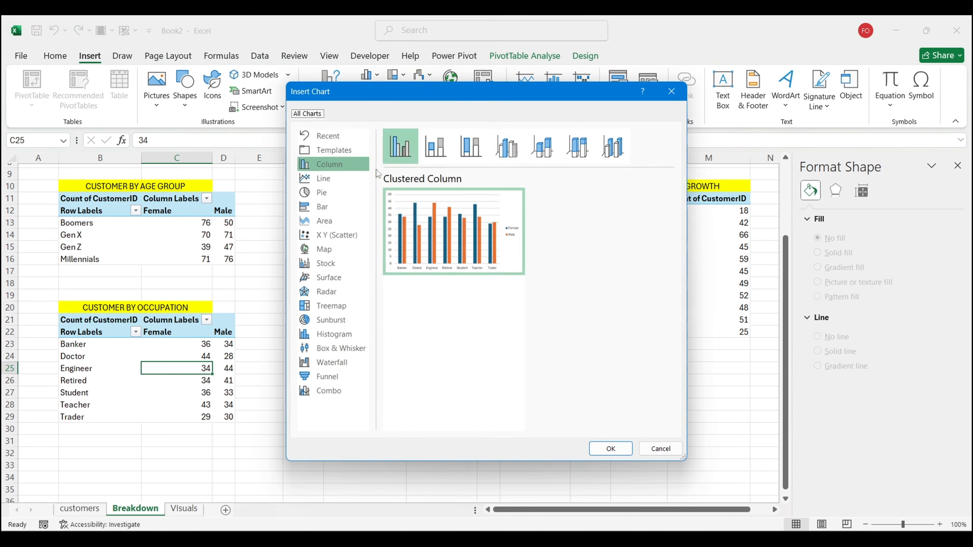
{"action": "left_click", "coordinate": [612, 449]}
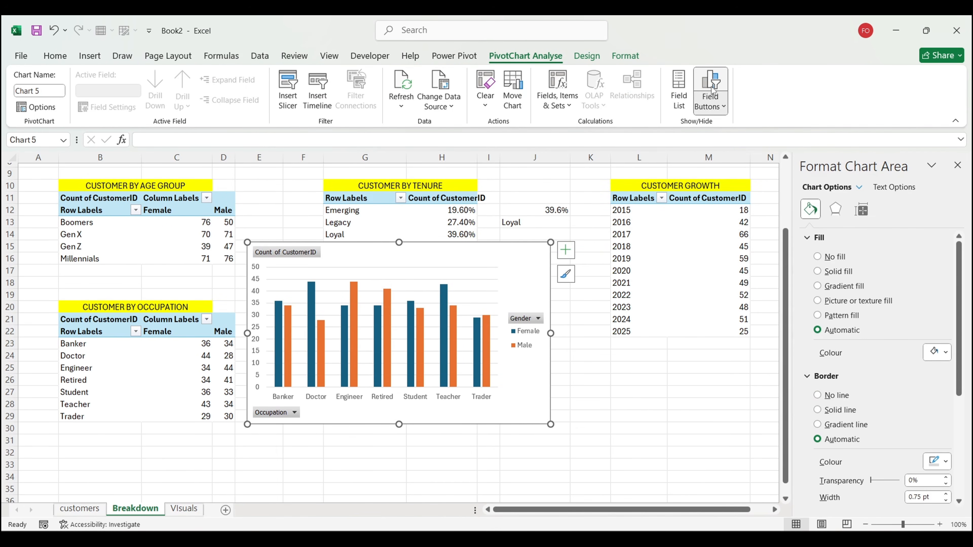
Step: Hide field buttons, legend and gridlines, remove the category axis line, and delete the value axis
{"action": "left_click", "coordinate": [710, 86]}
{"action": "left_click", "coordinate": [567, 249]}
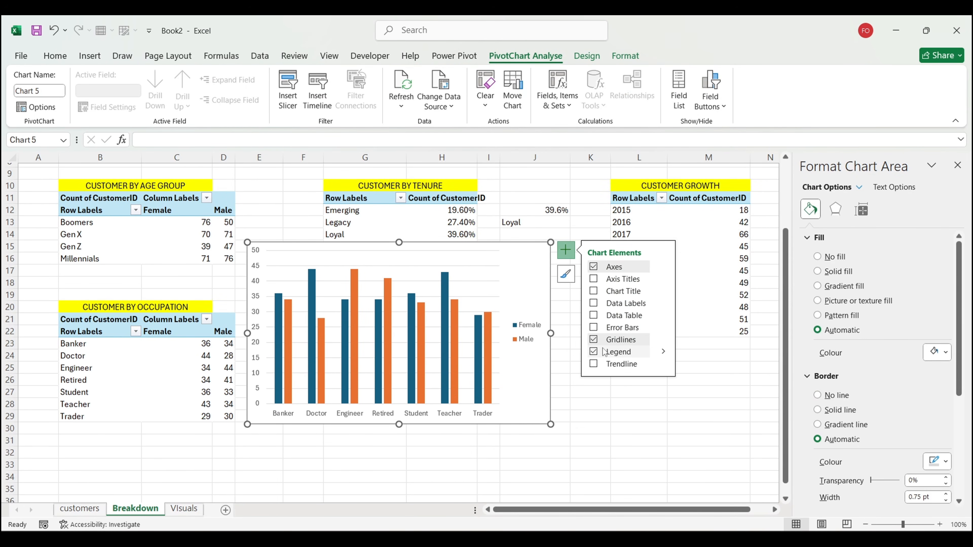
{"action": "left_click", "coordinate": [594, 352]}
{"action": "left_click", "coordinate": [594, 340]}
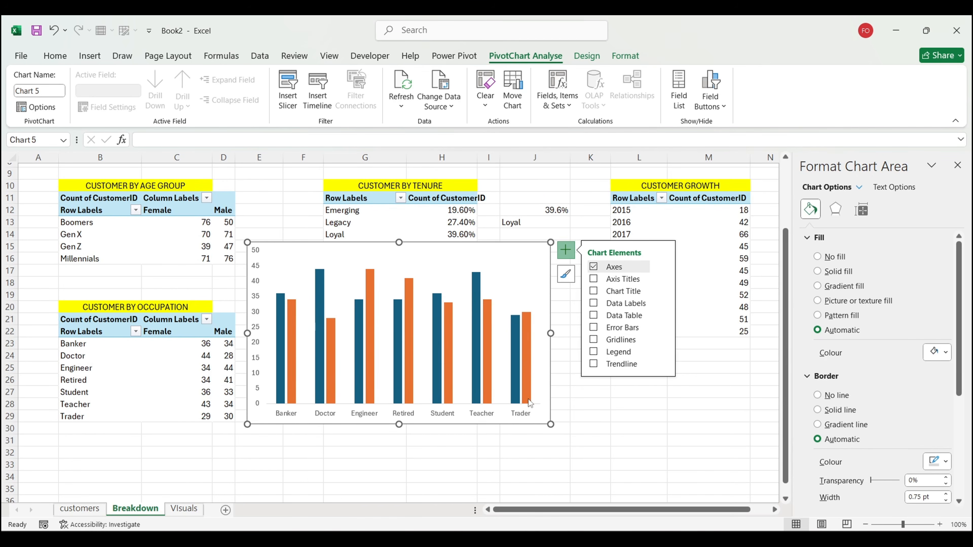
{"action": "left_click", "coordinate": [518, 412]}
{"action": "left_click", "coordinate": [837, 396]}
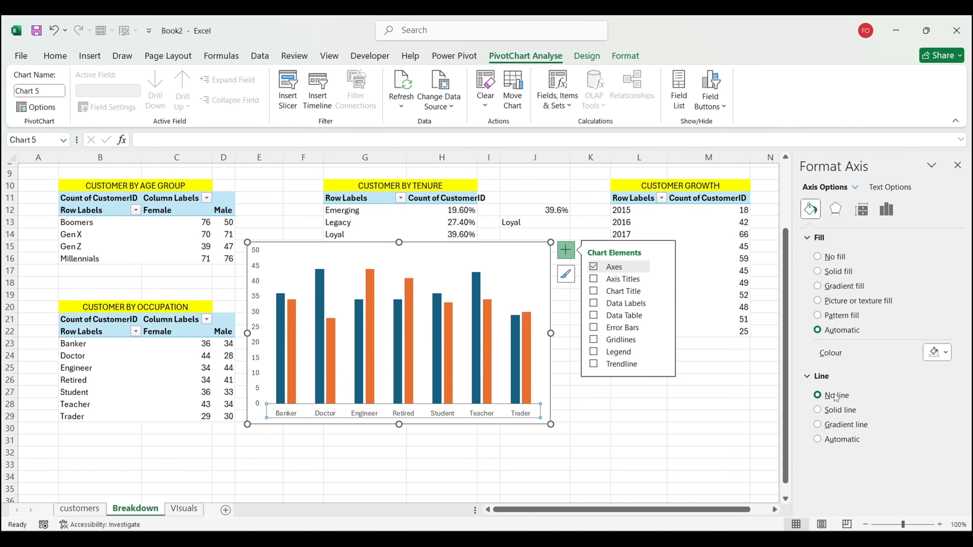
{"action": "left_click", "coordinate": [249, 339]}
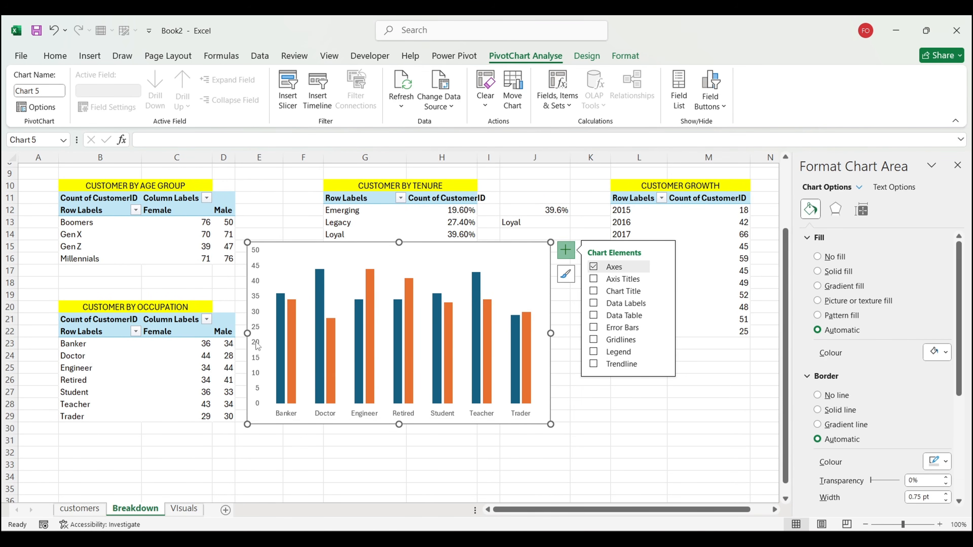
{"action": "left_click", "coordinate": [256, 345]}
{"action": "key", "text": "Delete"}
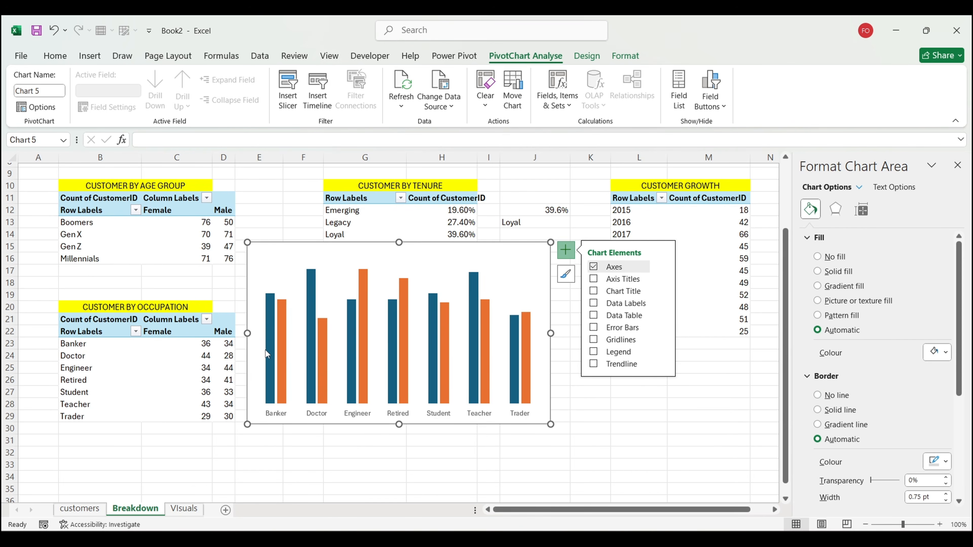
Step: Set the Female and Male bars to overlap 33%
{"action": "left_click", "coordinate": [267, 353]}
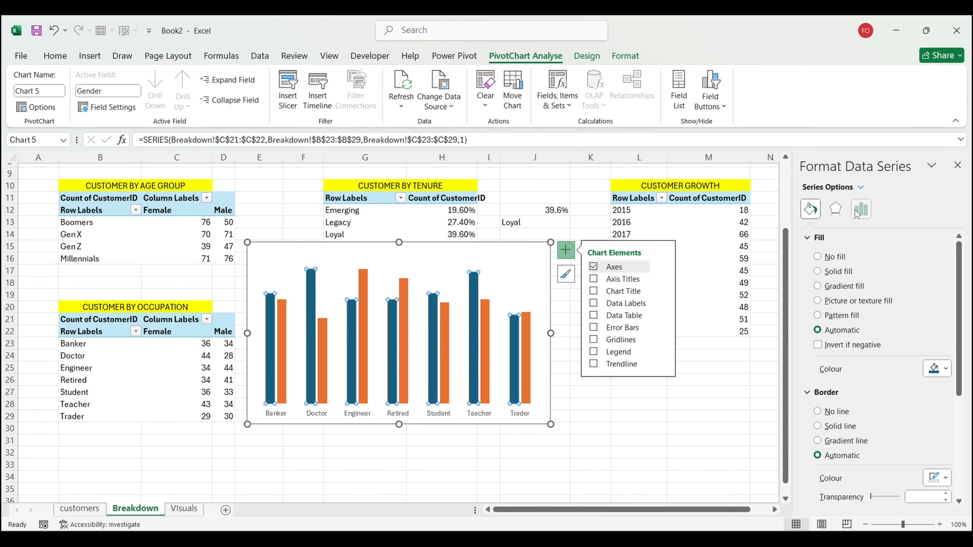
{"action": "left_click", "coordinate": [861, 209]}
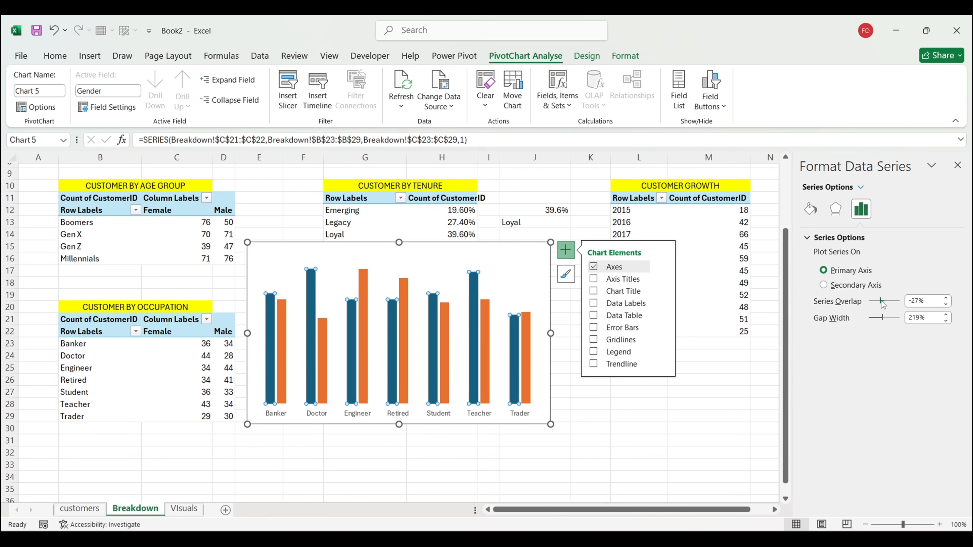
{"action": "left_click_drag", "start_coordinate": [883, 303], "coordinate": [889, 307]}
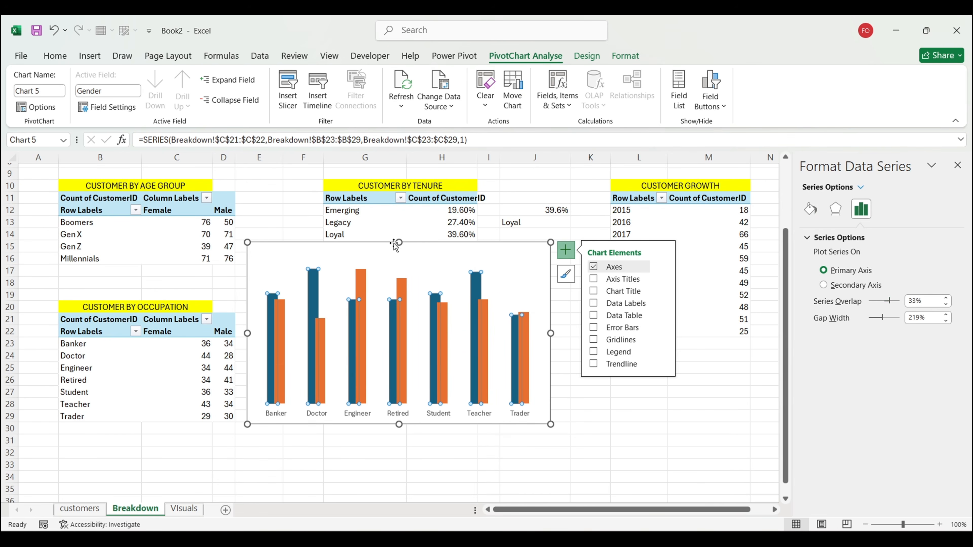
Step: Resize the occupation chart to start at row 21 and reduce the gap width to 156%
{"action": "left_click_drag", "start_coordinate": [399, 243], "coordinate": [399, 317]}
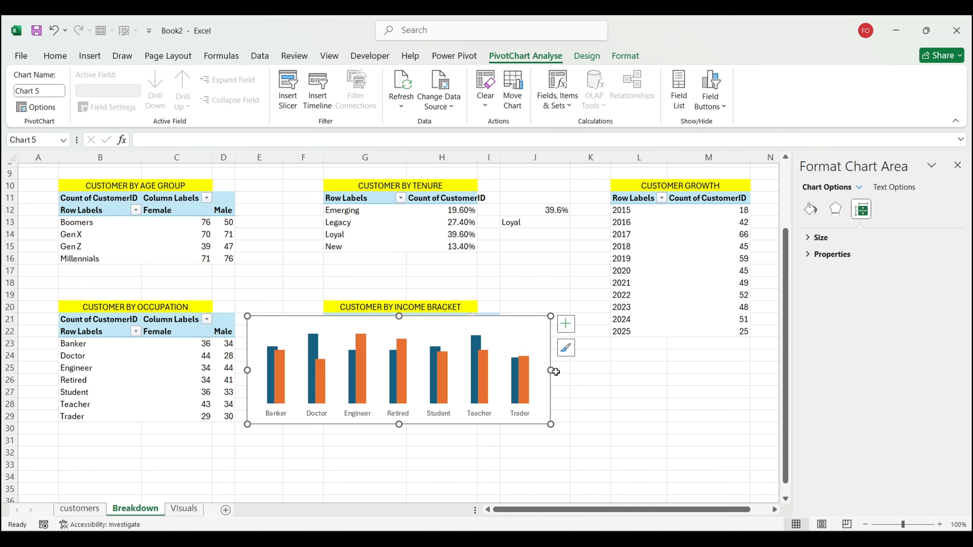
{"action": "left_click_drag", "start_coordinate": [550, 370], "coordinate": [579, 370]}
{"action": "left_click", "coordinate": [550, 387]}
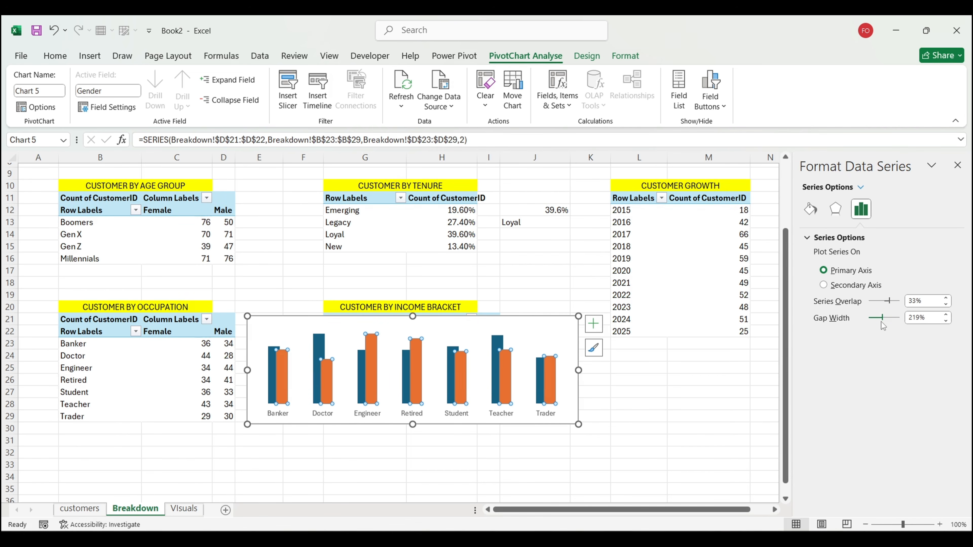
{"action": "left_click_drag", "start_coordinate": [883, 318], "coordinate": [875, 318]}
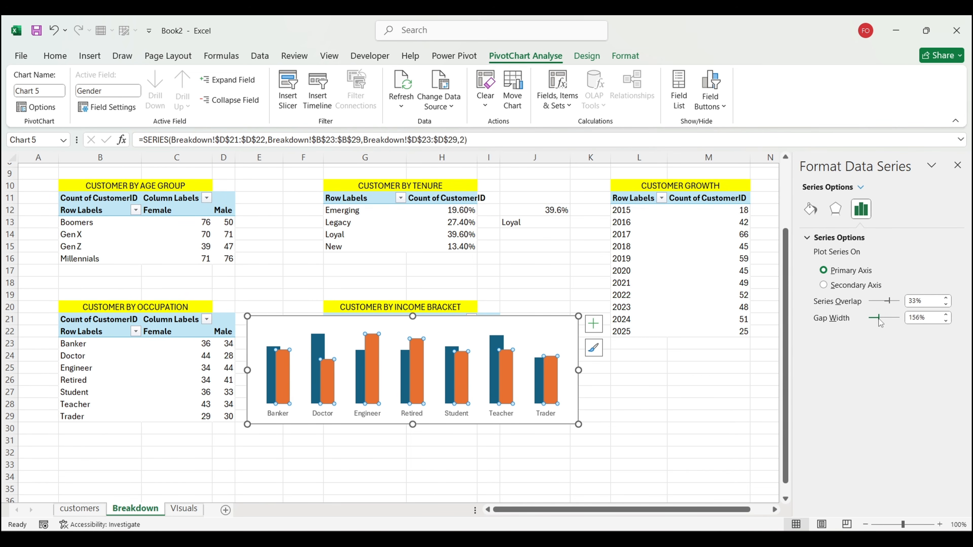
Step: Fill Male bars light grey and Female bars dark green, and set the chart area to No fill
{"action": "left_click", "coordinate": [550, 383]}
{"action": "left_click", "coordinate": [554, 318]}
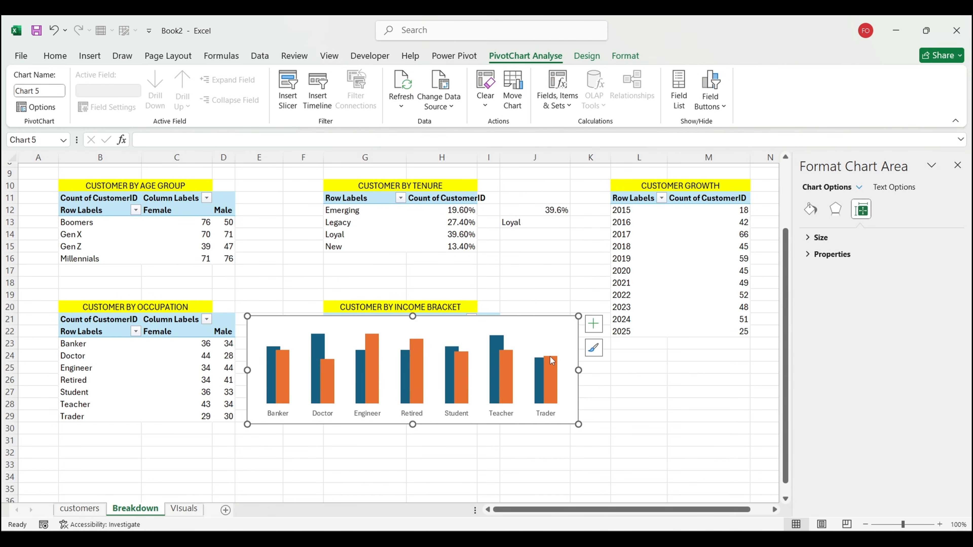
{"action": "left_click", "coordinate": [551, 371]}
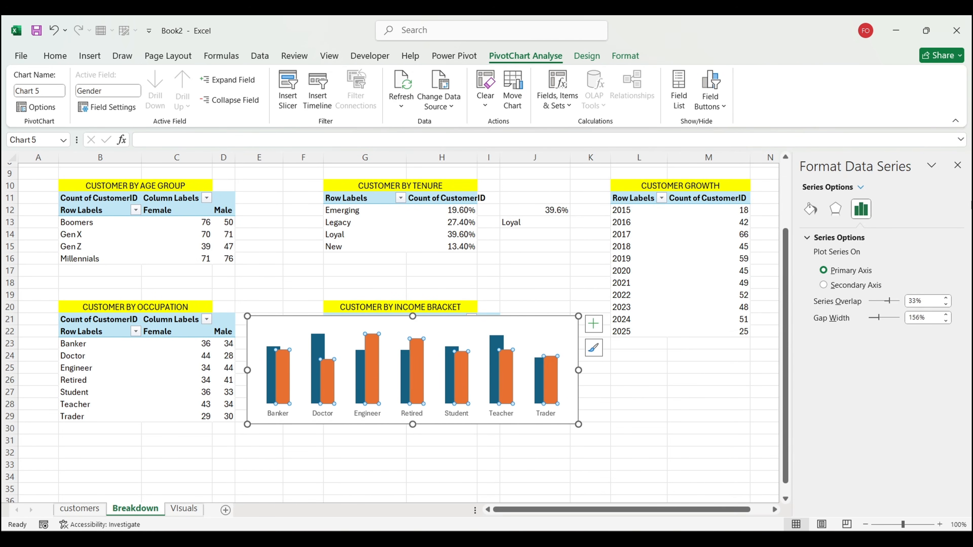
{"action": "left_click", "coordinate": [810, 210]}
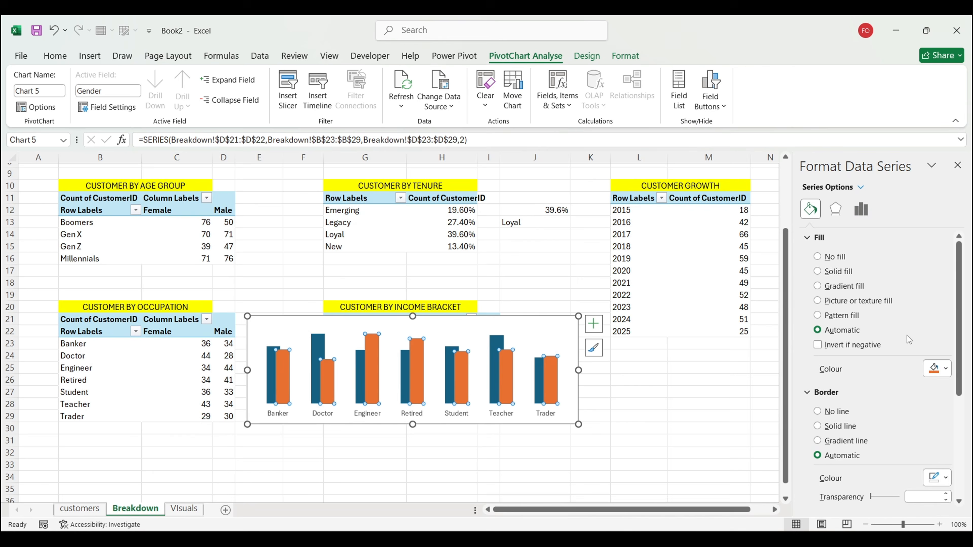
{"action": "left_click", "coordinate": [938, 369]}
{"action": "left_click", "coordinate": [884, 336]}
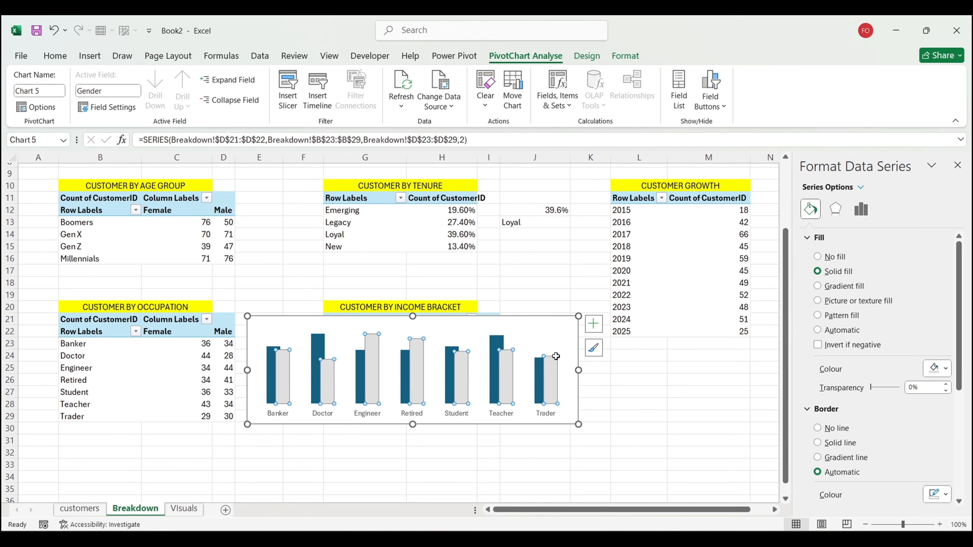
{"action": "left_click", "coordinate": [498, 343]}
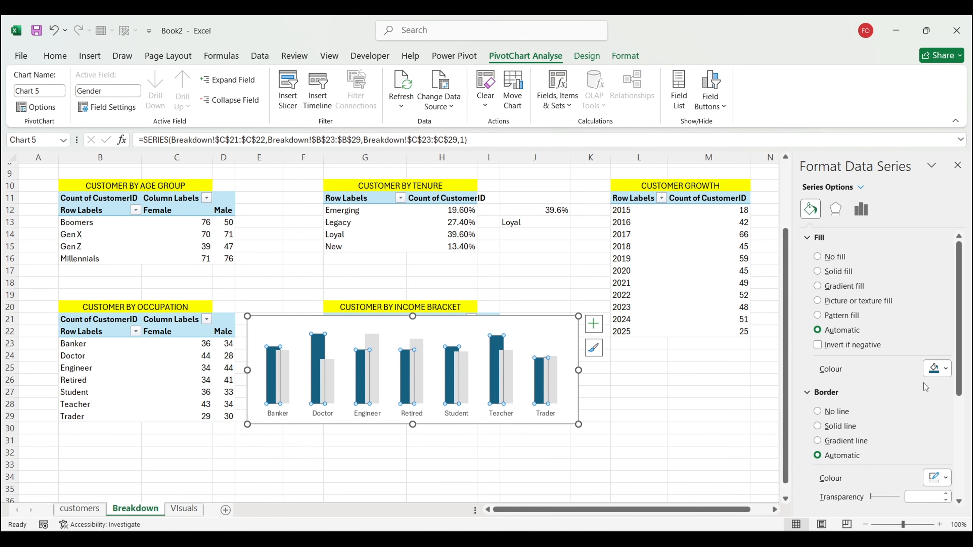
{"action": "left_click", "coordinate": [940, 368]}
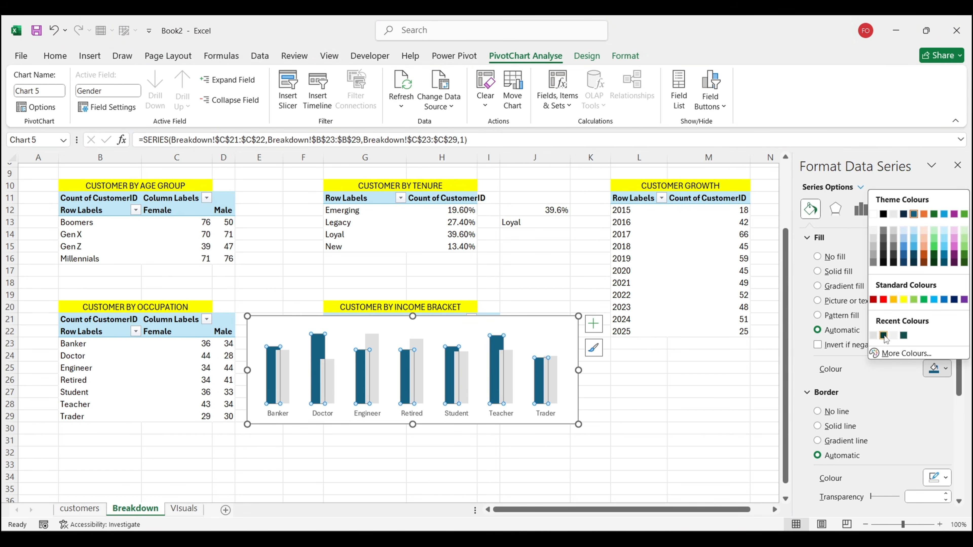
{"action": "left_click", "coordinate": [884, 336]}
{"action": "left_click", "coordinate": [567, 324]}
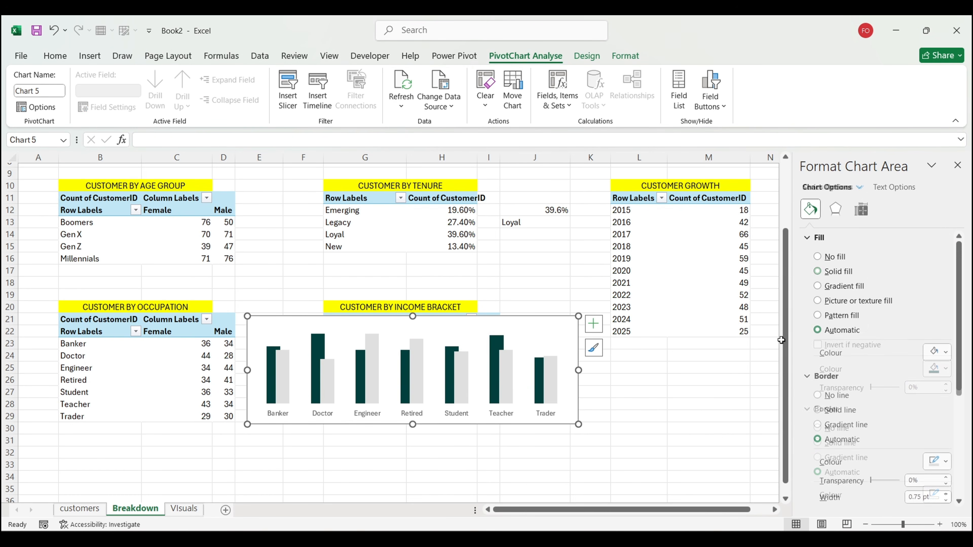
{"action": "left_click", "coordinate": [837, 258]}
Step: Move the occupation chart to Visuals cell C35 and fit it into the Professional Profile card
{"action": "key", "text": "ctrl+x"}
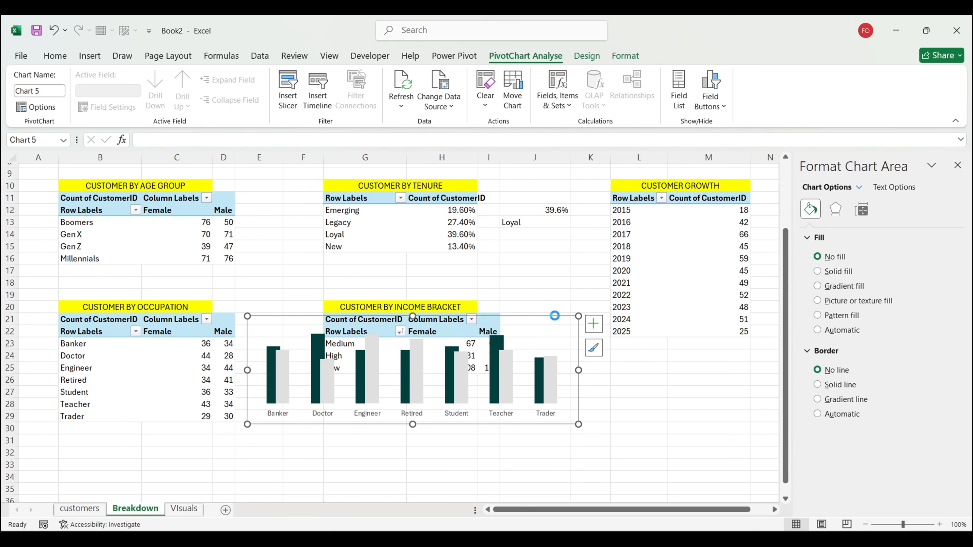
{"action": "left_click", "coordinate": [194, 511]}
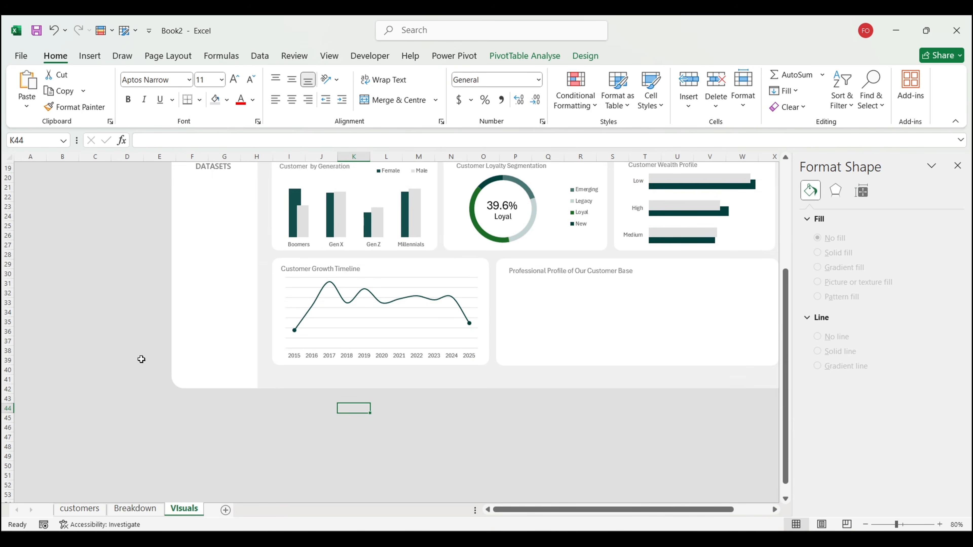
{"action": "left_click", "coordinate": [109, 321]}
{"action": "key", "text": "ctrl+v"}
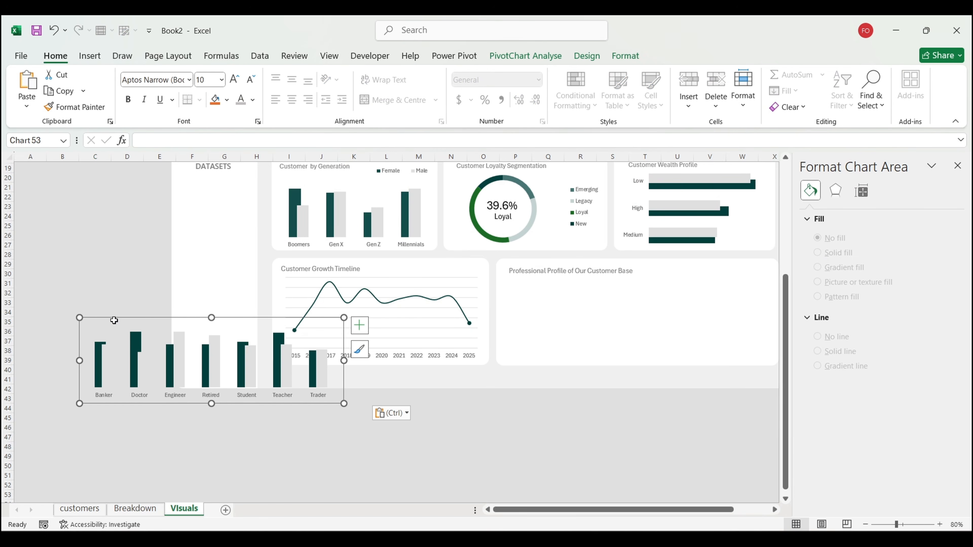
{"action": "left_click_drag", "start_coordinate": [119, 320], "coordinate": [538, 274]}
{"action": "scroll", "coordinate": [537, 454], "scroll_direction": "right", "scroll_amount": 5}
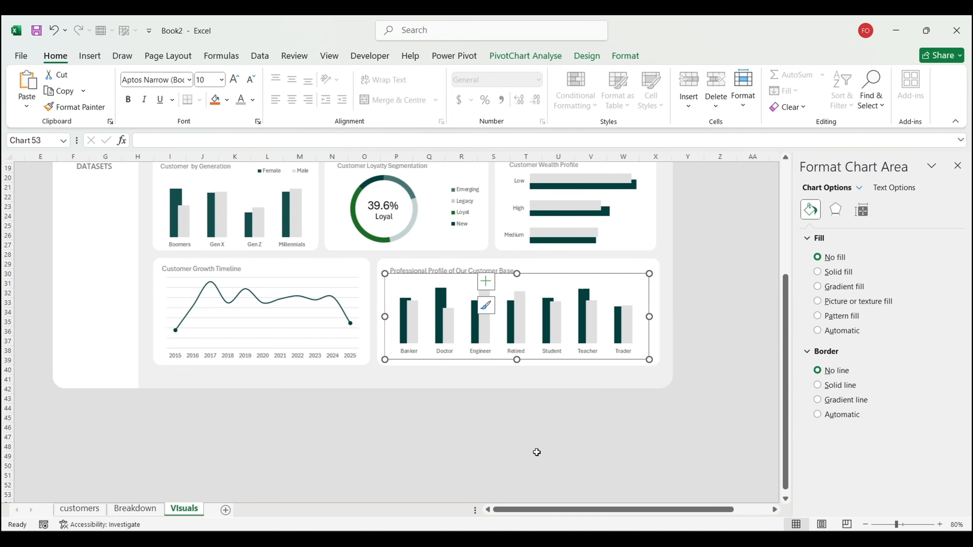
{"action": "left_click_drag", "start_coordinate": [607, 318], "coordinate": [618, 318]}
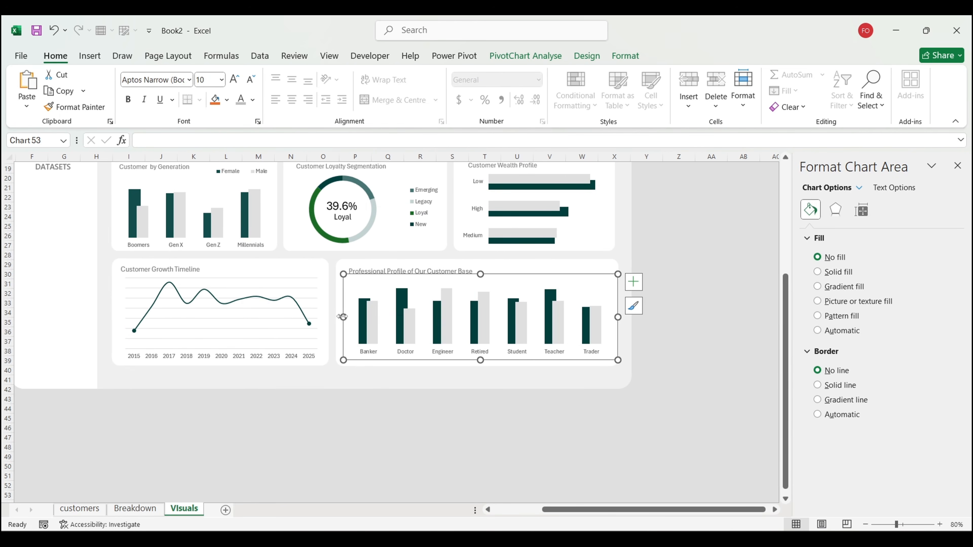
{"action": "left_click_drag", "start_coordinate": [342, 317], "coordinate": [335, 316]}
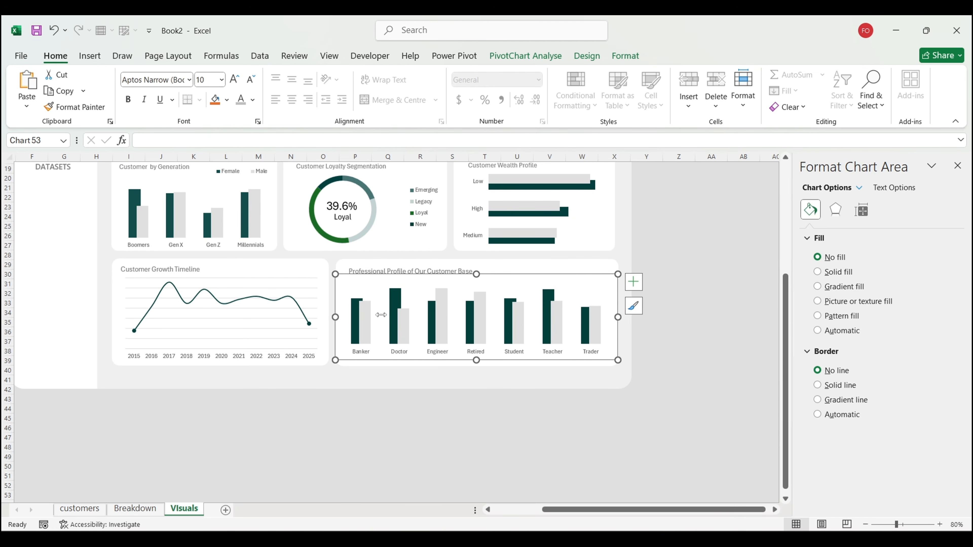
Step: Deselect the chart and return to the Breakdown sheet
{"action": "left_click", "coordinate": [675, 409]}
{"action": "scroll", "coordinate": [675, 408], "scroll_direction": "up", "scroll_amount": 4}
{"action": "scroll", "coordinate": [675, 408], "scroll_direction": "left", "scroll_amount": 2}
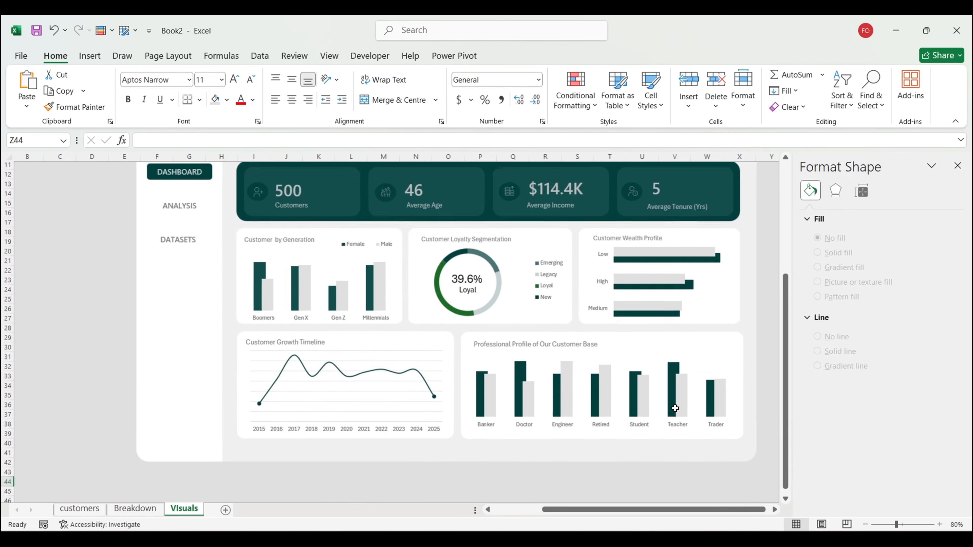
{"action": "scroll", "coordinate": [674, 408], "scroll_direction": "up", "scroll_amount": 2}
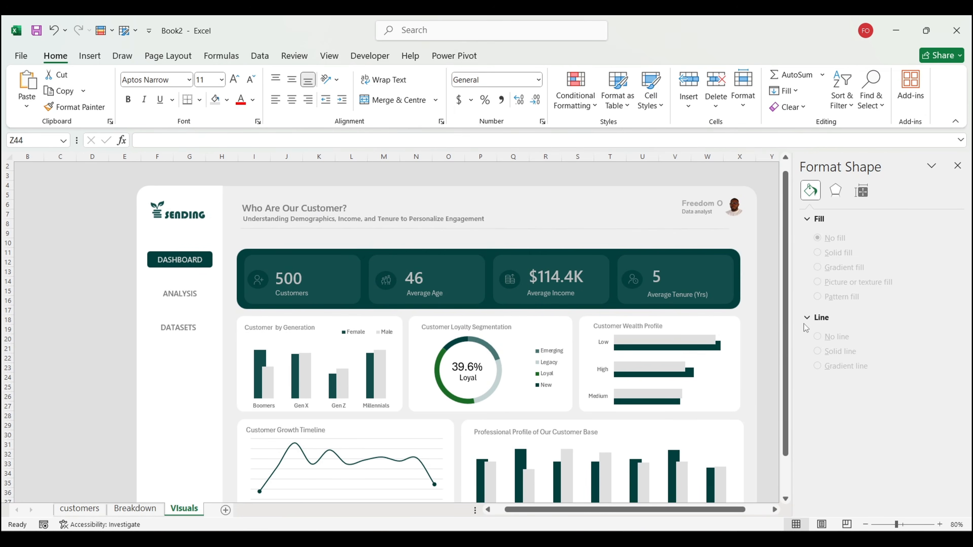
{"action": "scroll", "coordinate": [767, 355], "scroll_direction": "down", "scroll_amount": 2}
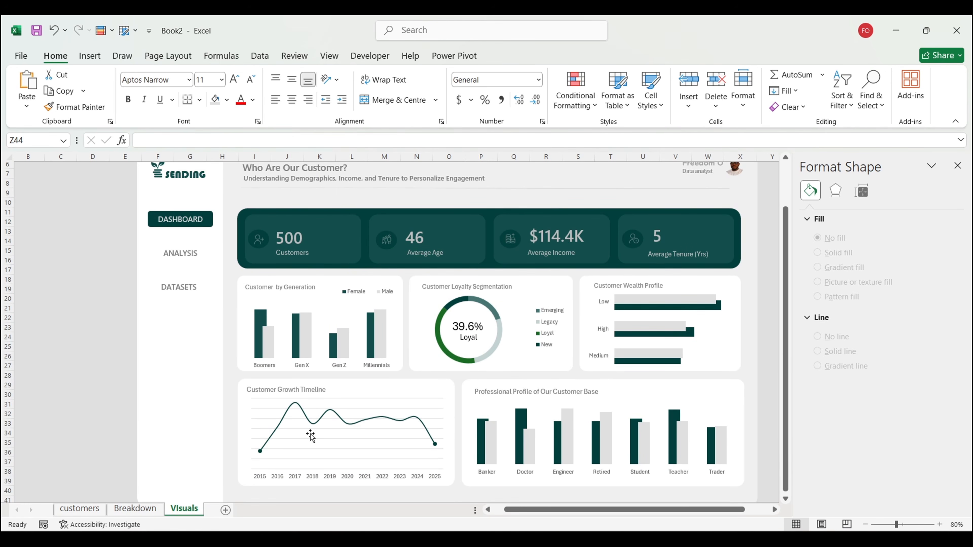
{"action": "left_click", "coordinate": [142, 507]}
Step: Insert Region and Customer_Segment slicers from the total customer pivot and place them side by side near column M
{"action": "scroll", "coordinate": [431, 296], "scroll_direction": "up", "scroll_amount": 3}
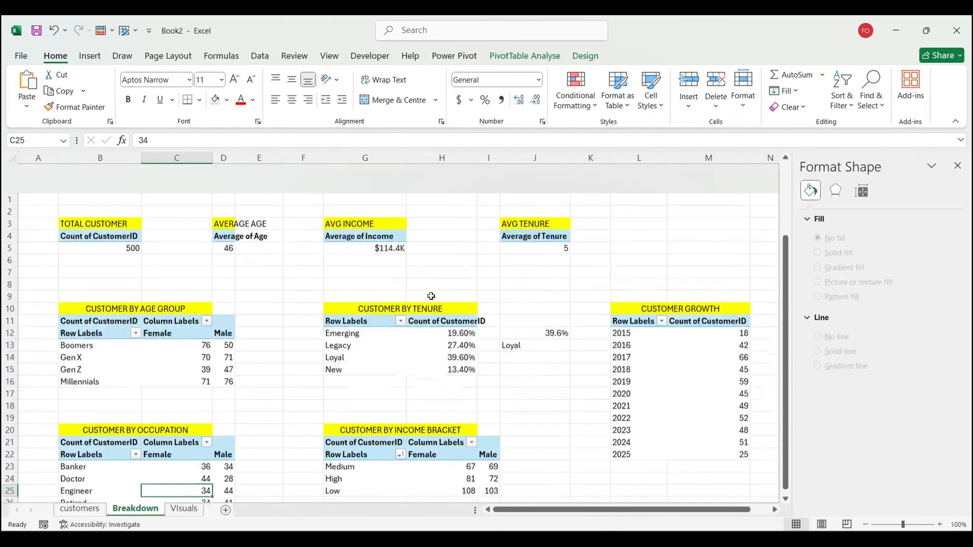
{"action": "left_click", "coordinate": [135, 219]}
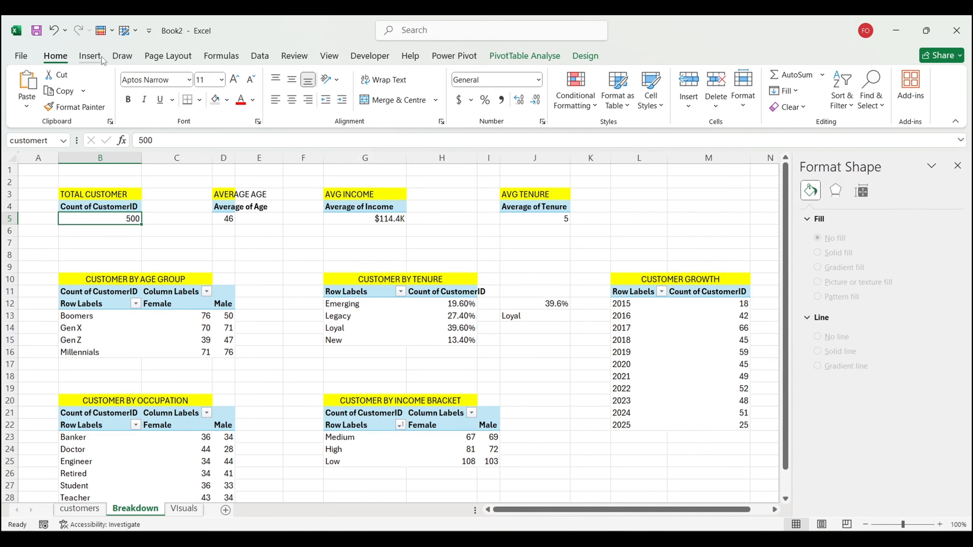
{"action": "left_click", "coordinate": [90, 56]}
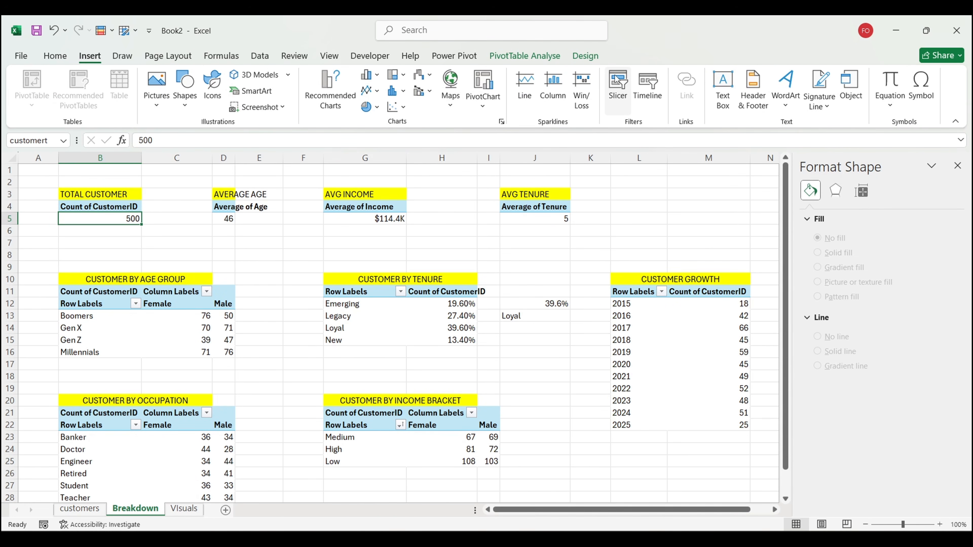
{"action": "left_click", "coordinate": [617, 88]}
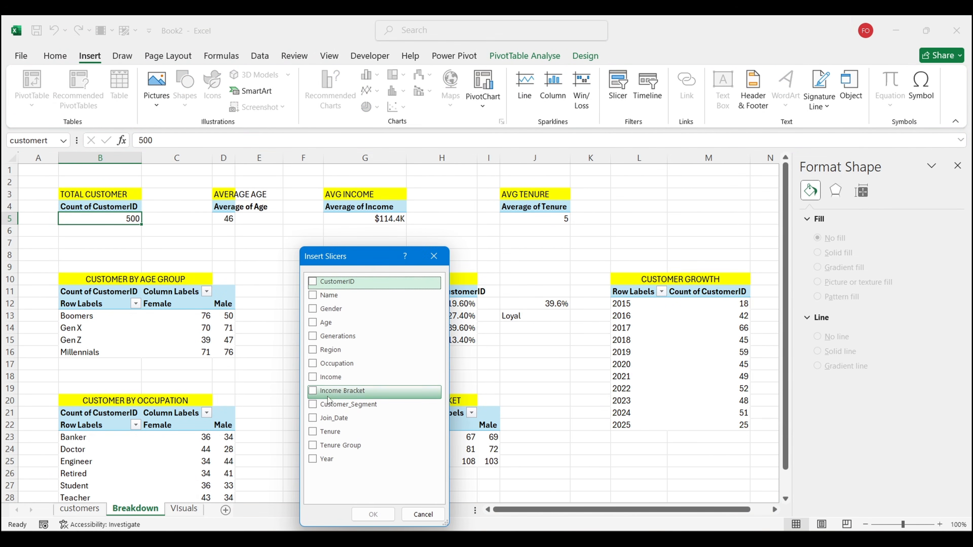
{"action": "left_click", "coordinate": [326, 350]}
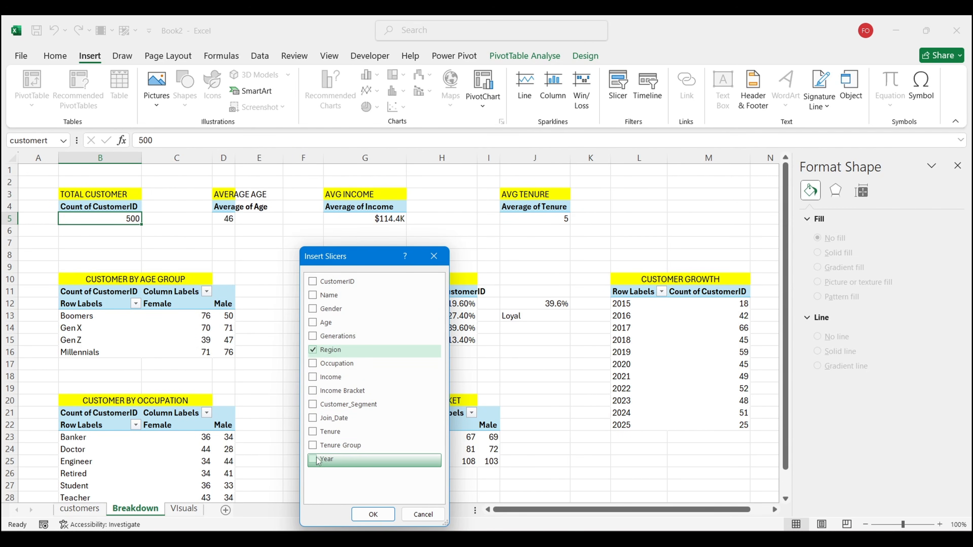
{"action": "left_click", "coordinate": [312, 405]}
{"action": "left_click", "coordinate": [374, 515]}
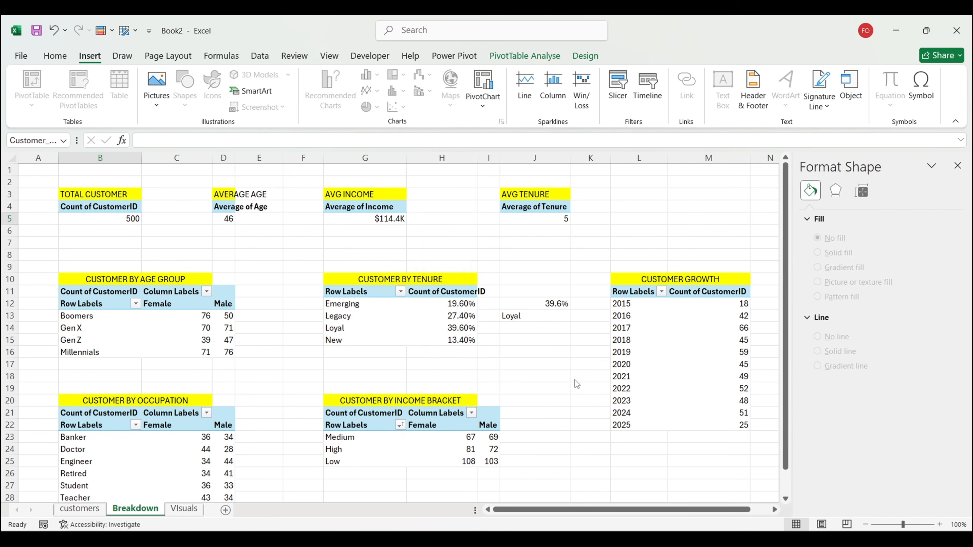
{"action": "left_click_drag", "start_coordinate": [485, 387], "coordinate": [694, 348]}
{"action": "left_click_drag", "start_coordinate": [409, 374], "coordinate": [563, 359]}
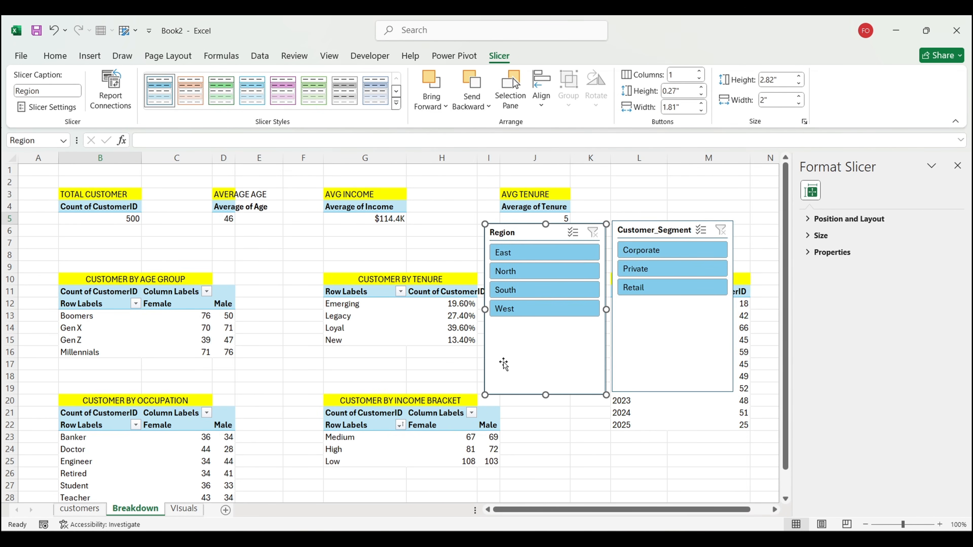
Step: Begin a new slicer style's Whole Slicer custom fill and sample #f0f0f0 from the reference image
{"action": "left_click", "coordinate": [396, 104]}
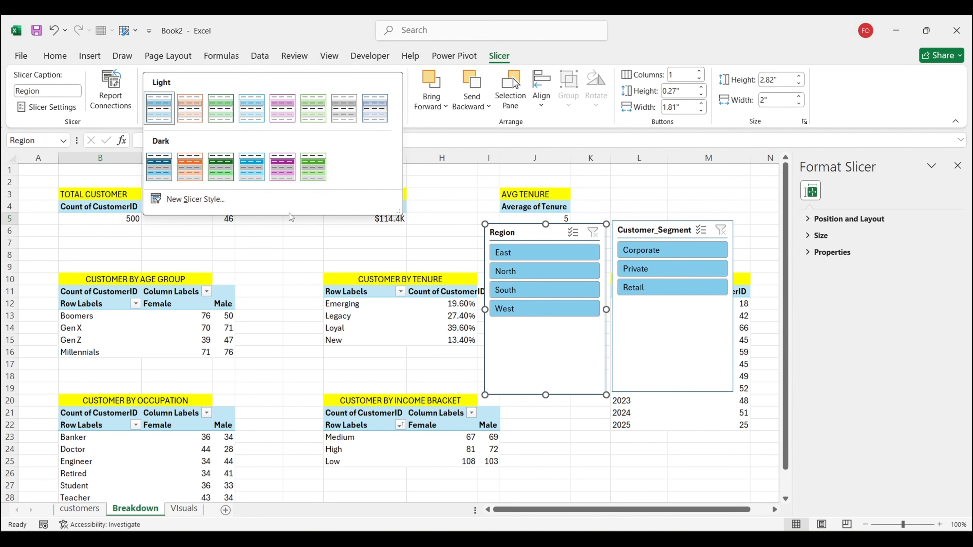
{"action": "left_click", "coordinate": [184, 199]}
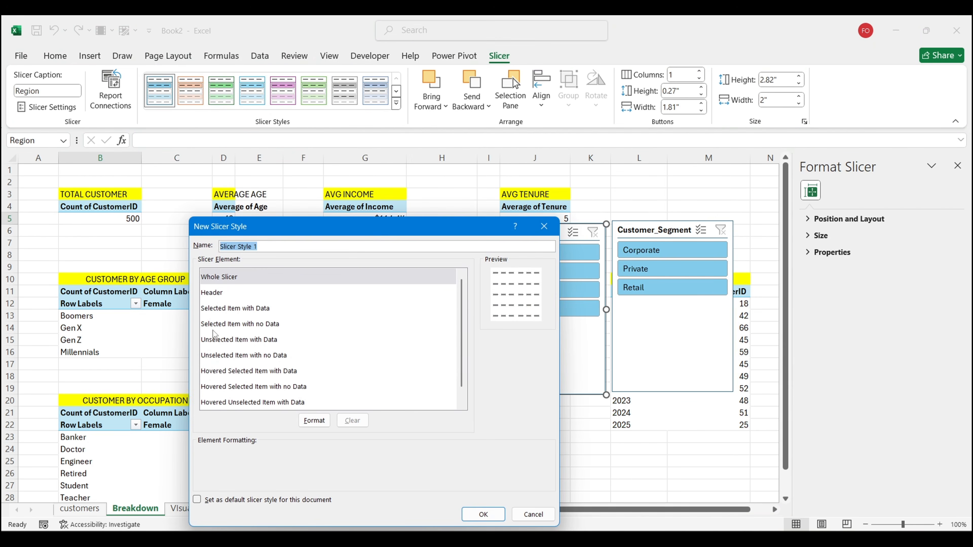
{"action": "left_click", "coordinate": [314, 420]}
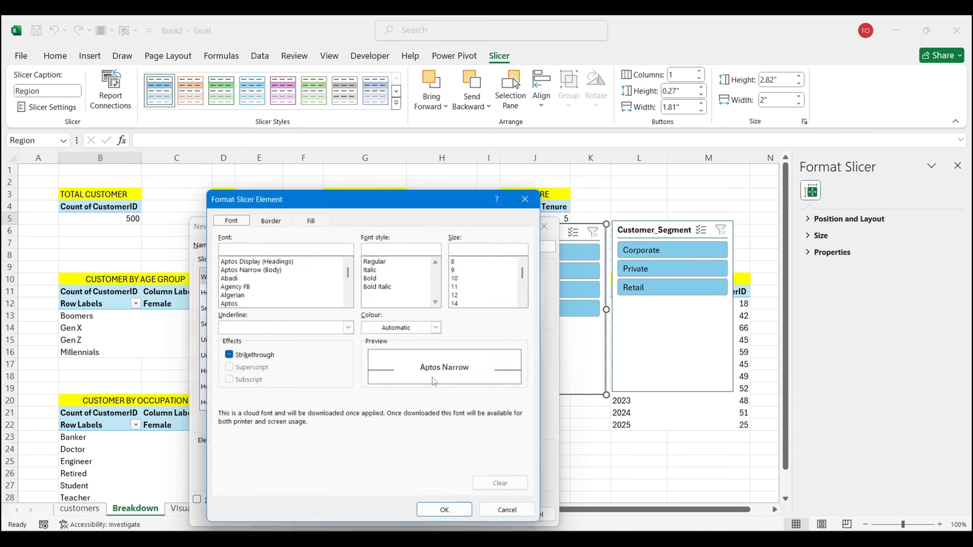
{"action": "left_click", "coordinate": [321, 221]}
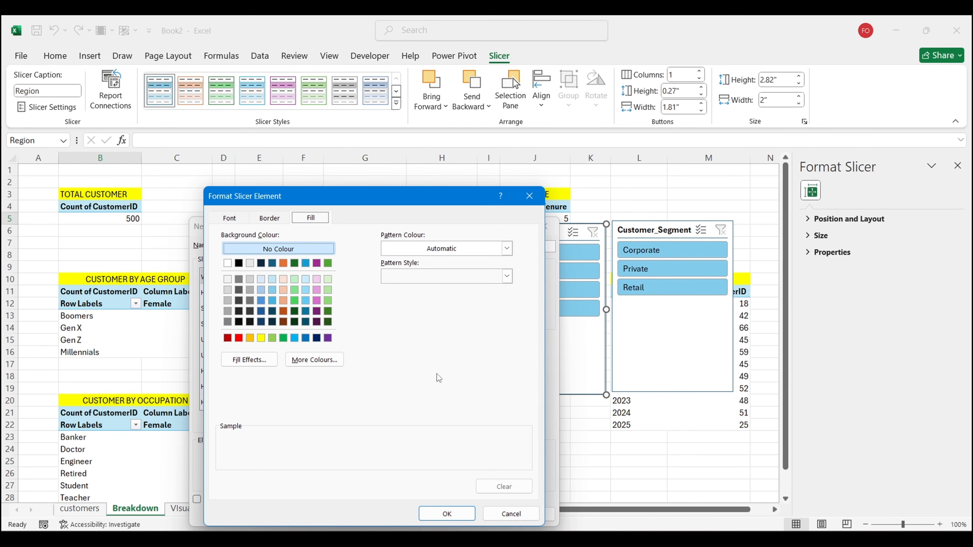
{"action": "left_click", "coordinate": [314, 360]}
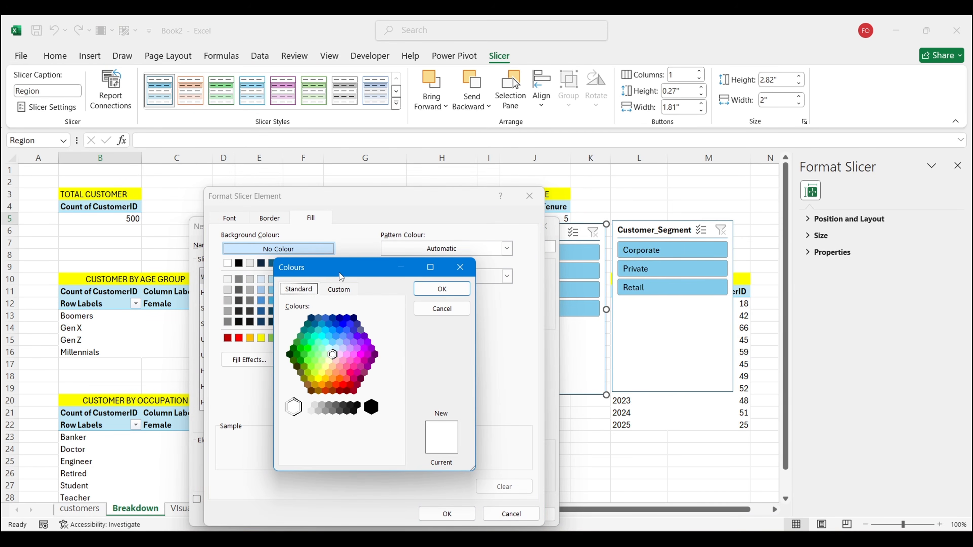
{"action": "left_click", "coordinate": [339, 290]}
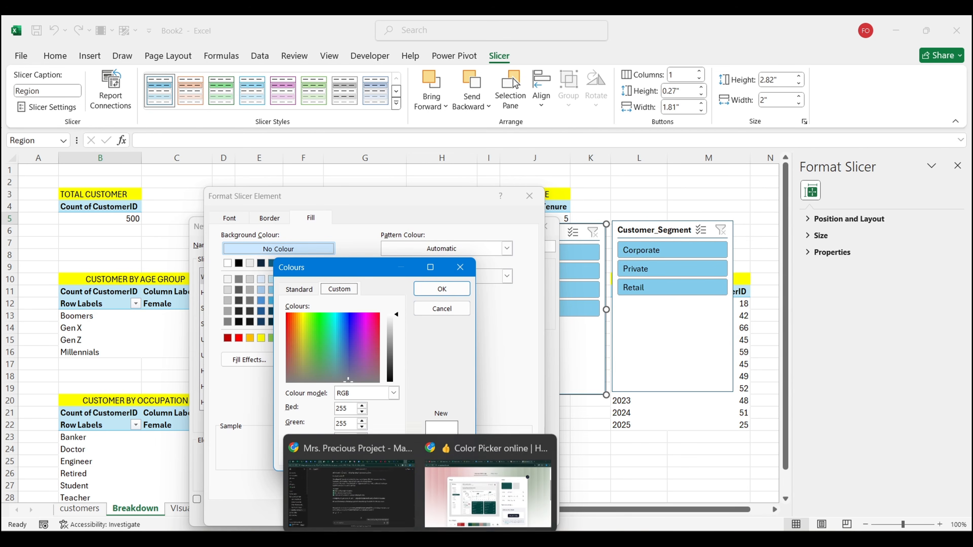
{"action": "left_click", "coordinate": [491, 477]}
{"action": "left_click", "coordinate": [429, 236]}
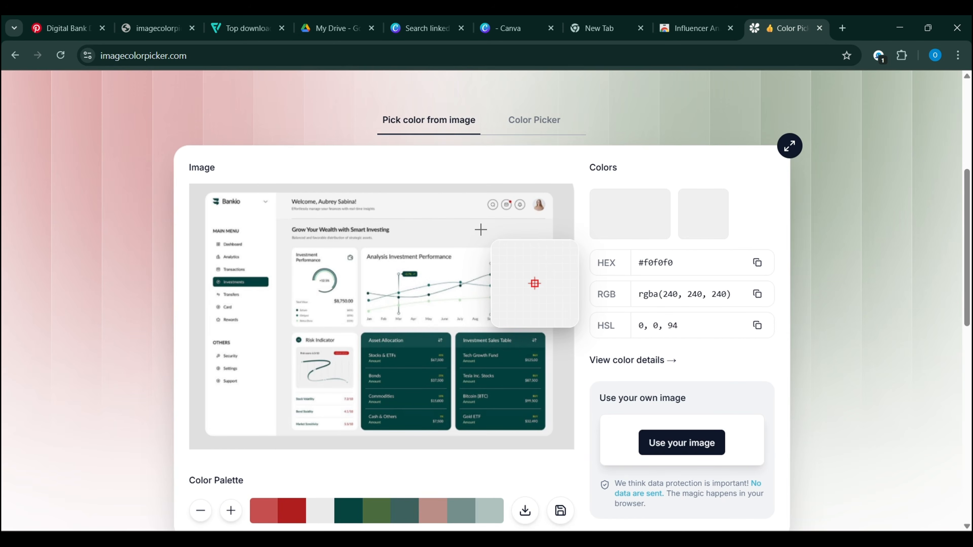
Step: Reload the colour picker page and sample the orange from the car photo
{"action": "scroll", "coordinate": [651, 211], "scroll_direction": "down", "scroll_amount": 3}
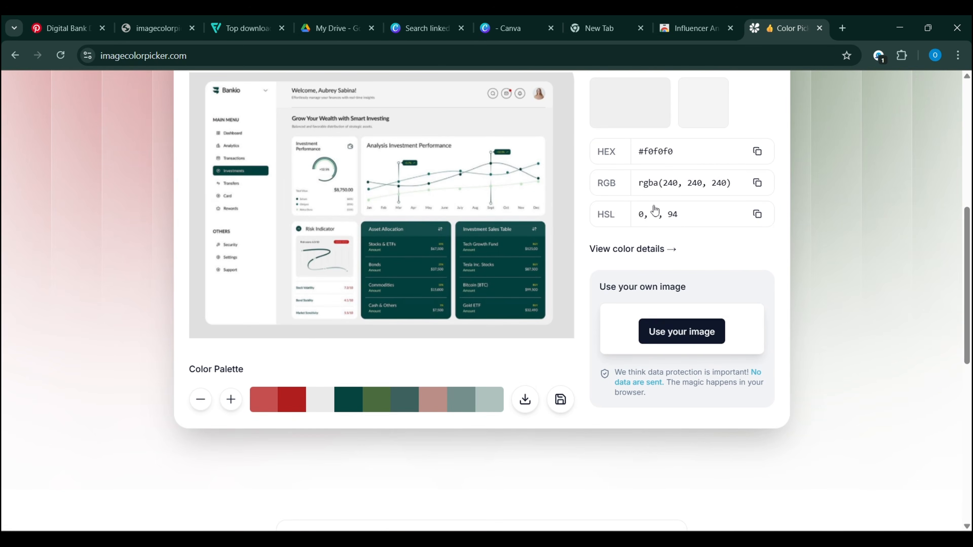
{"action": "left_click", "coordinate": [71, 57]}
{"action": "left_click", "coordinate": [144, 30]}
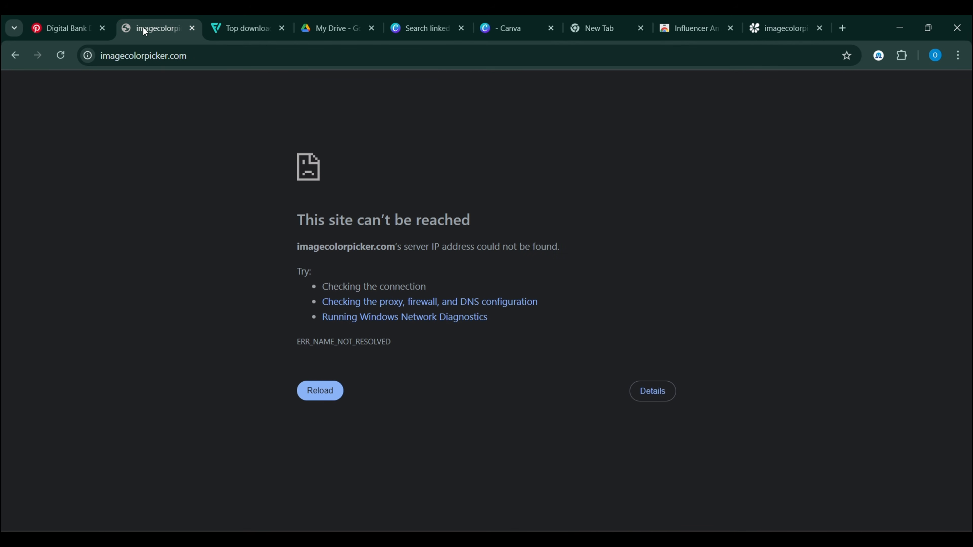
{"action": "left_click", "coordinate": [780, 30]}
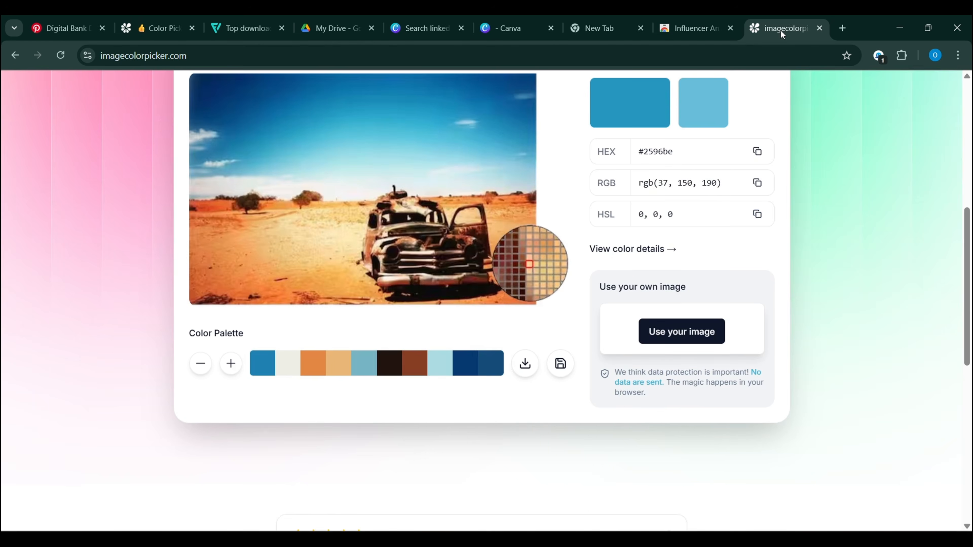
{"action": "left_click", "coordinate": [536, 226]}
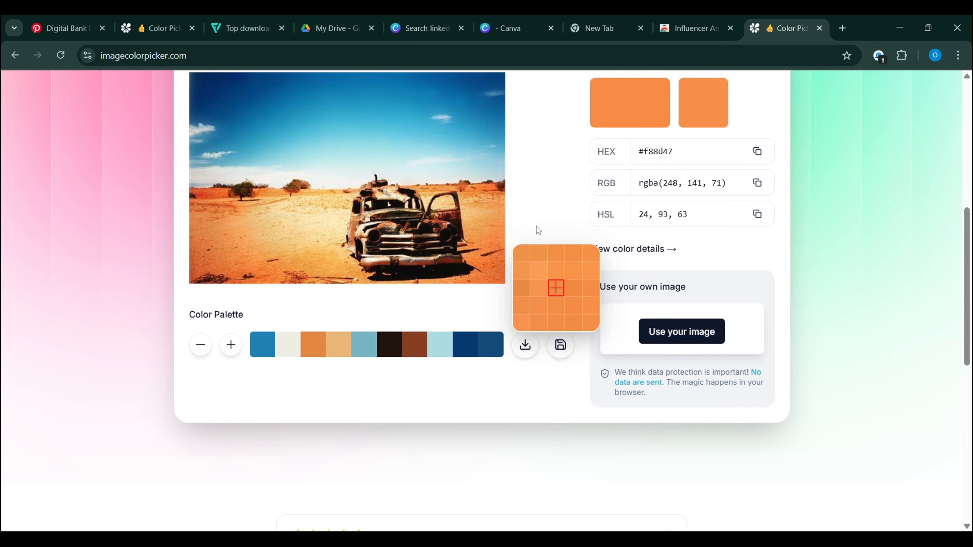
Step: In a new Image Color Picker tab, bring up the file chooser to upload an image
{"action": "key", "text": "F5"}
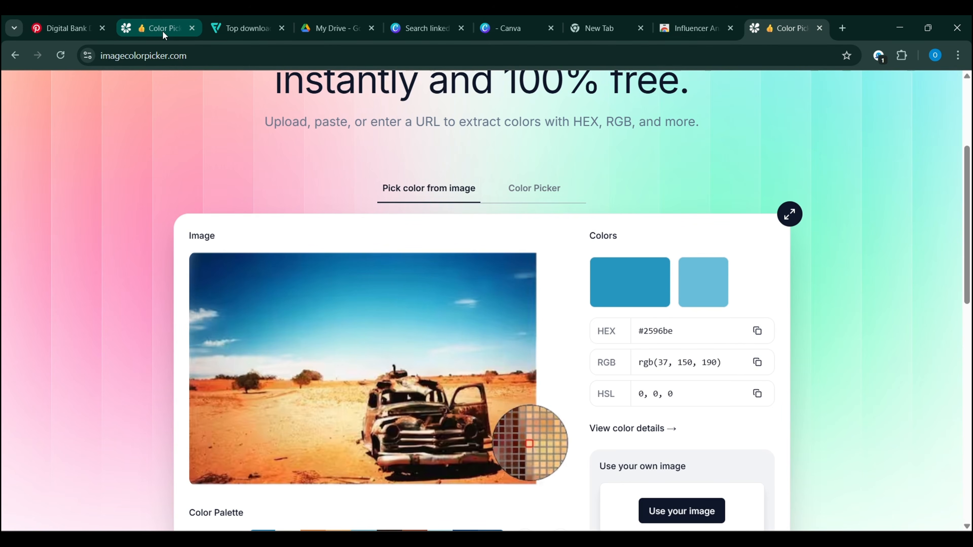
{"action": "key", "text": "ctrl+t"}
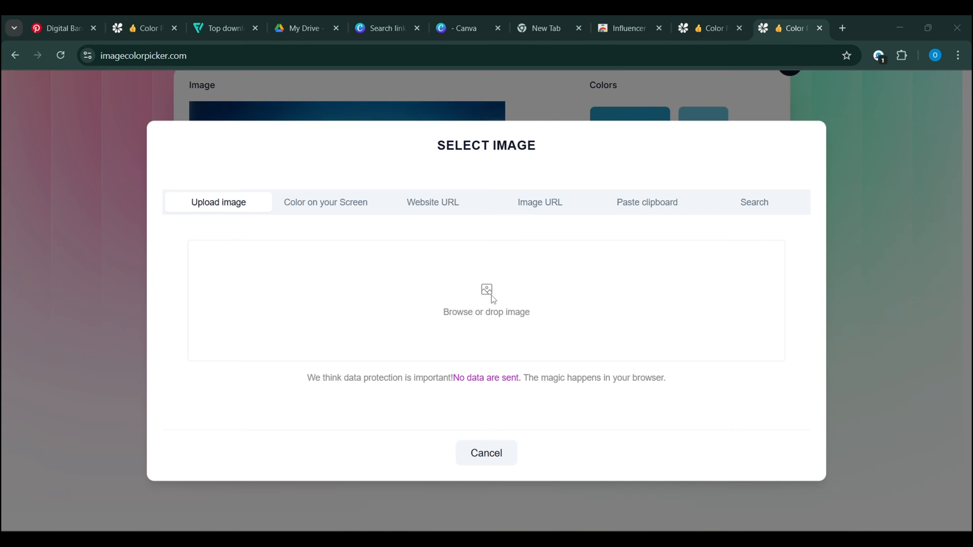
{"action": "left_click", "coordinate": [491, 295]}
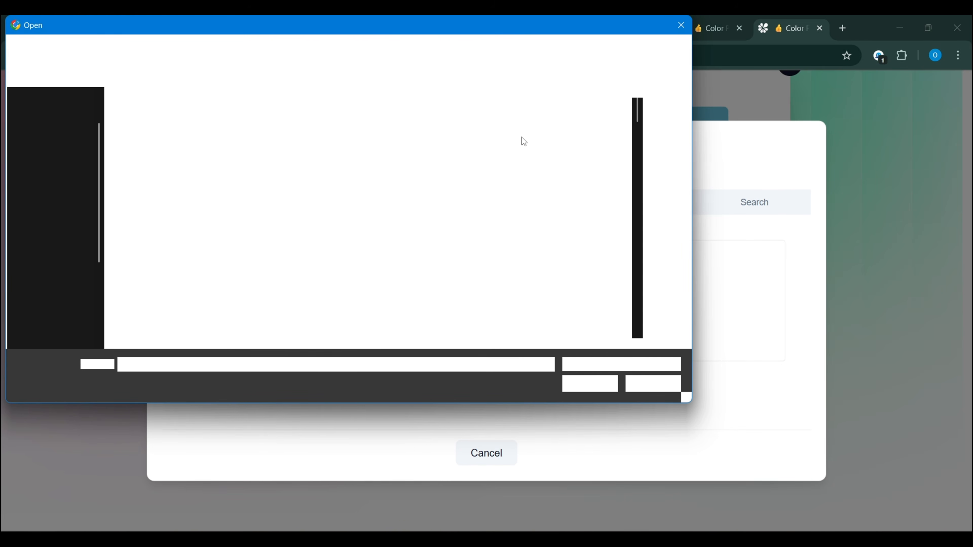
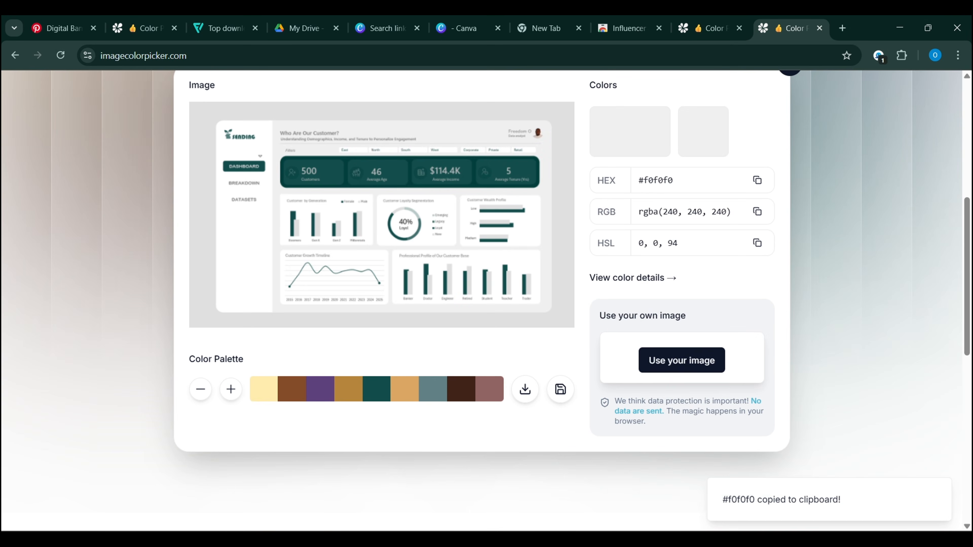
Step: Paste hex #f0f0f0 into Excel's More Colours dialog to shade the Whole Slicer element
{"action": "key", "text": "alt+Tab"}
{"action": "left_click_drag", "start_coordinate": [368, 453], "coordinate": [325, 457]}
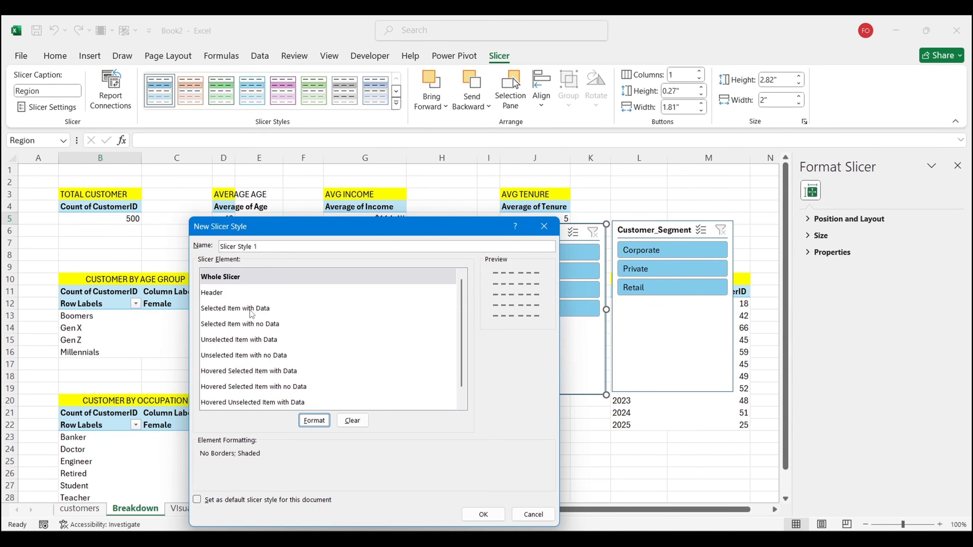
Step: Give Selected Item with Data size-10 dark teal RGB(2, 64, 61) text and save Slicer Style 1
{"action": "left_click", "coordinate": [250, 311]}
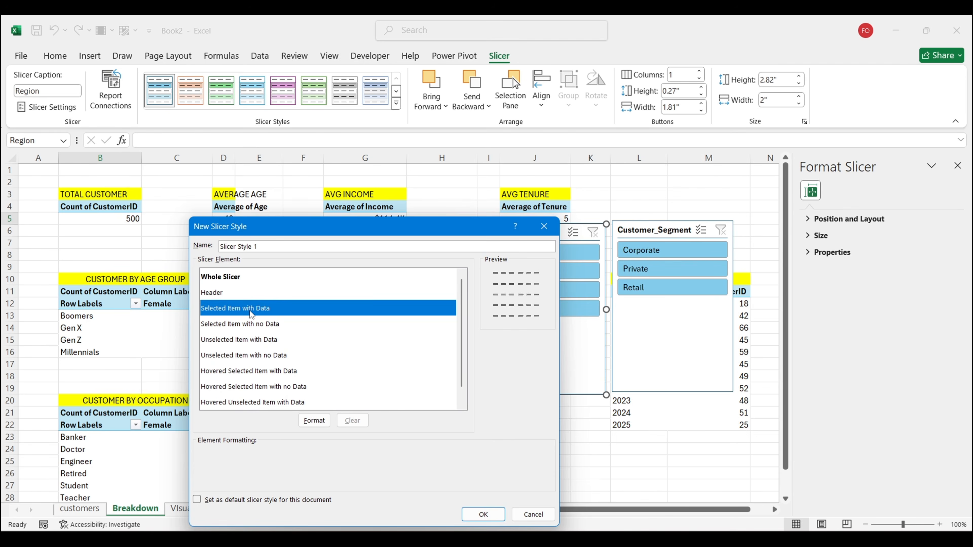
{"action": "double_click", "coordinate": [250, 311]}
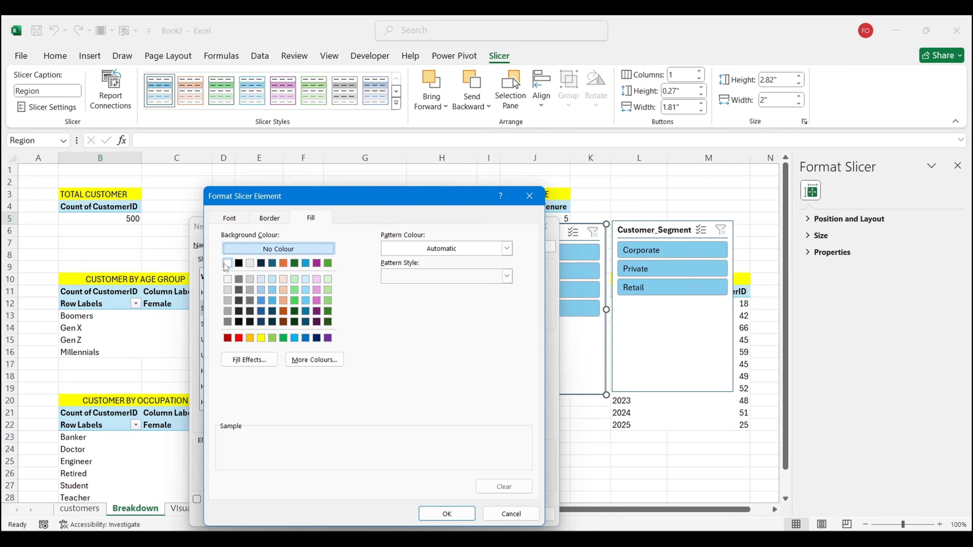
{"action": "left_click", "coordinate": [253, 221]}
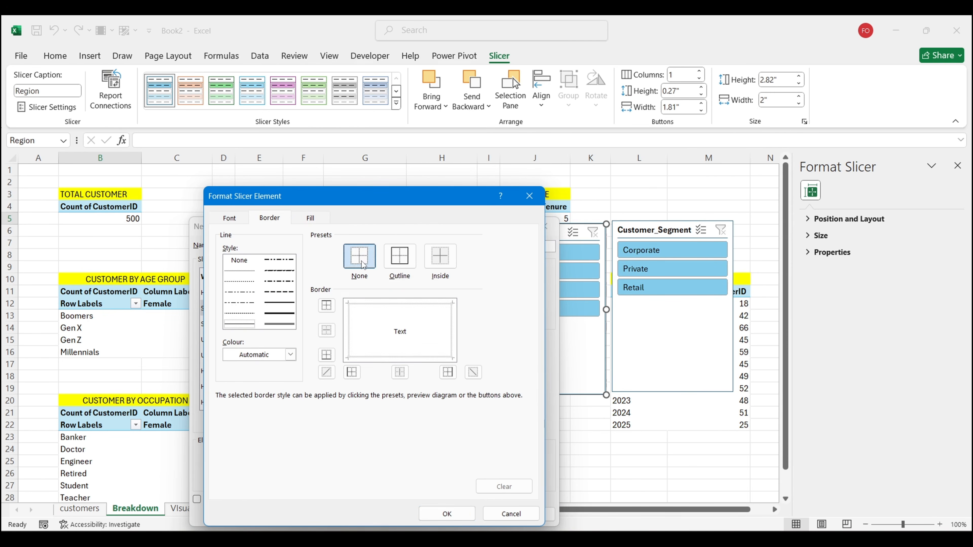
{"action": "left_click", "coordinate": [245, 218]}
{"action": "left_click", "coordinate": [480, 278]}
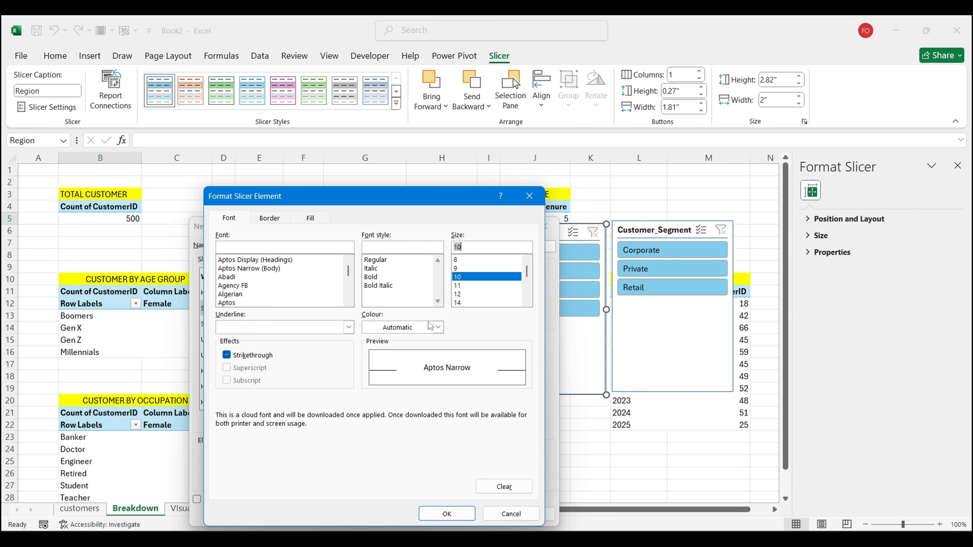
{"action": "left_click", "coordinate": [437, 327]}
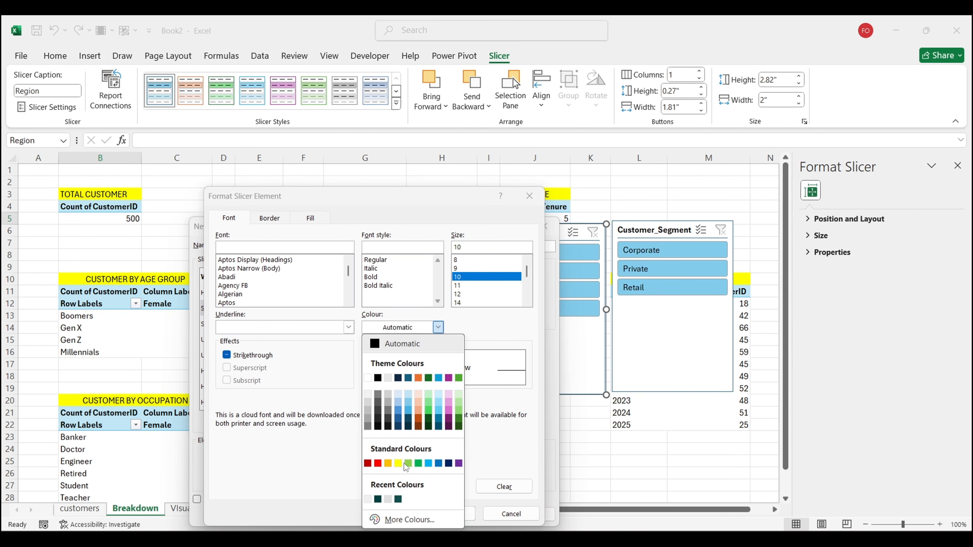
{"action": "left_click", "coordinate": [378, 500]}
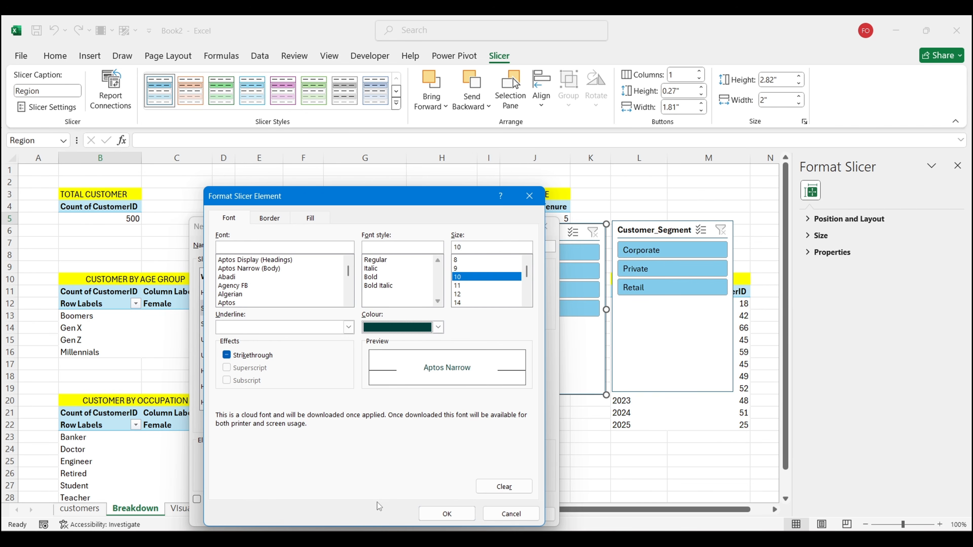
{"action": "left_click", "coordinate": [437, 512]}
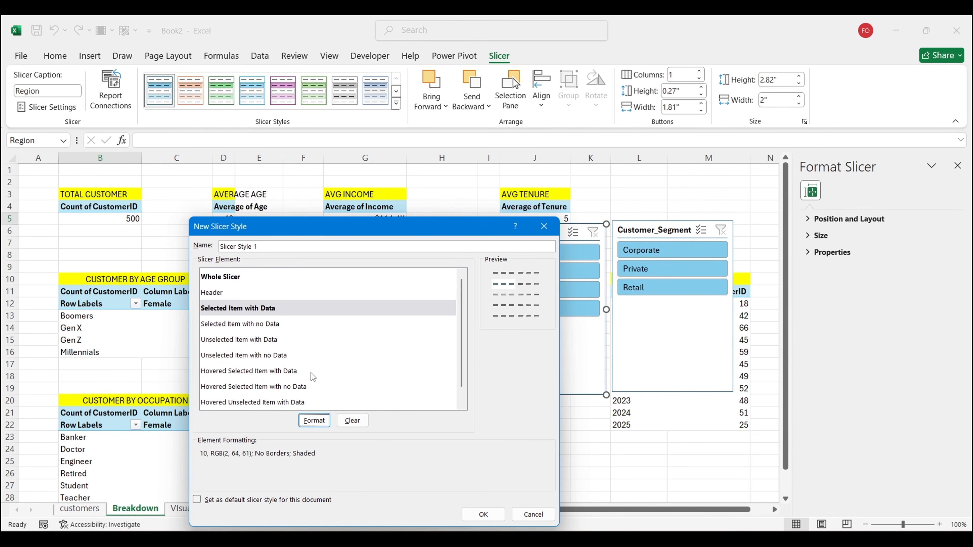
{"action": "left_click", "coordinate": [482, 514]}
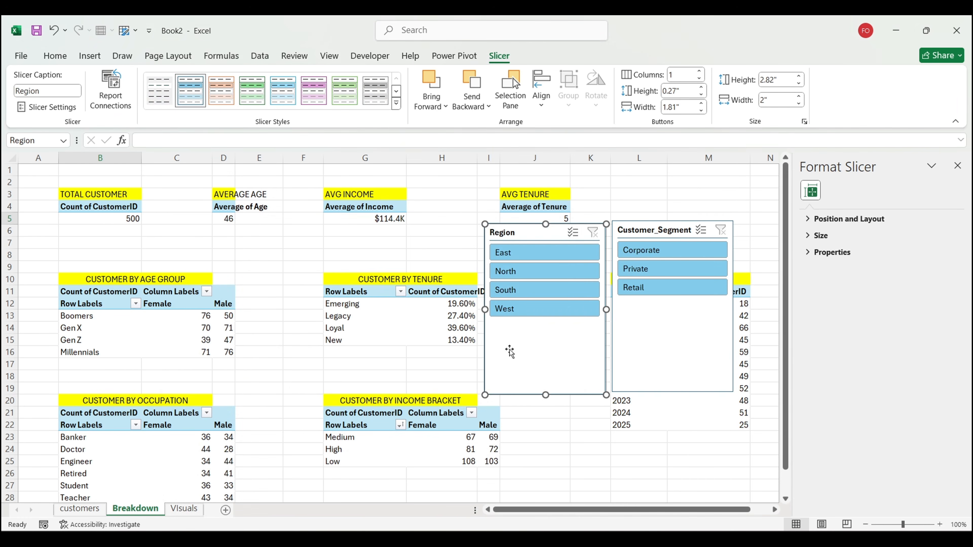
Step: Apply the custom style to the Region slicer, set 4 columns, and widen it
{"action": "left_click", "coordinate": [161, 99]}
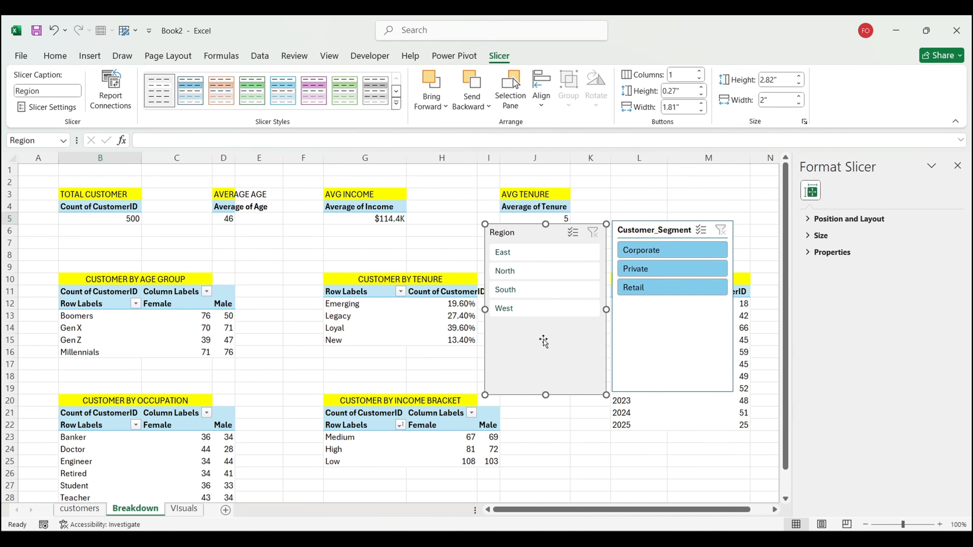
{"action": "left_click", "coordinate": [699, 71]}
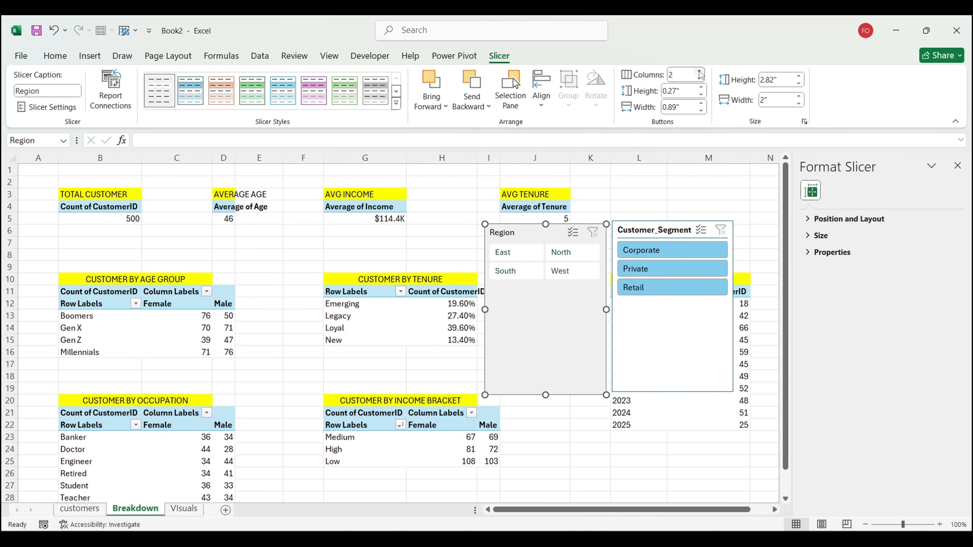
{"action": "left_click", "coordinate": [699, 71]}
{"action": "left_click", "coordinate": [699, 71]}
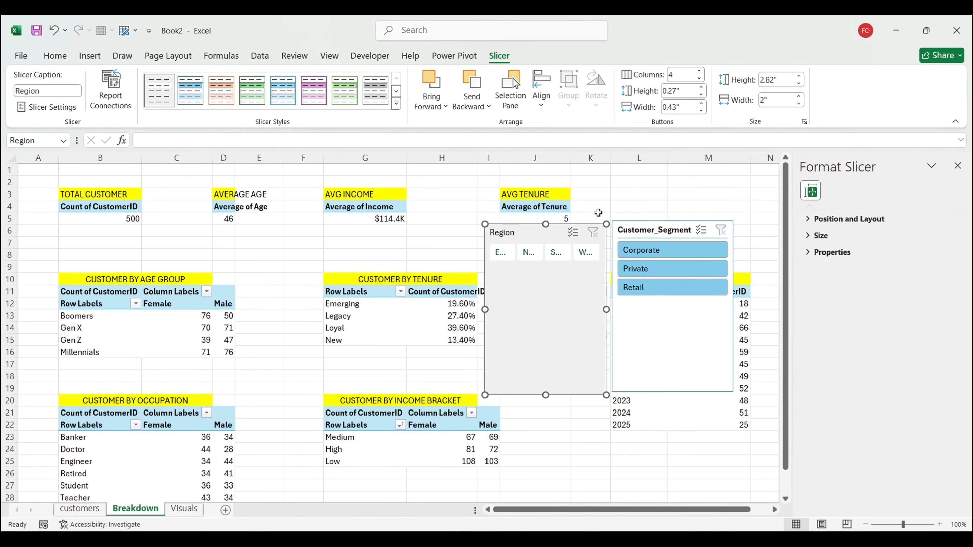
{"action": "left_click_drag", "start_coordinate": [485, 309], "coordinate": [386, 309]}
Step: Hide the Region slicer's header and shorten it to a single-row strip
{"action": "left_click", "coordinate": [47, 107]}
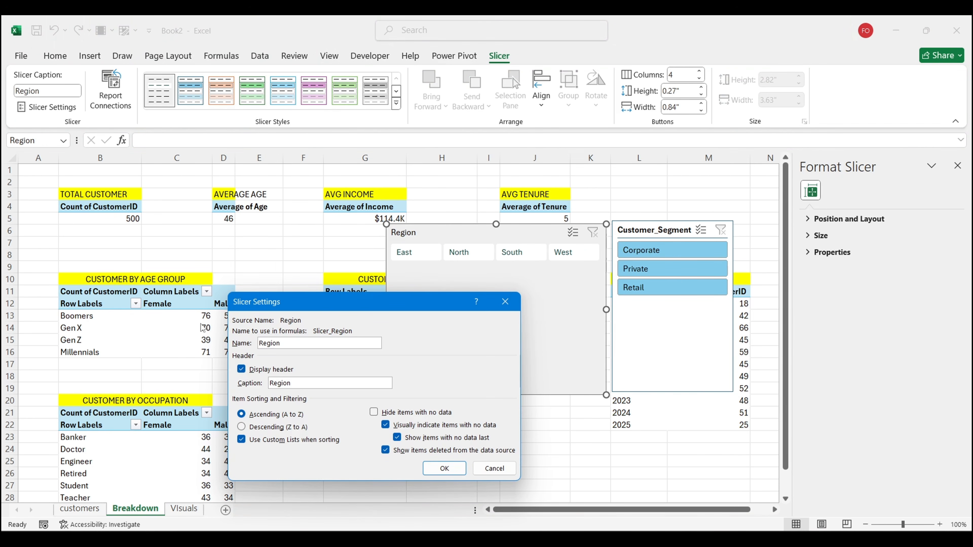
{"action": "left_click", "coordinate": [241, 369]}
{"action": "left_click", "coordinate": [439, 468]}
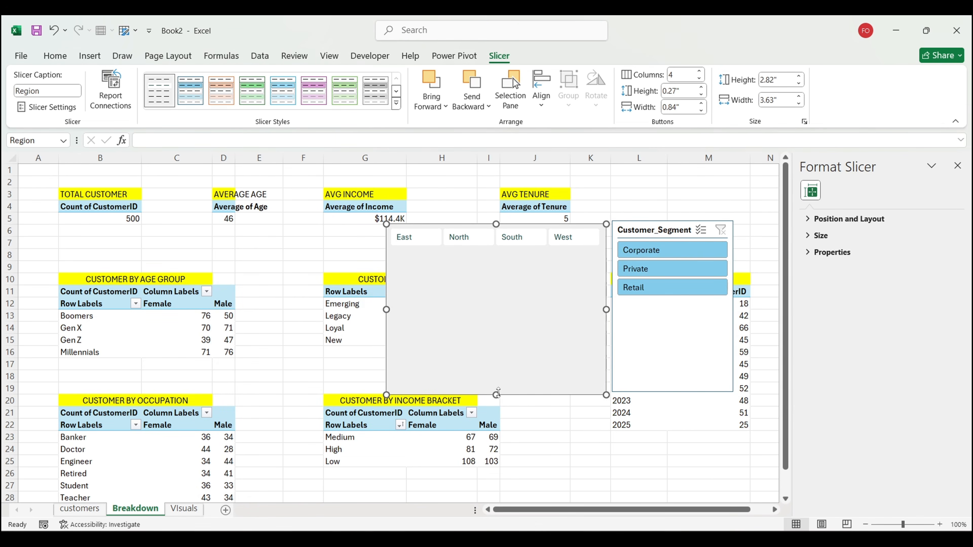
{"action": "left_click_drag", "start_coordinate": [496, 395], "coordinate": [514, 253]}
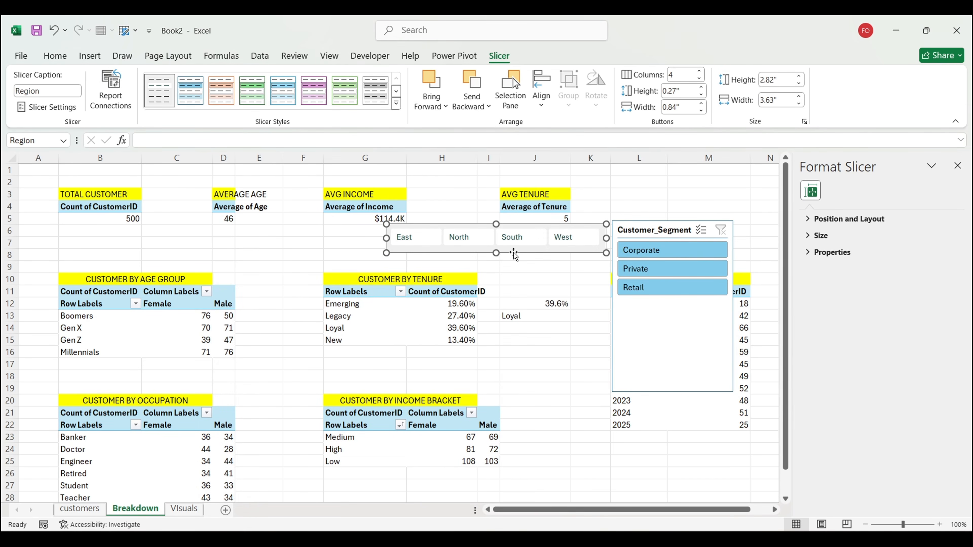
Step: Move the Region slicer onto the Visuals dashboard just under the title
{"action": "key", "text": "Delete"}
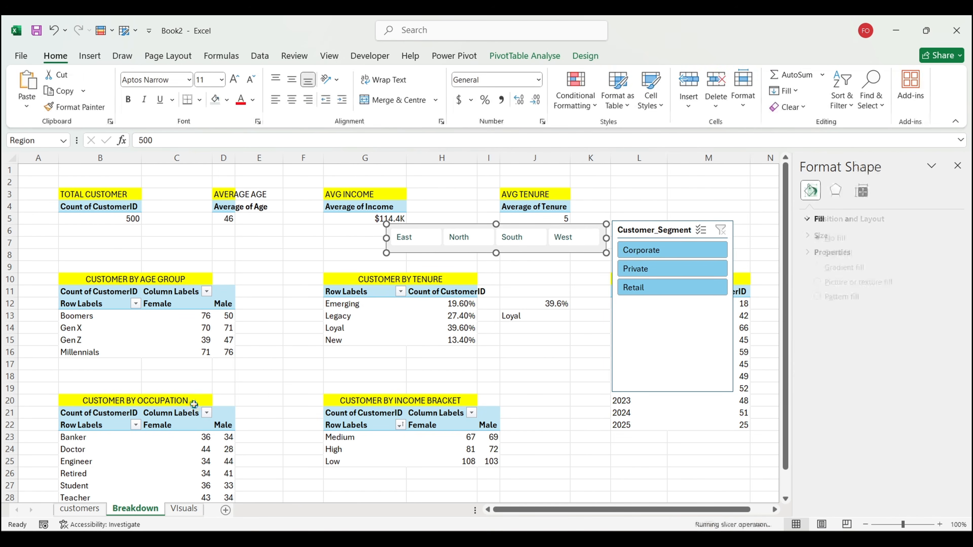
{"action": "left_click", "coordinate": [184, 509]}
{"action": "left_click", "coordinate": [53, 271]}
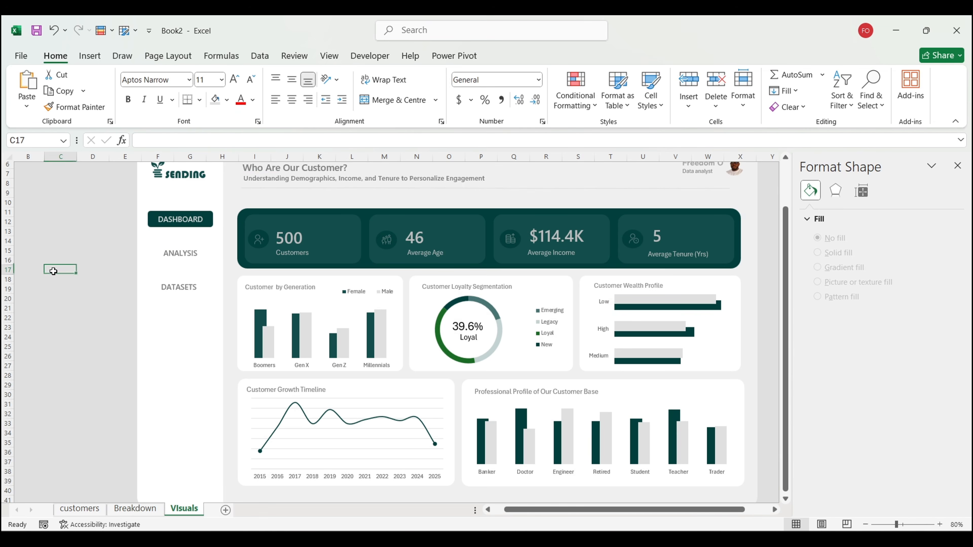
{"action": "key", "text": "ctrl+v"}
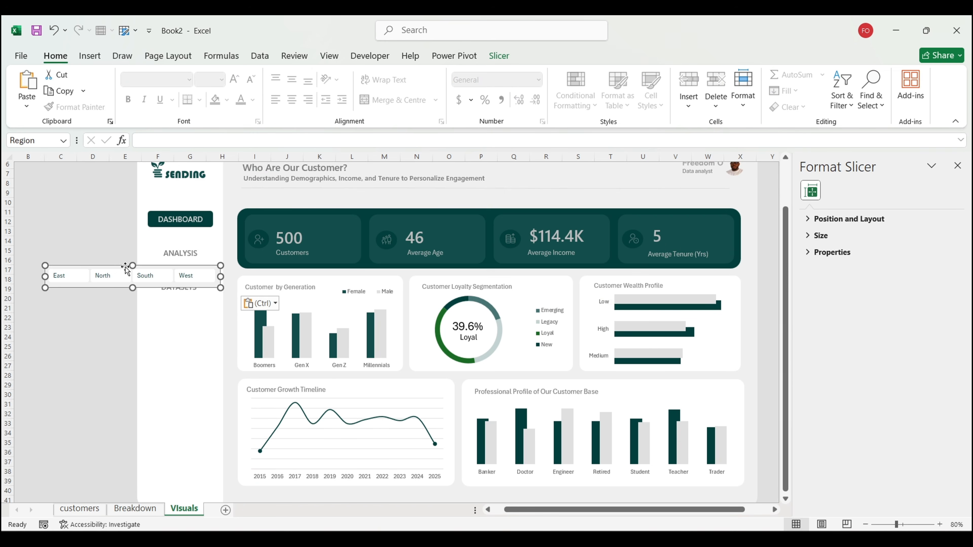
{"action": "left_click_drag", "start_coordinate": [125, 268], "coordinate": [530, 209]}
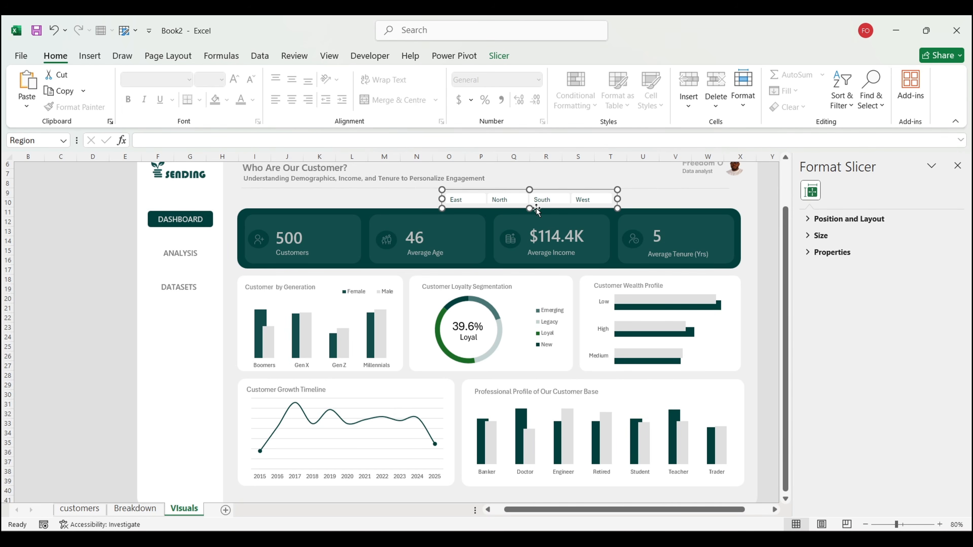
Step: Set Region buttons to 0.2" height and 0.8" width, then nudge the slicer right
{"action": "left_click", "coordinate": [498, 57]}
{"action": "left_click", "coordinate": [702, 95]}
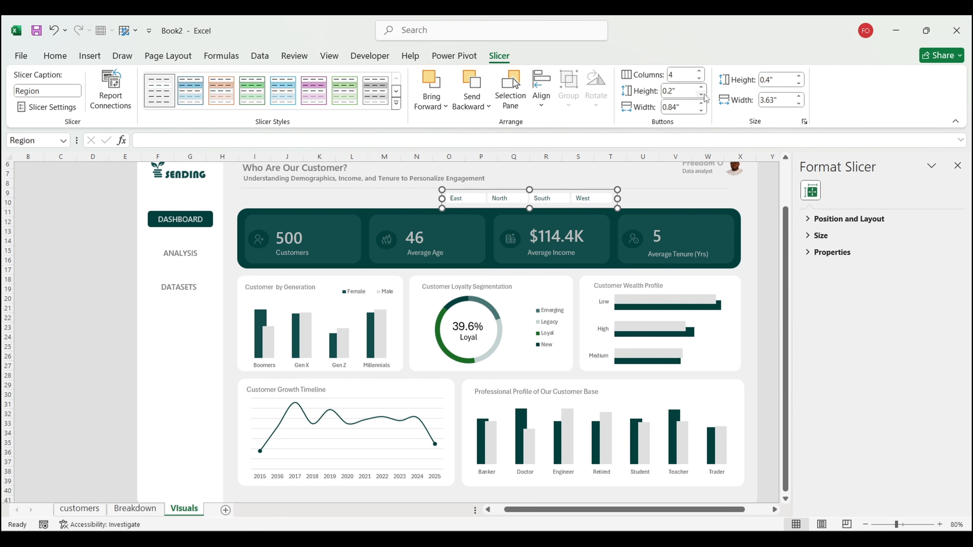
{"action": "left_click", "coordinate": [701, 112]}
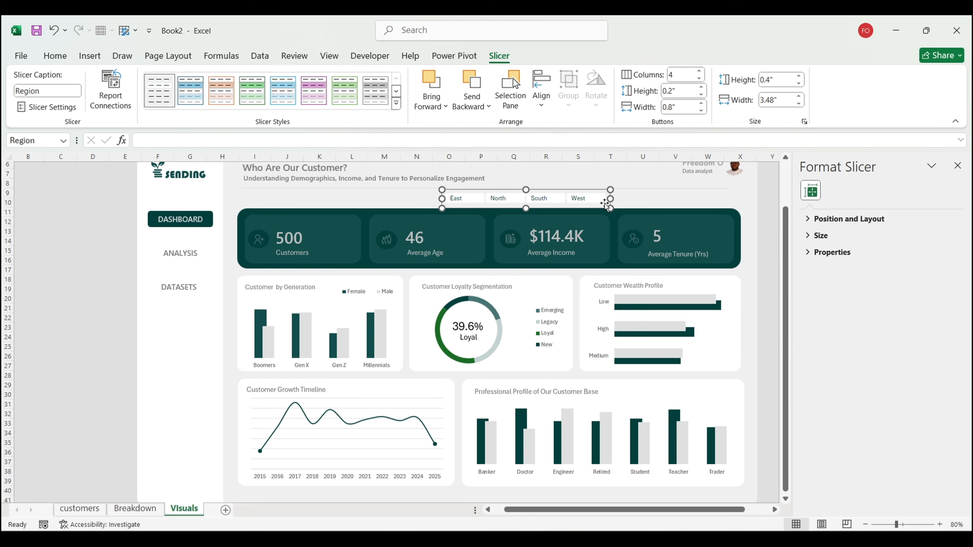
{"action": "left_click", "coordinate": [773, 223]}
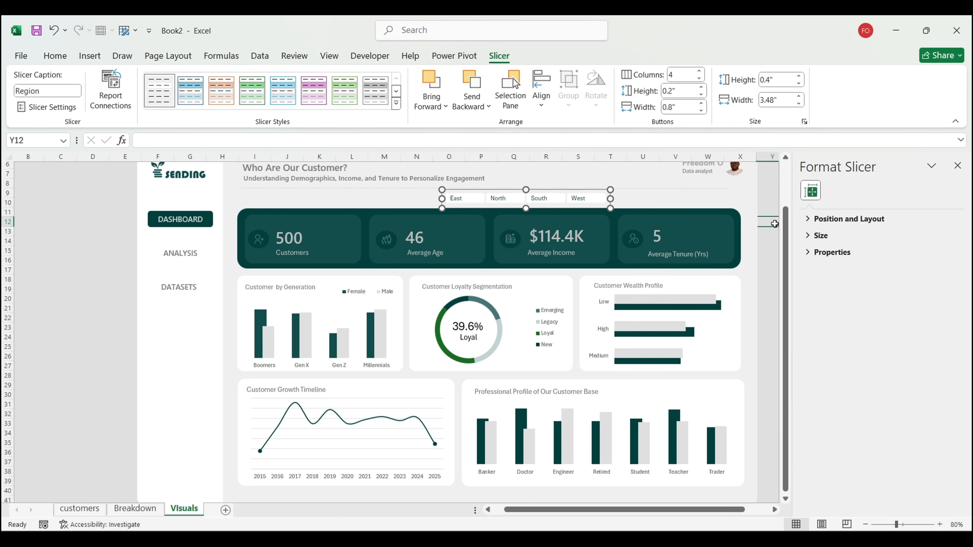
{"action": "left_click", "coordinate": [605, 206]}
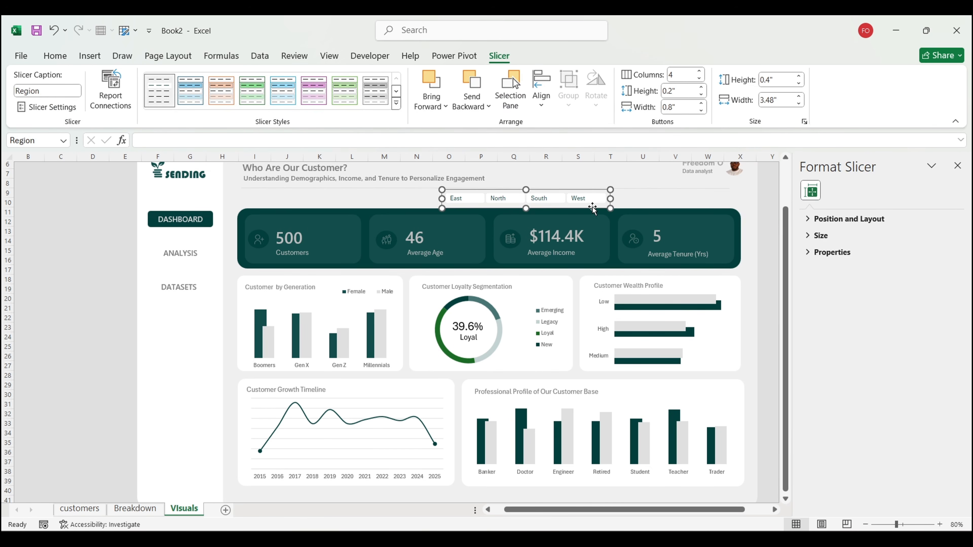
{"action": "mouse_move", "coordinate": [596, 209]}
{"action": "left_mouse_down"}
{"action": "mouse_move", "coordinate": [613, 207]}
{"action": "mouse_move", "coordinate": [586, 207]}
{"action": "left_mouse_up"}
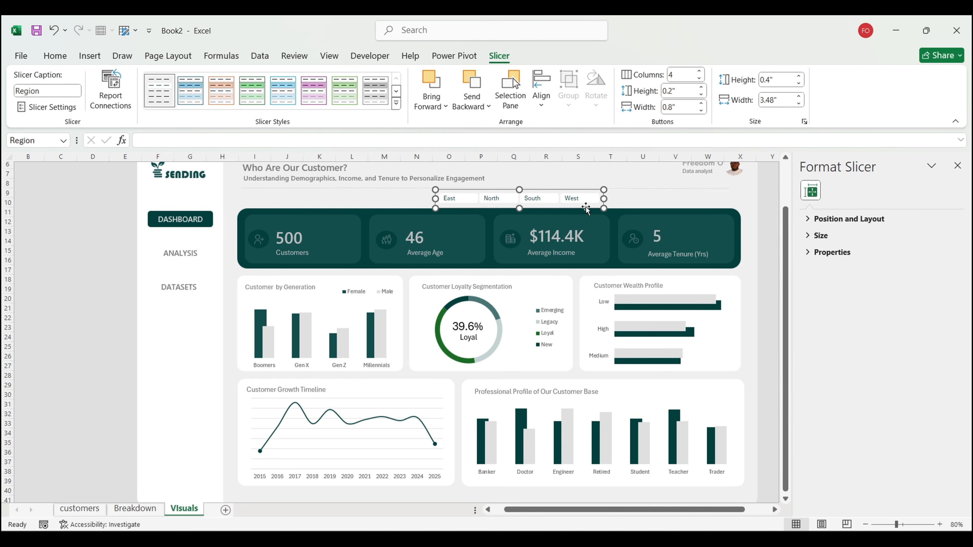
Step: Move the Customer_Segment slicer from the Breakdown sheet onto the Visuals dashboard
{"action": "left_click", "coordinate": [135, 509]}
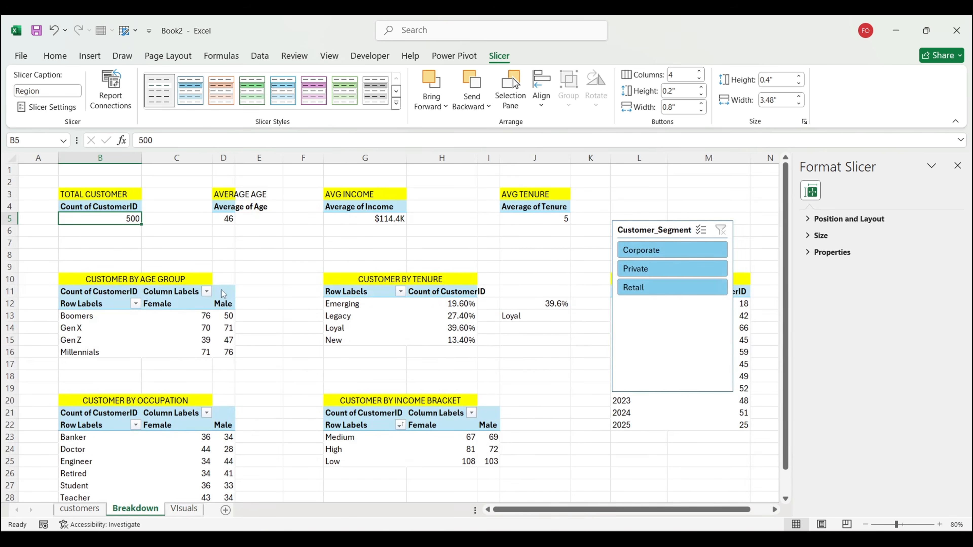
{"action": "left_click", "coordinate": [643, 332]}
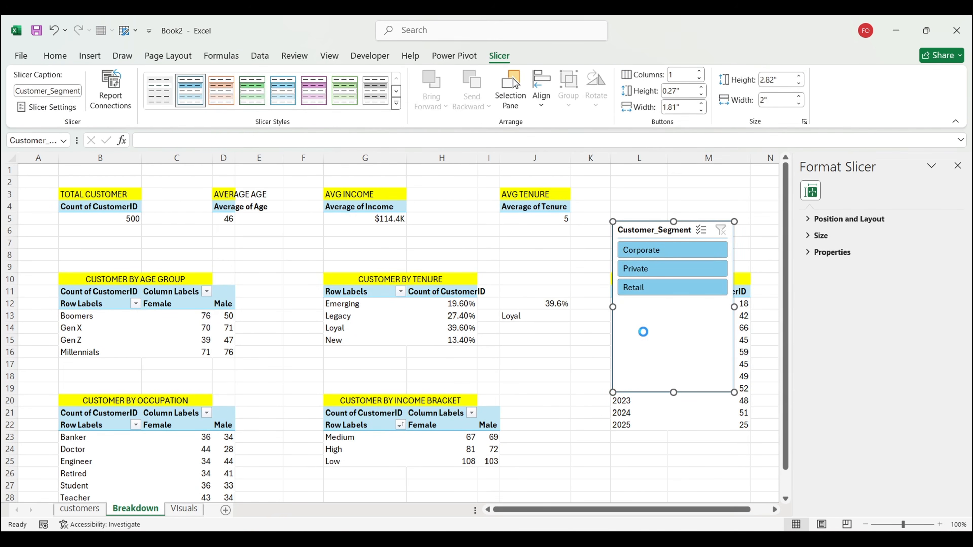
{"action": "key", "text": "ctrl+x"}
{"action": "left_click", "coordinate": [184, 509]}
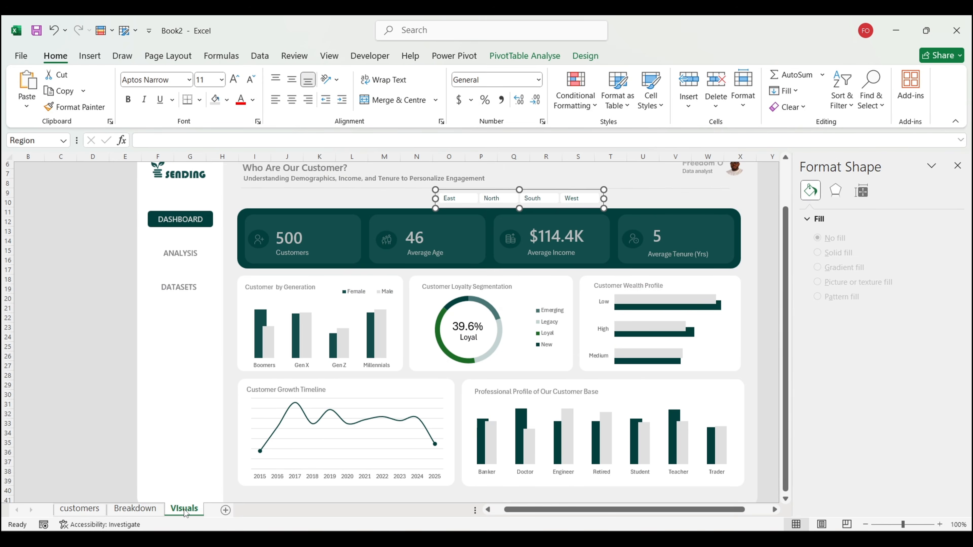
{"action": "left_click", "coordinate": [35, 273]}
{"action": "key", "text": "ctrl+v"}
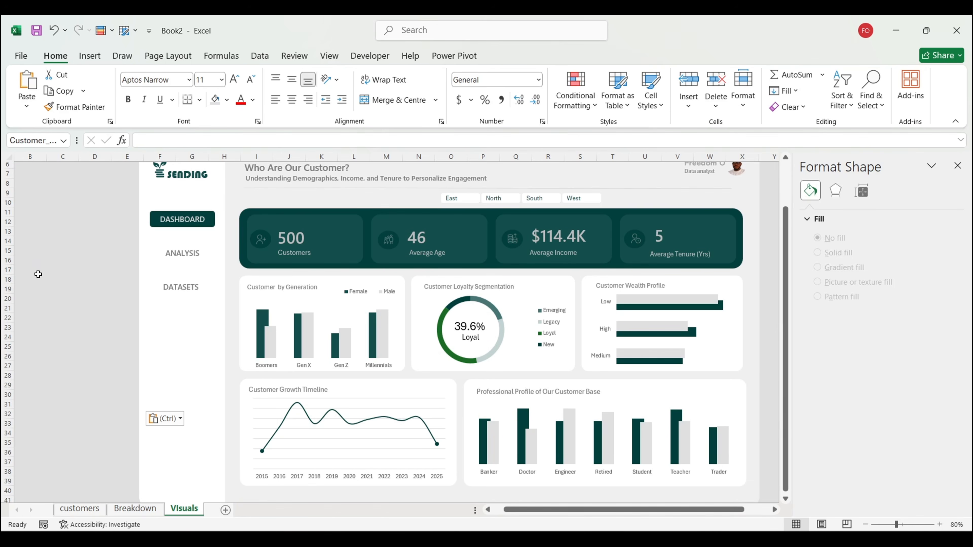
{"action": "left_click", "coordinate": [79, 212]}
{"action": "left_click", "coordinate": [51, 272]}
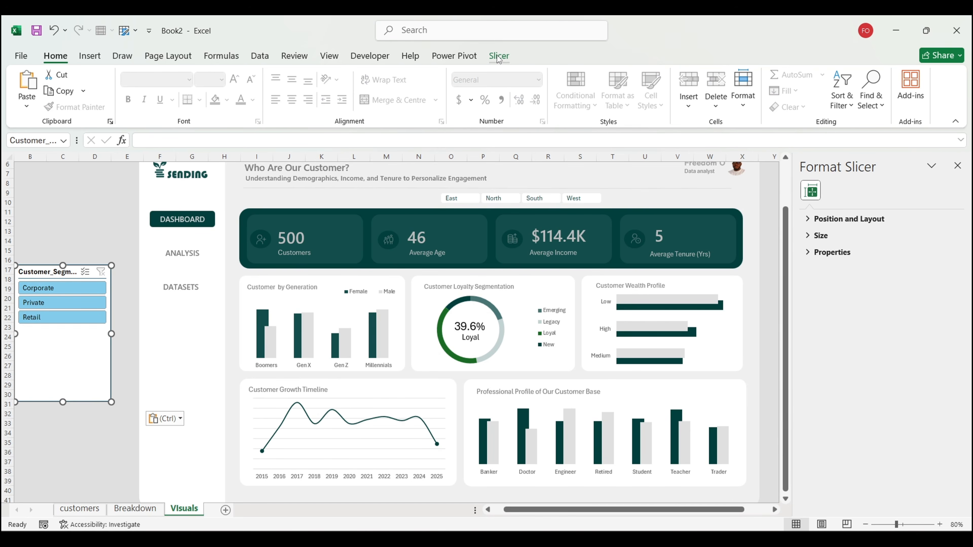
Step: Hide the Customer_Segment slicer's header in Slicer Settings
{"action": "left_click", "coordinate": [497, 55]}
{"action": "left_click", "coordinate": [46, 107]}
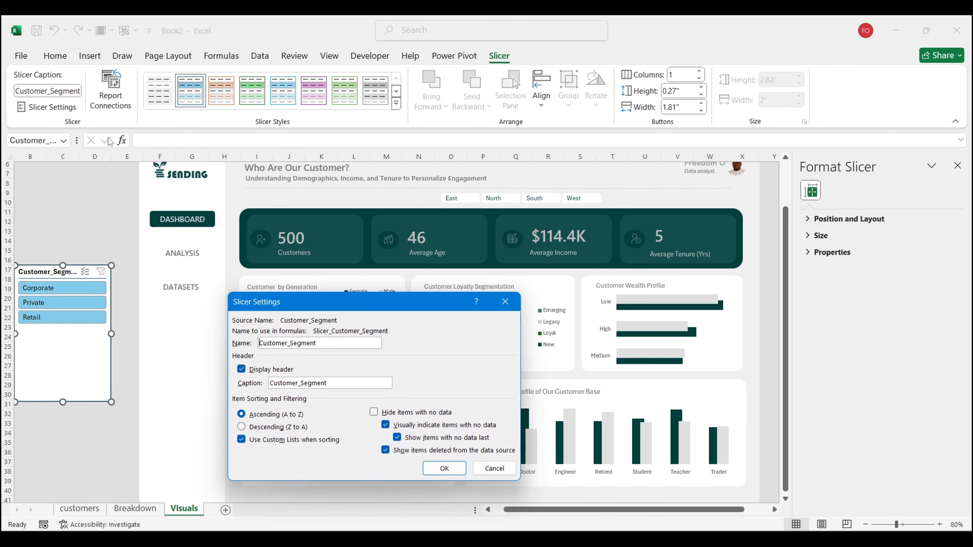
{"action": "left_click", "coordinate": [242, 369]}
{"action": "left_click", "coordinate": [441, 467]}
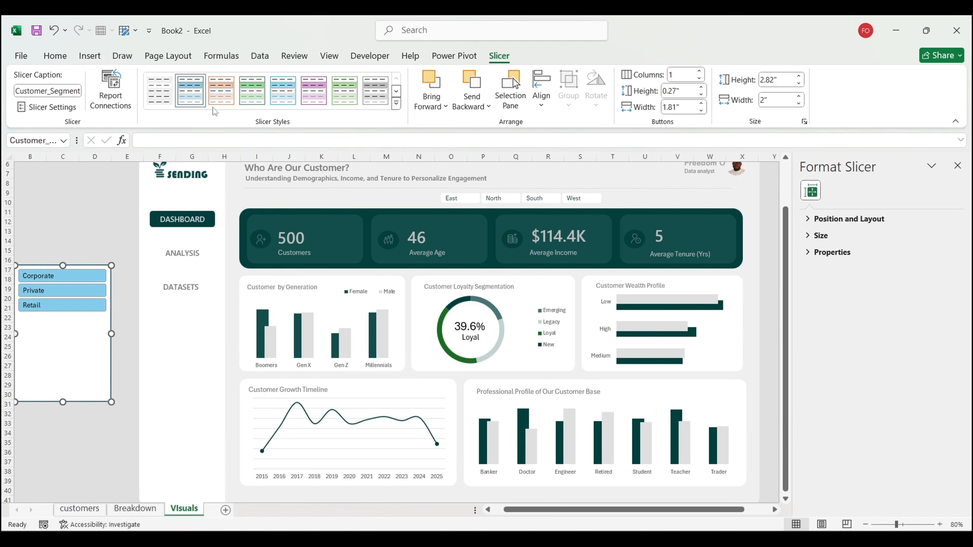
Step: Apply a plain white-button style, 3 columns, 0.9" buttons, and shorten the slicer beside Region
{"action": "left_click", "coordinate": [158, 90]}
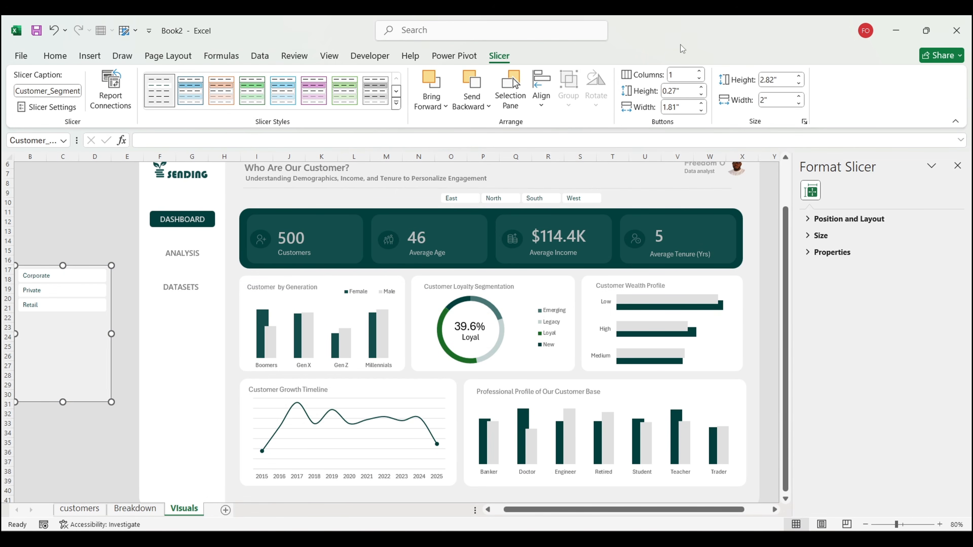
{"action": "left_click", "coordinate": [699, 72]}
{"action": "left_click", "coordinate": [699, 71]}
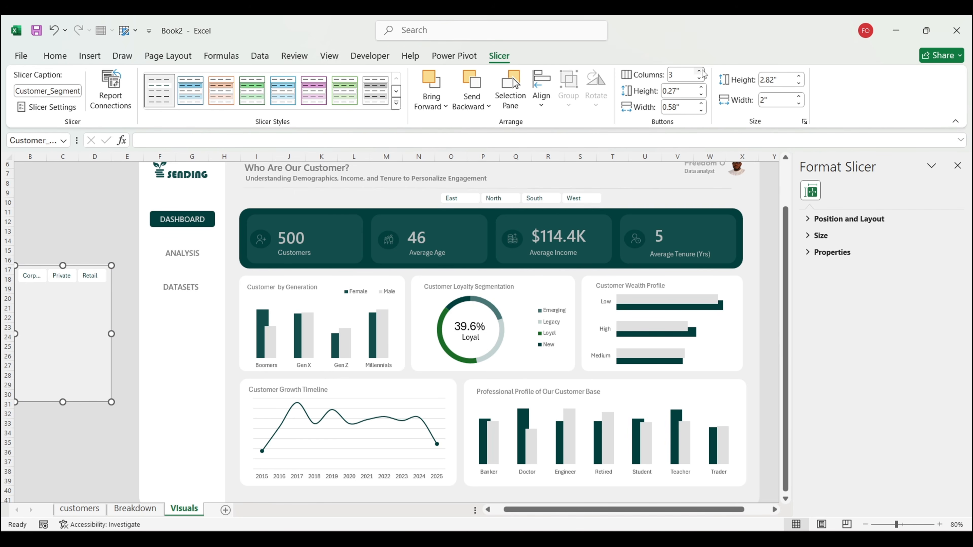
{"action": "left_click_drag", "start_coordinate": [63, 402], "coordinate": [54, 287]}
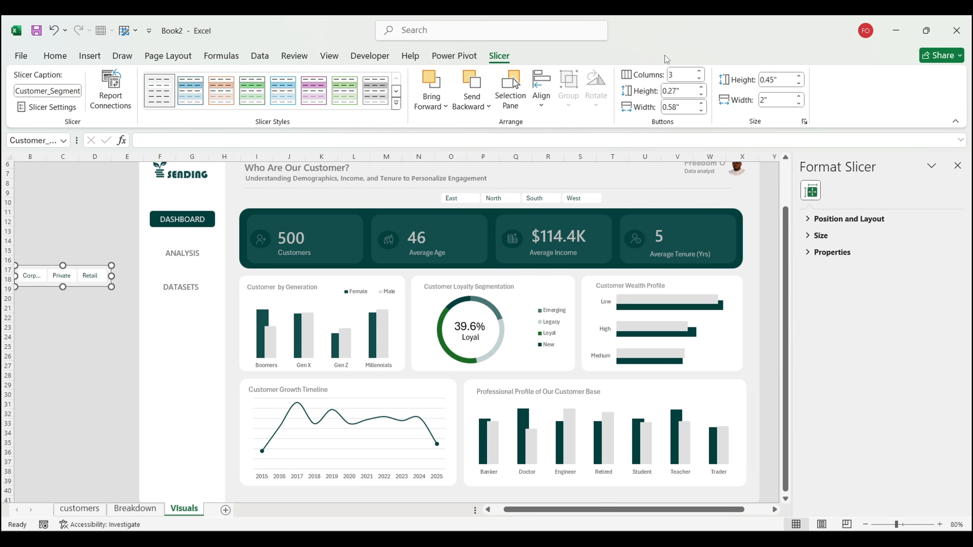
{"action": "left_click", "coordinate": [702, 110]}
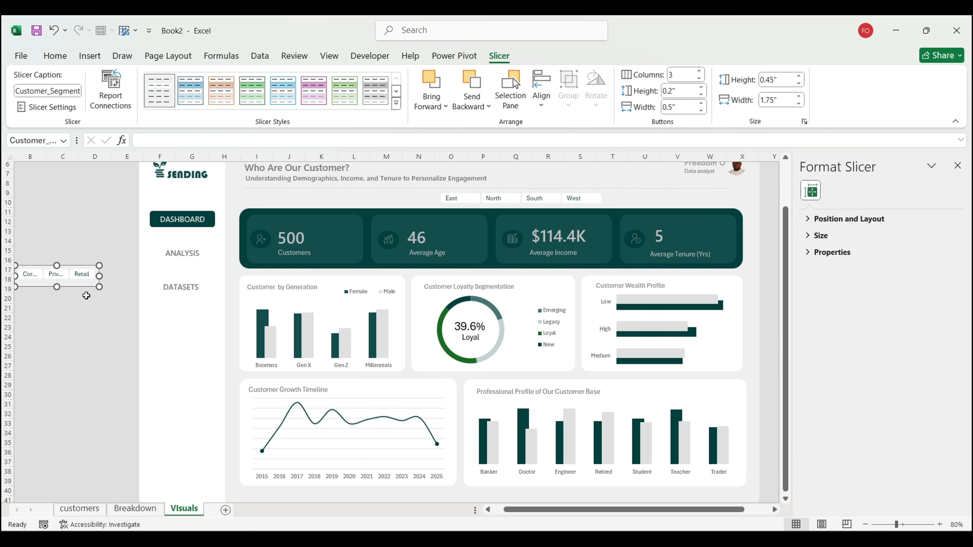
{"action": "left_click_drag", "start_coordinate": [57, 288], "coordinate": [680, 207]}
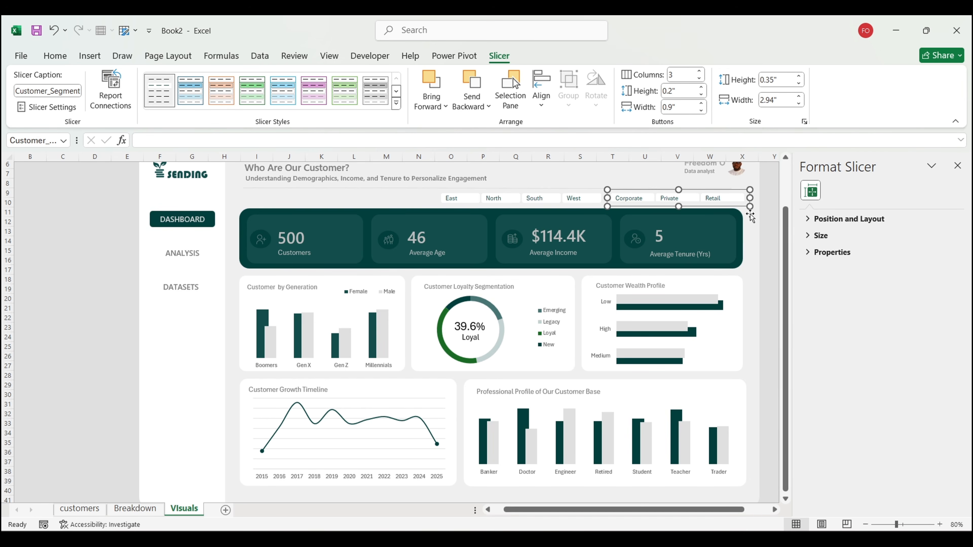
Step: Shift the Region and Customer Segment slicers slightly left to align them side by side
{"action": "left_click", "coordinate": [773, 230]}
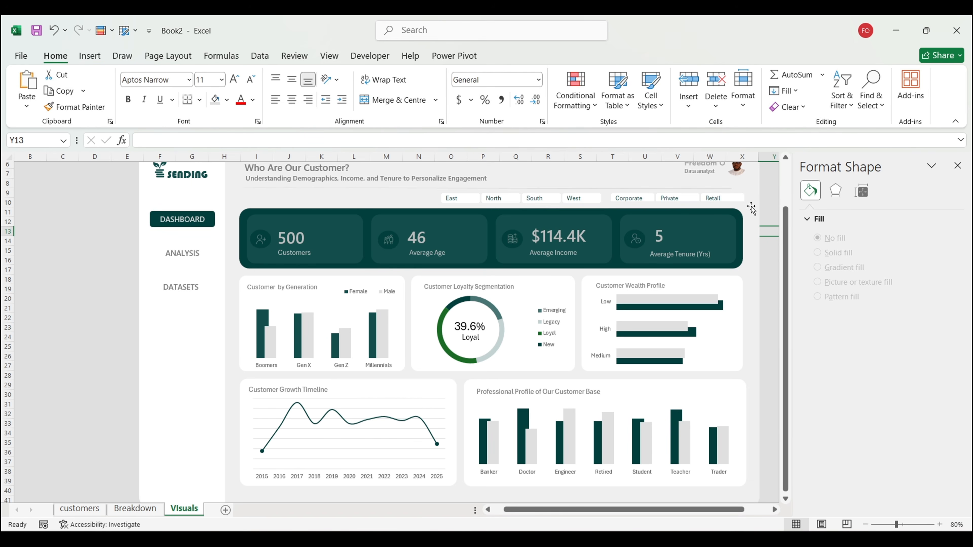
{"action": "left_click", "coordinate": [501, 206]}
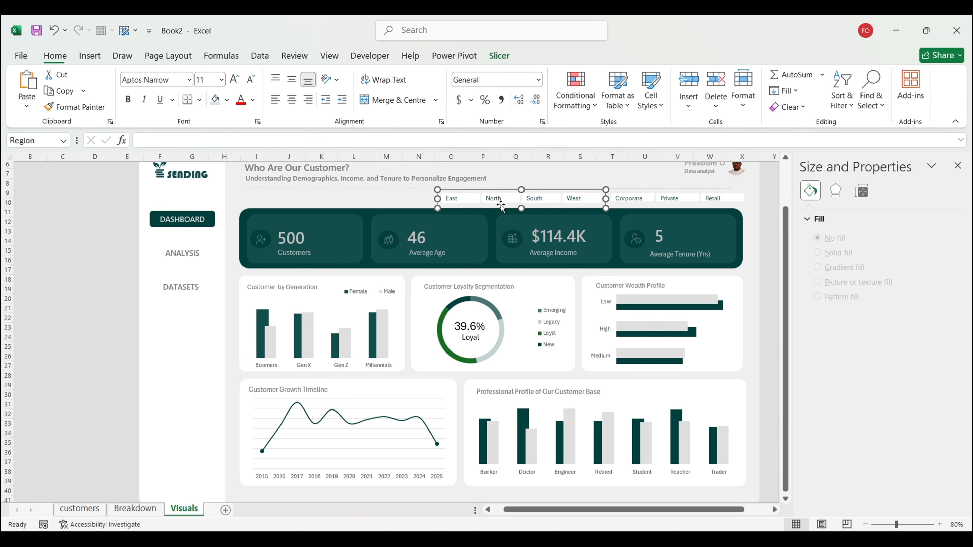
{"action": "left_click_drag", "start_coordinate": [500, 205], "coordinate": [488, 208]}
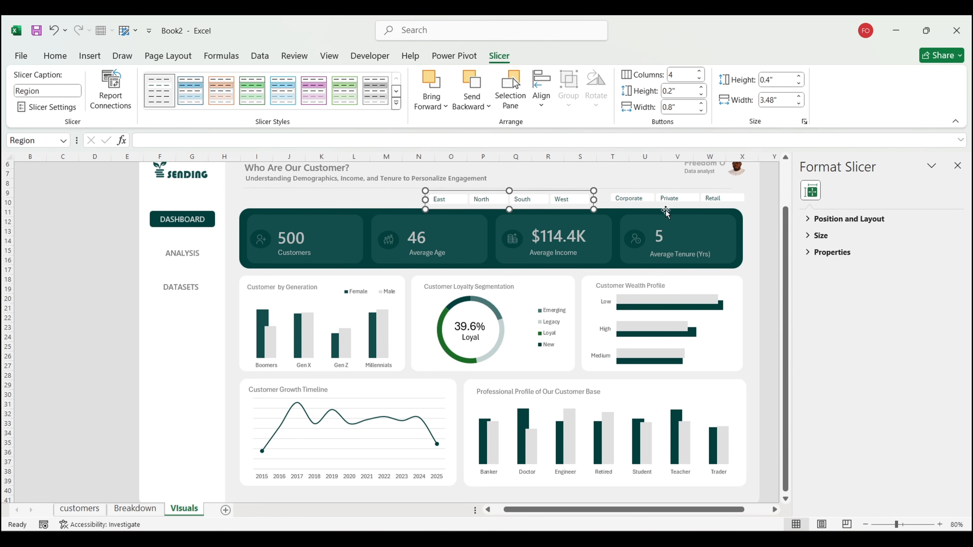
{"action": "left_click", "coordinate": [676, 206]}
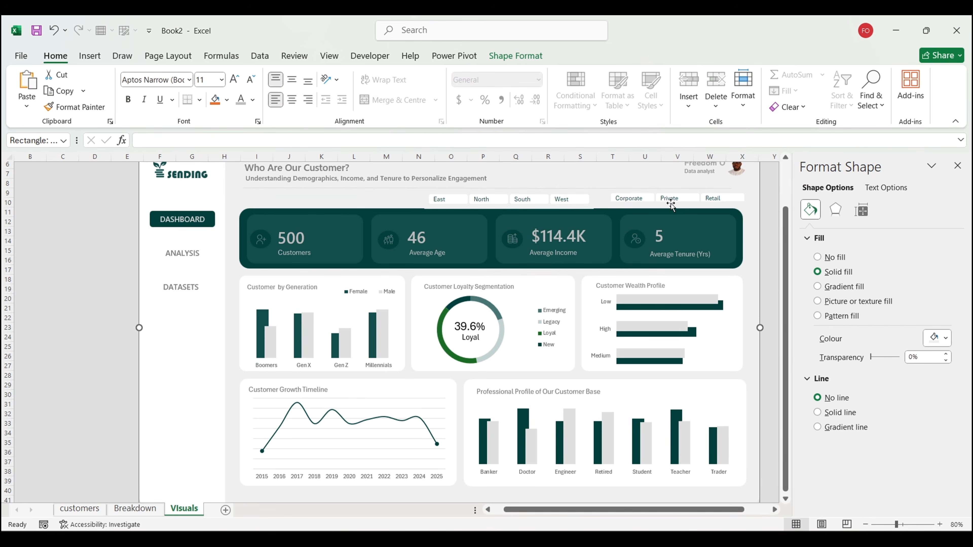
{"action": "left_click", "coordinate": [669, 201]}
{"action": "left_click_drag", "start_coordinate": [670, 201], "coordinate": [657, 204]}
{"action": "left_click", "coordinate": [582, 207]}
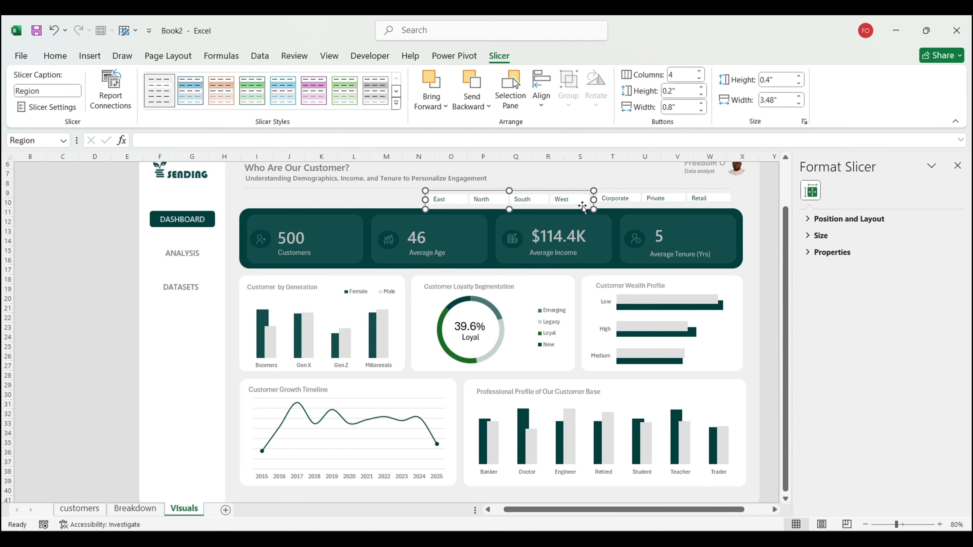
{"action": "left_click_drag", "start_coordinate": [583, 207], "coordinate": [582, 207]}
{"action": "left_click", "coordinate": [711, 206]}
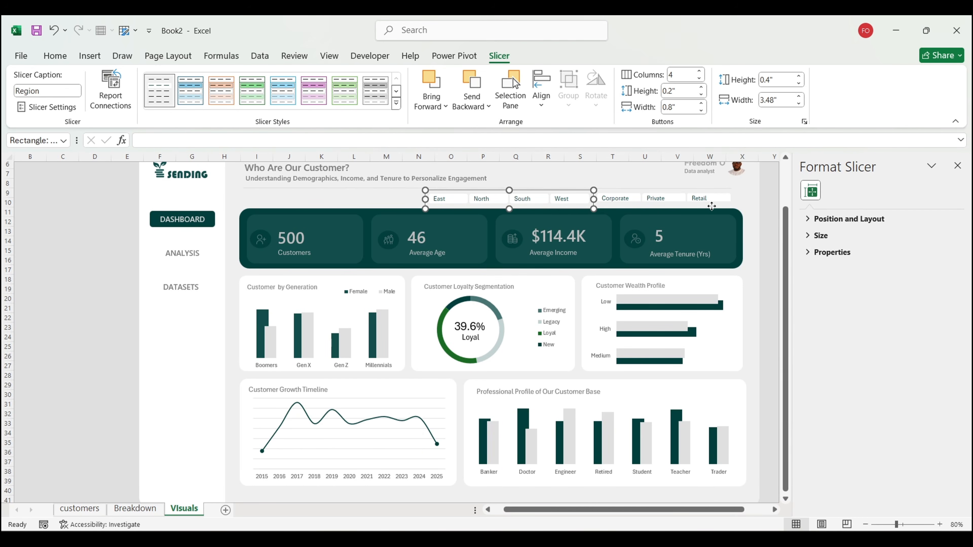
{"action": "left_click", "coordinate": [673, 205]}
Step: Try 0.3" Customer Segment button height, then restore it to 0.2"
{"action": "left_click", "coordinate": [500, 55]}
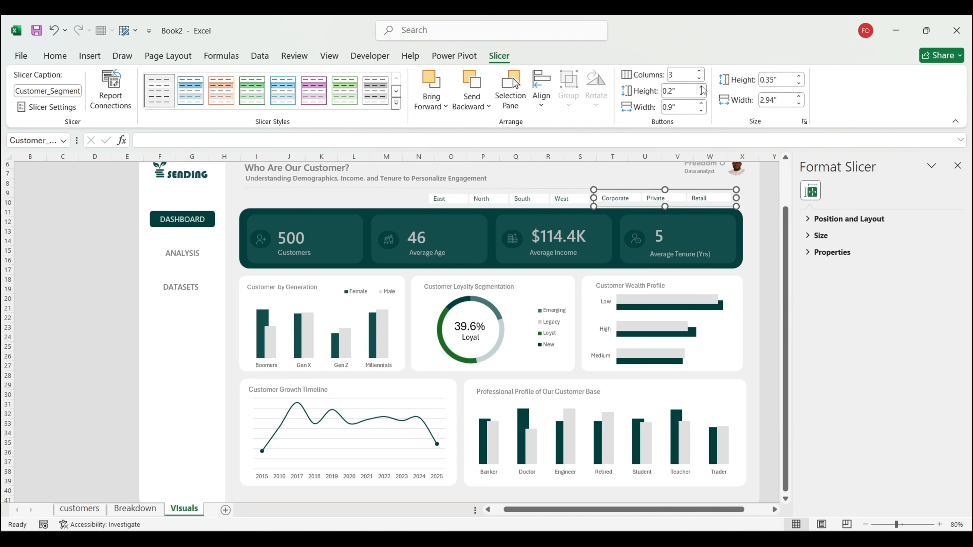
{"action": "left_click", "coordinate": [701, 87]}
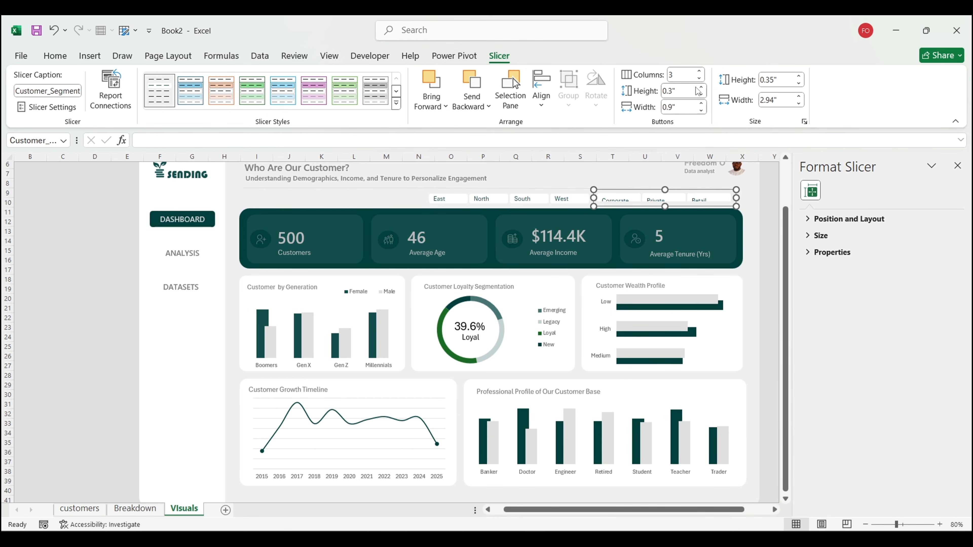
{"action": "left_click", "coordinate": [700, 94]}
{"action": "left_click", "coordinate": [770, 241]}
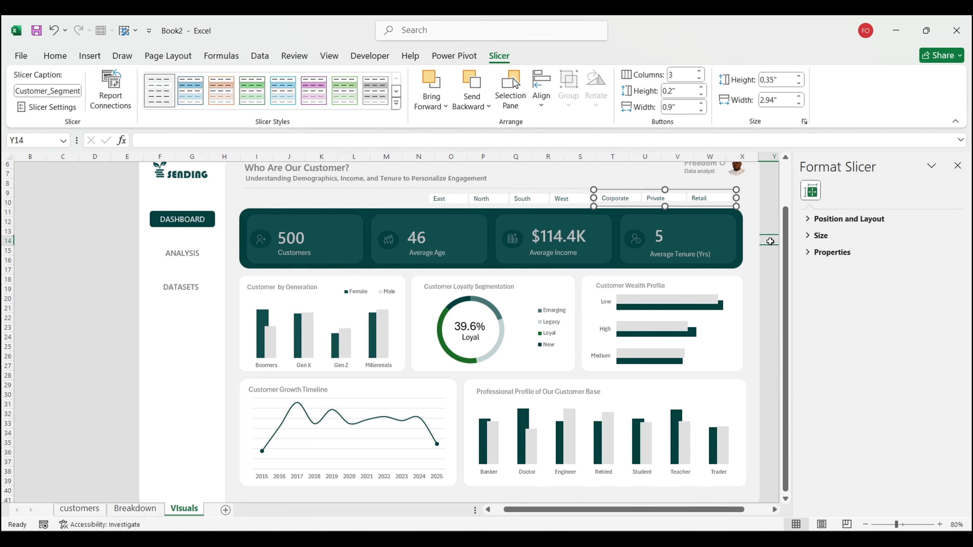
{"action": "right_click", "coordinate": [716, 205]}
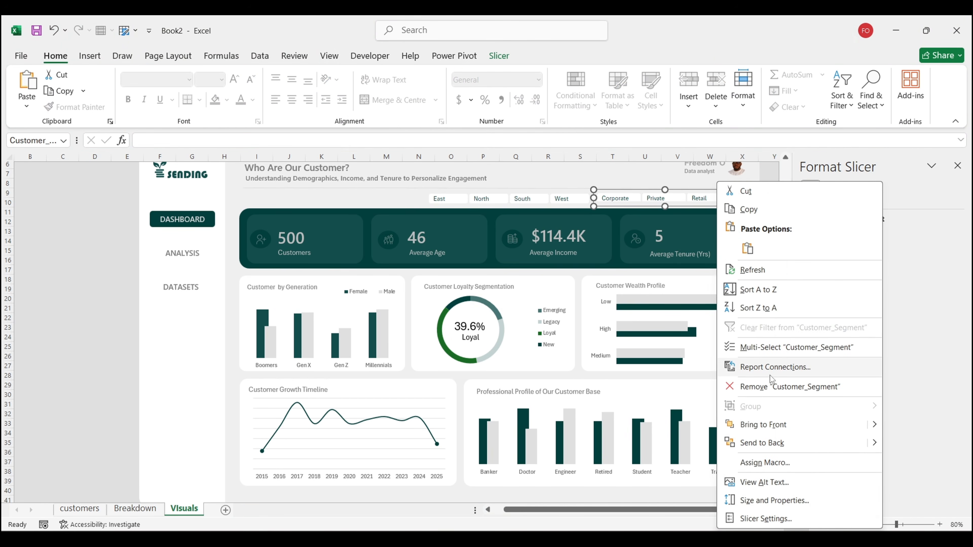
Step: Connect the Customer Segment slicer to PivotTable11 through PivotTable19
{"action": "left_click", "coordinate": [770, 375]}
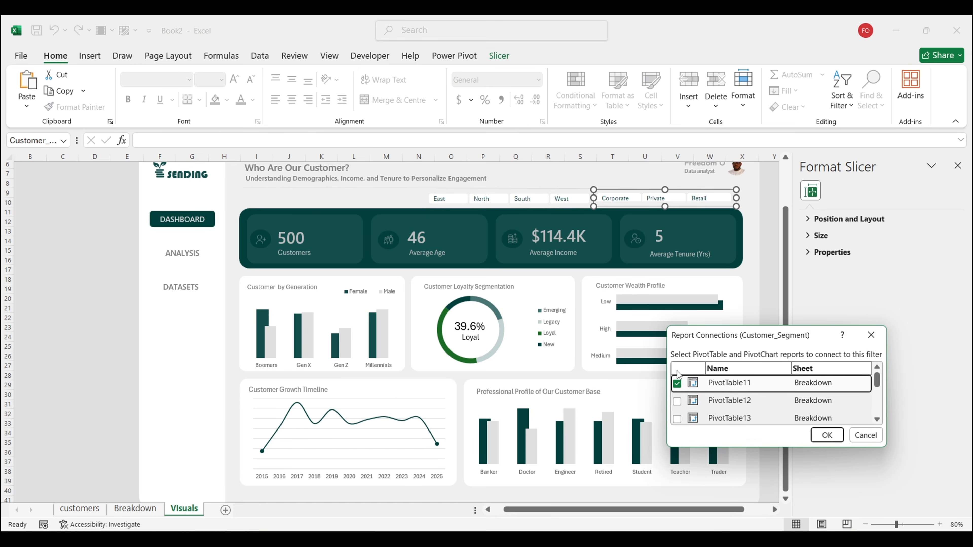
{"action": "left_click", "coordinate": [675, 401]}
{"action": "left_click", "coordinate": [677, 420]}
{"action": "scroll", "coordinate": [678, 421], "scroll_direction": "down", "scroll_amount": 3}
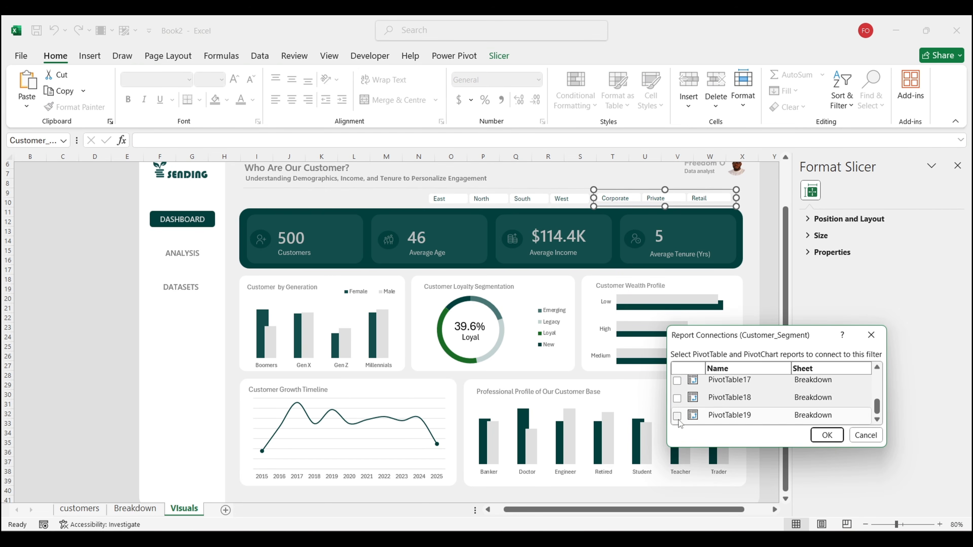
{"action": "left_click", "coordinate": [678, 420]}
{"action": "left_click", "coordinate": [676, 399]}
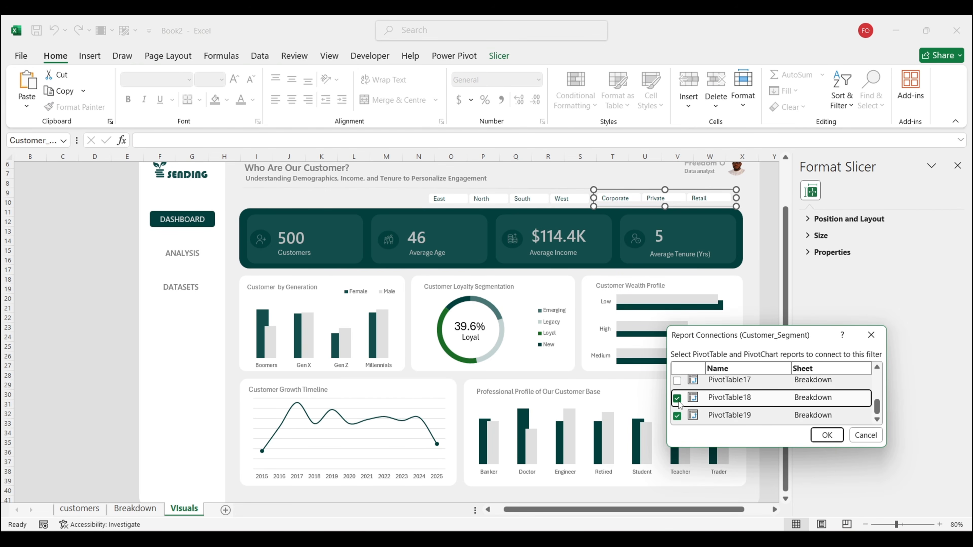
{"action": "left_click", "coordinate": [677, 383]}
{"action": "scroll", "coordinate": [677, 384], "scroll_direction": "up", "scroll_amount": 1}
{"action": "left_click", "coordinate": [678, 379]}
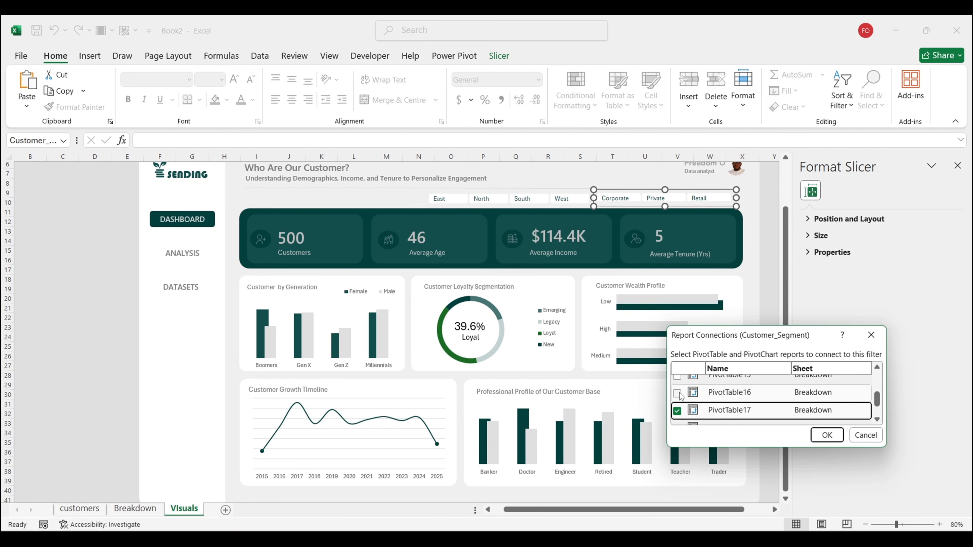
{"action": "left_click", "coordinate": [677, 378]}
{"action": "scroll", "coordinate": [678, 384], "scroll_direction": "up", "scroll_amount": 3}
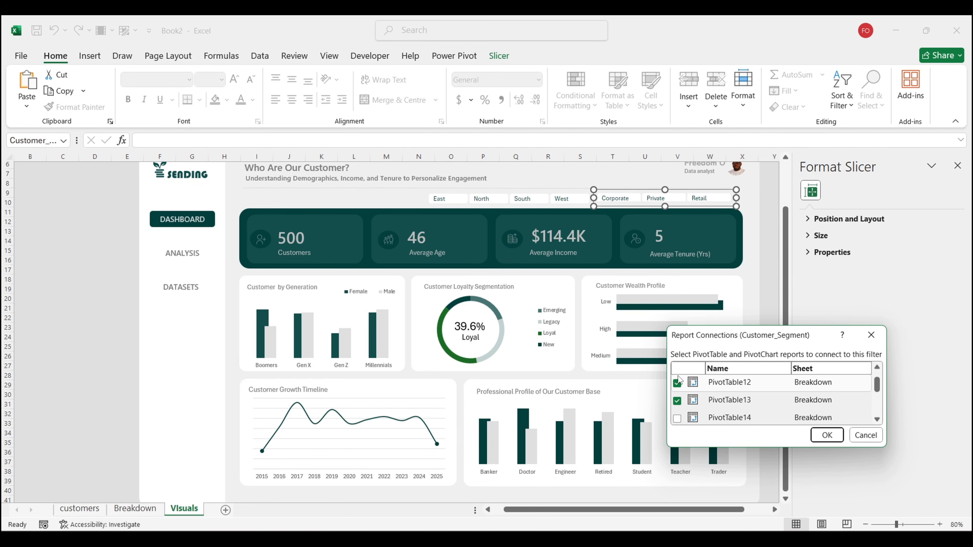
{"action": "left_click", "coordinate": [677, 418]}
{"action": "scroll", "coordinate": [678, 406], "scroll_direction": "down", "scroll_amount": 2}
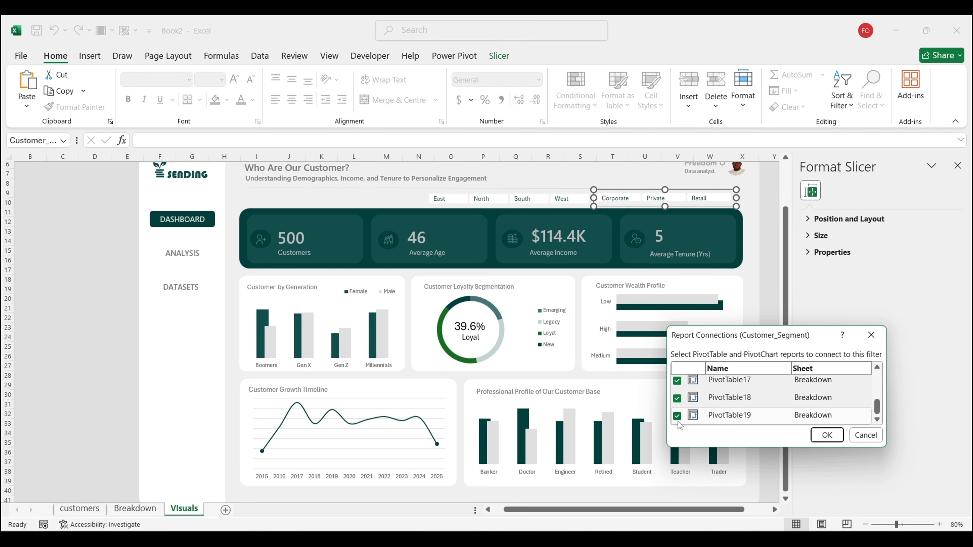
{"action": "left_click", "coordinate": [827, 435]}
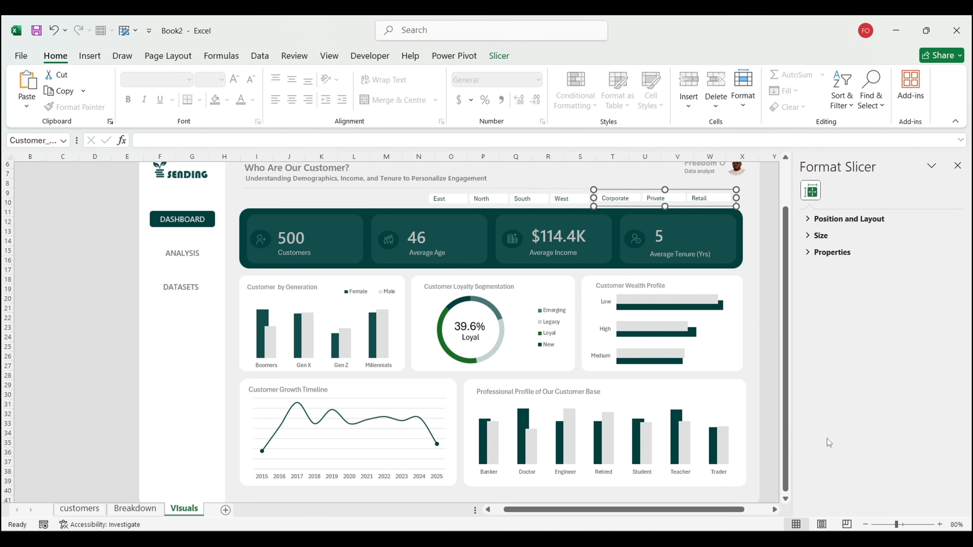
Step: Connect the Region slicer to PivotTable11 through PivotTable19
{"action": "left_click", "coordinate": [572, 203]}
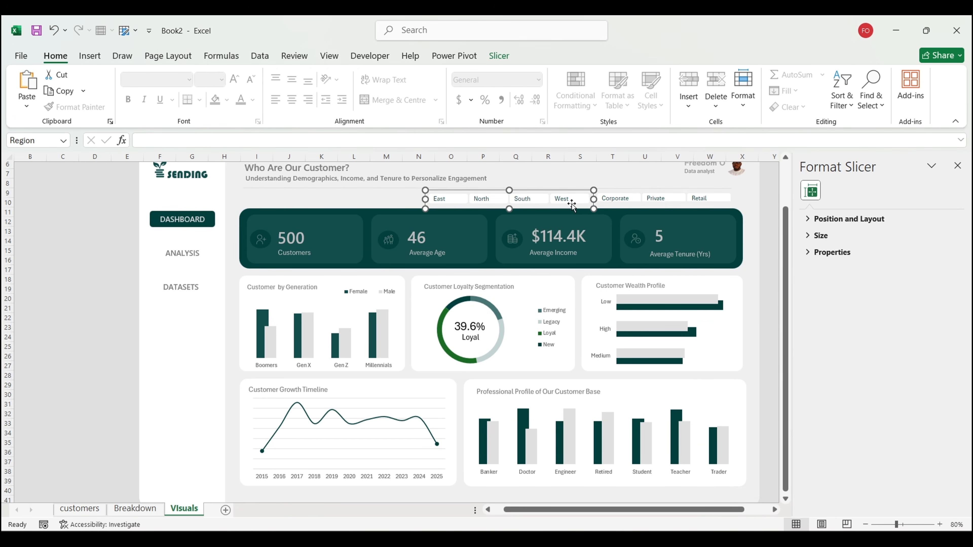
{"action": "right_click", "coordinate": [572, 203]}
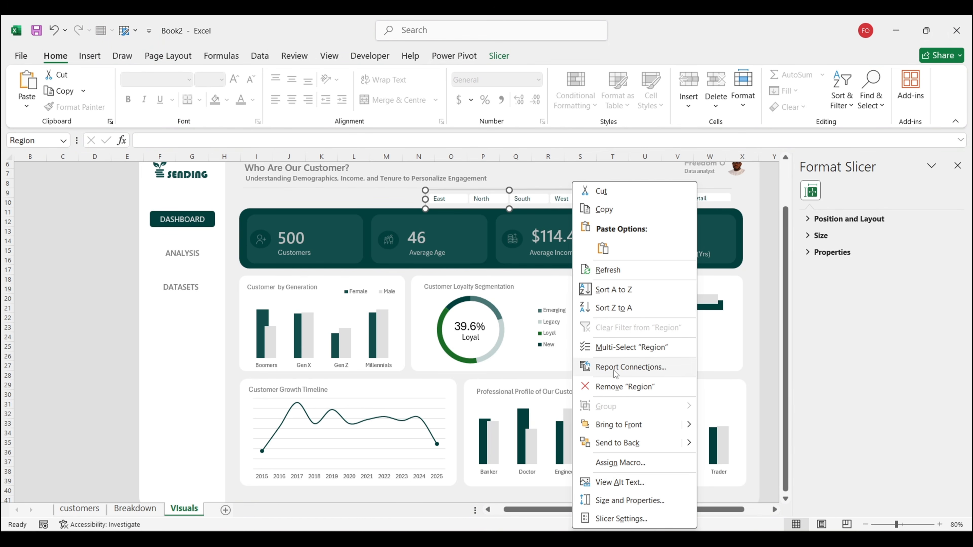
{"action": "left_click", "coordinate": [616, 371]}
{"action": "left_click", "coordinate": [513, 397]}
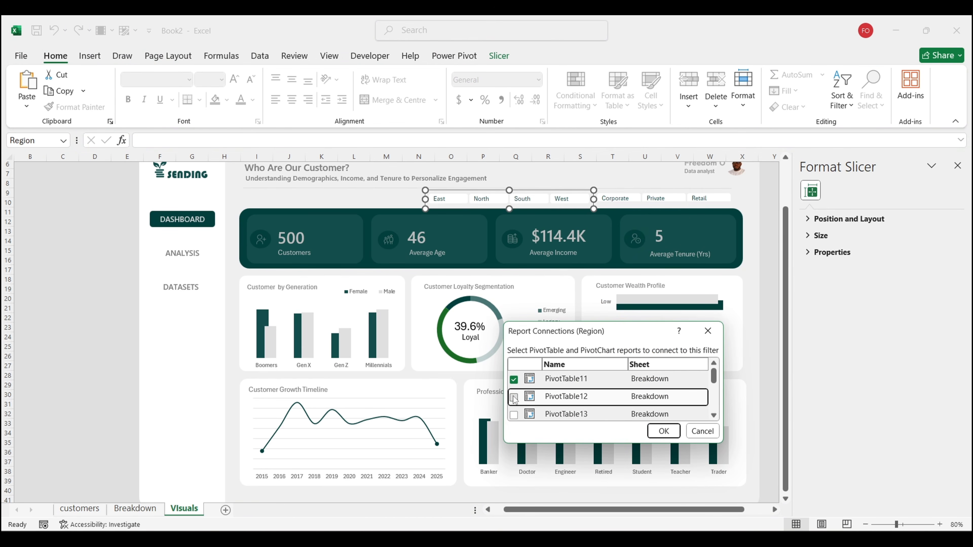
{"action": "left_click", "coordinate": [514, 415]}
{"action": "scroll", "coordinate": [513, 415], "scroll_direction": "down", "scroll_amount": 2}
{"action": "left_click", "coordinate": [514, 413]}
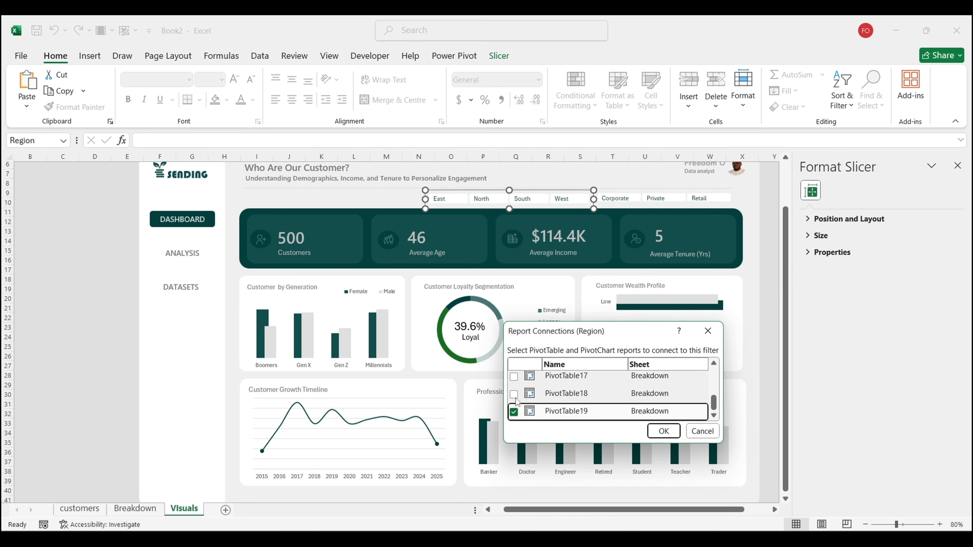
{"action": "left_click", "coordinate": [514, 394]}
{"action": "left_click", "coordinate": [513, 377]}
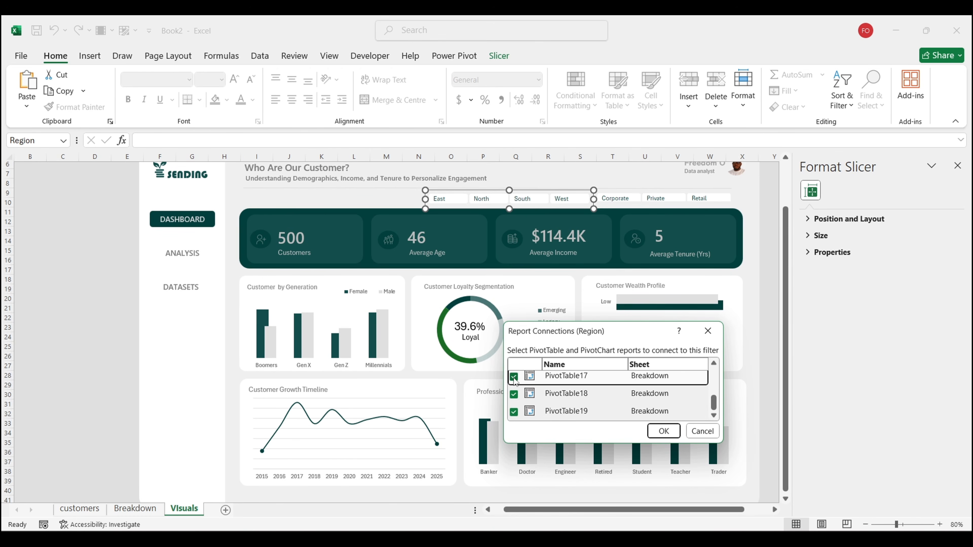
{"action": "scroll", "coordinate": [514, 379], "scroll_direction": "up", "scroll_amount": 1}
{"action": "left_click", "coordinate": [513, 389]}
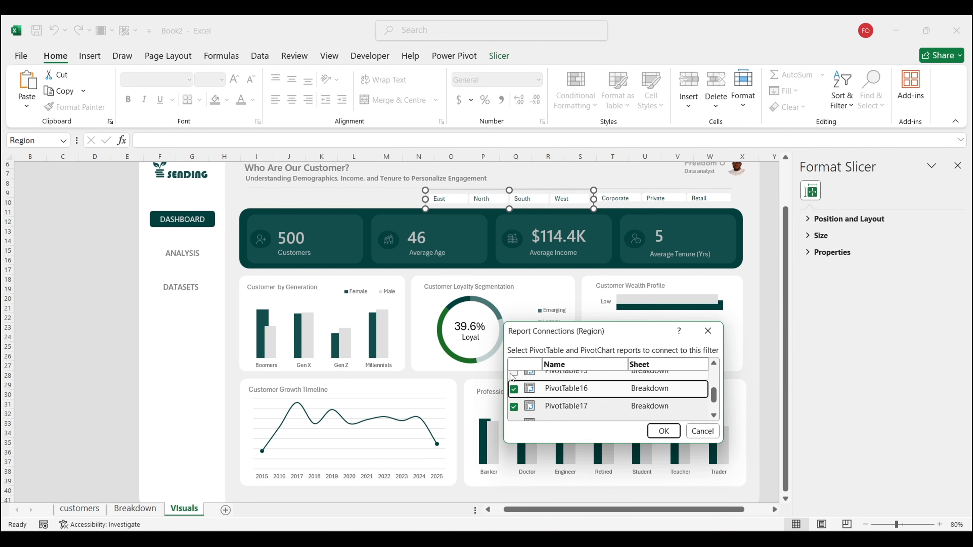
{"action": "left_click", "coordinate": [513, 374]}
{"action": "scroll", "coordinate": [513, 377], "scroll_direction": "up", "scroll_amount": 1}
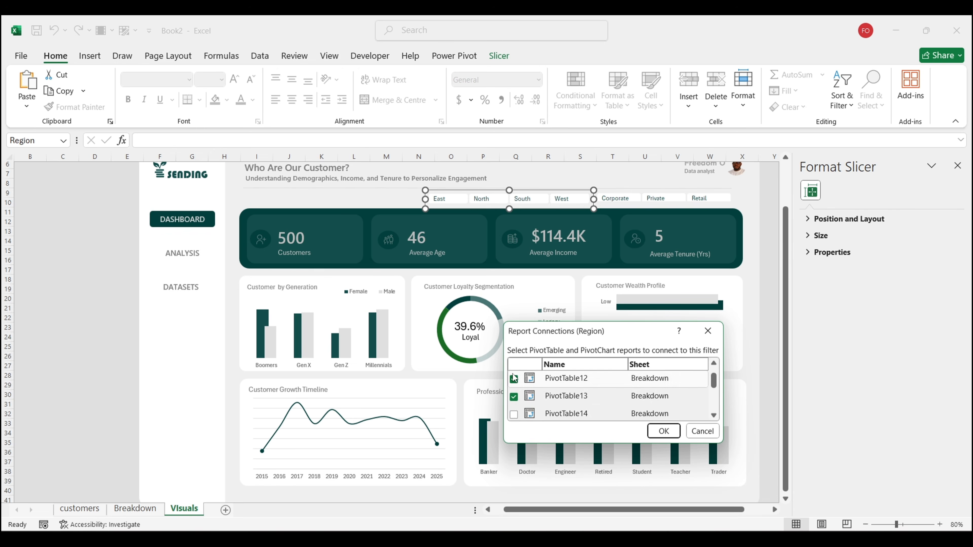
{"action": "left_click", "coordinate": [514, 414]}
{"action": "left_click", "coordinate": [663, 430]}
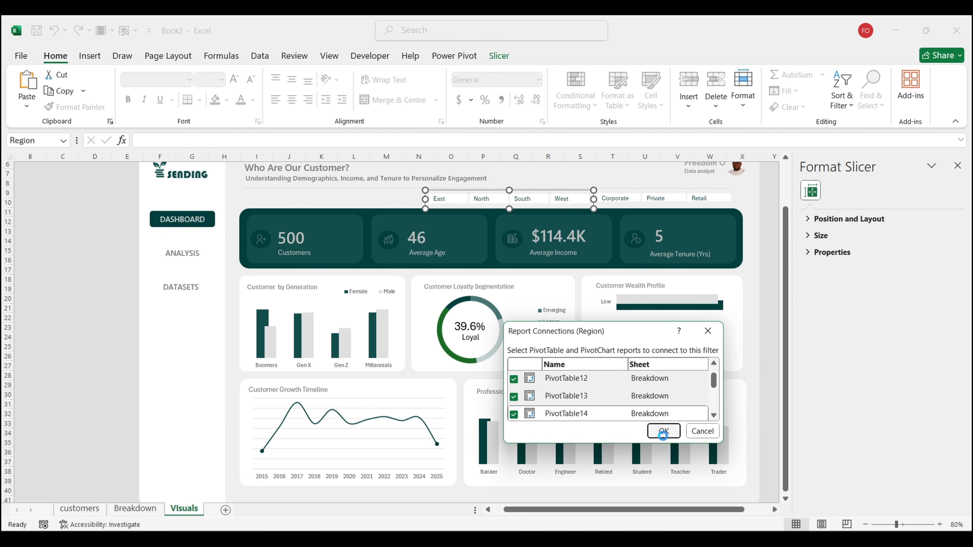
Step: Filter to East, collapse the ribbon, and close the Format Shape pane
{"action": "left_click", "coordinate": [768, 382]}
{"action": "scroll", "coordinate": [768, 384], "scroll_direction": "up", "scroll_amount": 1}
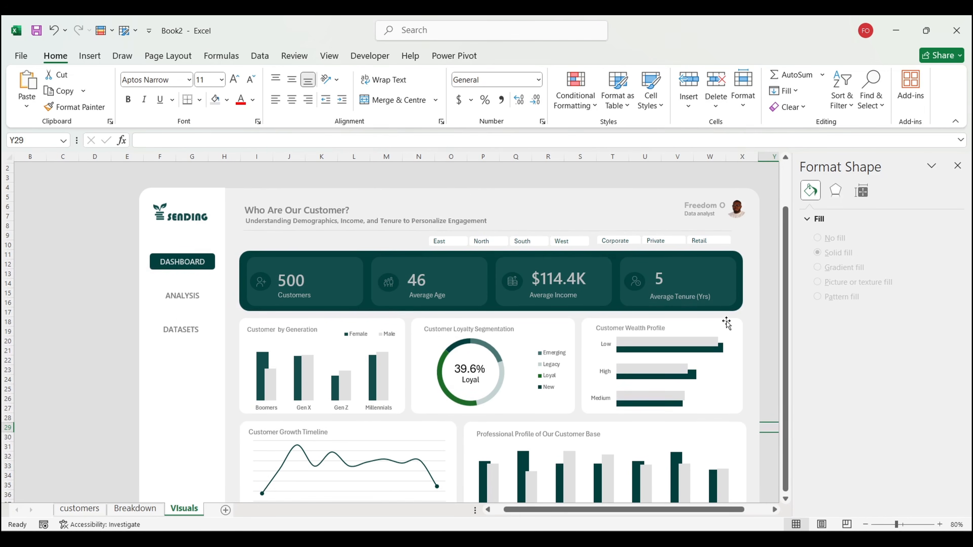
{"action": "left_click", "coordinate": [440, 242]}
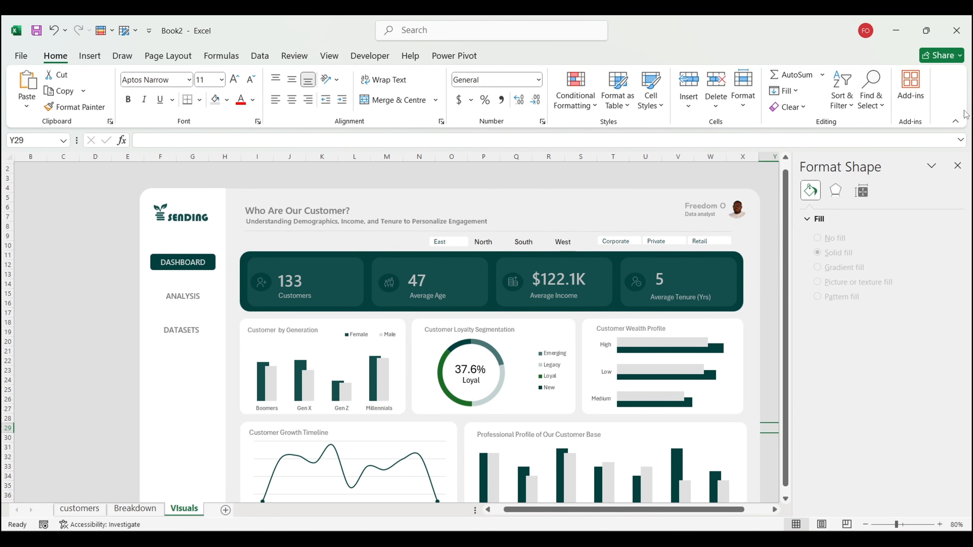
{"action": "left_click", "coordinate": [955, 121]}
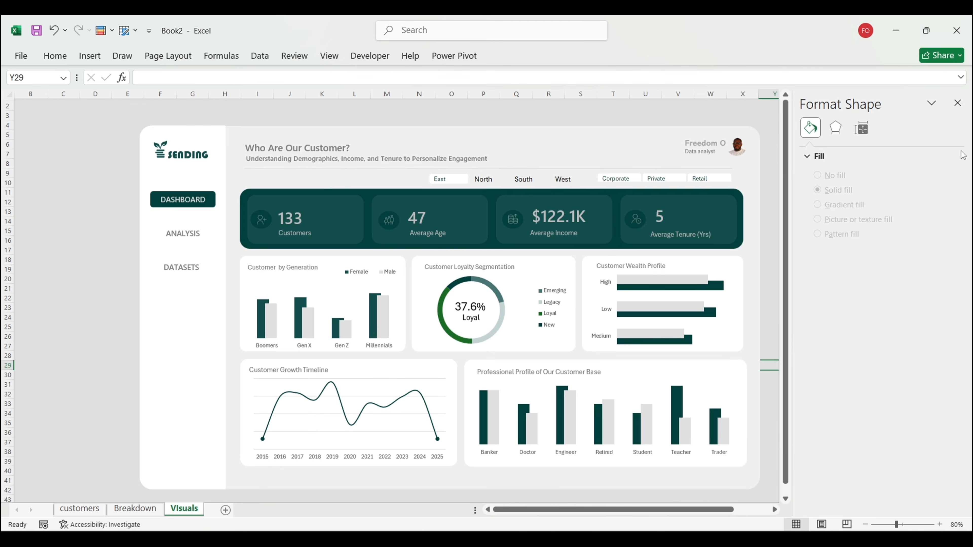
{"action": "left_click", "coordinate": [958, 103]}
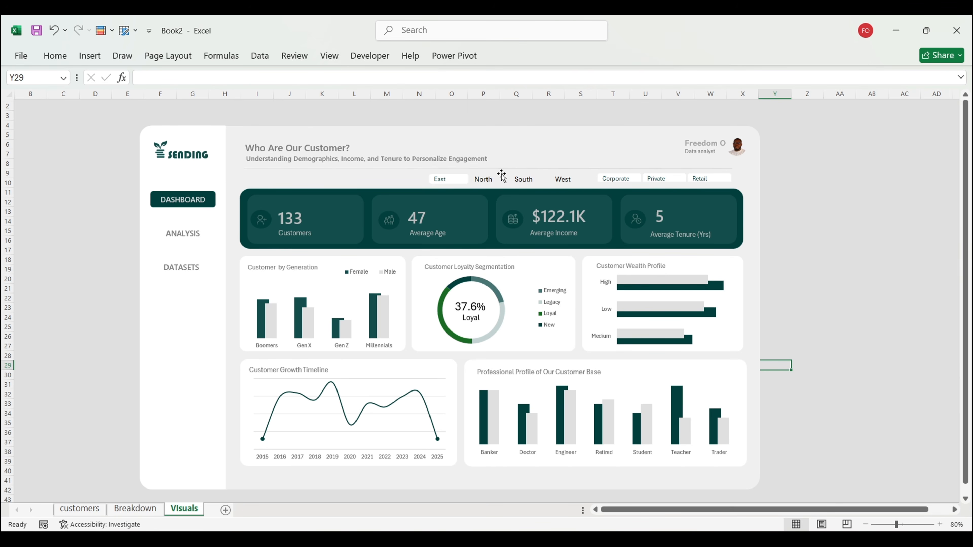
Step: Cycle through regions and segments, ending on East Corporate with 46 customers
{"action": "left_click", "coordinate": [487, 177]}
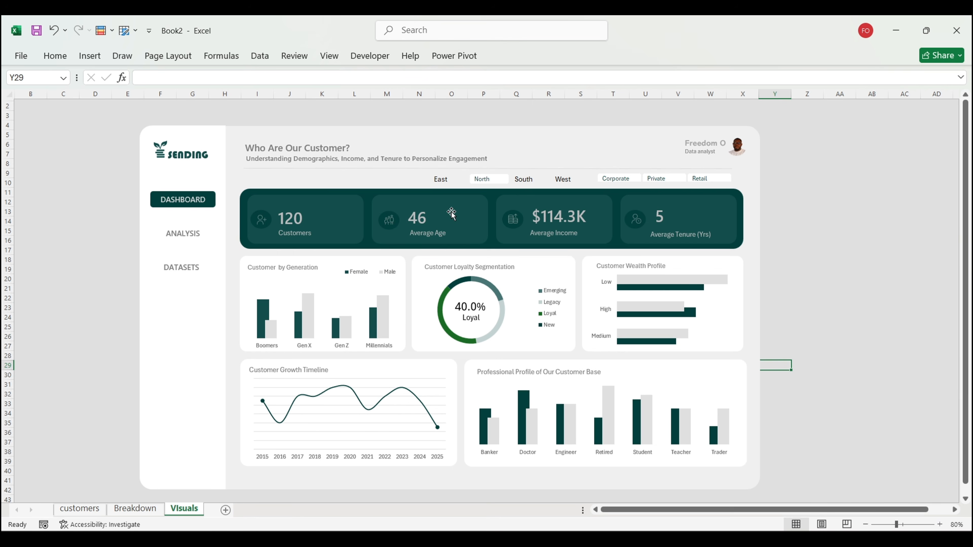
{"action": "left_click", "coordinate": [532, 179]}
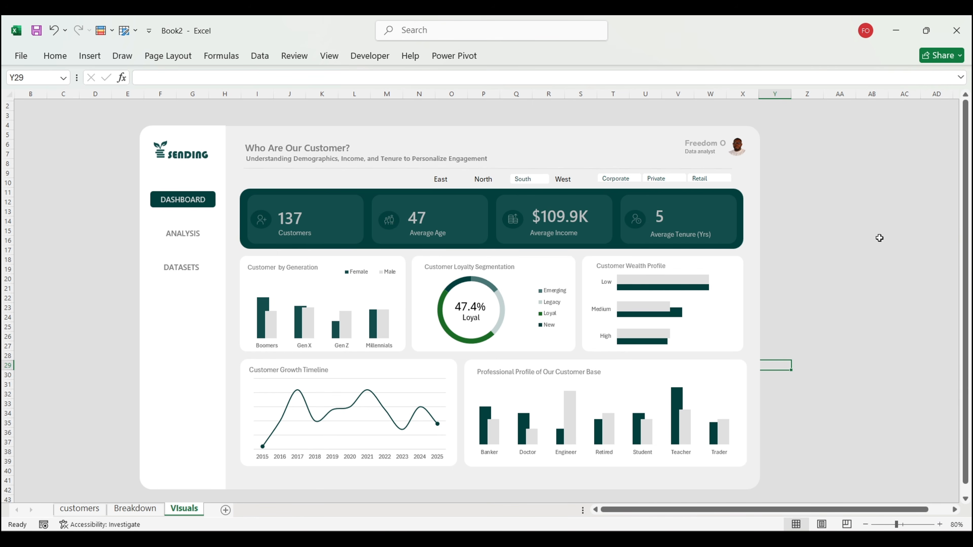
{"action": "left_click", "coordinate": [561, 179]}
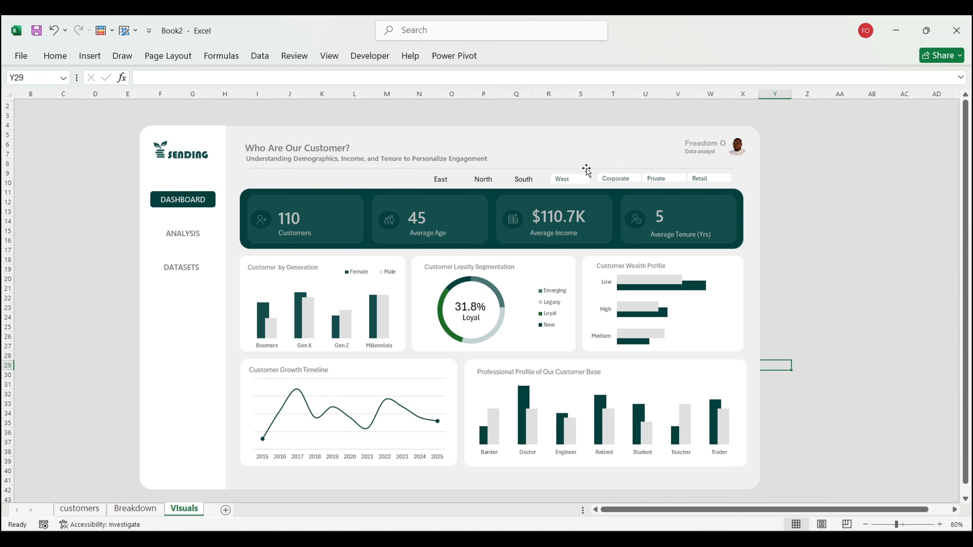
{"action": "left_click", "coordinate": [522, 181]}
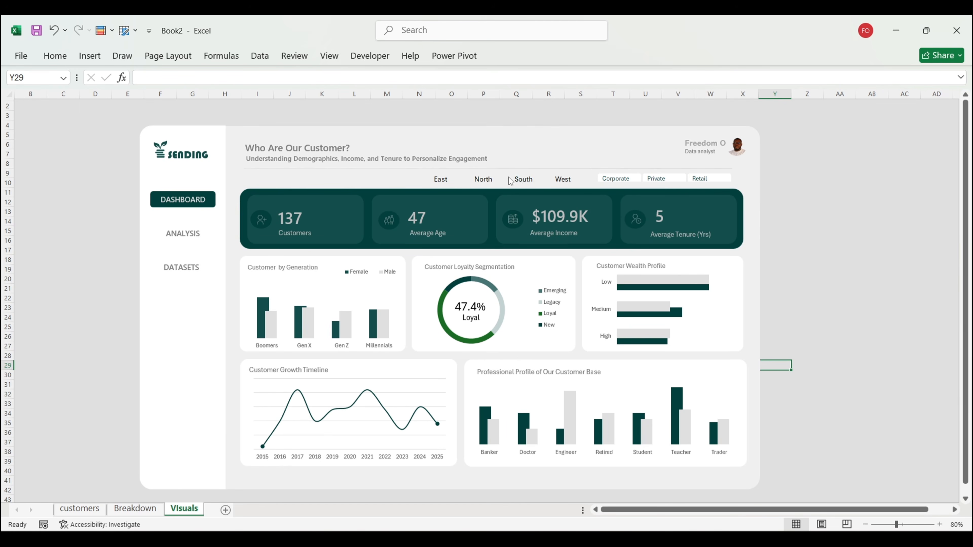
{"action": "left_click", "coordinate": [625, 179]}
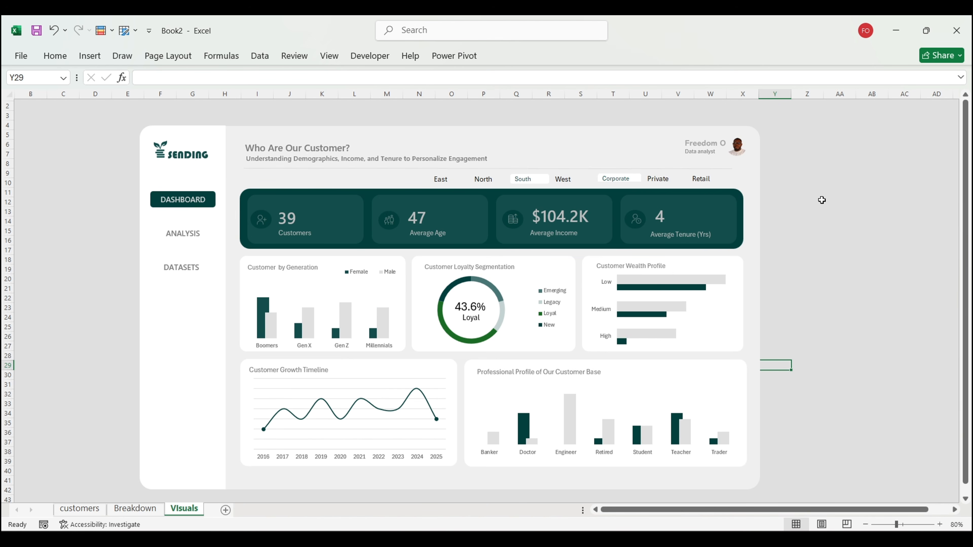
{"action": "left_click", "coordinate": [656, 179]}
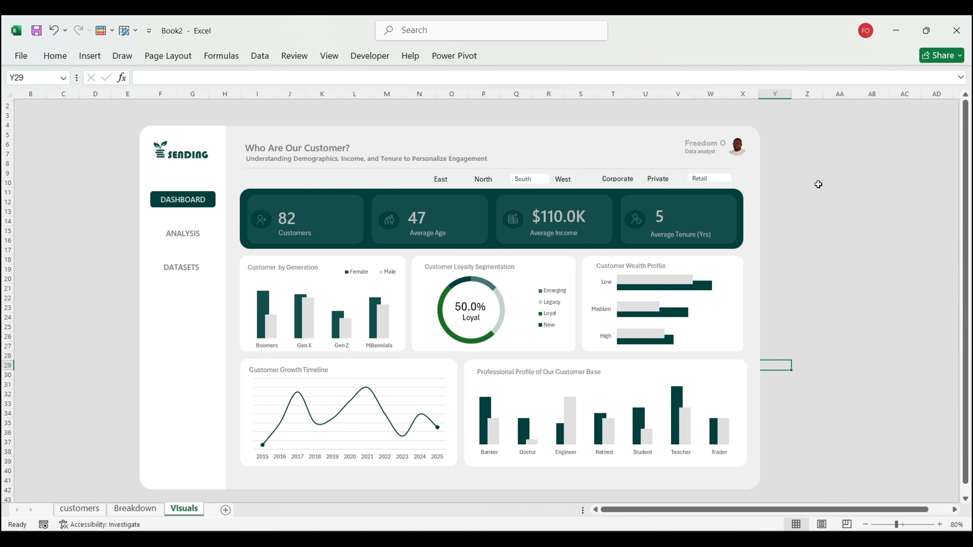
{"action": "left_click", "coordinate": [561, 179]}
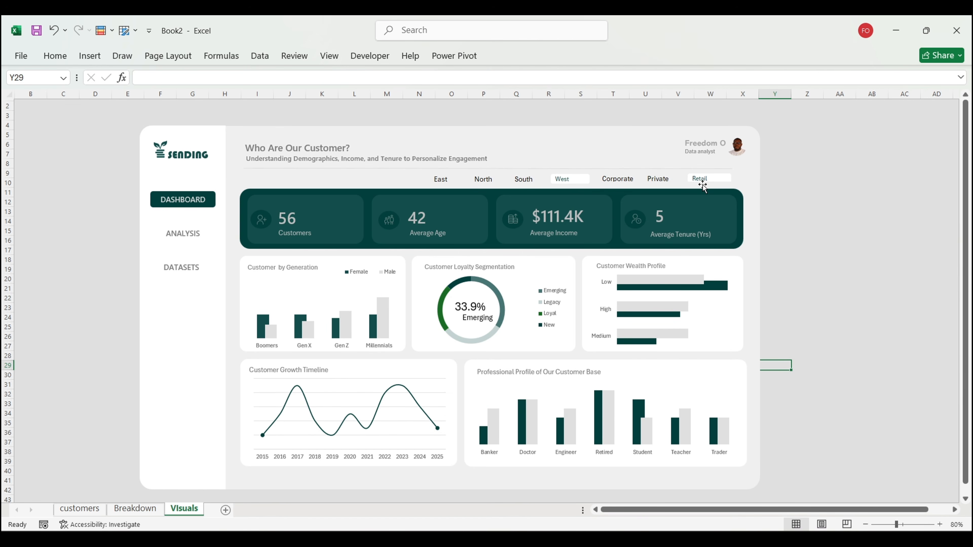
{"action": "left_click", "coordinate": [712, 179]}
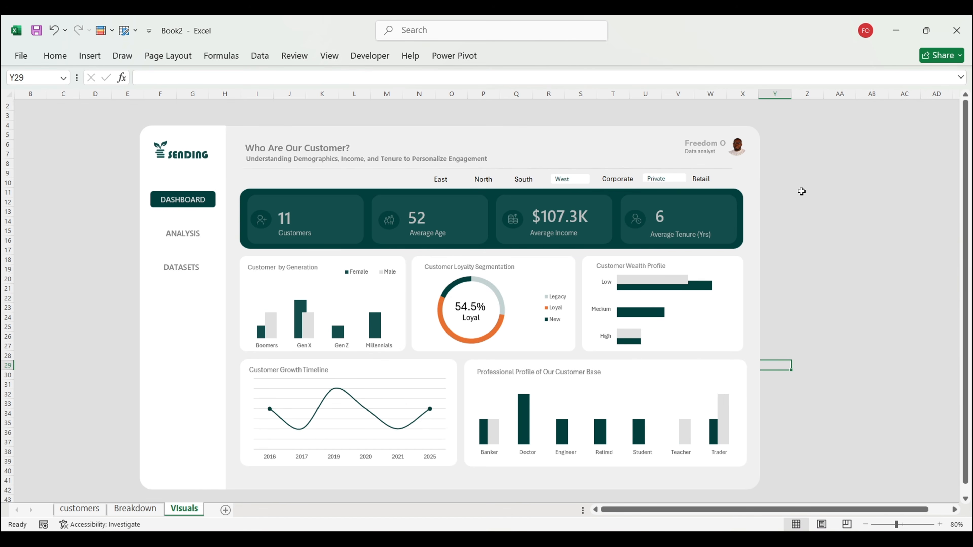
{"action": "left_click", "coordinate": [621, 179]}
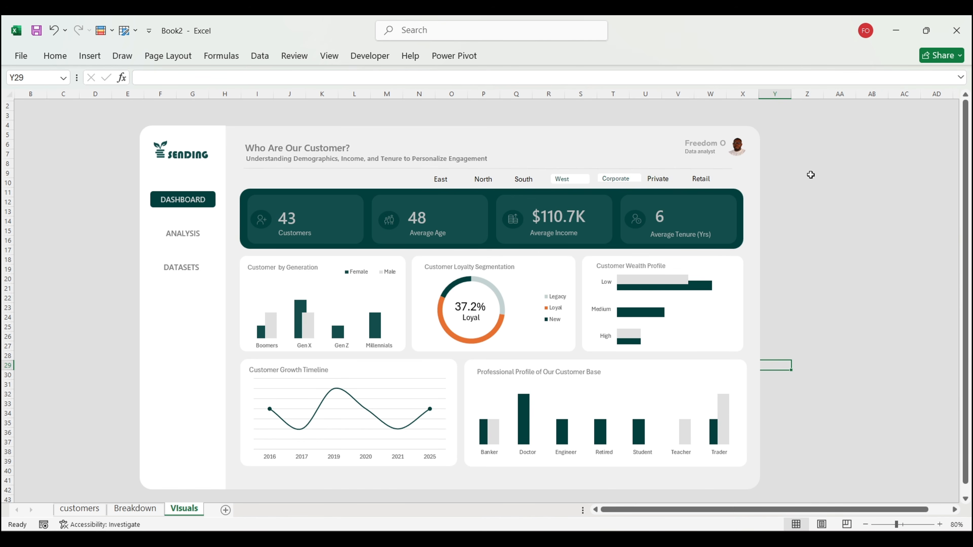
{"action": "left_click", "coordinate": [565, 181]}
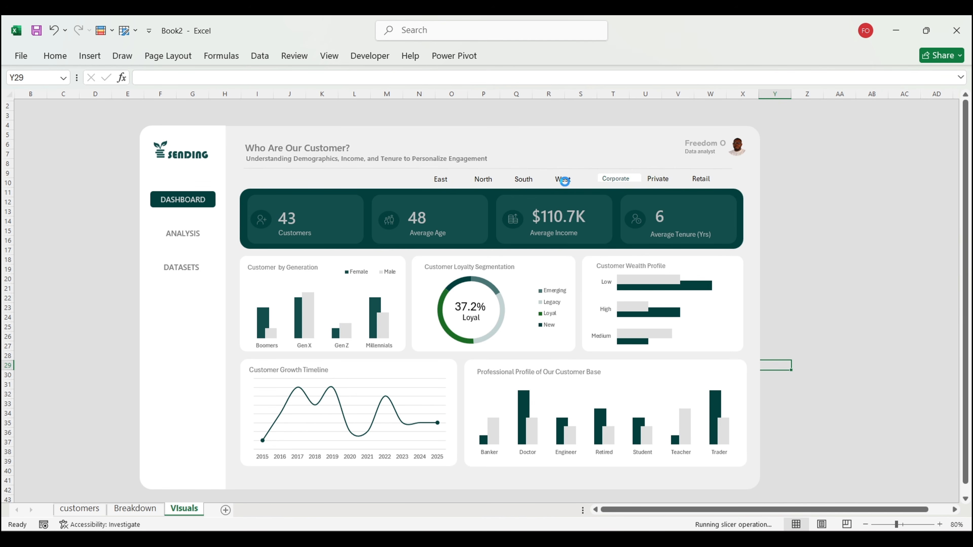
{"action": "left_click", "coordinate": [530, 178]}
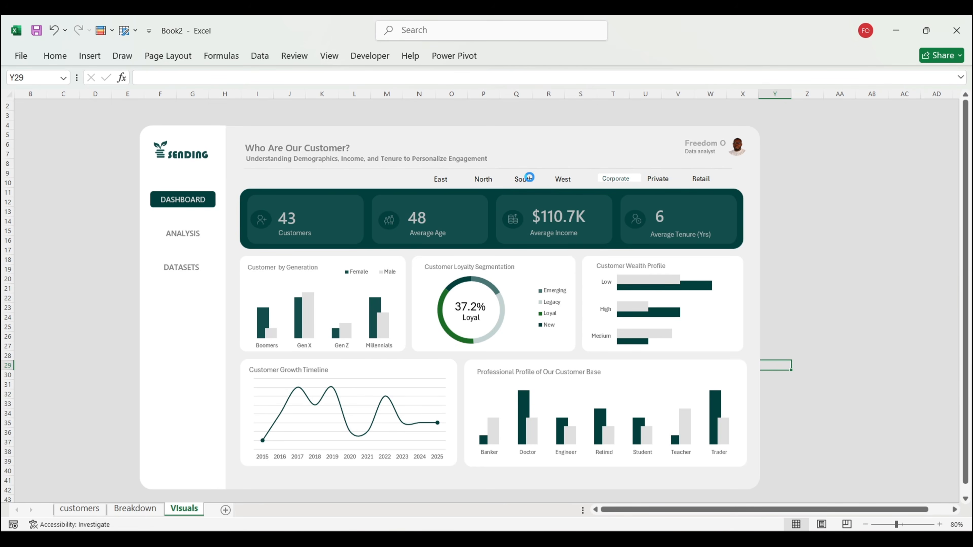
{"action": "left_click", "coordinate": [477, 180]}
{"action": "left_click", "coordinate": [442, 180]}
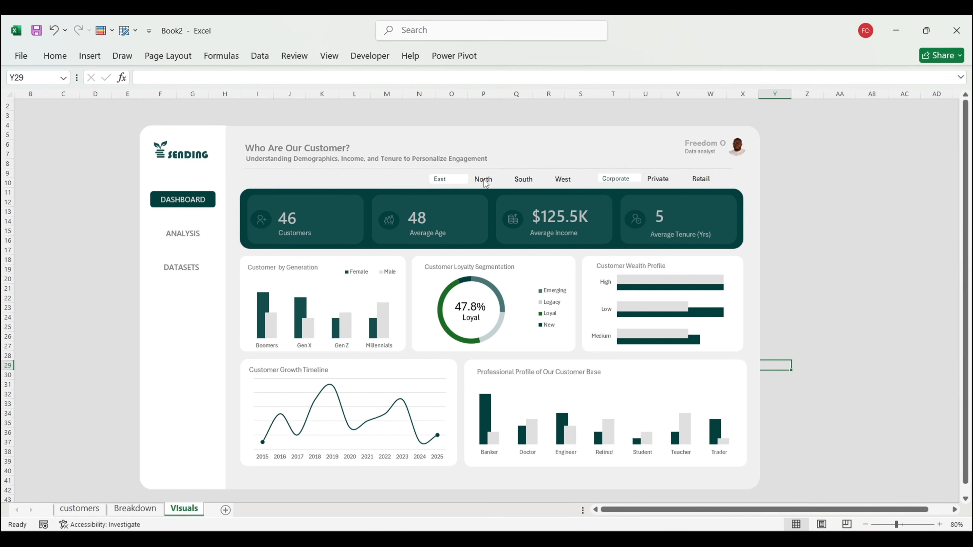
Step: Clear the Region and Customer_Segment filters, restoring 500 customers and $114.4K average income
{"action": "right_click", "coordinate": [458, 177]}
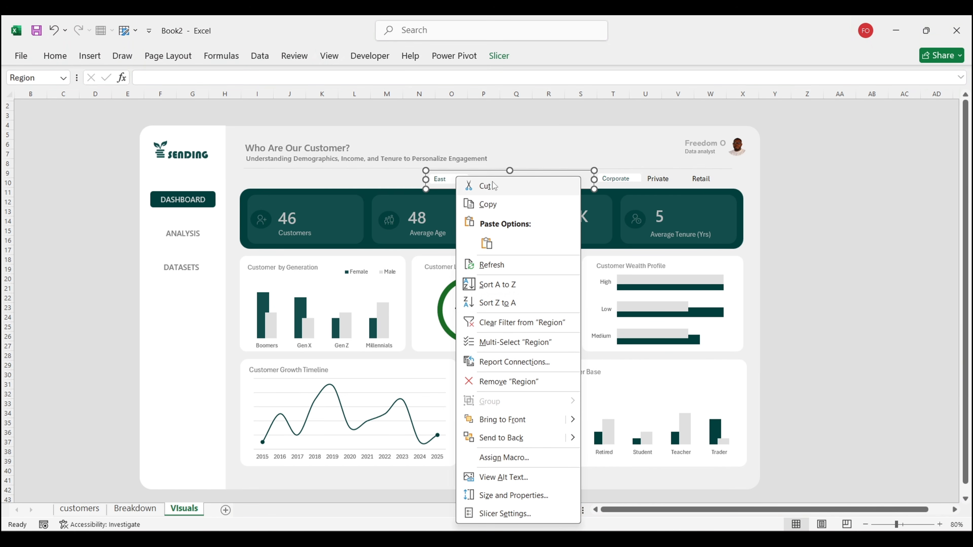
{"action": "left_click", "coordinate": [504, 323]}
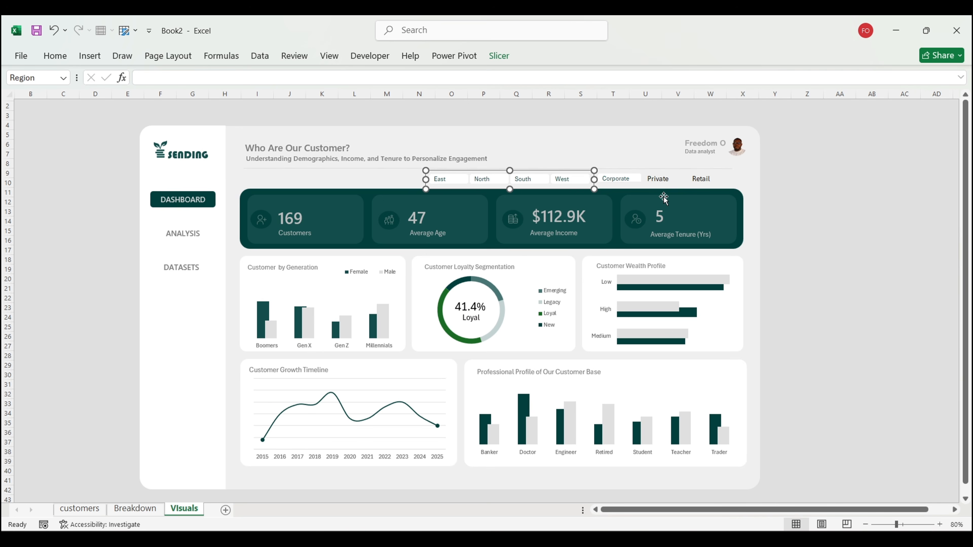
{"action": "right_click", "coordinate": [669, 181]}
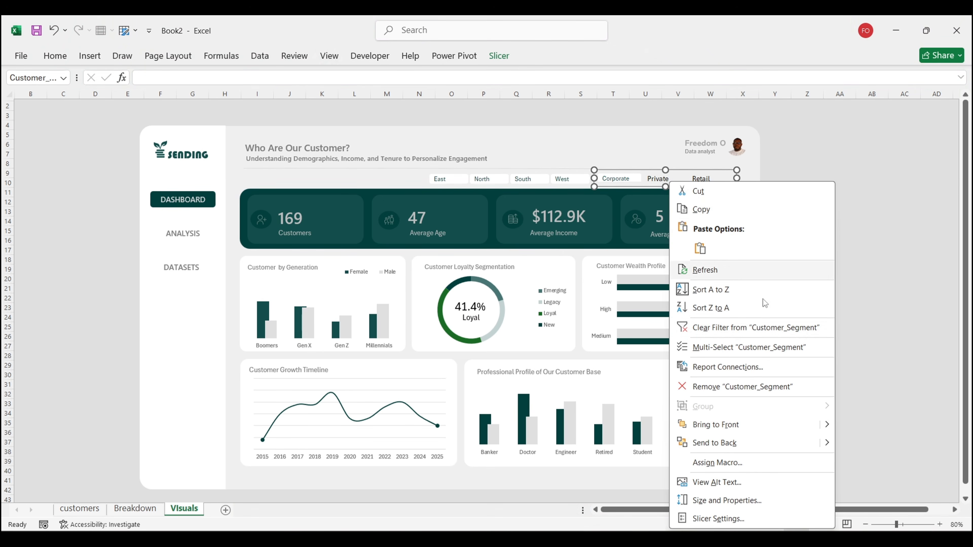
{"action": "left_click", "coordinate": [748, 328]}
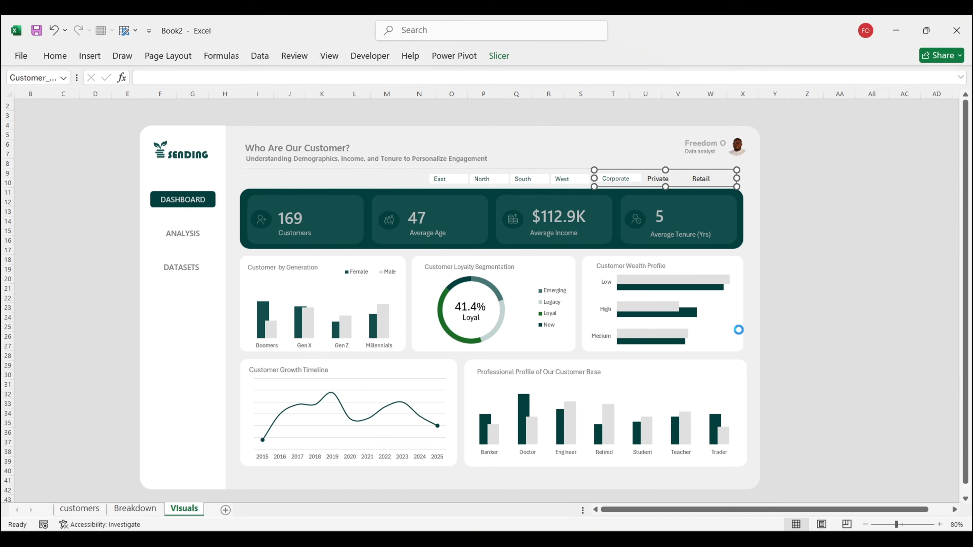
{"action": "left_click", "coordinate": [823, 292]}
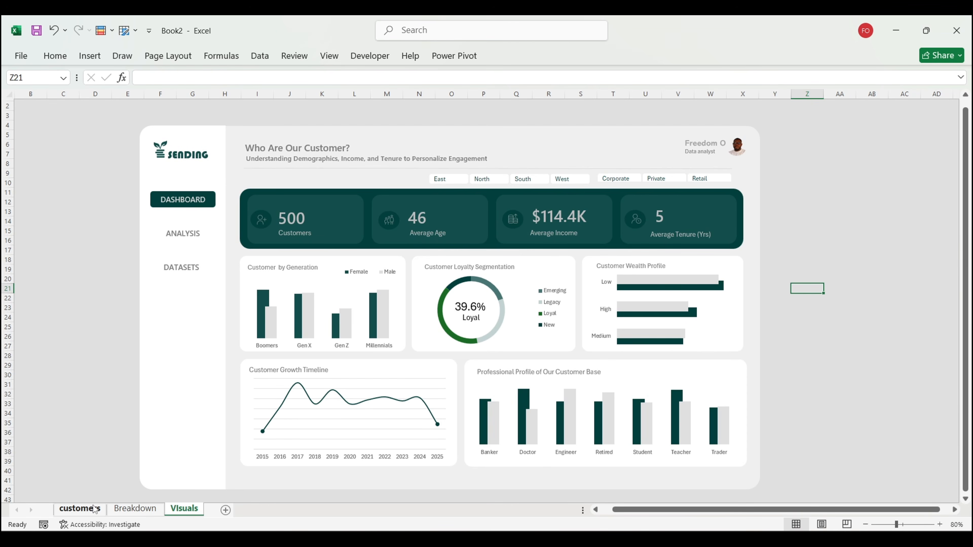
Step: Open the customers query in Power Query Editor, scroll through its columns, then close it
{"action": "left_click", "coordinate": [87, 510]}
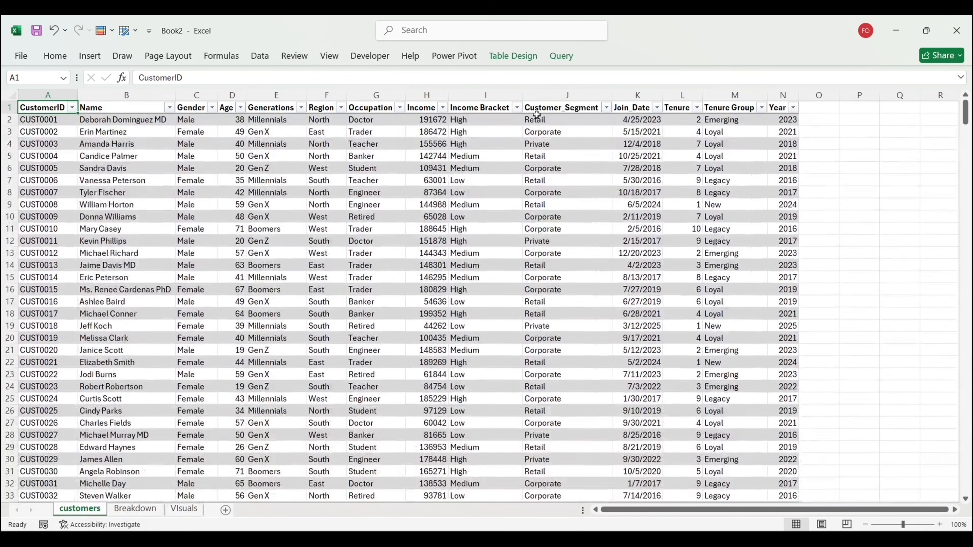
{"action": "left_click", "coordinate": [511, 178]}
{"action": "left_click", "coordinate": [560, 56]}
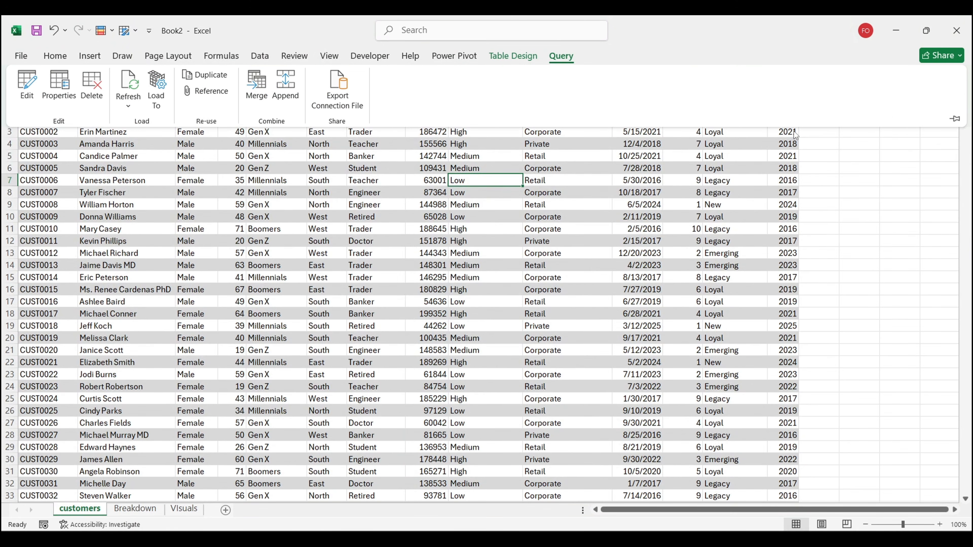
{"action": "left_click", "coordinate": [24, 78]}
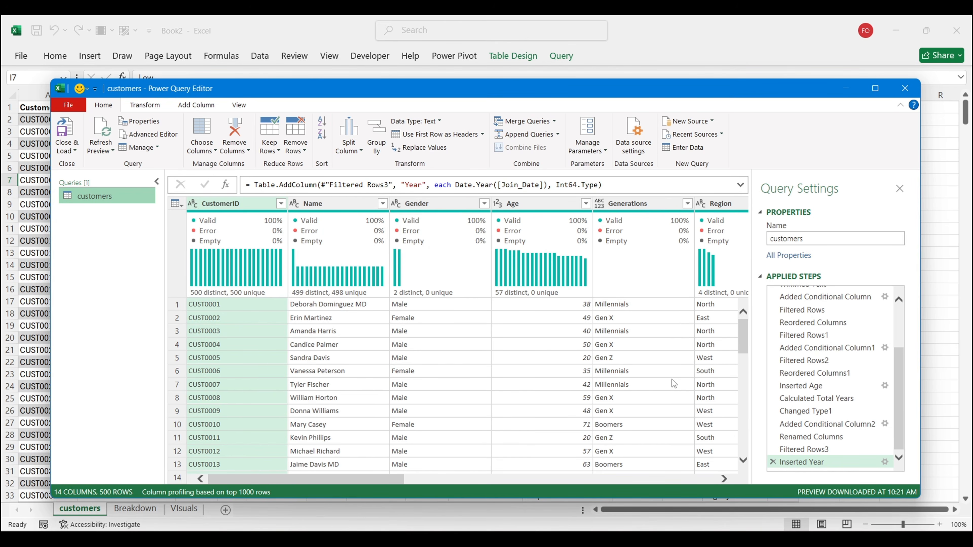
{"action": "scroll", "coordinate": [672, 380], "scroll_direction": "right", "scroll_amount": 10}
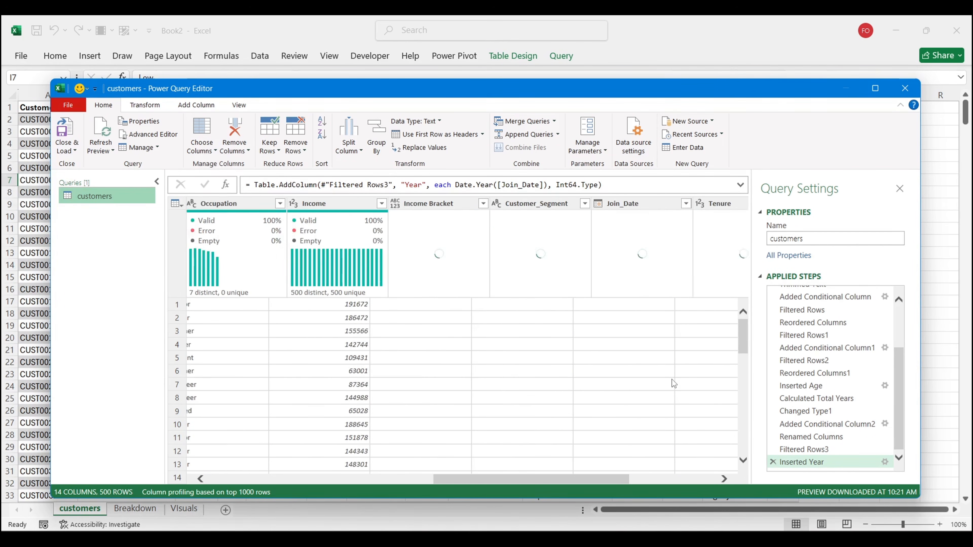
{"action": "scroll", "coordinate": [672, 379], "scroll_direction": "right", "scroll_amount": 5}
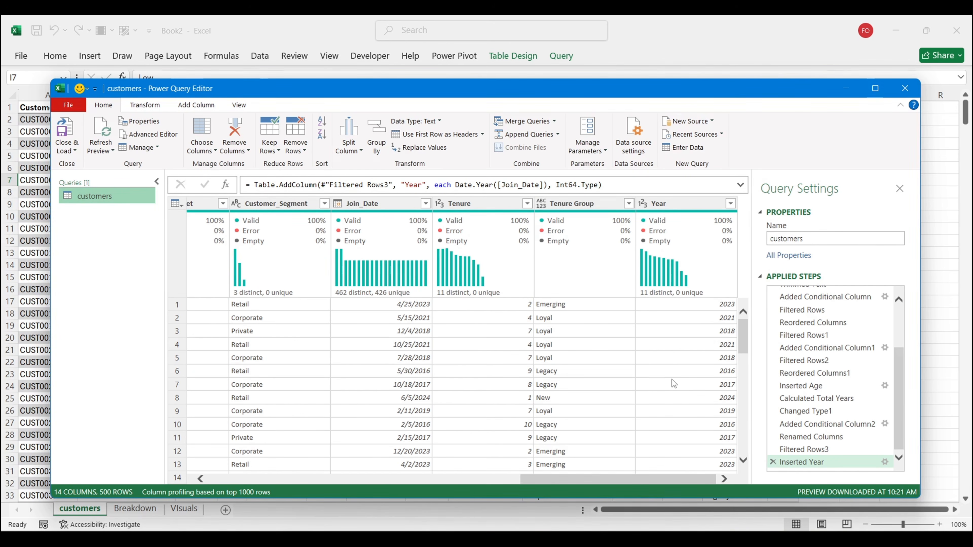
{"action": "left_click", "coordinate": [899, 96]}
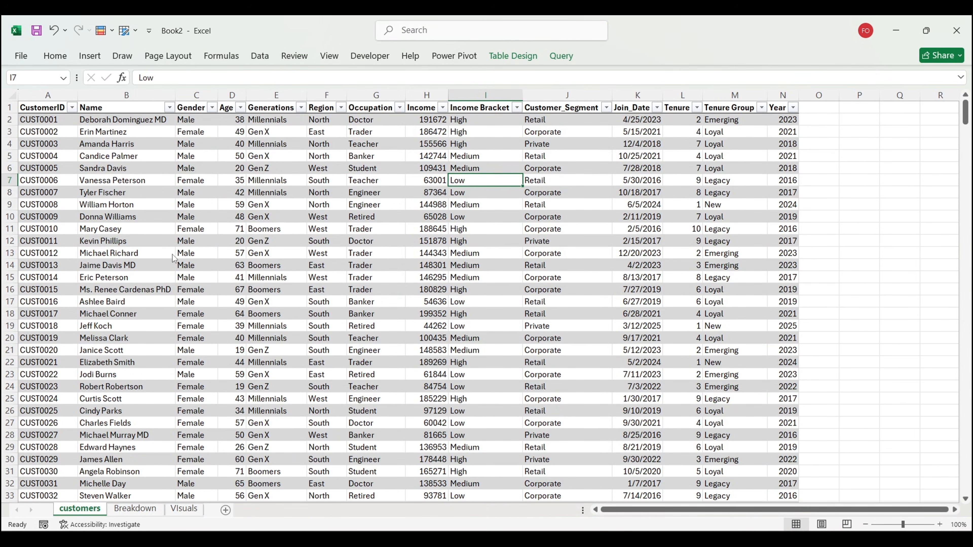
Step: Review the Breakdown pivot tables showing 500 customers, average age 46, $114.4K income and tenure 5
{"action": "left_click", "coordinate": [130, 510]}
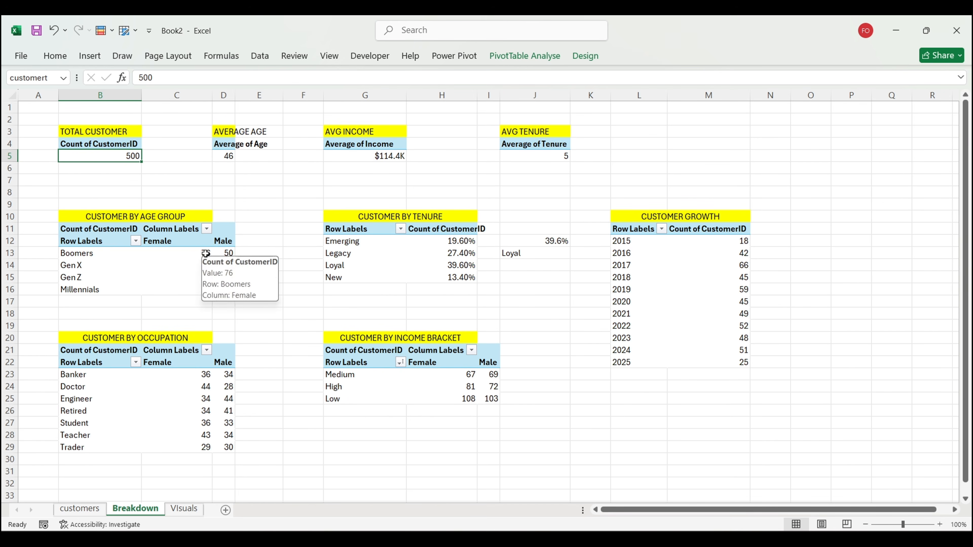
{"action": "mouse_move", "coordinate": [206, 280]}
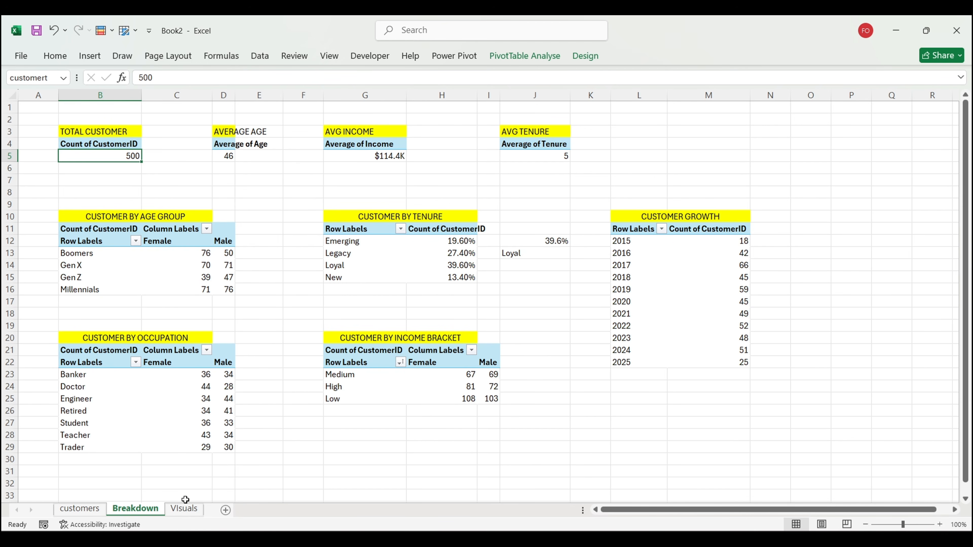
Step: Go back to the unfiltered Visuals dashboard and select empty cell AB22 beside it
{"action": "left_click", "coordinate": [184, 509]}
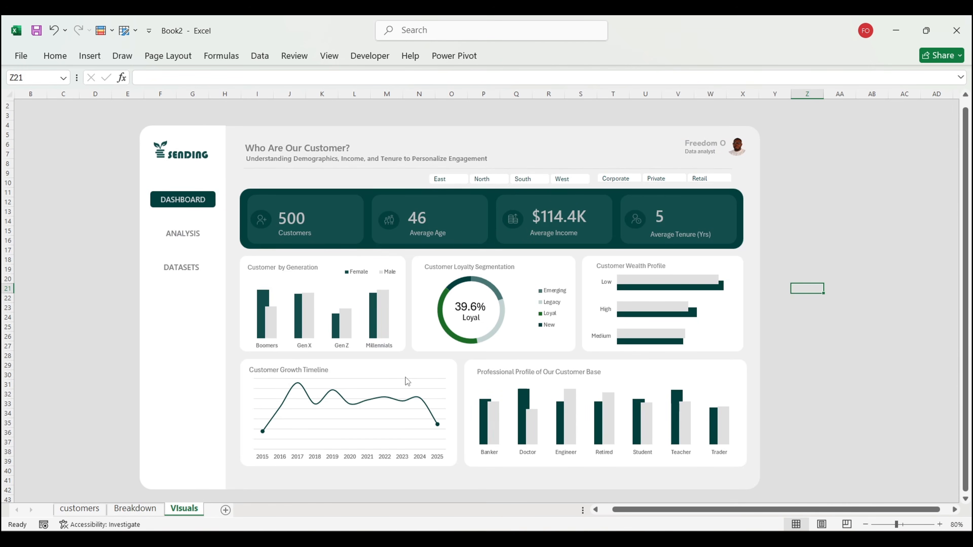
{"action": "left_click", "coordinate": [861, 301]}
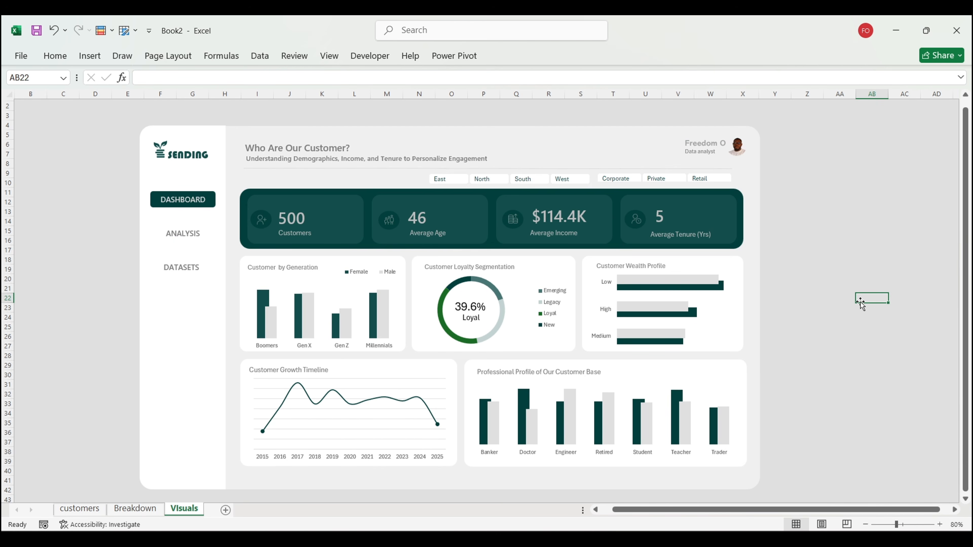